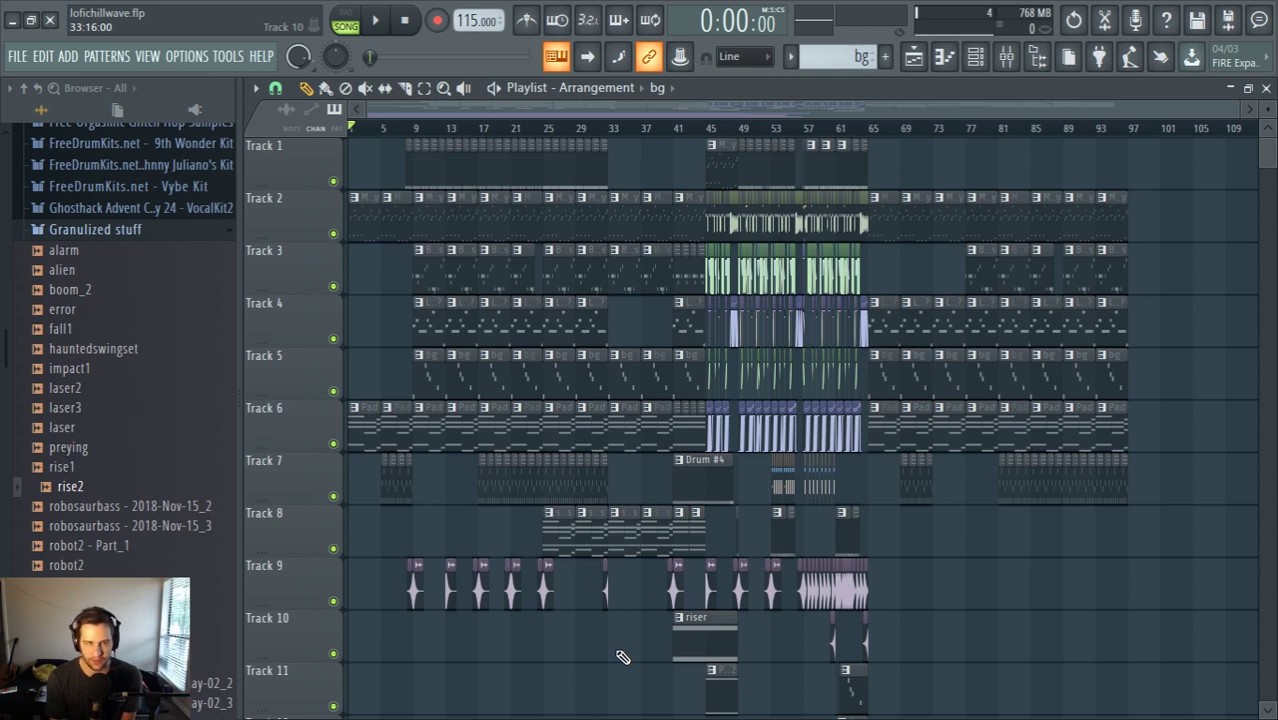
Play the arrangement from bar 9
click(411, 130)
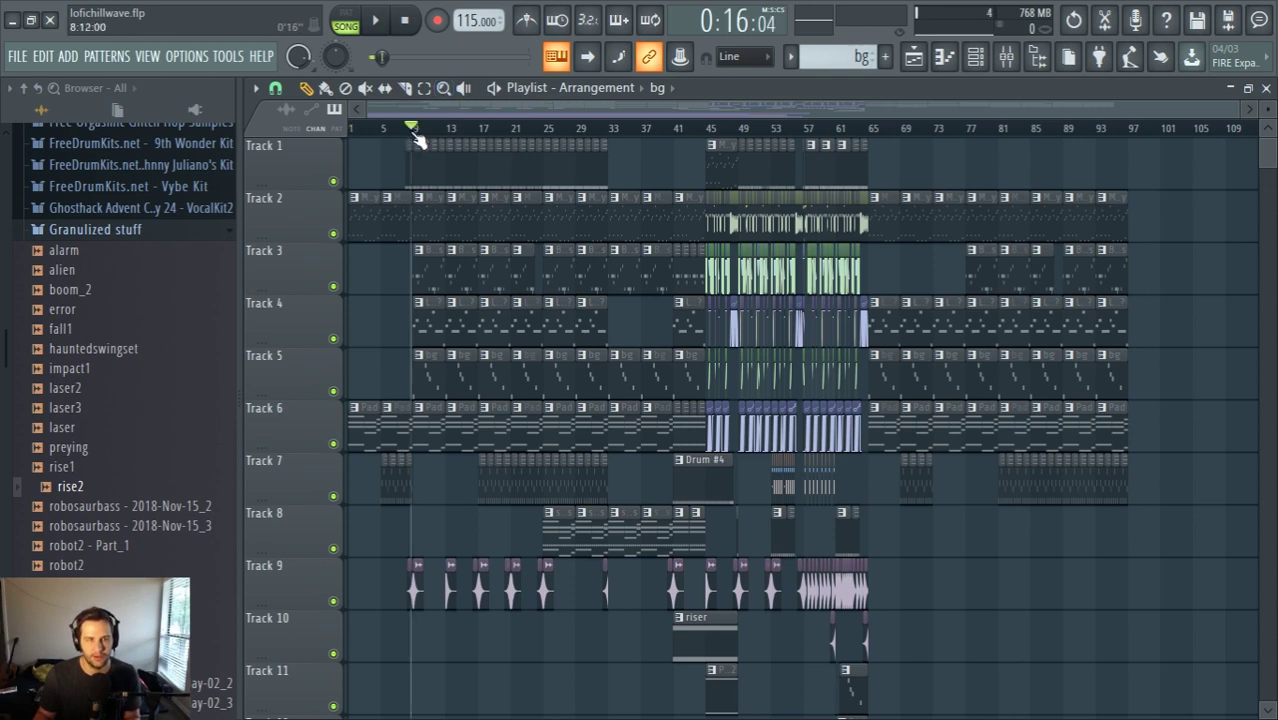
click(386, 23)
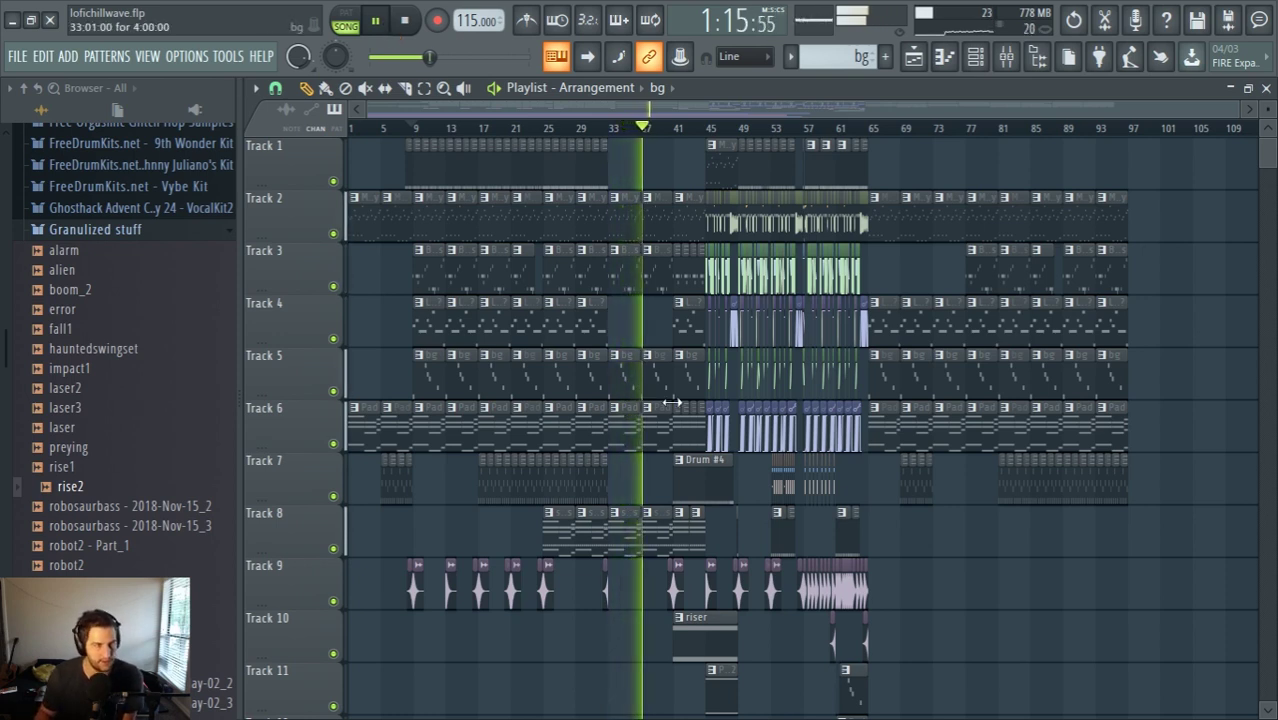
Collapse the Granulized stuff pack, return to the list of sample packs and widen the browser slightly
click(134, 231)
click(133, 231)
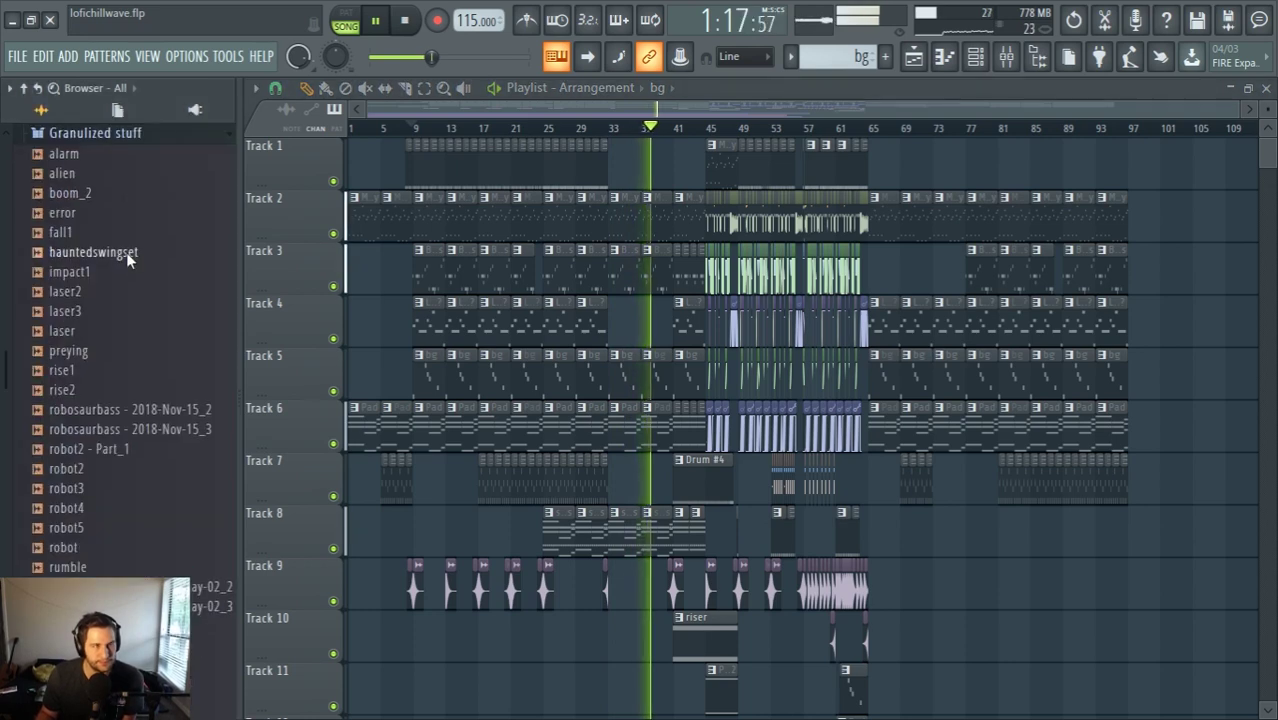
scroll(126, 253, up, 2)
click(129, 253)
scroll(124, 300, up, 5)
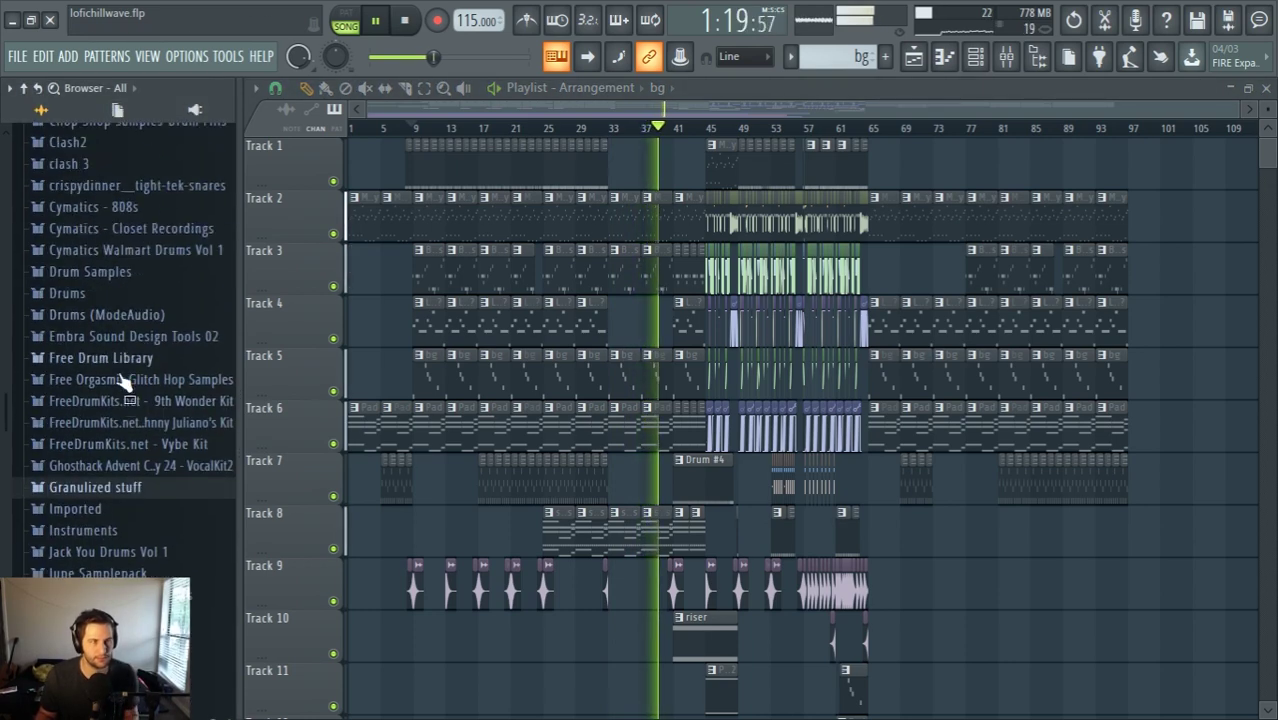
scroll(128, 385, up, 5)
scroll(128, 385, up, 2)
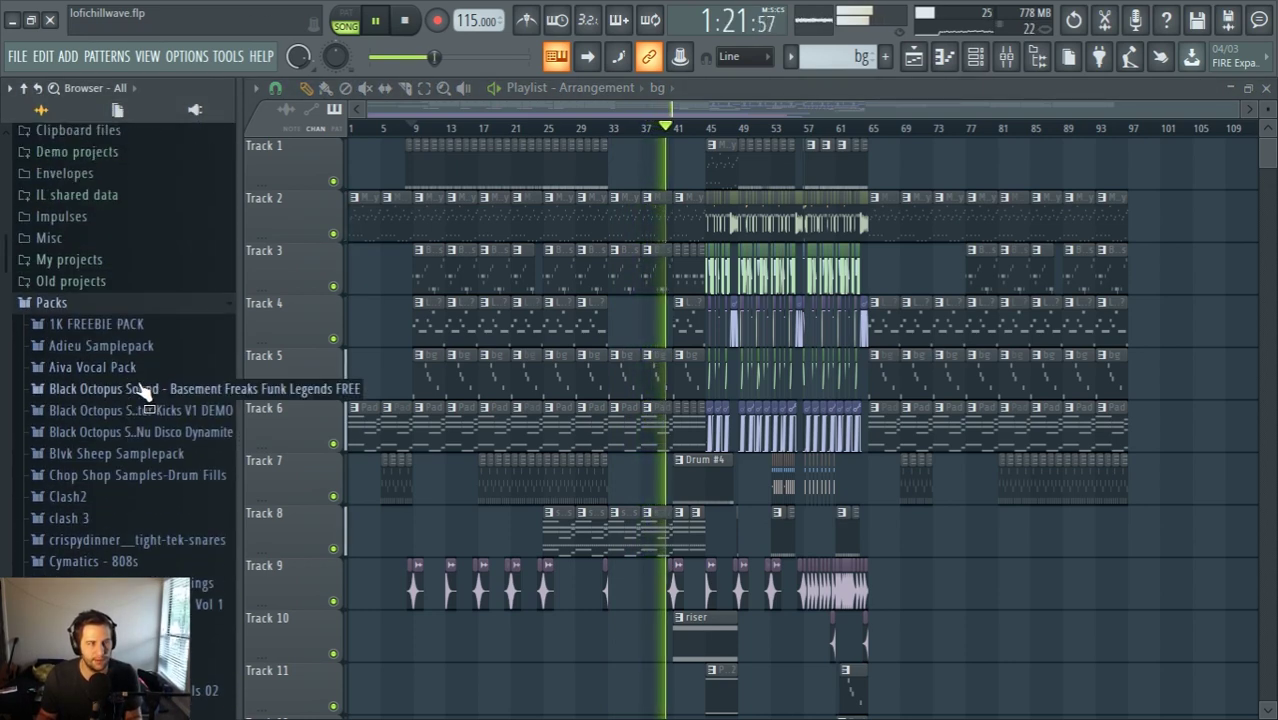
scroll(200, 375, down, 2)
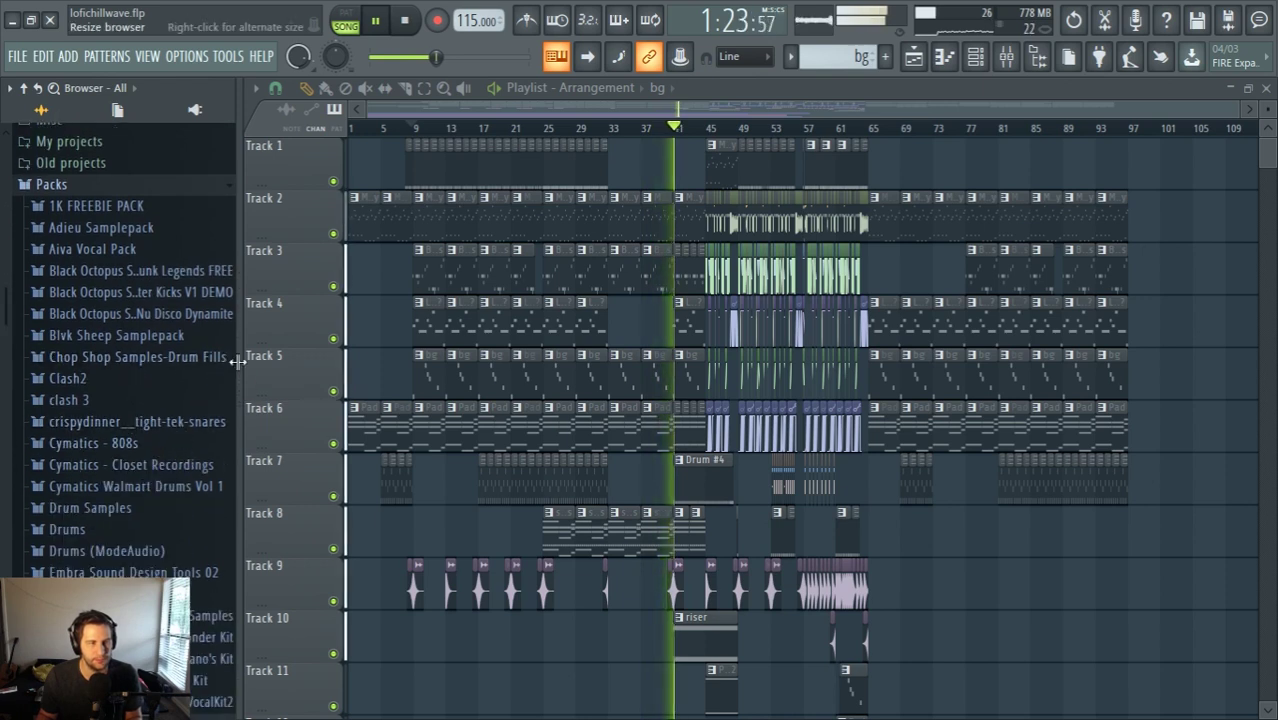
drag(240, 372, 252, 364)
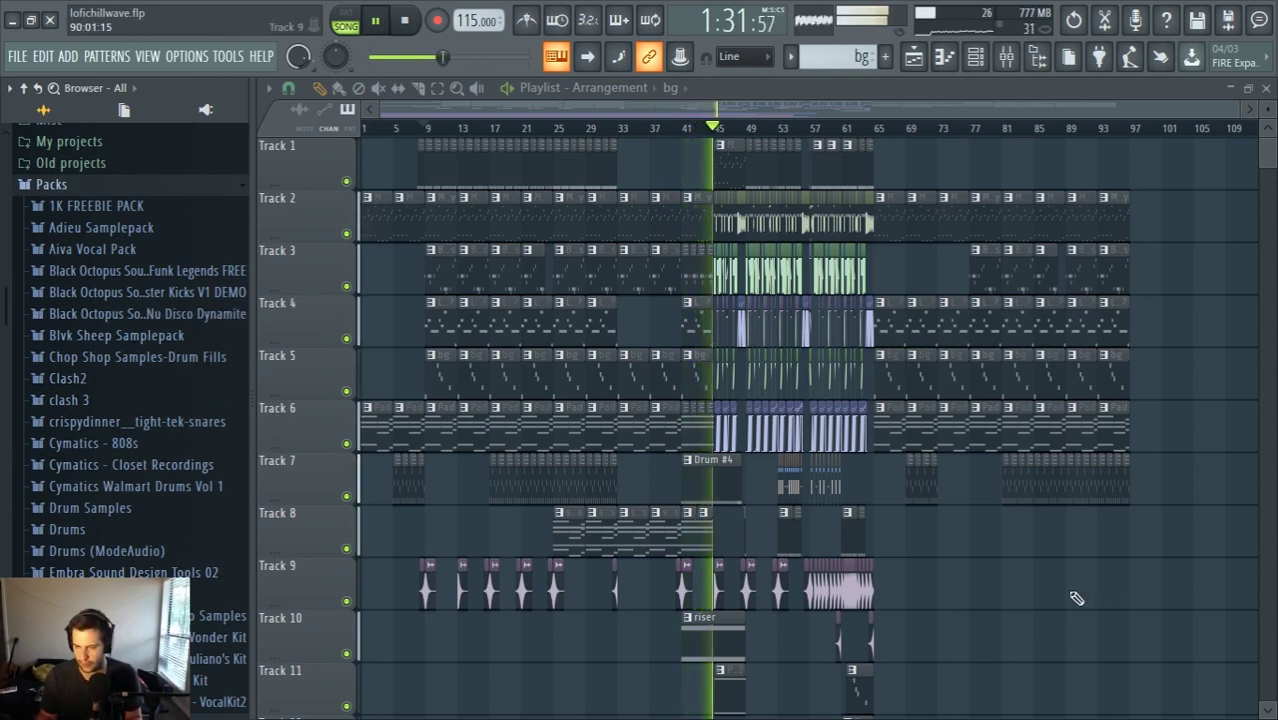
Follow playback through the section from bar 45 to bar 65 up close, and stop the song at its end
scroll(1018, 623, up, 2)
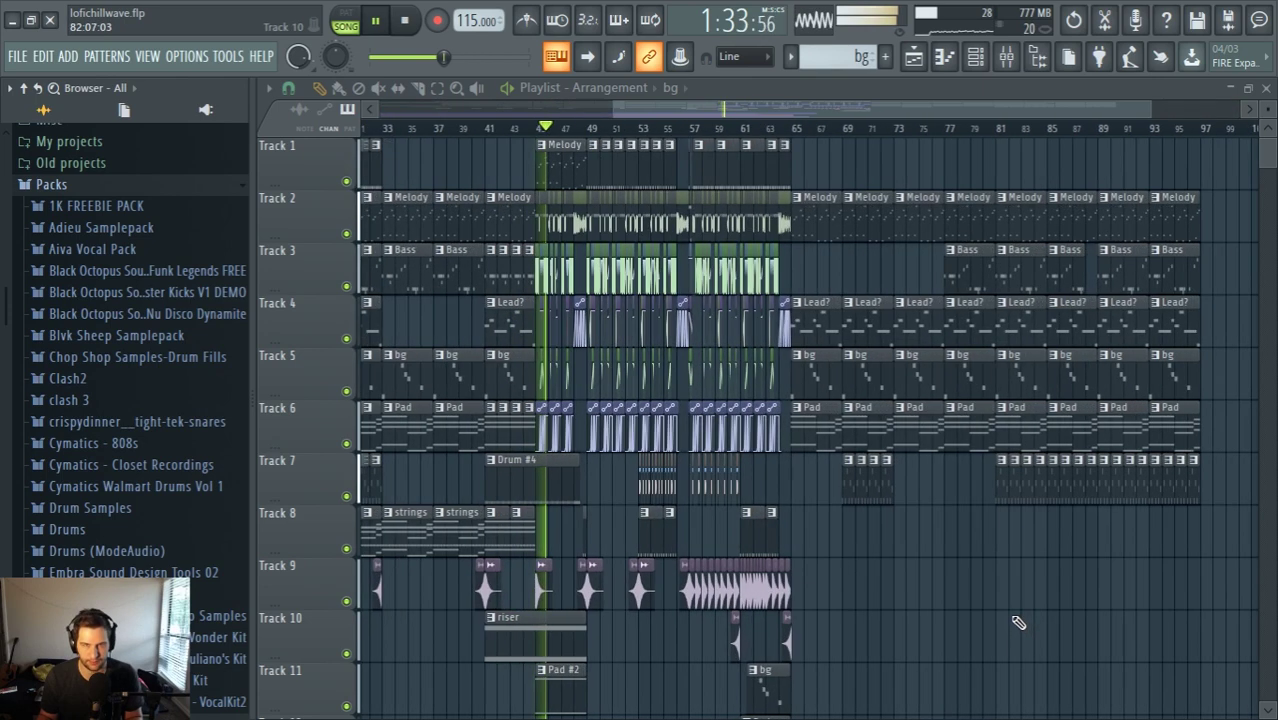
scroll(919, 593, down, 1)
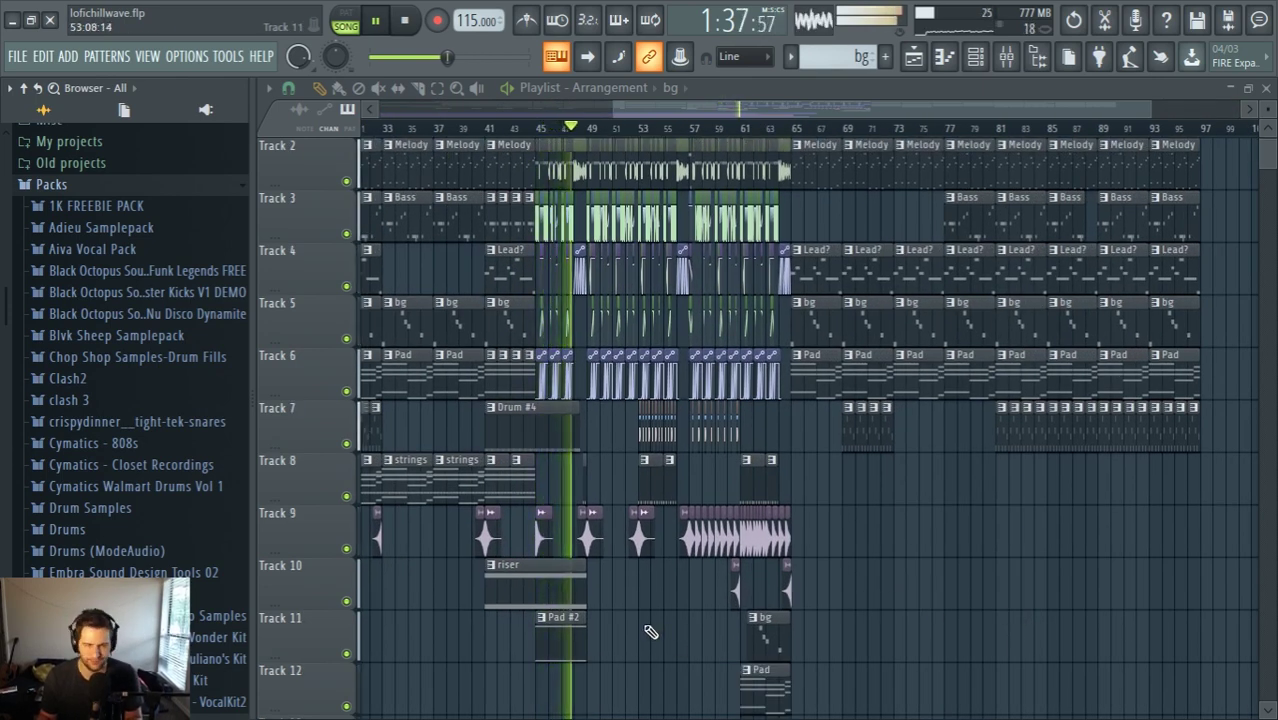
scroll(650, 632, up, 1)
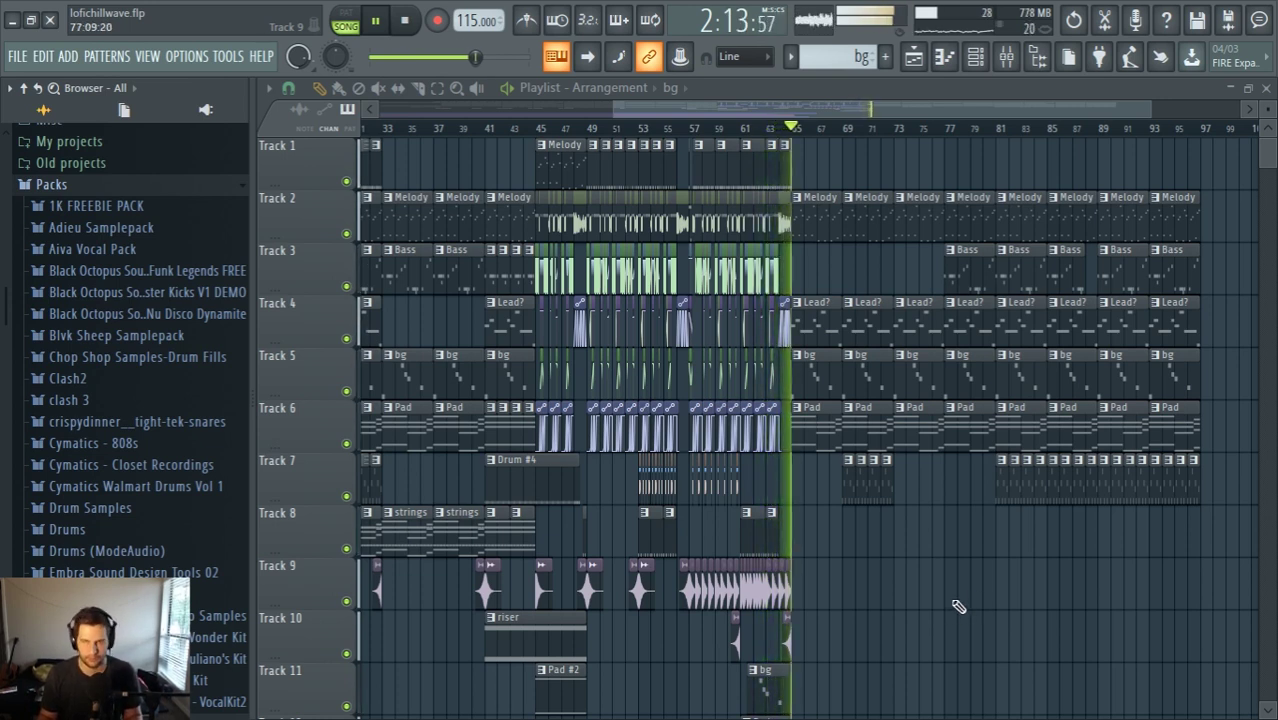
key(space)
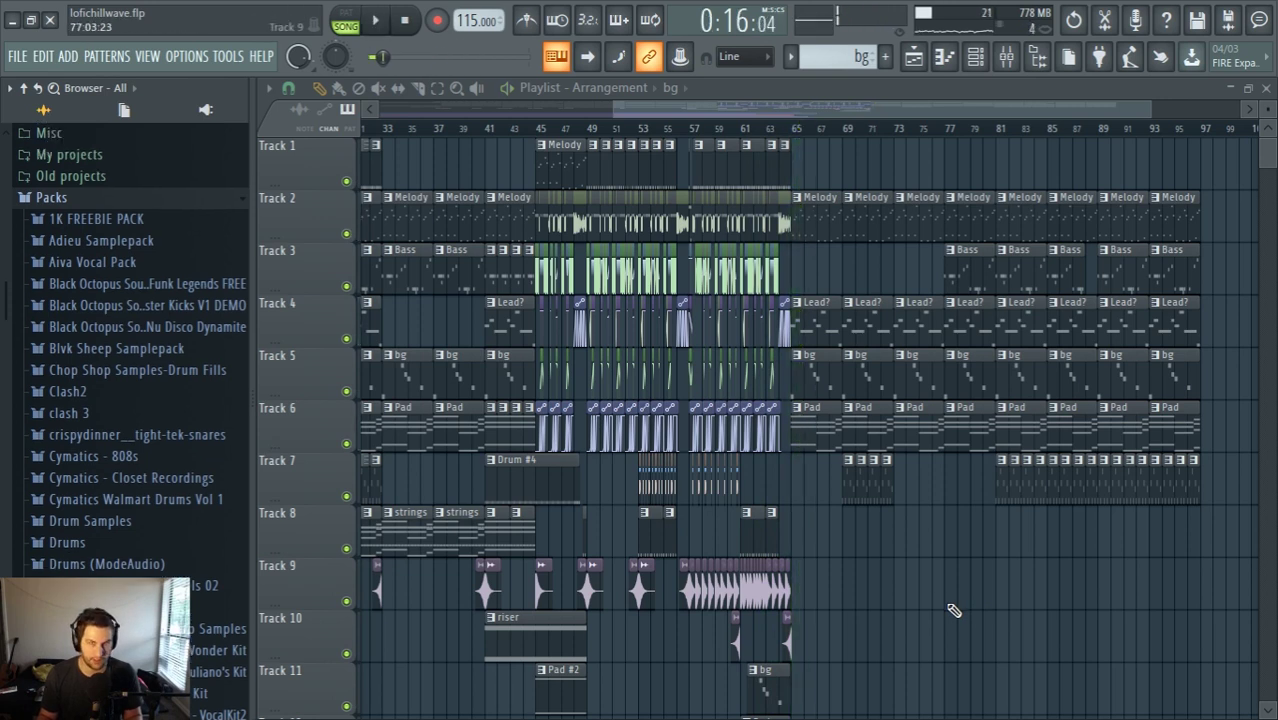
Examine the sample packs in the browser and the clips and automation across the playlist tracks
scroll(171, 315, down, 3)
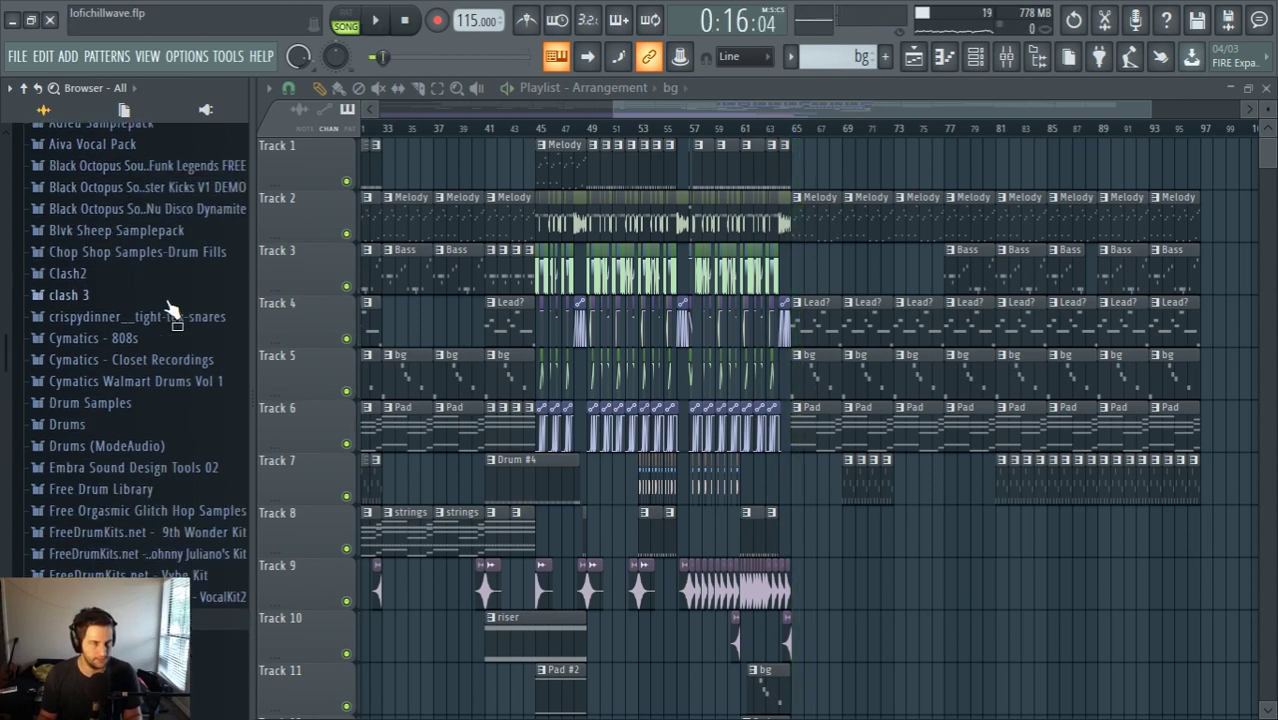
scroll(173, 330, down, 1)
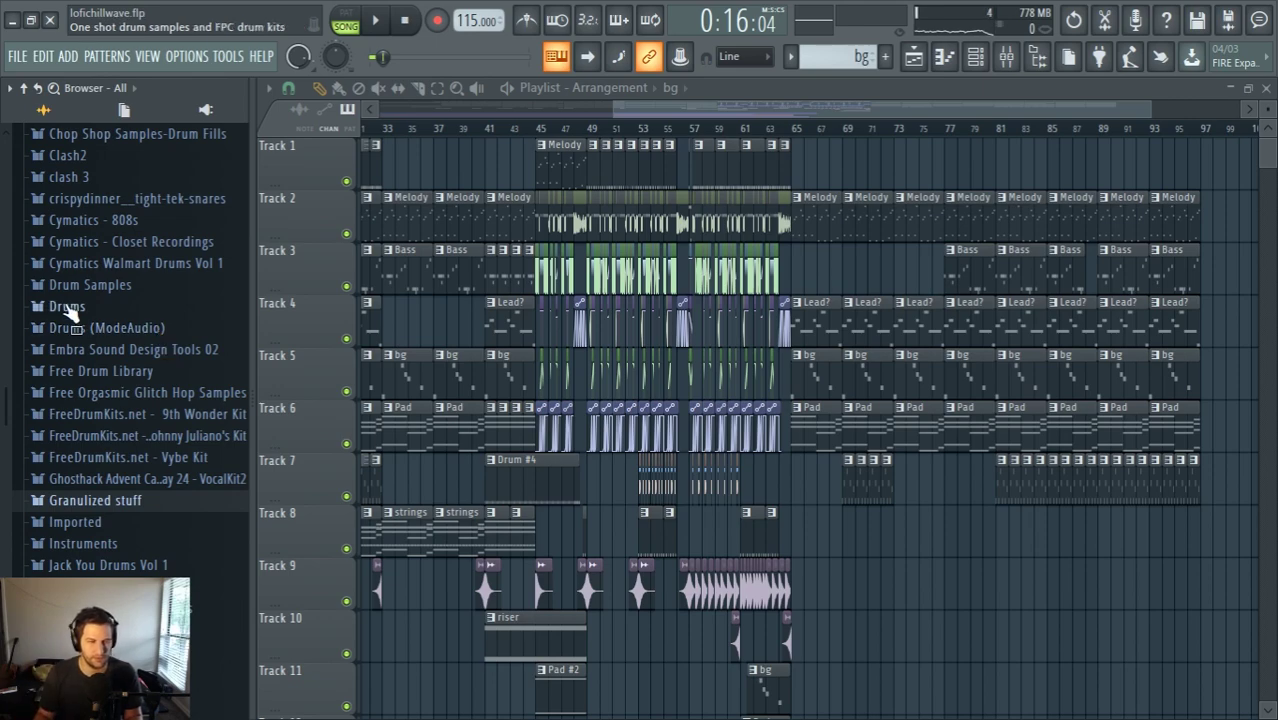
scroll(455, 510, up, 3)
scroll(455, 511, down, 6)
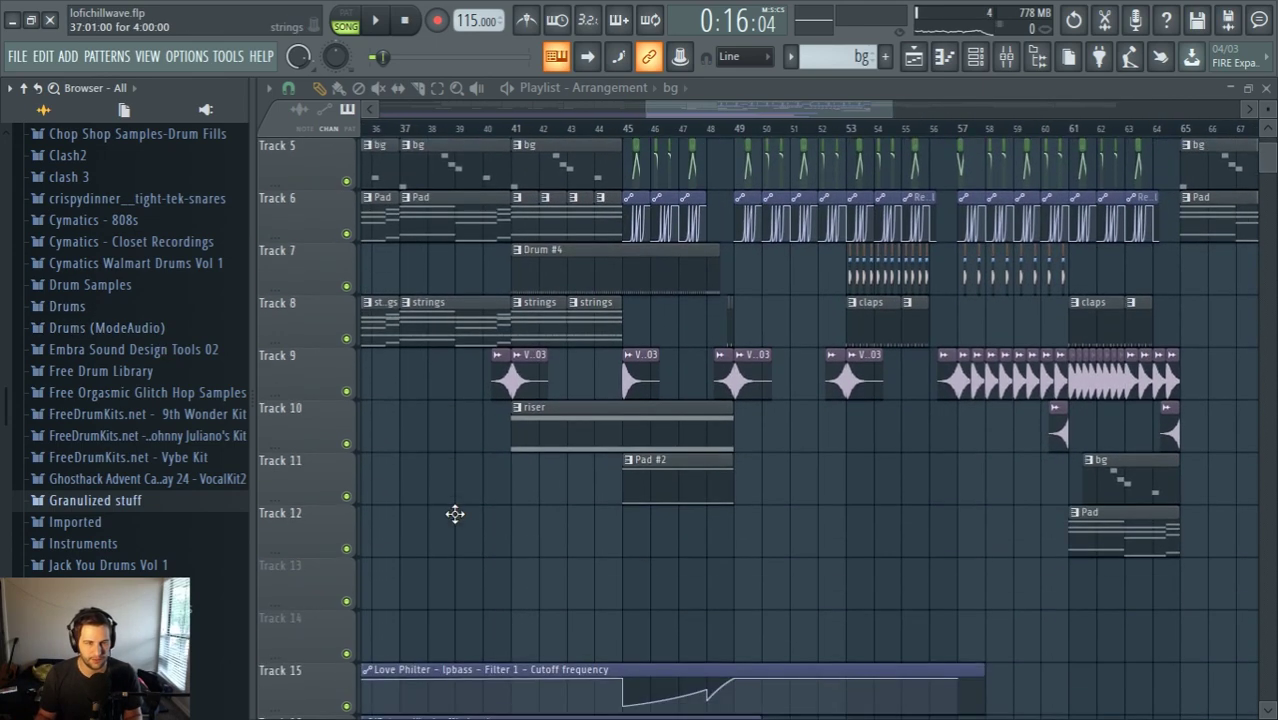
scroll(463, 512, up, 5)
scroll(460, 504, down, 3)
scroll(452, 493, down, 4)
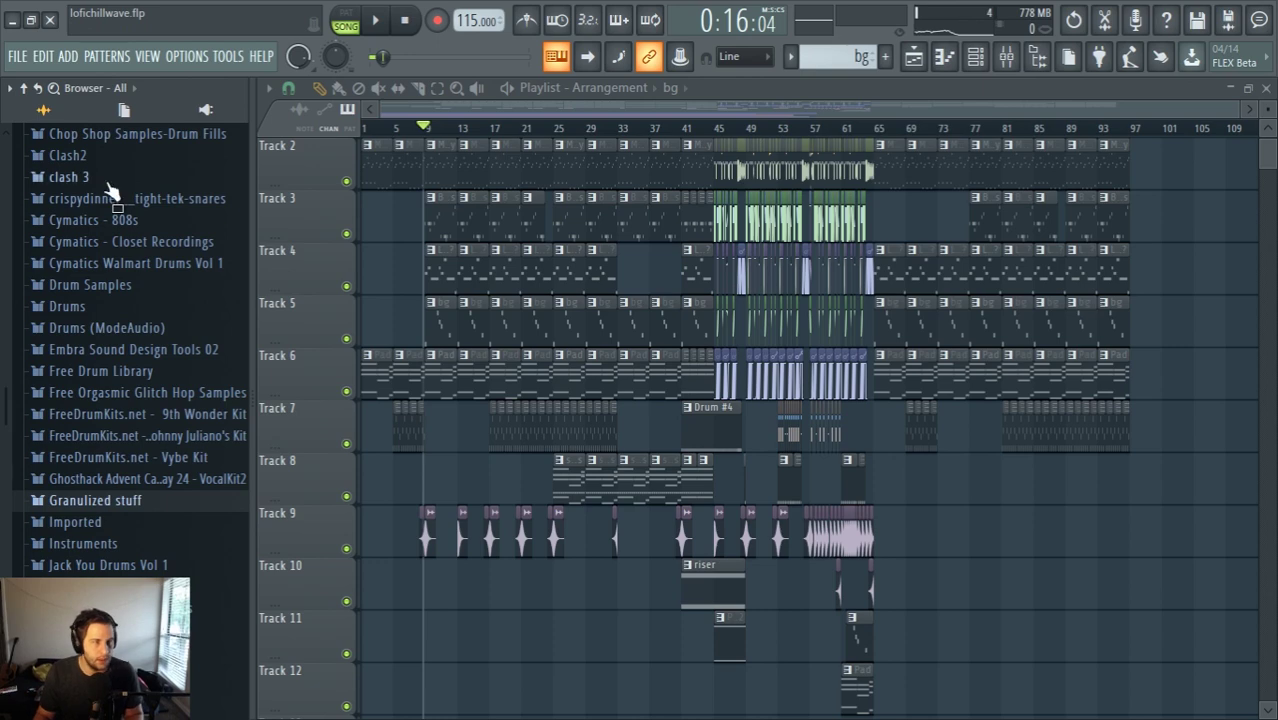
Expand the Black Octopus Sound Televisor Nu Disco Dynamite pack to its guitar Chugging Riffs folder, and widen the browser to show longer names
scroll(114, 190, up, 5)
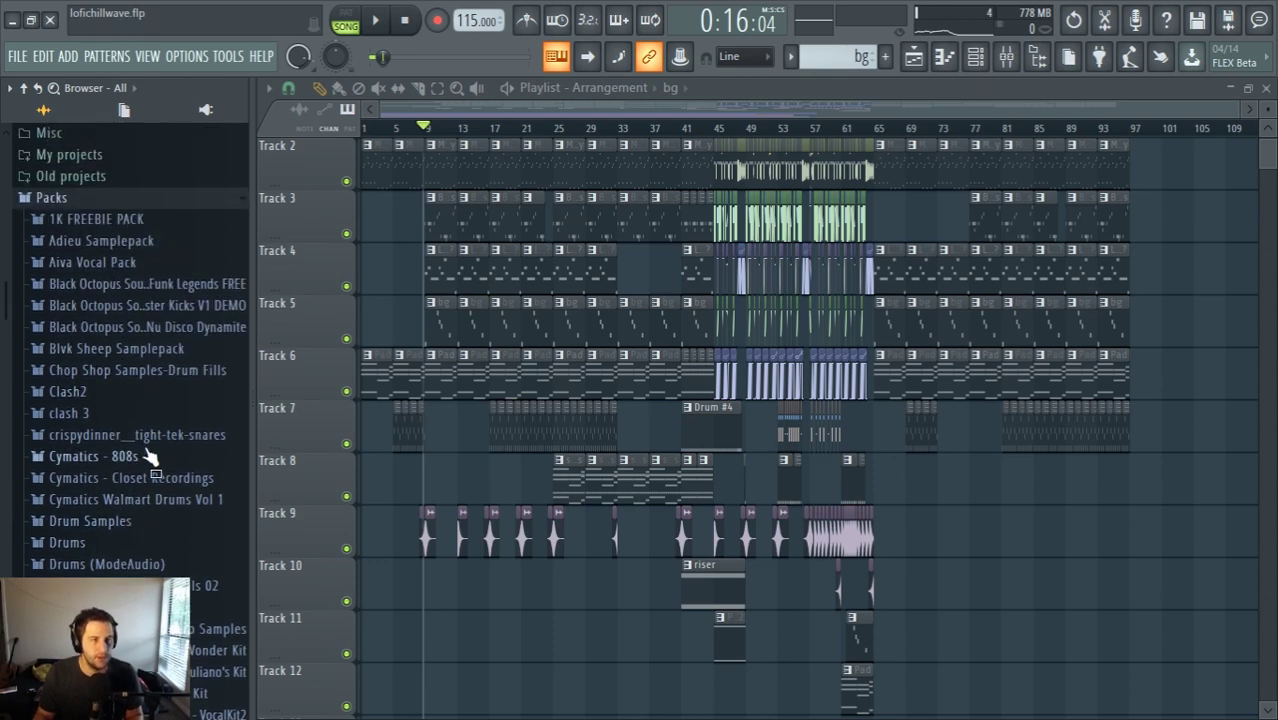
click(160, 327)
drag(249, 364, 300, 370)
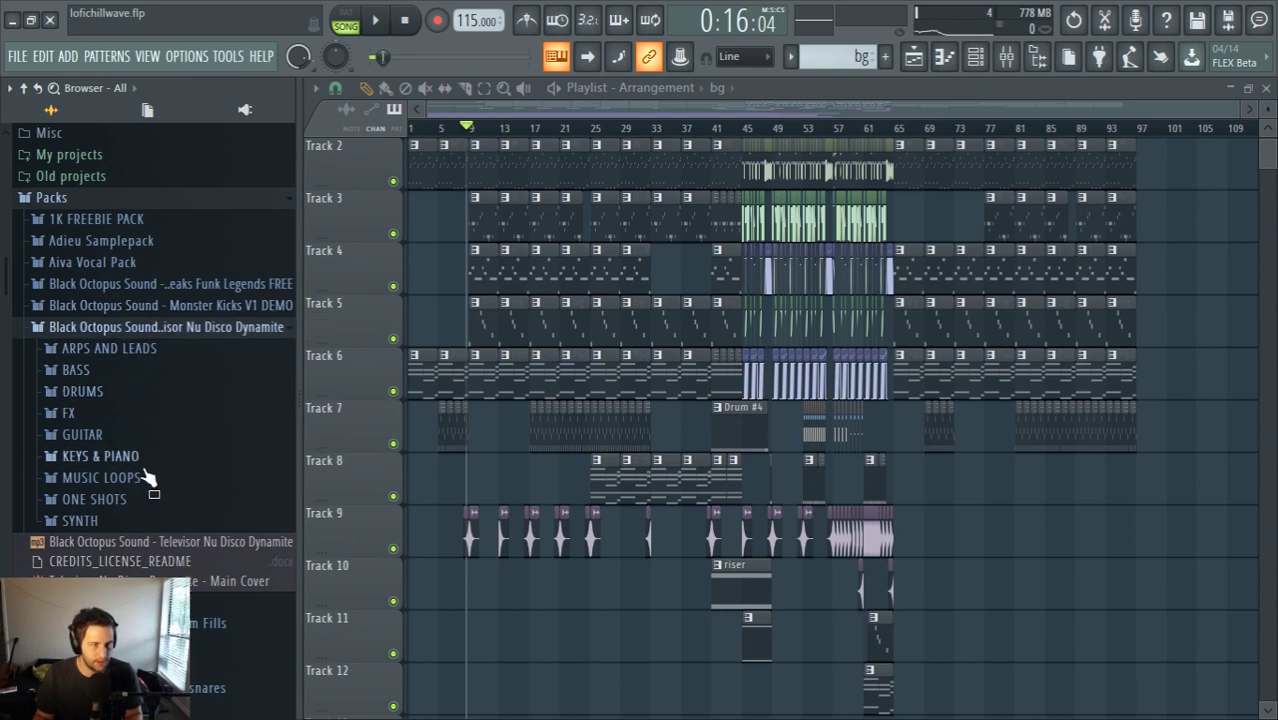
click(100, 437)
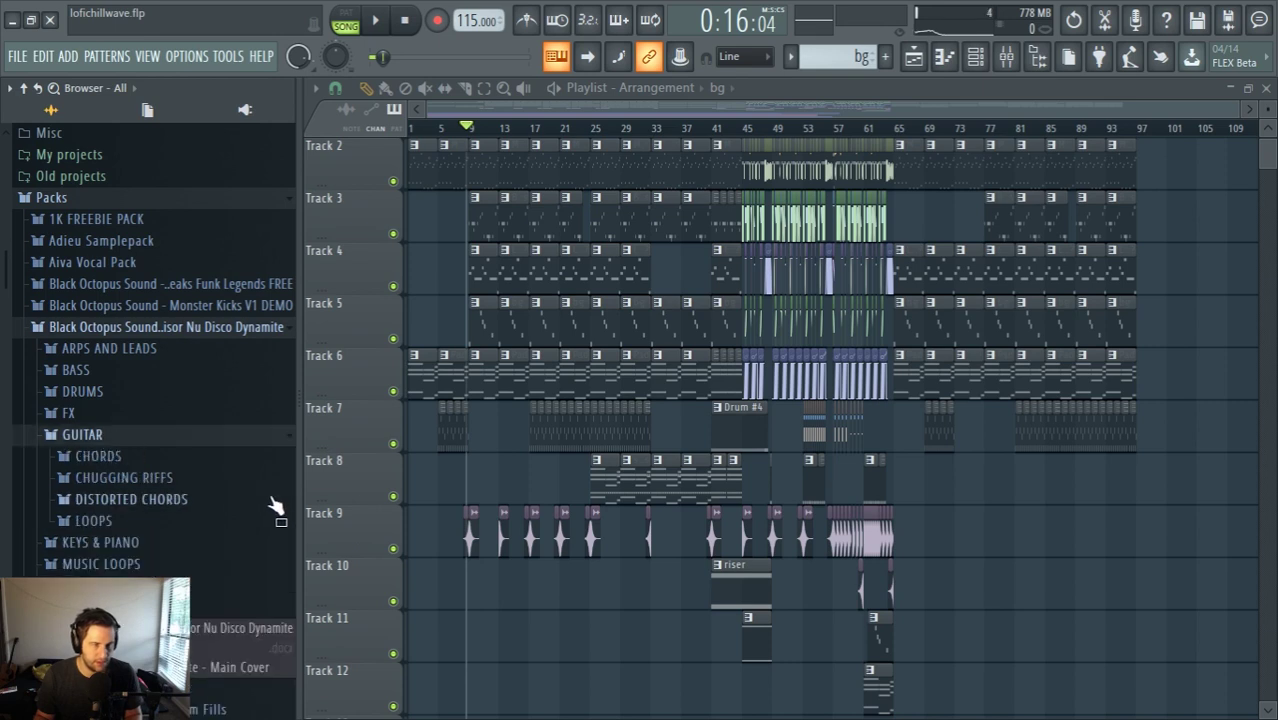
click(115, 480)
Audition the ChugChugGR guitar riffs in C#min, Cmaj, Bmin, D and Emin
click(145, 375)
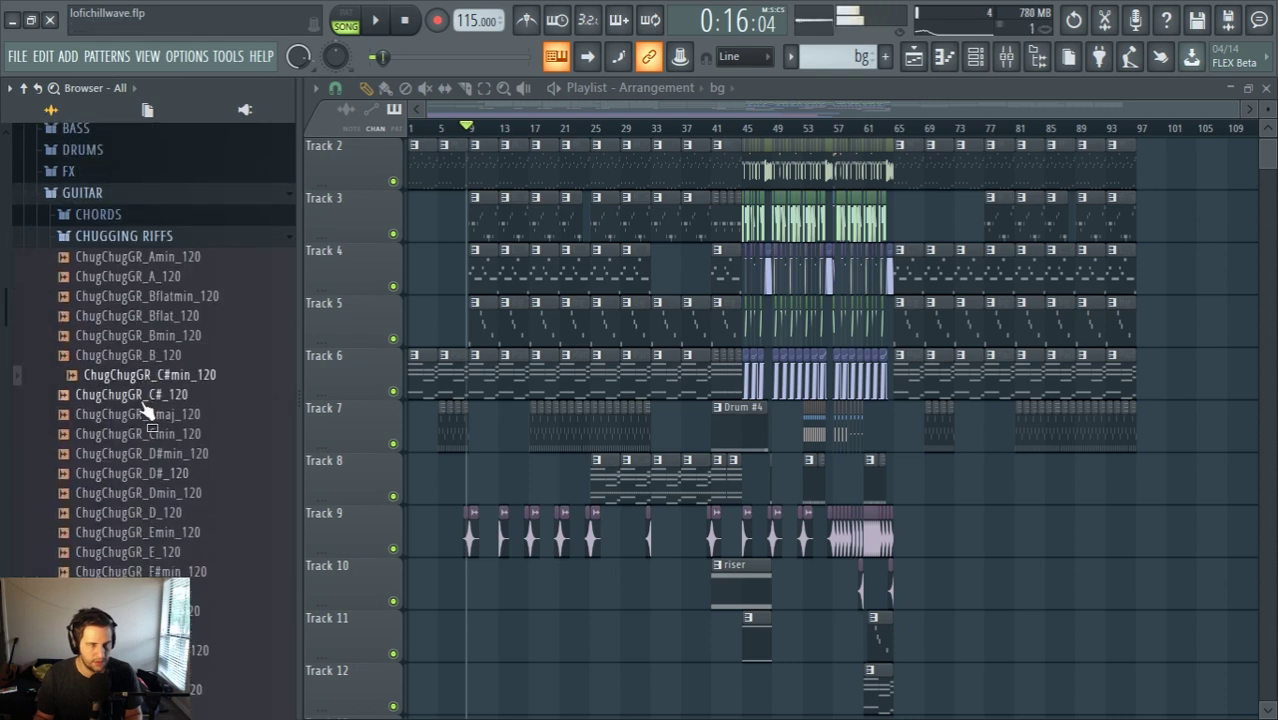
click(148, 414)
click(135, 335)
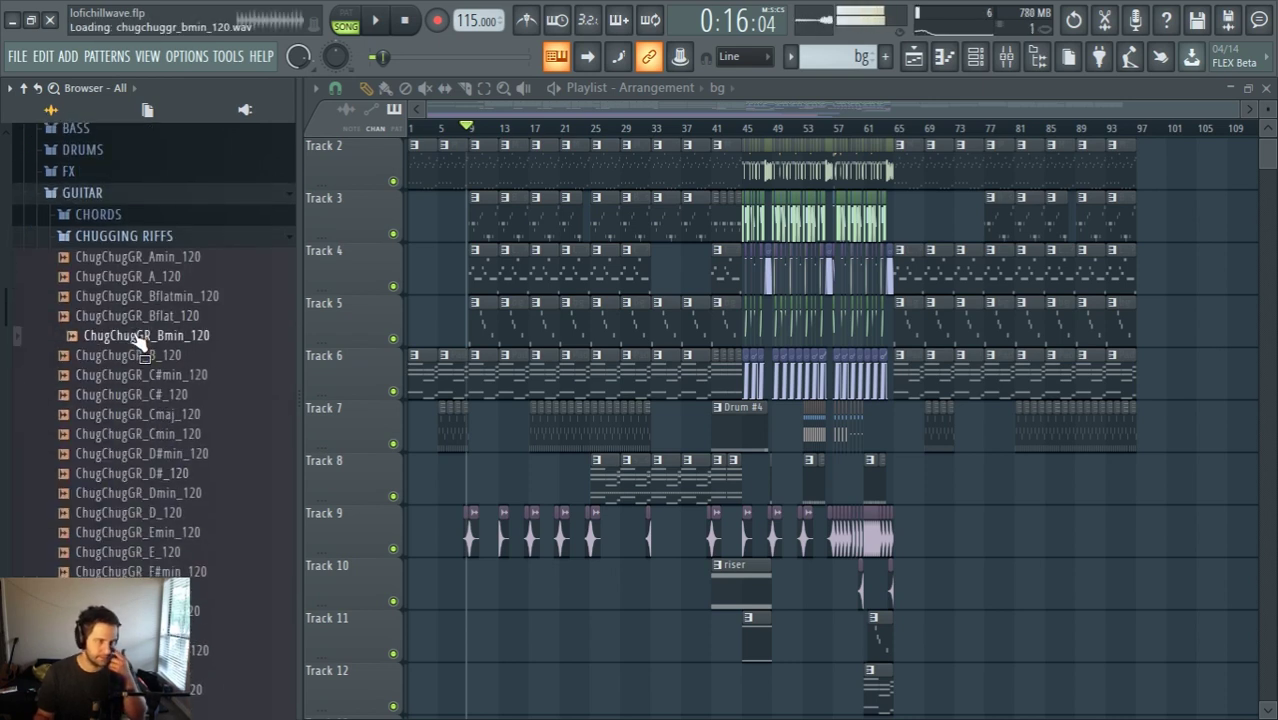
click(172, 514)
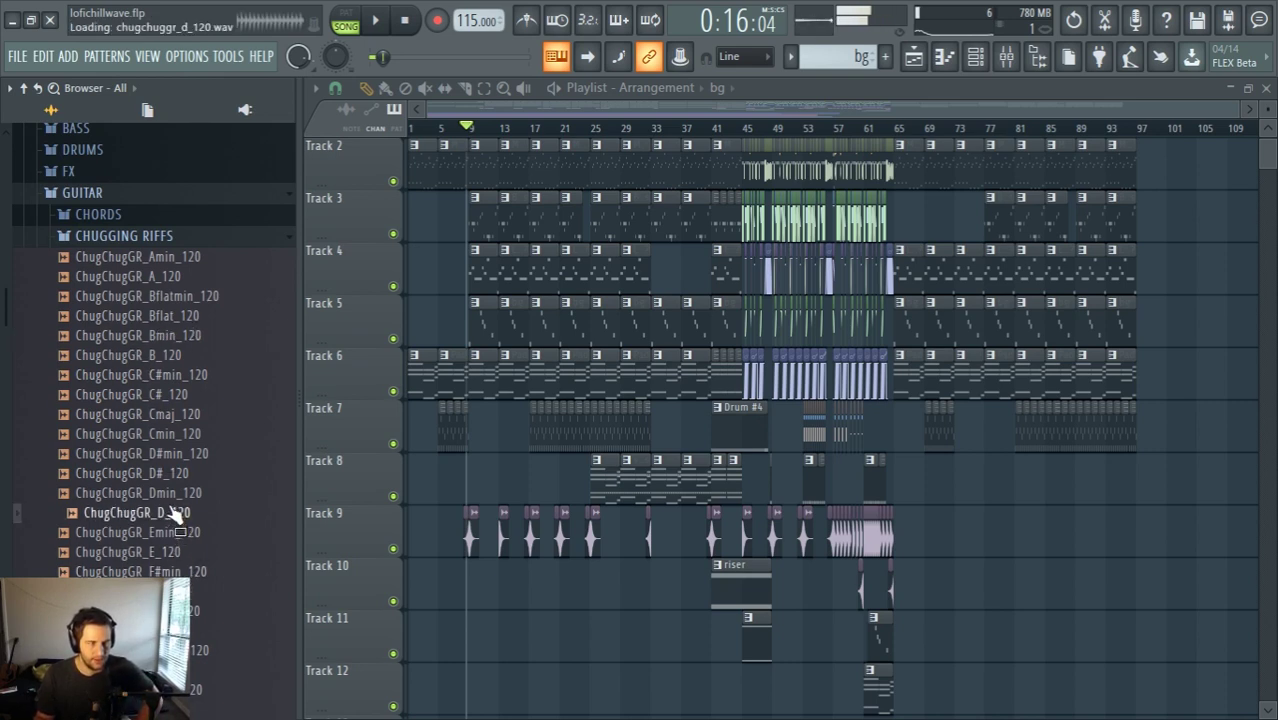
click(172, 532)
scroll(173, 531, down, 4)
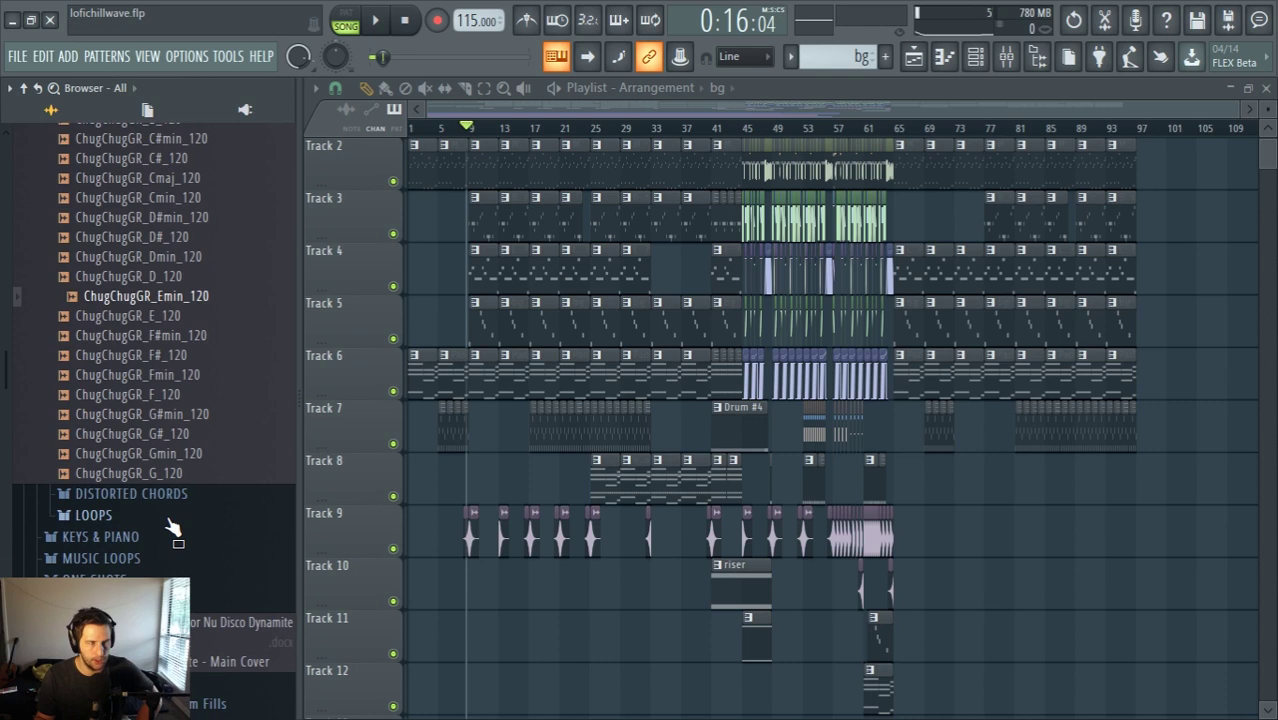
Audition the ChugChugGR guitar riffs in Cmaj, Cmin, Emin, E and F#min
scroll(150, 448, up, 2)
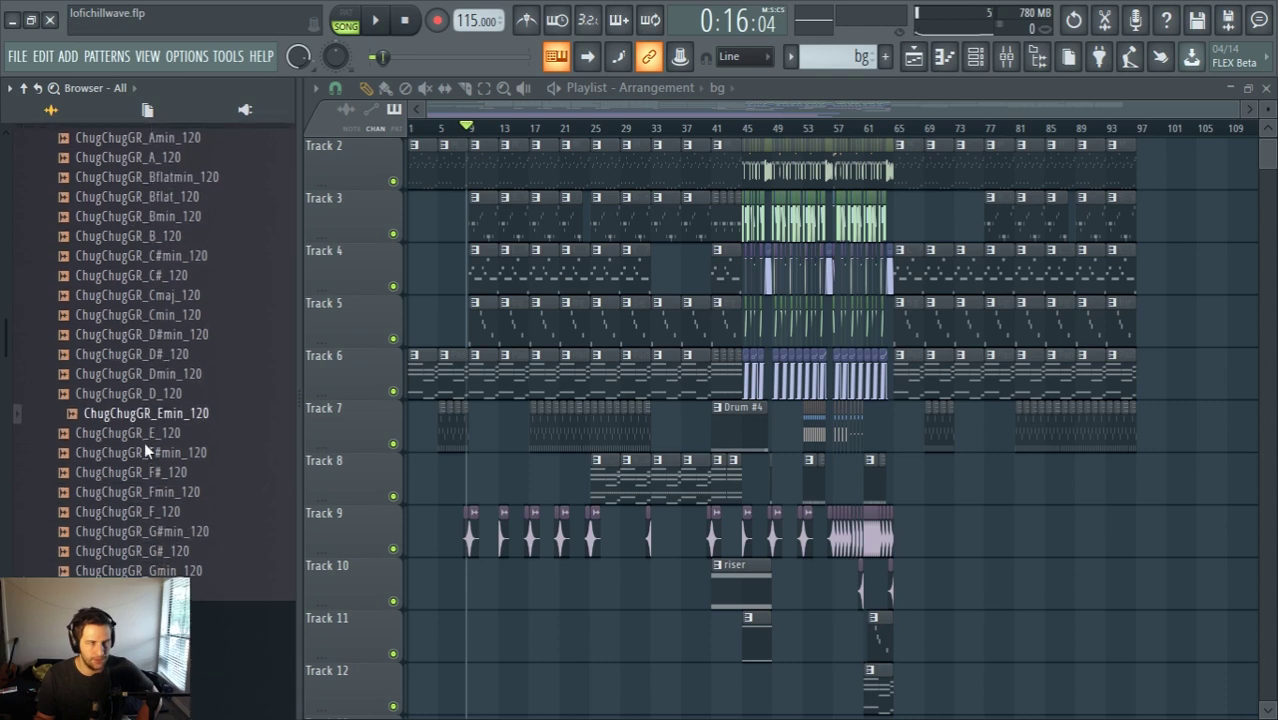
click(185, 298)
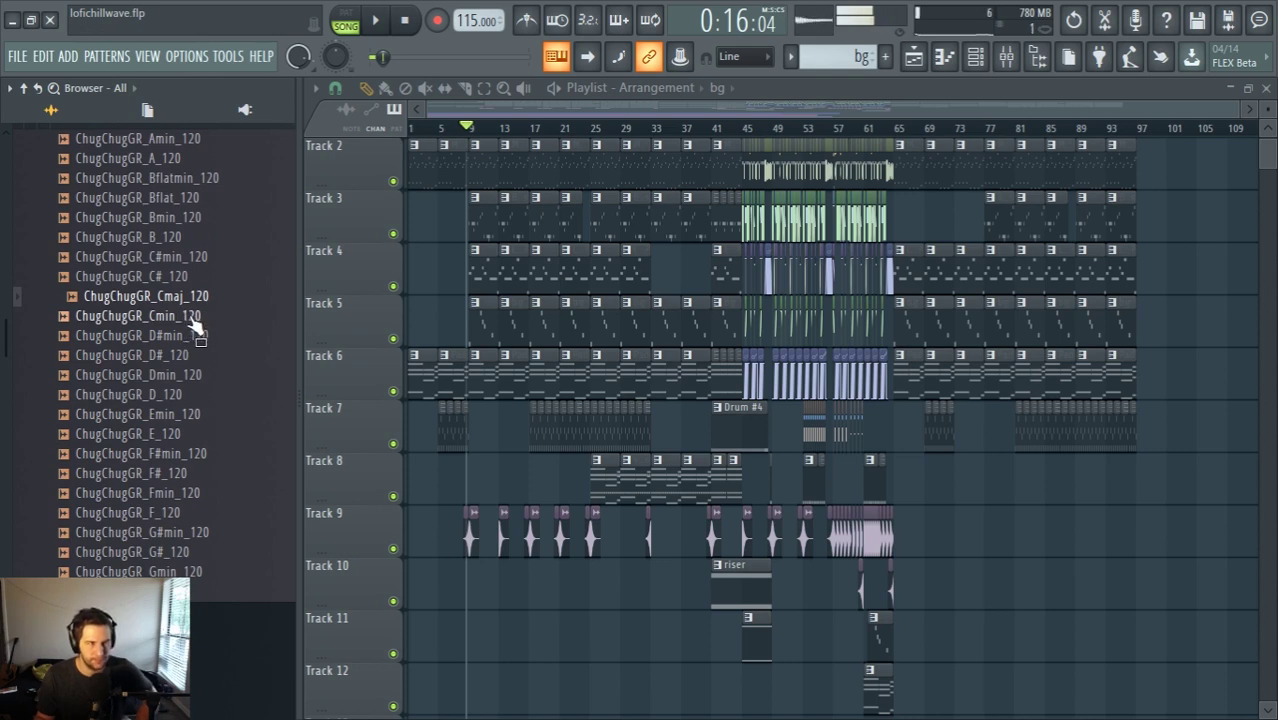
click(185, 300)
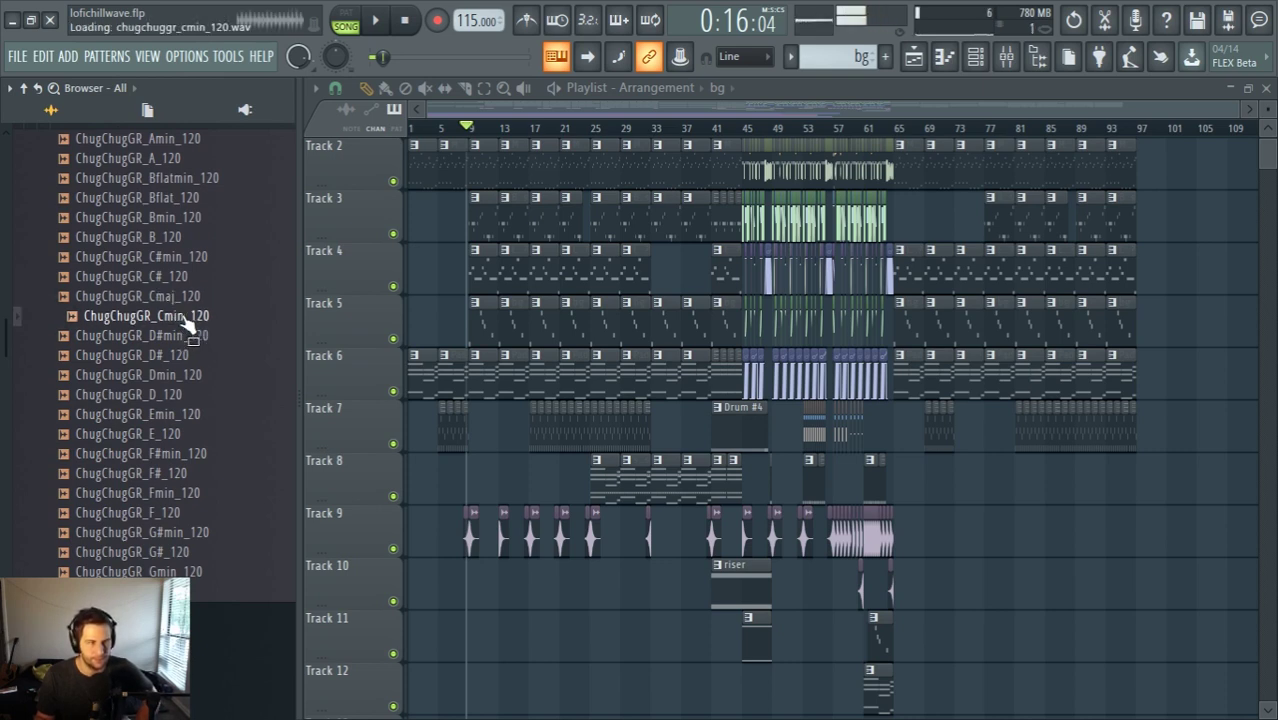
click(192, 420)
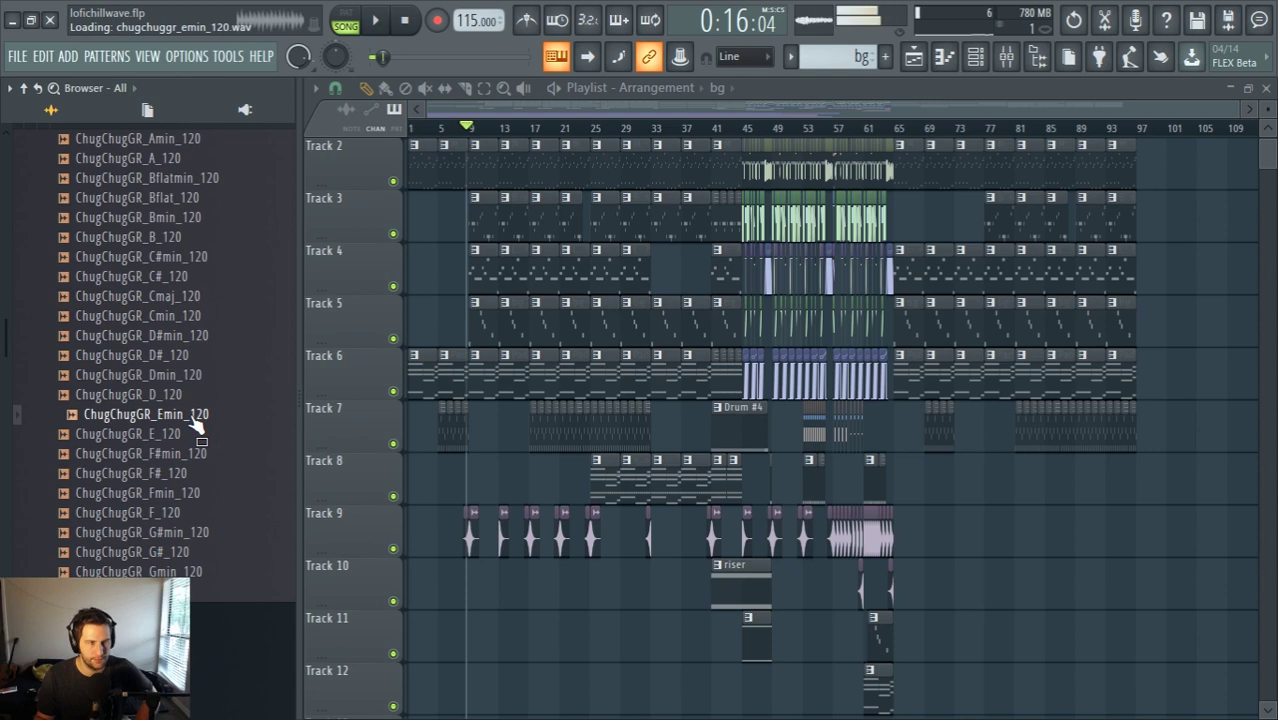
click(182, 435)
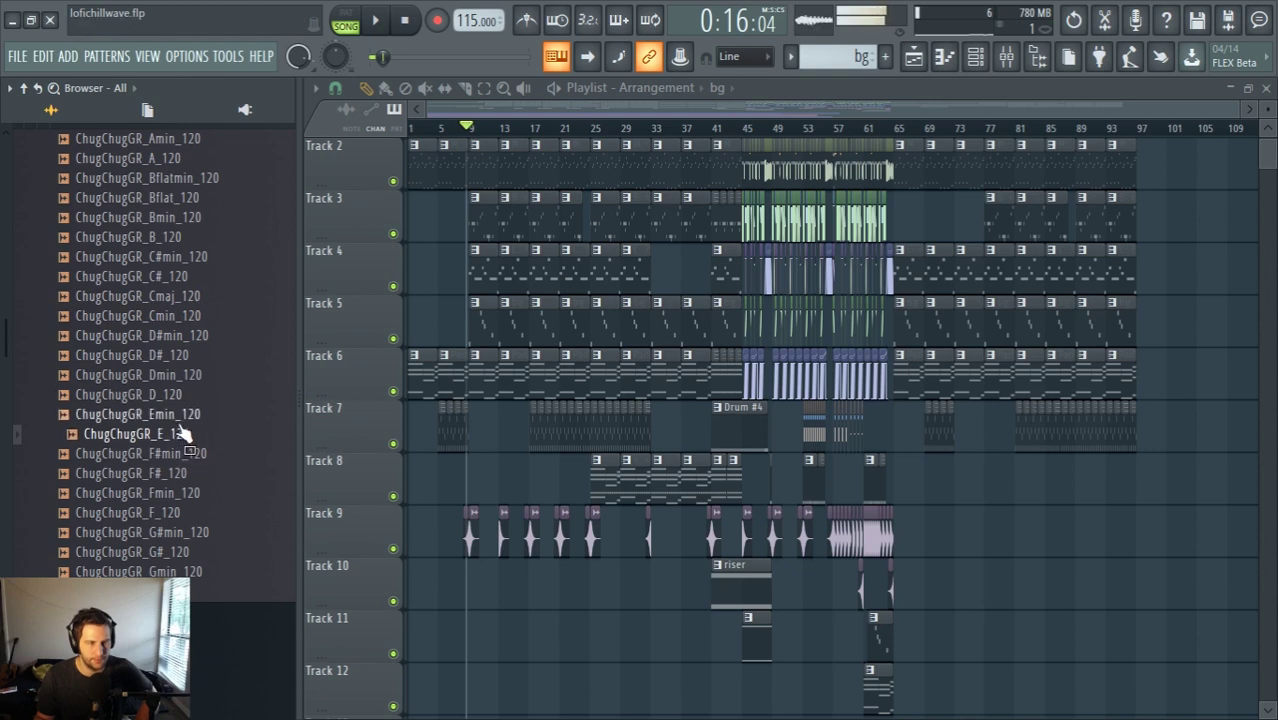
click(182, 456)
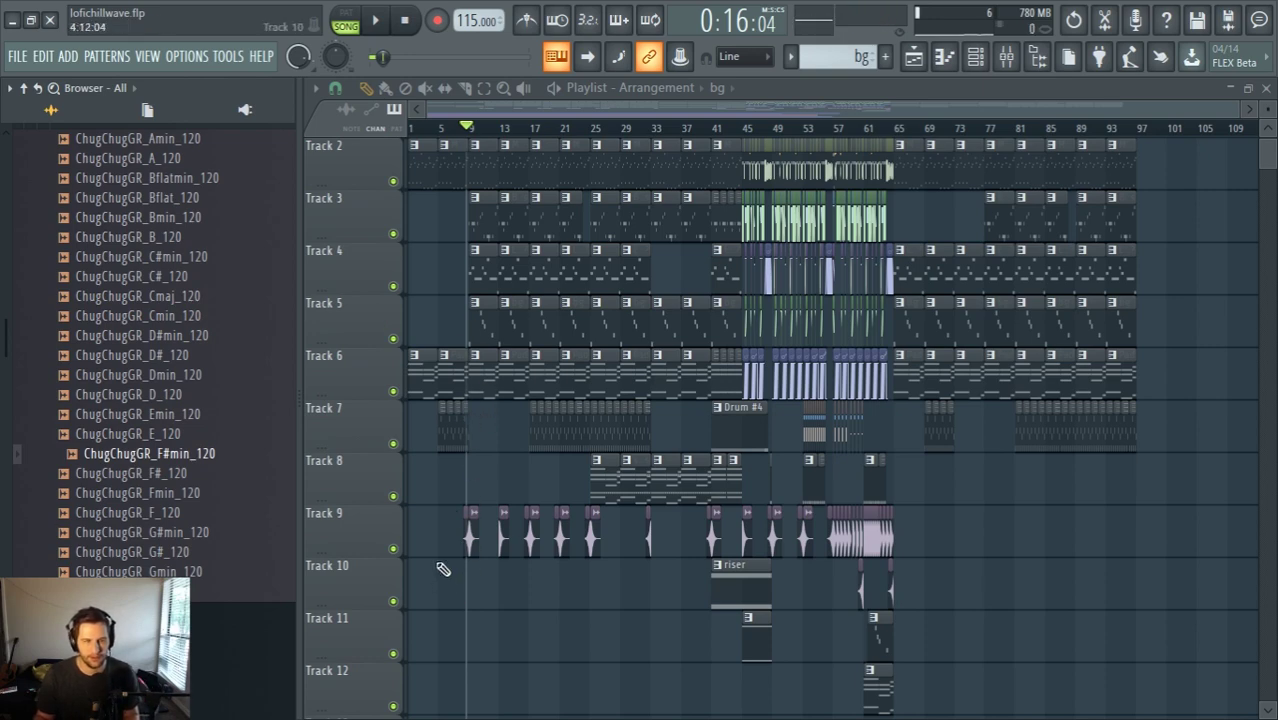
Open the Pad pattern from Track 6 in the piano roll, inspect its chord notes, preview the keys and return to the playlist
scroll(522, 385, up, 3)
double_click(525, 385)
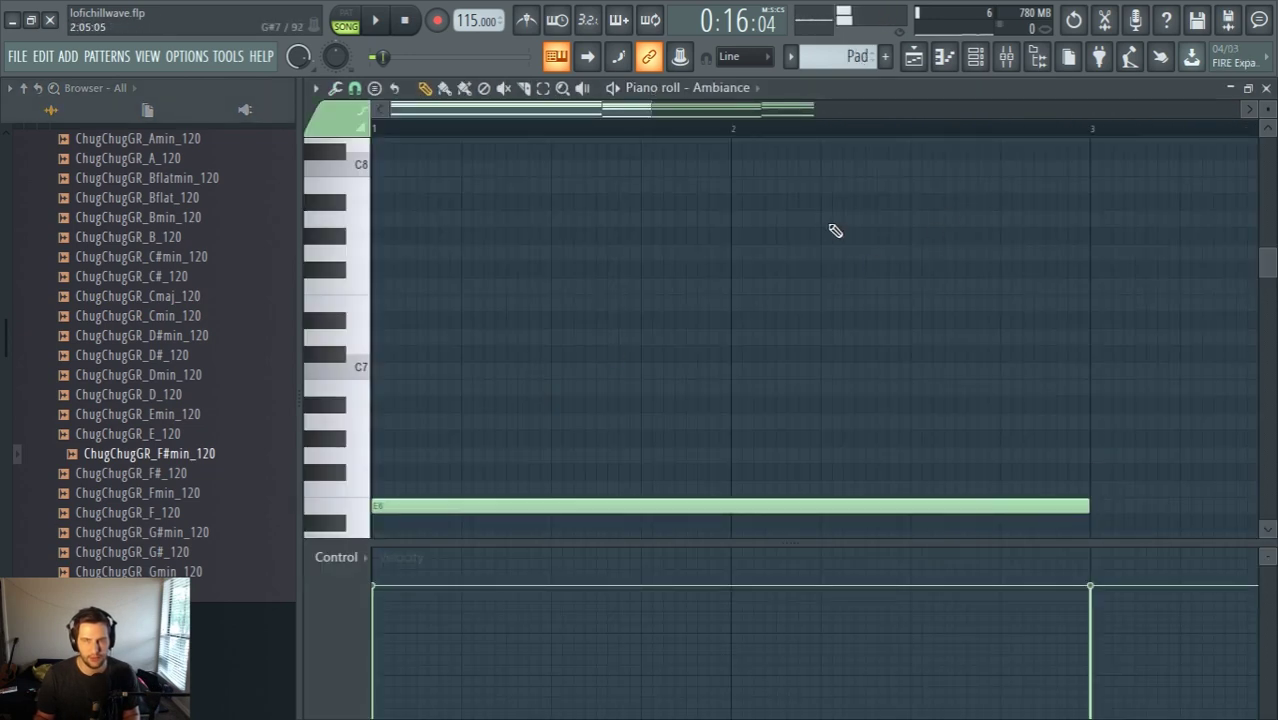
click(976, 62)
click(976, 62)
scroll(502, 415, down, 3)
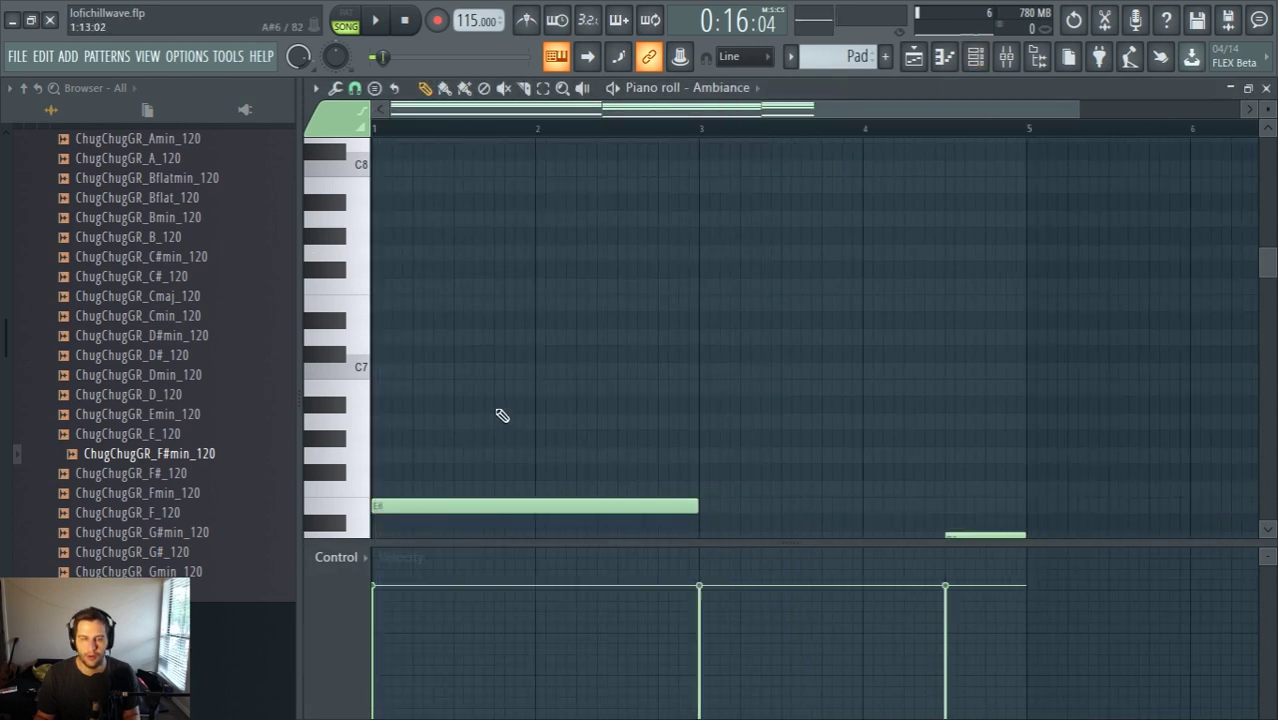
scroll(495, 400, down, 5)
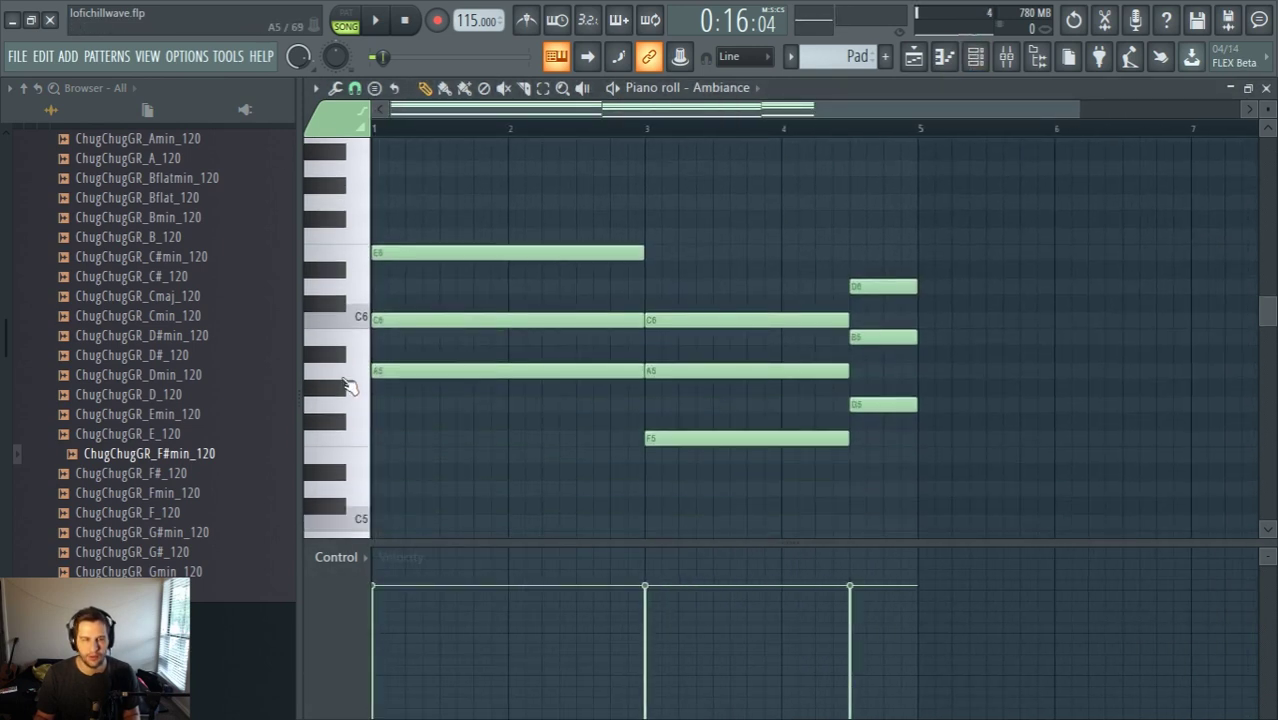
drag(340, 385, 366, 262)
click(917, 63)
scroll(525, 395, up, 1)
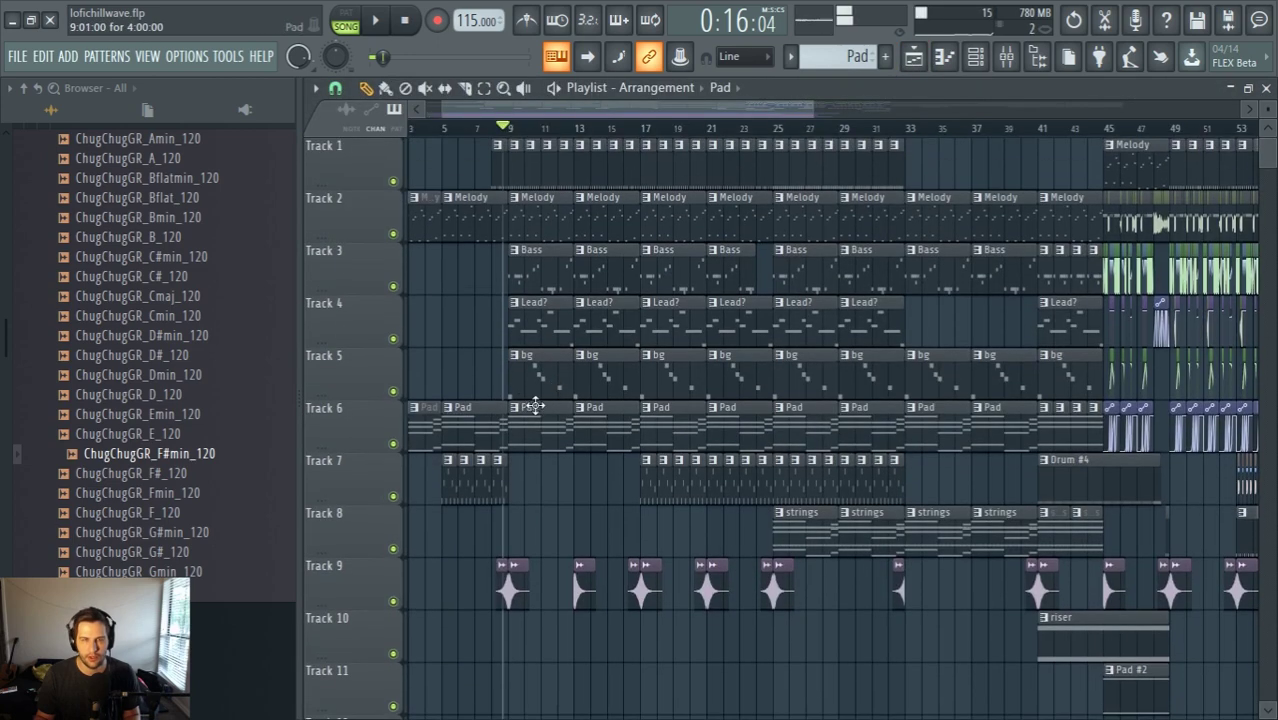
scroll(500, 375, up, 3)
scroll(528, 405, down, 4)
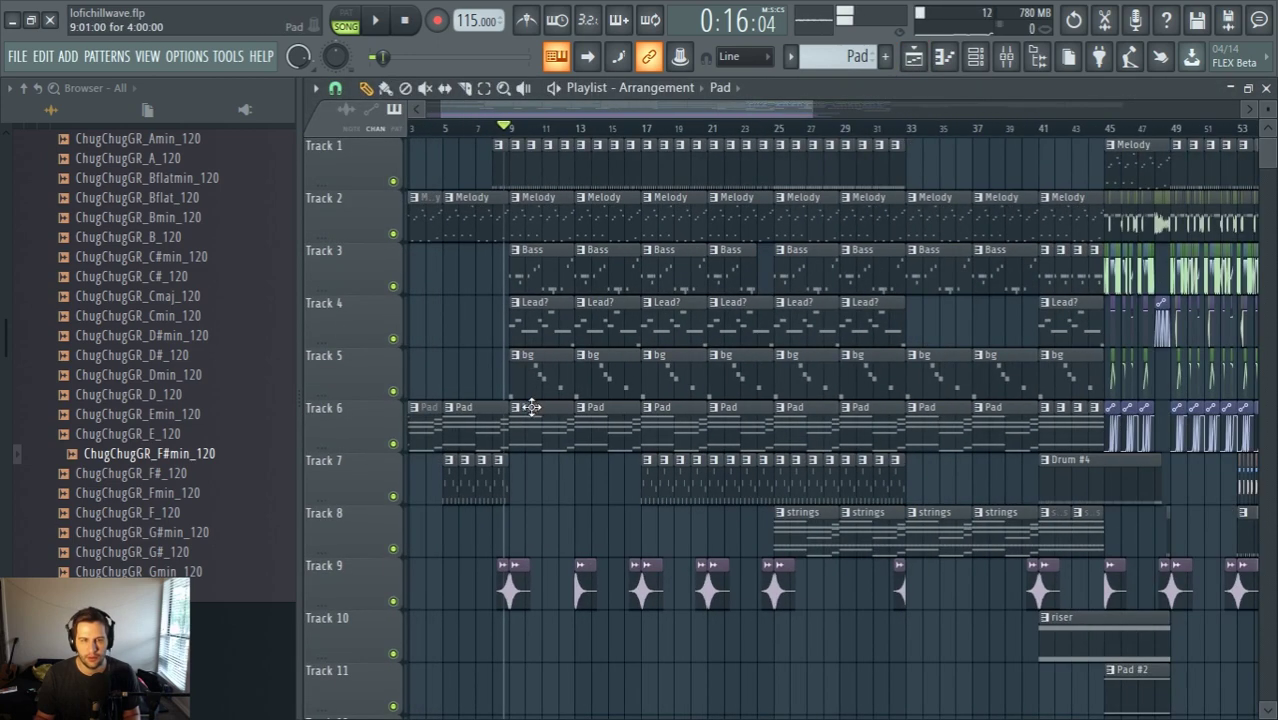
scroll(527, 420, down, 1)
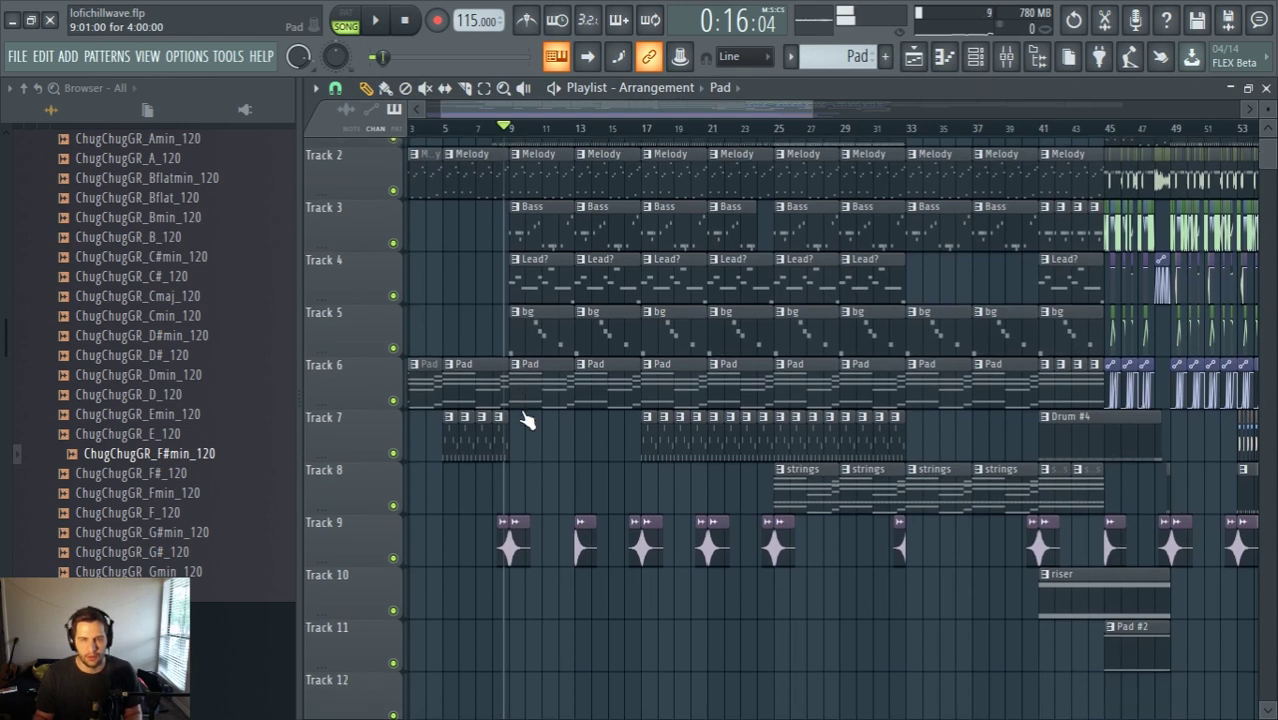
scroll(525, 395, up, 1)
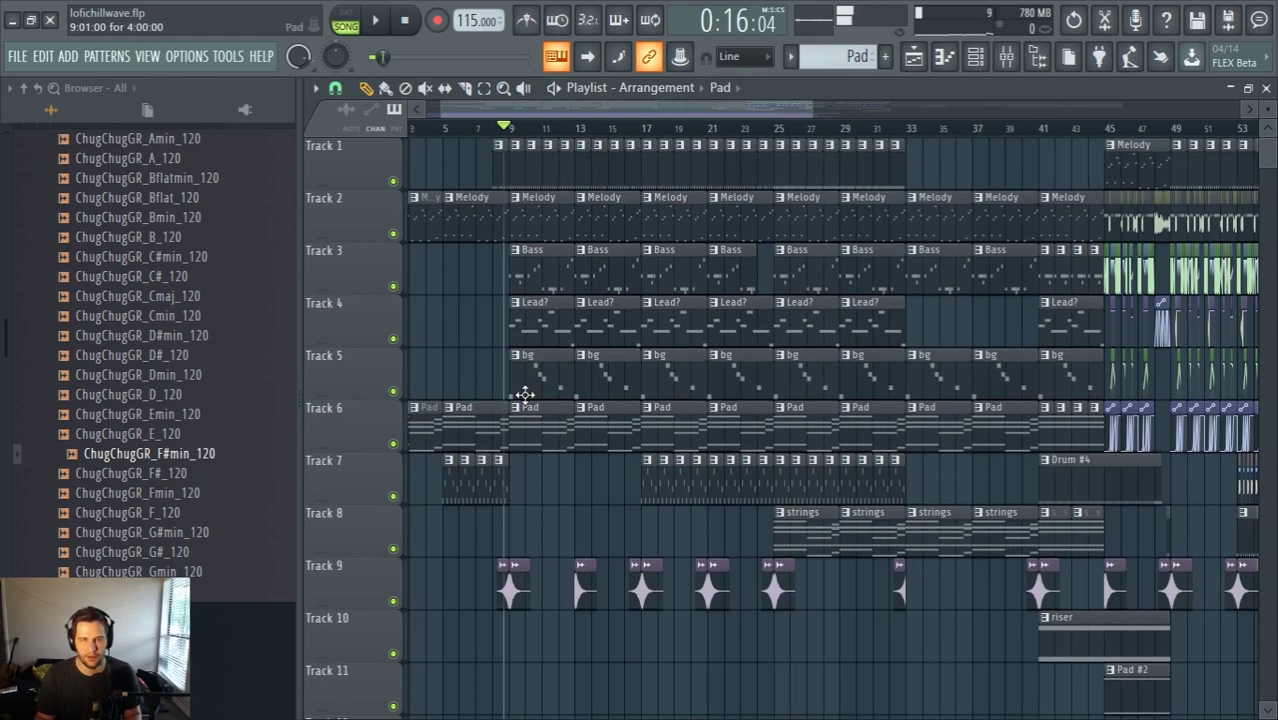
Open the Pad pattern at bar 9 of Track 6 in the piano roll and preview its chord notes A5 and E6
double_click(530, 412)
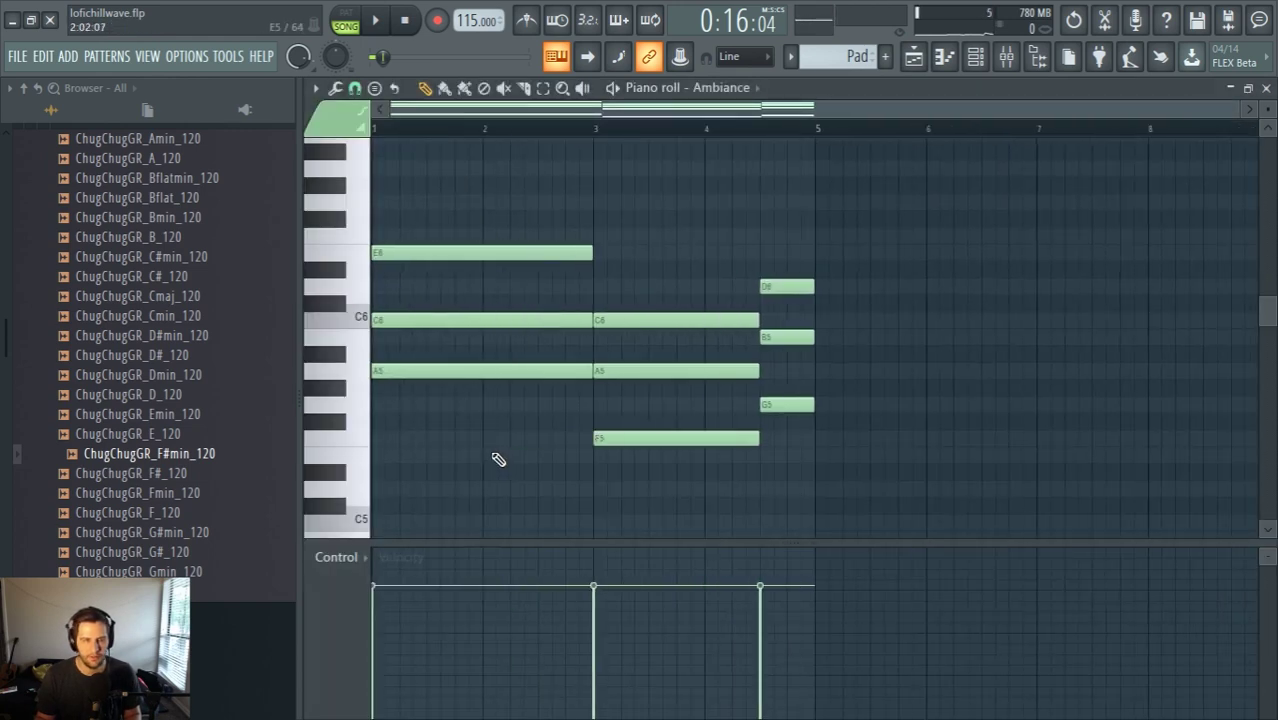
click(358, 378)
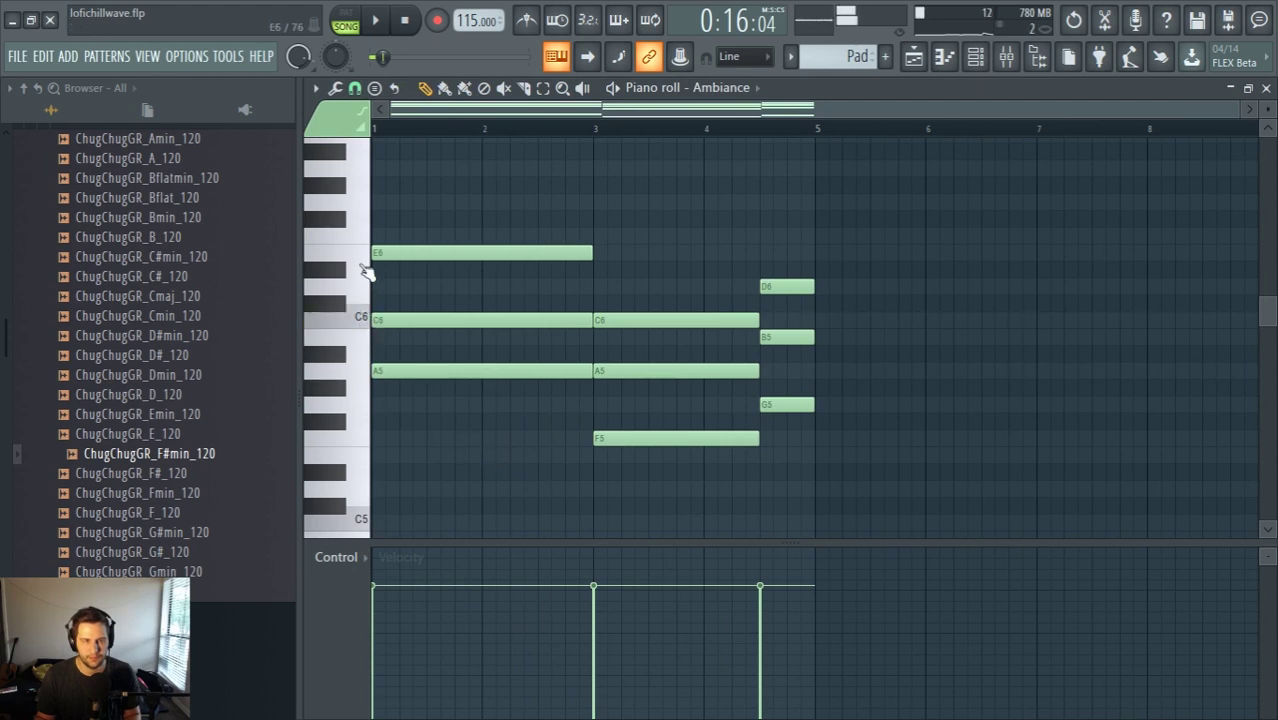
click(362, 262)
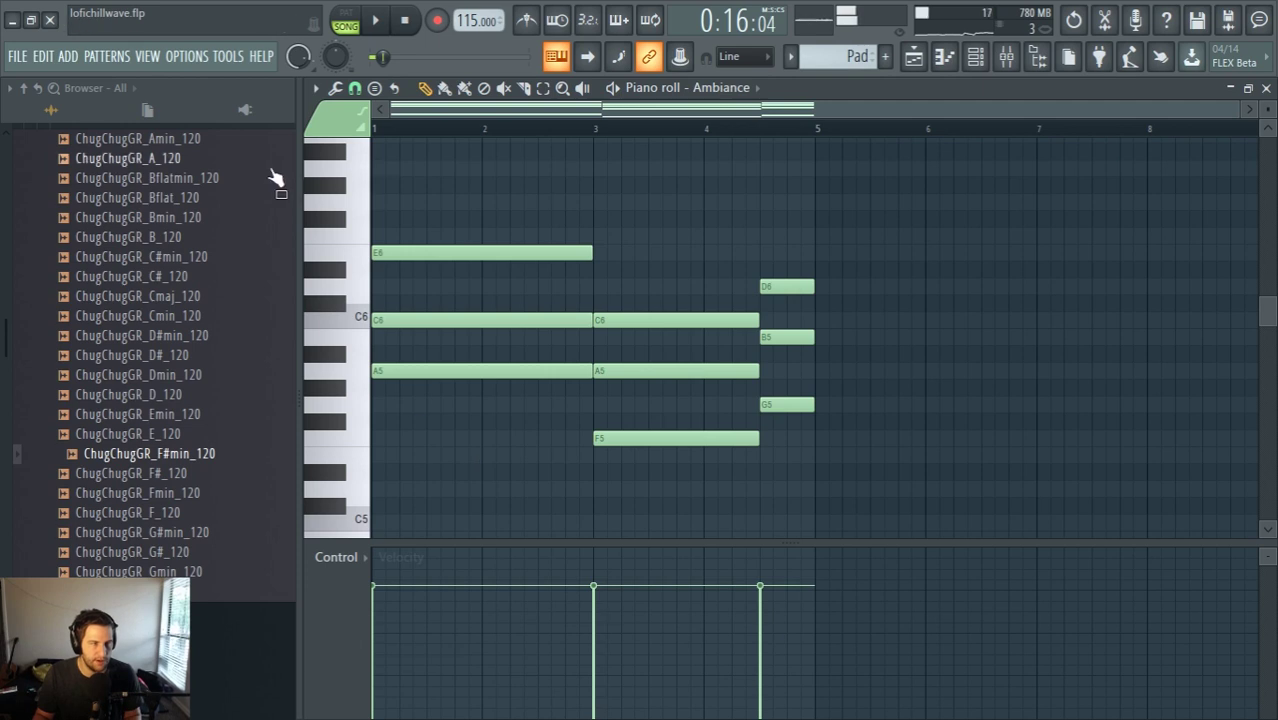
Audition the ChugChugGR_Amin_120 and ChugChugGR_F_120 riffs against the first two Pad chords
click(194, 141)
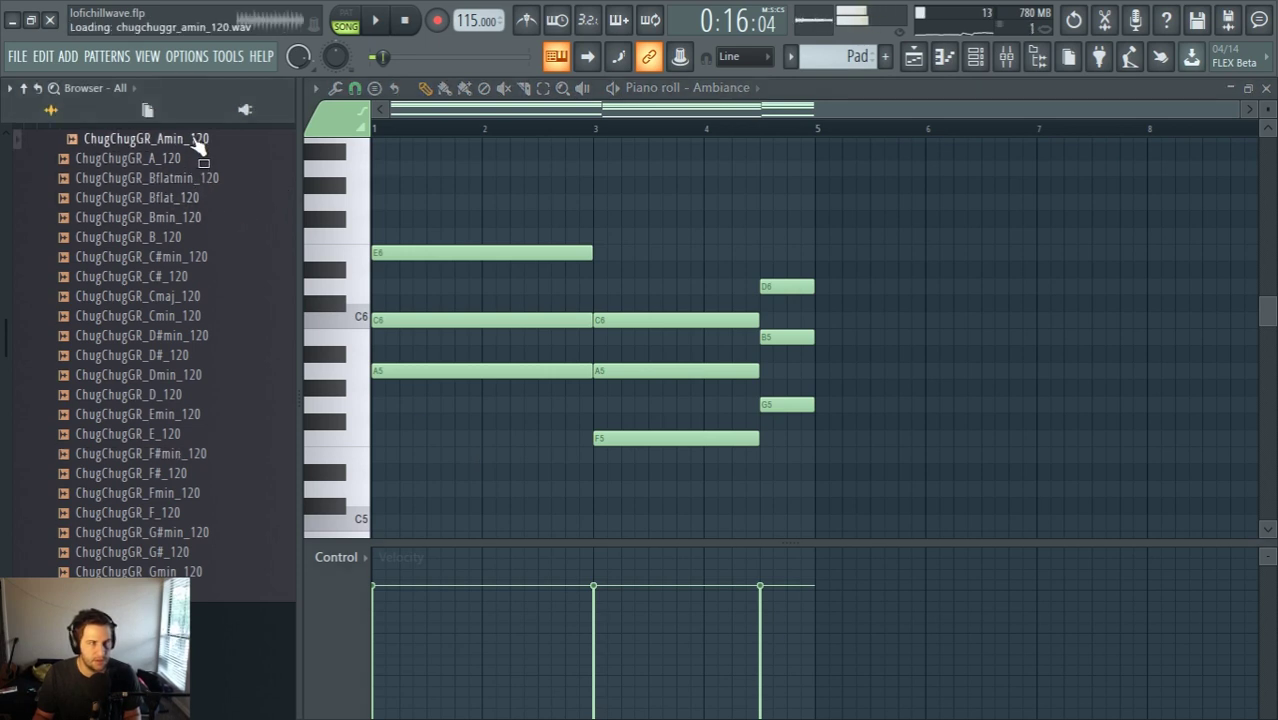
scroll(197, 147, up, 4)
scroll(210, 414, down, 2)
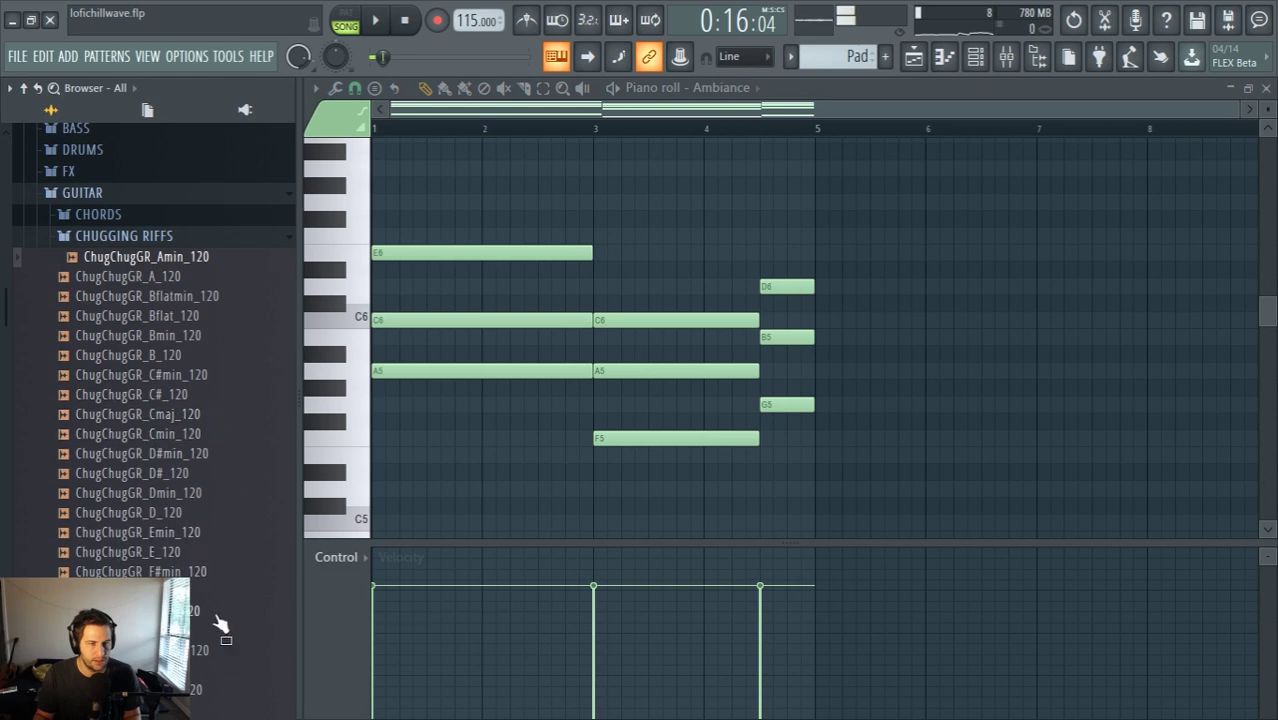
click(193, 652)
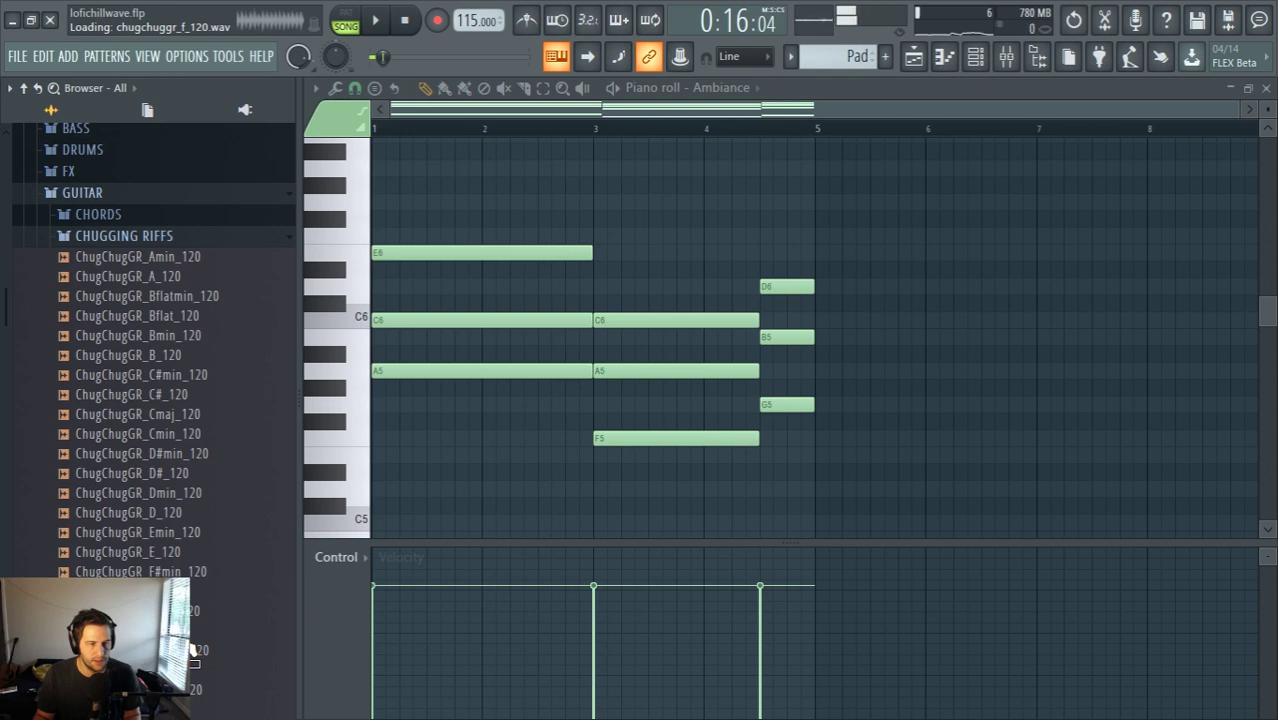
scroll(193, 650, down, 2)
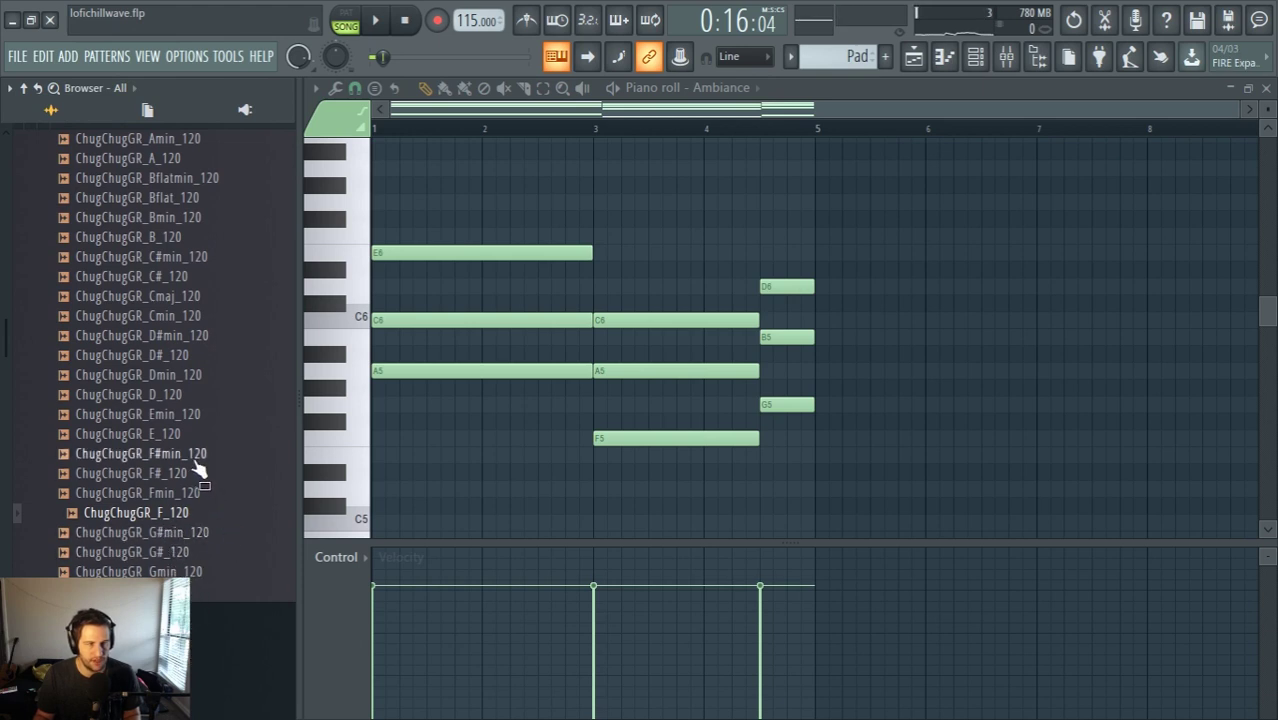
click(188, 512)
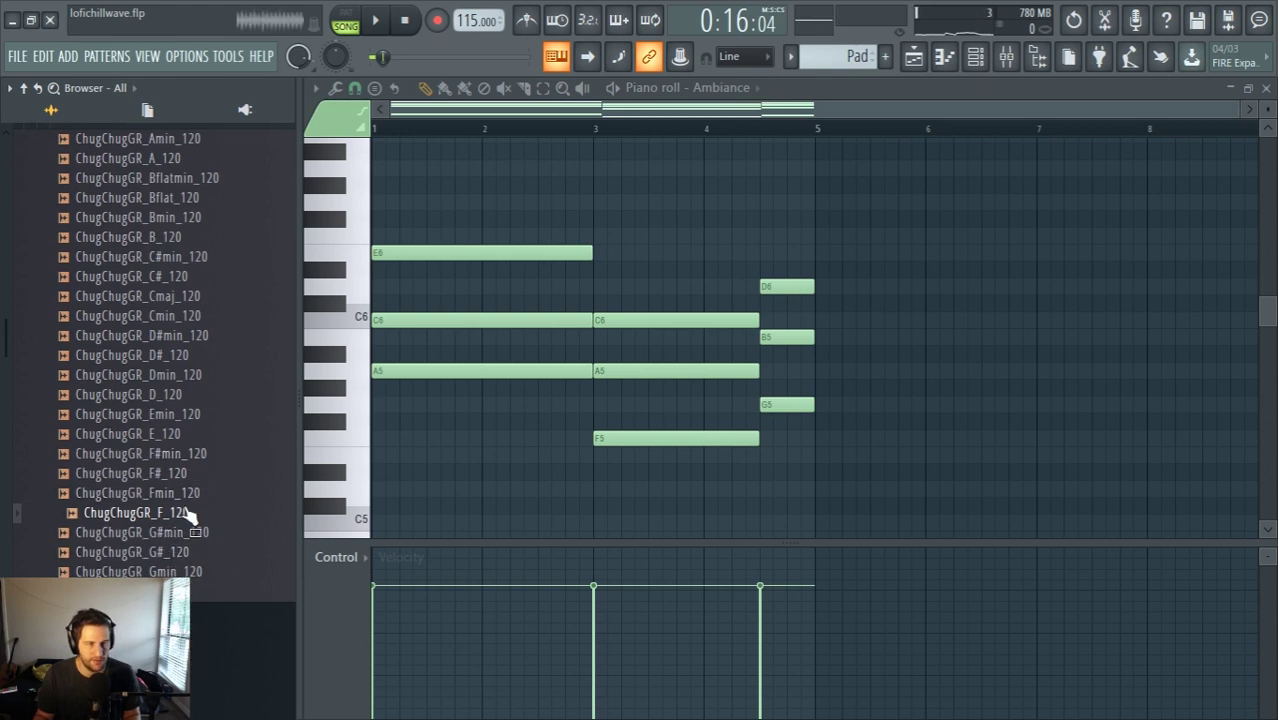
Compare the ChugChugGR riffs in Amin, F#, F and Fmin by auditioning them in the browser
click(190, 138)
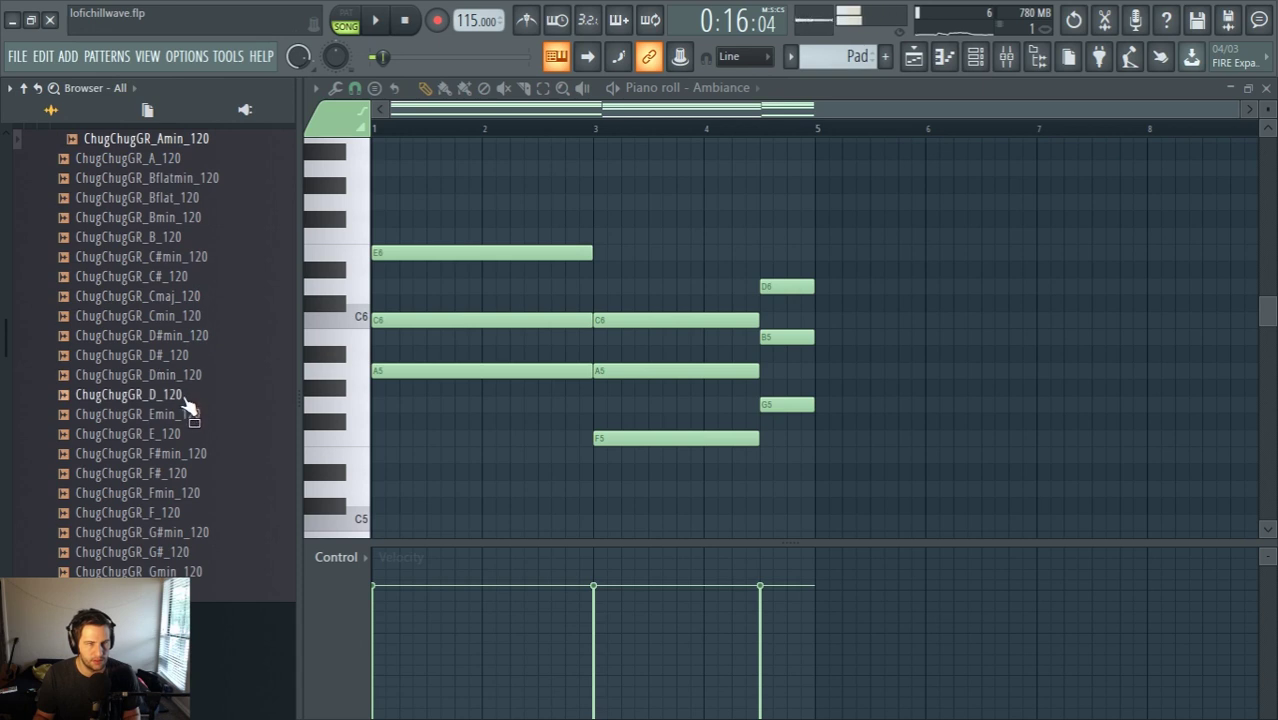
click(180, 472)
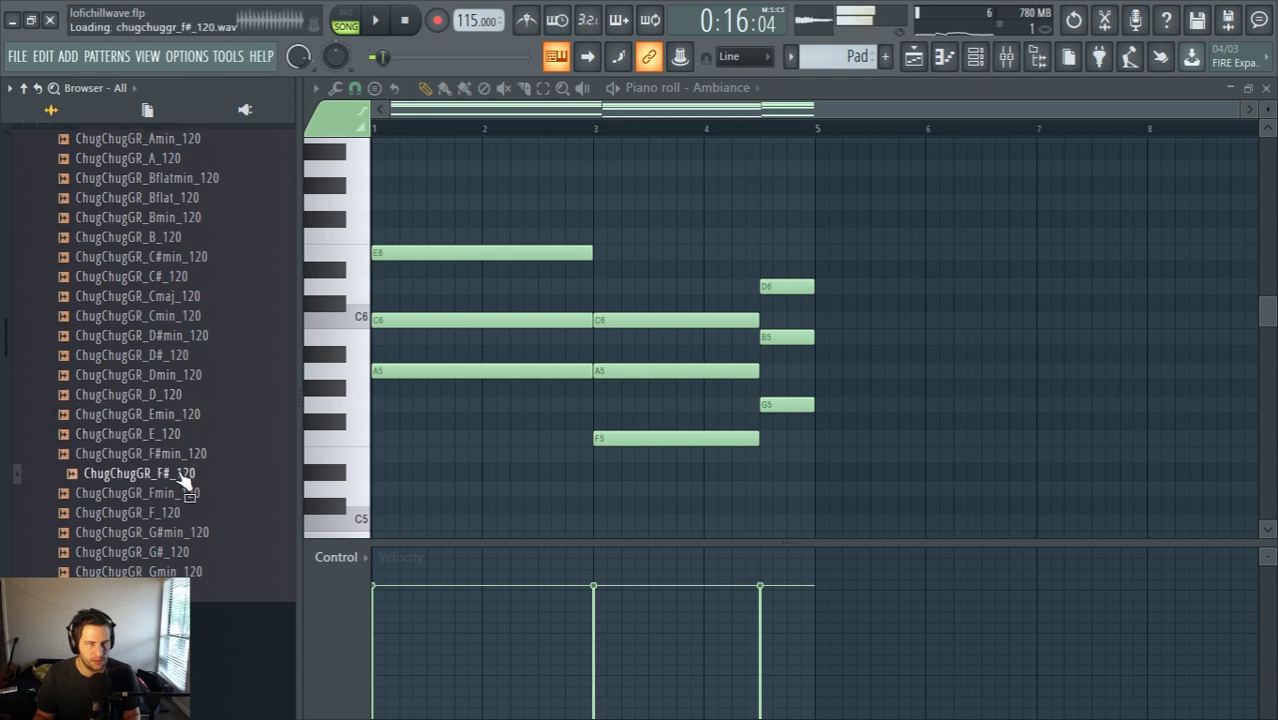
click(183, 500)
click(183, 513)
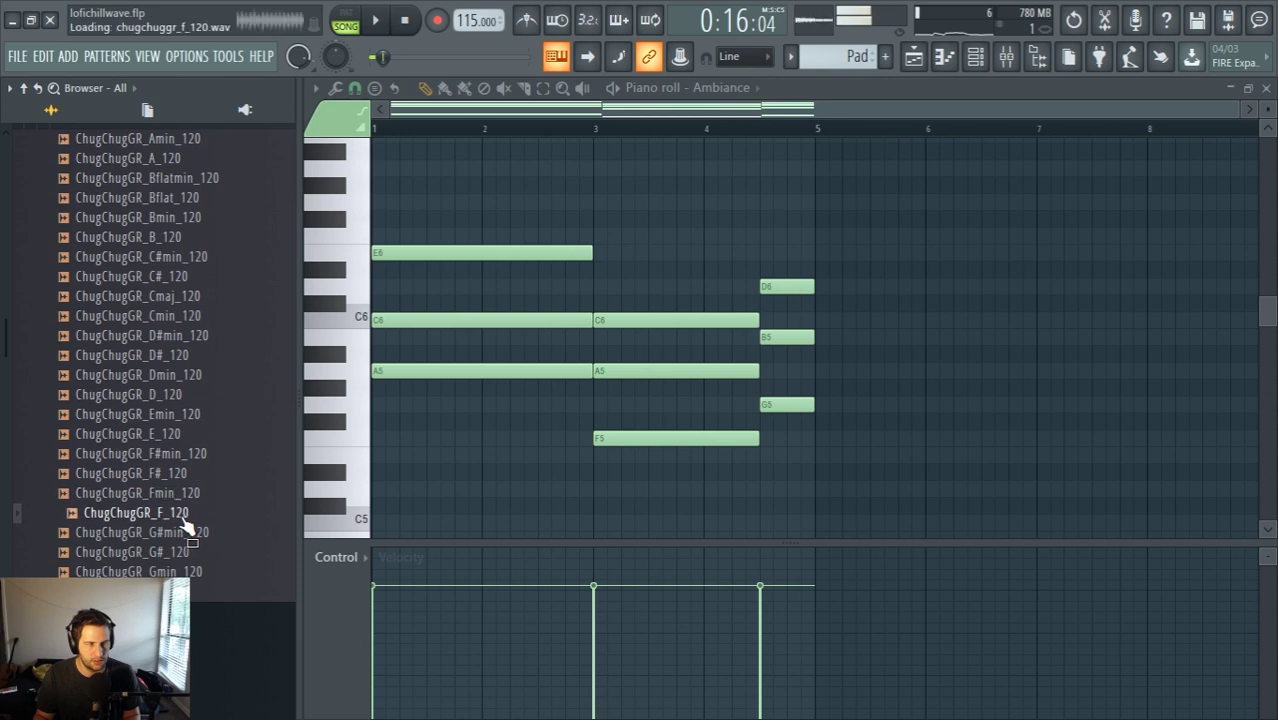
click(184, 496)
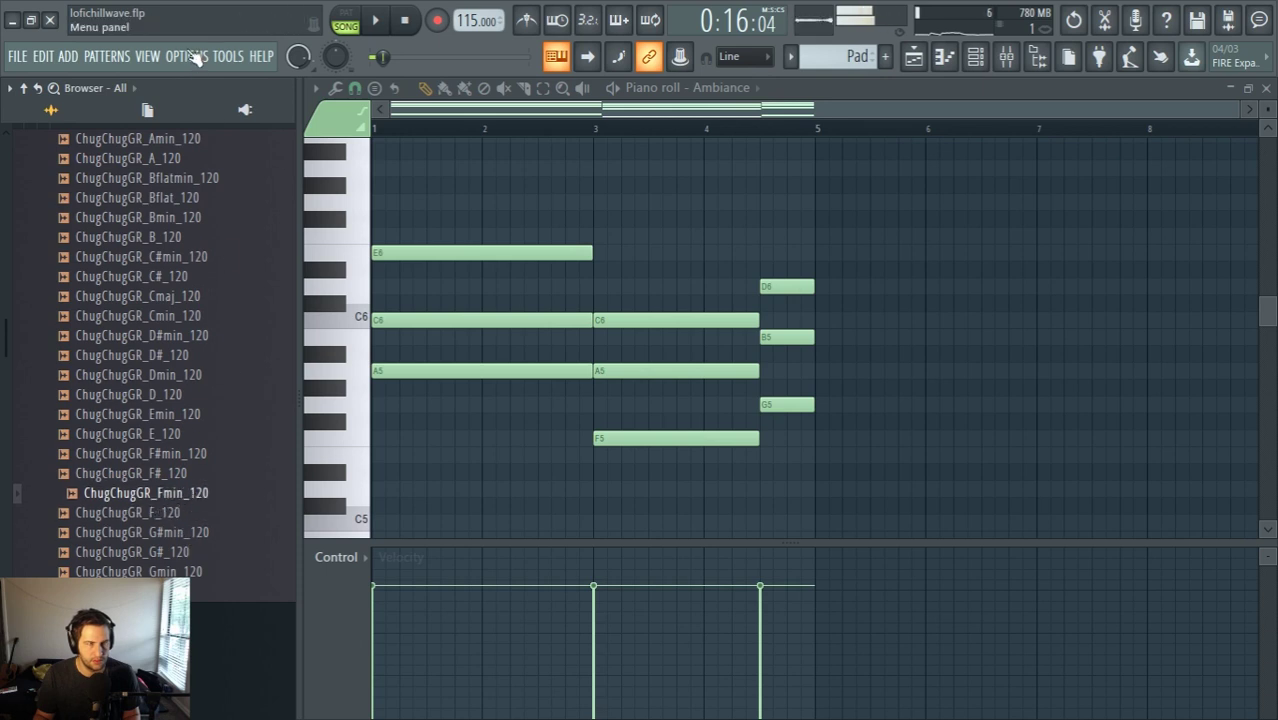
Return to the playlist, place ChugChugGR_Amin_120 on Track 10 at bar 9, and play it with the song
click(976, 57)
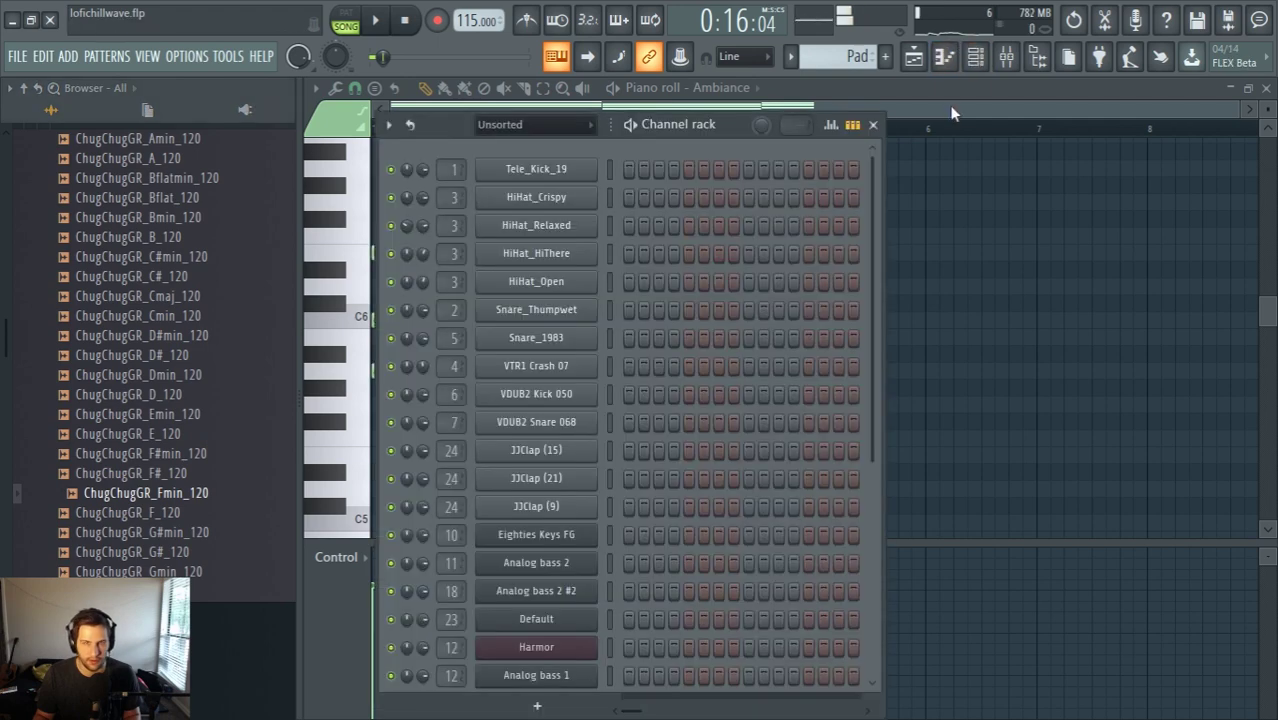
click(913, 57)
click(976, 58)
click(976, 58)
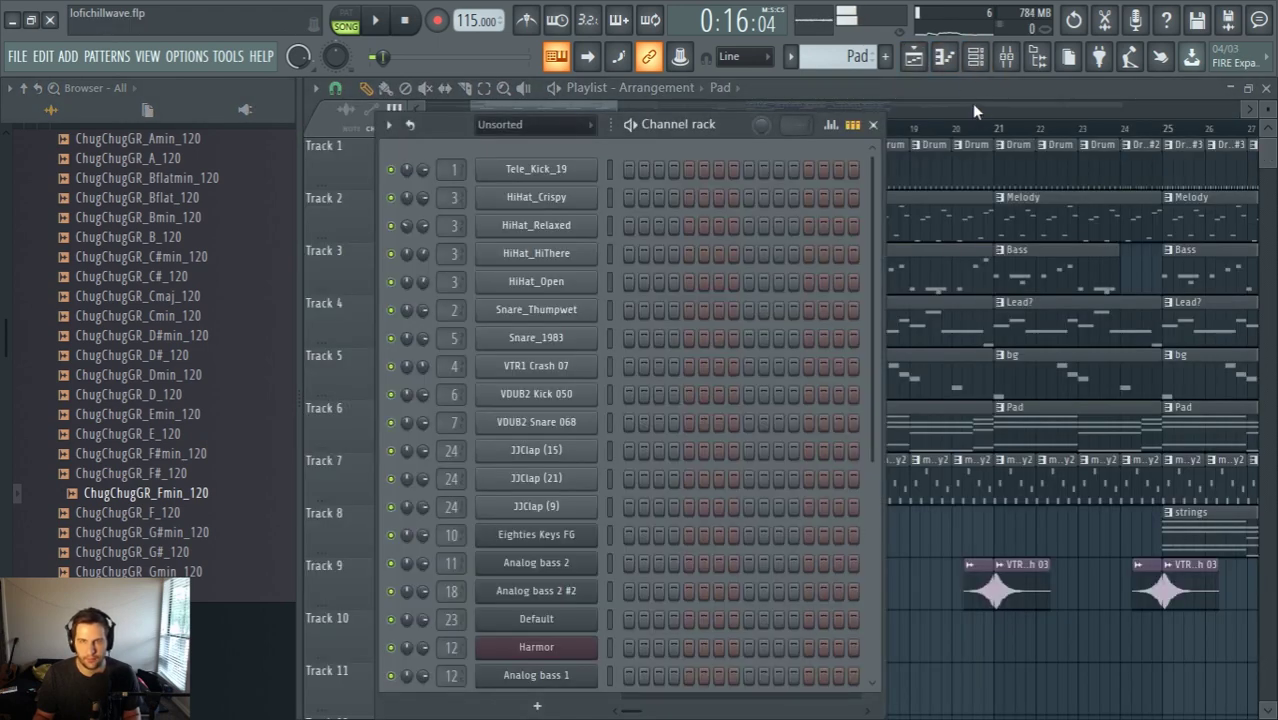
scroll(819, 350, down, 5)
drag(170, 136, 545, 378)
scroll(580, 466, up, 3)
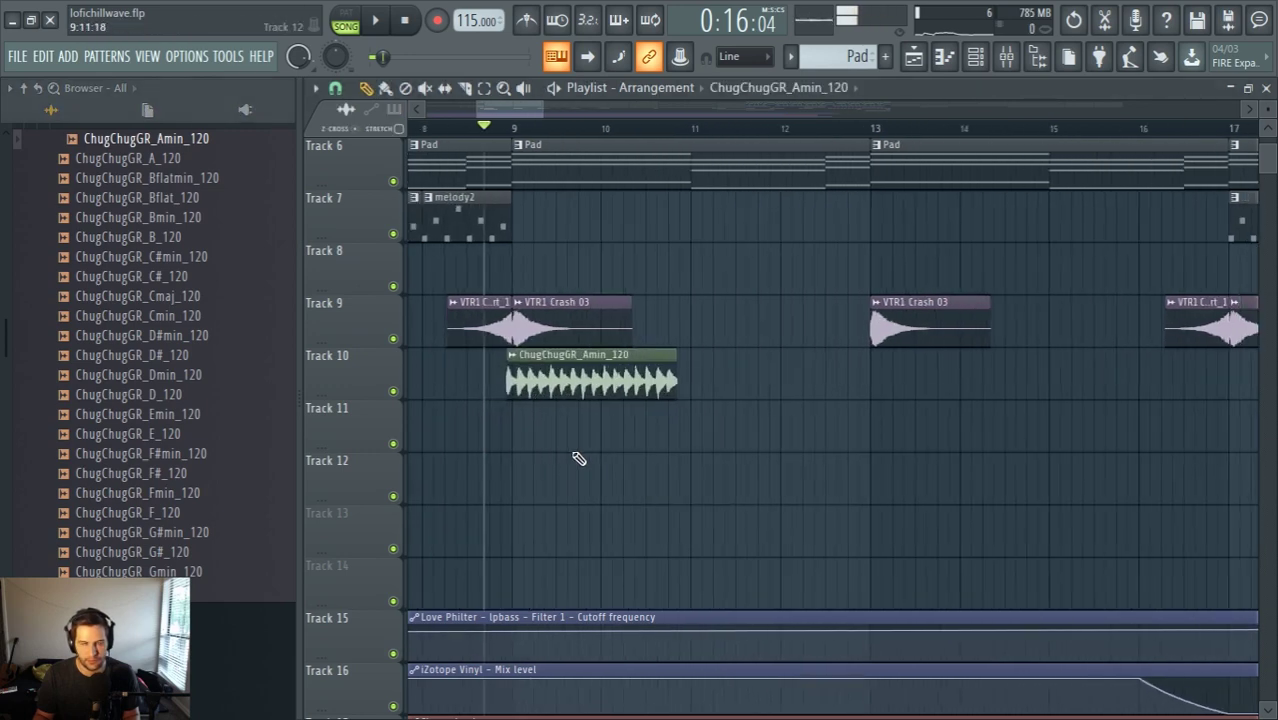
key(space)
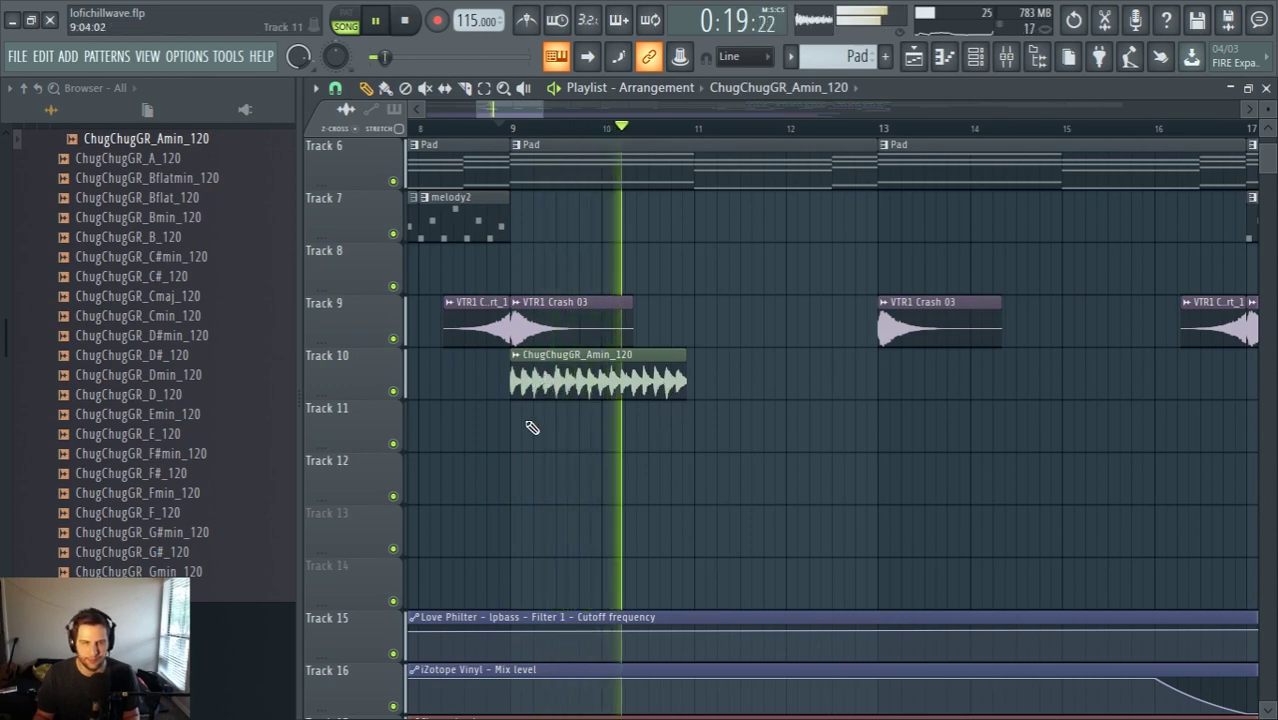
key(space)
Autodetect the Amin riff's tempo using the estimated 119.932 BPM and set its time stretching mode to Stretch
scroll(563, 393, up, 2)
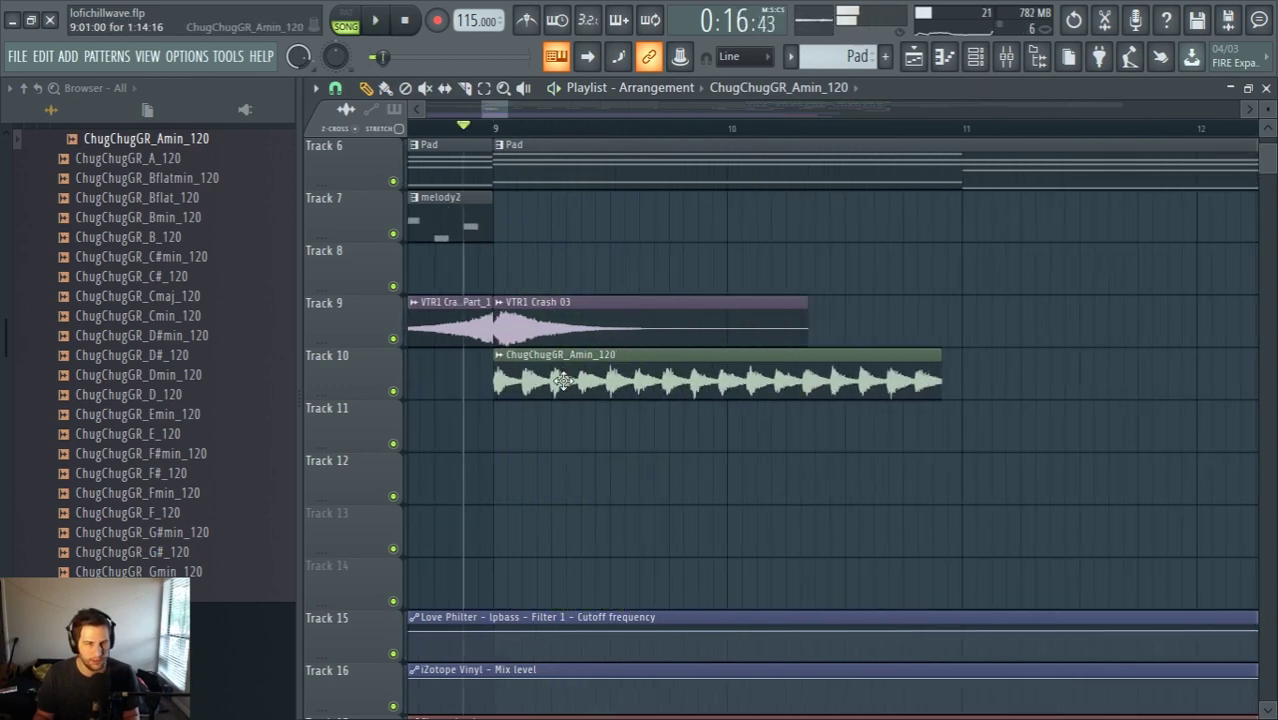
double_click(572, 390)
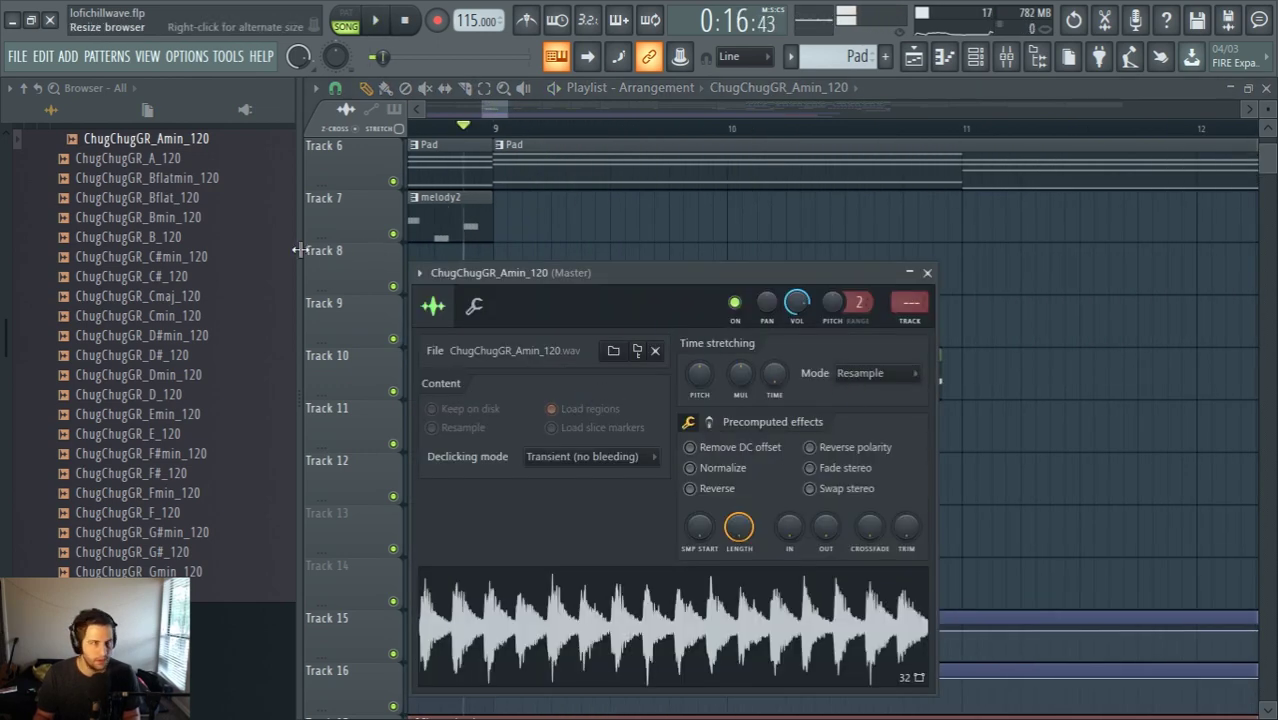
right_click(777, 374)
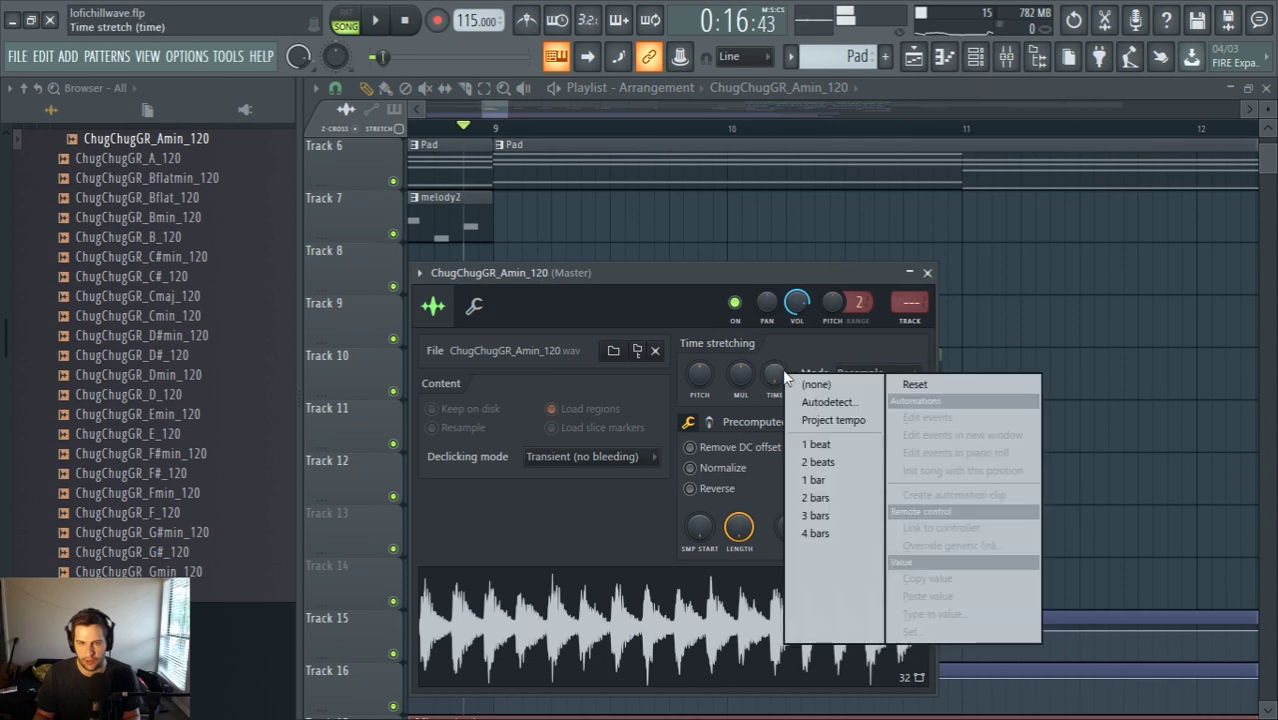
click(829, 402)
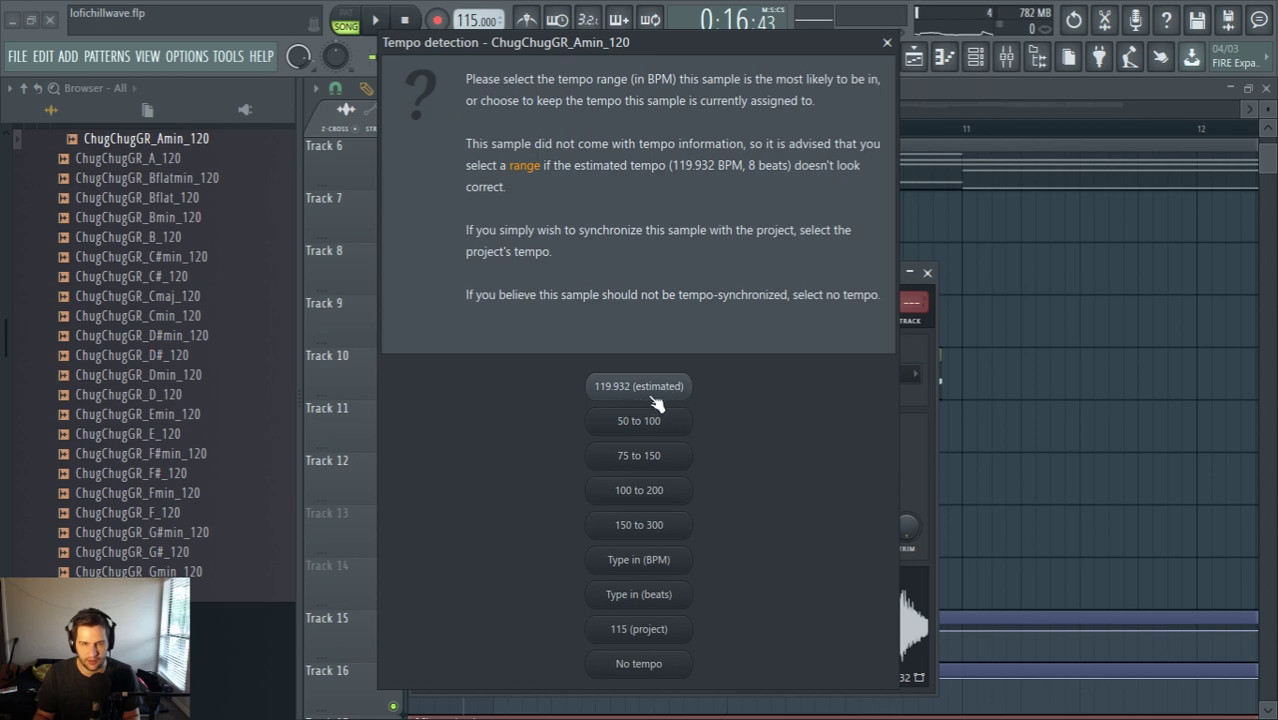
click(653, 396)
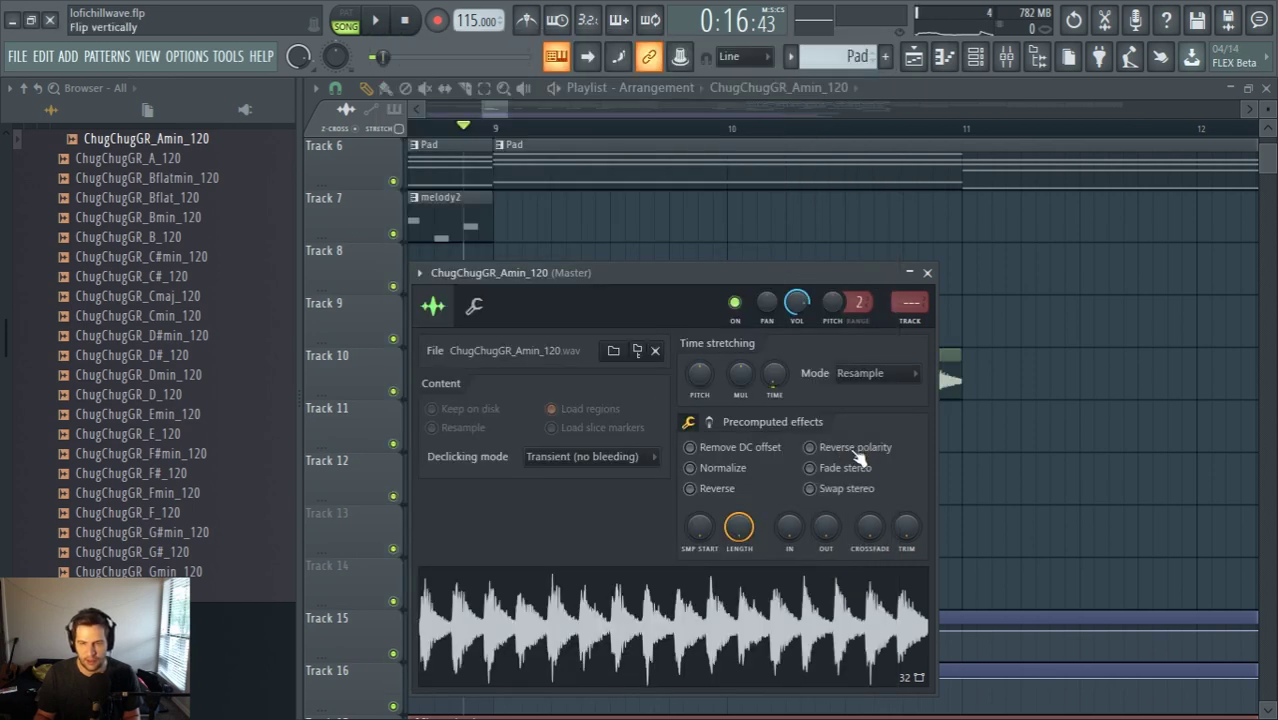
click(878, 373)
click(883, 414)
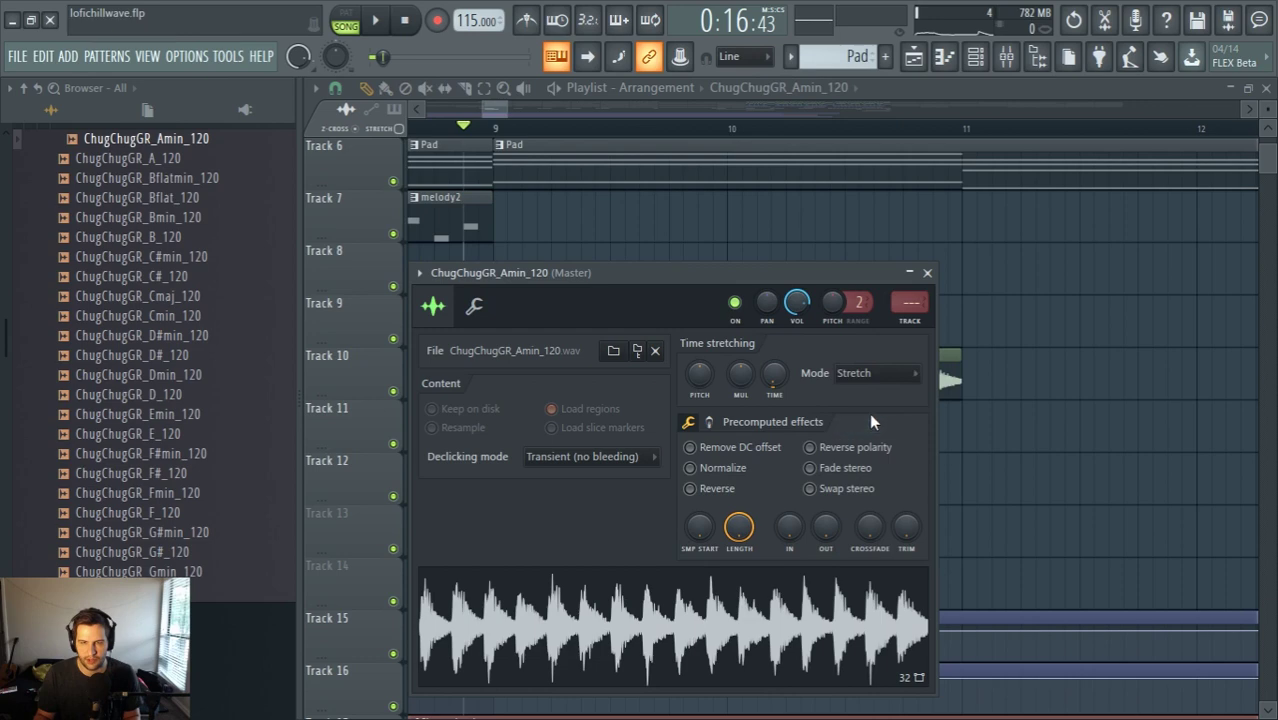
click(496, 108)
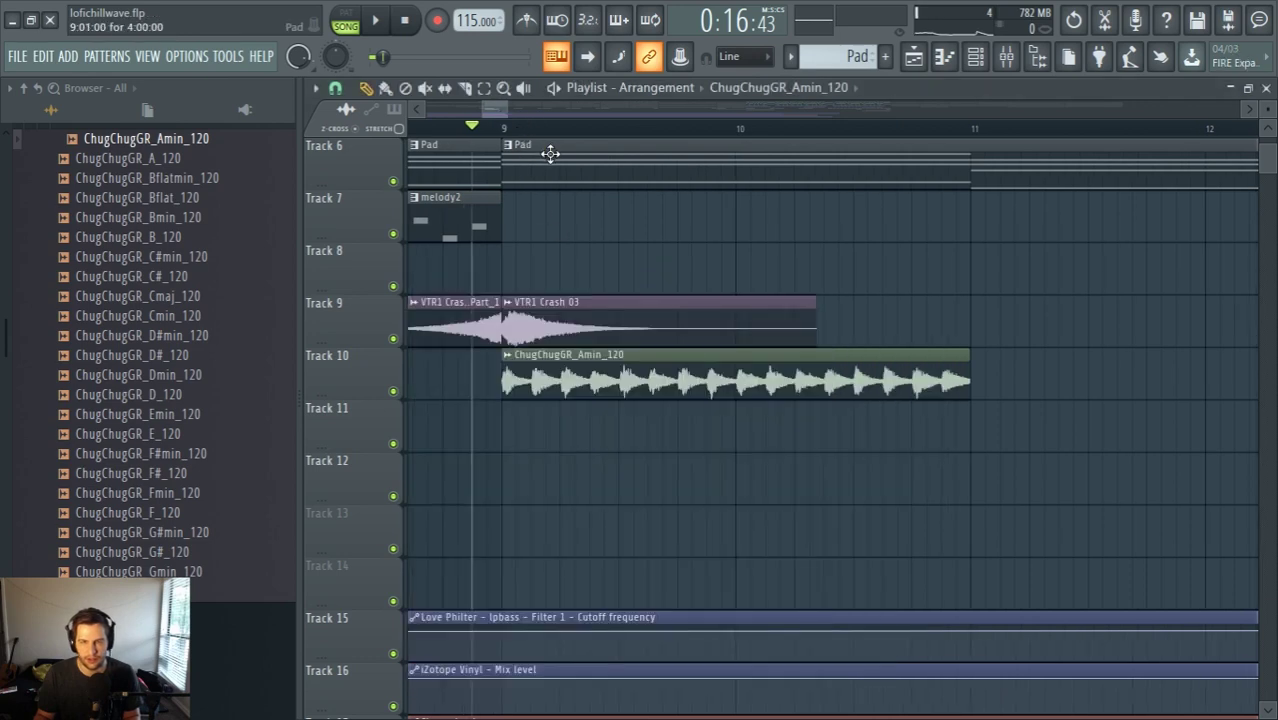
Play the song around bar 9 to check the time-stretched Amin riff, and stop playback
key(space)
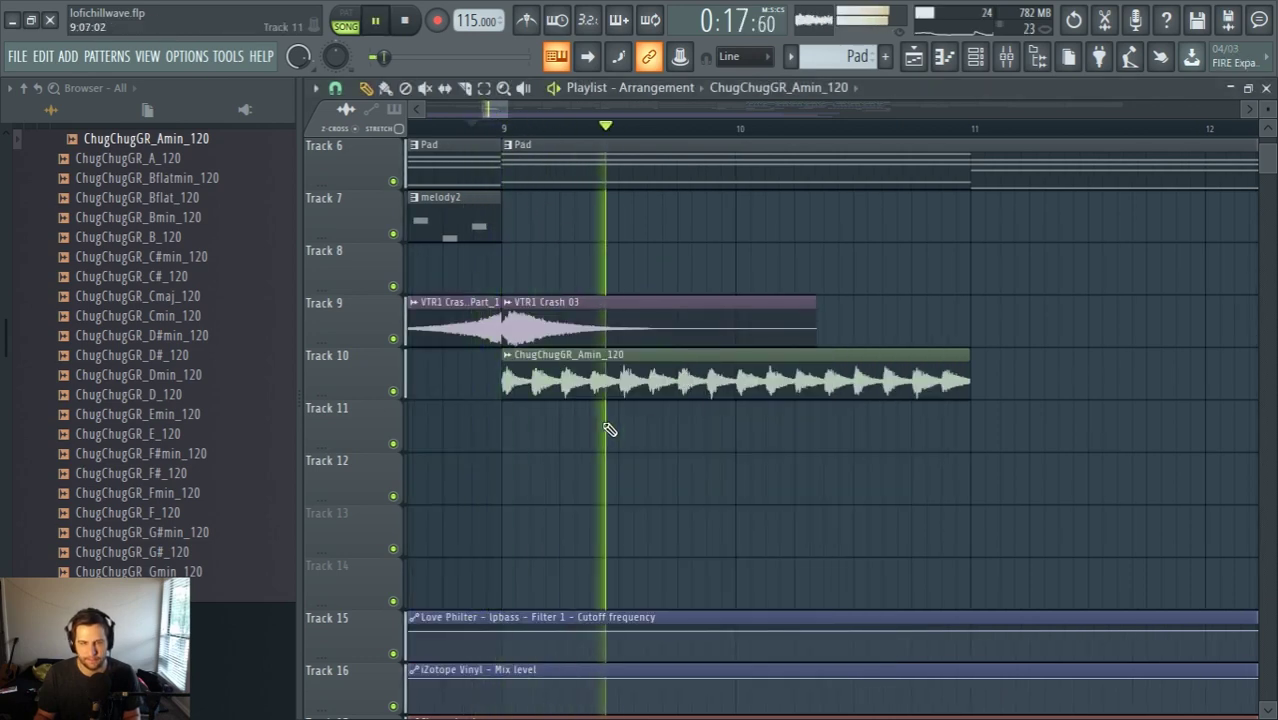
scroll(707, 489, down, 3)
scroll(707, 489, down, 3)
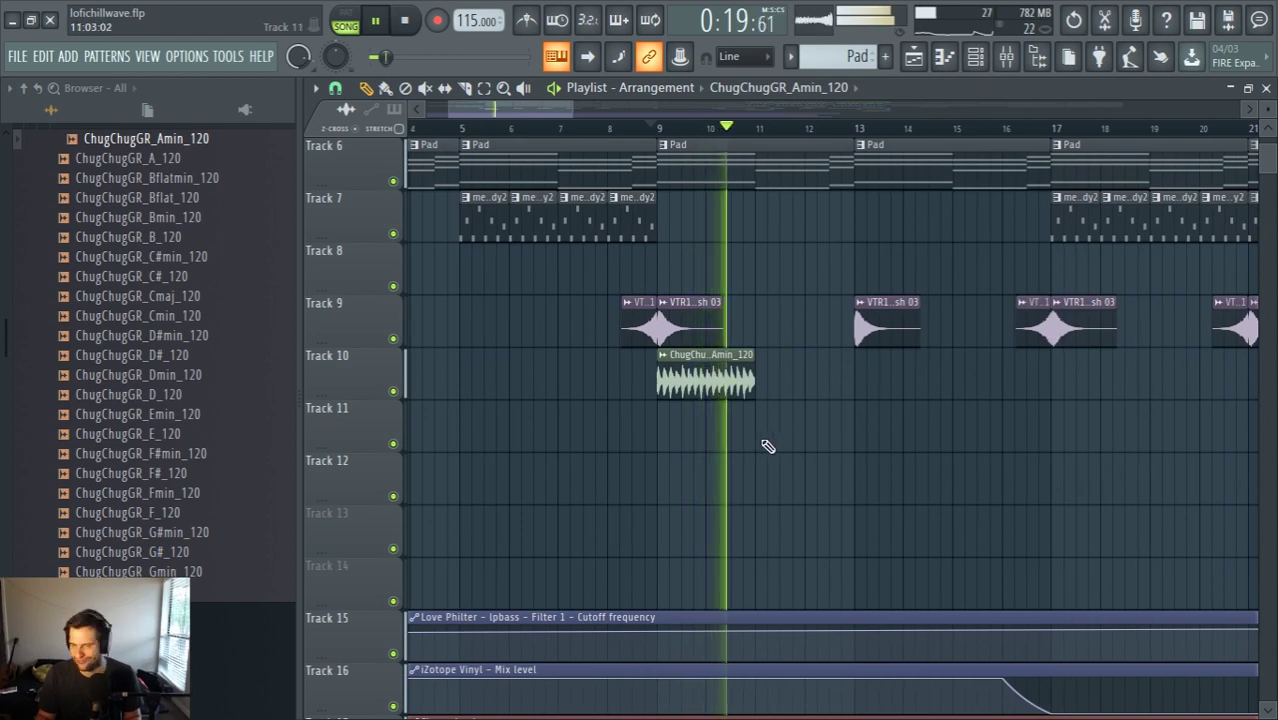
key(space)
scroll(773, 445, up, 1)
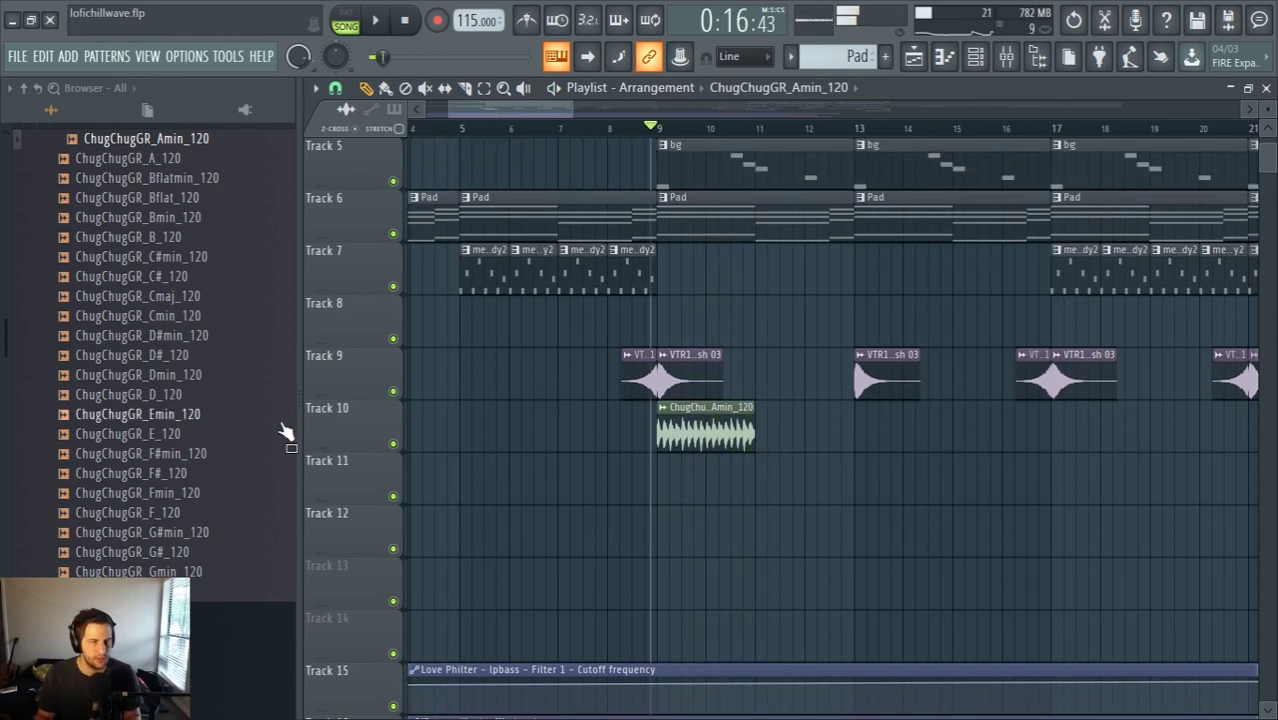
Audition the ChugChugGR riffs in F, Amin, G#, Gmin, Emin and D# as candidates to follow the Amin clip
click(172, 514)
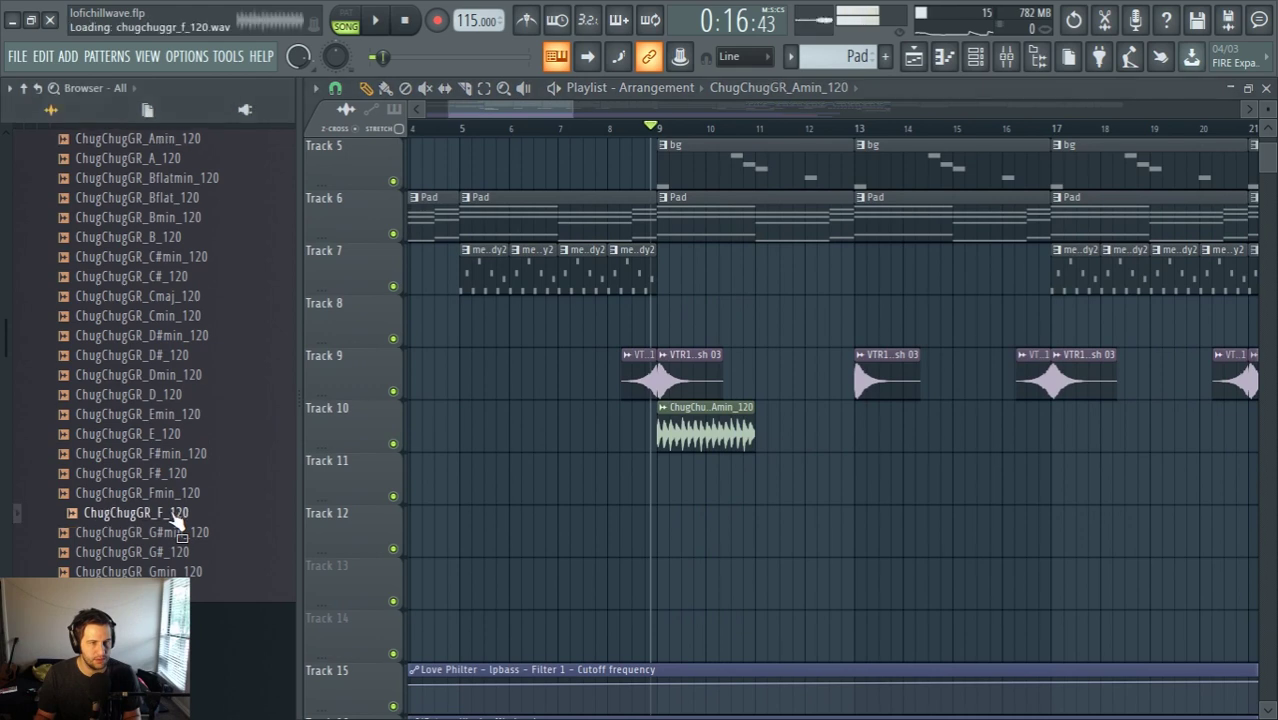
click(154, 142)
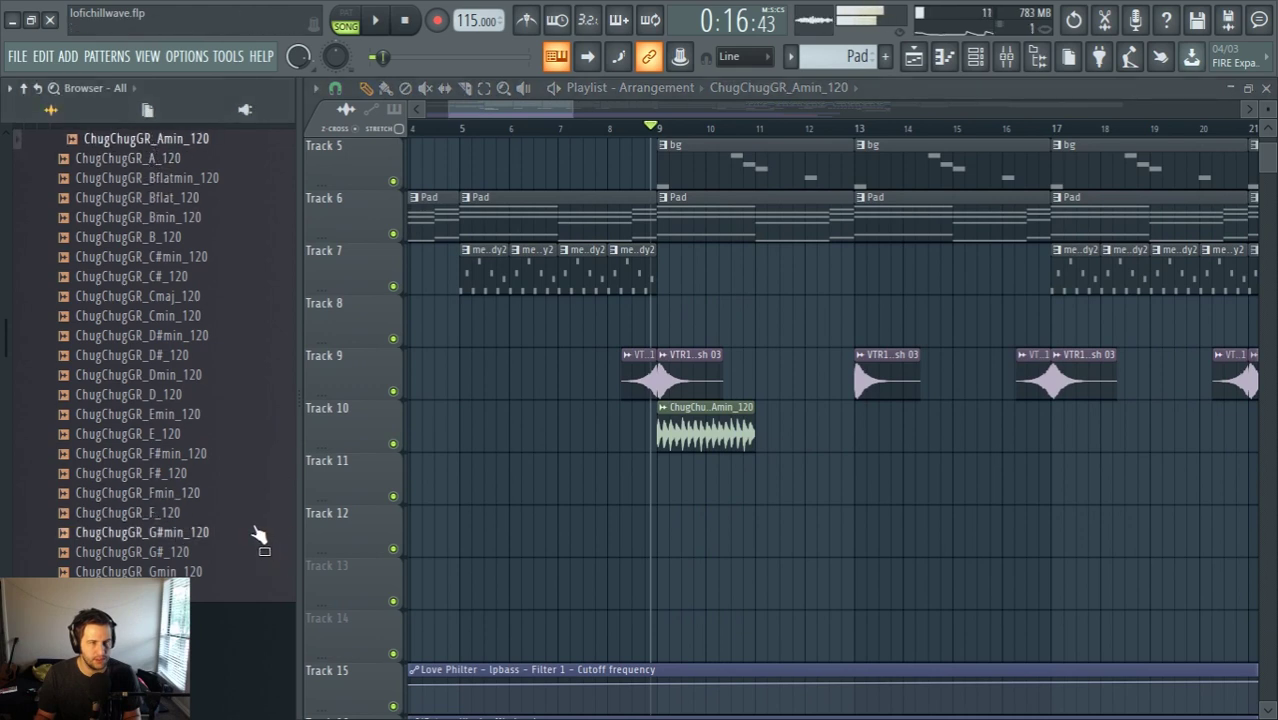
click(172, 514)
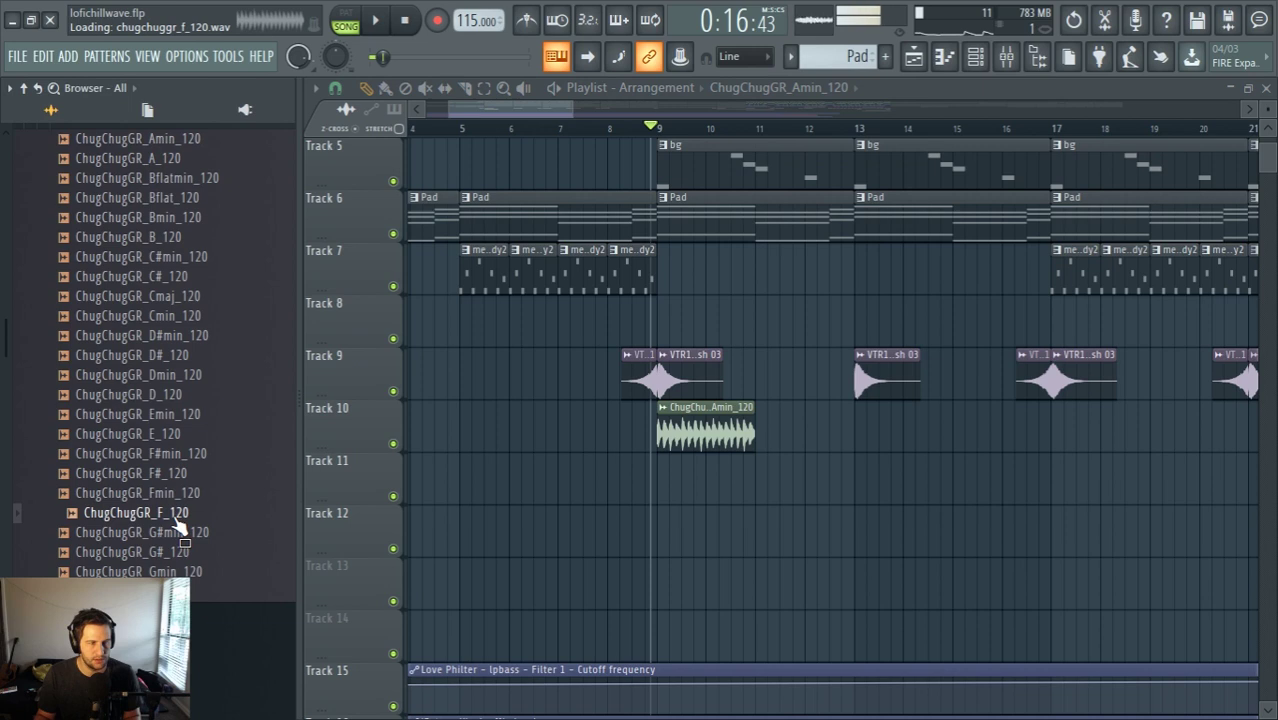
click(182, 552)
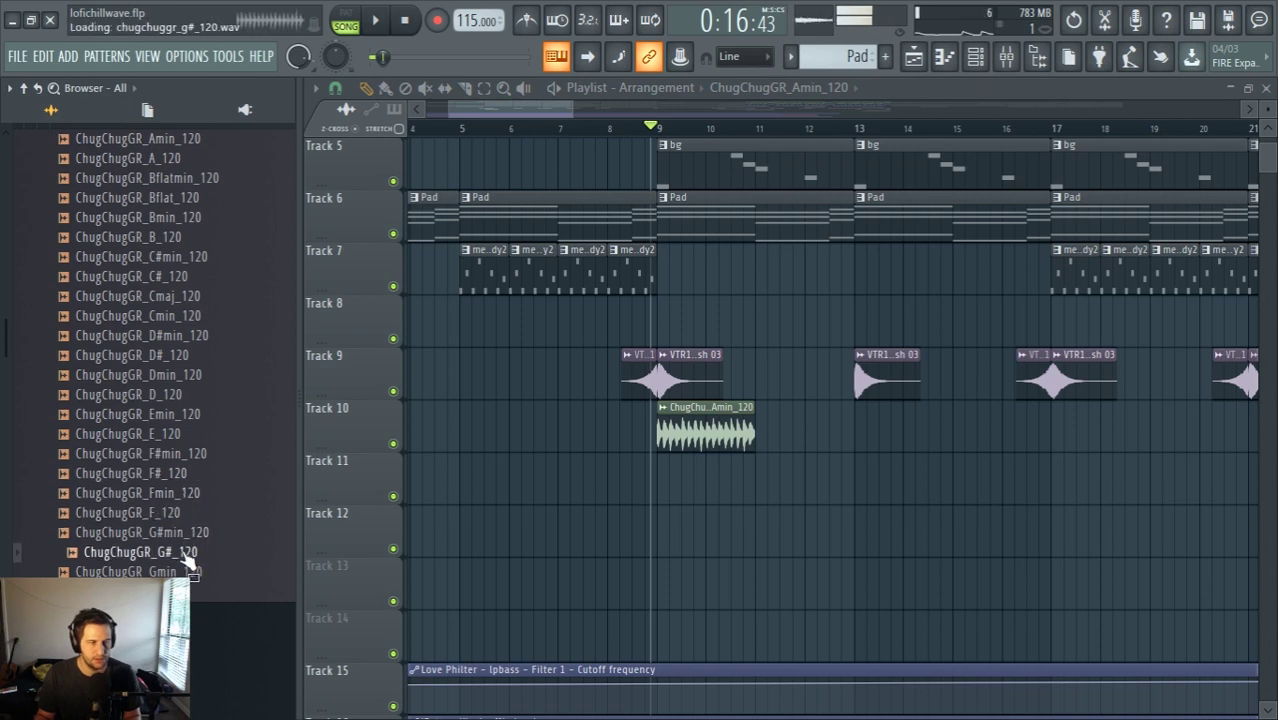
click(184, 571)
click(150, 416)
click(177, 337)
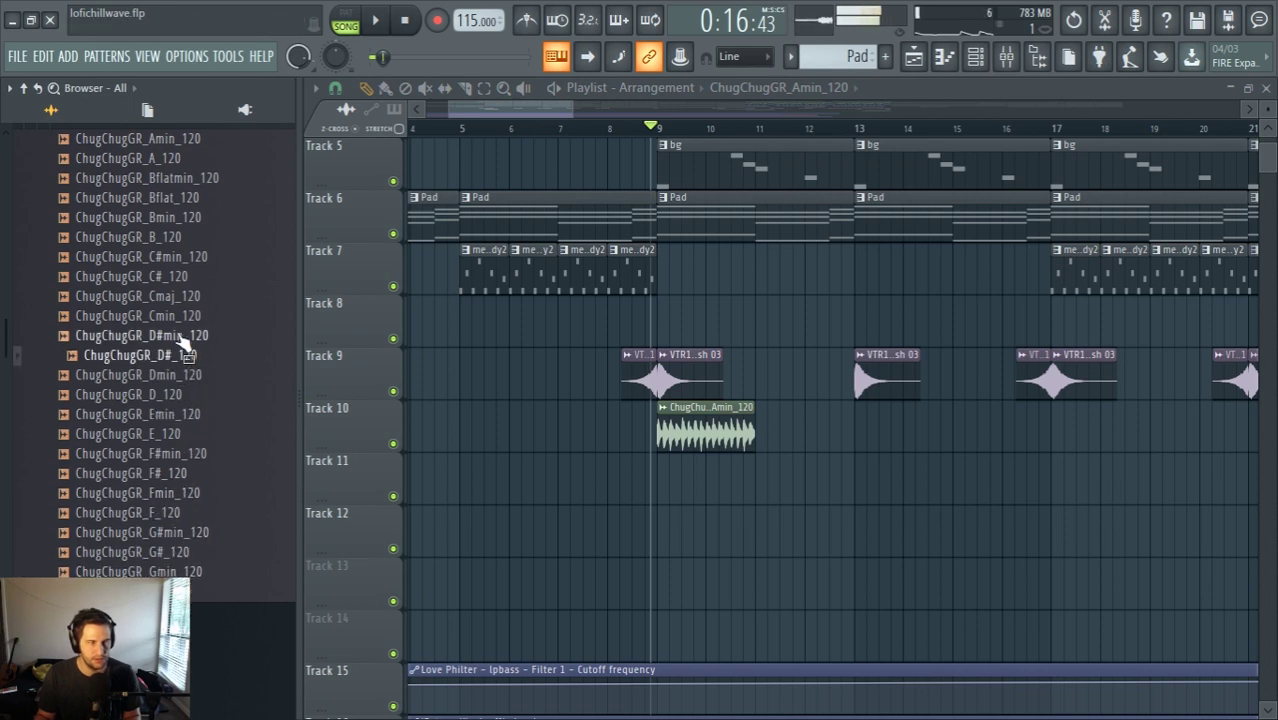
Audition the ChugChugGR riffs in Cmaj, Bflat, Bflatmin, A, Amin, B, C#min and C#
click(178, 296)
click(182, 198)
click(186, 177)
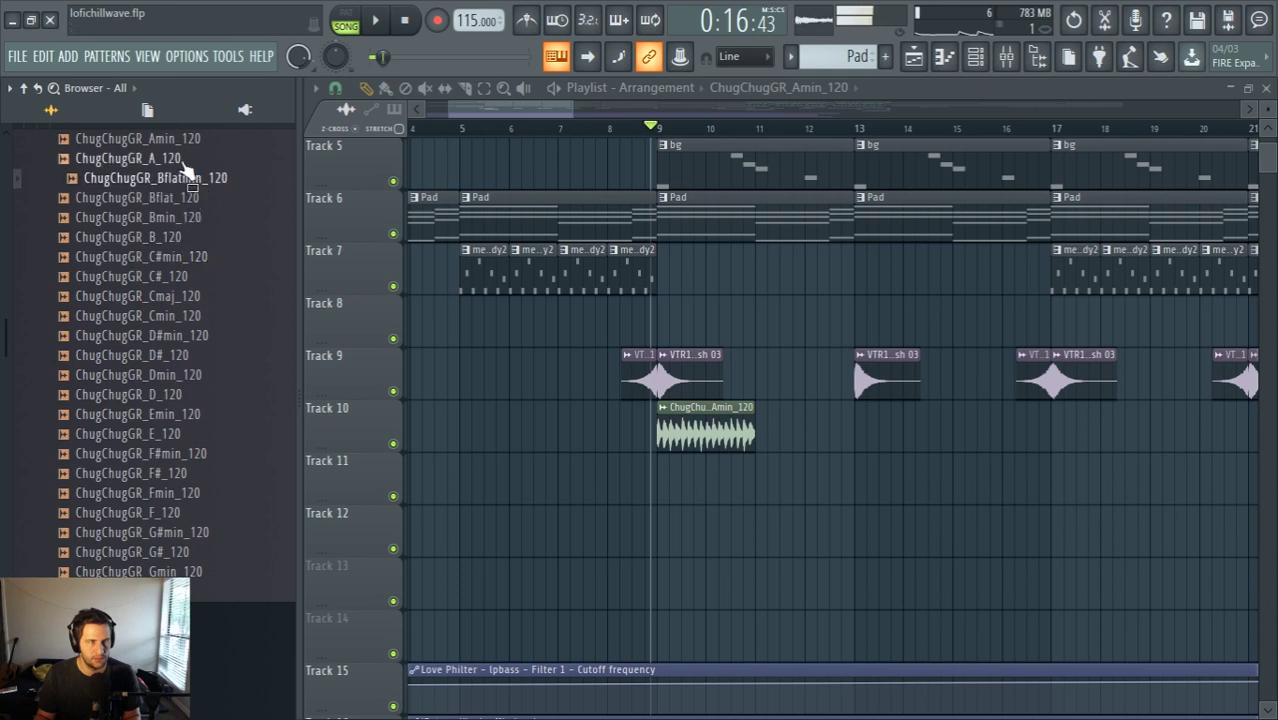
click(183, 158)
click(184, 140)
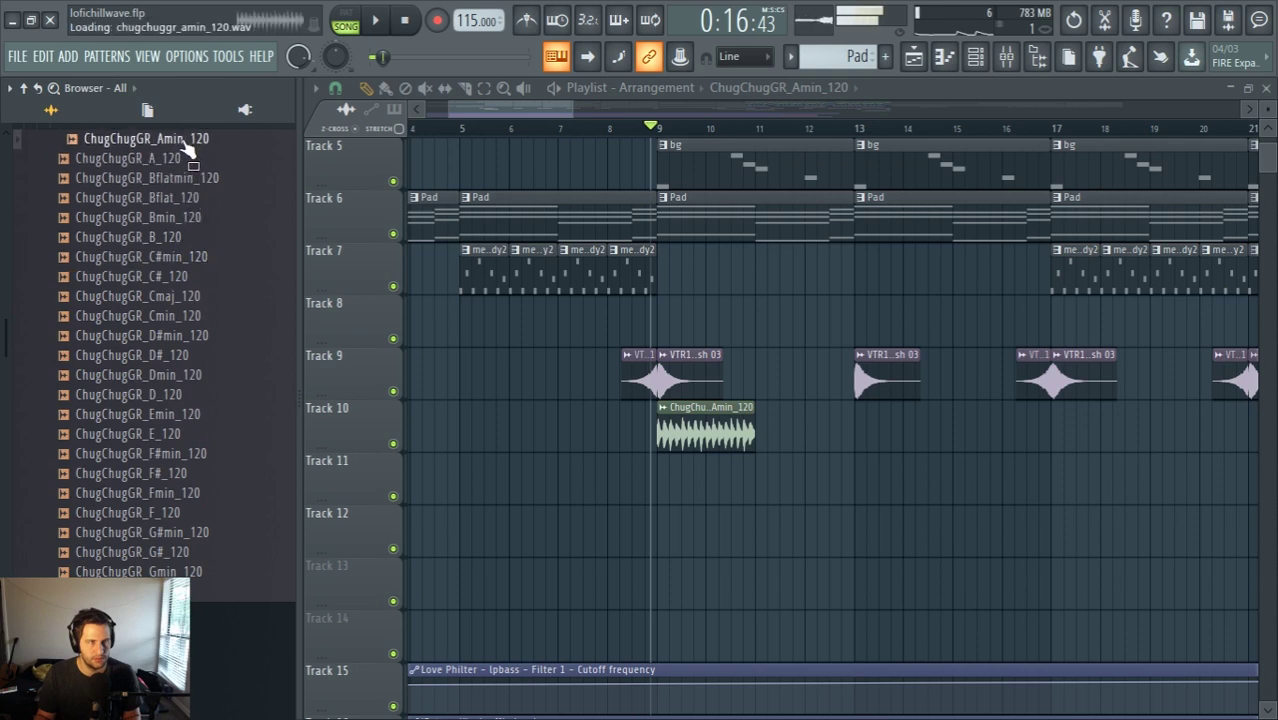
click(180, 237)
click(181, 257)
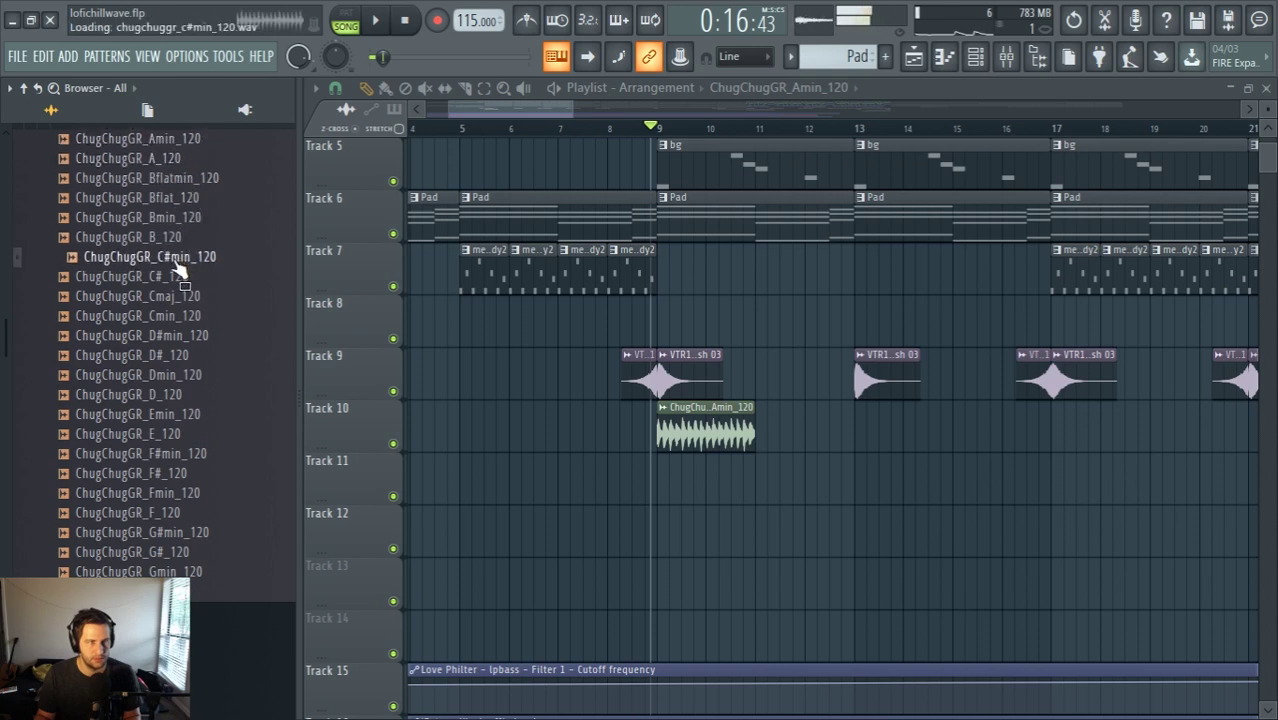
click(181, 280)
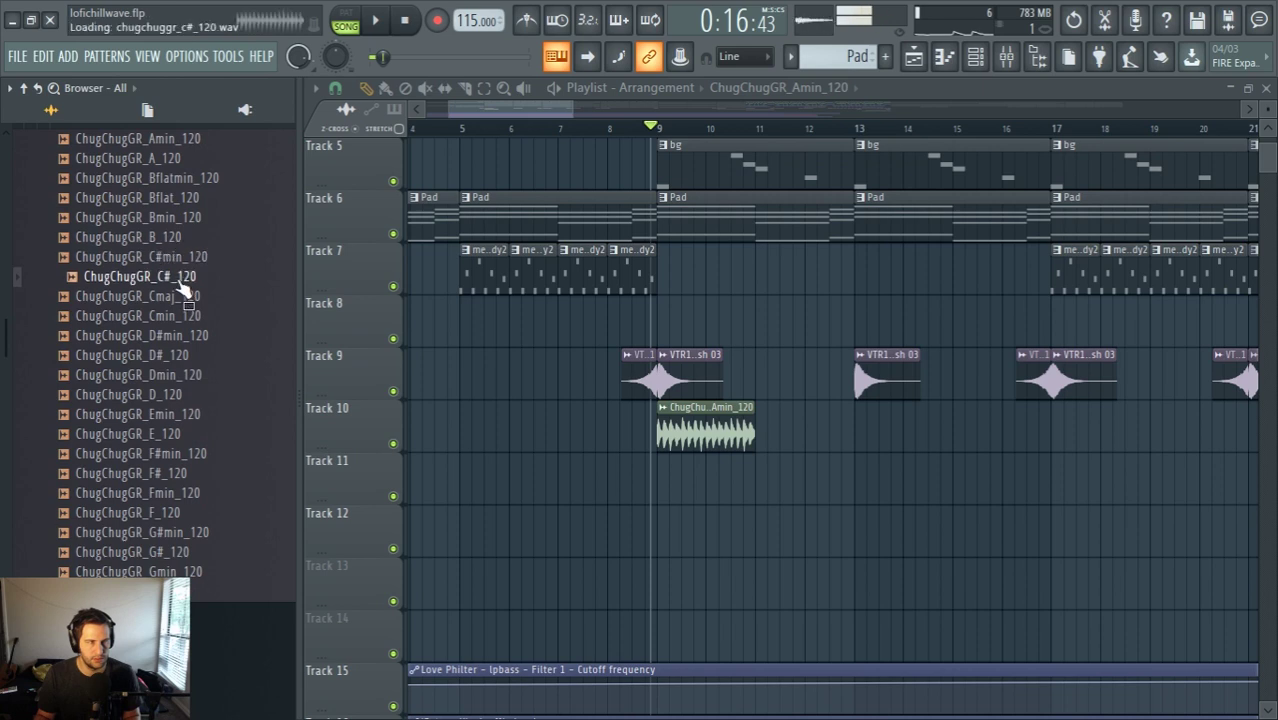
Audition the ChugChugGR Cmaj and Cmin riffs, and place ChugChugGR_F_120 at bar 11 on Track 10, directly after the Amin clip
click(182, 299)
click(183, 316)
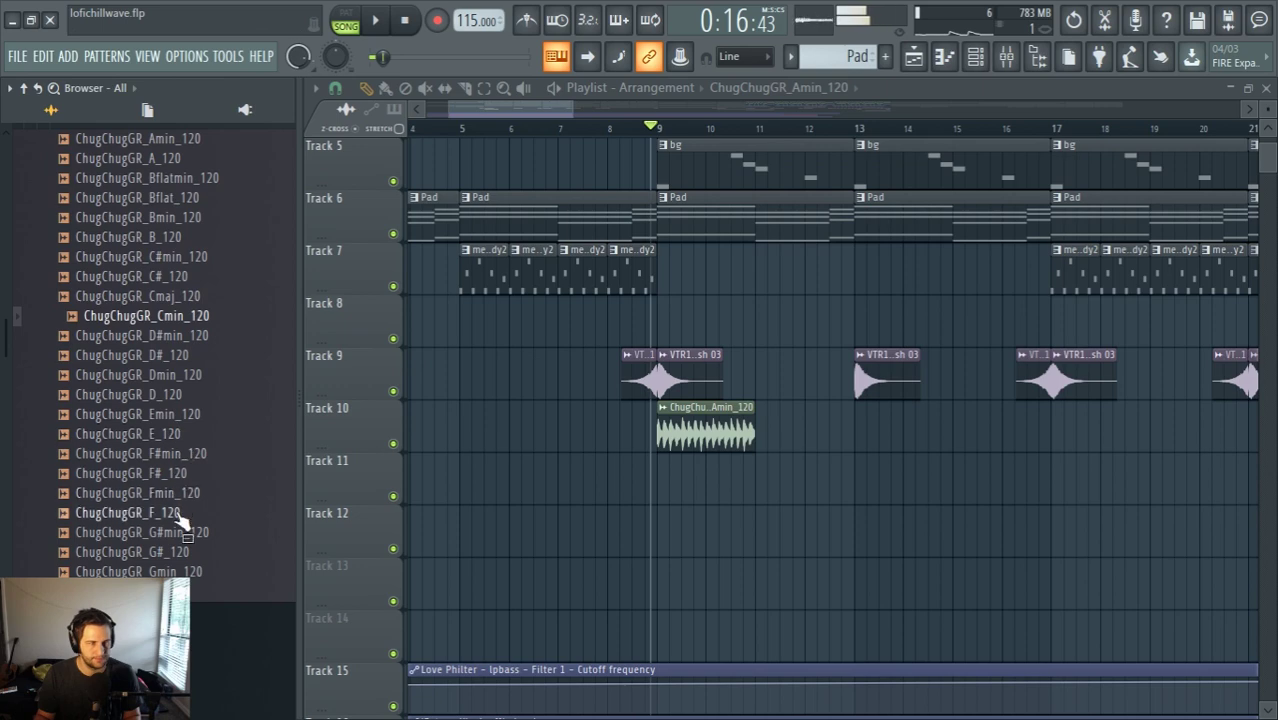
drag(172, 532, 787, 427)
scroll(866, 511, up, 3)
Autodetect the F riff's tempo using the estimated 119.932 BPM and set its time stretching mode to Stretch
double_click(787, 427)
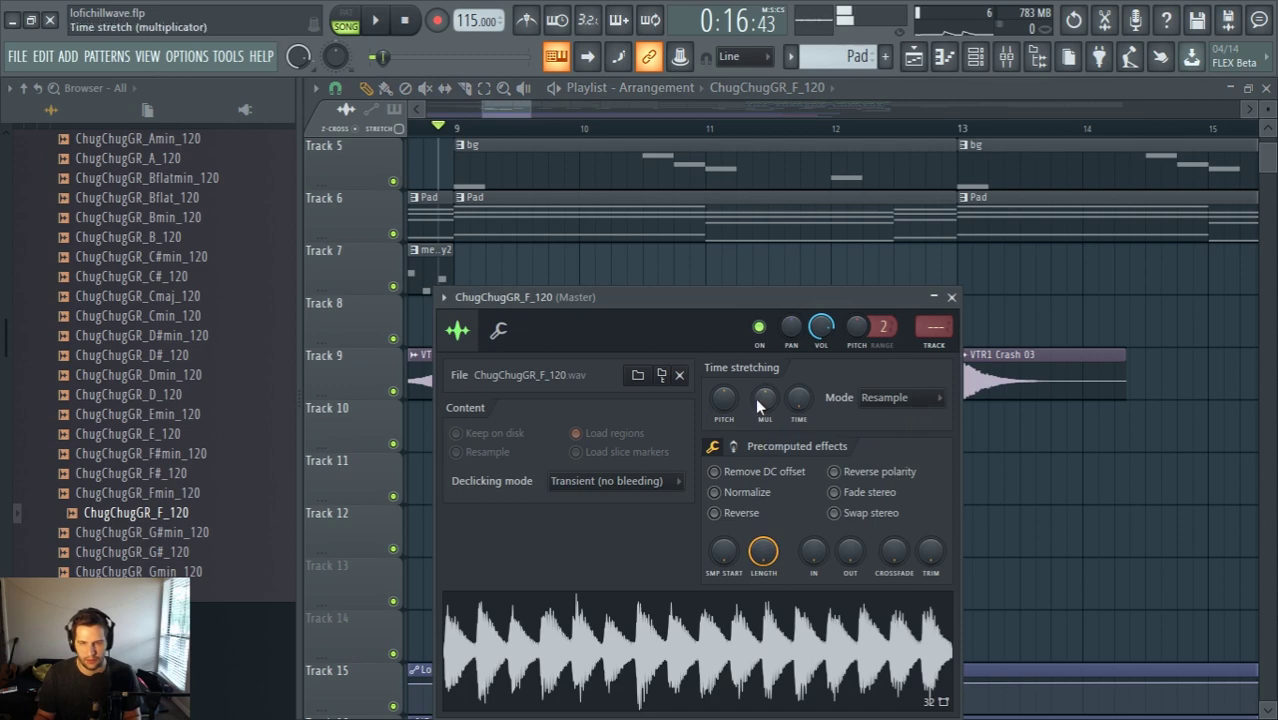
right_click(800, 400)
click(826, 440)
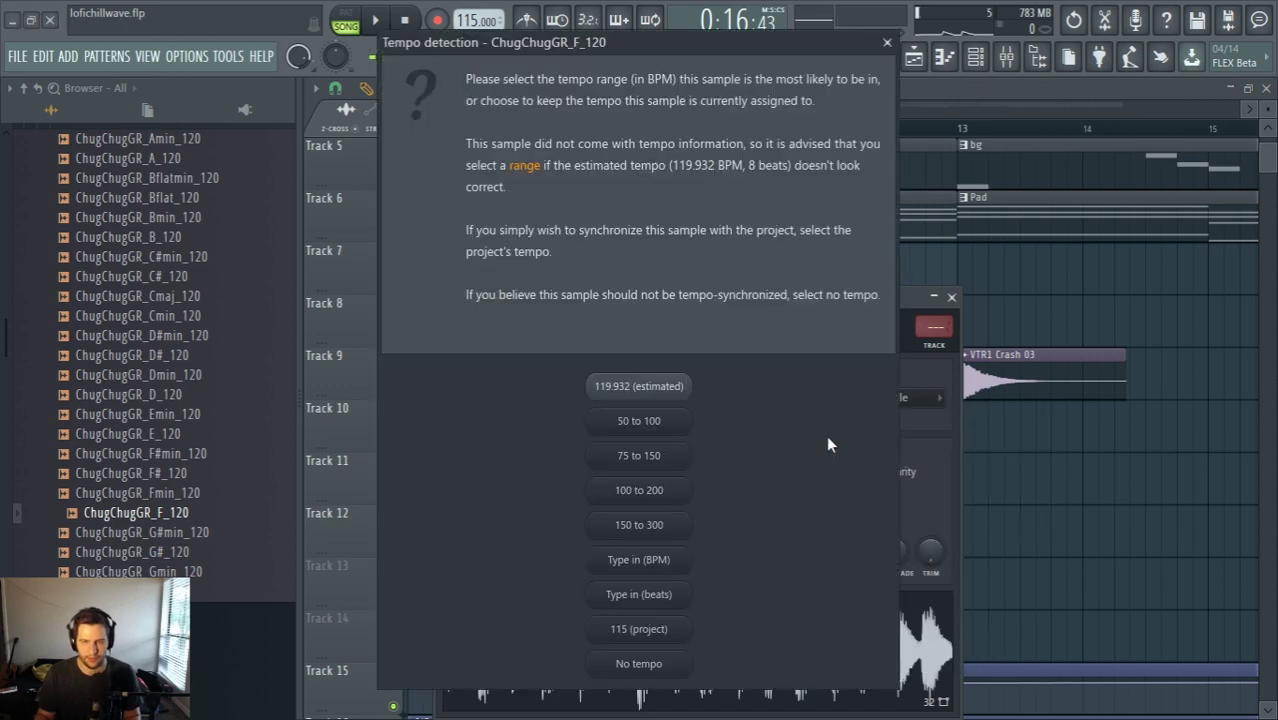
click(624, 385)
click(900, 397)
click(903, 447)
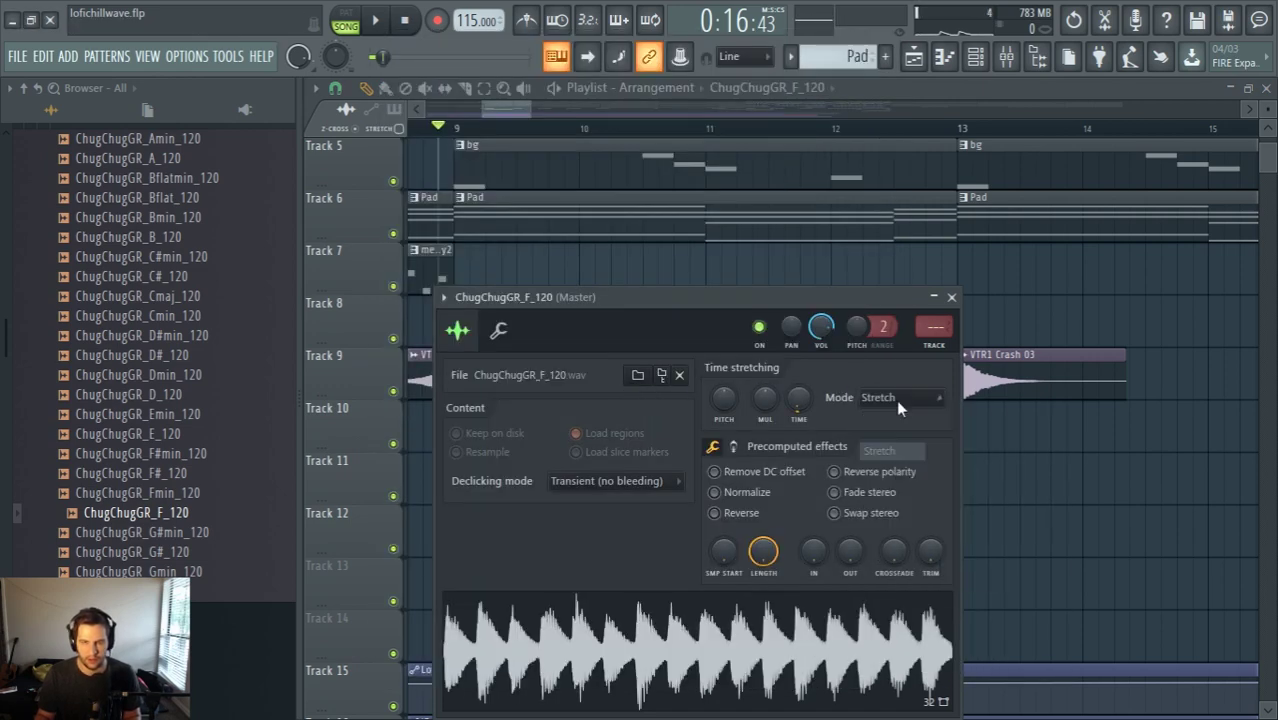
click(857, 99)
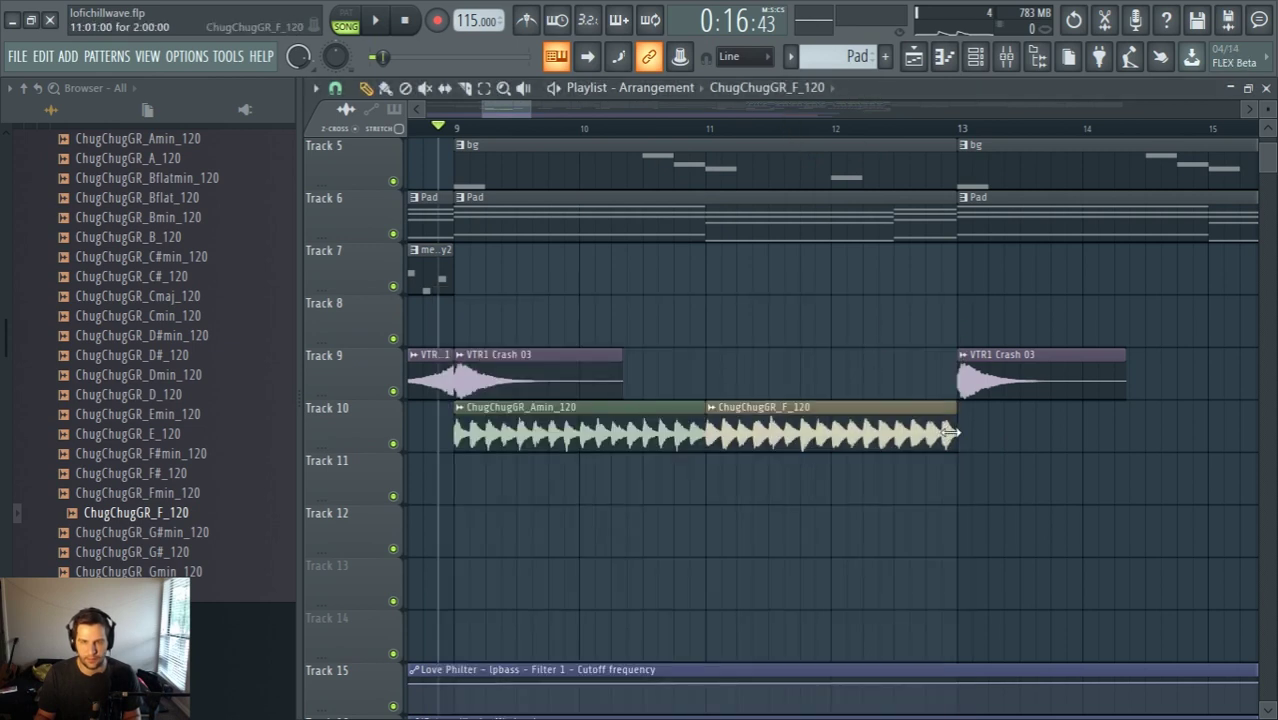
Trim the F clip on Track 10 to end at bar 12 and play the song around bar 11
drag(950, 432, 845, 438)
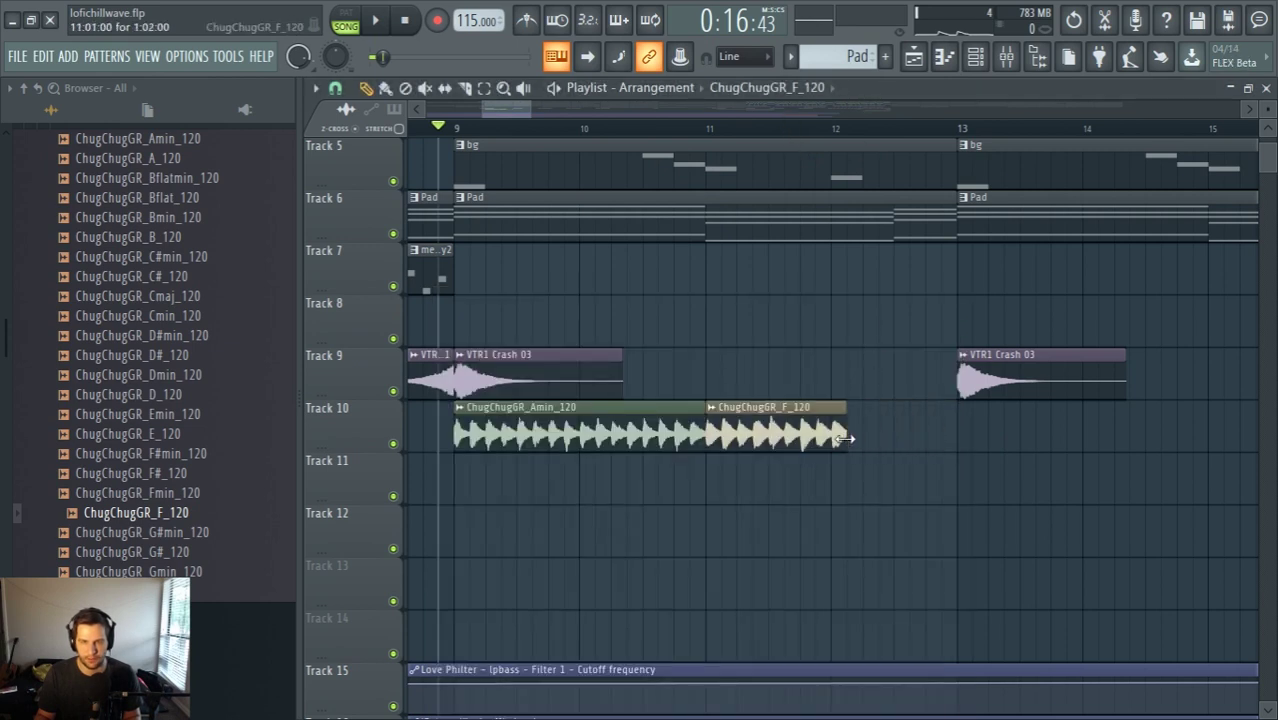
click(707, 128)
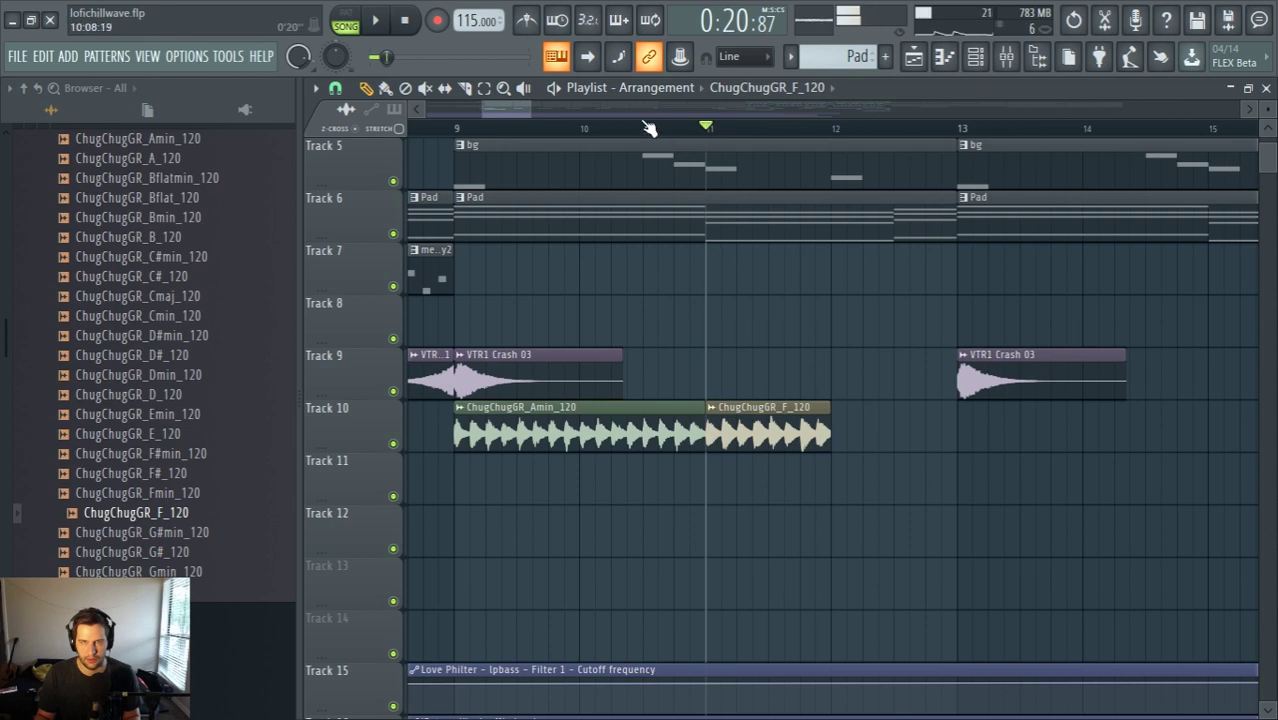
key(space)
Try a time-stretching pitch shift on the F riff and play the song across bar 11 to check it
click(736, 409)
key(space)
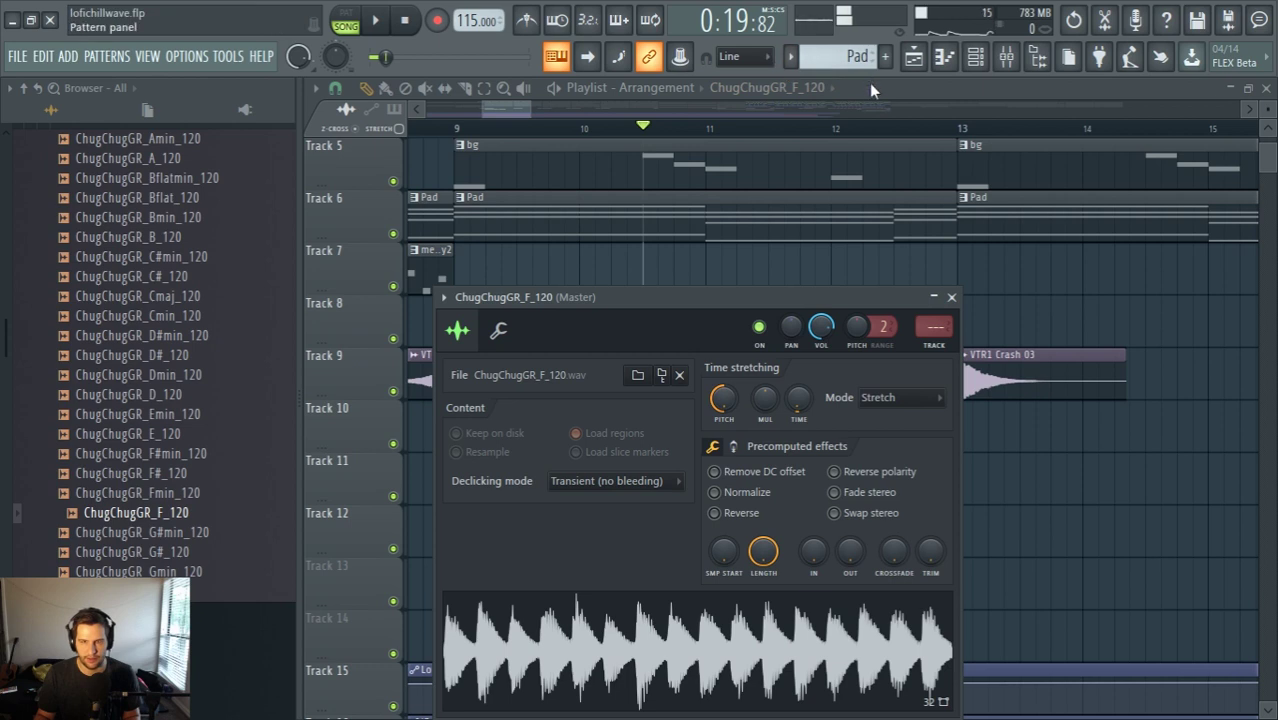
key(Escape)
key(space)
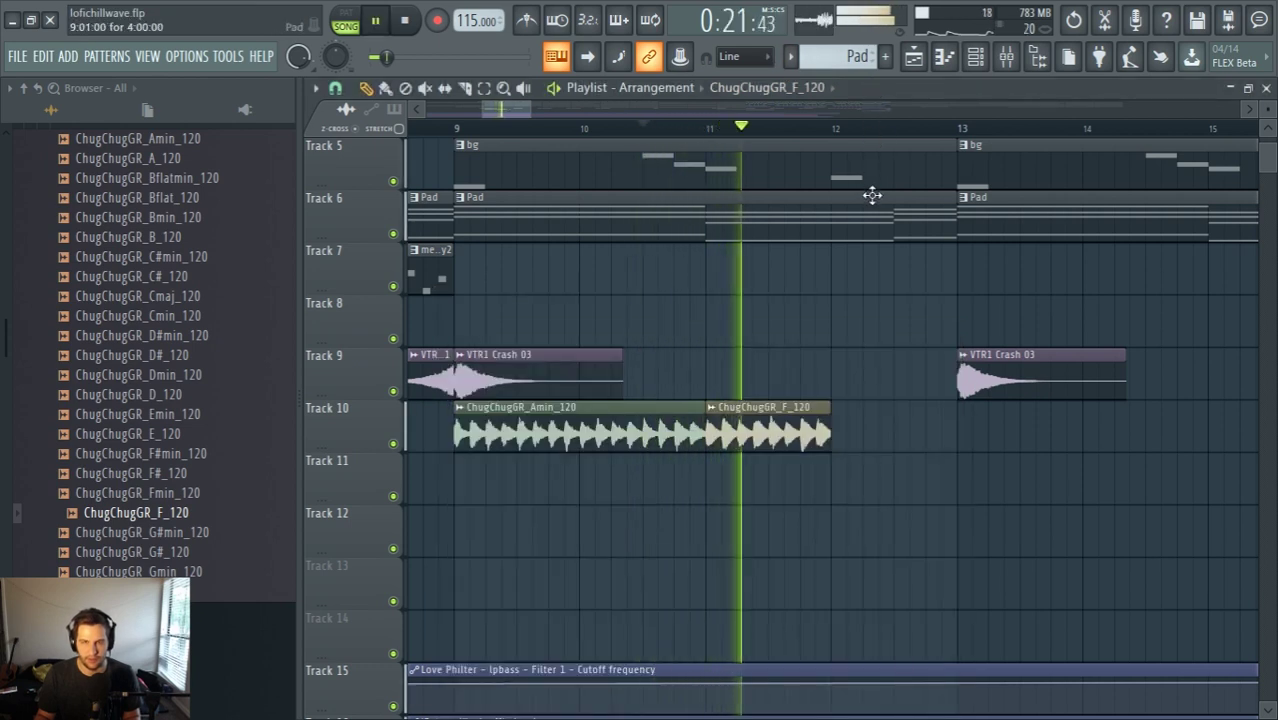
key(space)
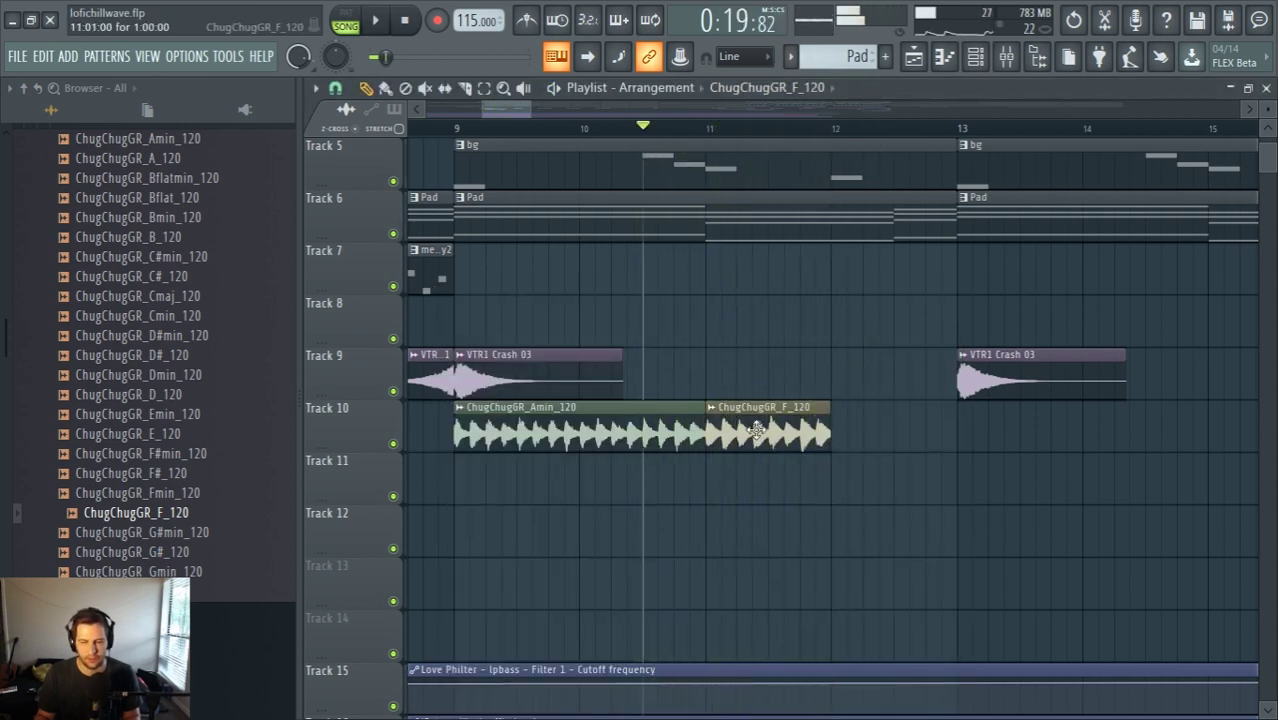
Reset the F riff's time-stretching pitch to its default
double_click(751, 422)
right_click(726, 403)
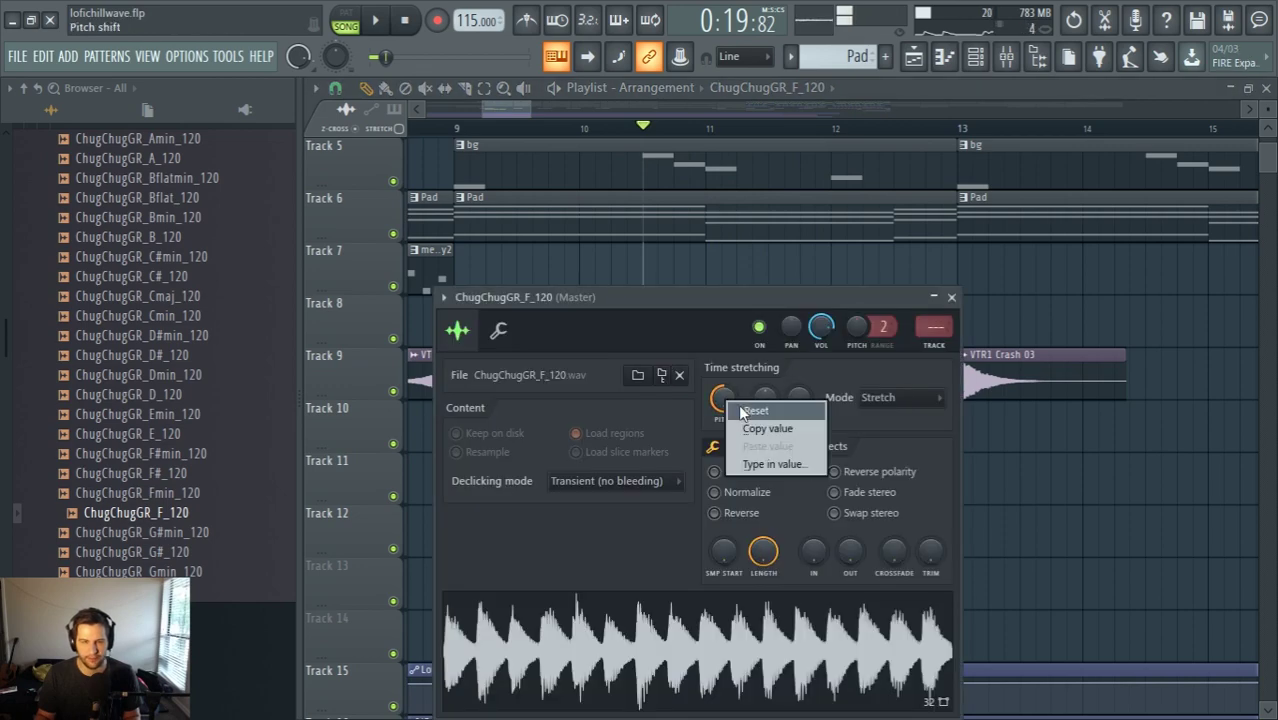
click(738, 404)
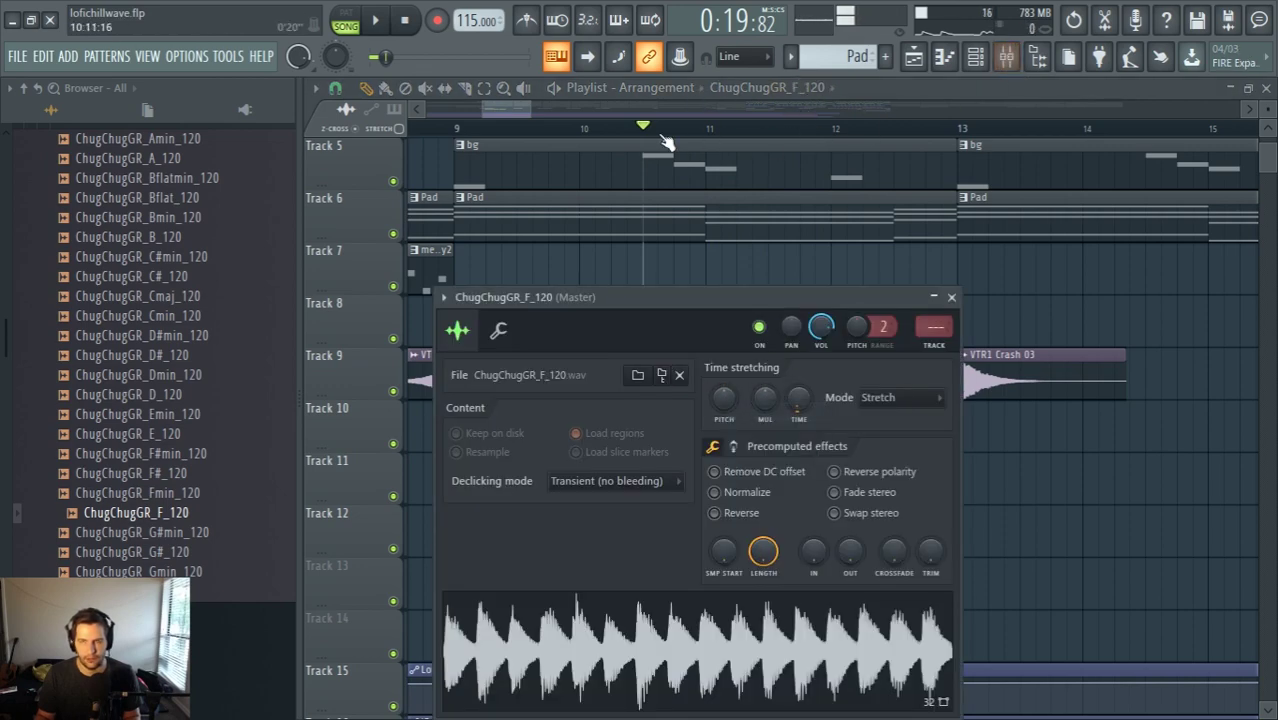
Select the Amin and F clips on Track 10 and move them to start at bar 13
click(519, 113)
scroll(690, 465, down, 5)
drag(762, 502, 756, 436)
scroll(846, 434, up, 3)
scroll(760, 445, down, 5)
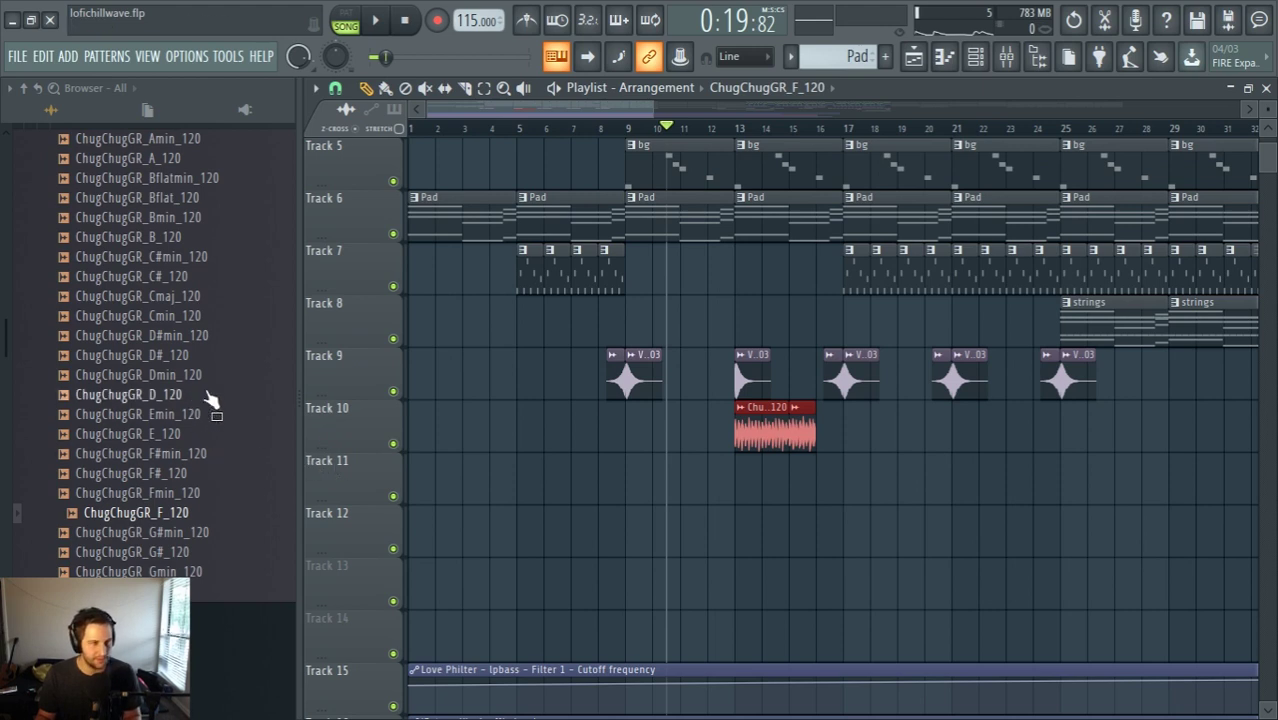
Audition the ChugChugGR_G_120 riff and deselect the moved clips
click(170, 571)
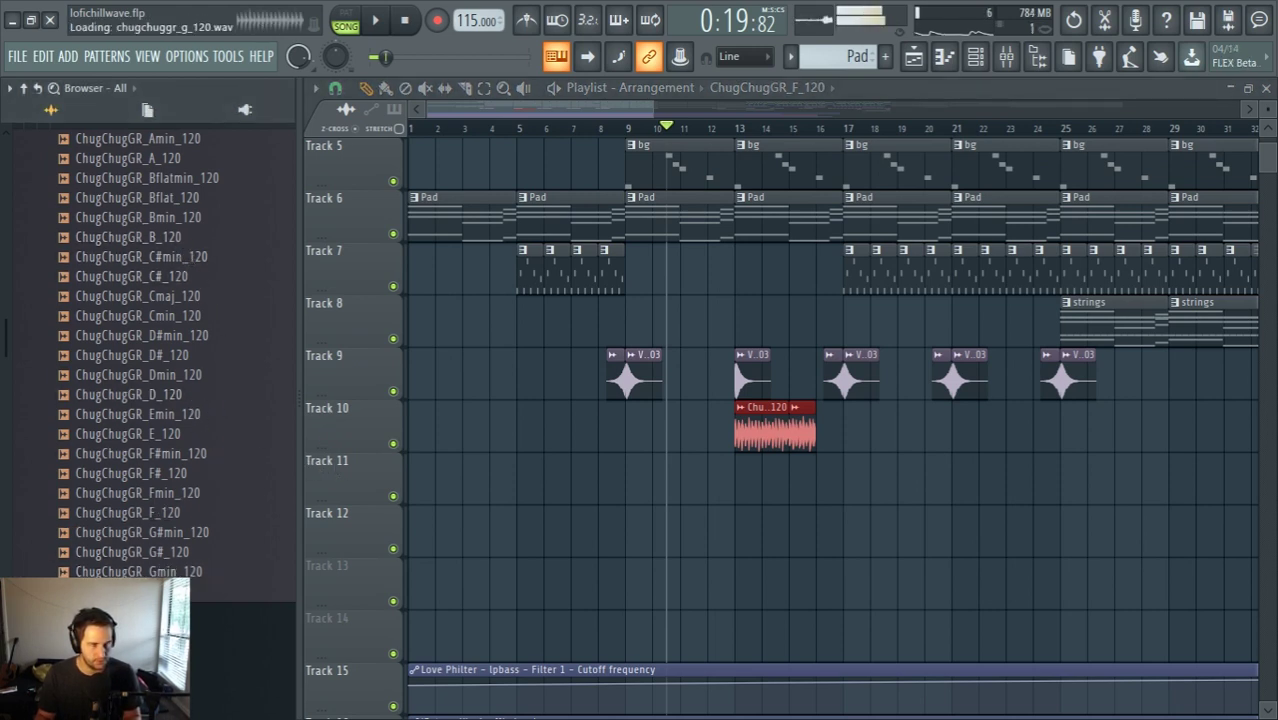
scroll(916, 479, up, 4)
ctrl+click(706, 463)
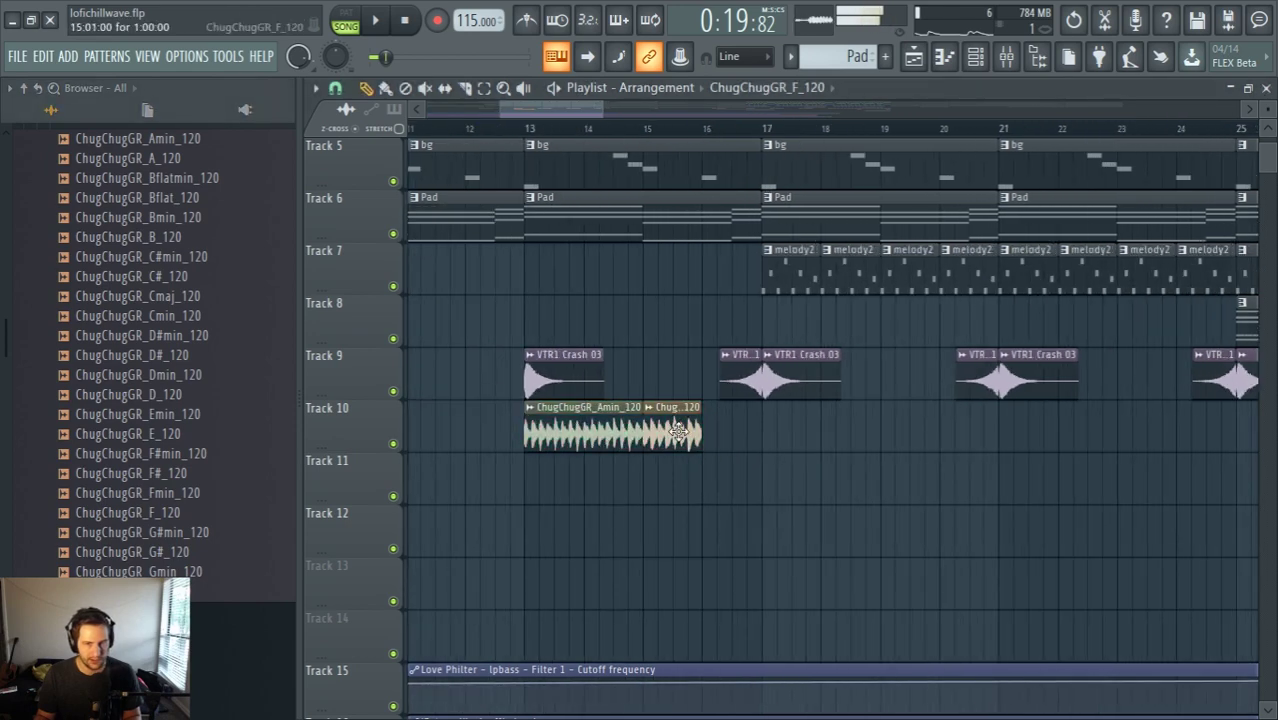
Check the F riff's sample settings, play the song from bar 15, and stop playback
double_click(678, 432)
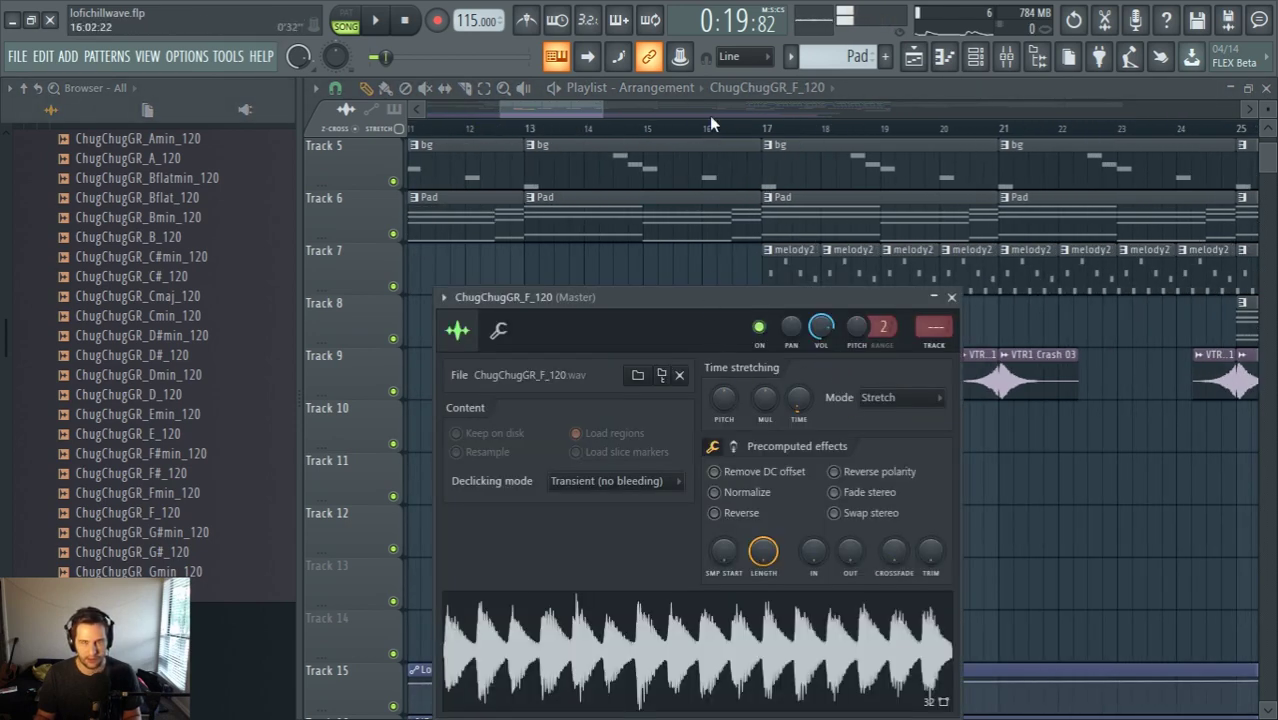
click(865, 88)
scroll(709, 248, up, 4)
click(565, 131)
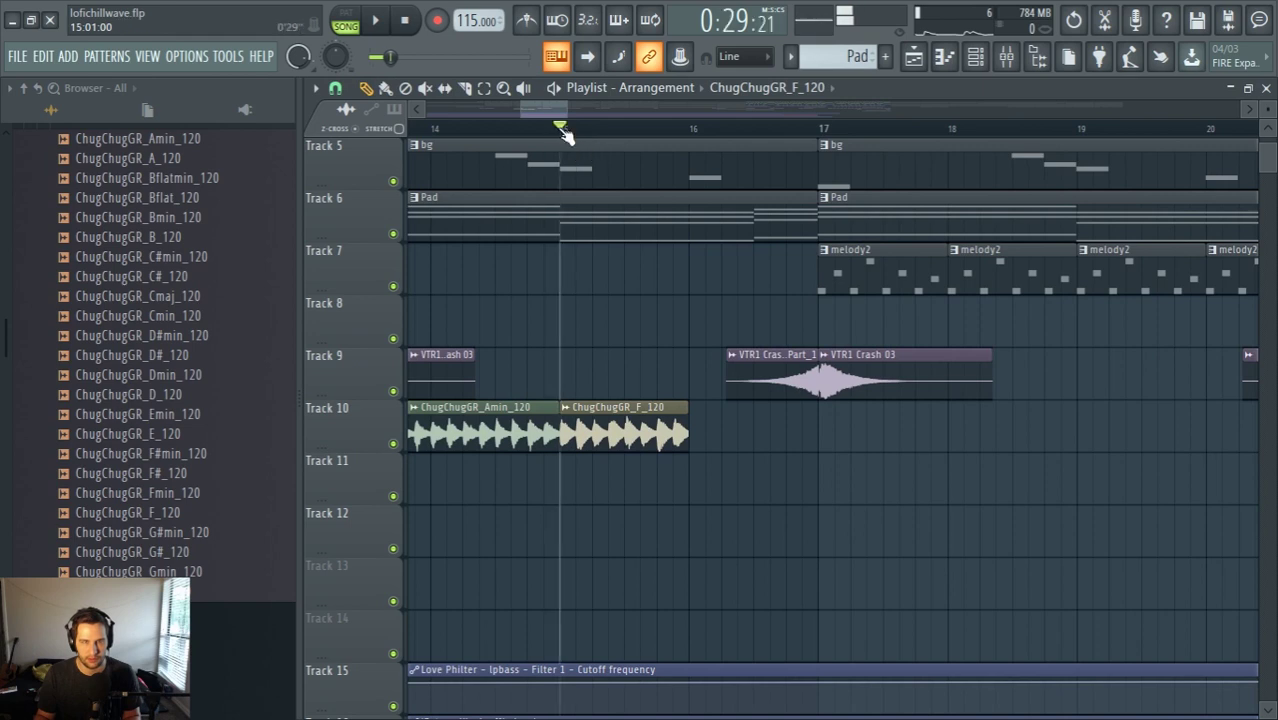
key(space)
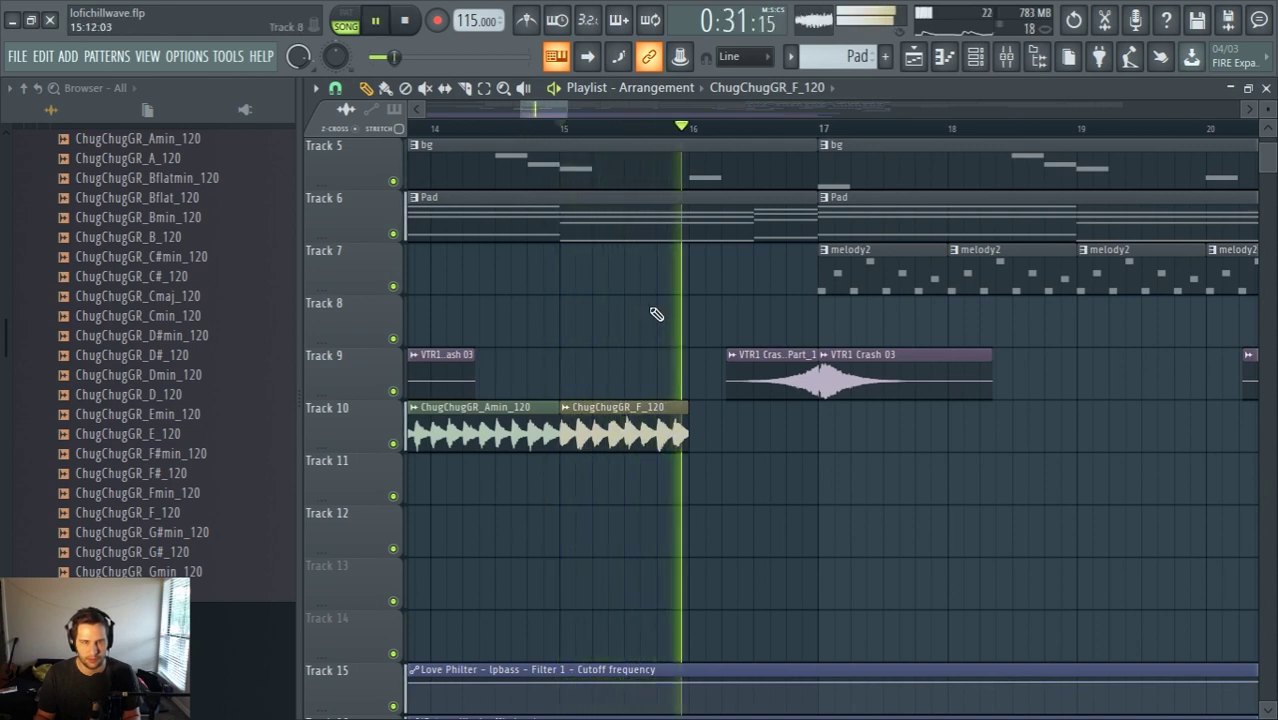
key(space)
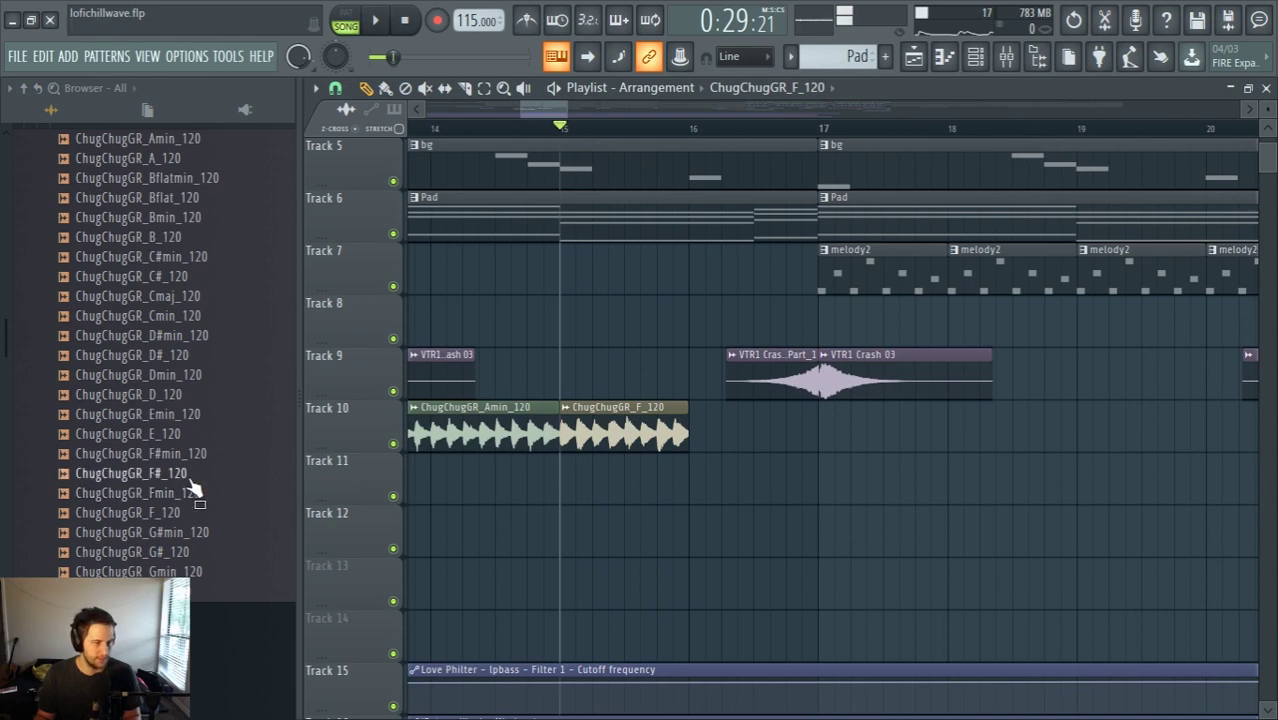
Audition the ChugChugGR_Gmin_120 riff and briefly play the song from bar 15 to compare
click(147, 572)
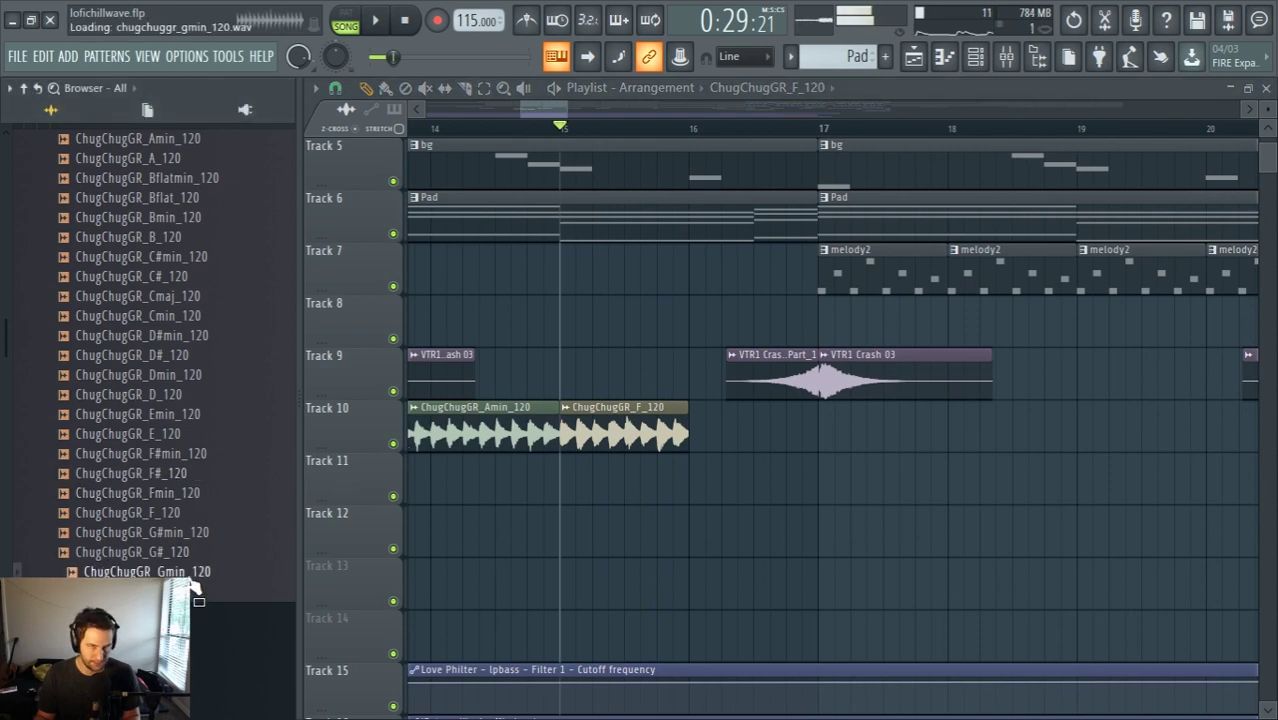
key(space)
key(space)
Examine the Pad pattern's chords in the piano roll, sounding keys from F5 up to C6, and return to the playlist
double_click(573, 205)
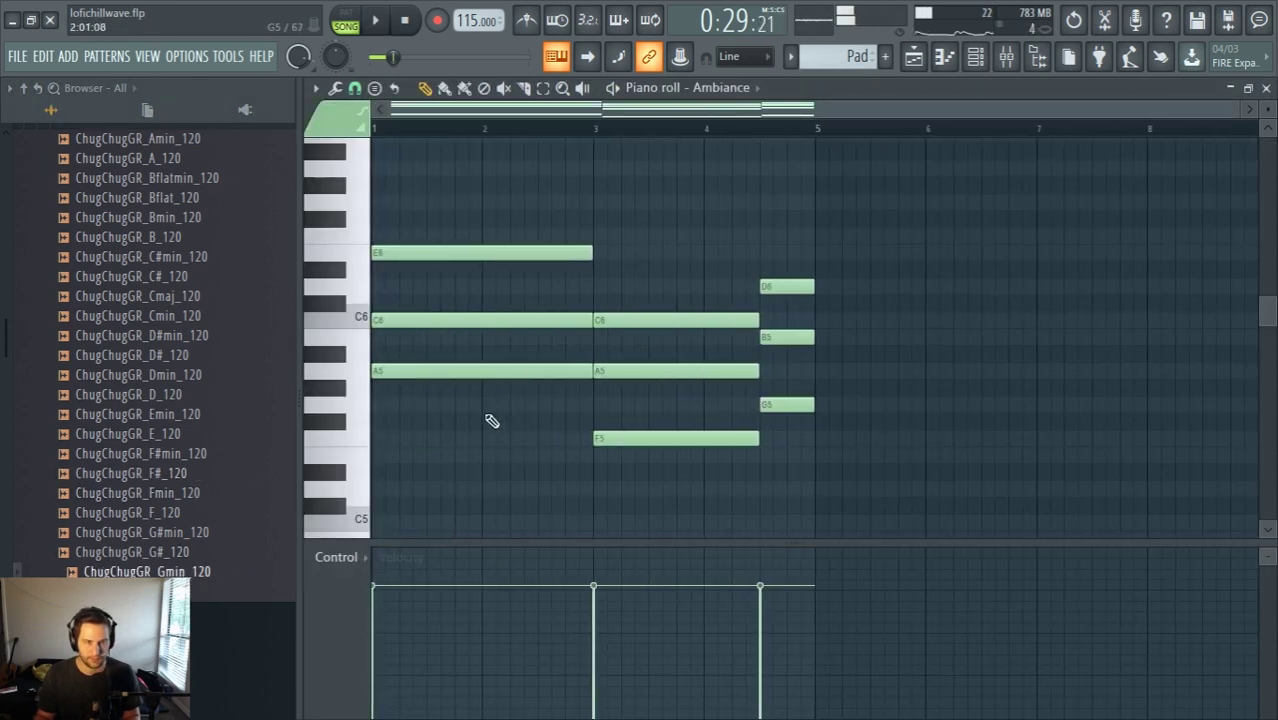
click(360, 446)
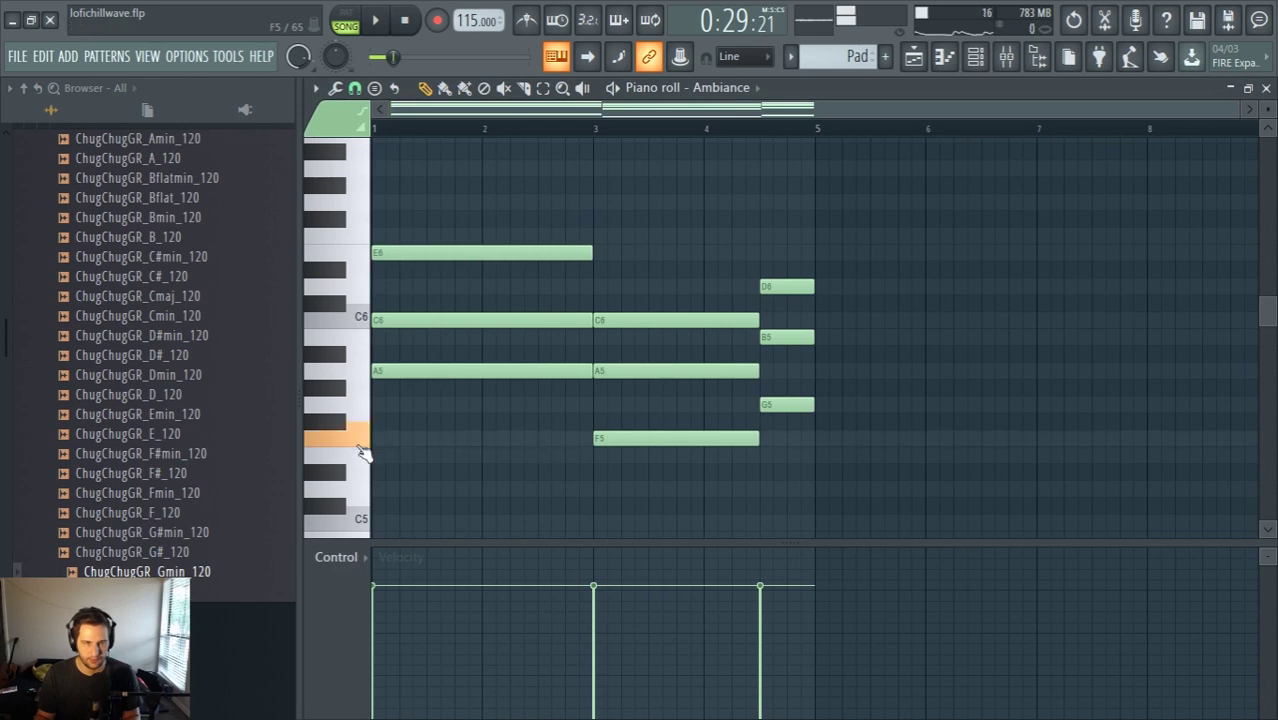
drag(365, 438, 371, 333)
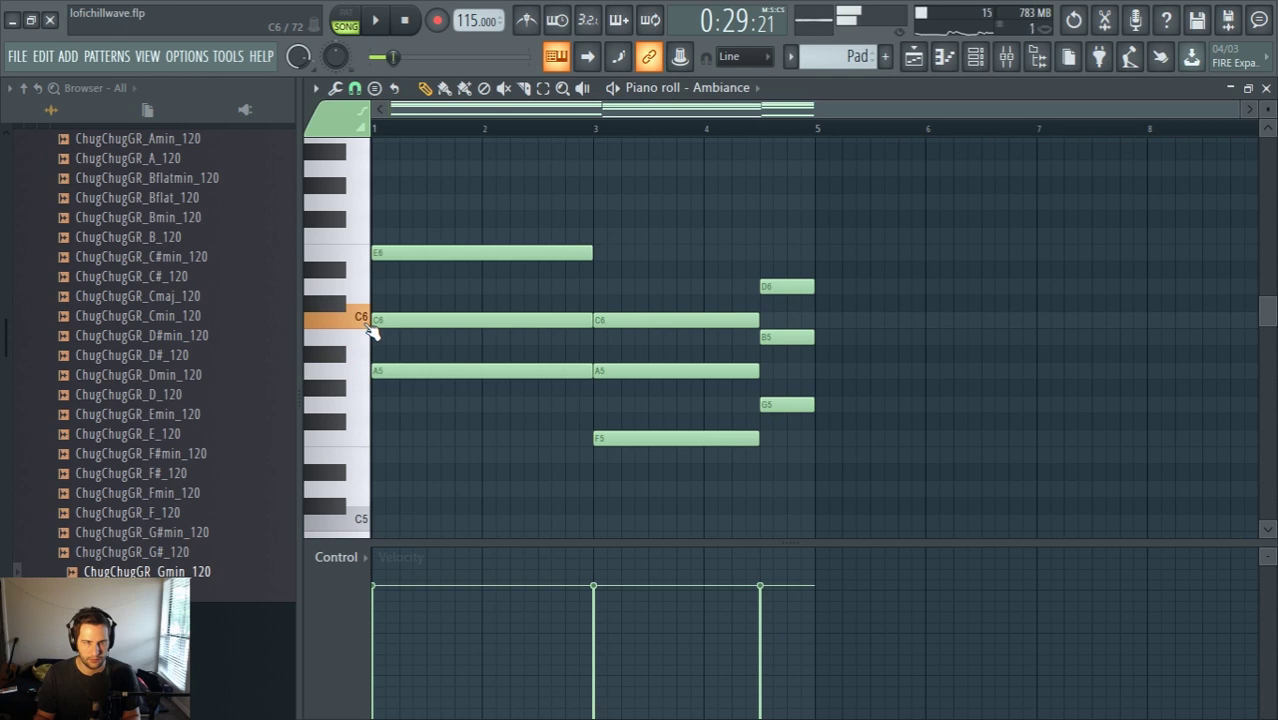
drag(370, 333, 370, 333)
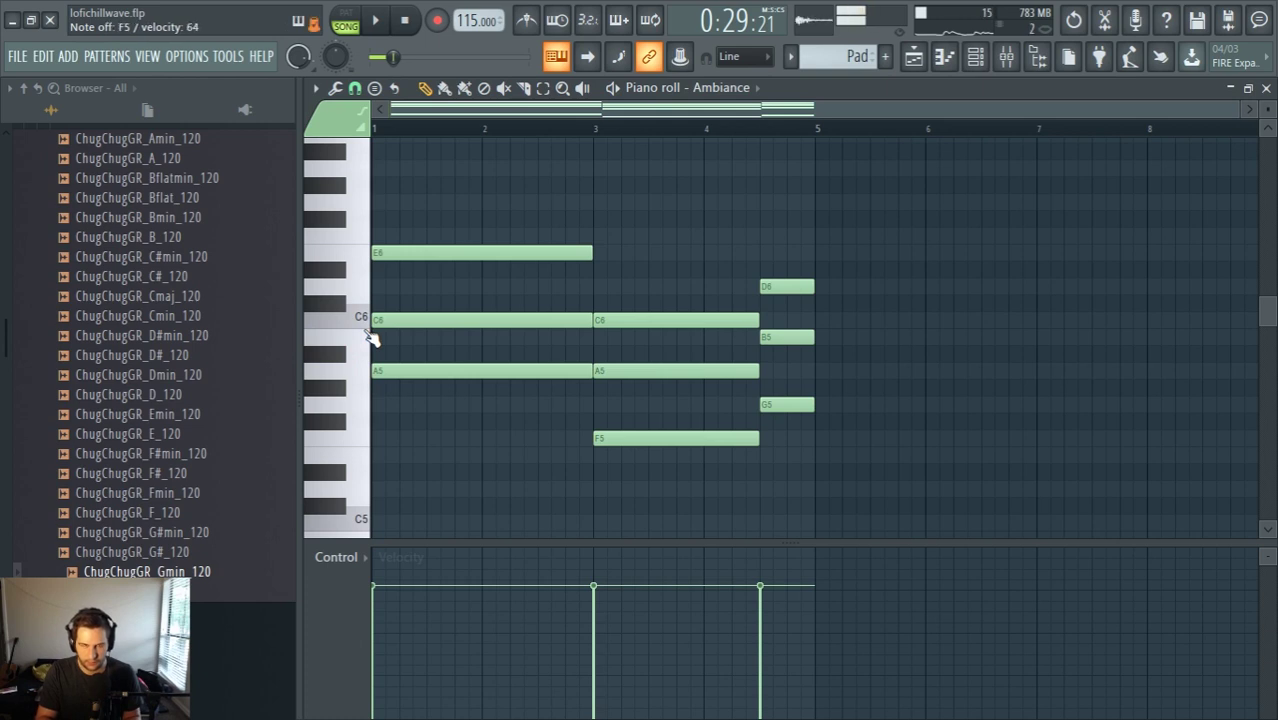
click(975, 56)
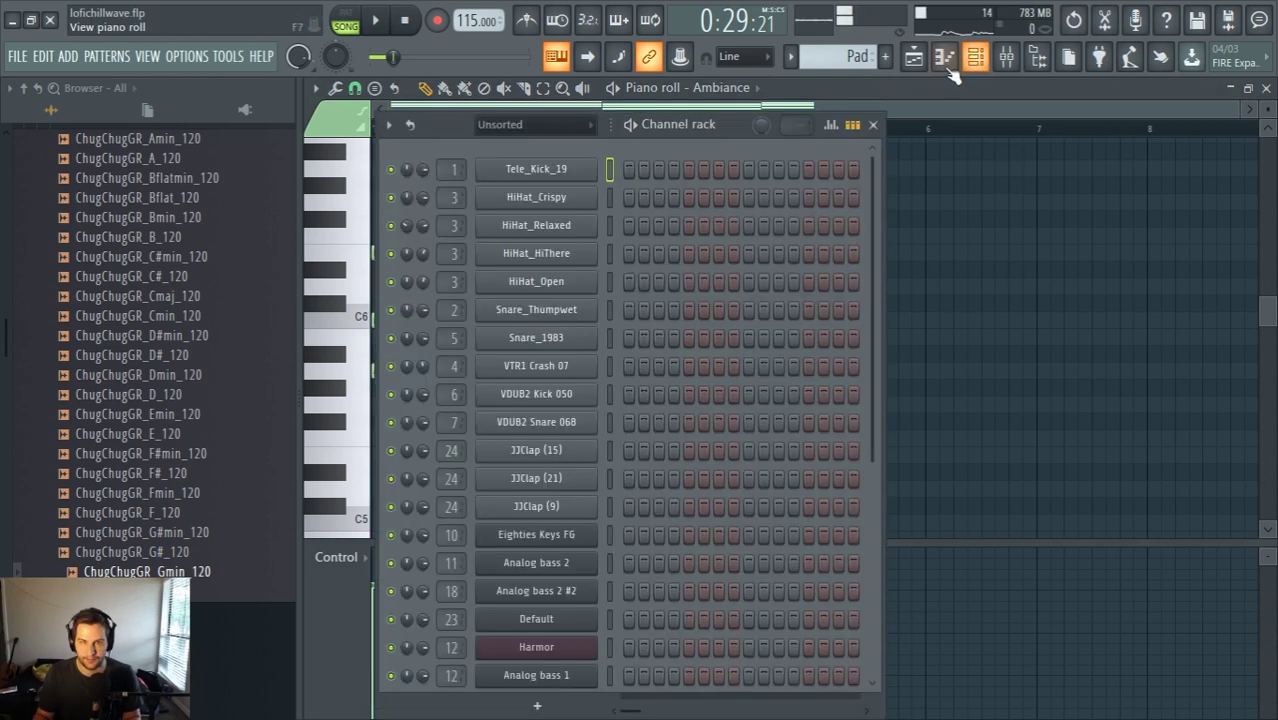
click(913, 56)
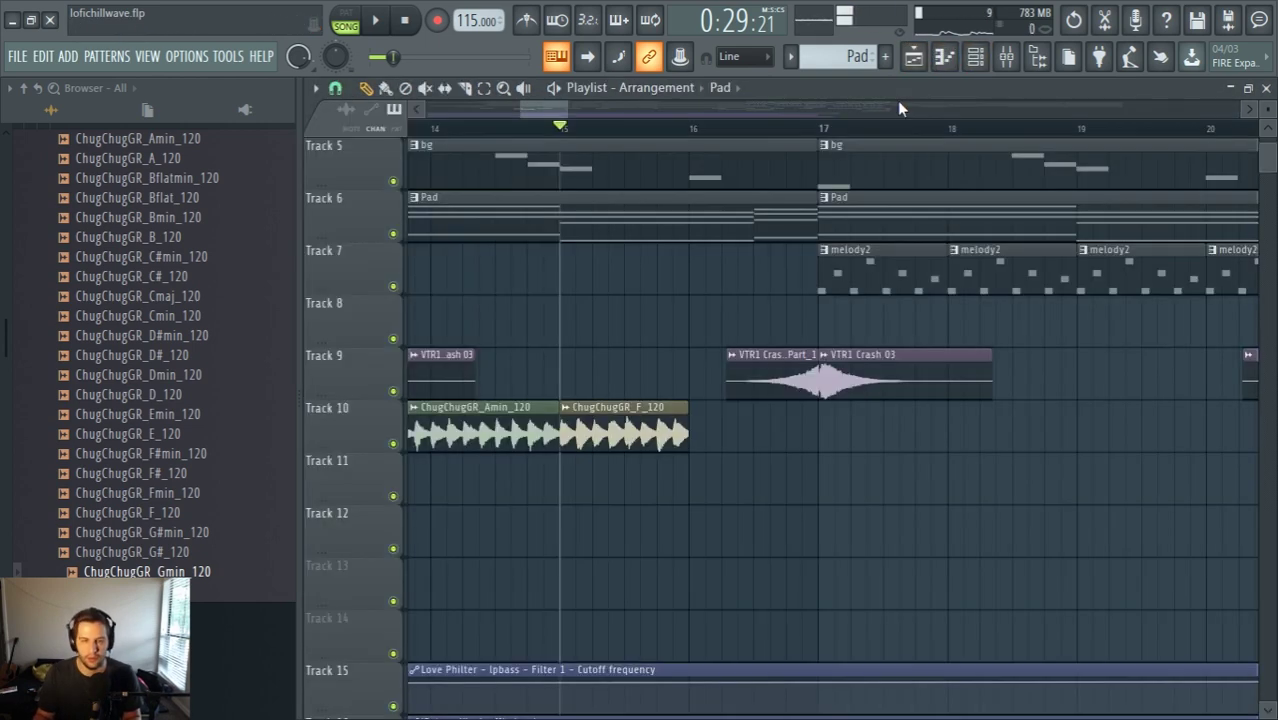
Move the Amin and F clips along Track 10 to start at bar 17 and deselect them
drag(486, 438, 689, 438)
scroll(865, 451, down, 4)
scroll(948, 475, up, 4)
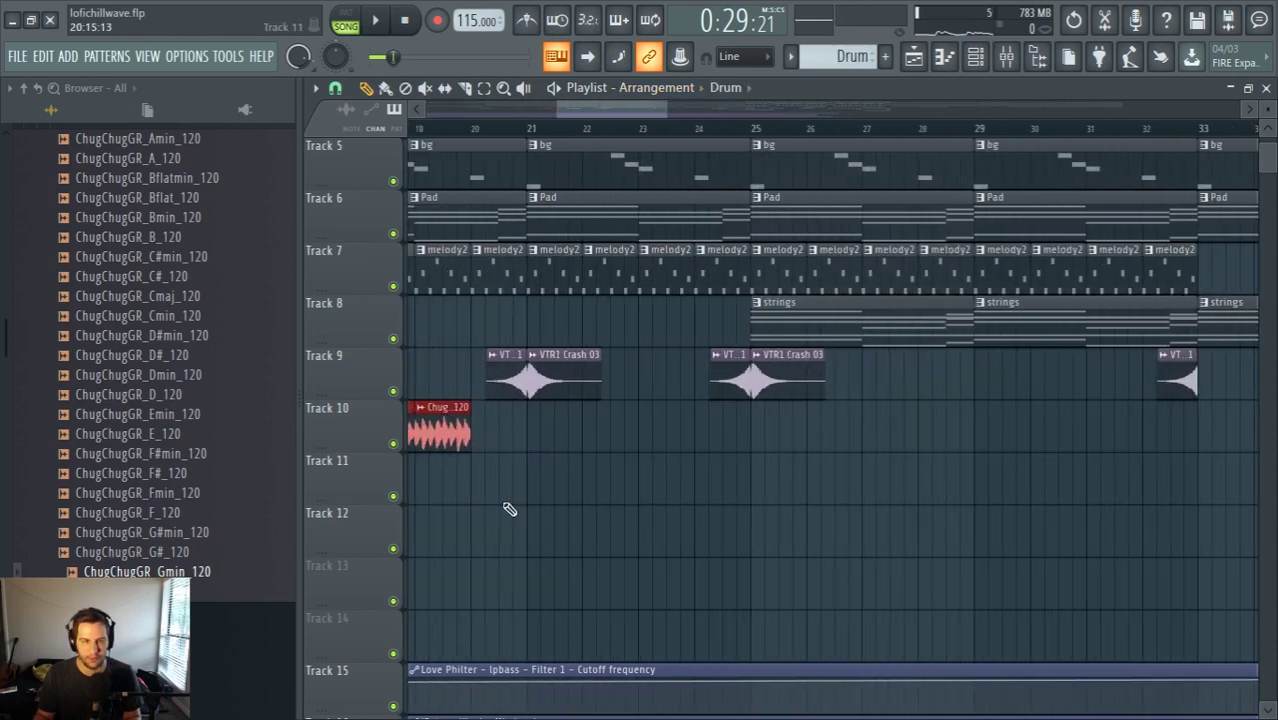
scroll(455, 512, down, 5)
scroll(415, 513, up, 5)
ctrl+click(504, 512)
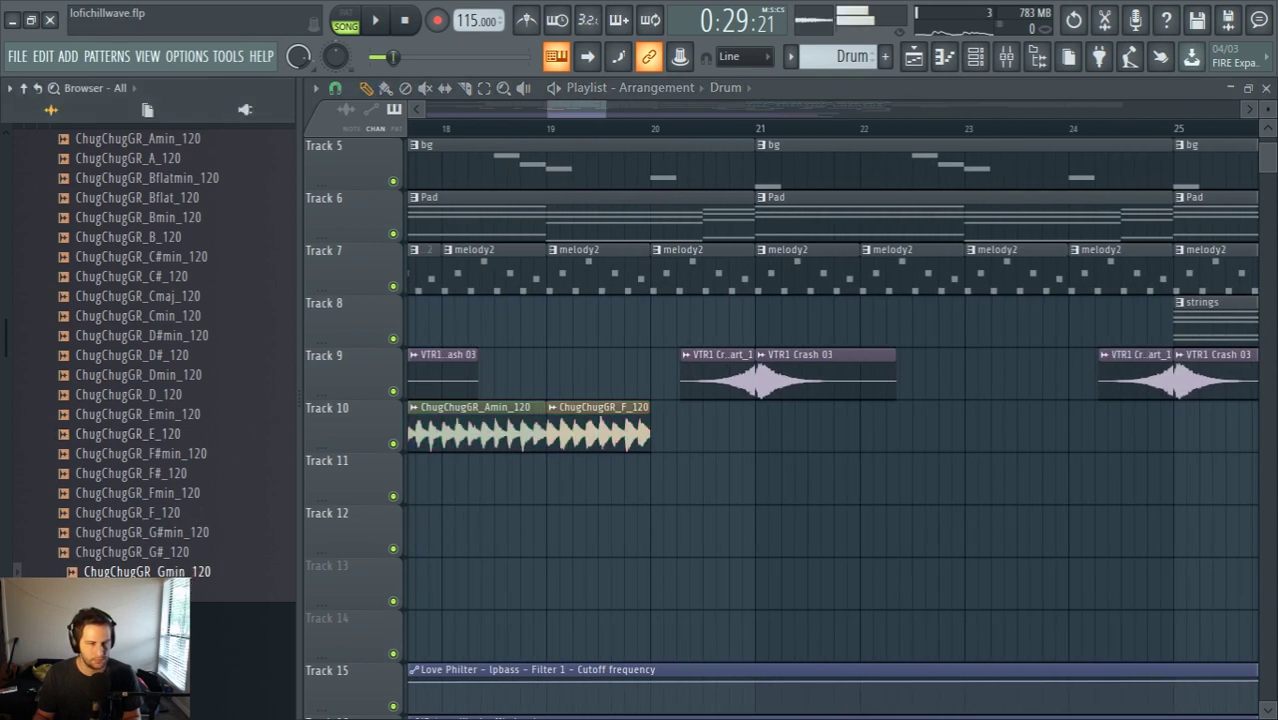
Open the guitar pack's DISTORTED CHORDS folder and audition its samples from DGC_Amaj7 to DGC_Bmaj7
click(194, 612)
scroll(161, 509, up, 4)
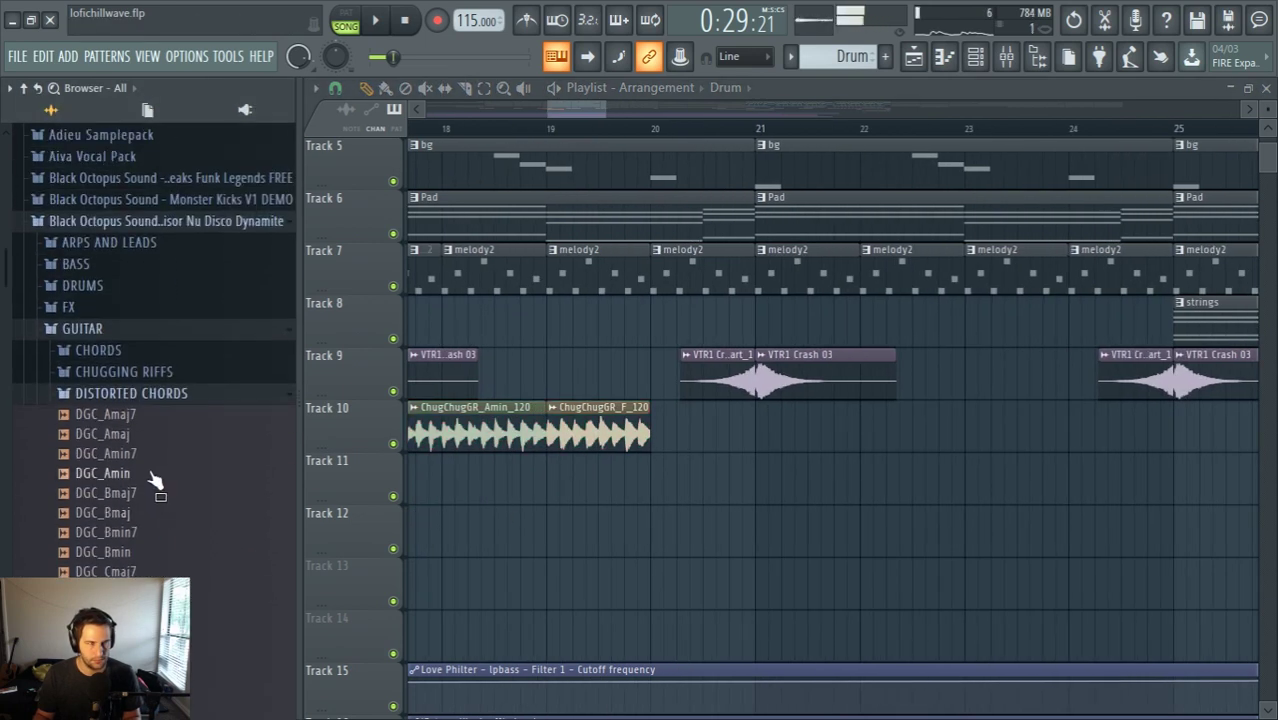
drag(138, 415, 131, 488)
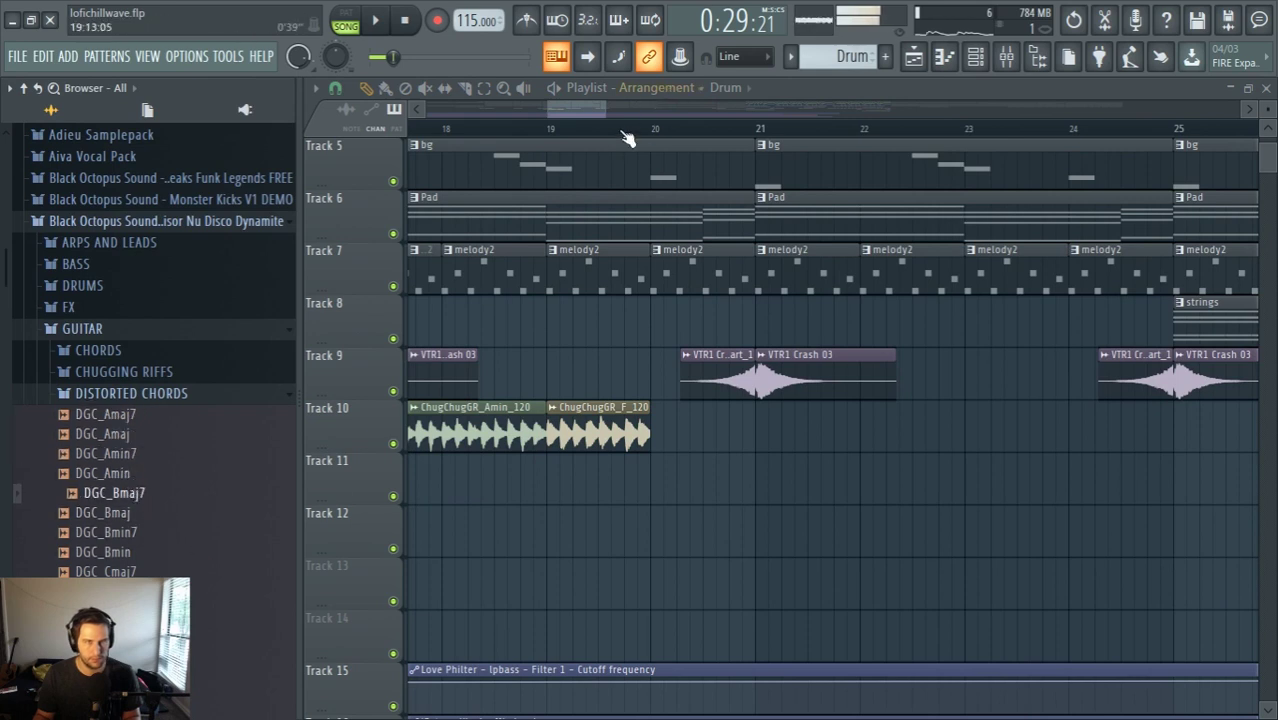
Place the DGC_Amin7 sample on Track 11 just after bar 17 and set the playback position just before bar 17
drag(577, 115, 554, 110)
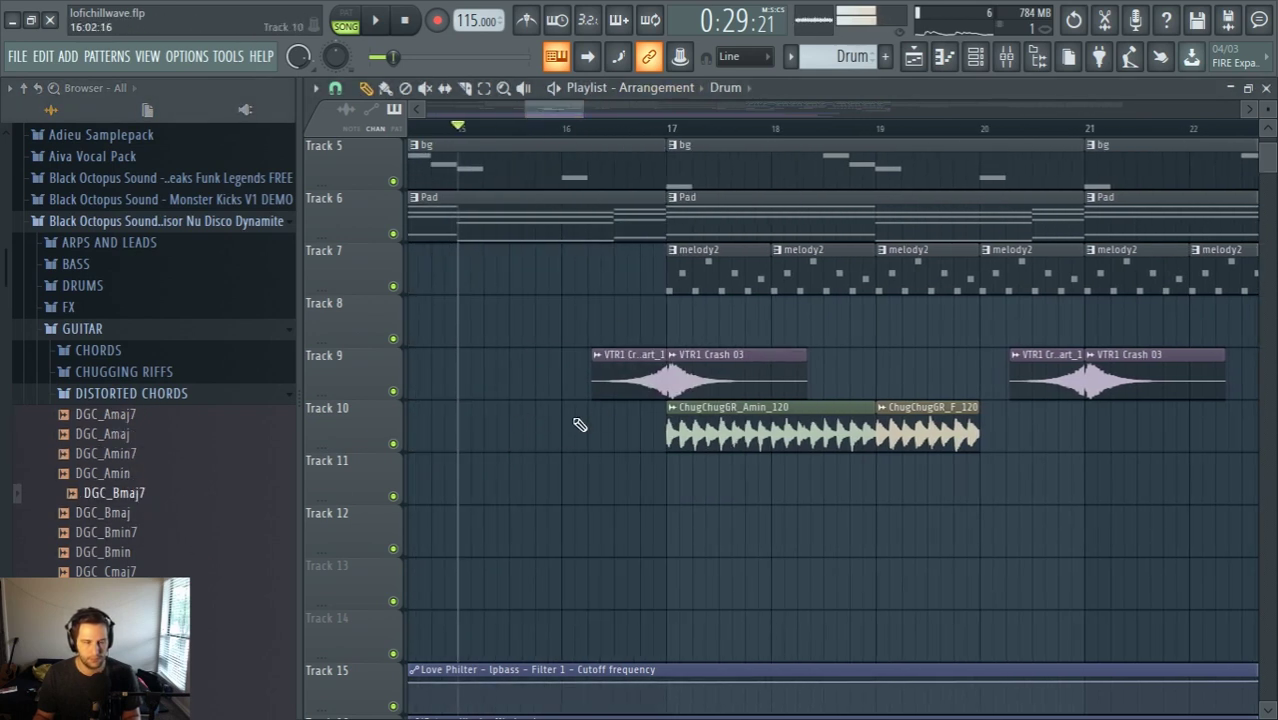
scroll(578, 425, down, 1)
drag(105, 456, 765, 448)
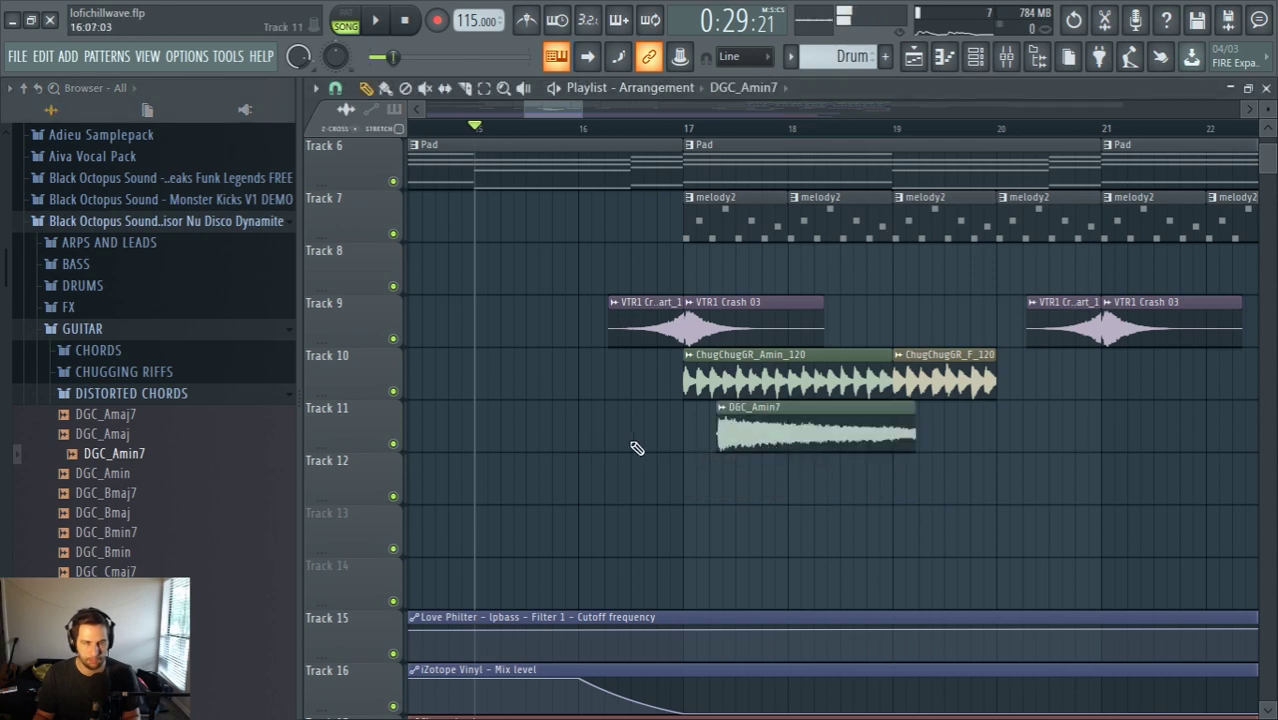
scroll(958, 425, up, 2)
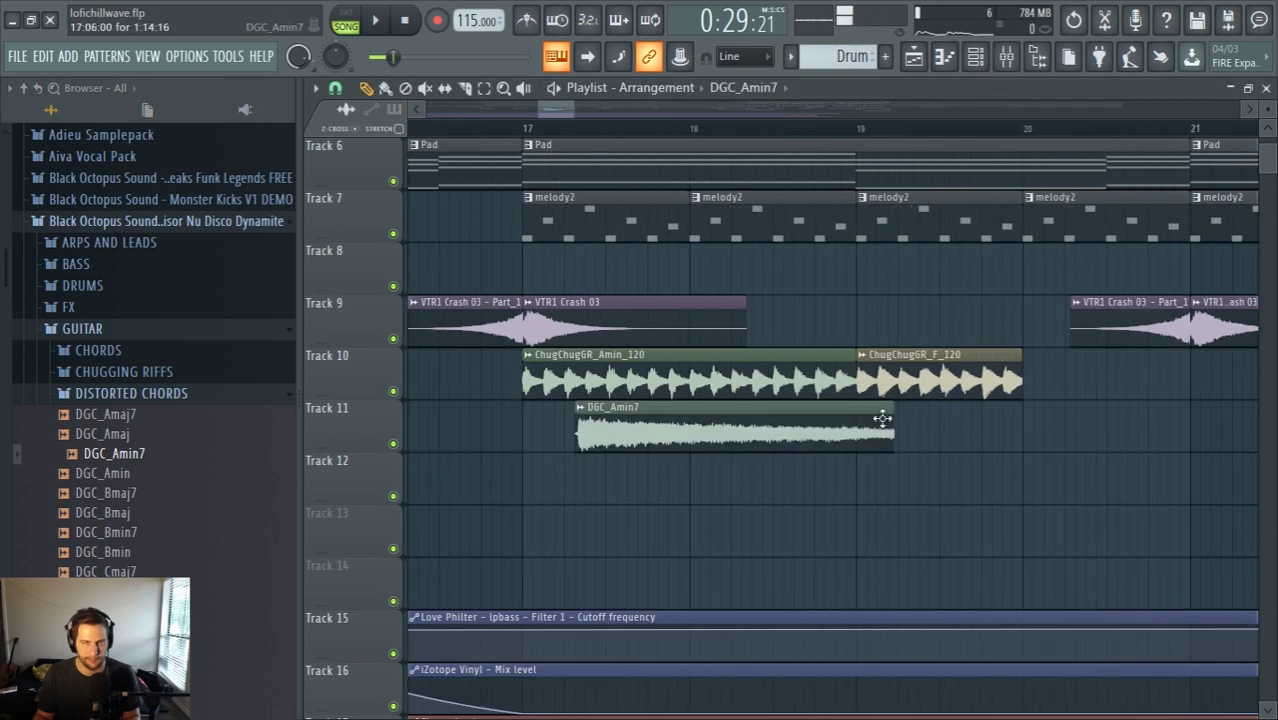
click(530, 127)
Audition further samples in the DISTORTED CHORDS folder, from the E chords through DGC_Fmin to DGC_Gmin
scroll(118, 568, down, 4)
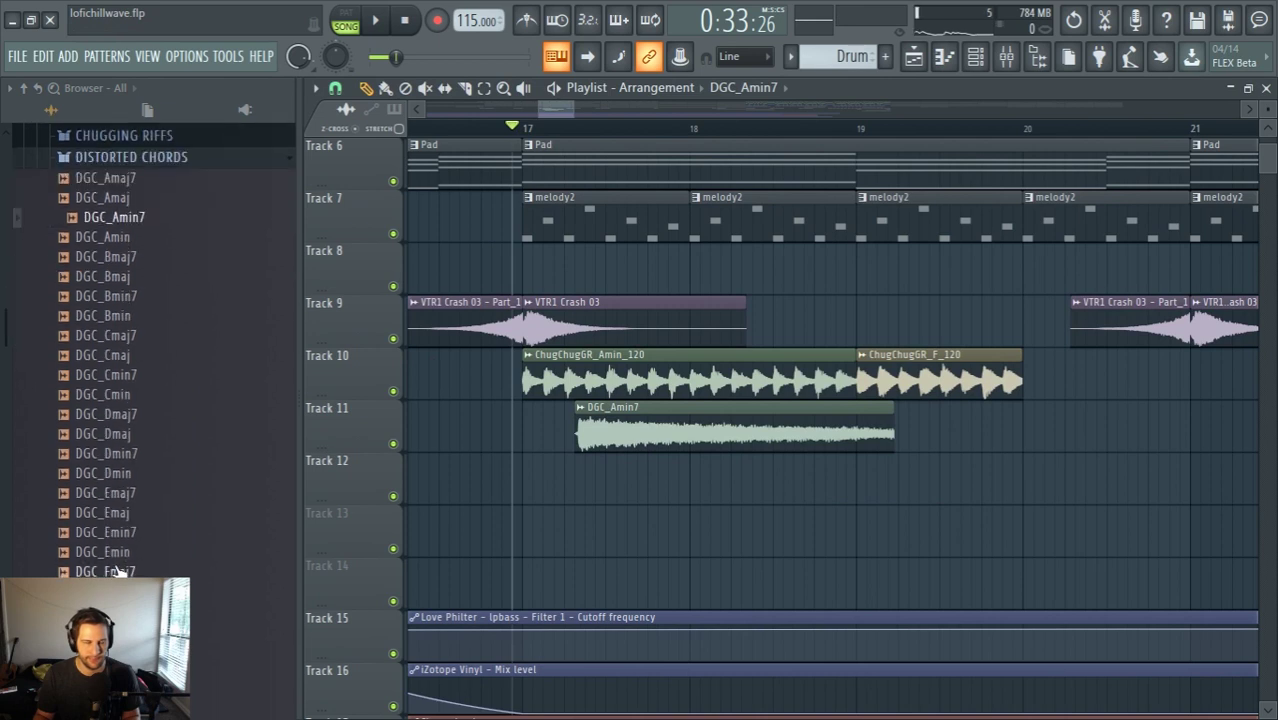
click(117, 496)
click(120, 536)
scroll(130, 553, down, 4)
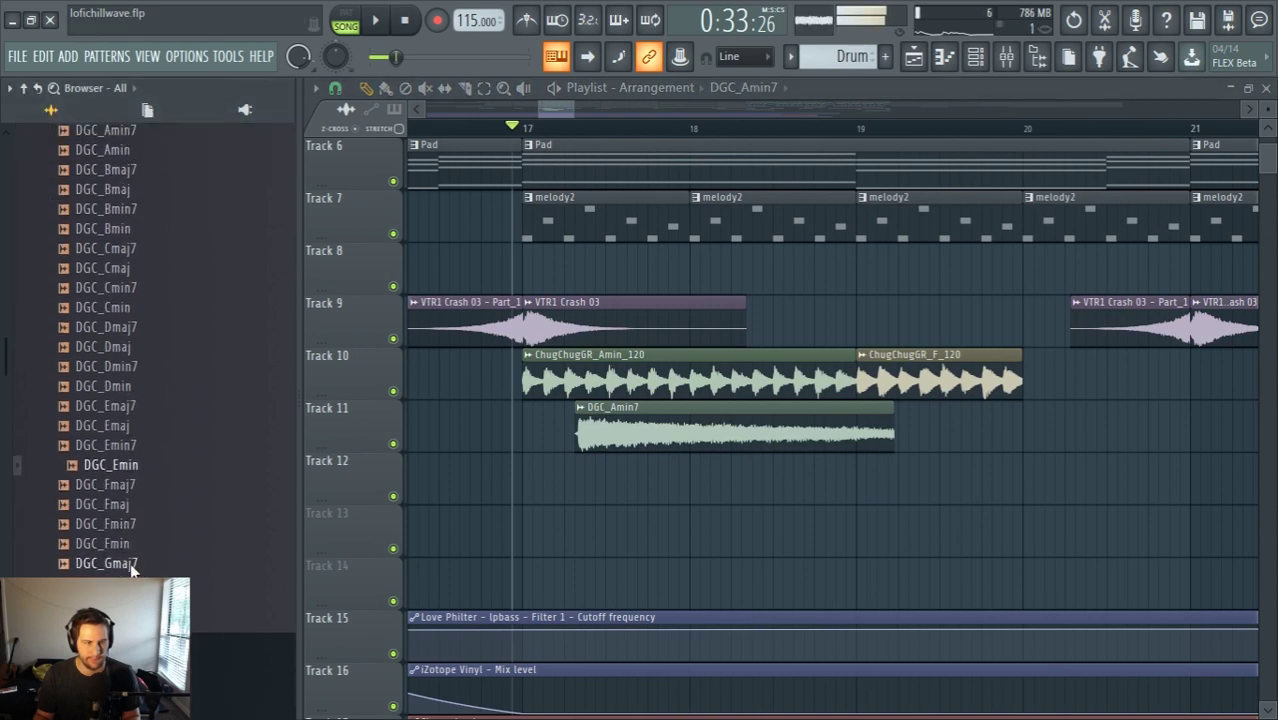
click(132, 376)
click(120, 395)
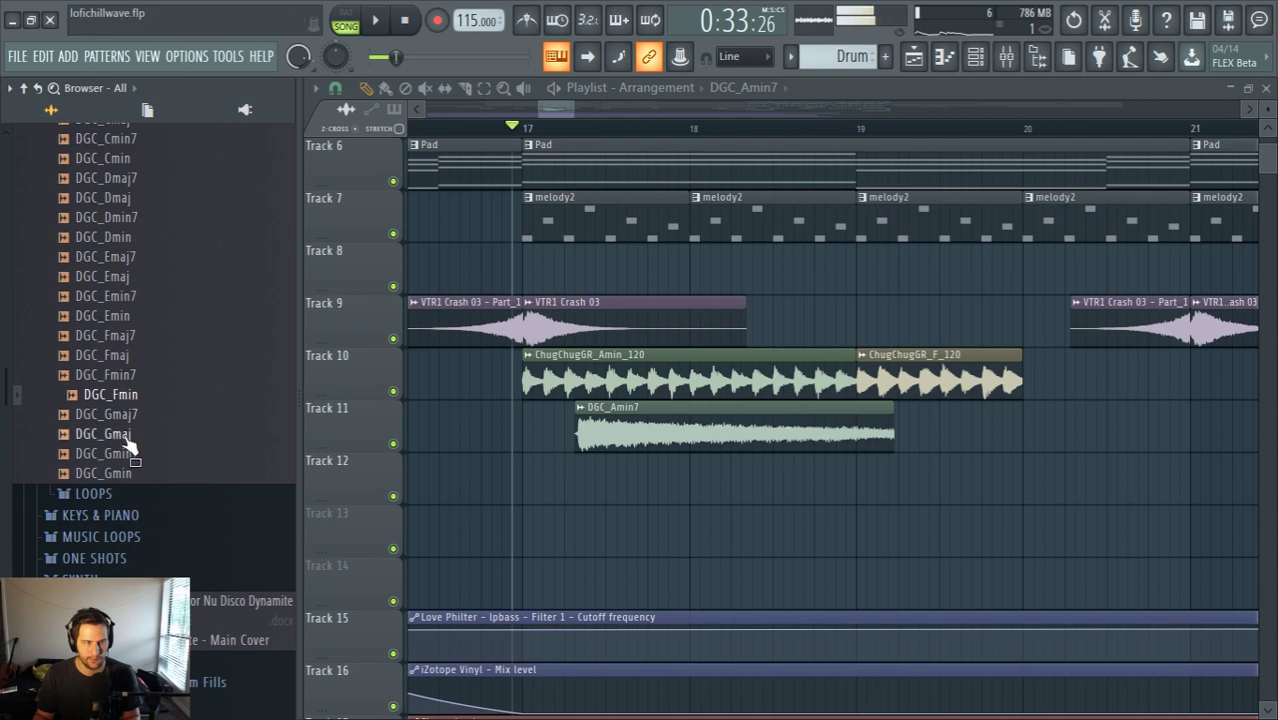
click(136, 474)
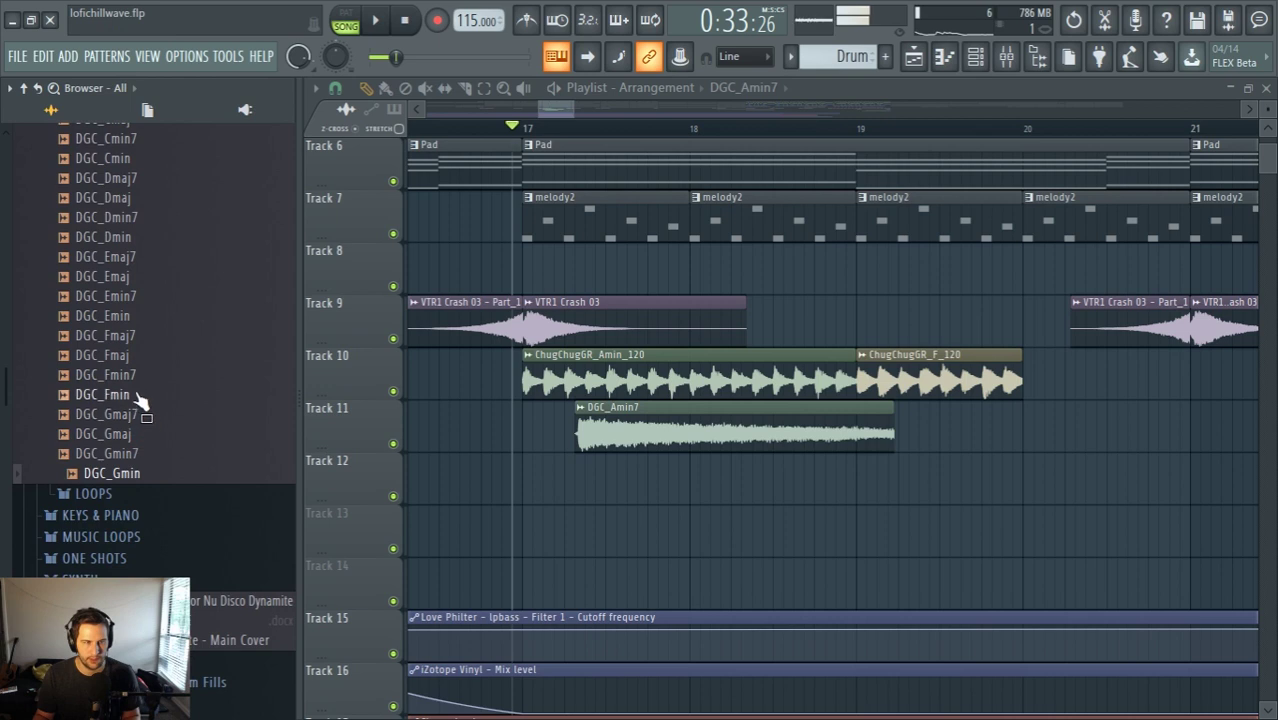
Audition DGC_Fmaj and DGC_Gmaj, placing DGC_Fmaj on Track 12 at bar 19 and DGC_Gmaj on Track 13 between bars 19 and 20
click(128, 358)
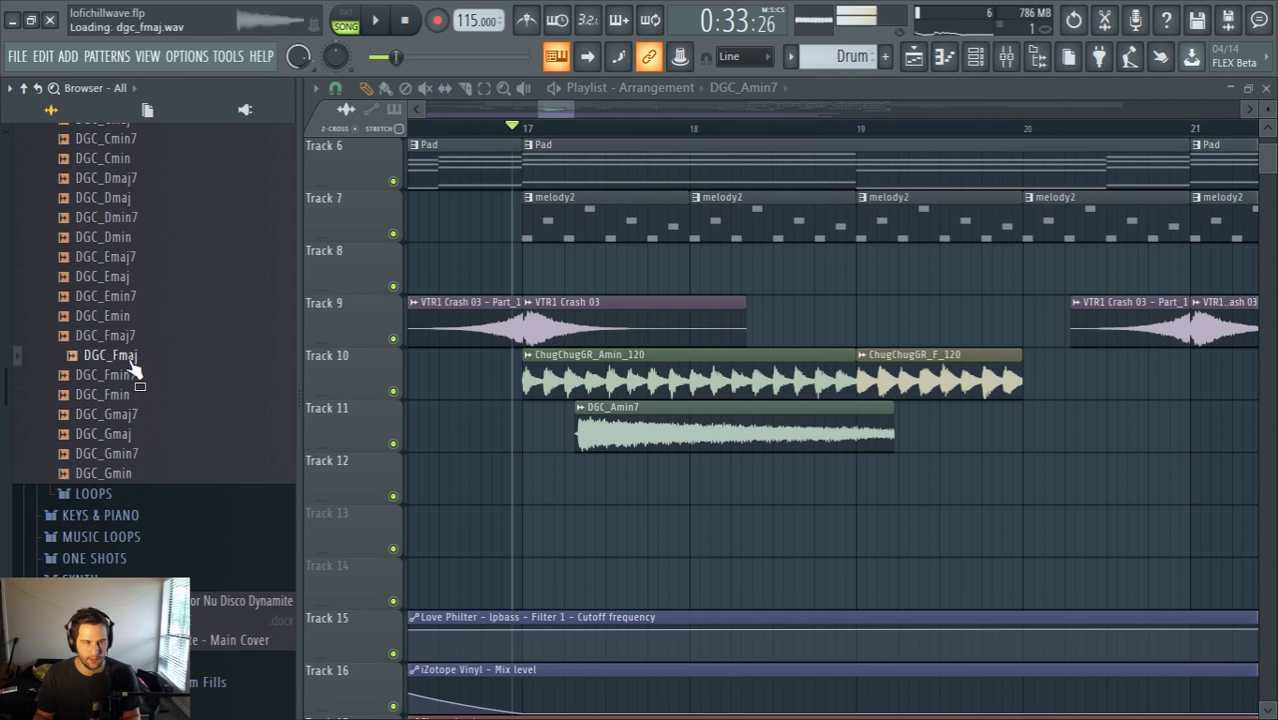
click(128, 441)
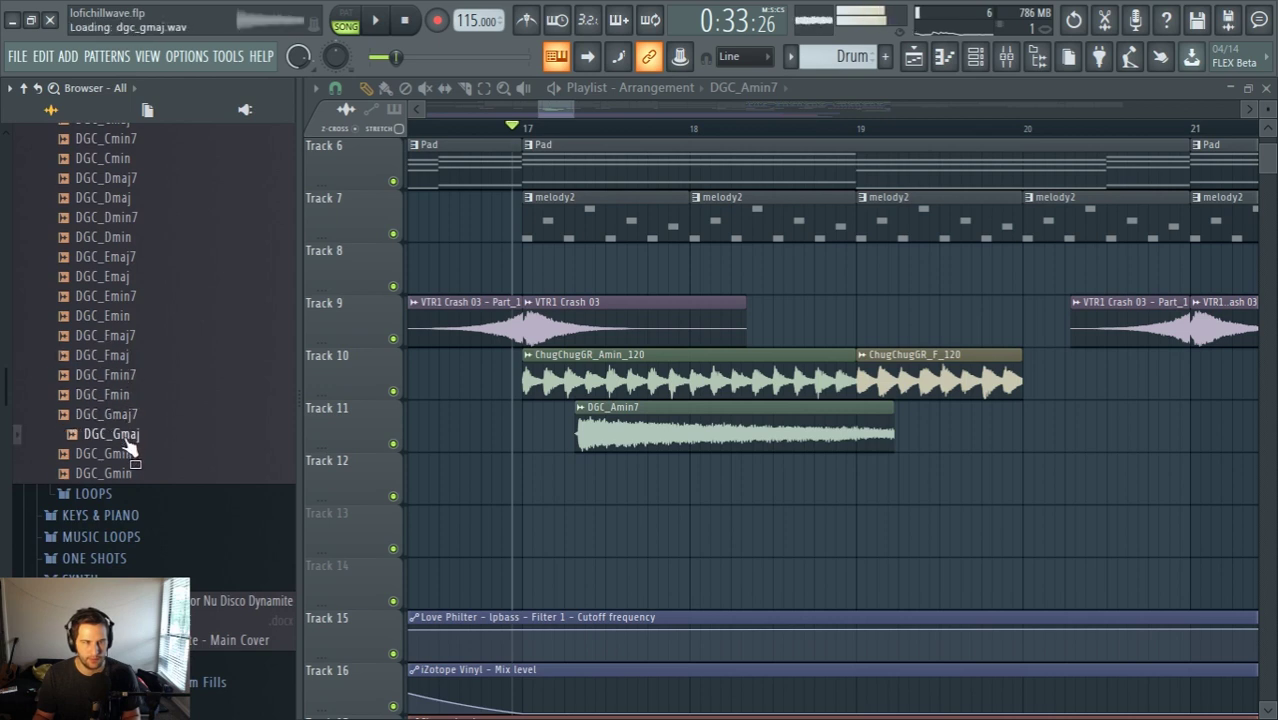
click(129, 363)
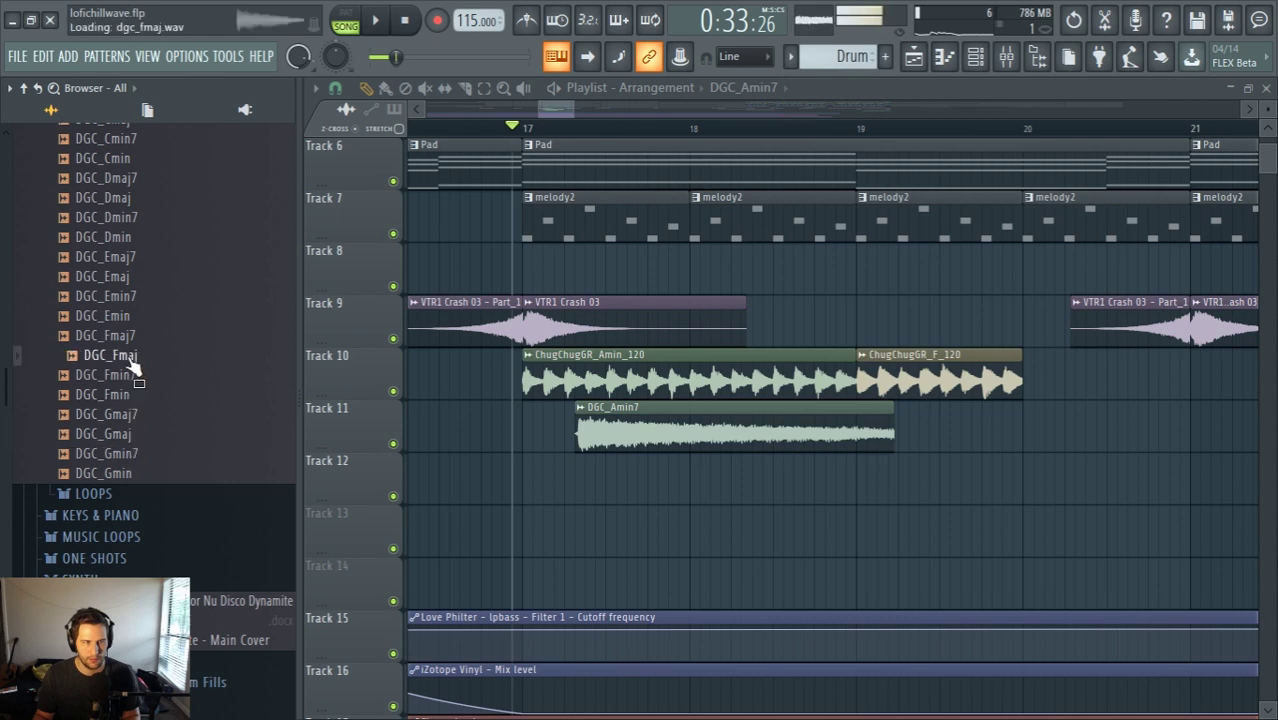
drag(131, 363, 890, 482)
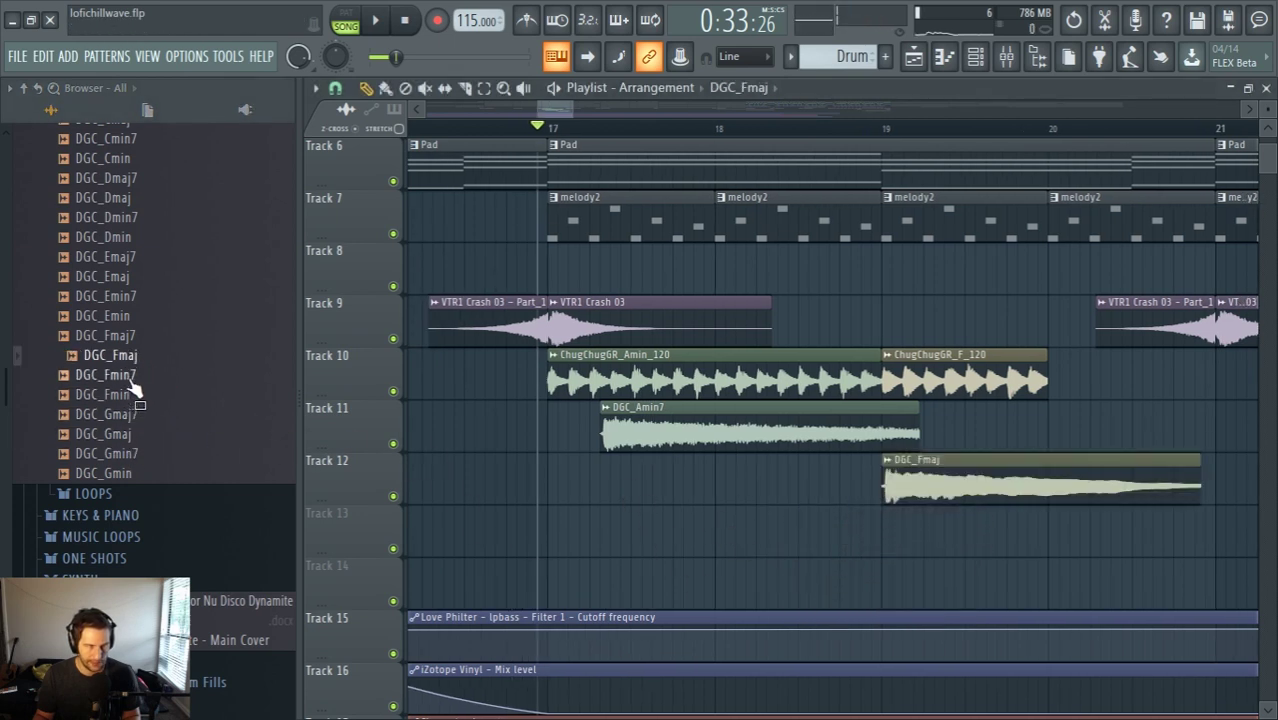
click(130, 438)
drag(132, 445, 1004, 519)
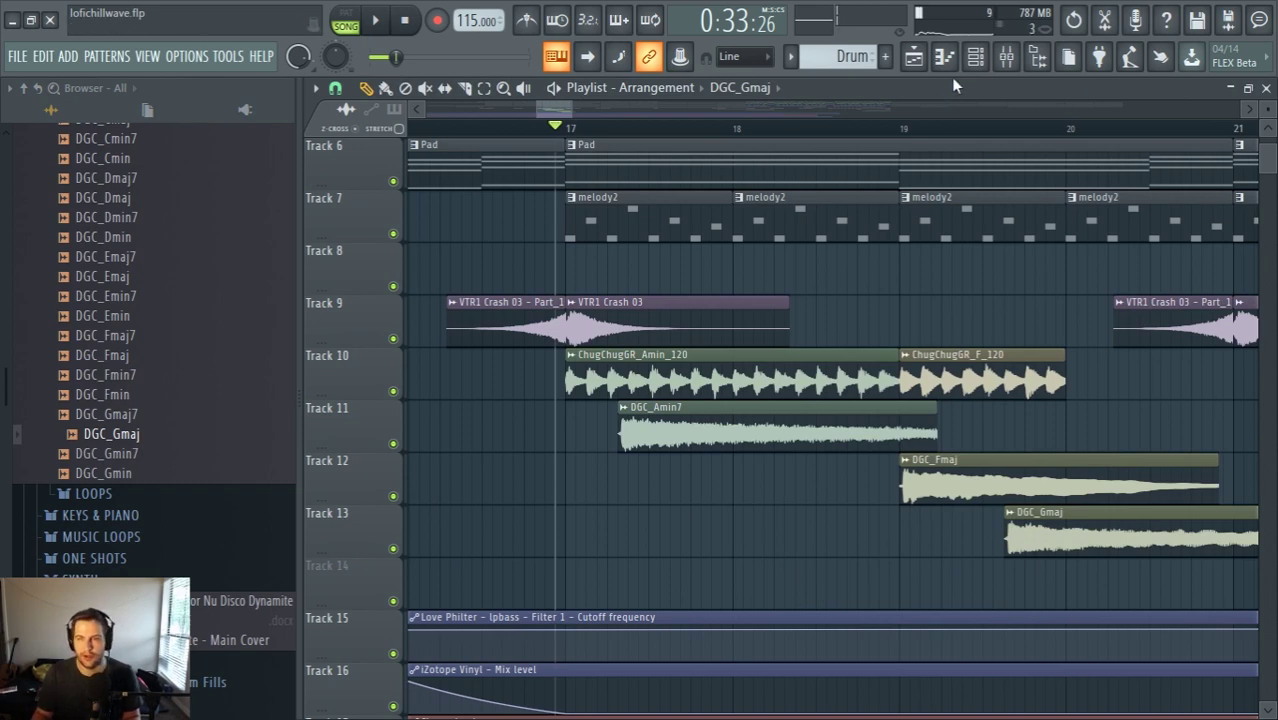
Show the Unsorted channels in the channel rack, select instruments up to Eighties Keys FG to check their sound, and return to the playlist
click(972, 57)
click(560, 125)
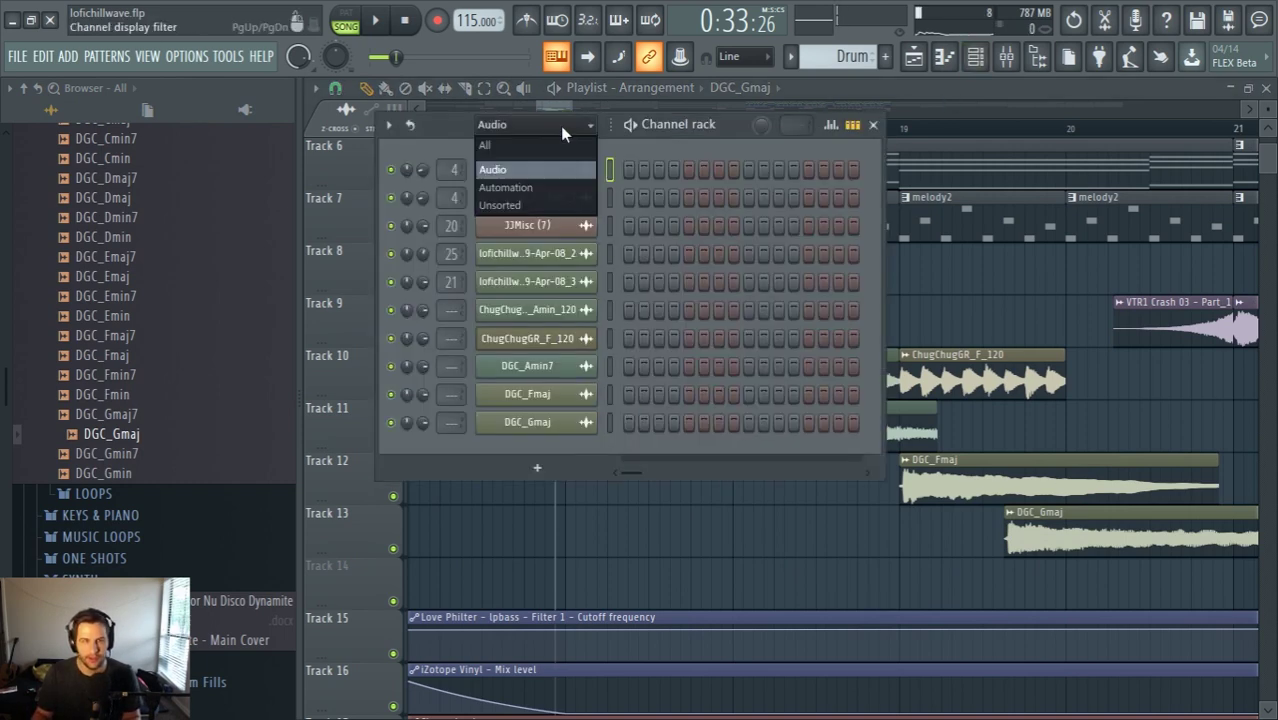
click(550, 203)
scroll(620, 520, down, 3)
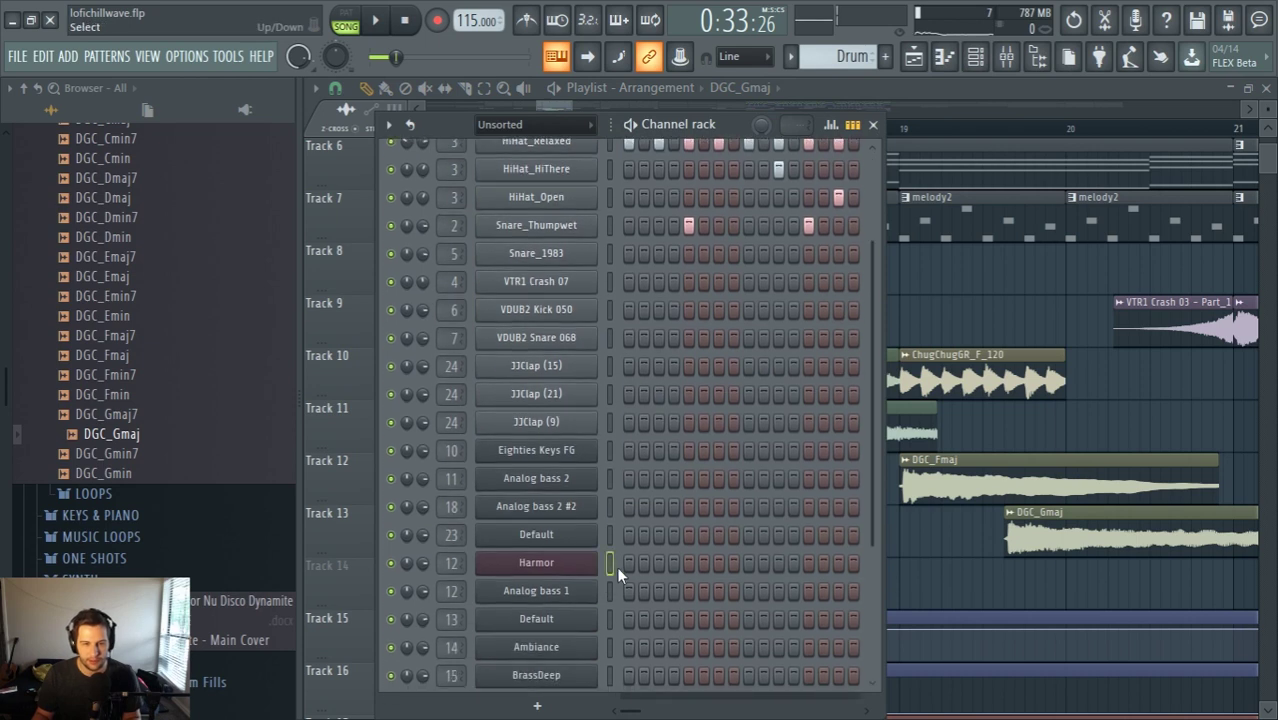
click(611, 506)
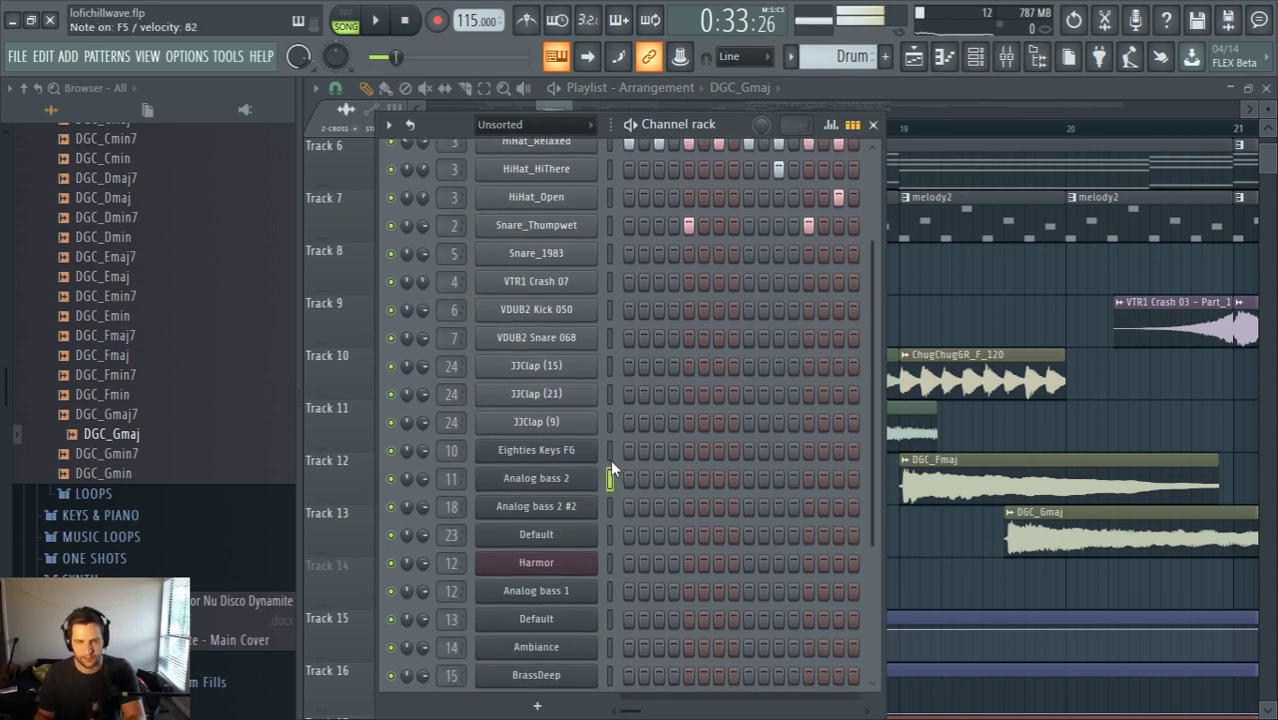
click(609, 533)
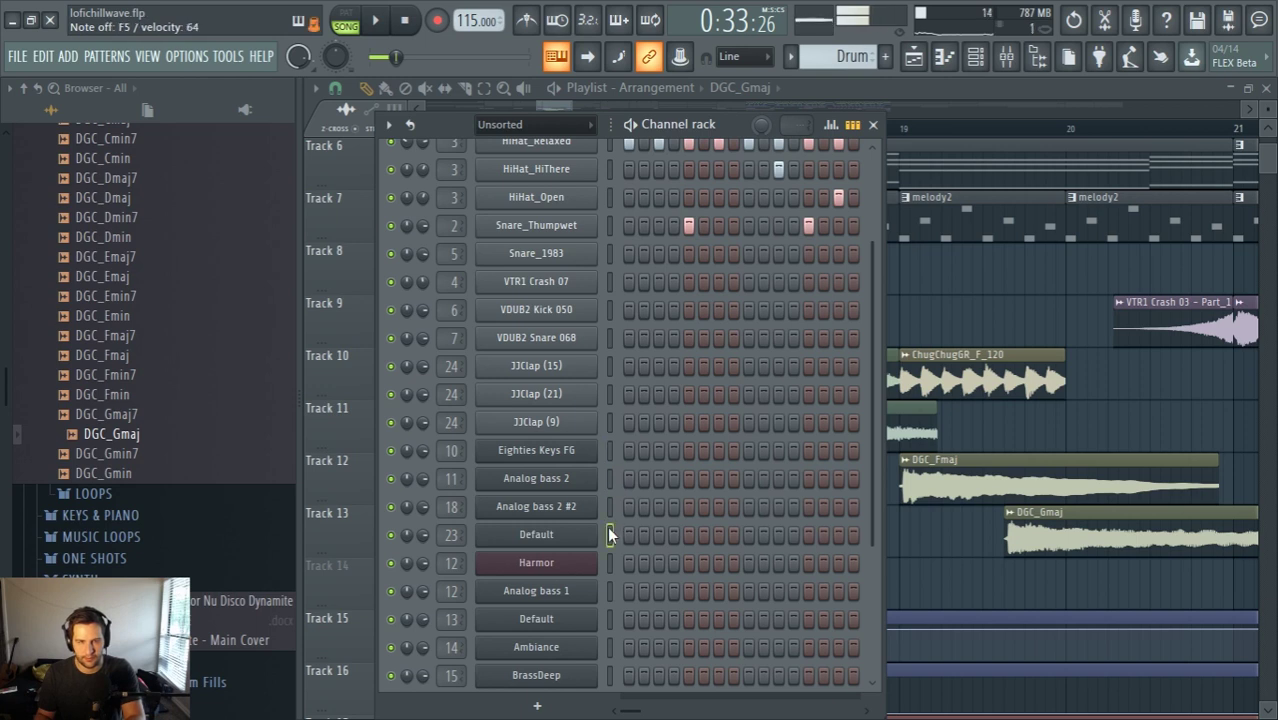
click(612, 449)
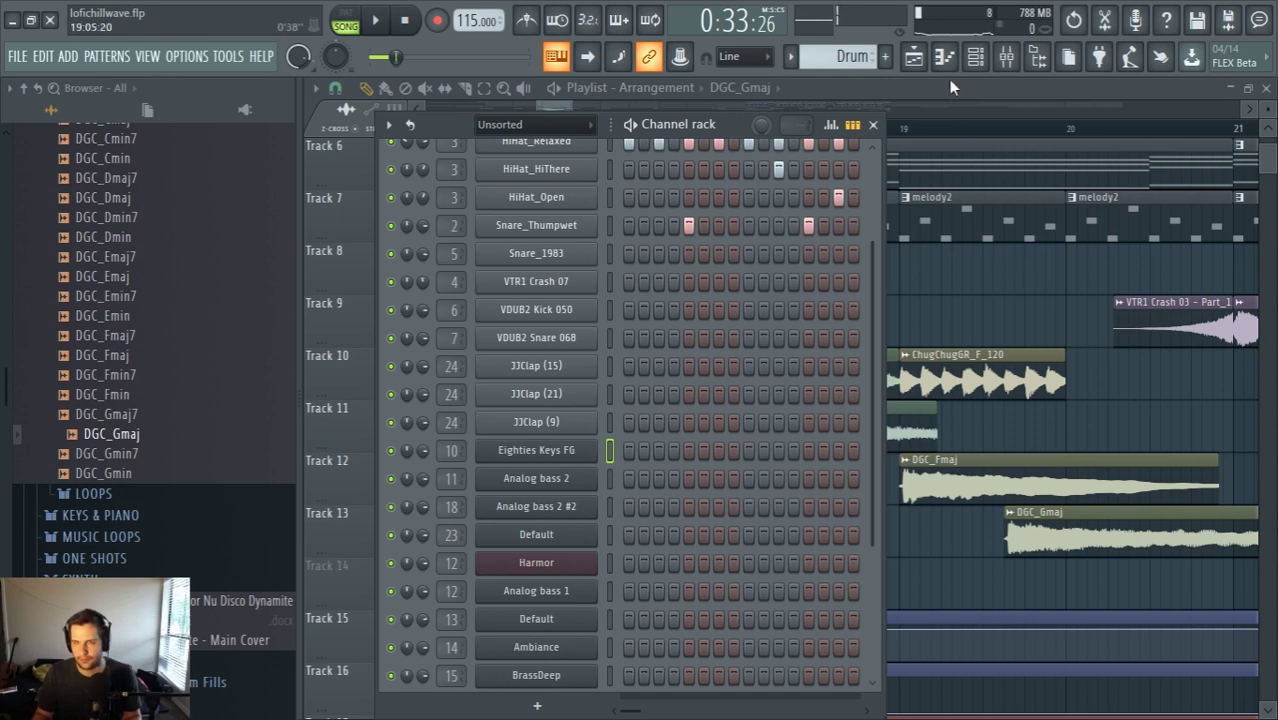
key(F6)
Play the arrangement briefly and move the DGC_Amin7 clip on Track 11 to start at bar 17
key(space)
key(space)
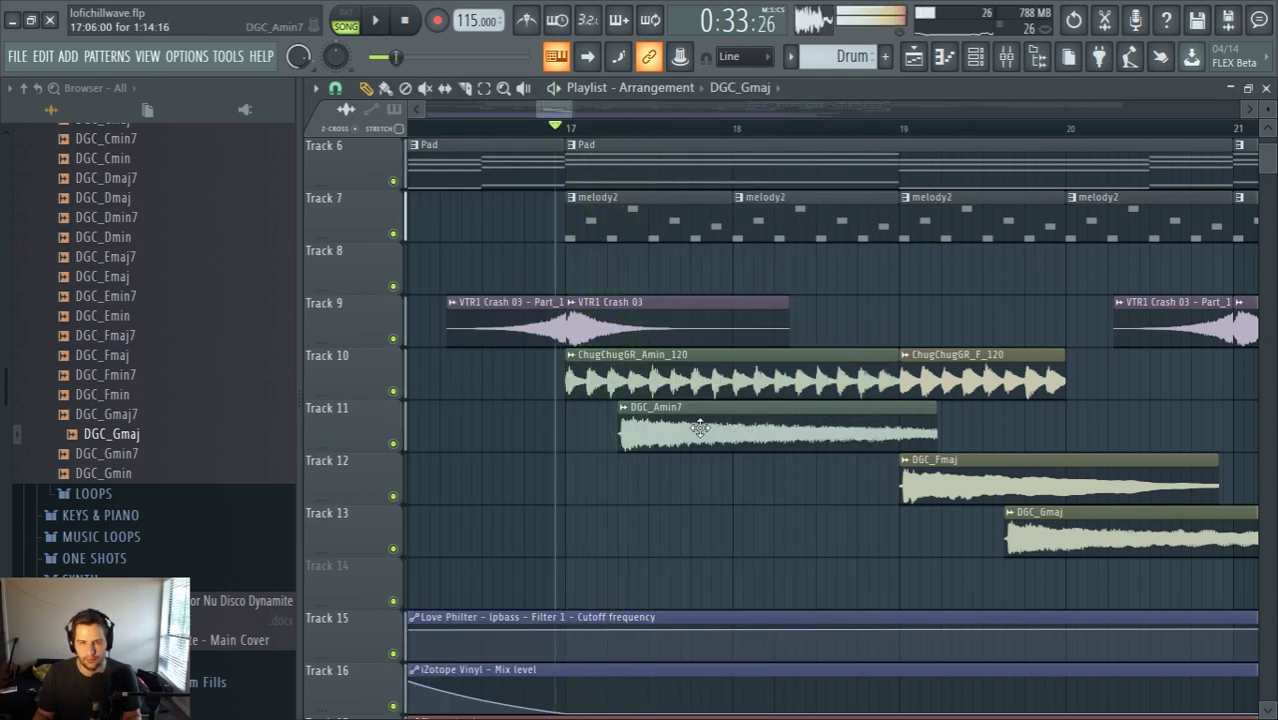
drag(658, 418, 605, 418)
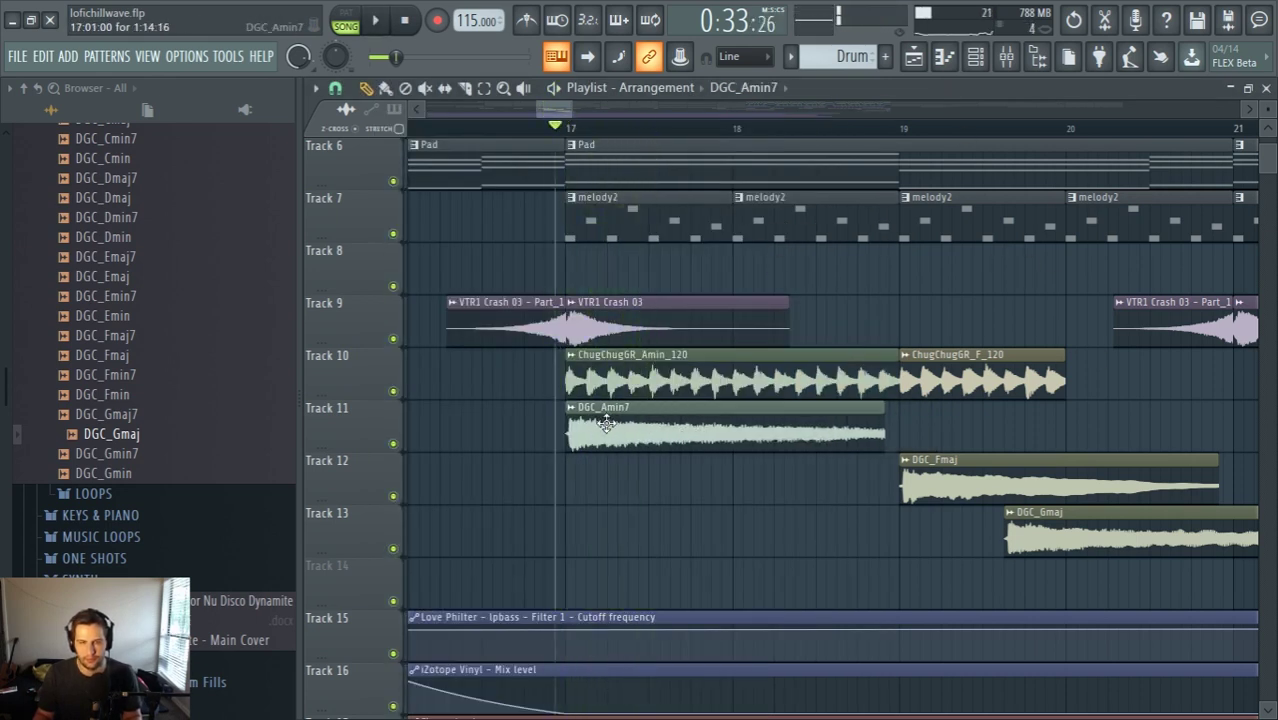
Mute Track 10 and, during playback, extend the end of the DGC_Amin7 clip to just before bar 19
click(393, 391)
key(space)
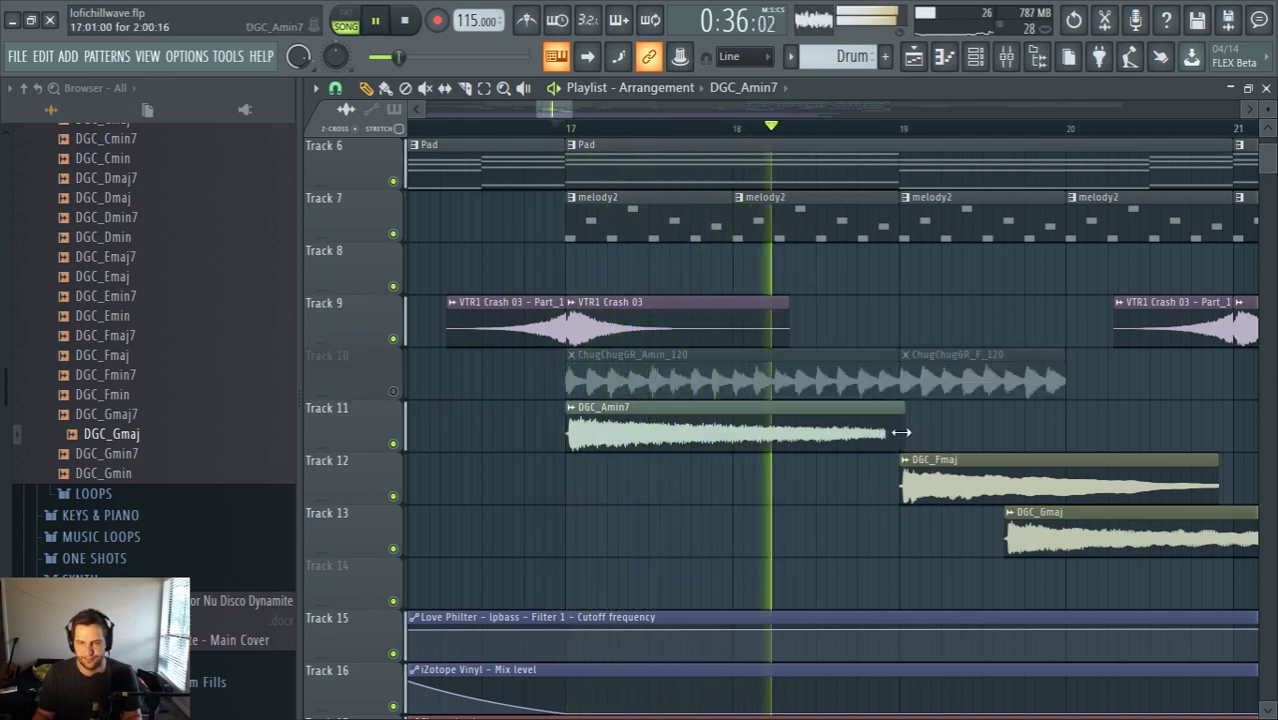
drag(881, 433, 893, 430)
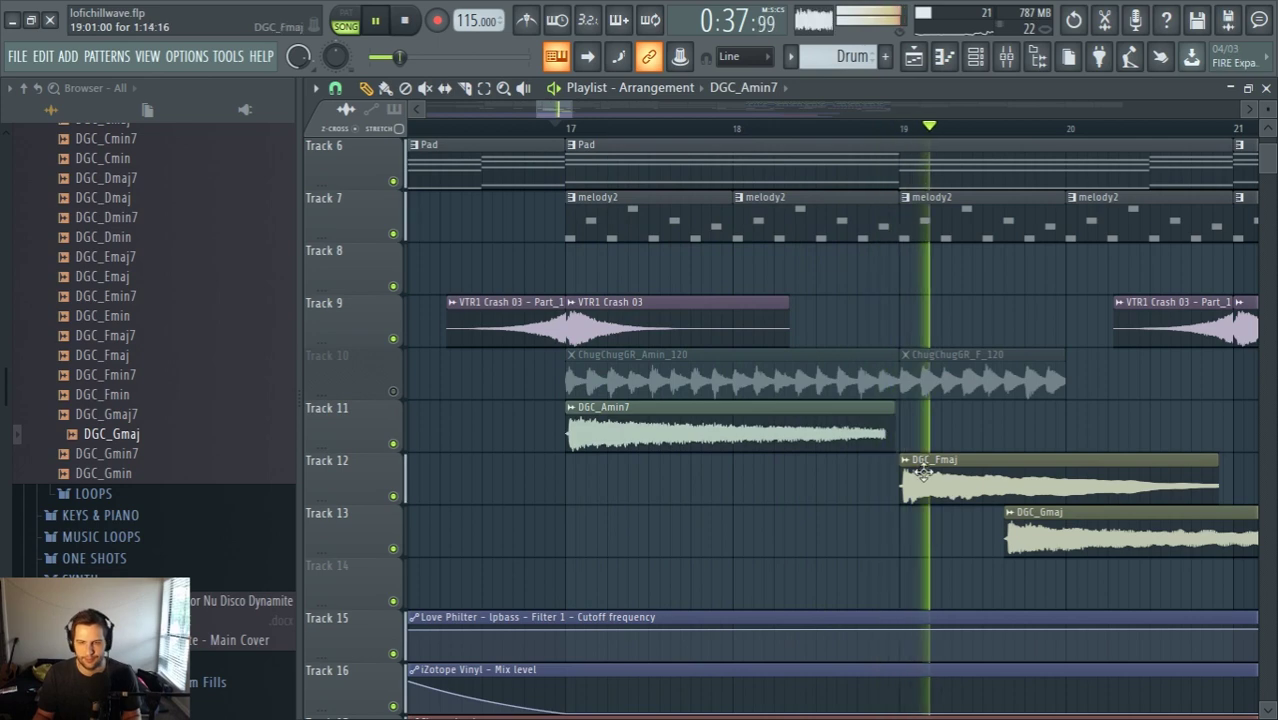
Stop playback, shorten the DGC_Fmaj clip to end just after bar 20 and move it to Track 11 at bar 19
scroll(911, 468, down, 2)
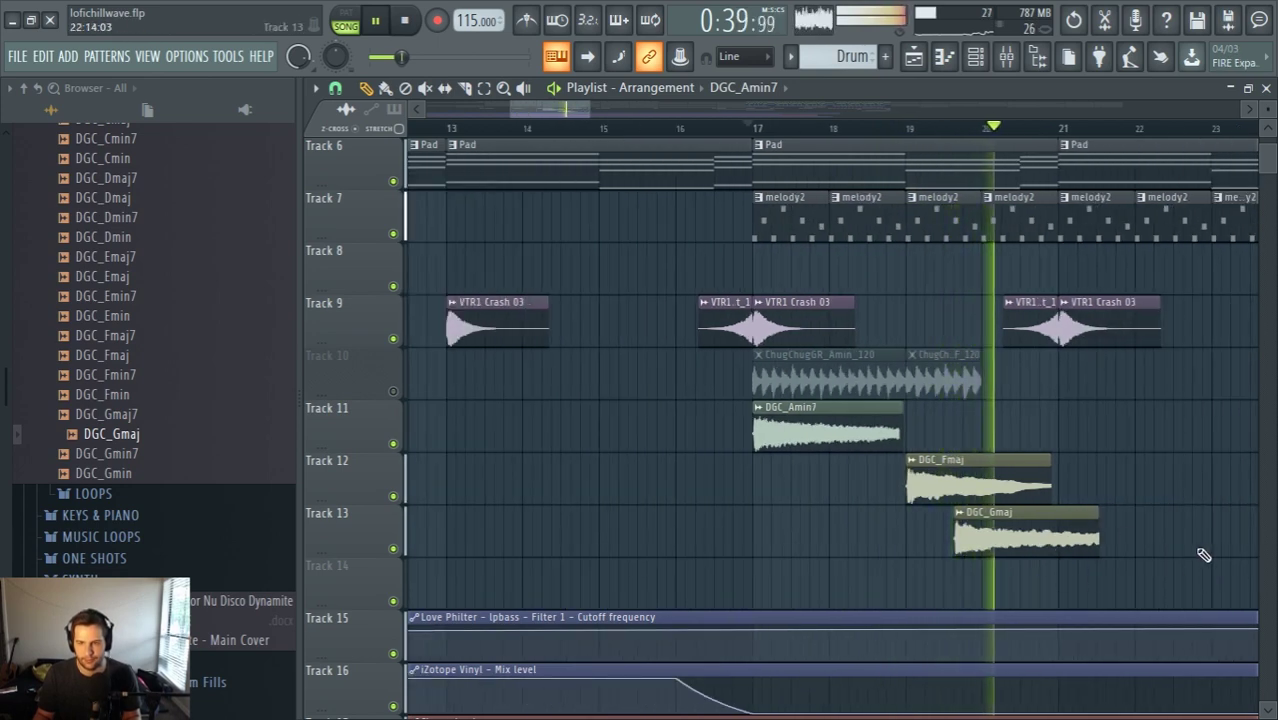
scroll(960, 520, up, 2)
key(space)
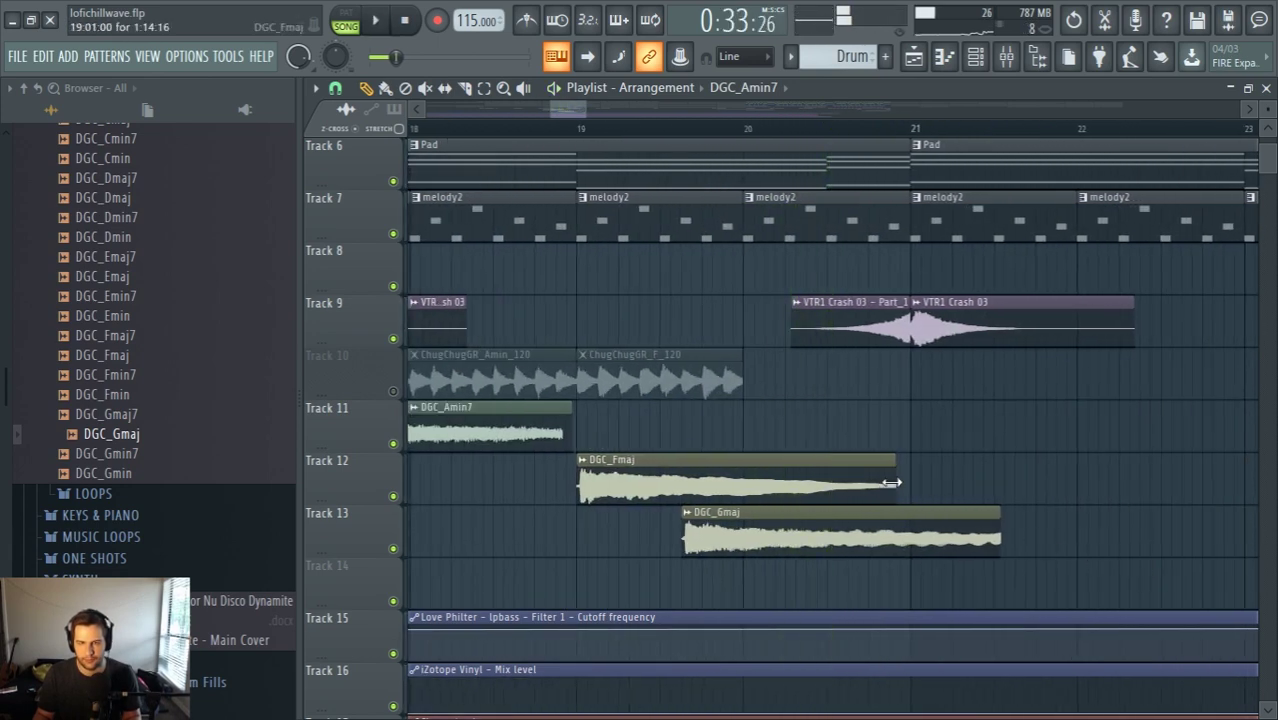
drag(891, 483, 750, 484)
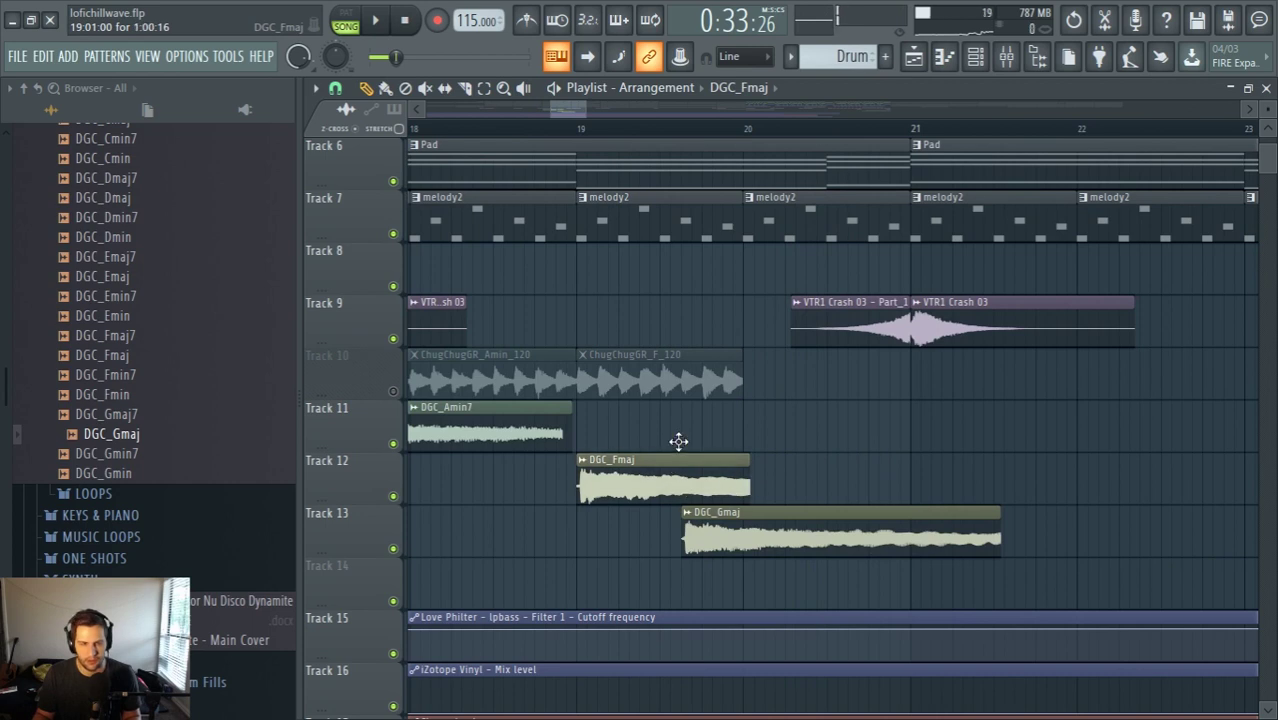
drag(679, 441, 682, 437)
Set the DGC_Fmaj clip's sample start to 1 % to cut its lead-in and close its settings
scroll(600, 485, up, 3)
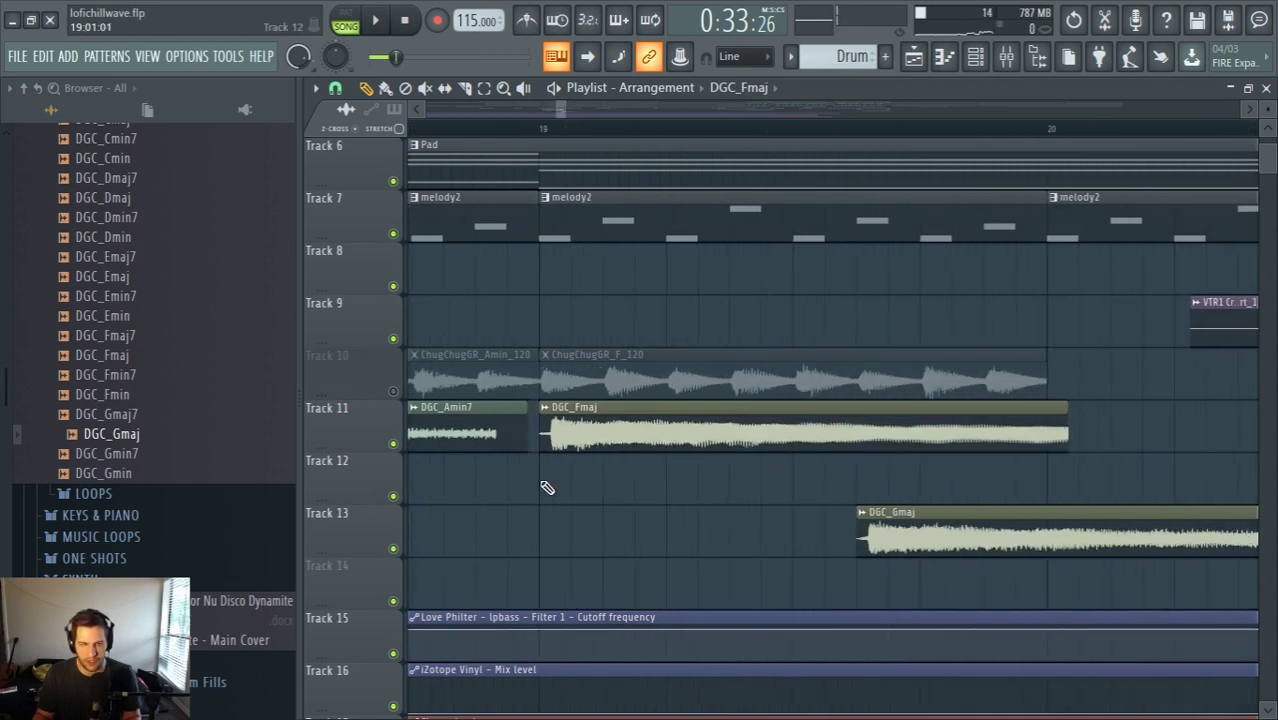
double_click(589, 415)
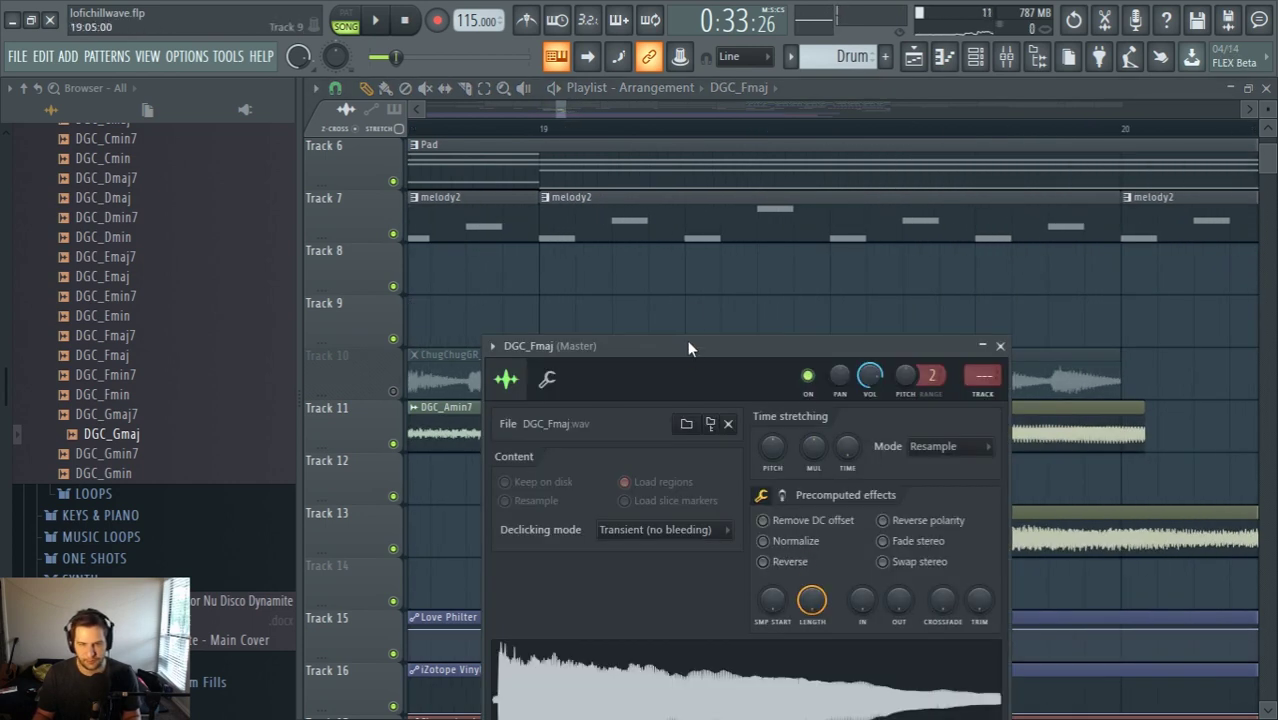
drag(688, 347, 930, 181)
drag(1014, 434, 1014, 427)
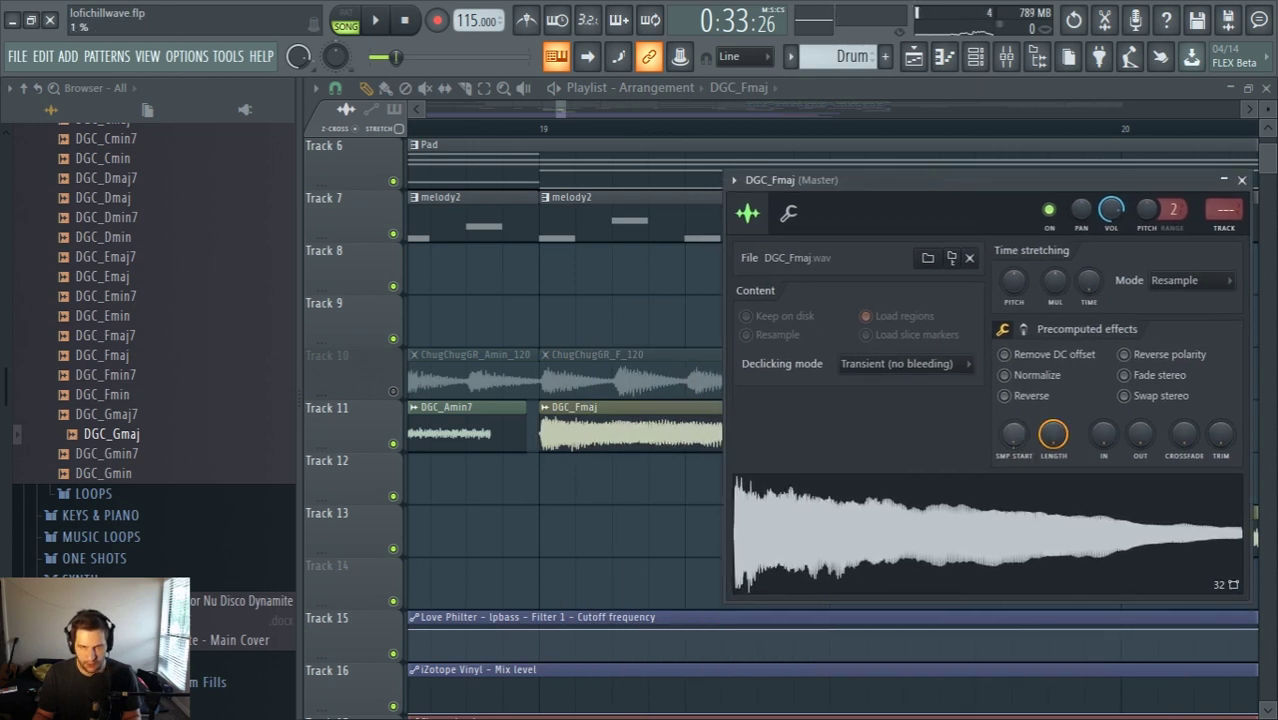
click(560, 110)
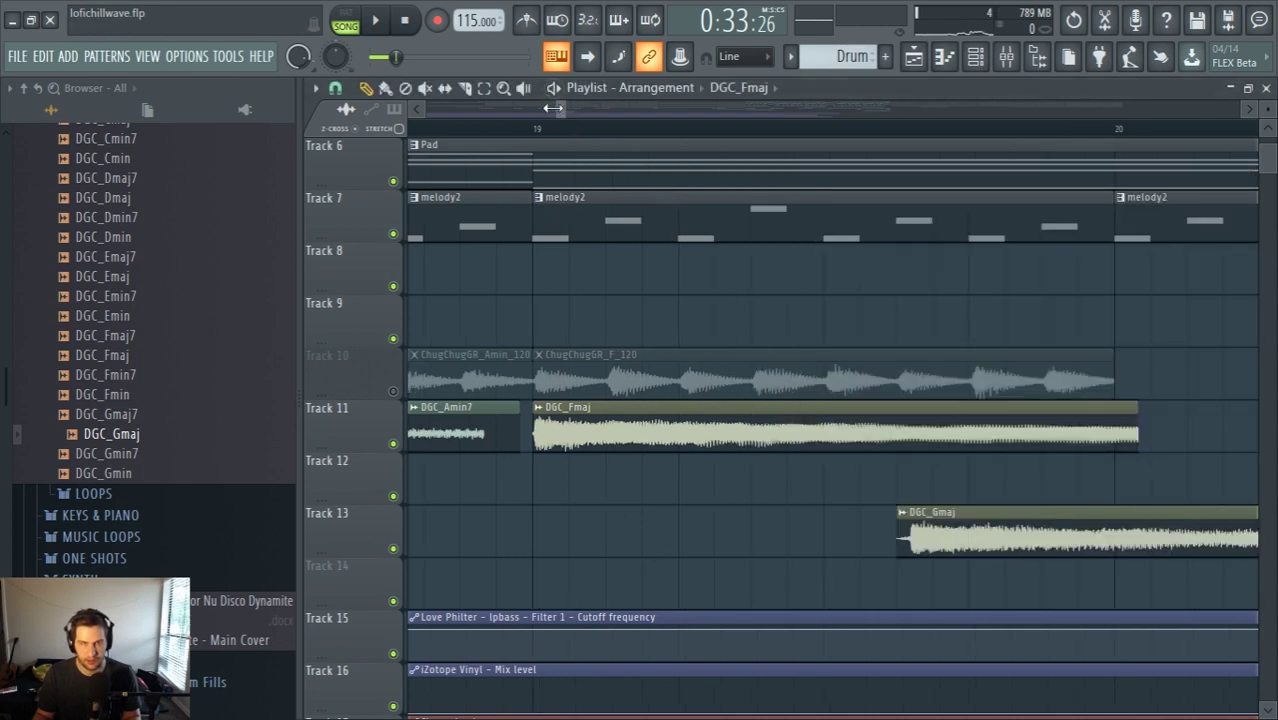
Unmute Track 10 and look at the DGC_Amin7 clip's sample settings
scroll(648, 528, down, 4)
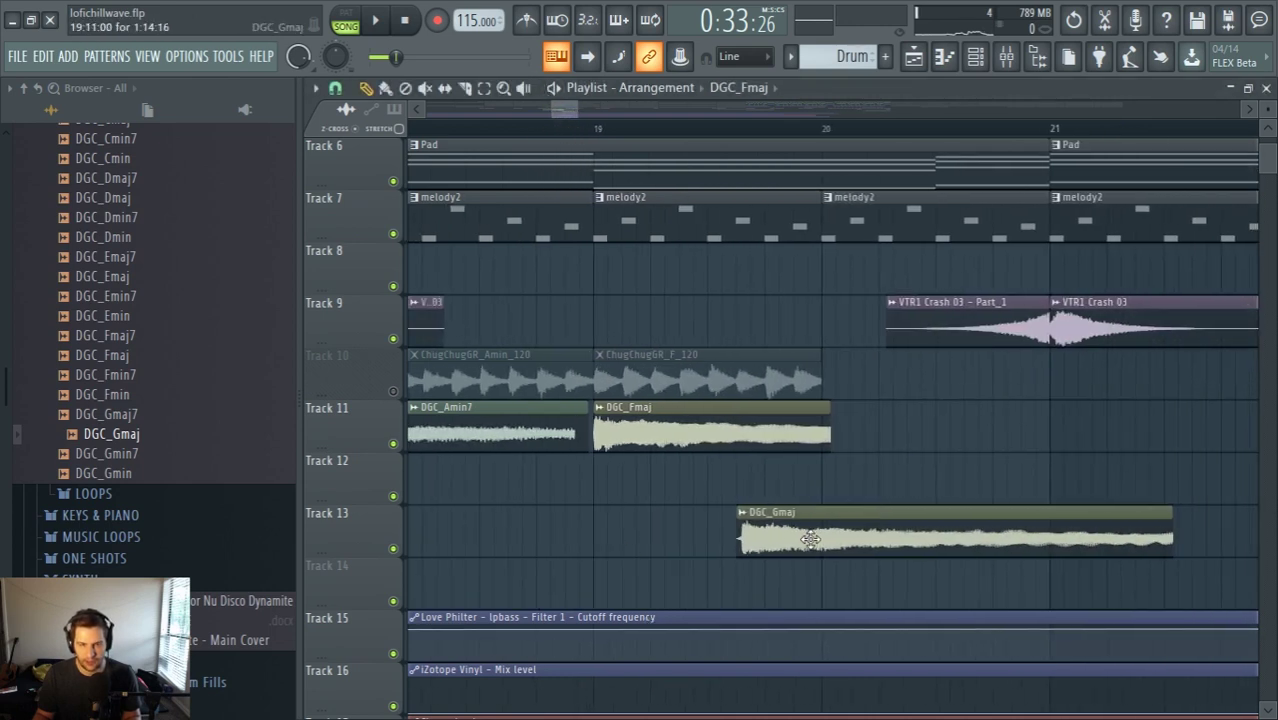
click(392, 391)
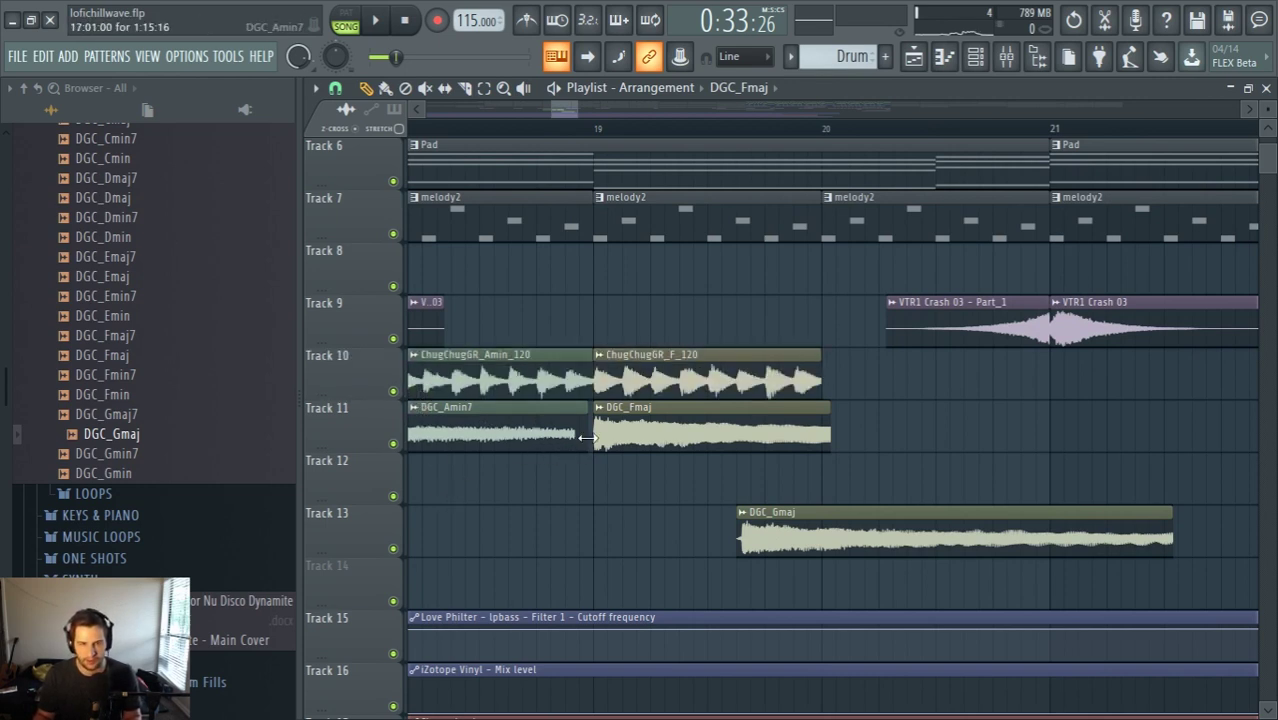
double_click(527, 436)
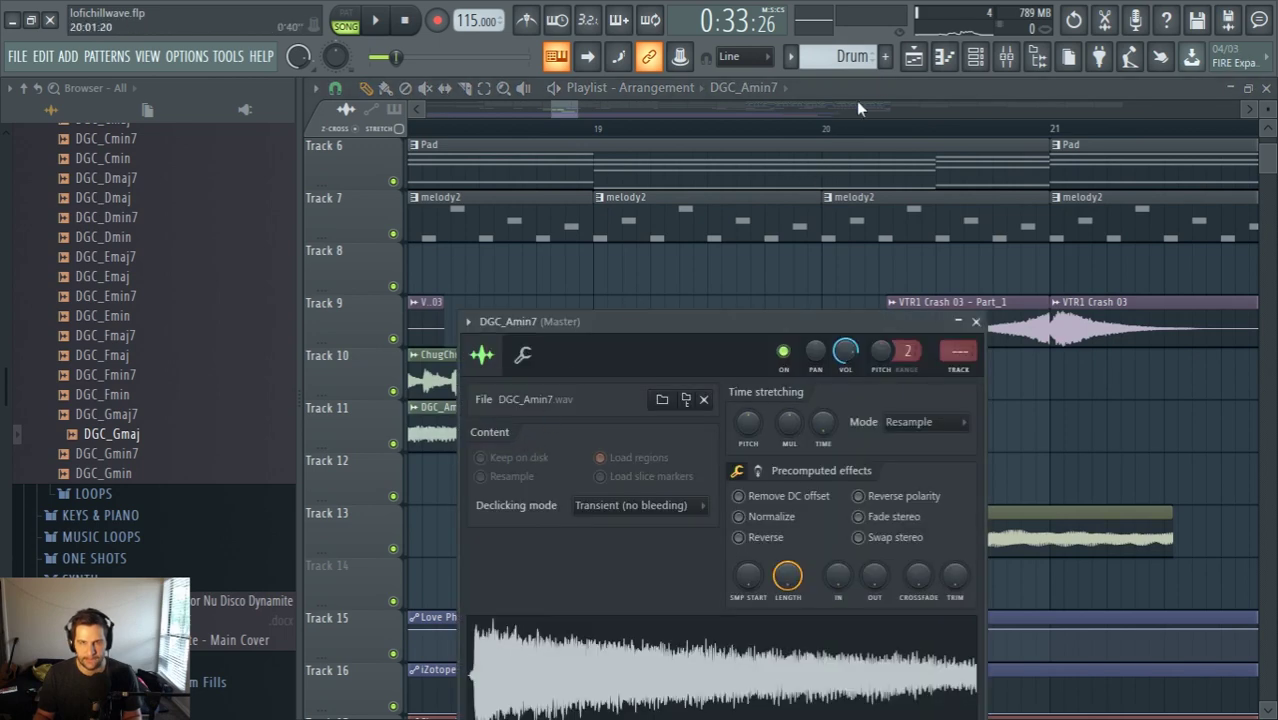
click(858, 93)
Raise the DGC_Amin7 clip's sample start to cut its lead-in and return to the playlist
scroll(514, 465, down, 6)
scroll(426, 474, up, 4)
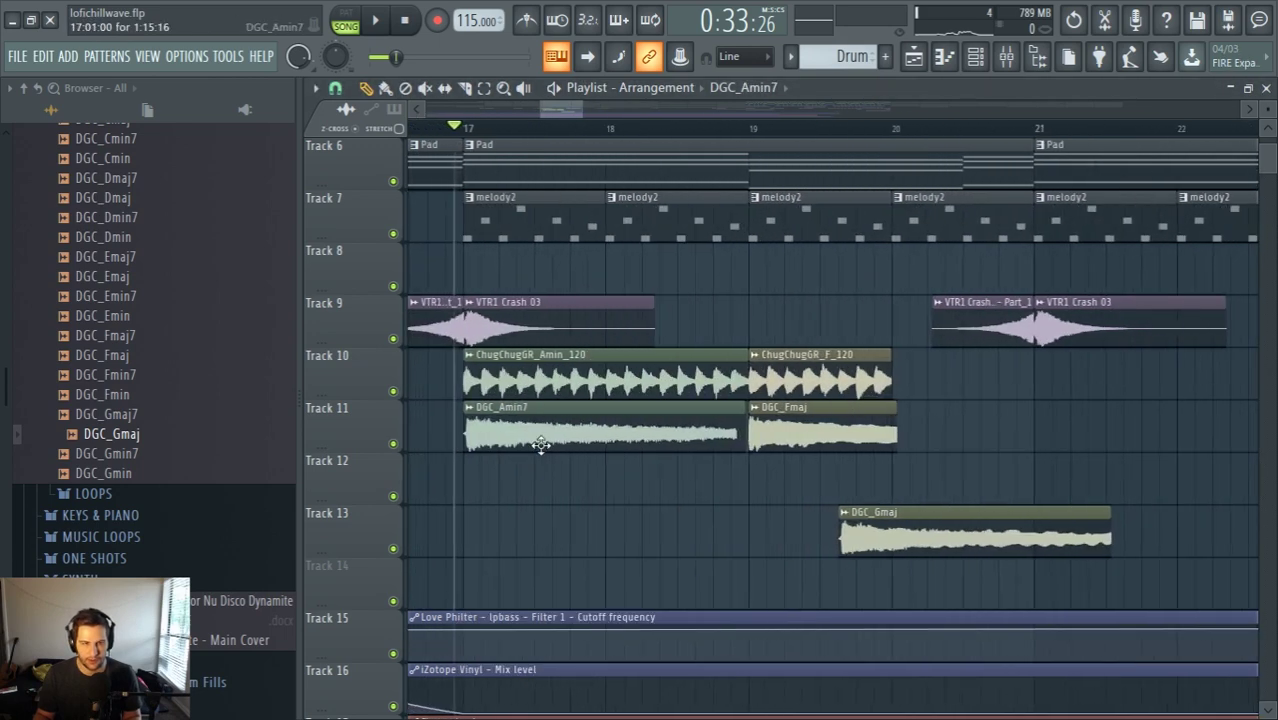
scroll(540, 445, up, 3)
double_click(517, 436)
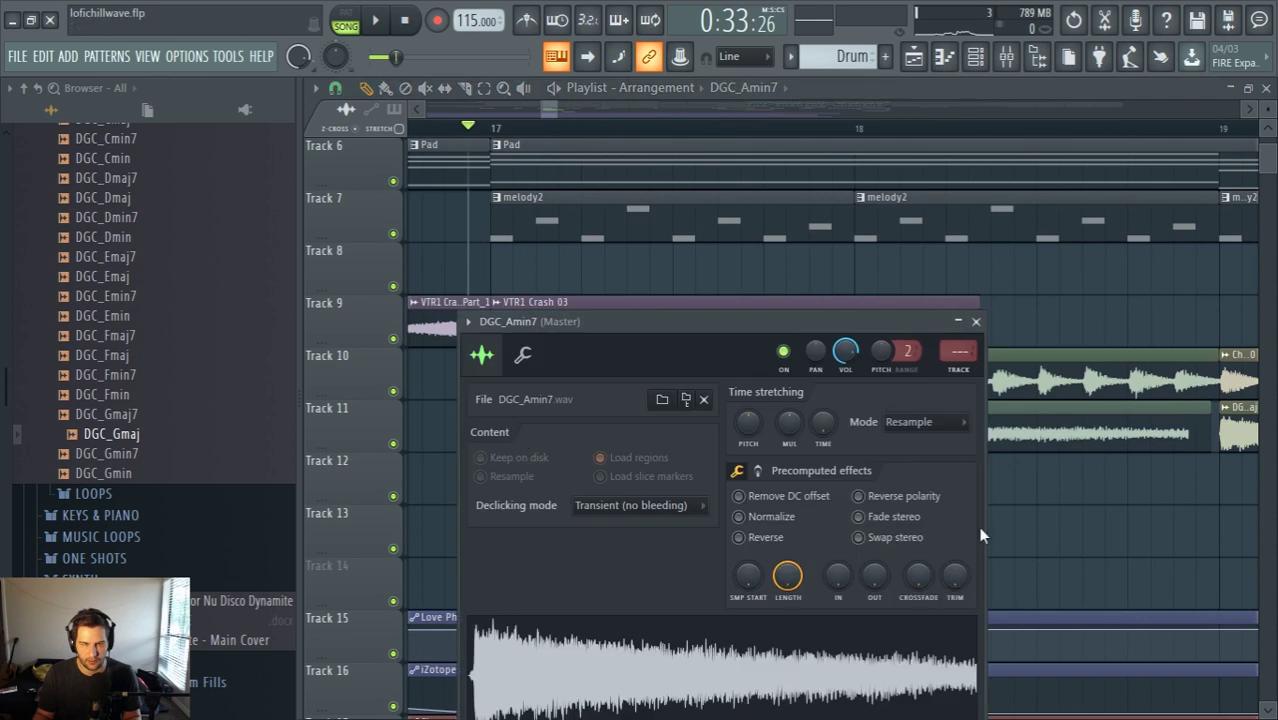
drag(759, 325, 994, 200)
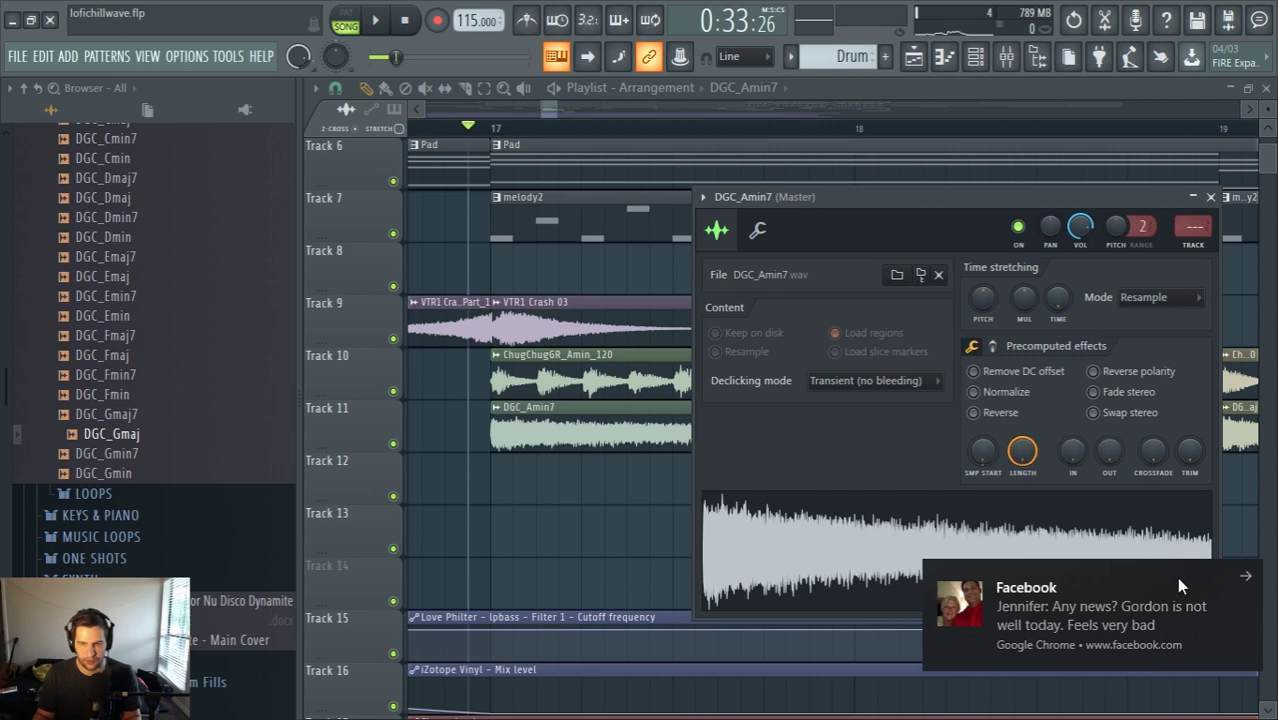
click(1246, 577)
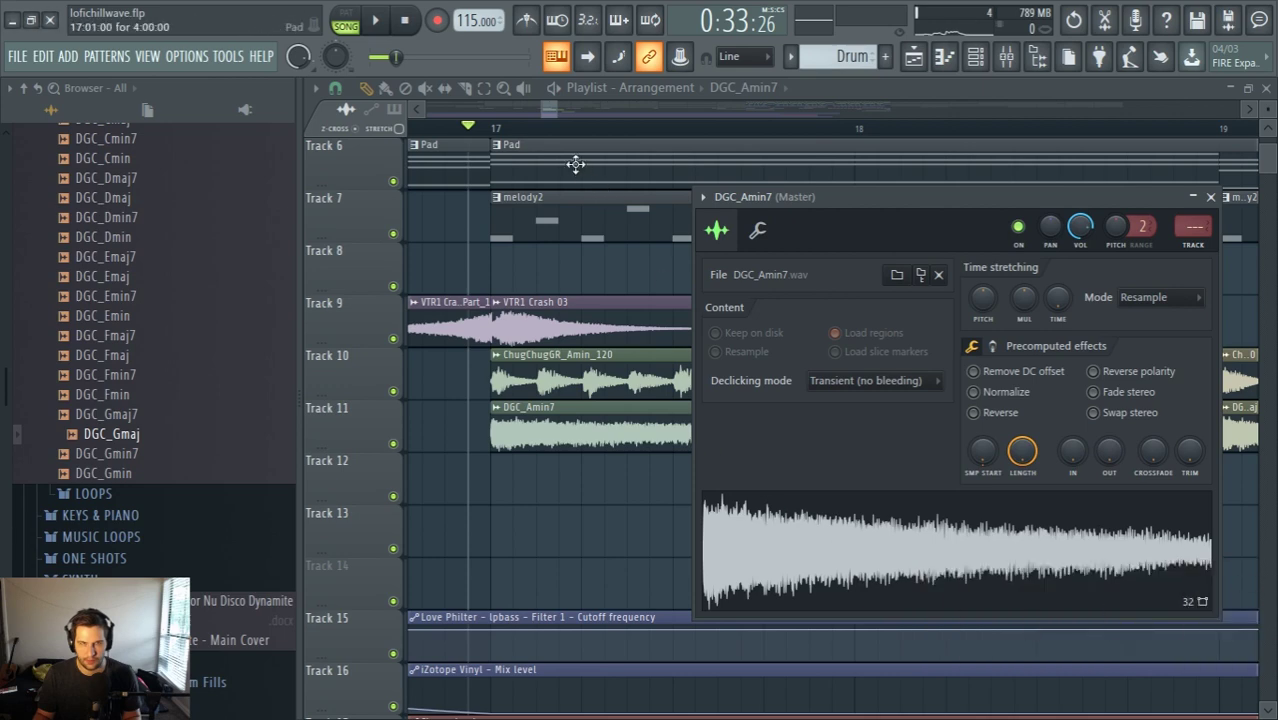
click(551, 108)
Mute Track 10 and play the arrangement from just before bar 17
scroll(533, 506, down, 3)
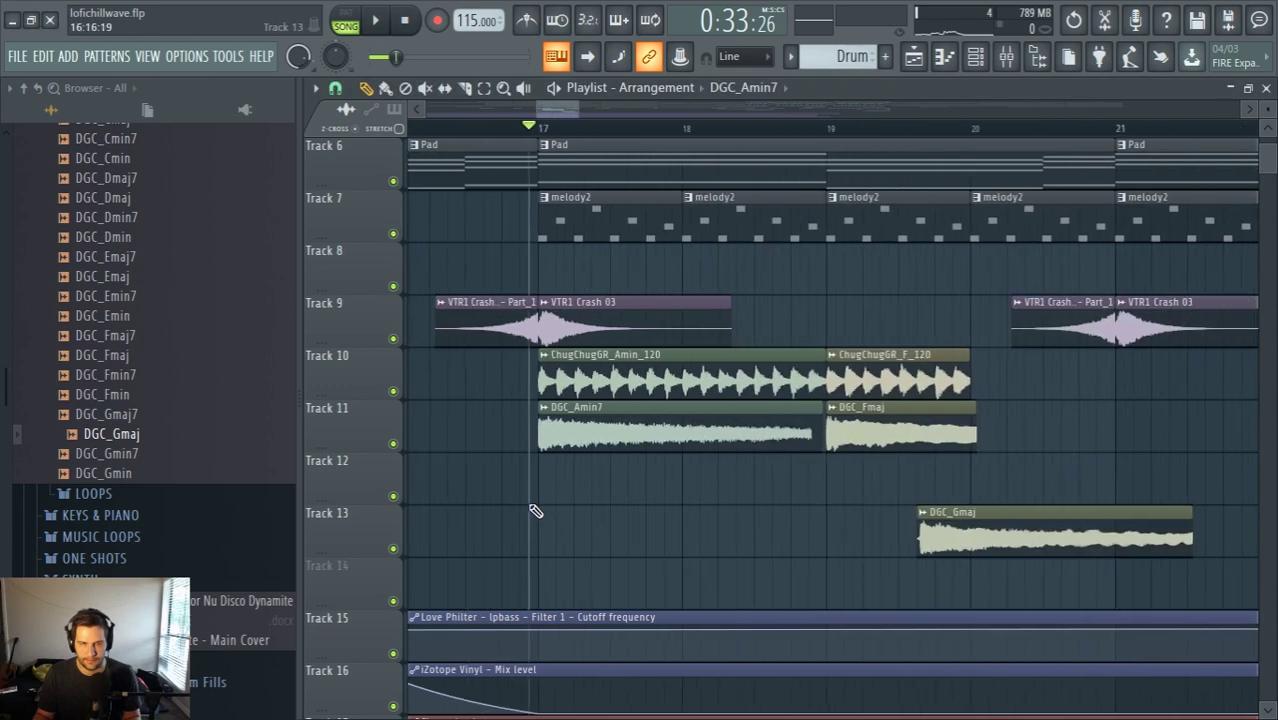
click(393, 391)
key(space)
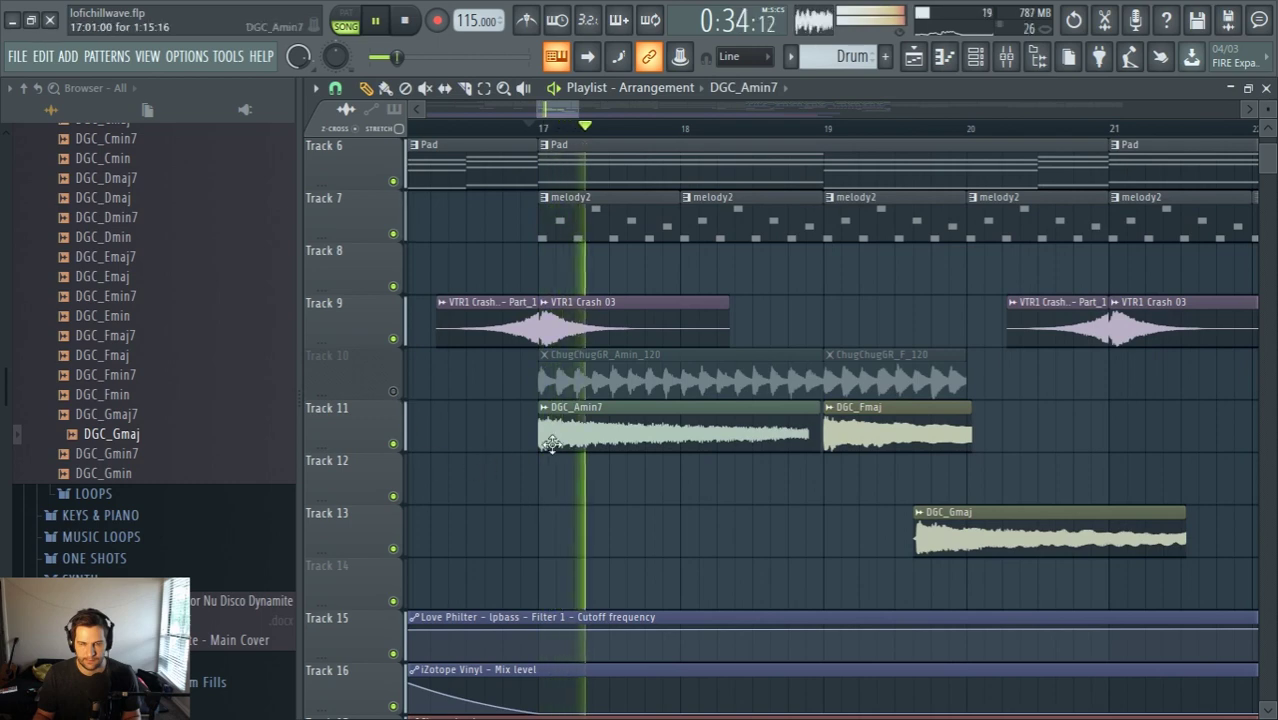
Route the DGC_Amin7 channel to mixer insert 26, stop playback and return to the playlist
double_click(600, 432)
key(F9)
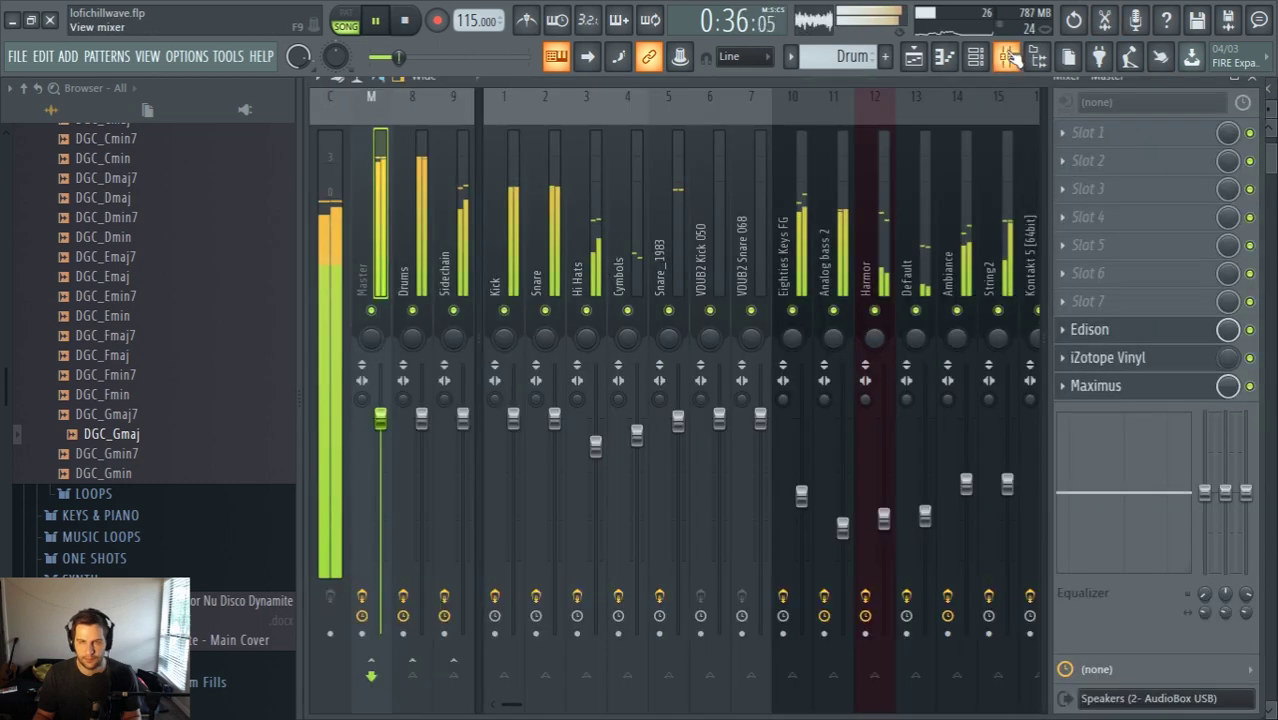
scroll(800, 258, down, 5)
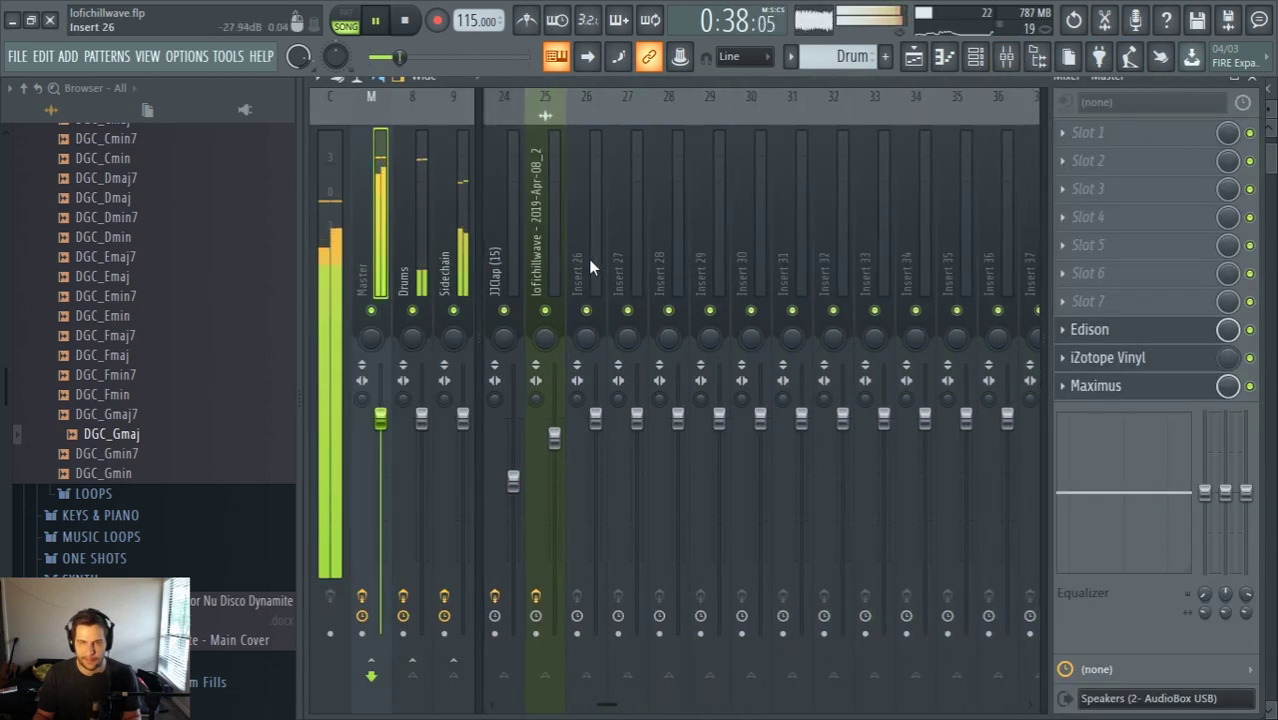
click(588, 273)
right_click(588, 273)
mouse_move(700, 243)
click(850, 246)
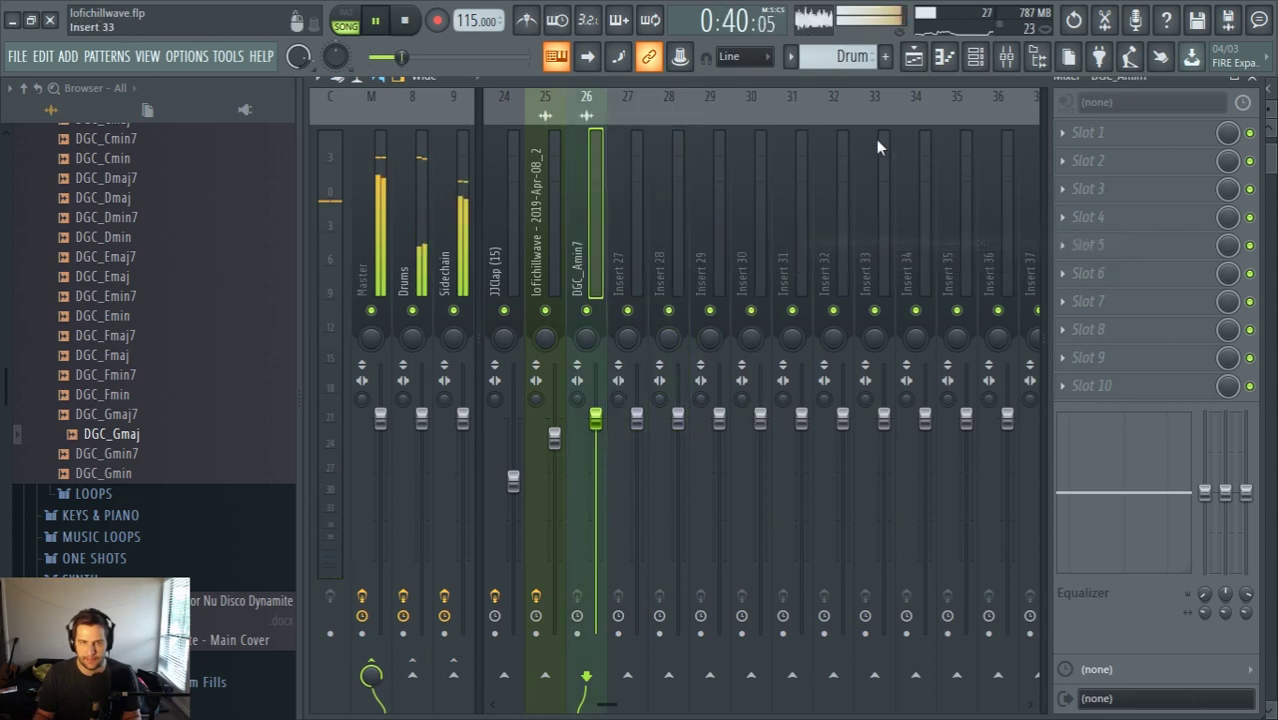
key(space)
click(913, 56)
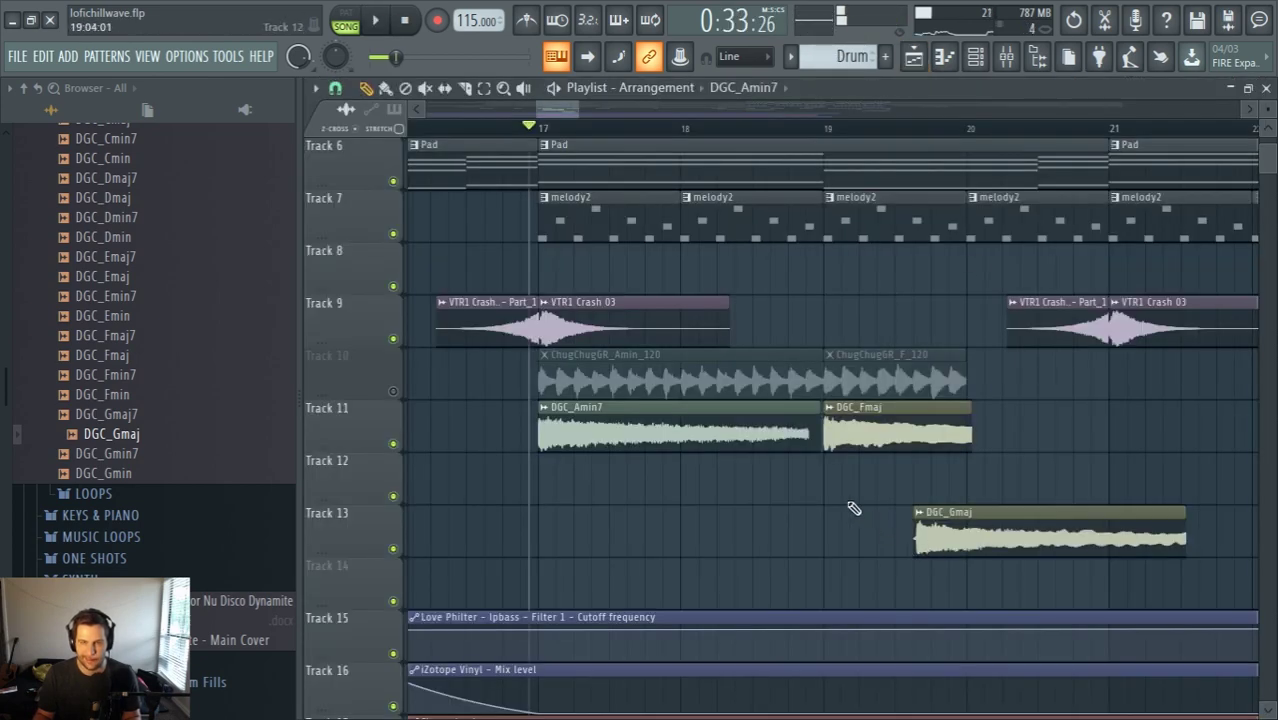
Trim the DGC_Fmaj clip to end at bar 20 and move the DGC_Gmaj clip right behind it on Track 11
scroll(1024, 468, up, 2)
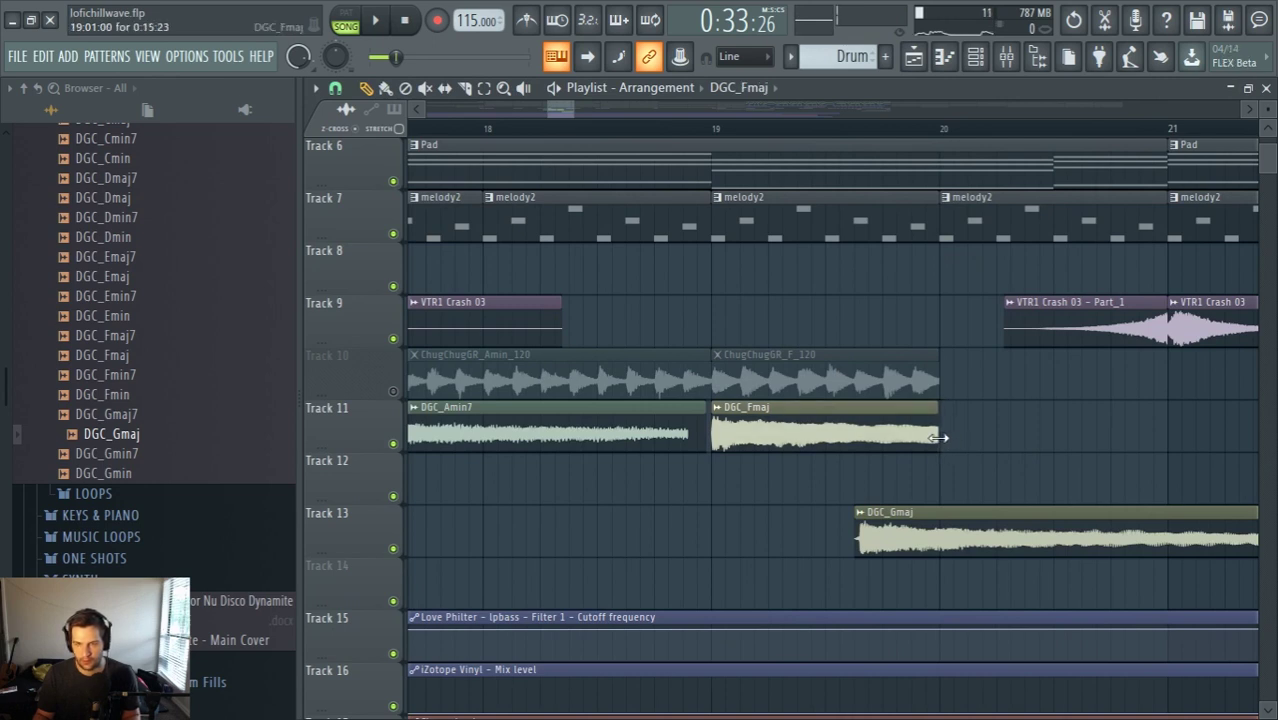
scroll(928, 506, down, 3)
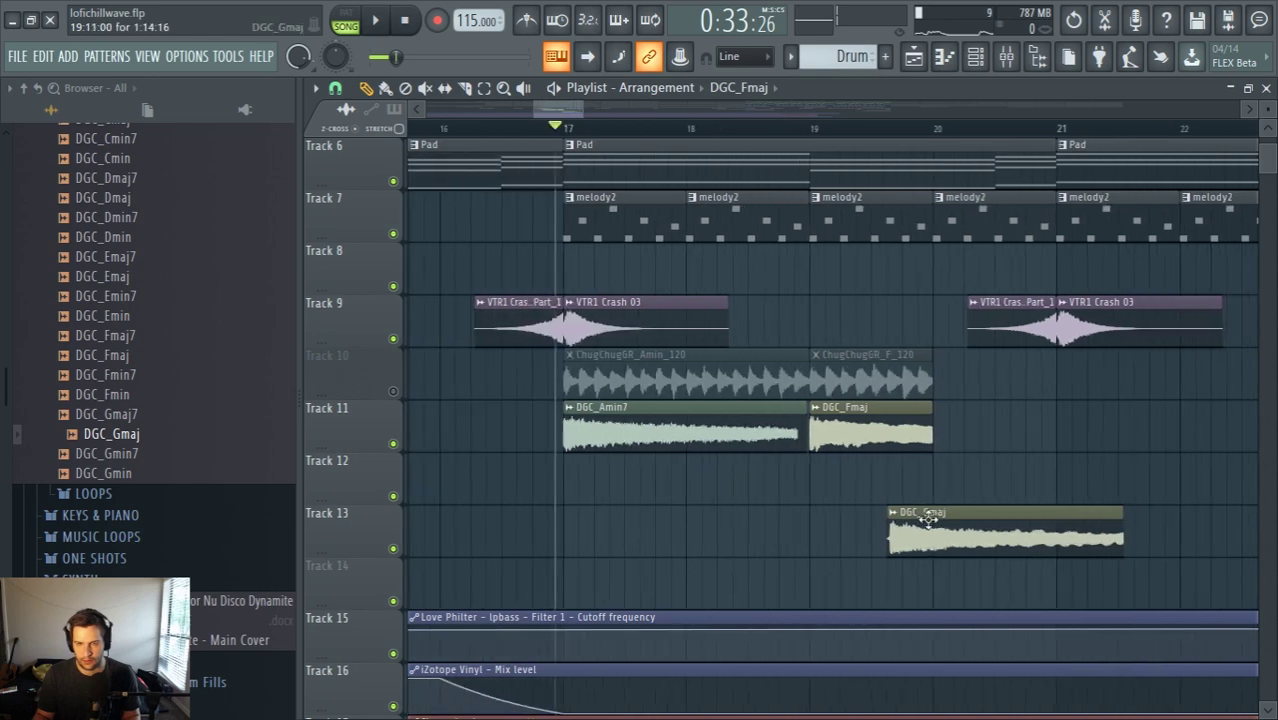
drag(945, 520, 1004, 424)
Set the DGC_Gmaj clip's sample start to 1 % to cut its lead-in and close its settings
scroll(998, 427, up, 5)
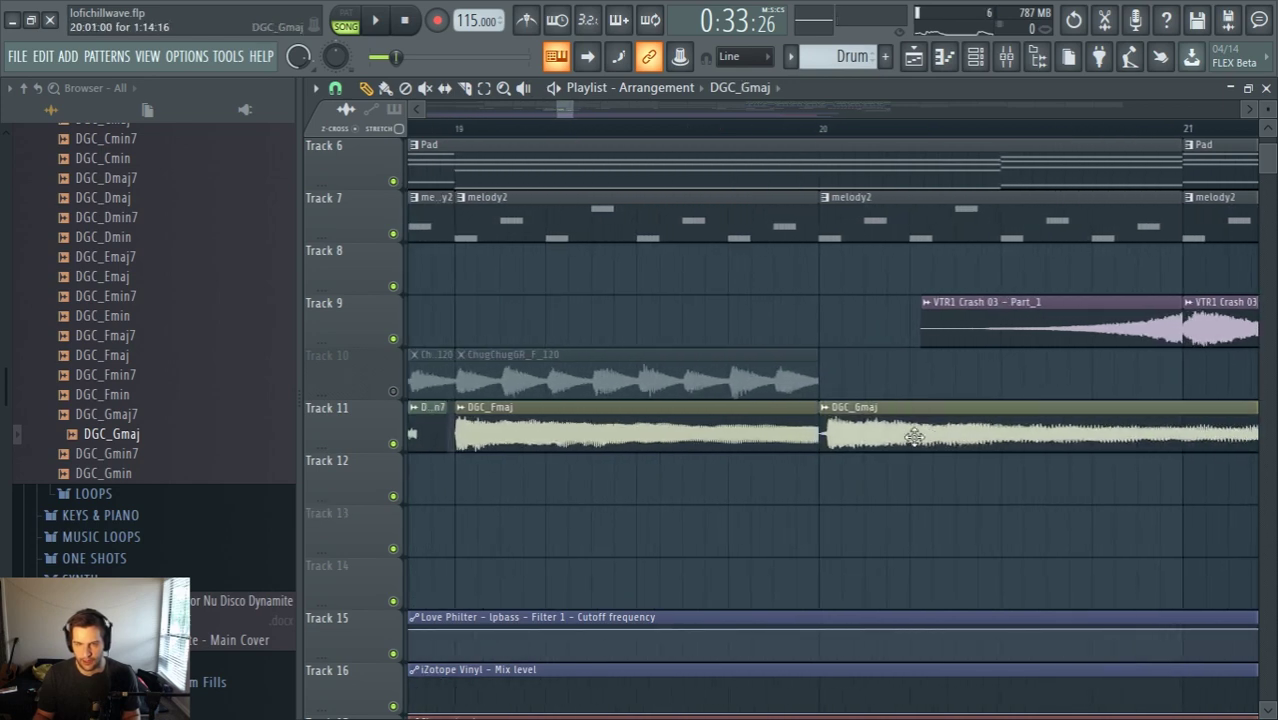
double_click(878, 434)
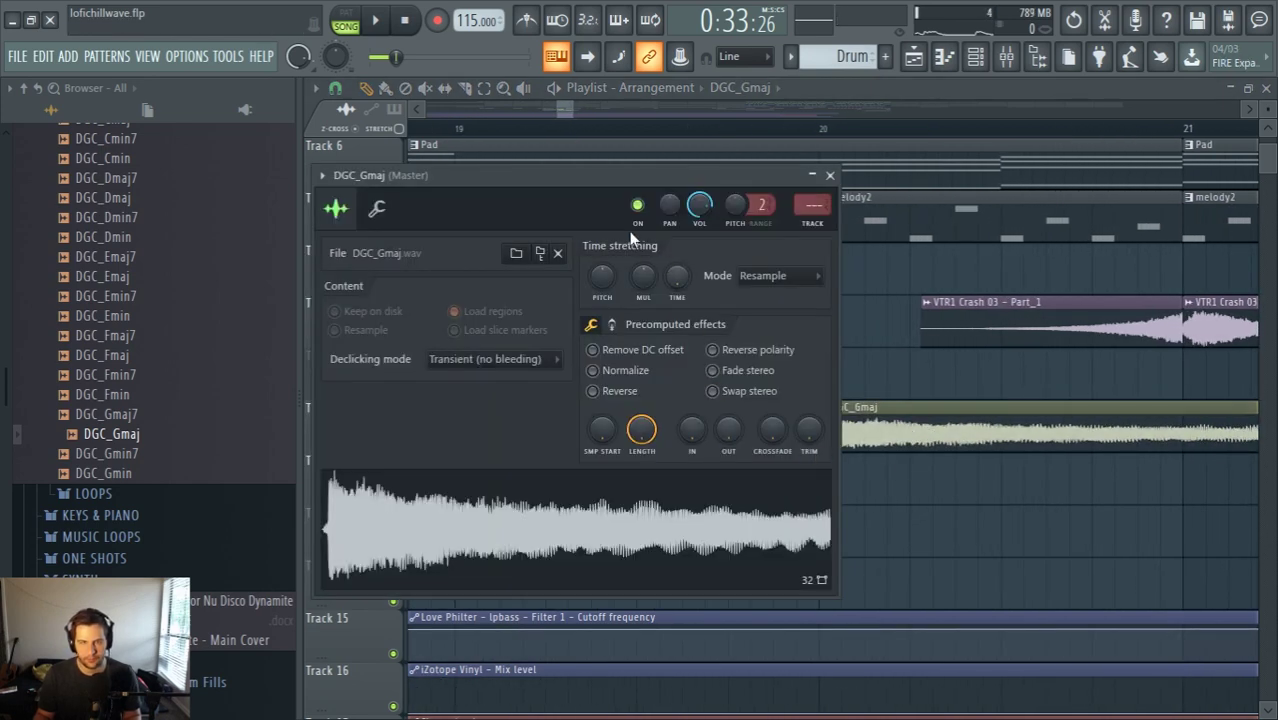
drag(602, 179, 557, 179)
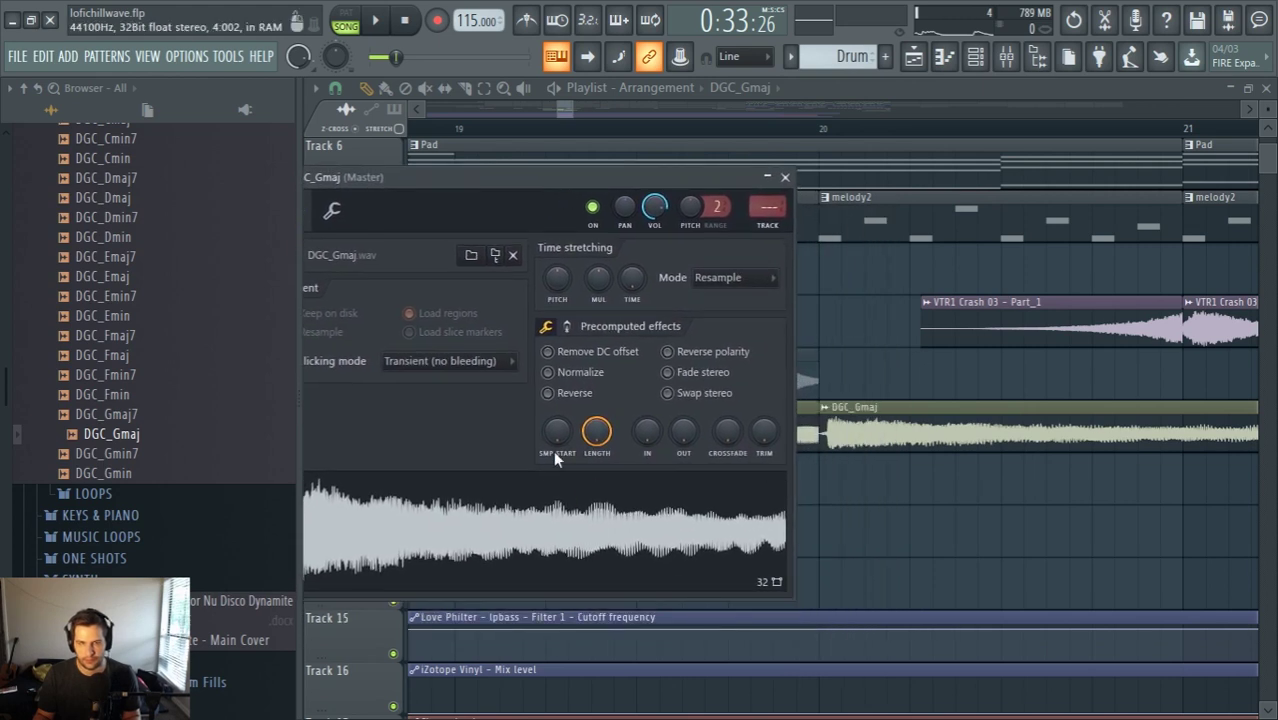
drag(557, 430, 557, 425)
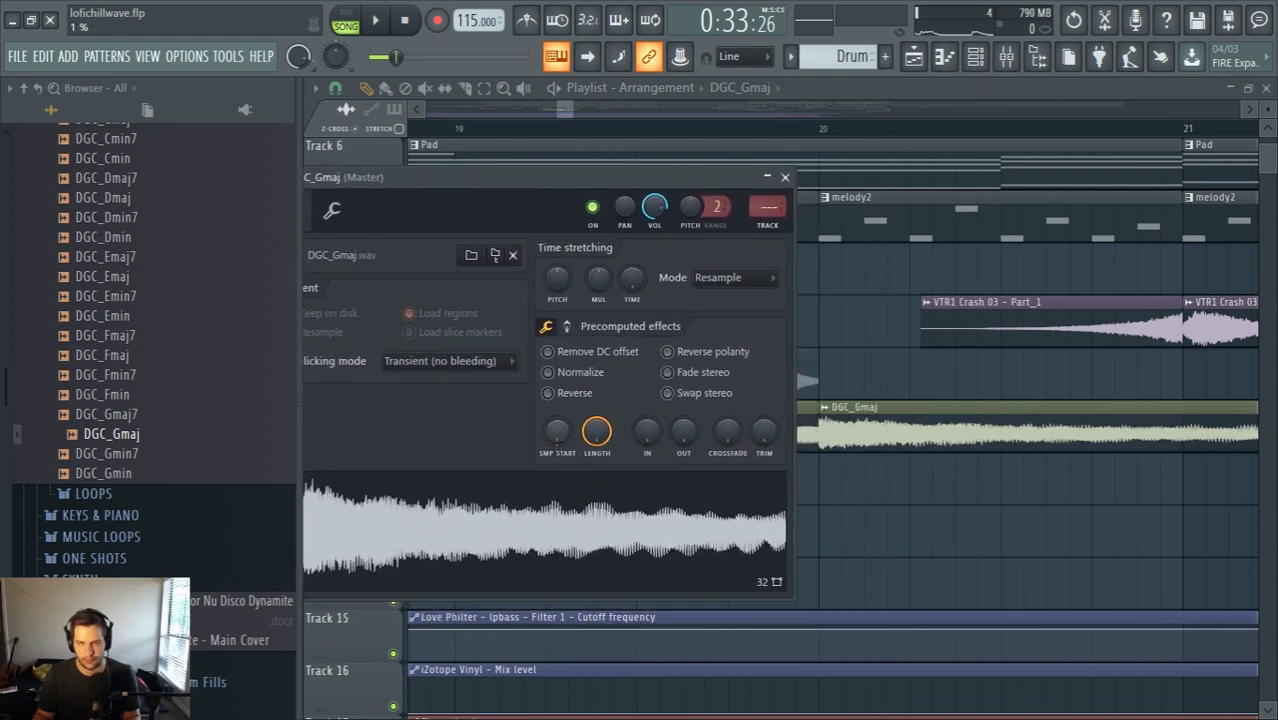
click(787, 178)
Shorten the DGC_Gmaj clip on Track 11 so that it ends exactly at bar 21
scroll(801, 655, down, 5)
scroll(925, 433, up, 3)
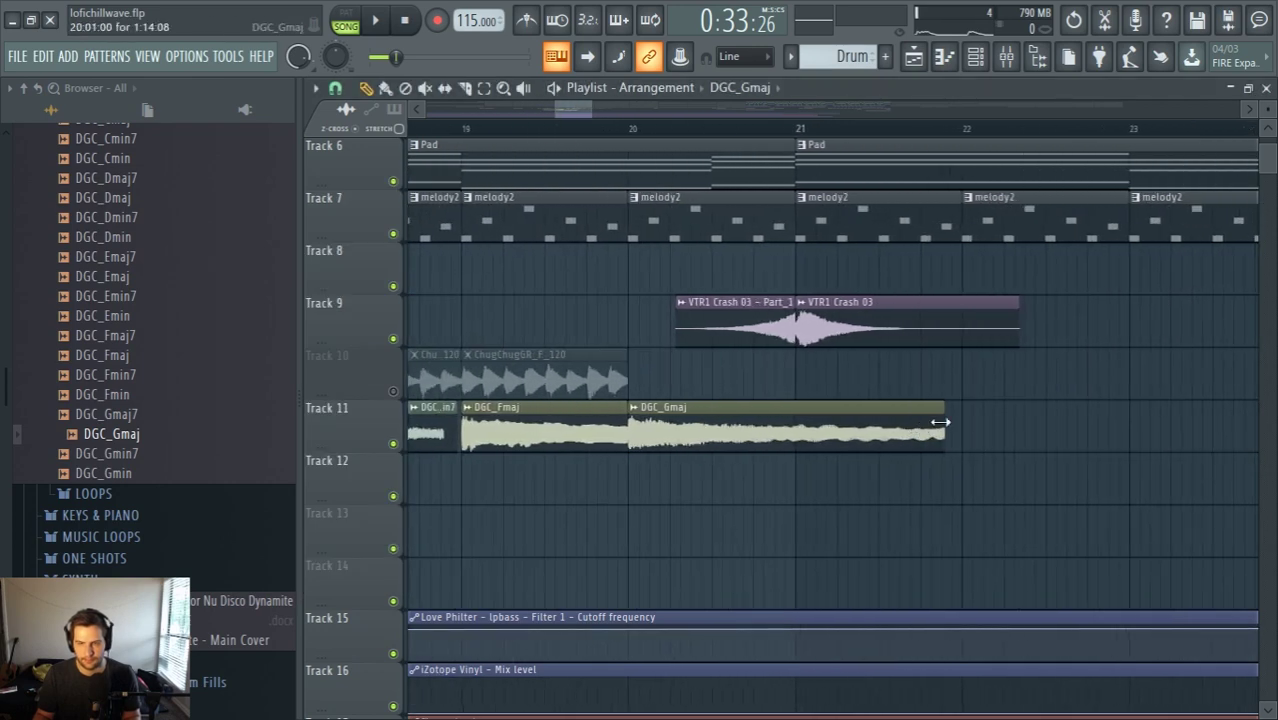
drag(940, 422, 800, 430)
scroll(788, 430, up, 3)
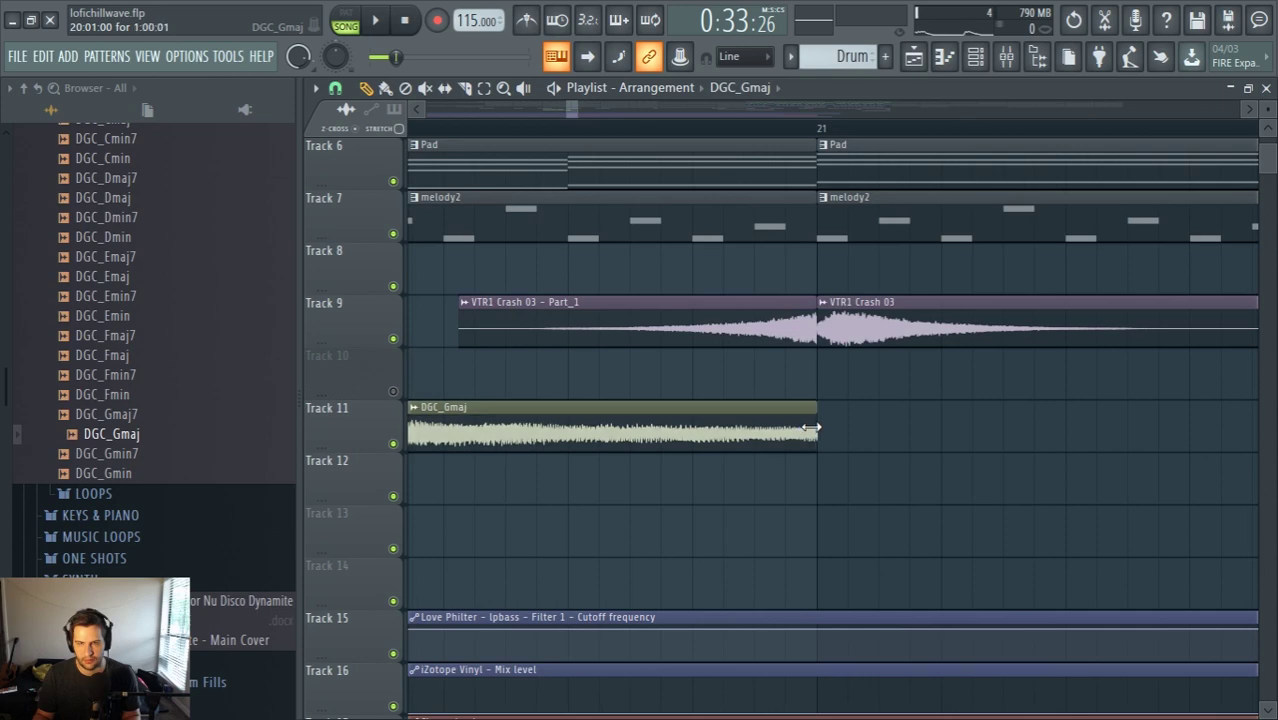
scroll(810, 430, up, 2)
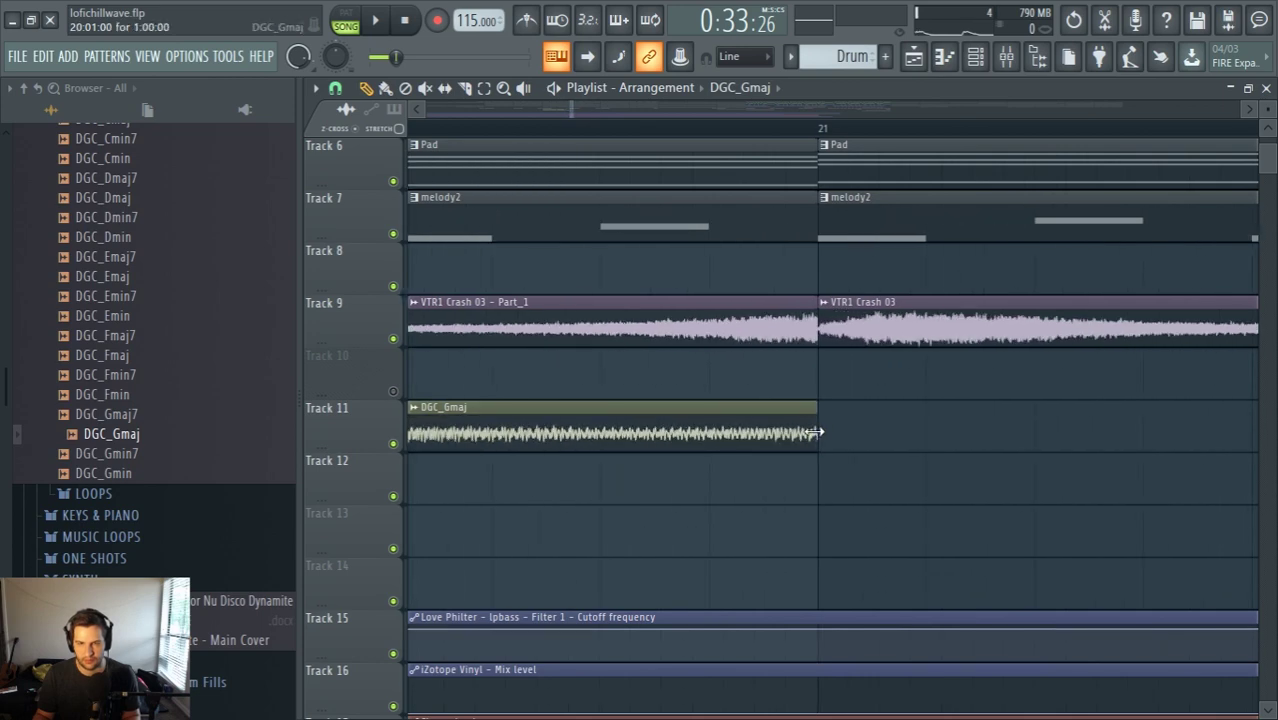
Examine where the DGC_Amin7 clip ends and which mixer track its channel is routed to
scroll(812, 430, down, 5)
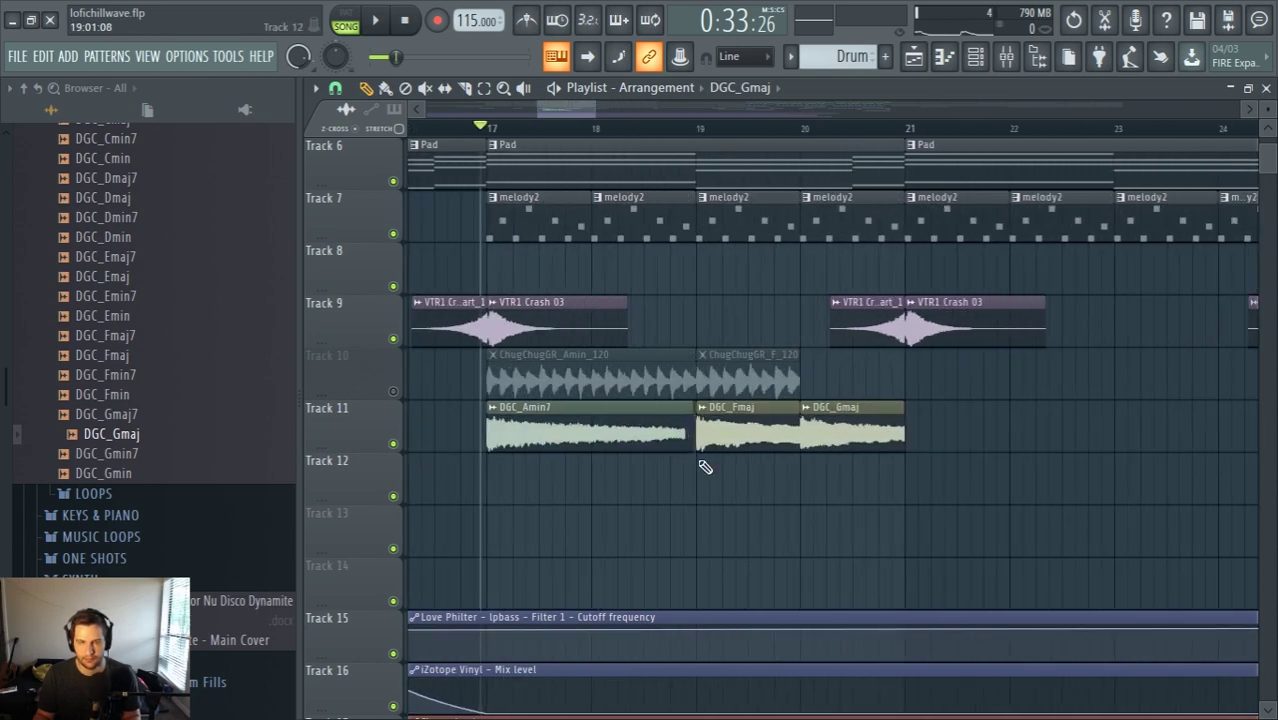
scroll(713, 440, up, 4)
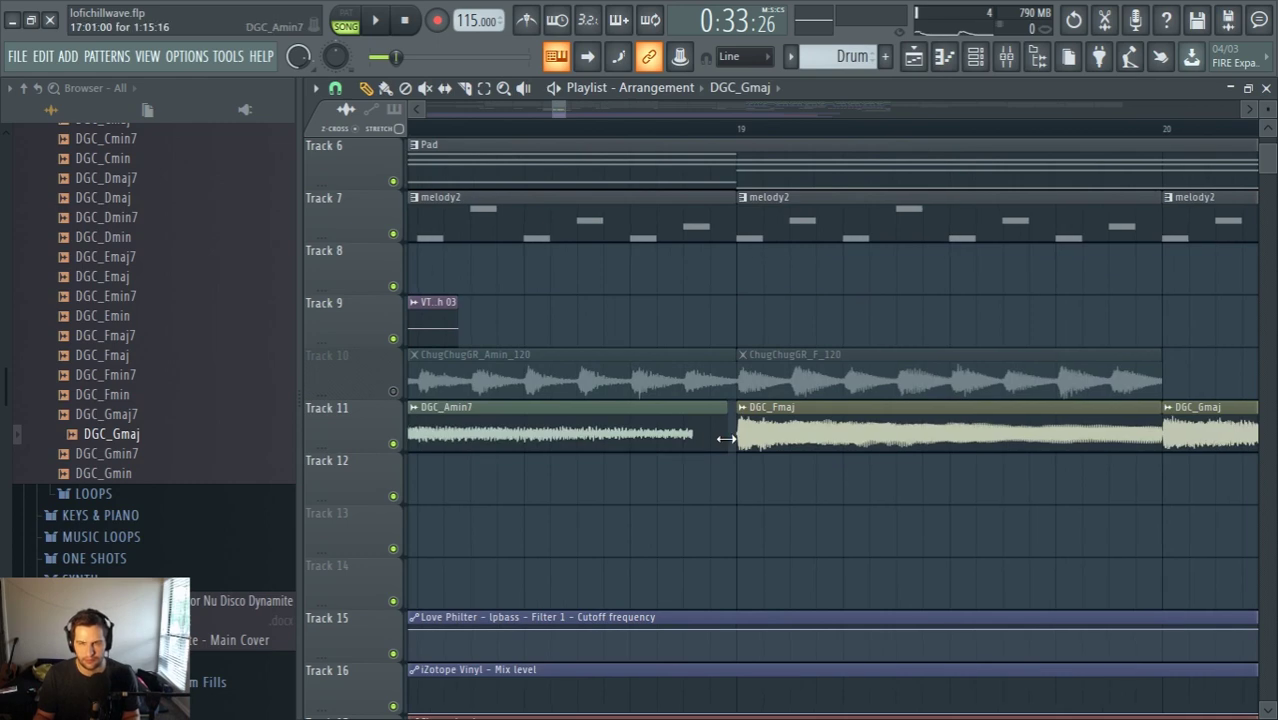
scroll(725, 438, down, 5)
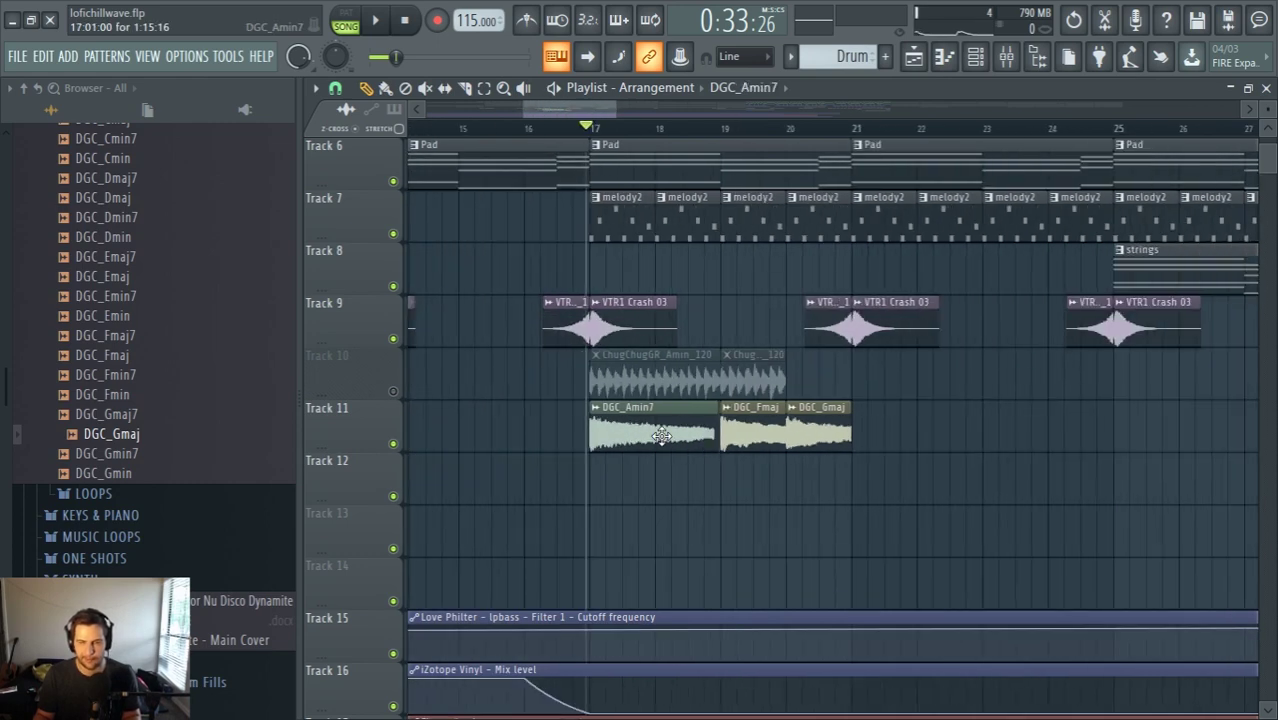
double_click(661, 436)
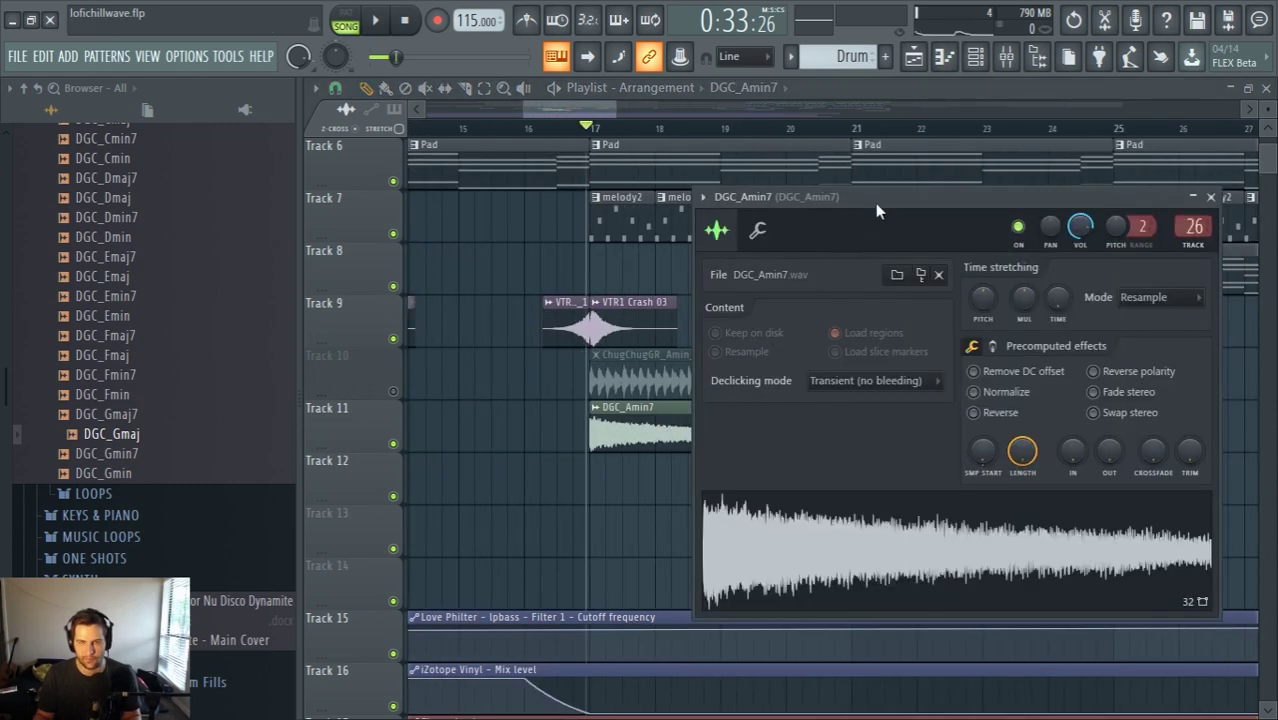
click(985, 58)
click(978, 57)
click(1006, 57)
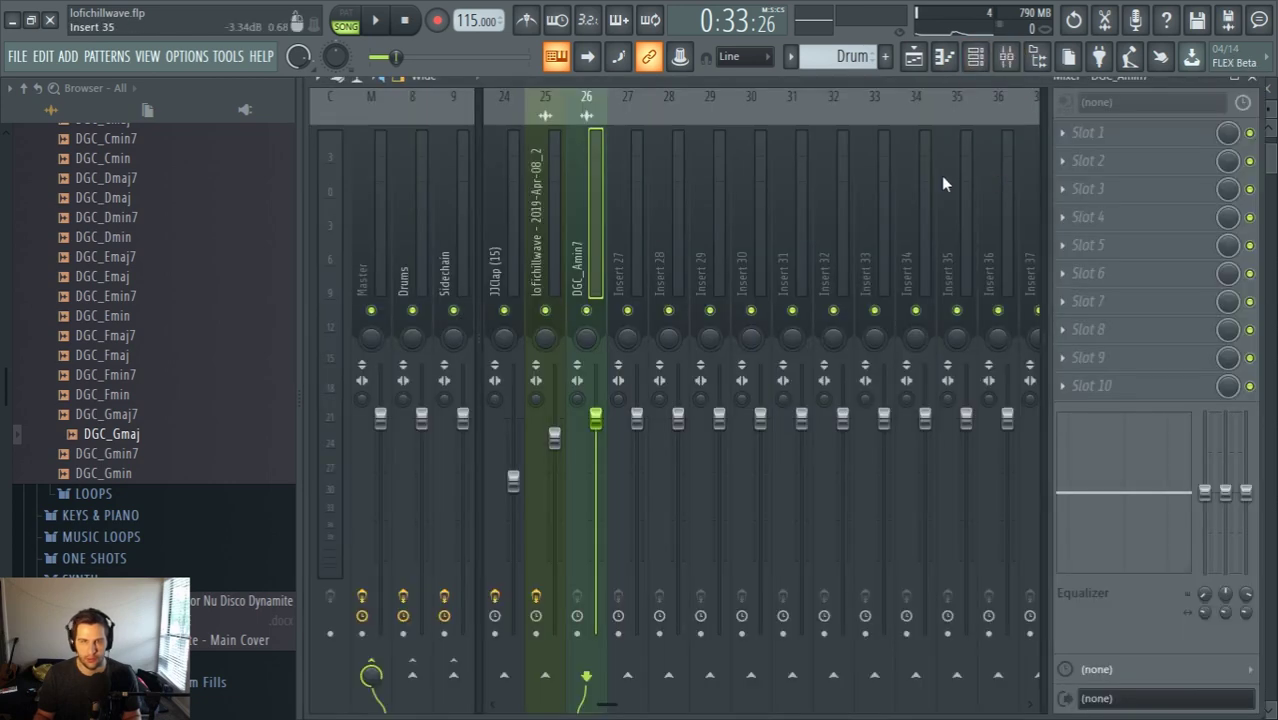
click(915, 58)
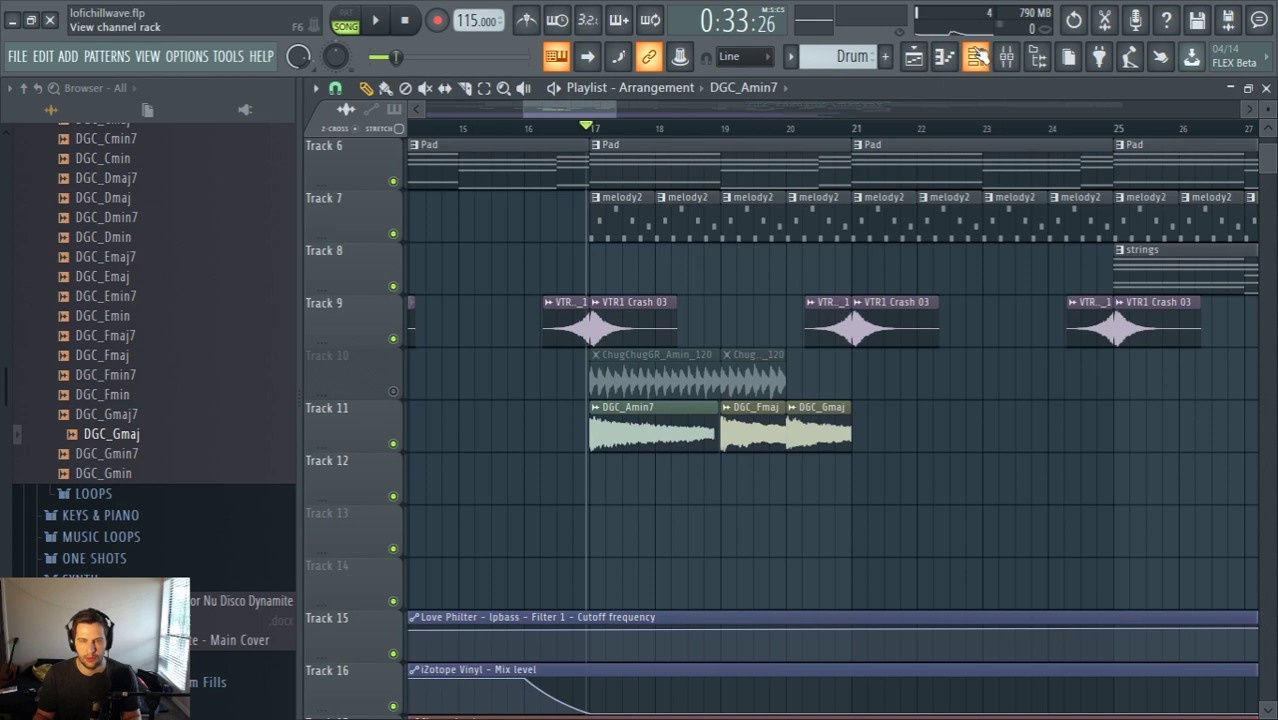
Select the ChugChugGR and DGC guitar channels in the channel rack and route them all to mixer insert 27
click(978, 57)
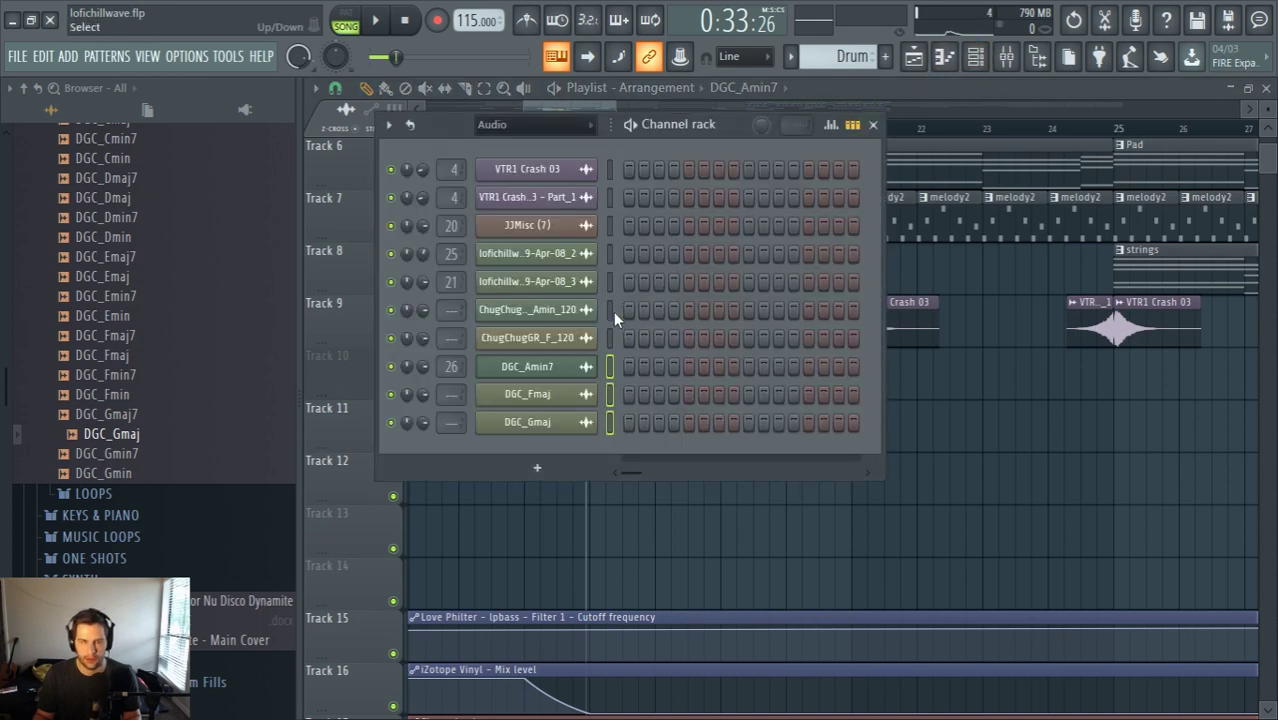
click(1006, 57)
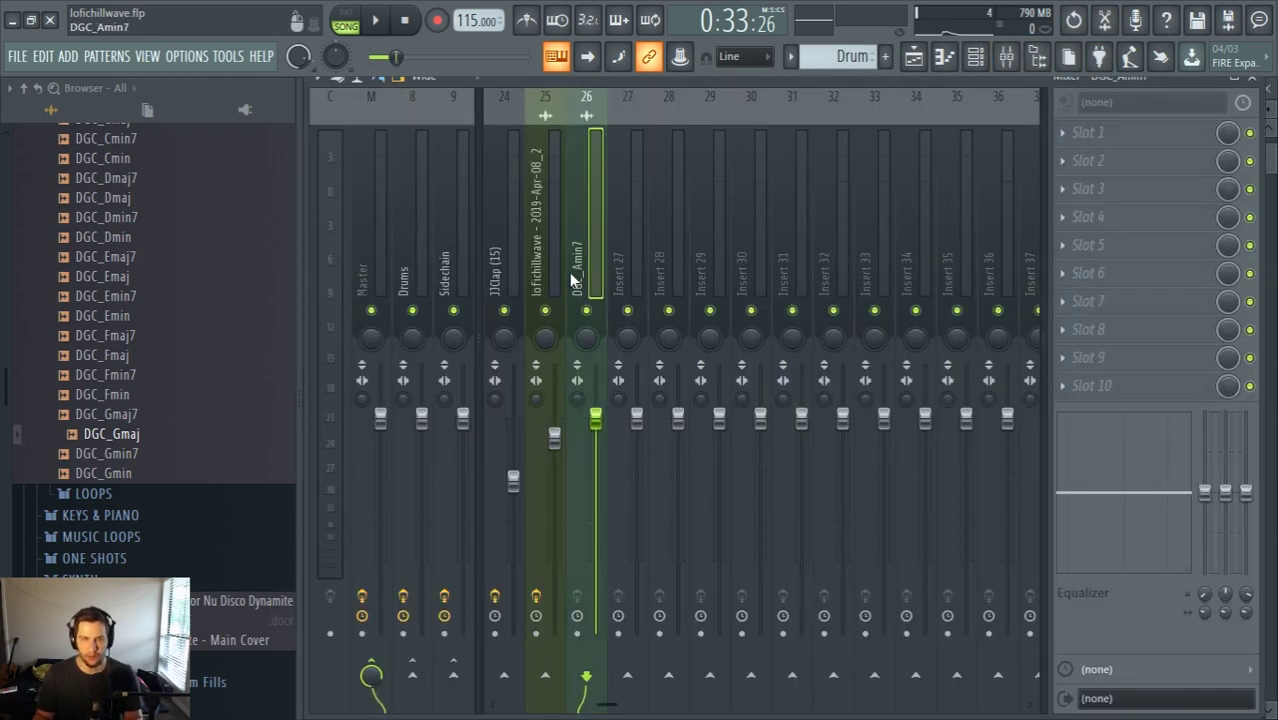
scroll(595, 282, up, 3)
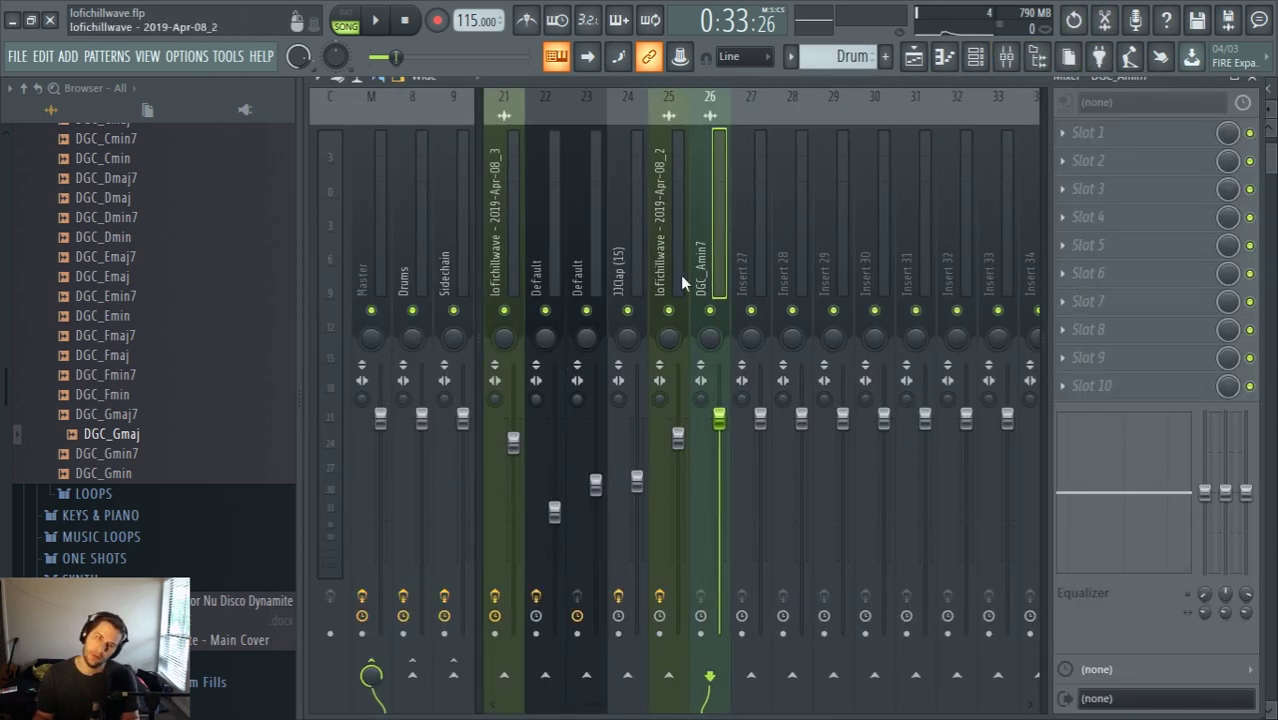
right_click(744, 265)
mouse_move(828, 241)
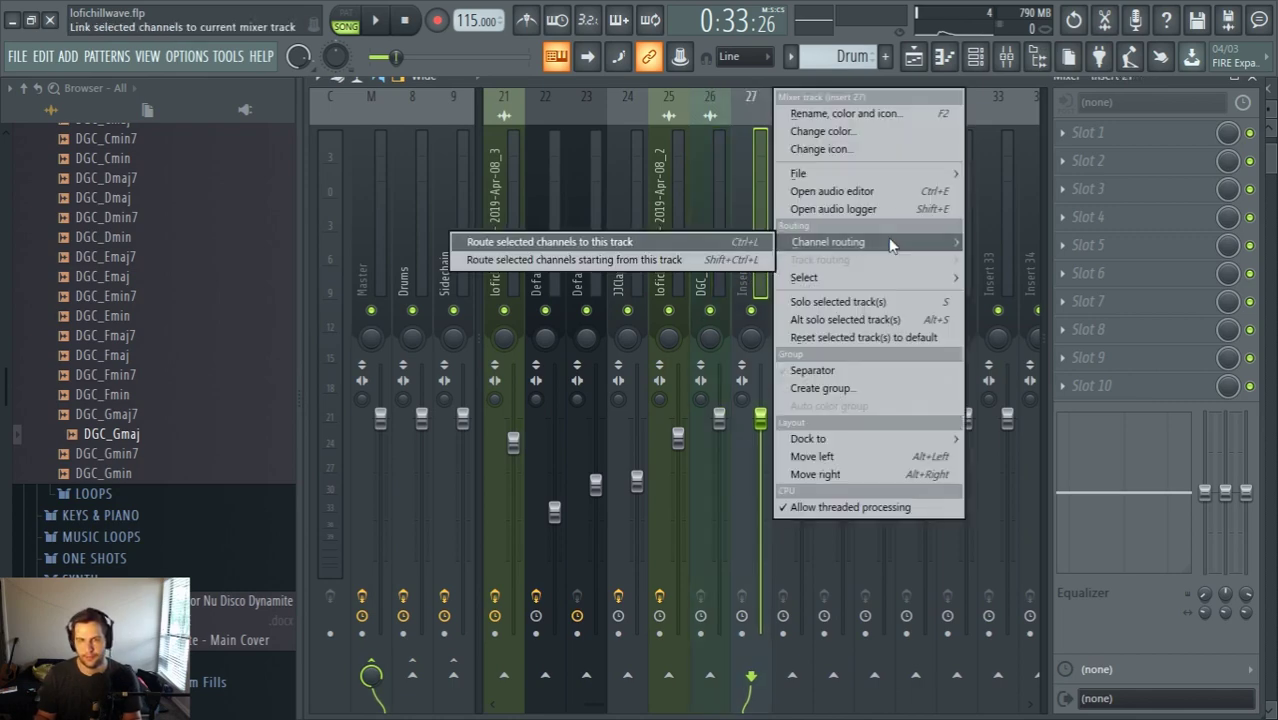
click(707, 259)
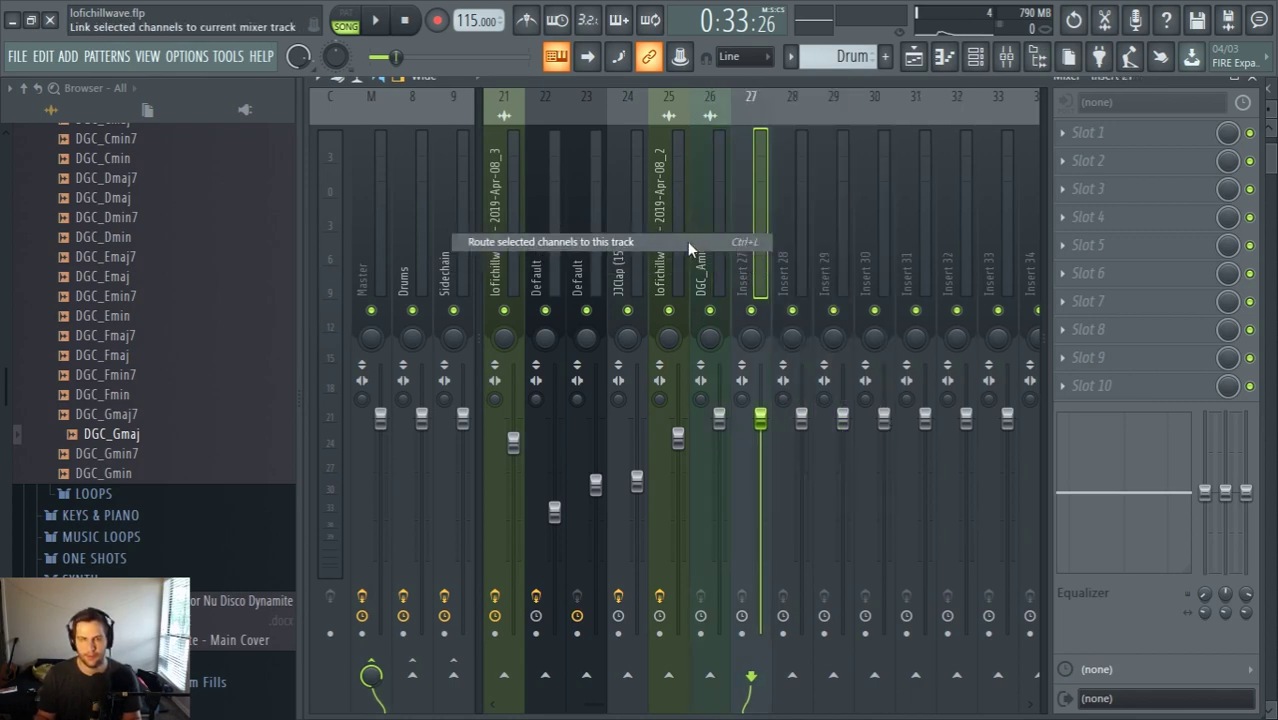
Play the arrangement while lowering the volume of the guitars' mixer insert 27, and return to the playlist with playback stopped
click(914, 57)
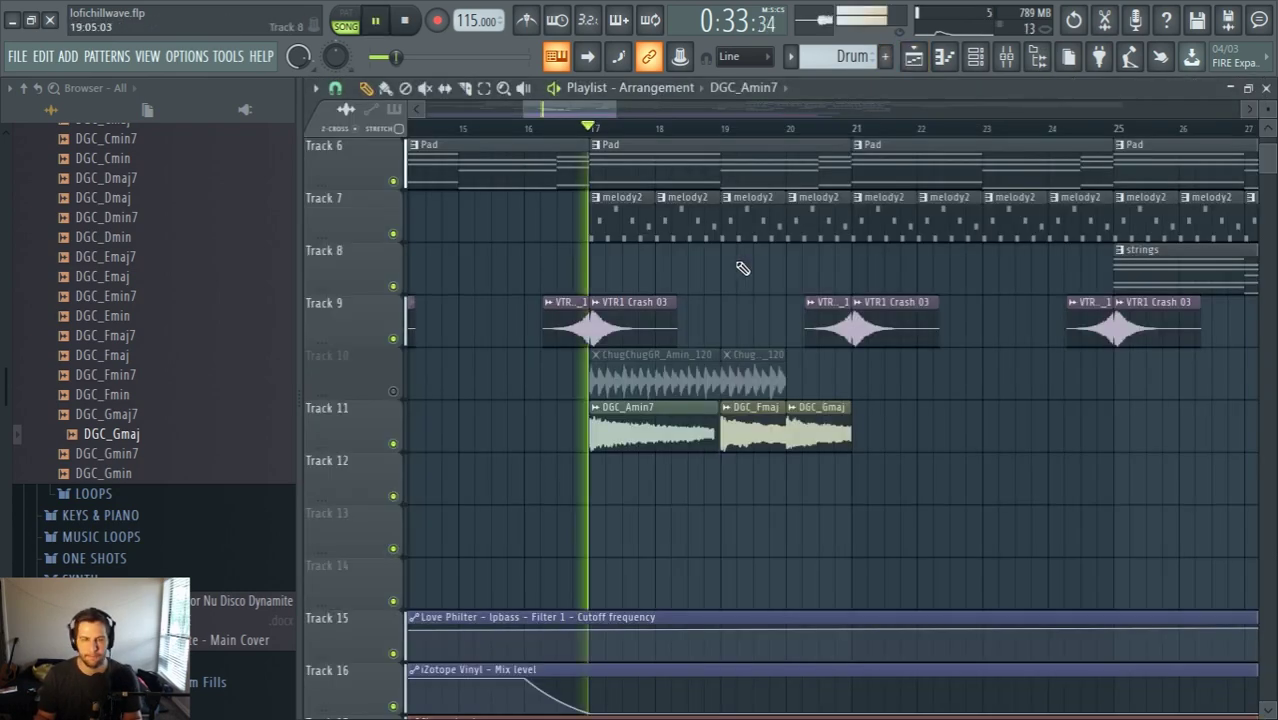
click(1009, 62)
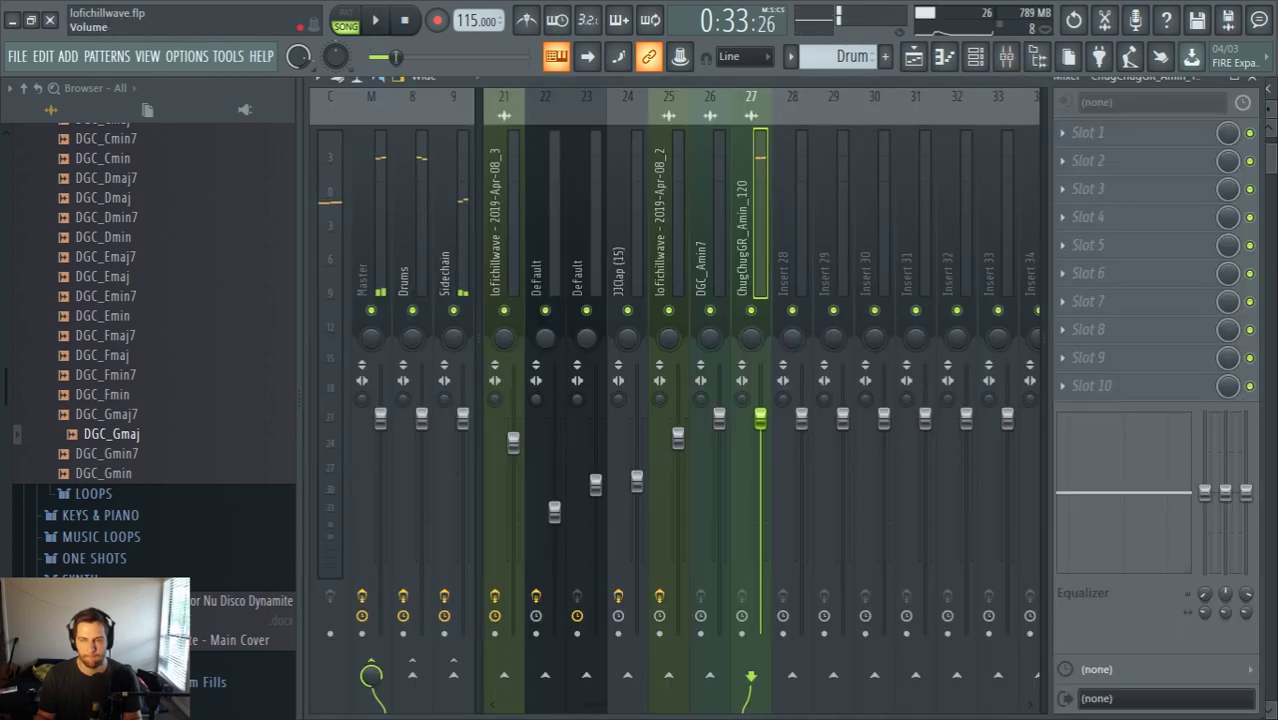
key(space)
drag(760, 483, 760, 496)
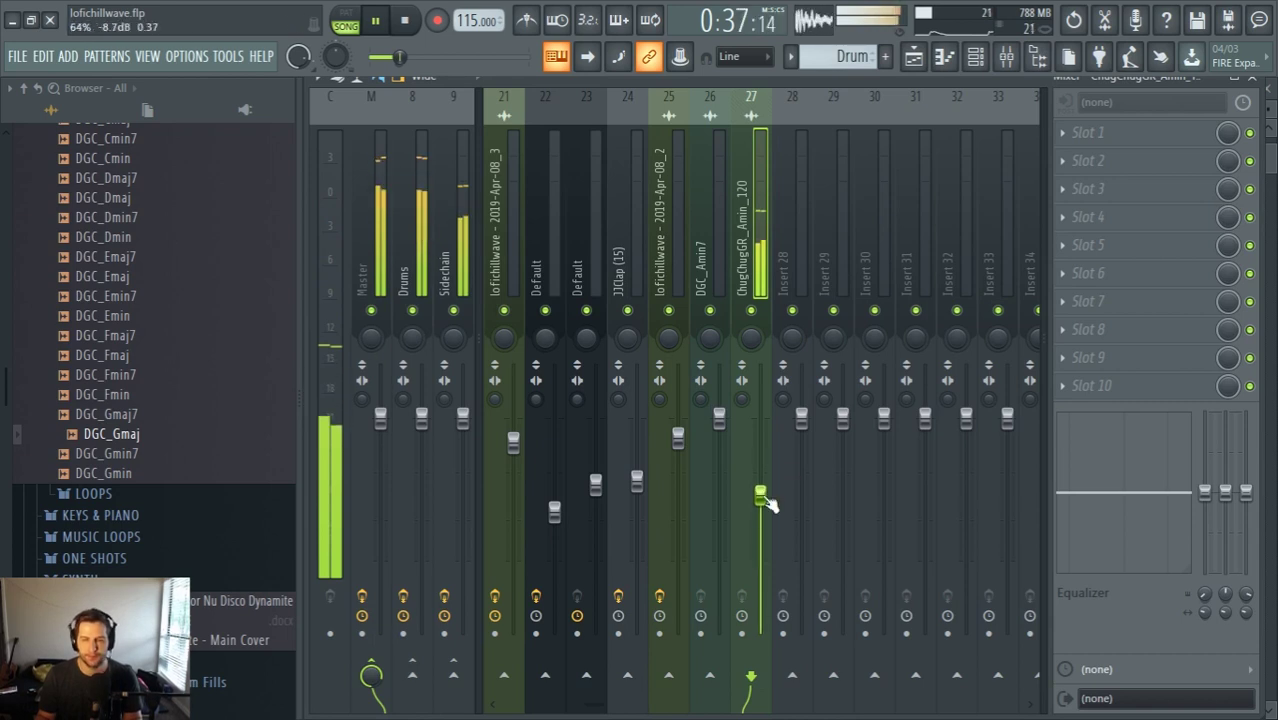
drag(766, 495, 766, 510)
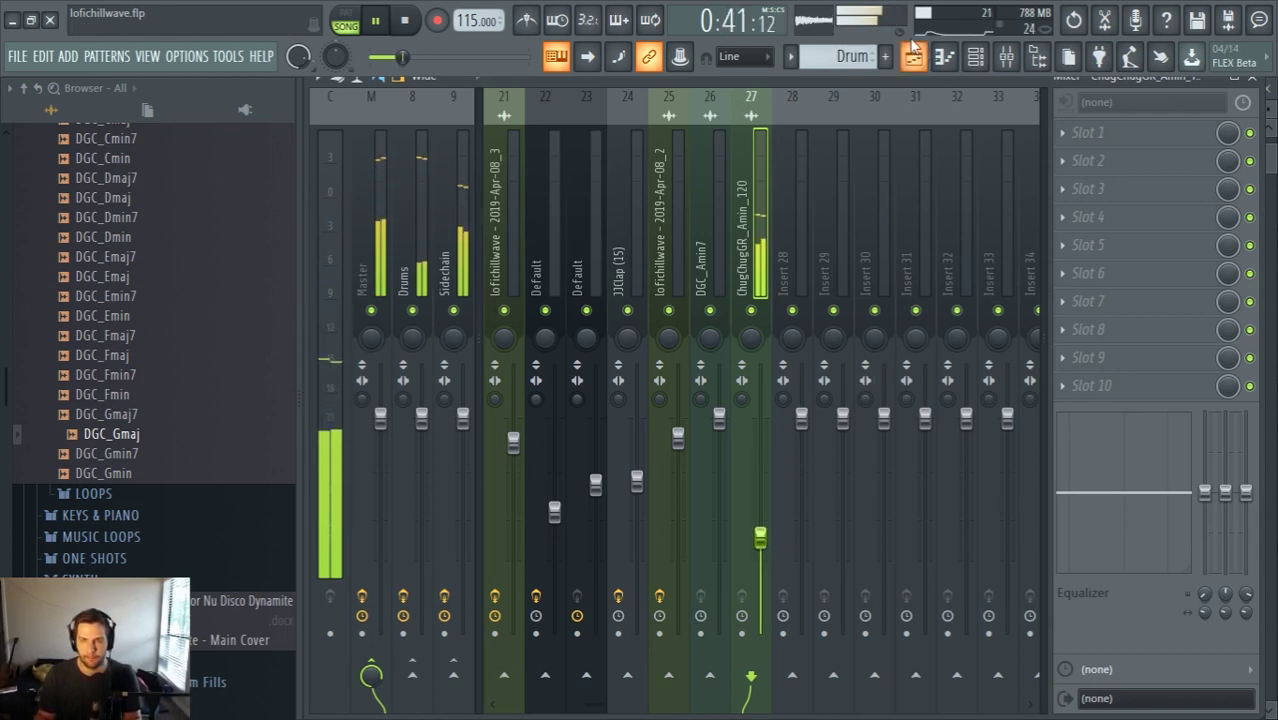
click(914, 58)
key(space)
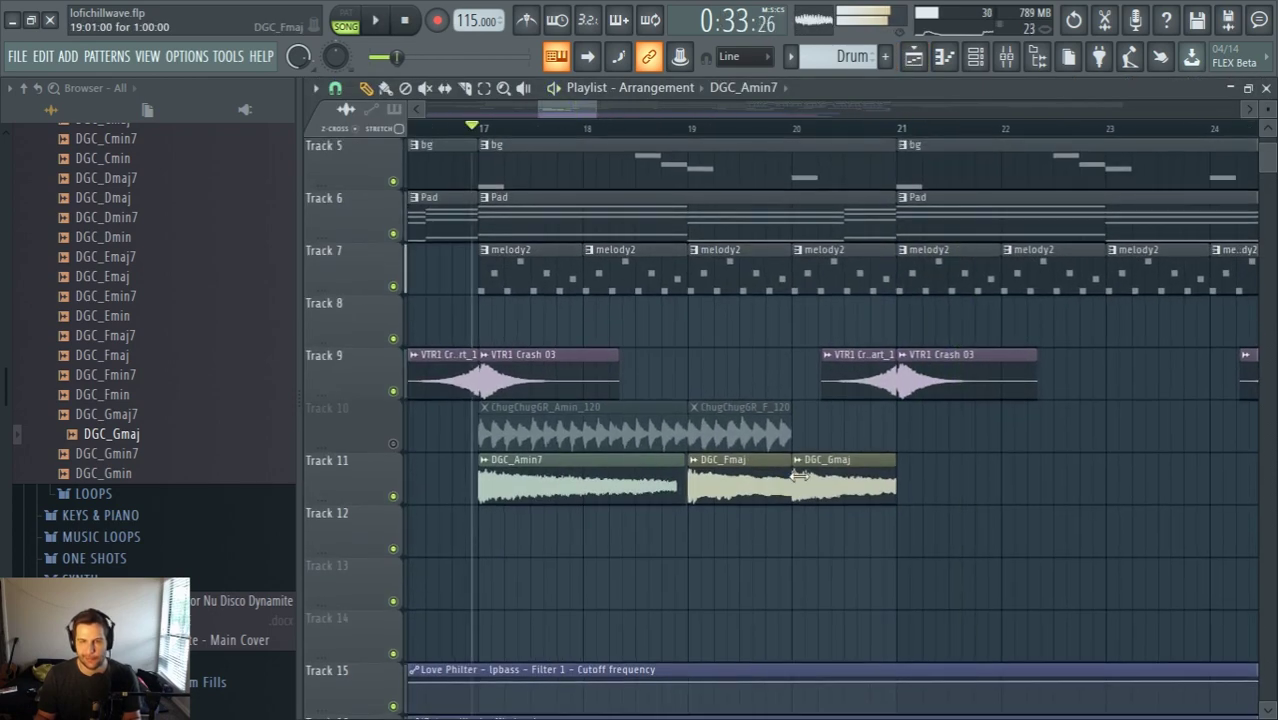
Duplicate the DGC_Amin7, DGC_Fmaj and DGC_Gmaj clips on Track 11 so the copies start at bar 21, and deselect them
drag(914, 452, 598, 548)
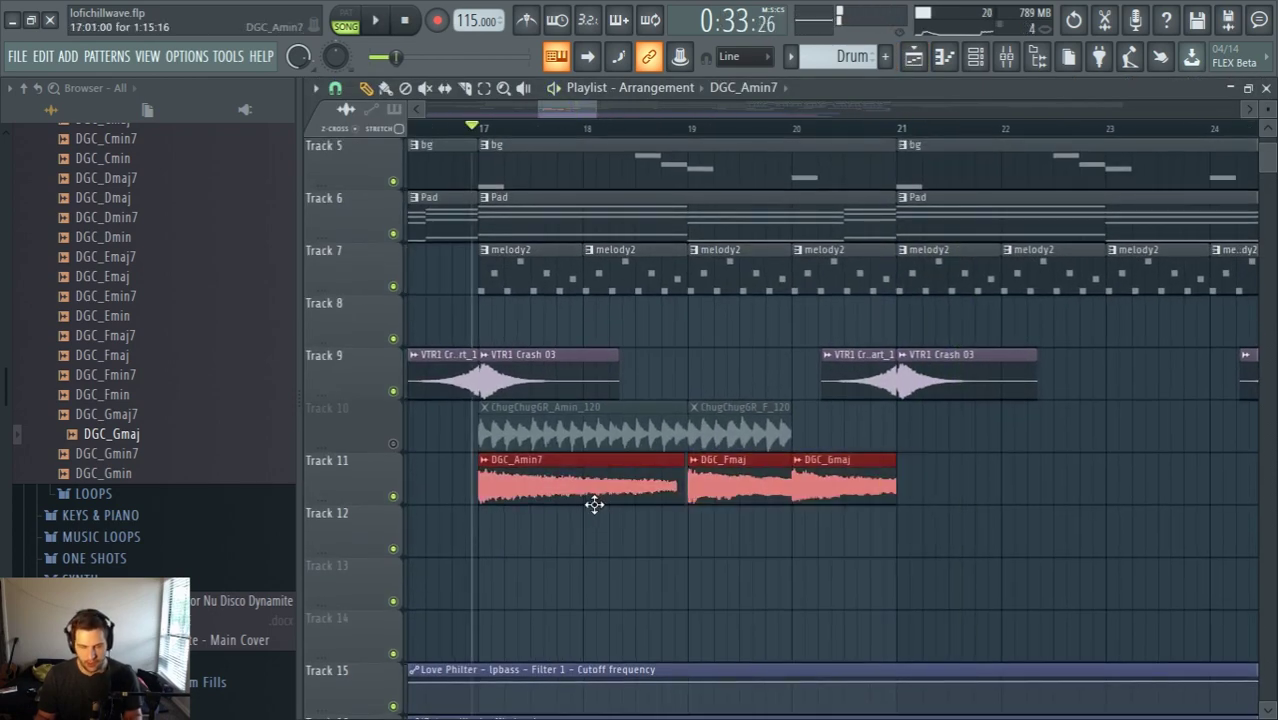
key(ctrl+b)
scroll(787, 505, up, 5)
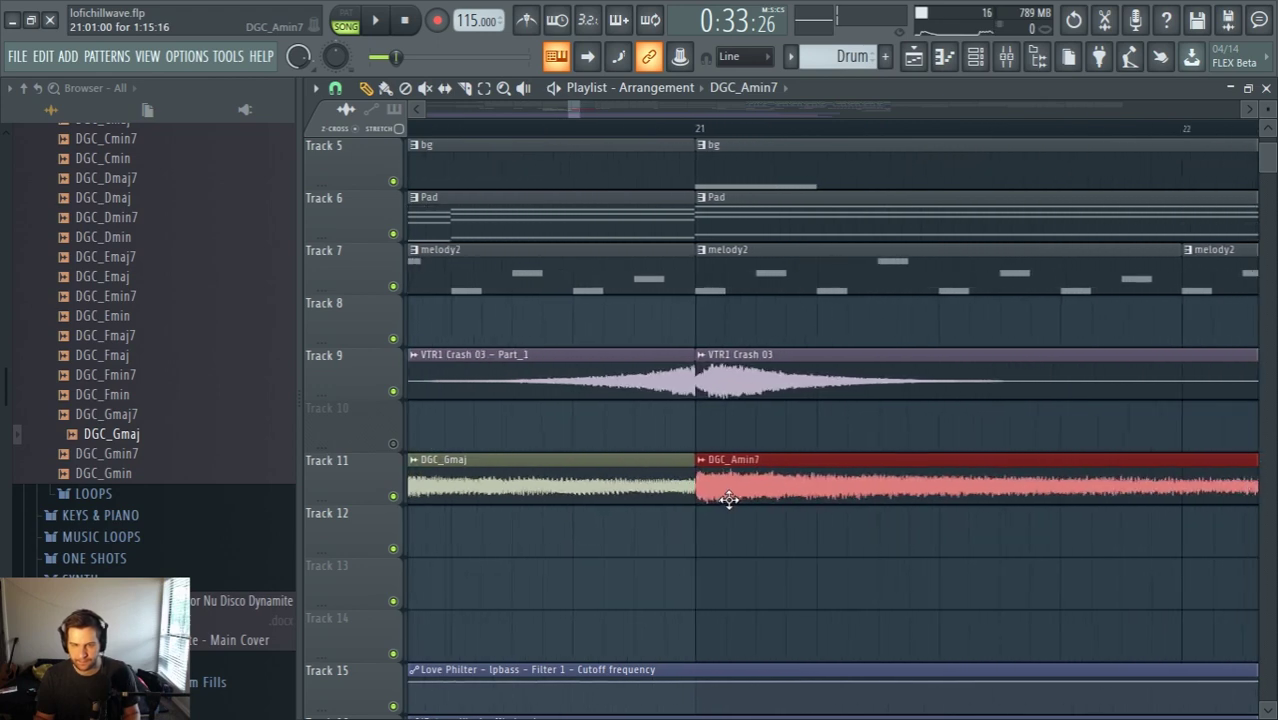
scroll(700, 502, down, 6)
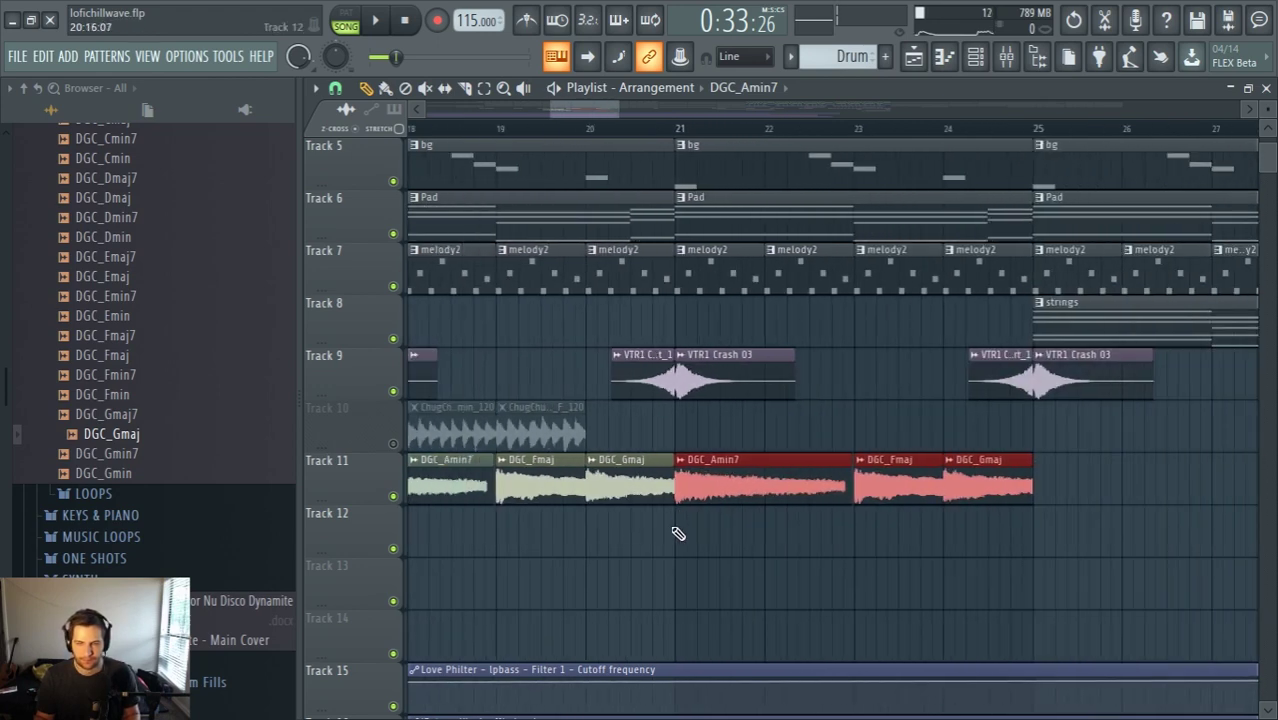
ctrl+click(675, 532)
Unmute Track 10 to play its riffs with the arrangement, and solo the track with playback stopped
scroll(617, 530, down, 5)
scroll(430, 475, up, 3)
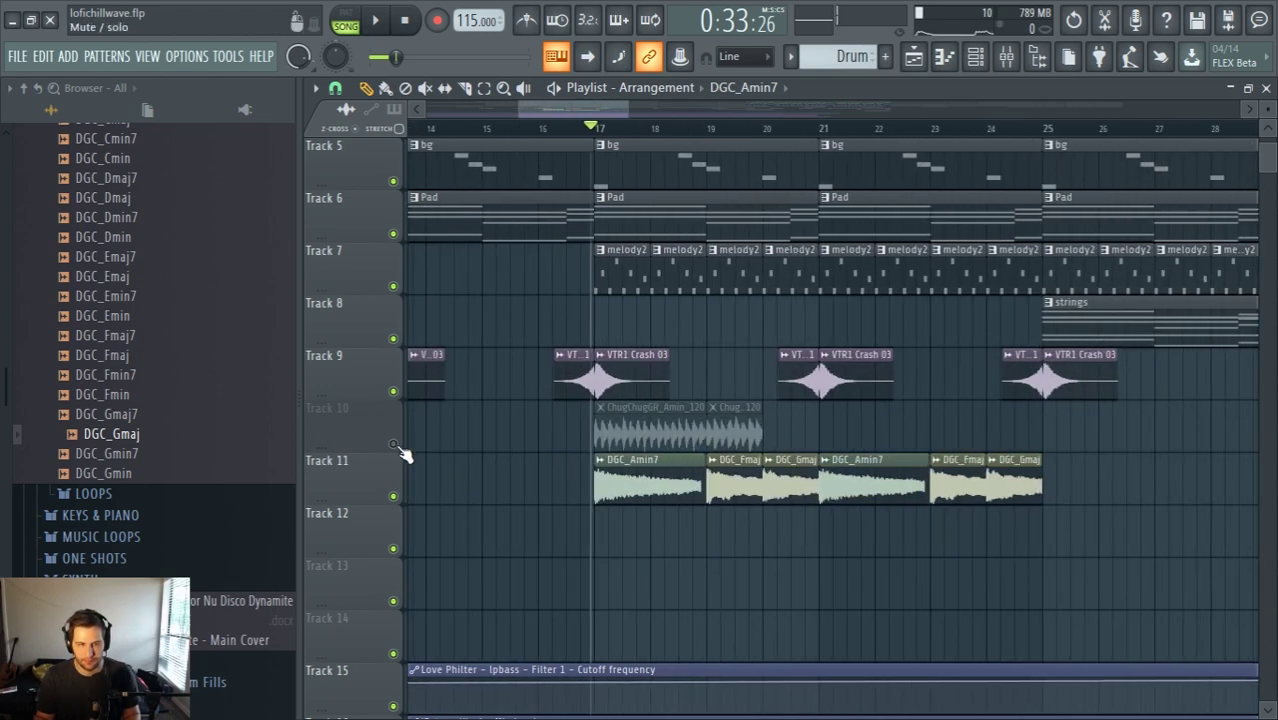
click(393, 444)
key(space)
scroll(676, 540, up, 3)
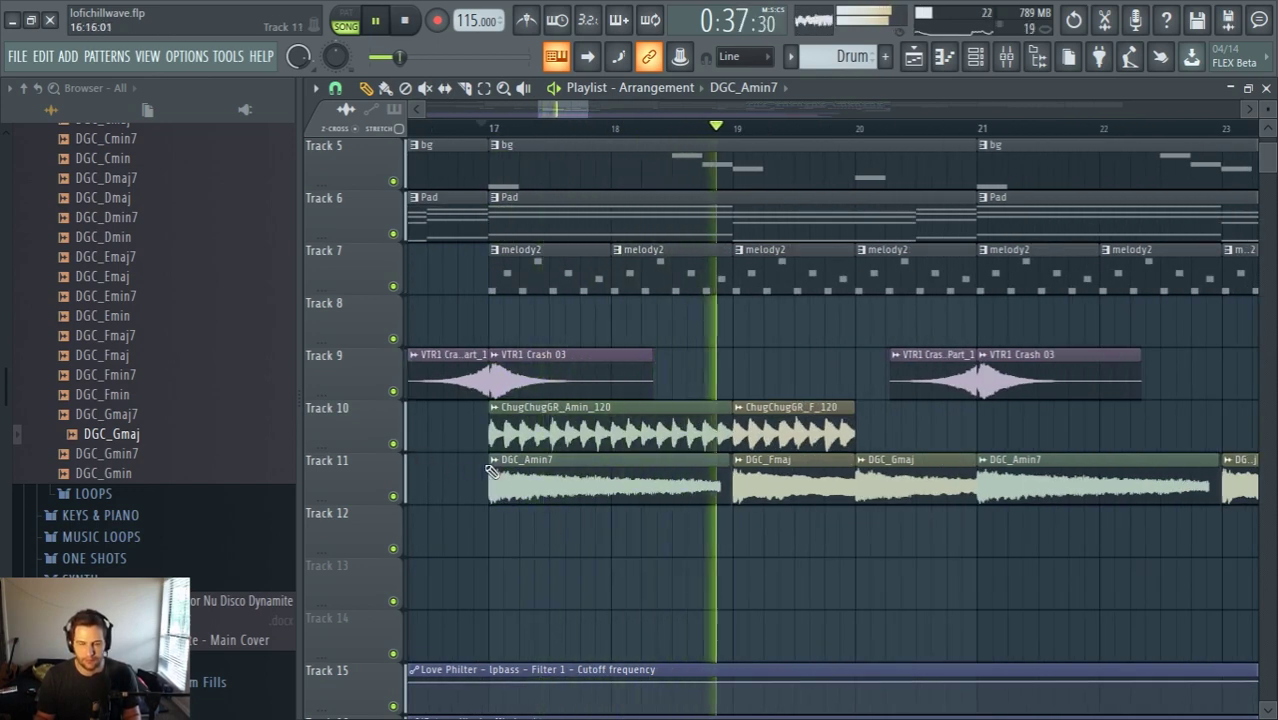
ctrl+click(393, 444)
key(space)
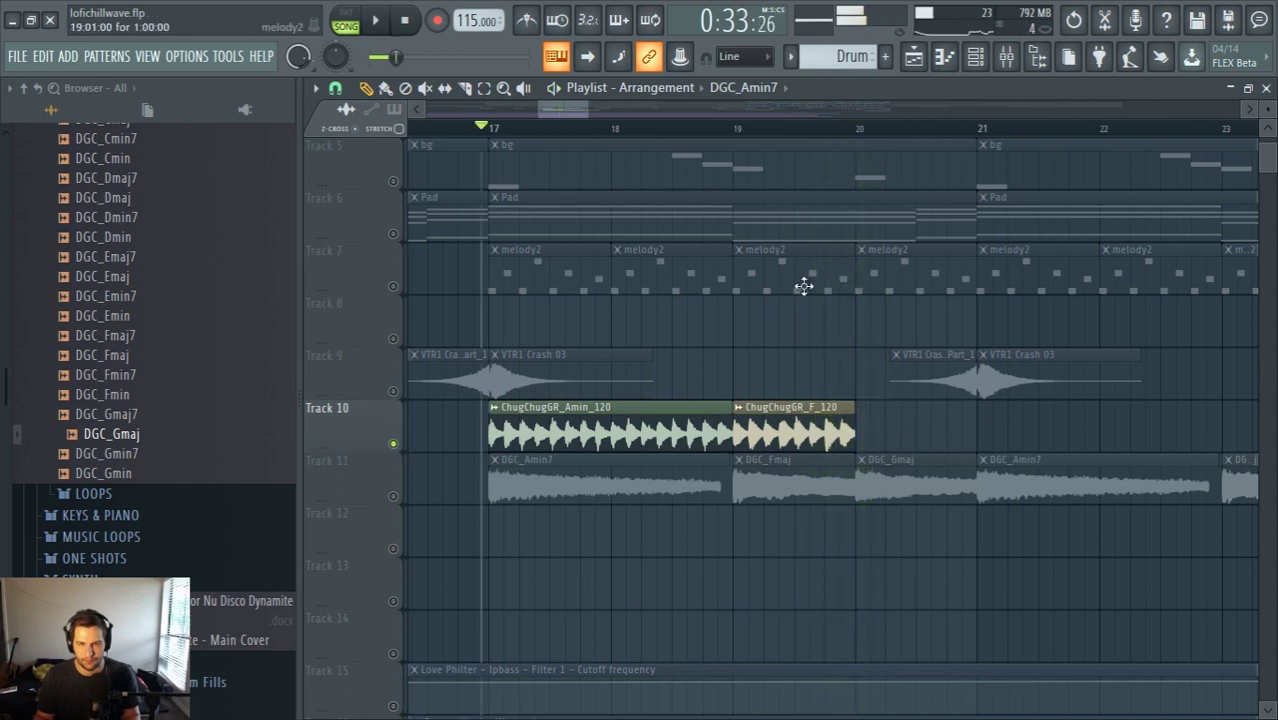
Play the soloed Track 10 riffs from bar 19, enable Track 11 alongside them, and listen to both tracks together
click(740, 140)
key(space)
key(space)
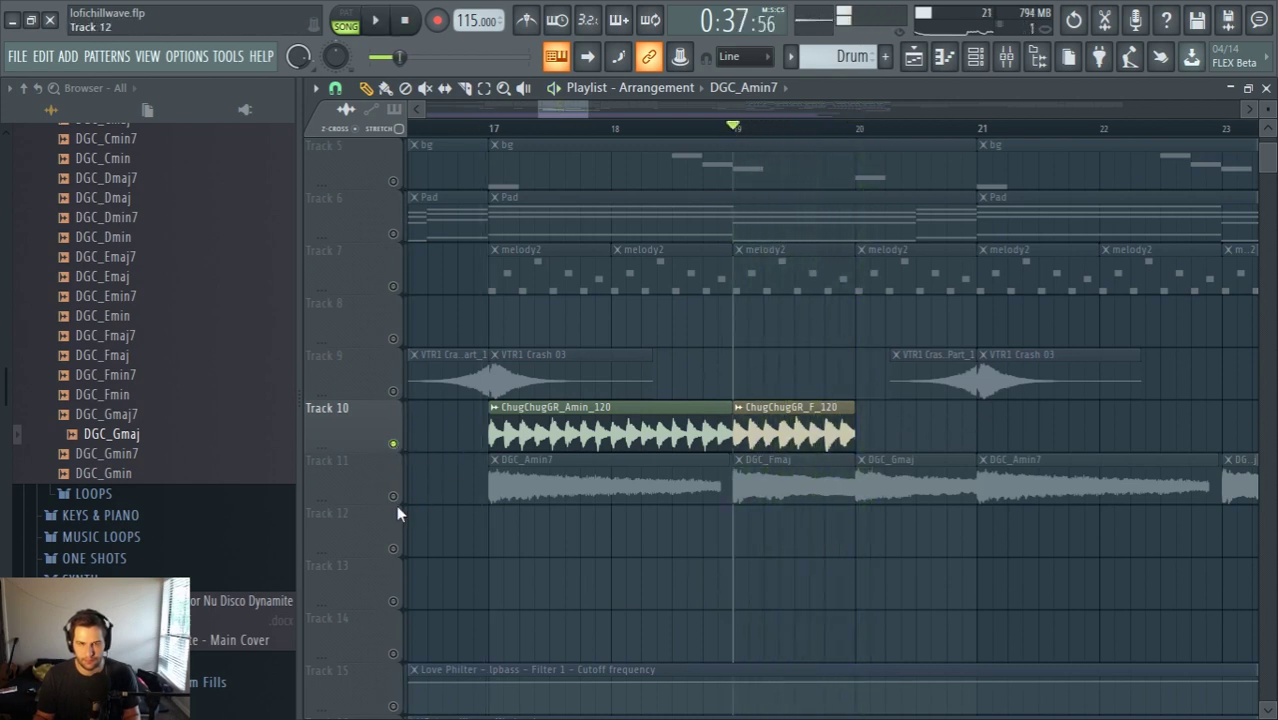
click(394, 497)
key(space)
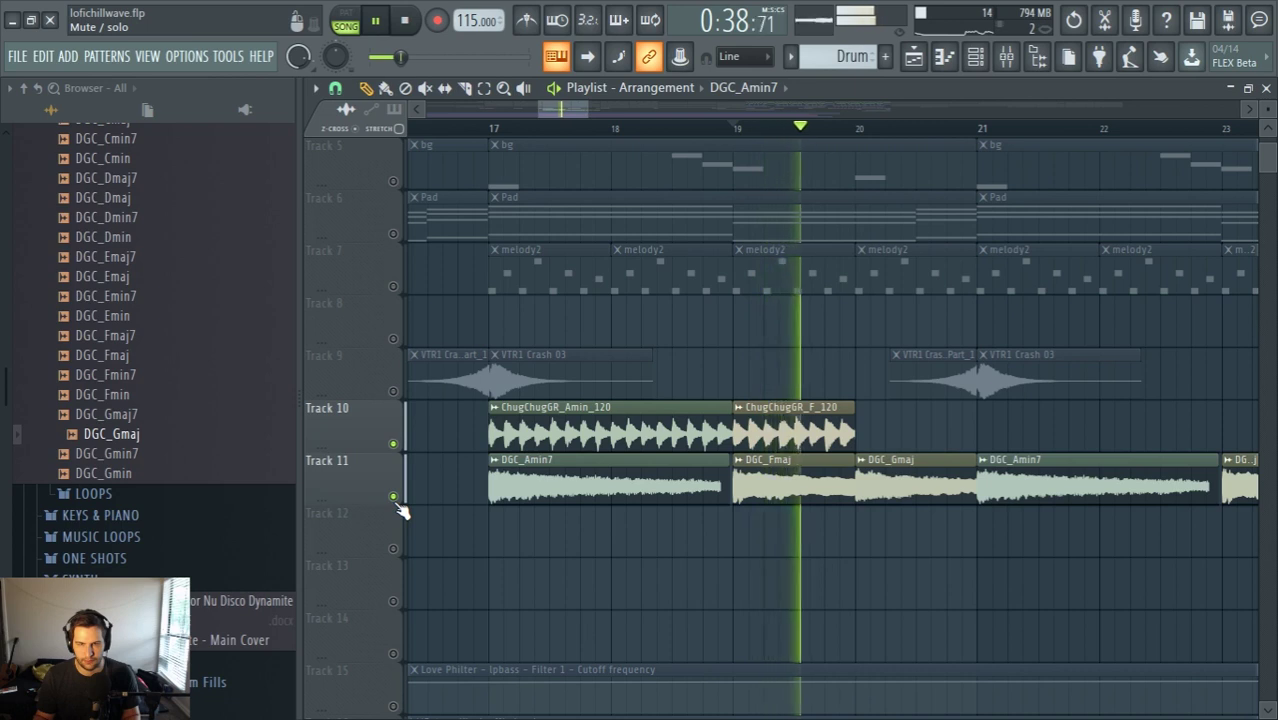
key(space)
click(775, 433)
key(space)
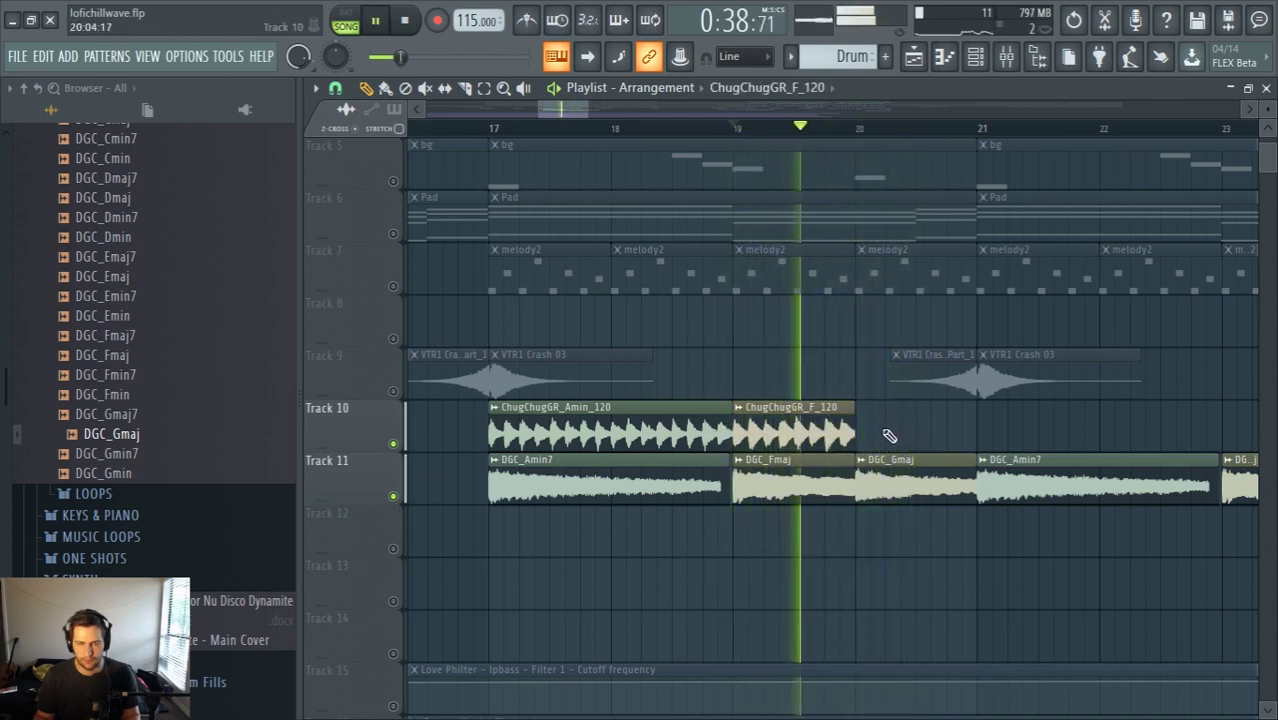
key(space)
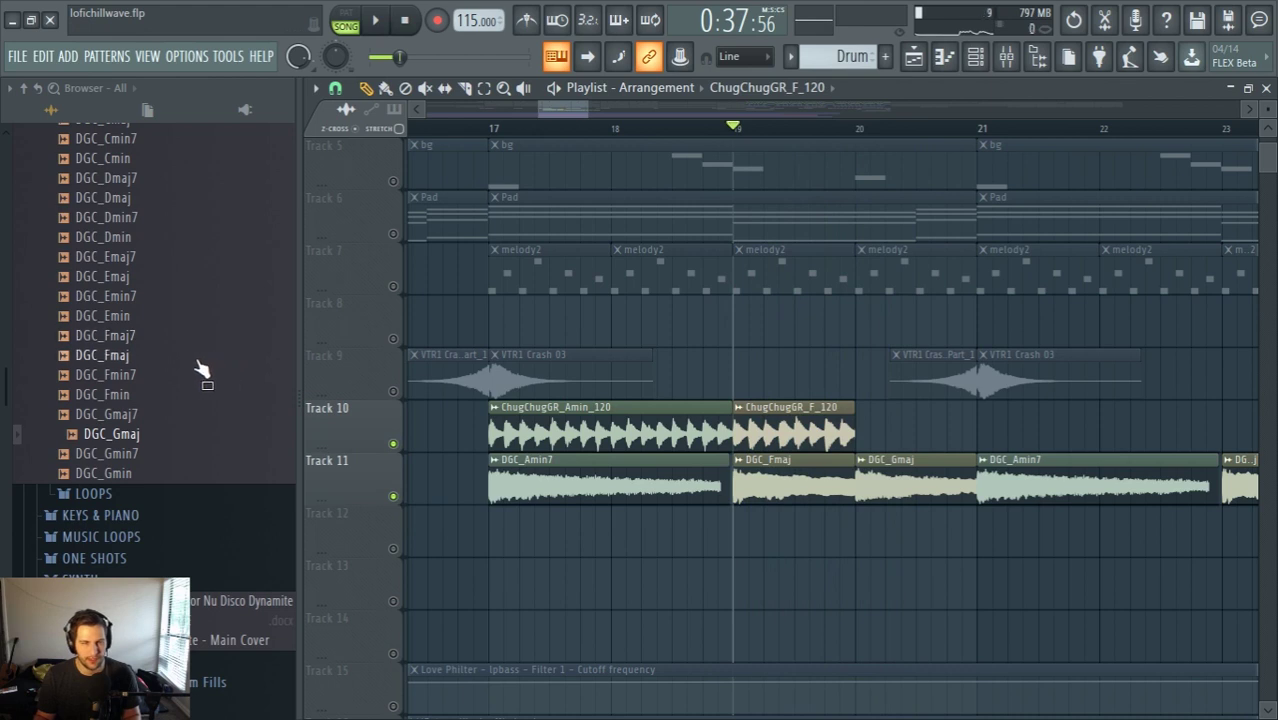
Preview ChugChugGR_G_120 from the CHUGGING RIFFS folder and place it on Track 10 at bar 20
scroll(150, 363, up, 6)
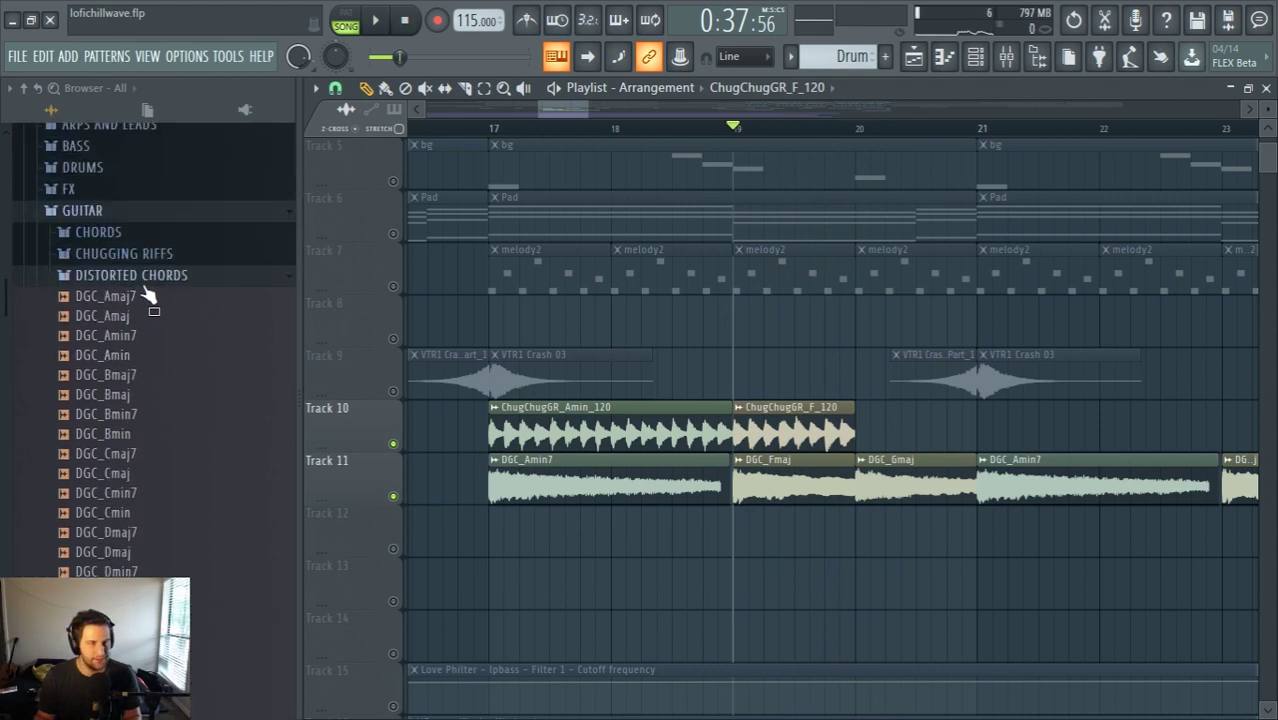
click(160, 279)
click(124, 254)
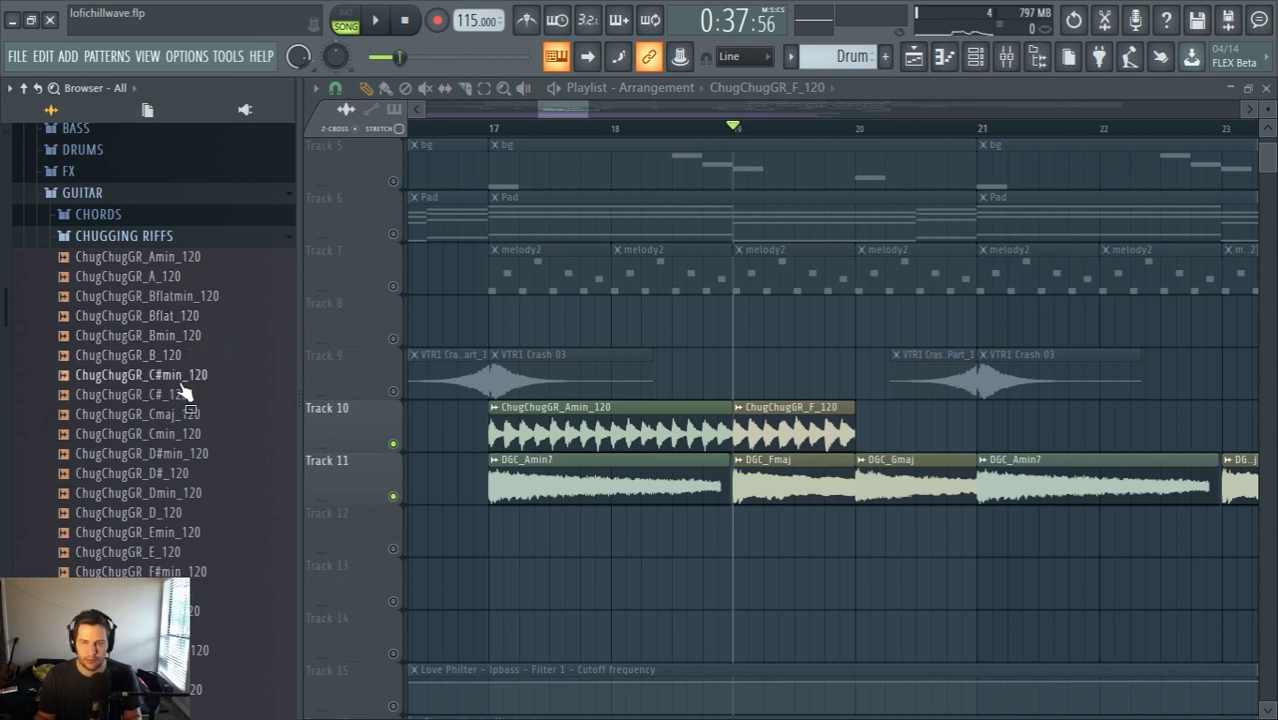
scroll(175, 485, down, 4)
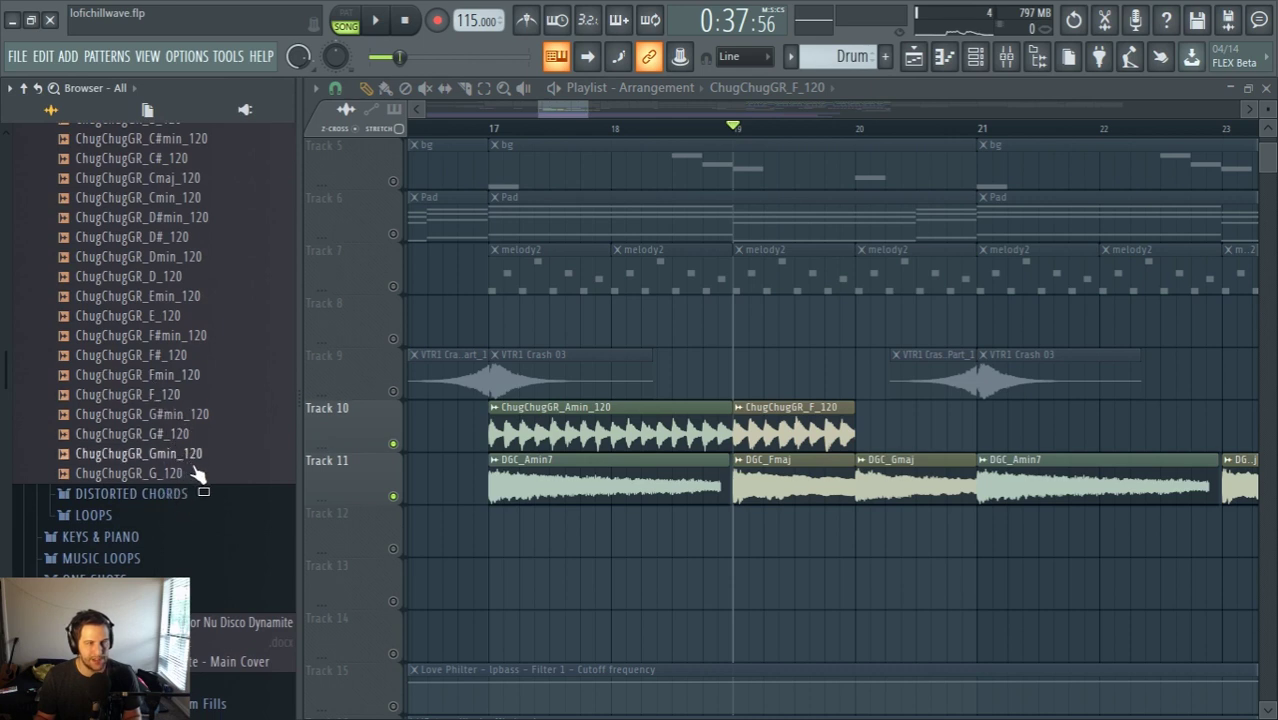
click(181, 481)
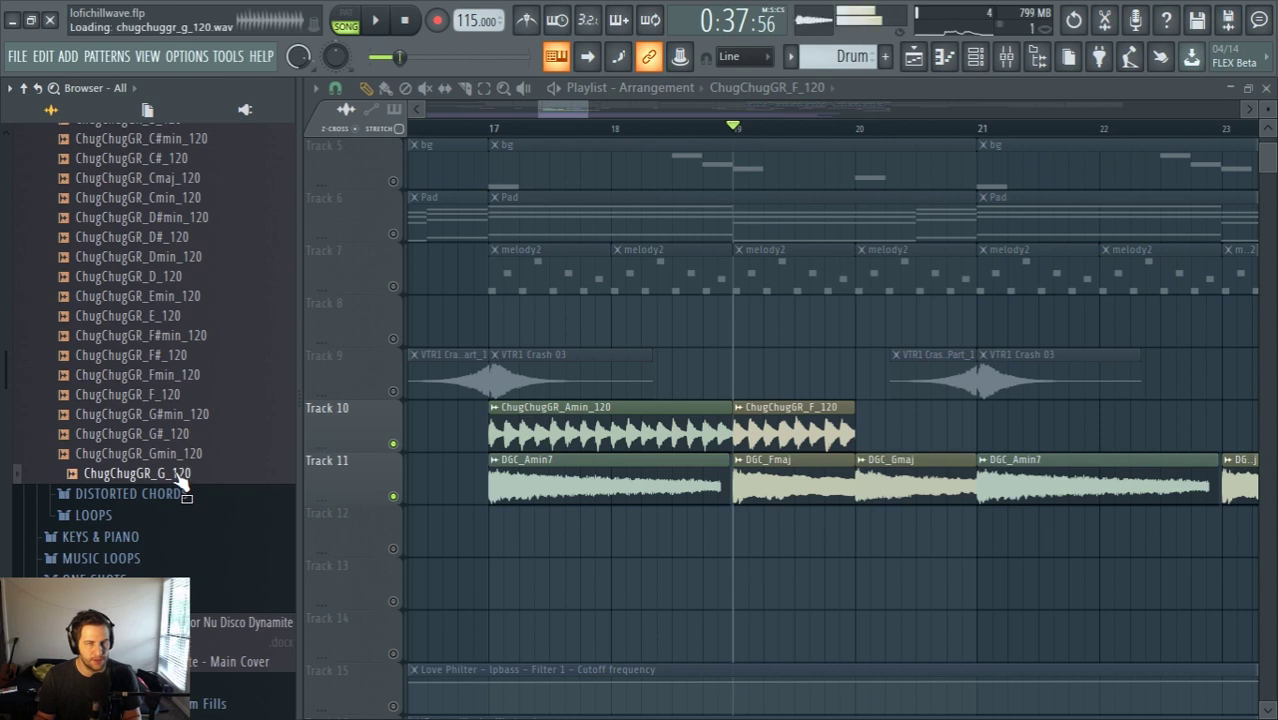
drag(182, 482, 913, 430)
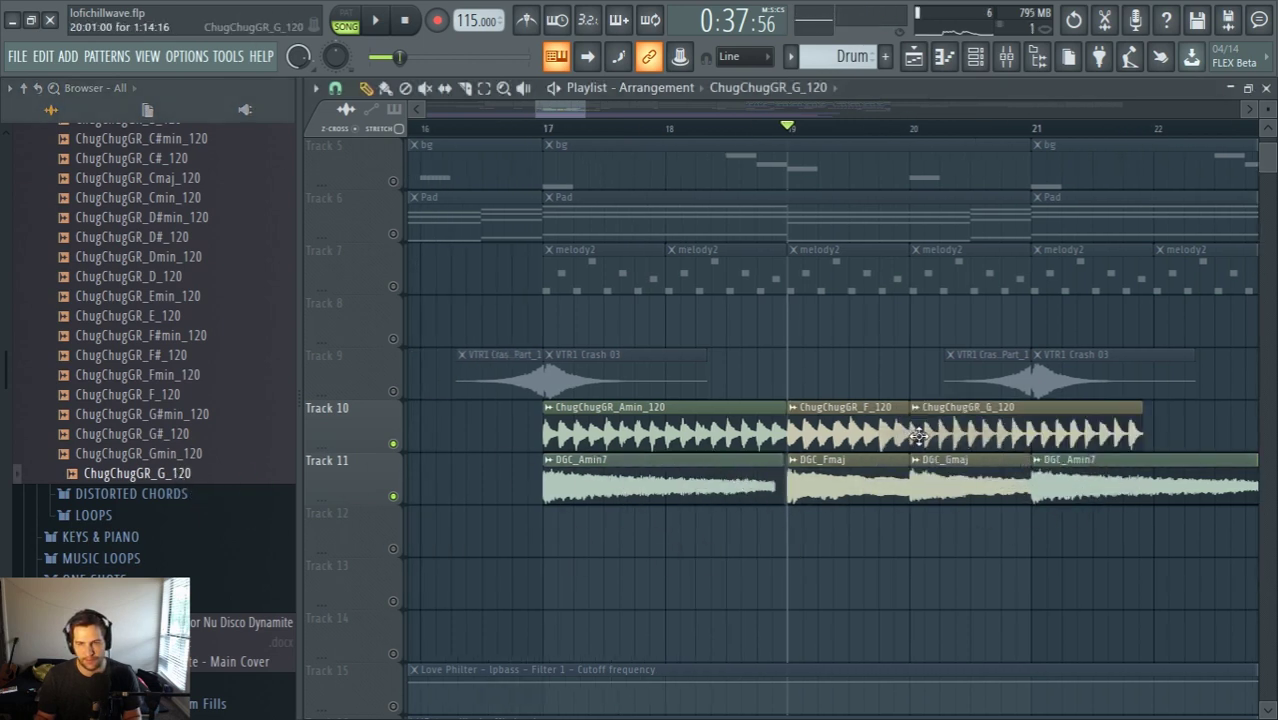
Fit ChugChugGR_G_120 to the song with auto-detected tempo and Stretch mode, and shorten its clip to end at bar 21
double_click(1029, 421)
right_click(692, 309)
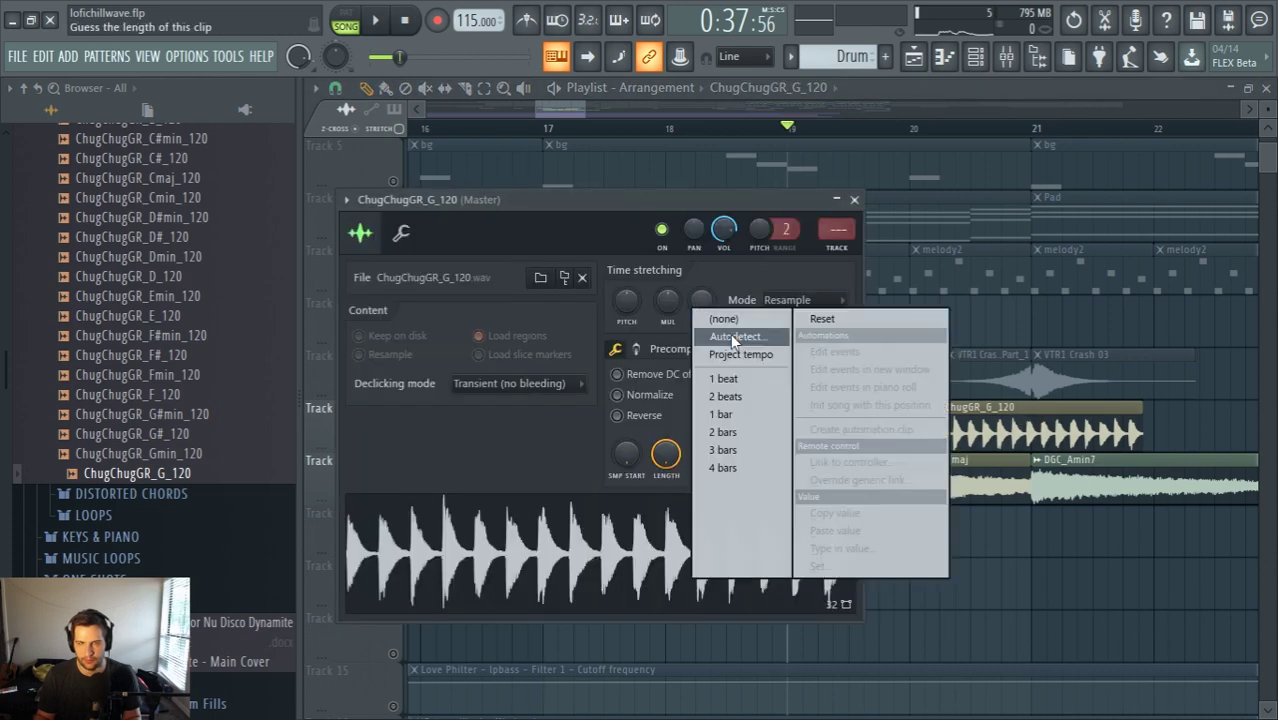
click(742, 256)
click(640, 388)
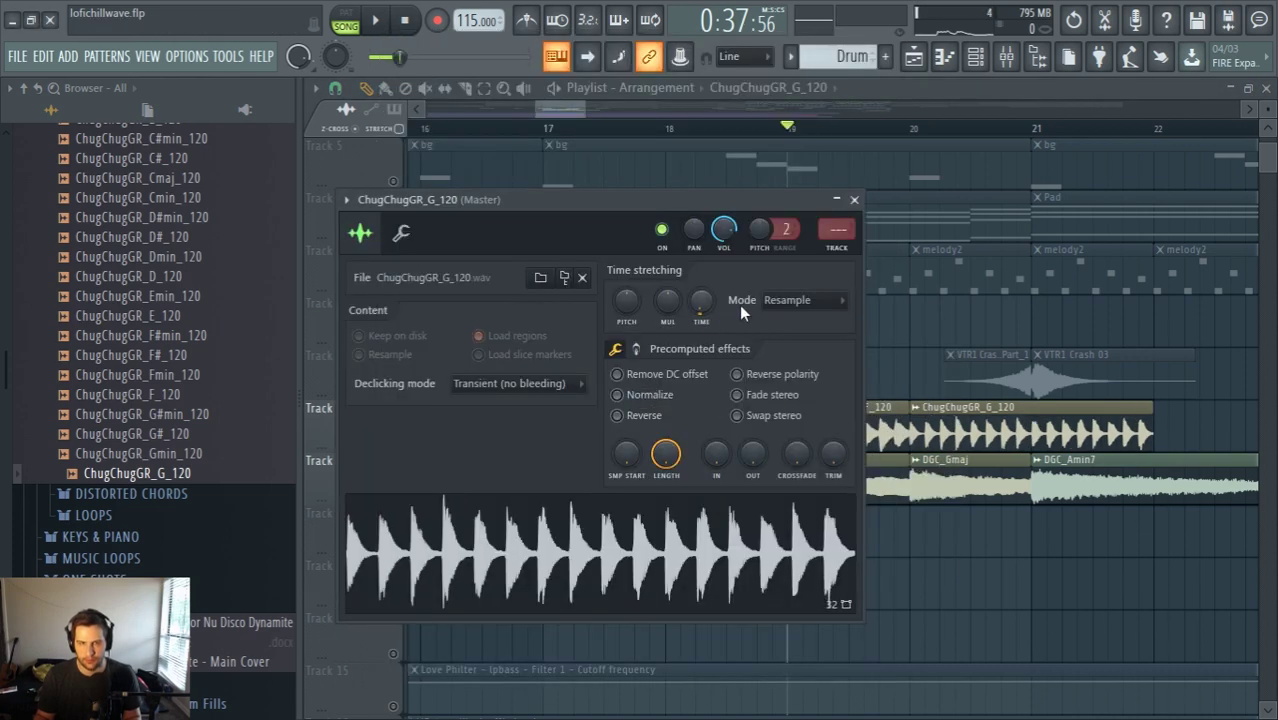
click(772, 302)
click(779, 354)
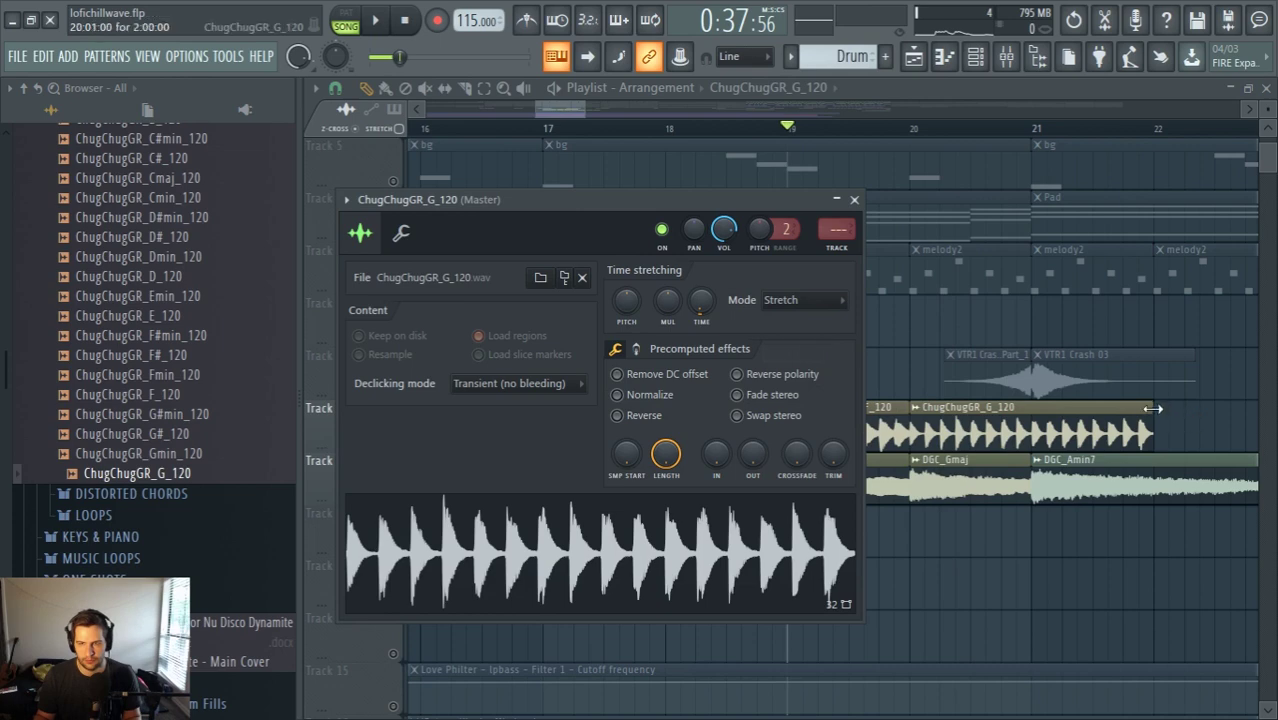
drag(1153, 408, 1062, 408)
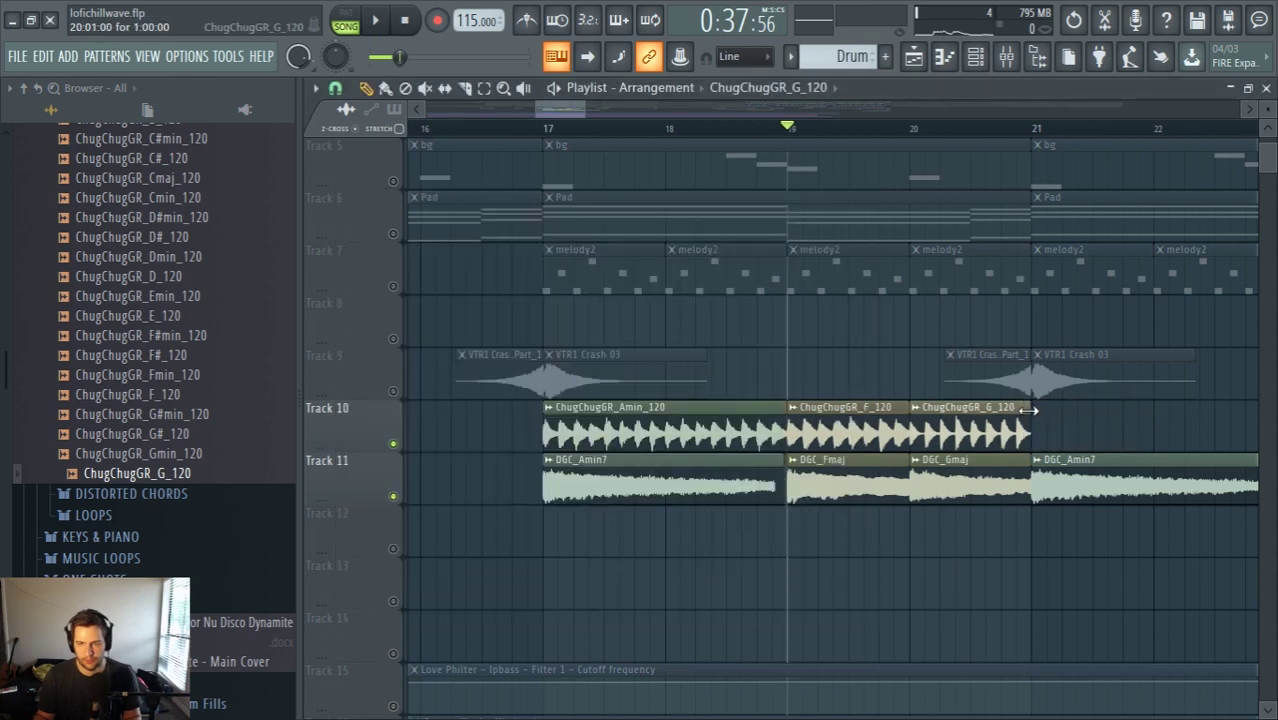
Play from bar 17 while duplicating the three Track 10 riff clips to start at bar 21, then stop and deselect them
click(539, 135)
key(space)
scroll(728, 458, down, 5)
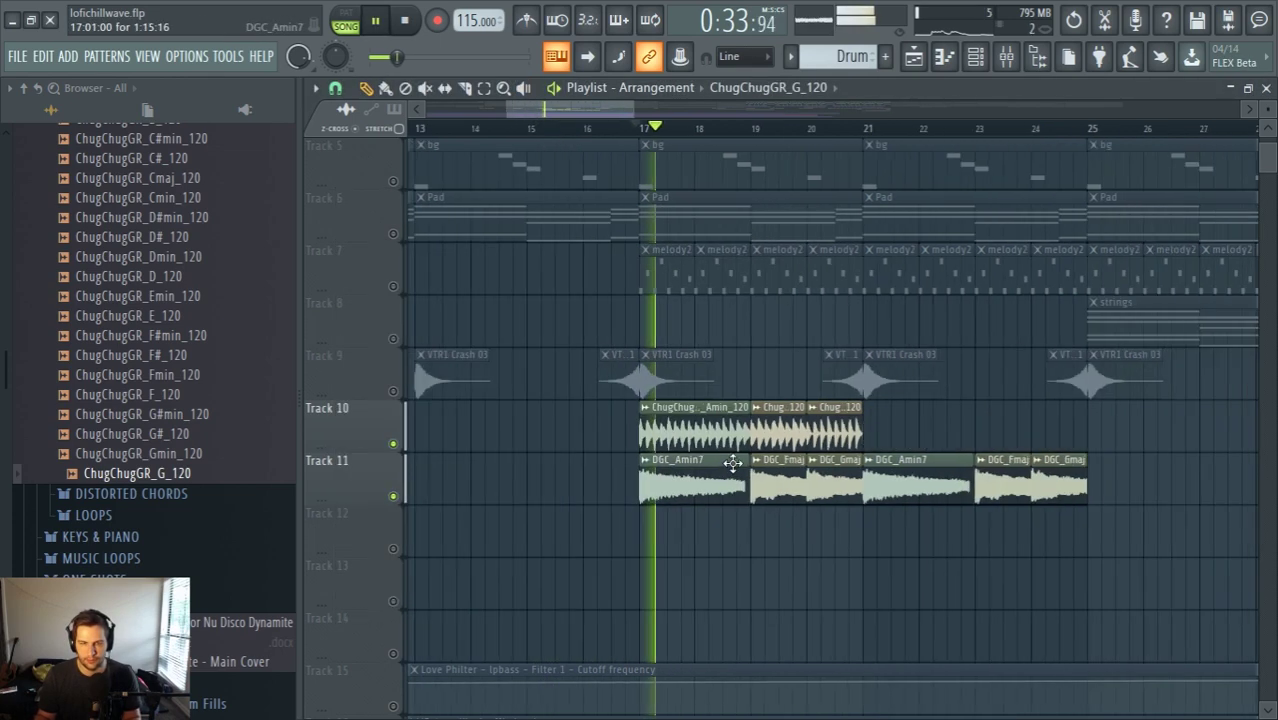
scroll(1010, 604, up, 3)
drag(728, 450, 518, 412)
key(ctrl+b)
scroll(631, 520, up, 3)
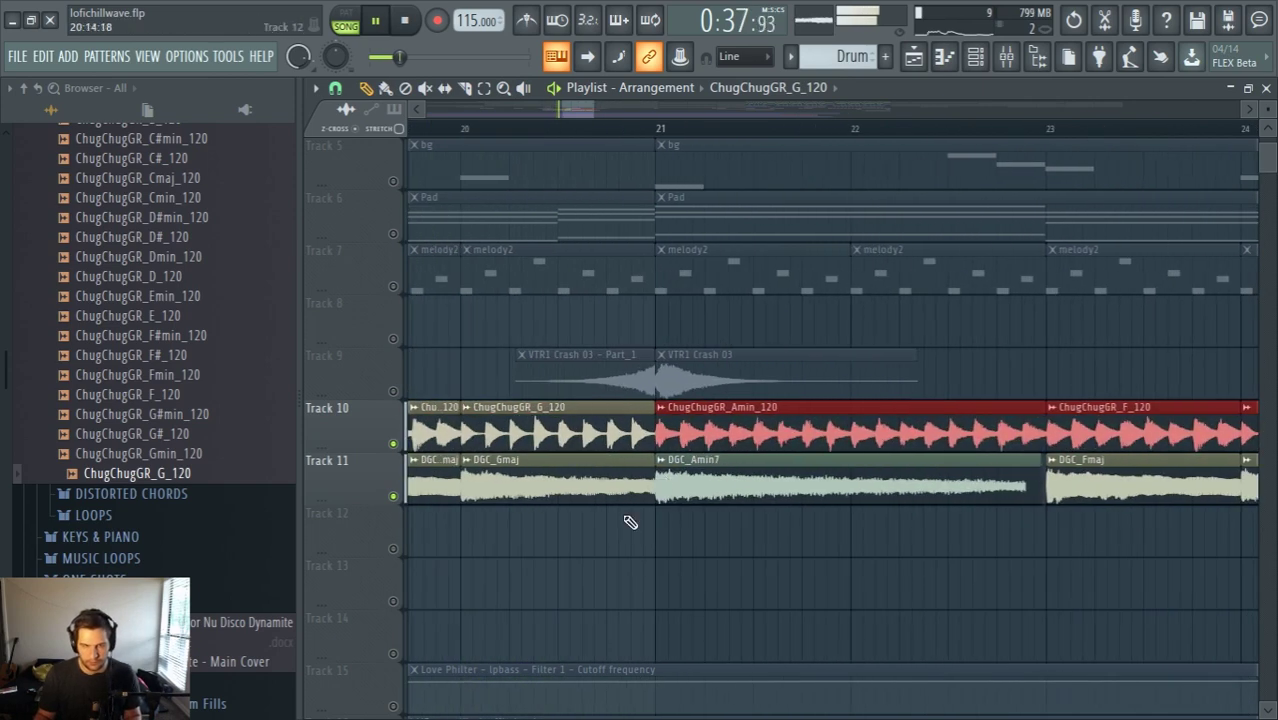
scroll(493, 567, up, 1)
key(space)
key(ctrl+d)
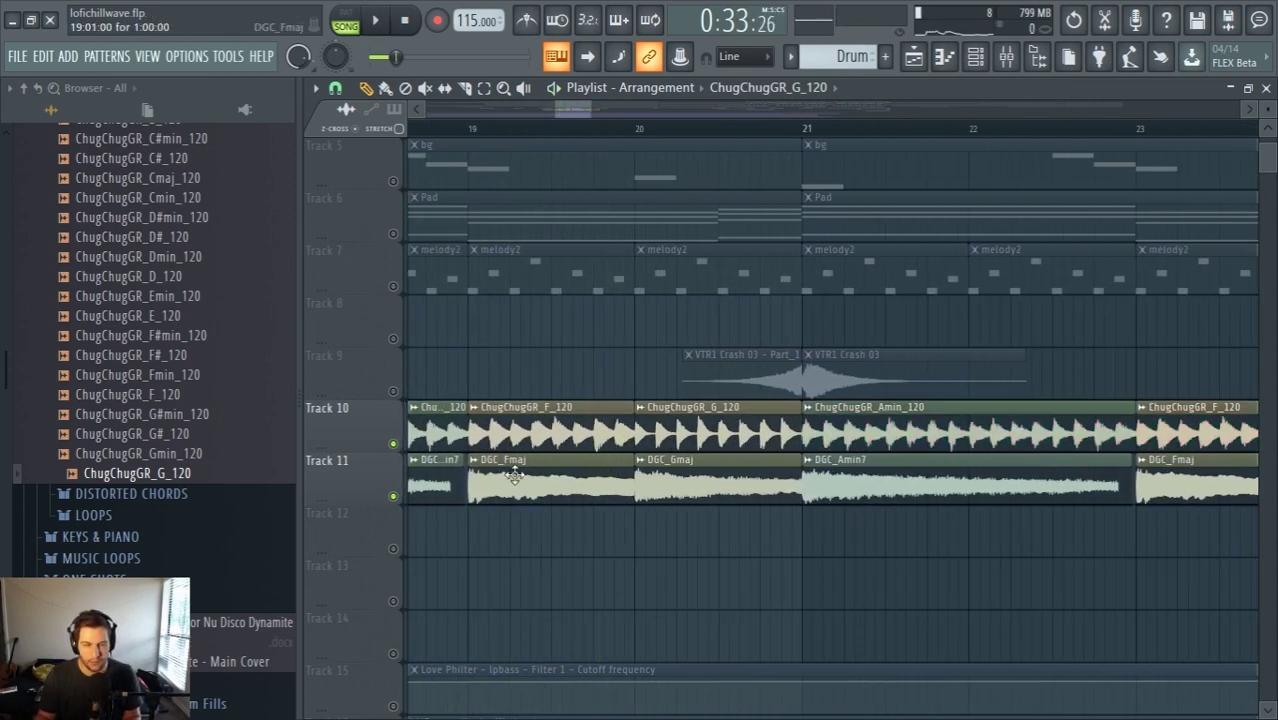
Open the ChugChugGR_F_120 sample settings, move the window clear of the Track 10 clip, and listen from bar 19
double_click(511, 432)
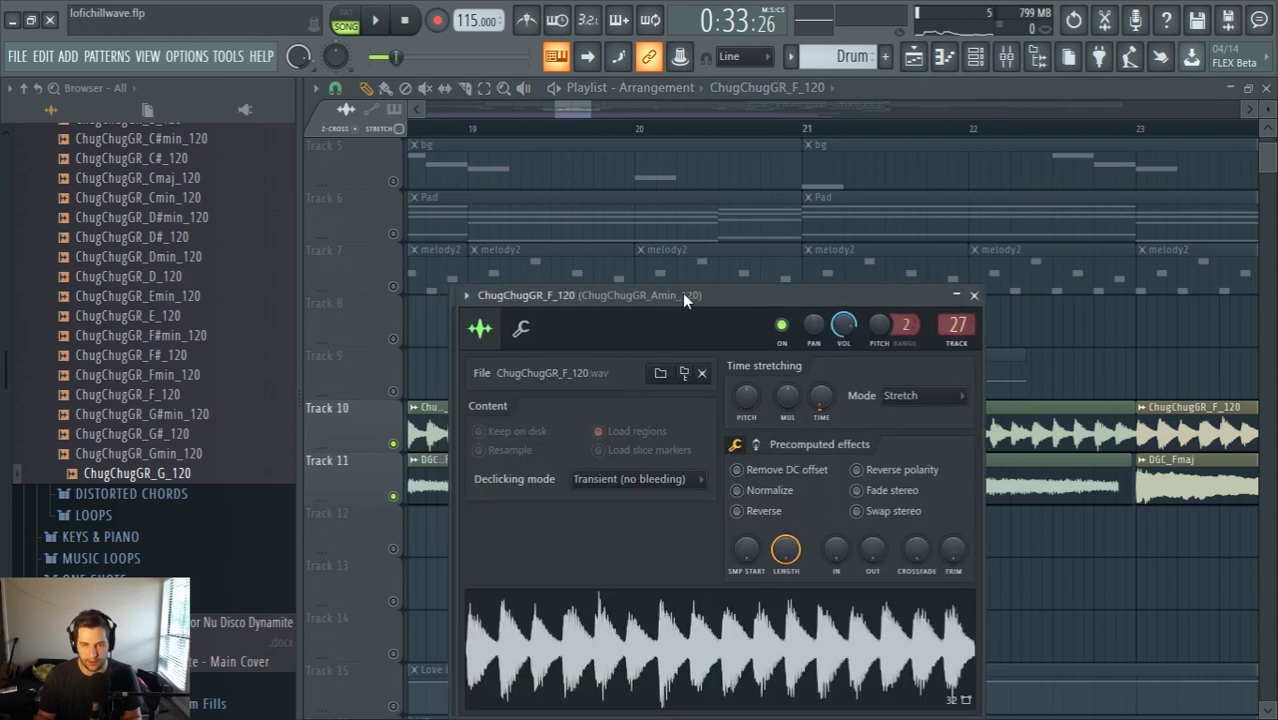
drag(682, 296, 897, 156)
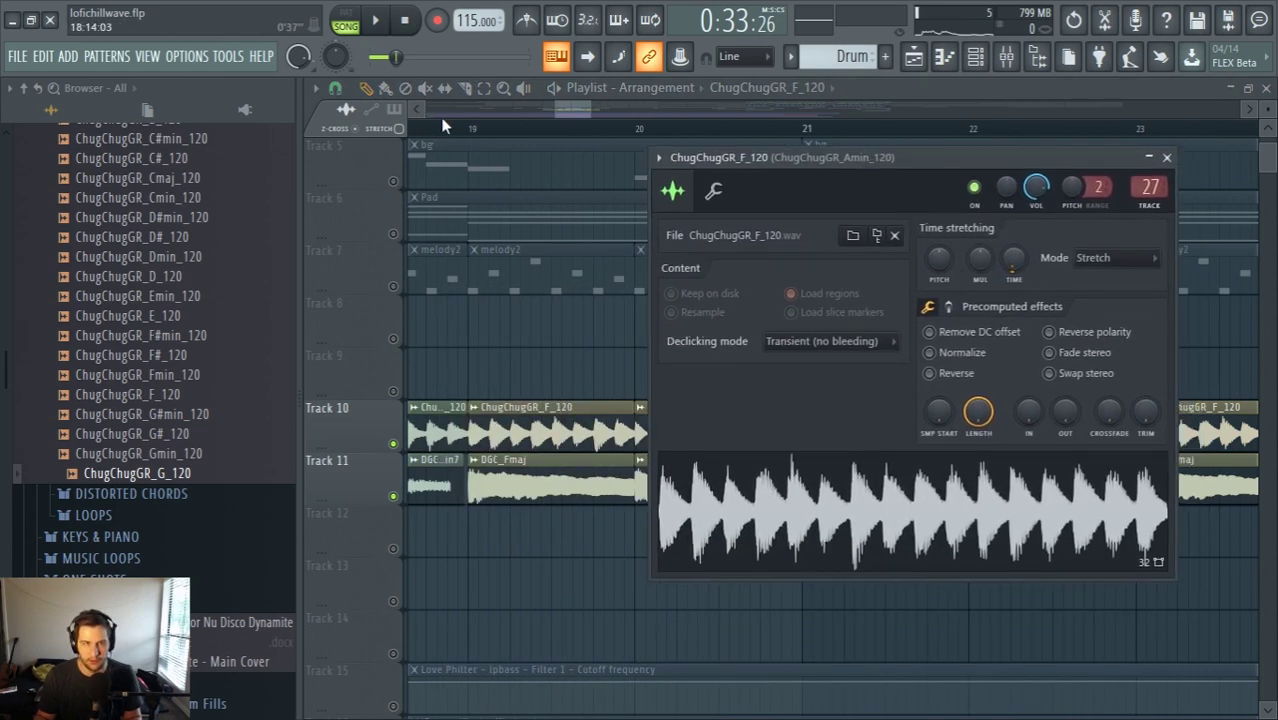
click(470, 128)
key(space)
key(space)
double_click(552, 441)
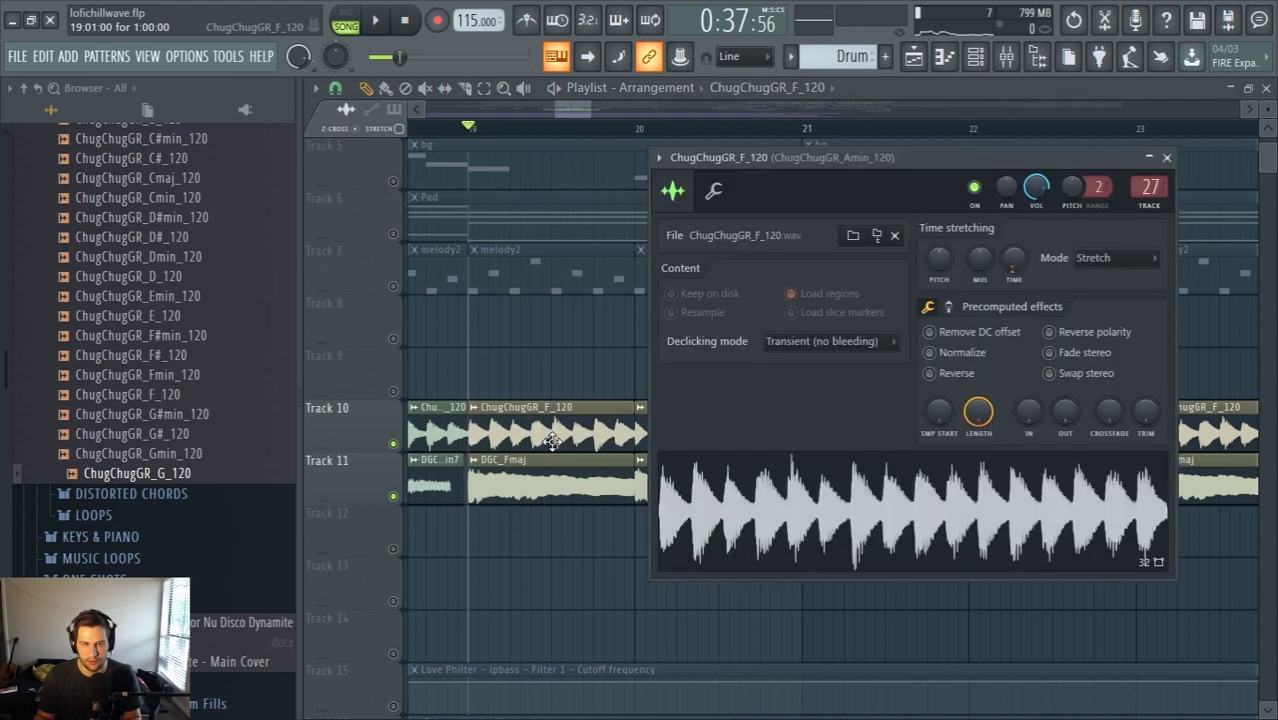
Try raising the time-stretching pitch of ChugChugGR_F_120 in small amounts while replaying the riff from bar 19
key(space)
key(space)
key(space)
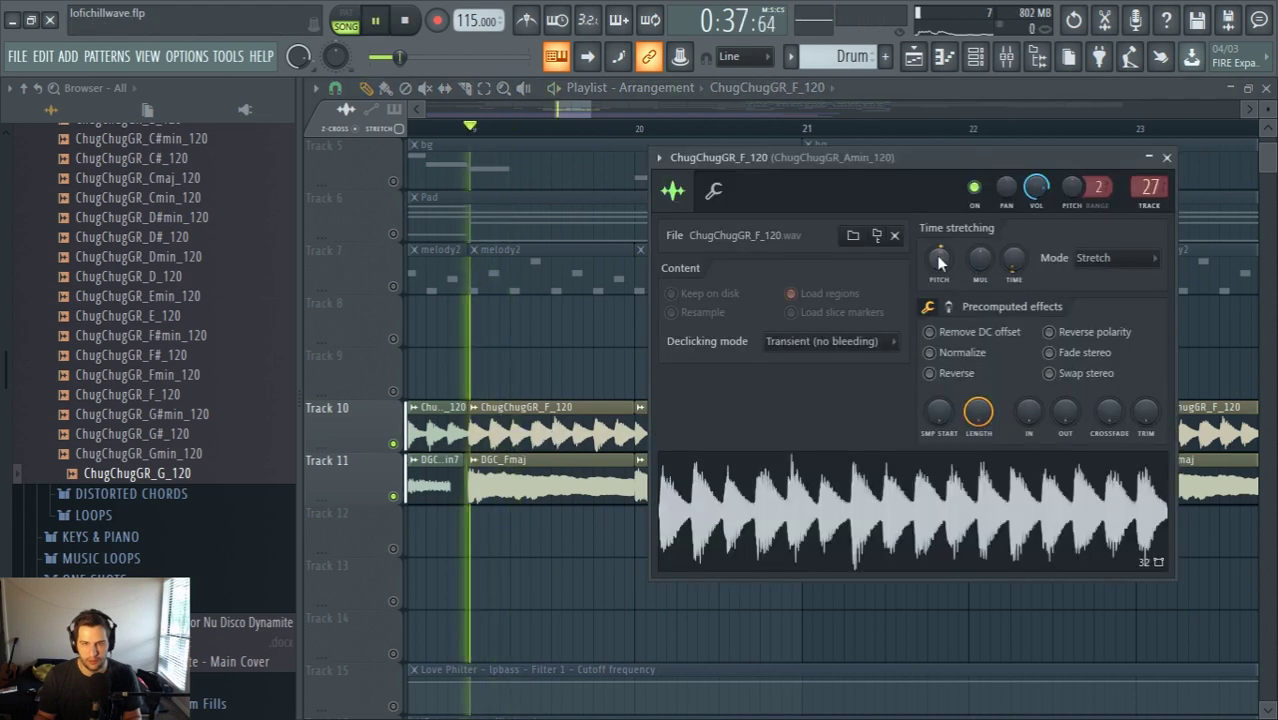
key(space)
key(space)
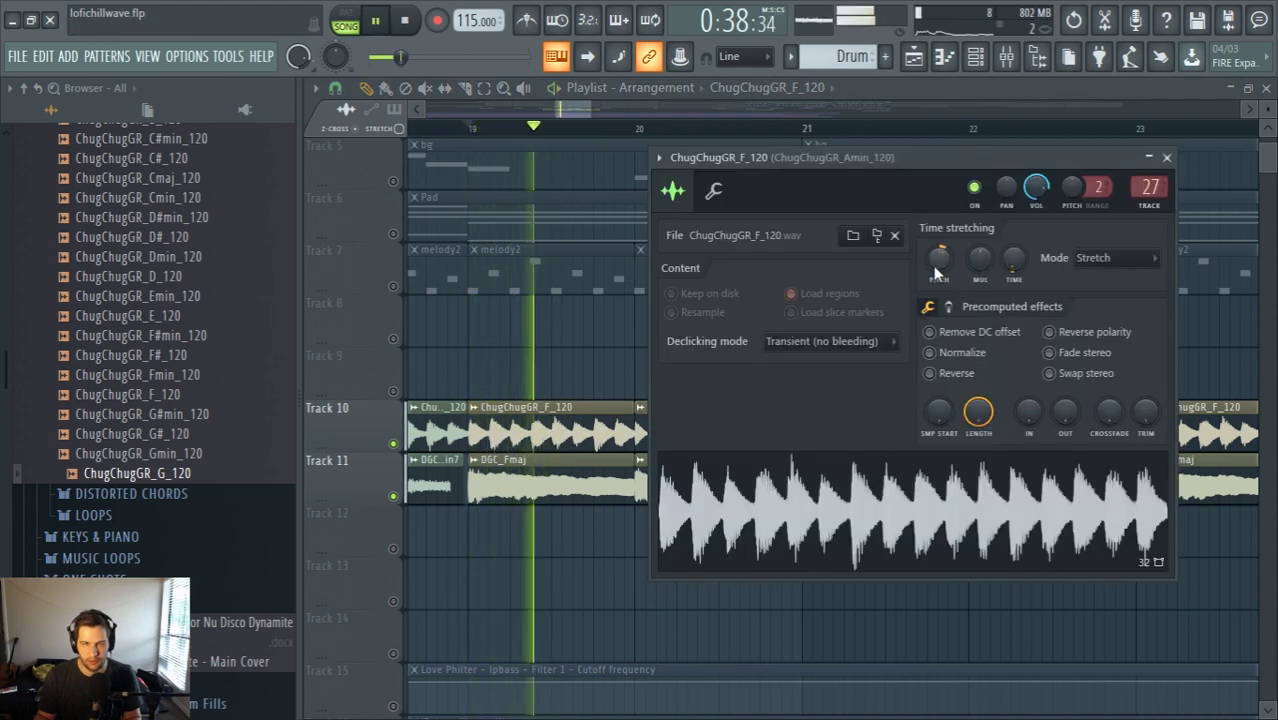
key(space)
key(space)
key(space)
scroll(936, 272, up, 1)
key(space)
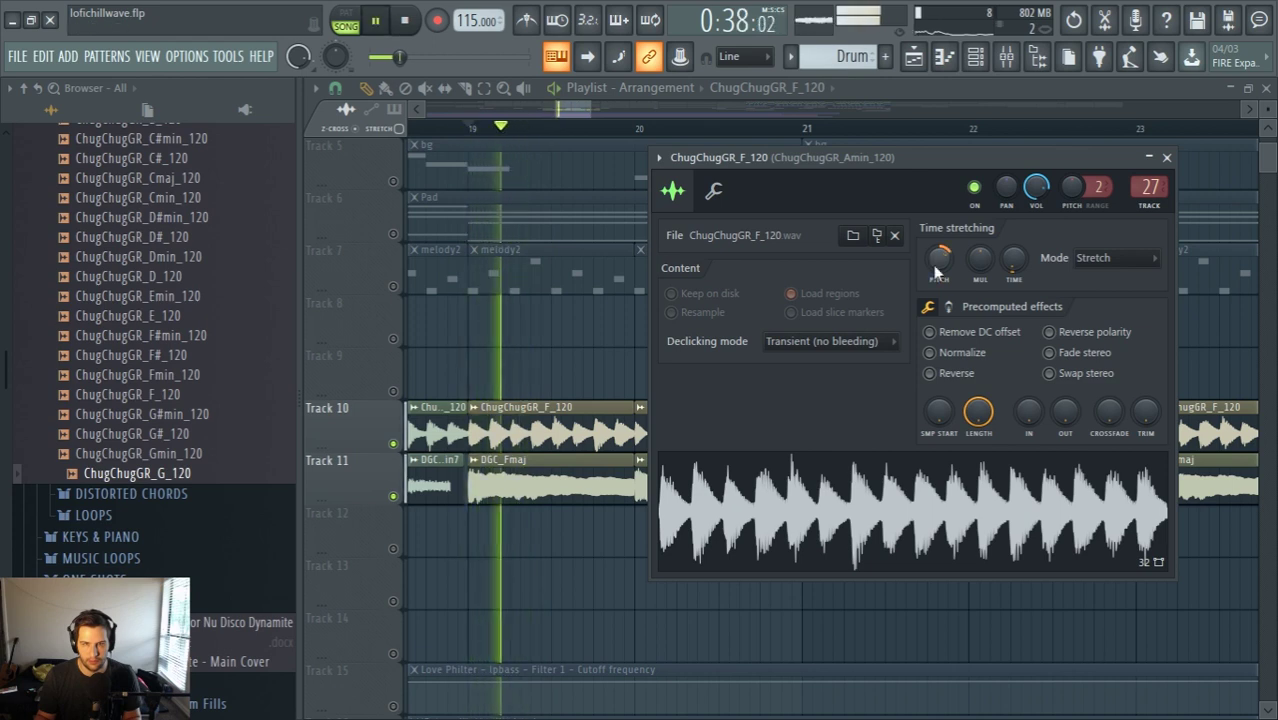
key(space)
key(space)
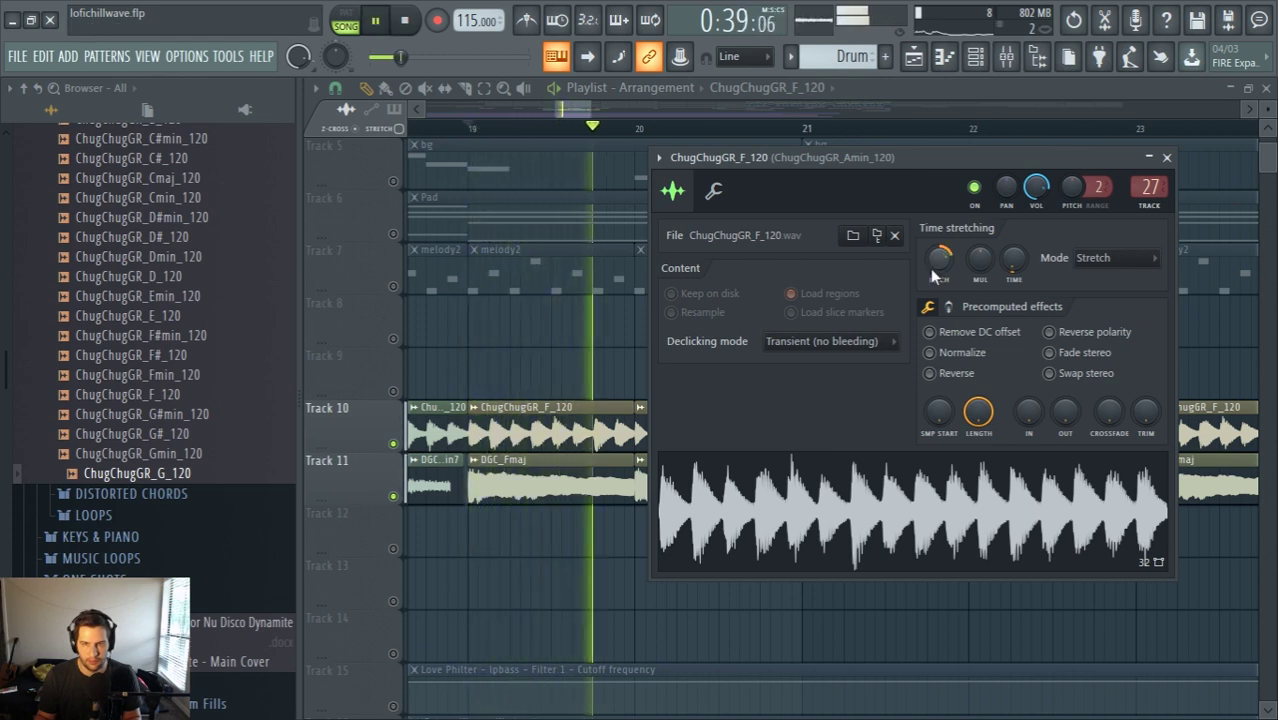
Reset the time-stretching pitch of ChugChugGR_F_120, replay from bar 19, and return to the playlist
right_click(933, 268)
click(943, 282)
key(space)
key(space)
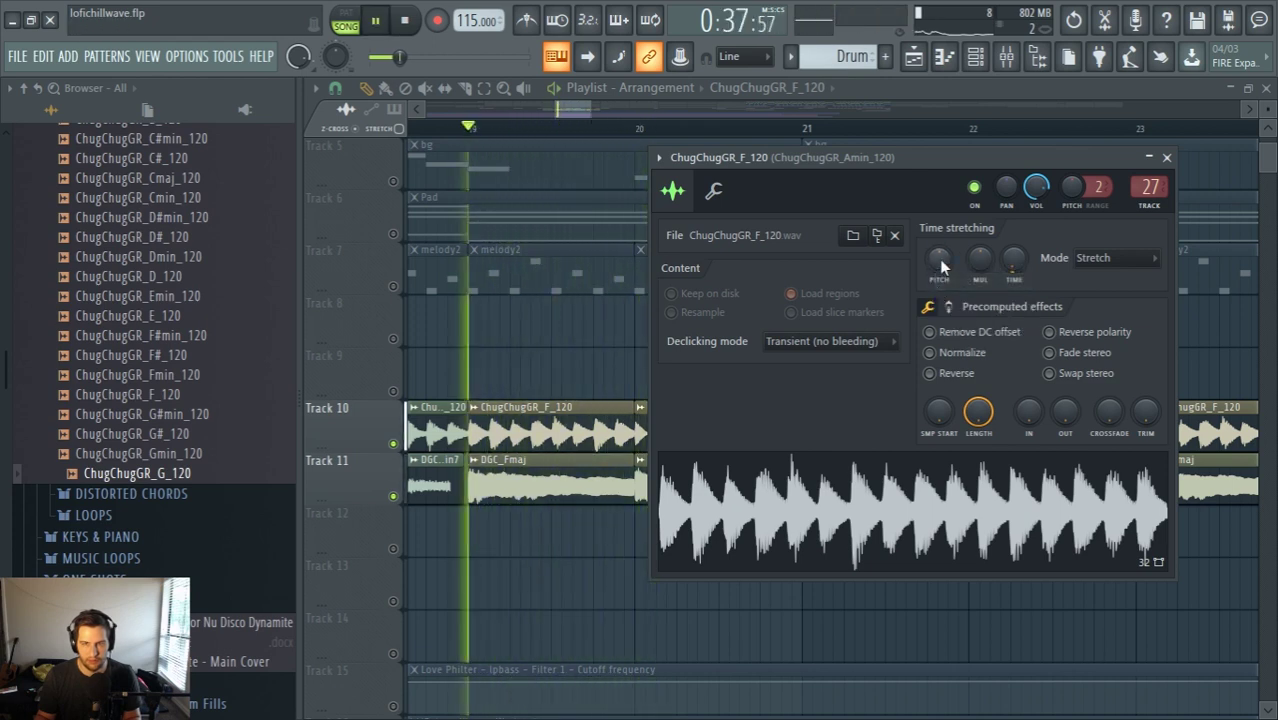
click(557, 419)
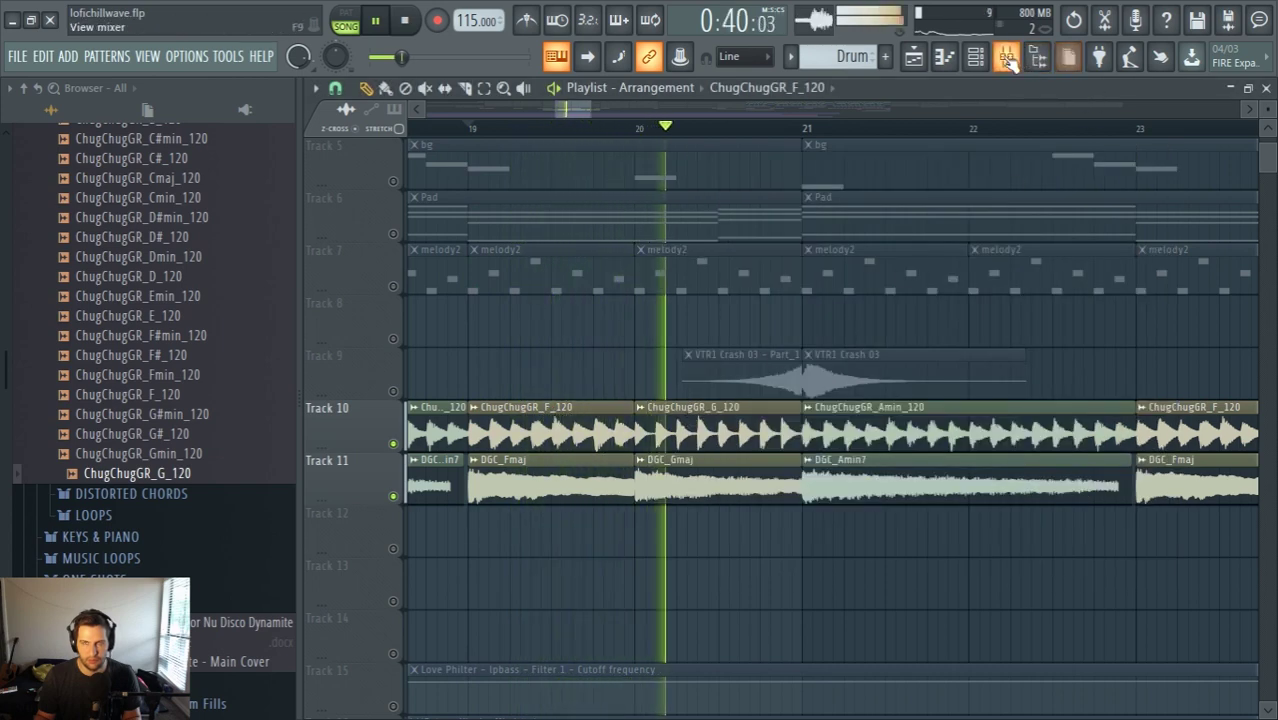
Check the guitar channels' mixer routing in the channel rack, stop playback, and close the rack
click(977, 57)
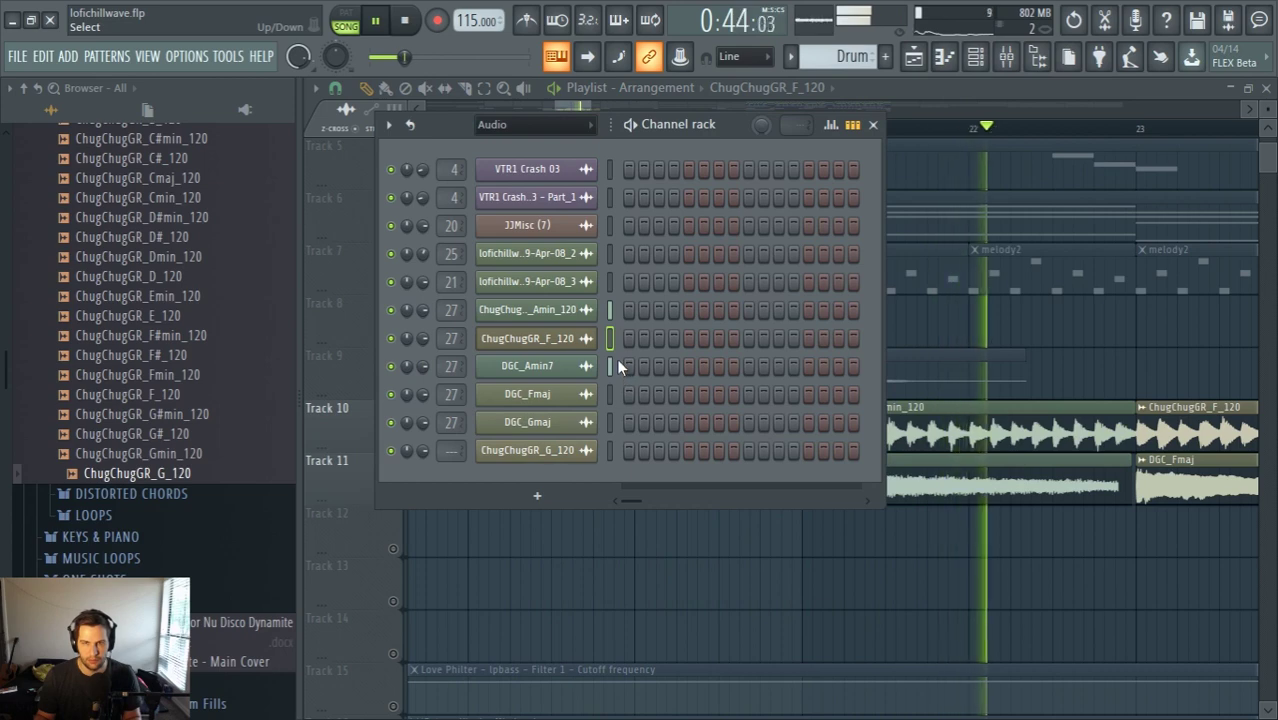
key(space)
click(873, 125)
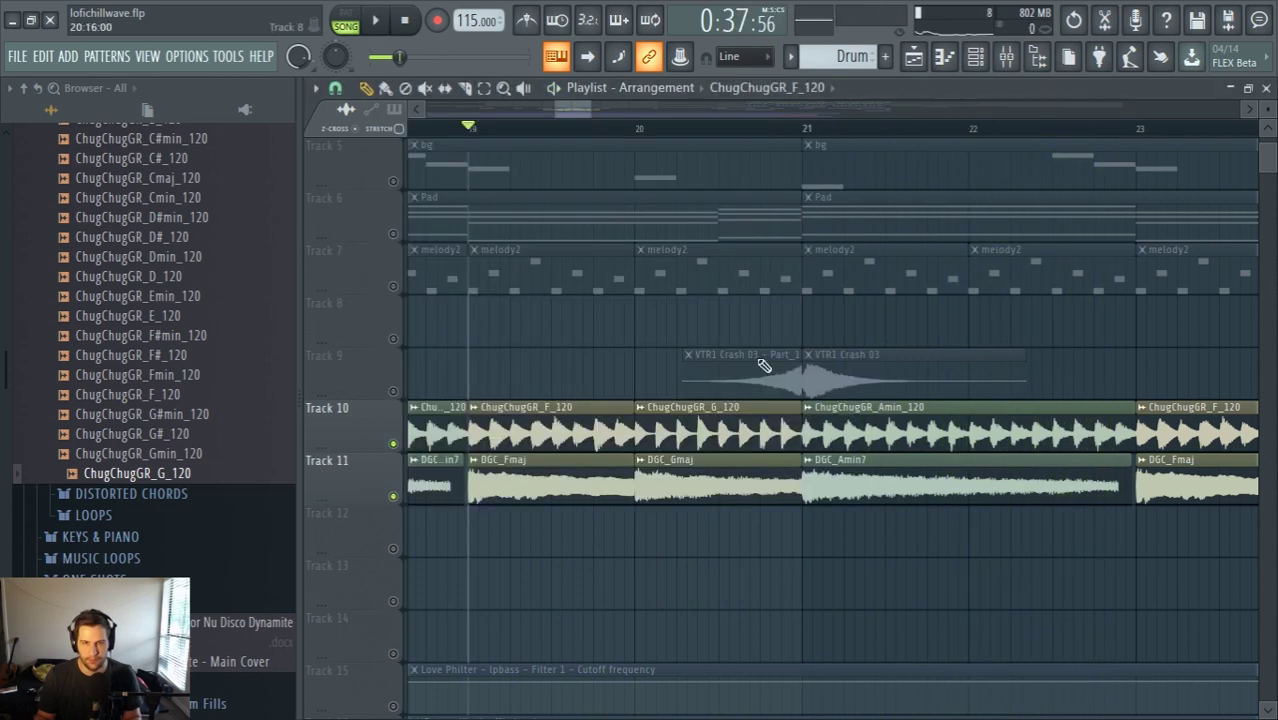
Try replacing the F and G riffs at bars 19 and 20 on Track 10 with a ChugChugGR_Amin_120 clip, and remove it
scroll(628, 448, down, 3)
scroll(555, 487, down, 1)
scroll(522, 426, up, 3)
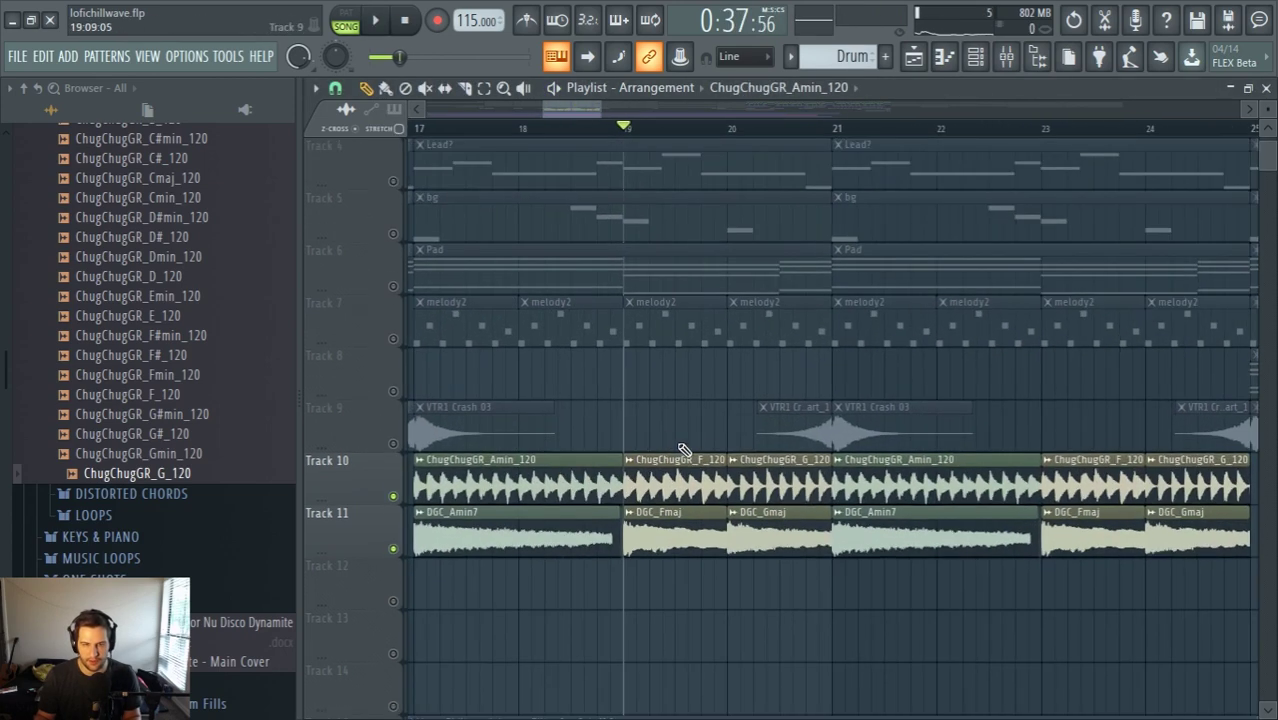
right_click(696, 475)
right_click(748, 484)
click(699, 477)
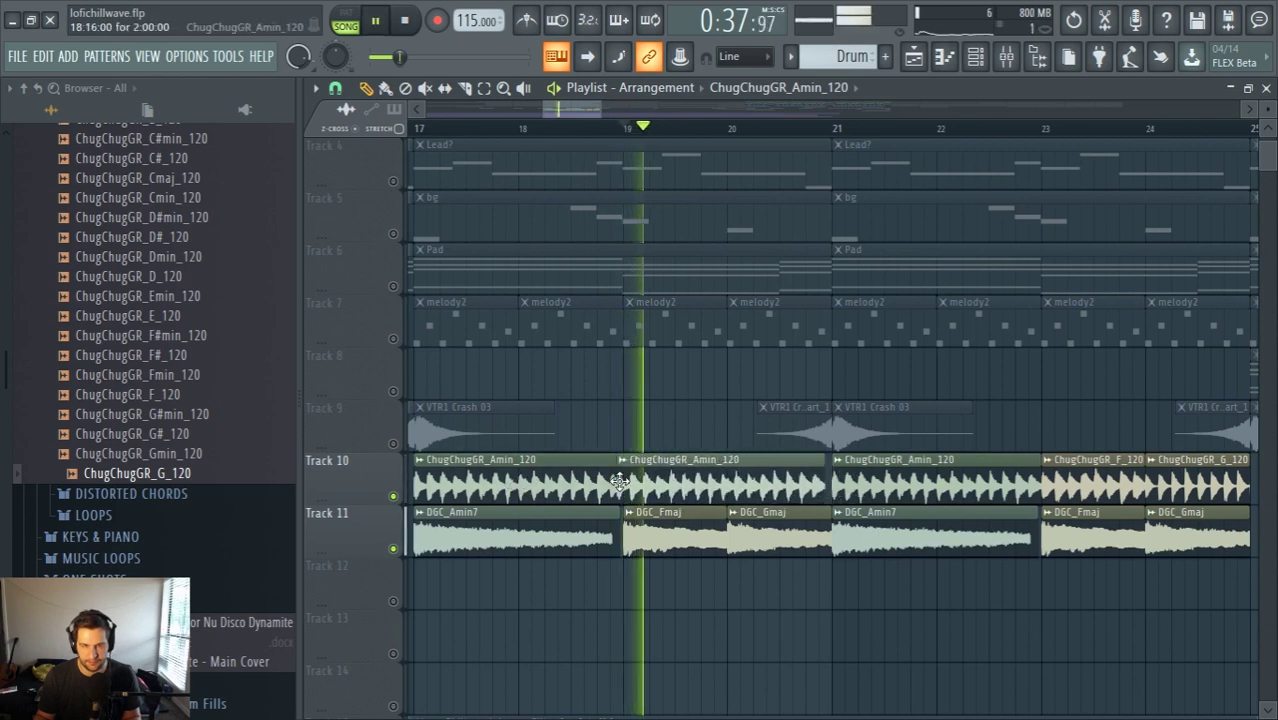
key(space)
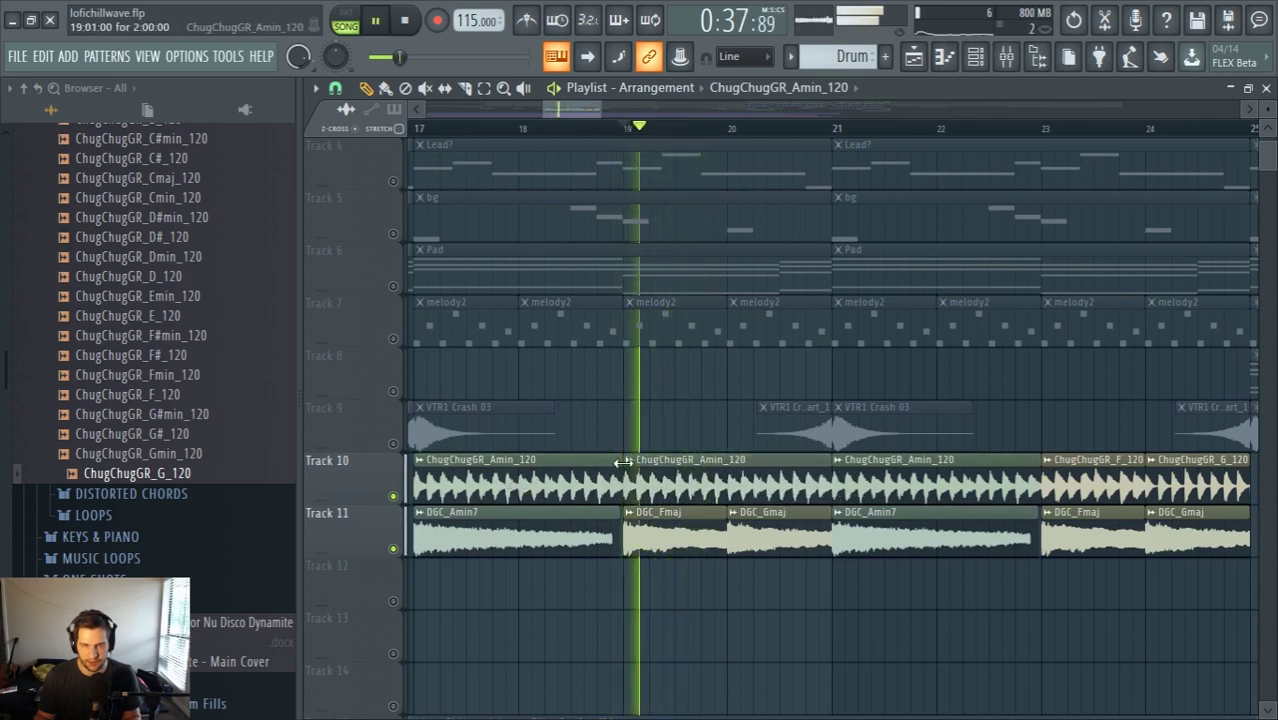
key(space)
right_click(682, 480)
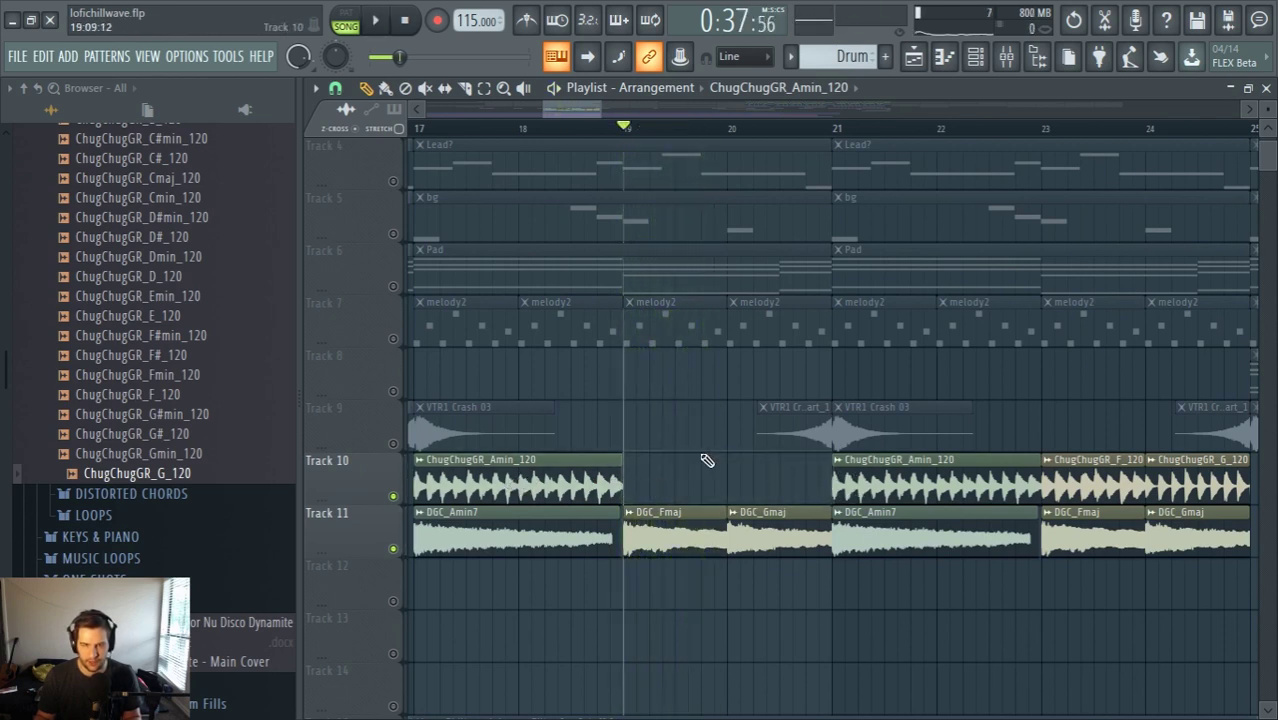
Step back through the project history to restore the ChugChugGR_F_120 and ChugChugGR_G_120 clips at bars 19 and 20
right_click(1074, 22)
scroll(130, 520, down, 15)
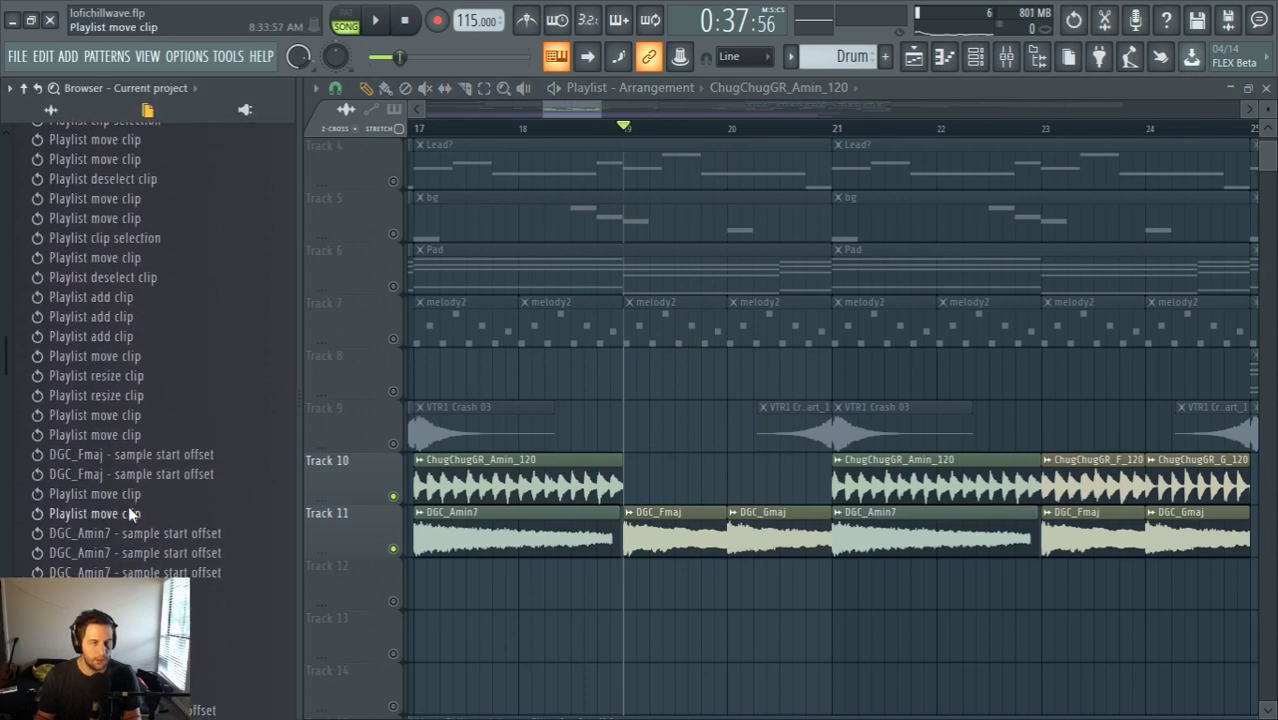
click(115, 604)
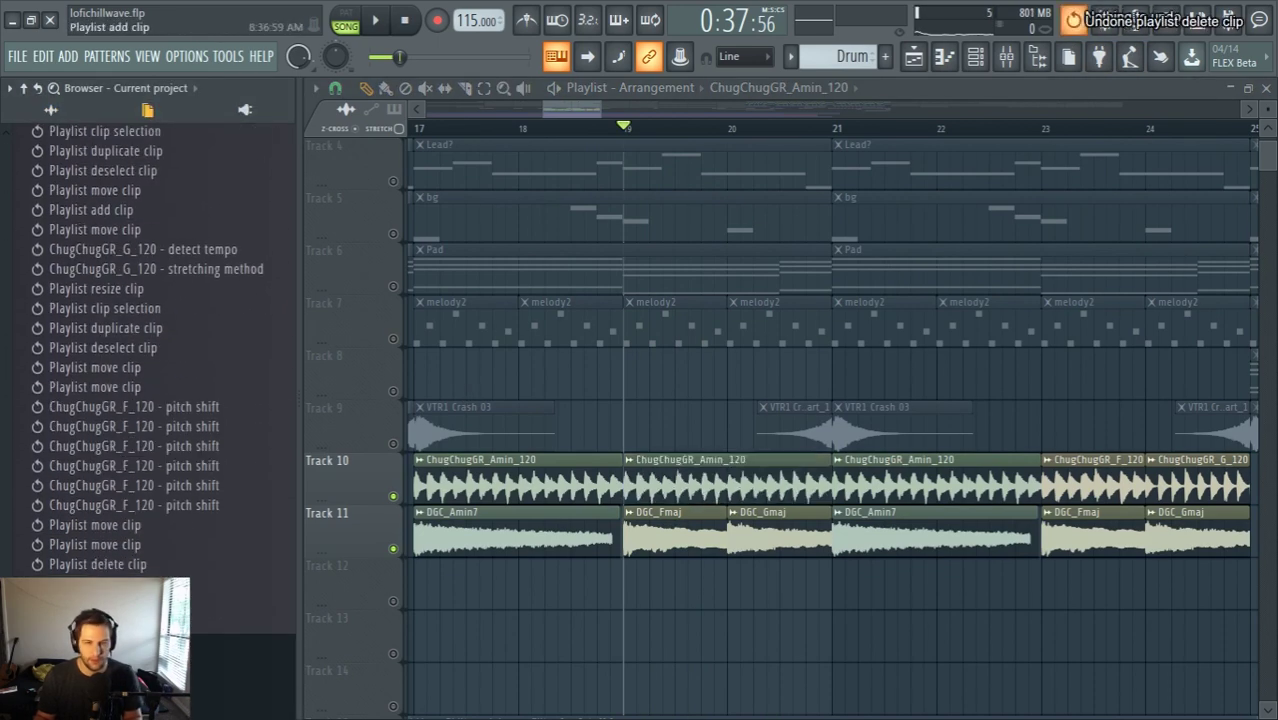
click(115, 584)
click(115, 565)
click(117, 545)
Play from bar 19, then route the ChugChugGR_G_120 channel to mixer track 27 and return to the playlist
key(space)
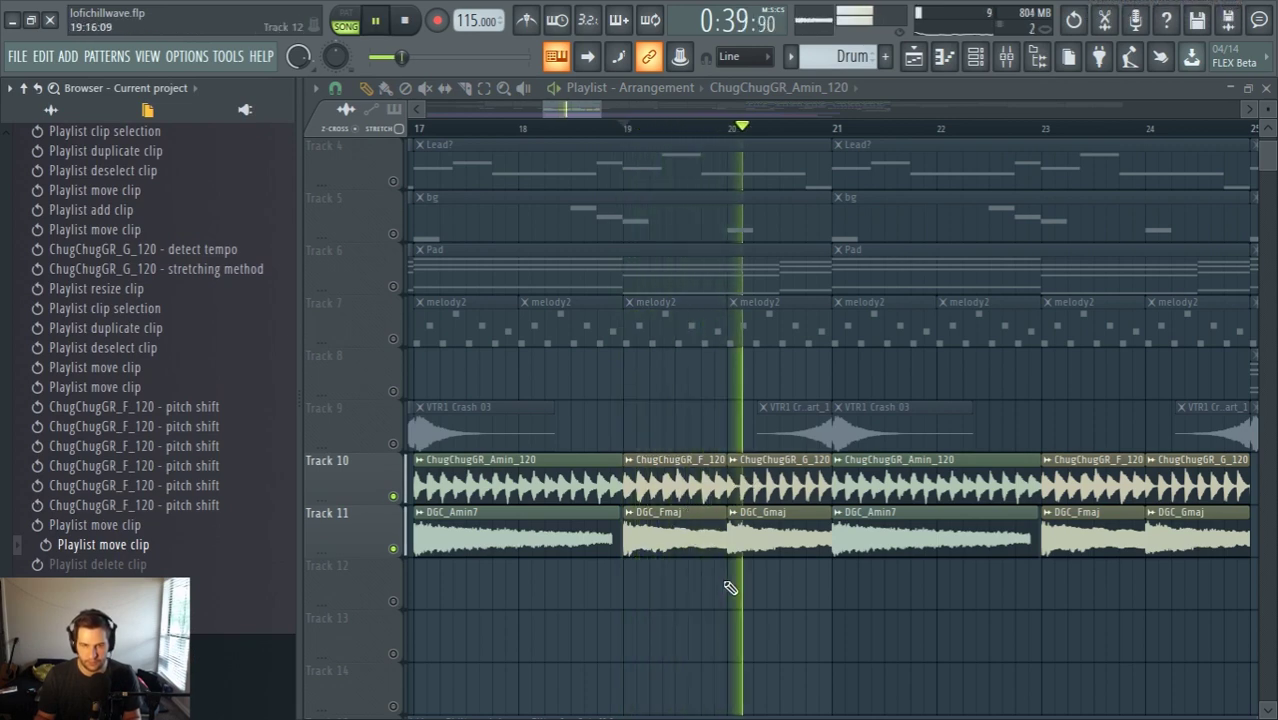
double_click(777, 484)
key(space)
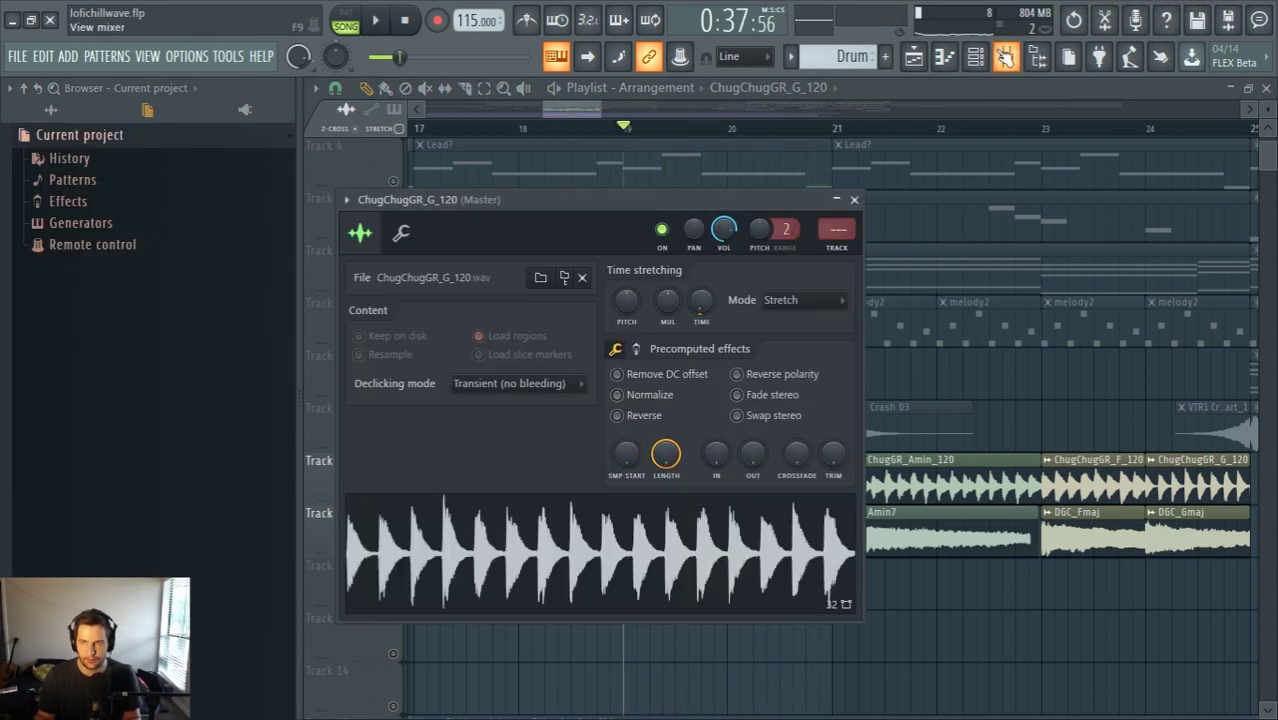
key(F9)
right_click(741, 266)
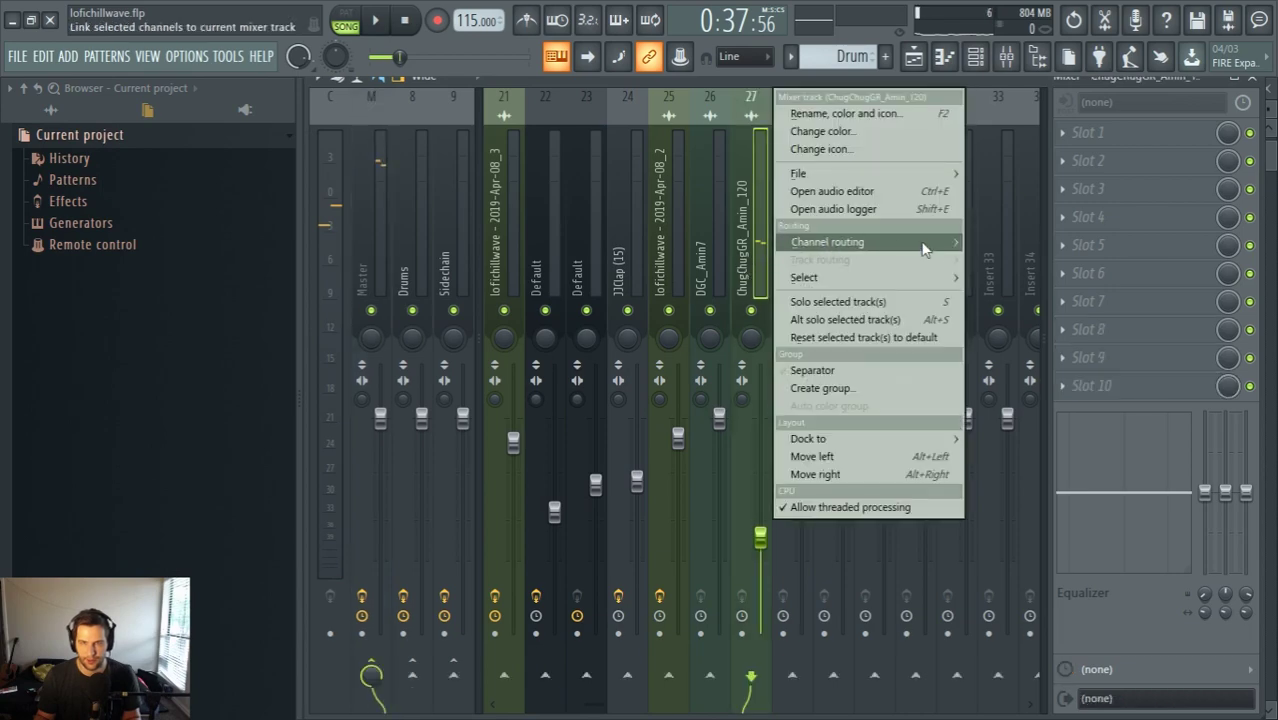
mouse_move(928, 242)
click(678, 250)
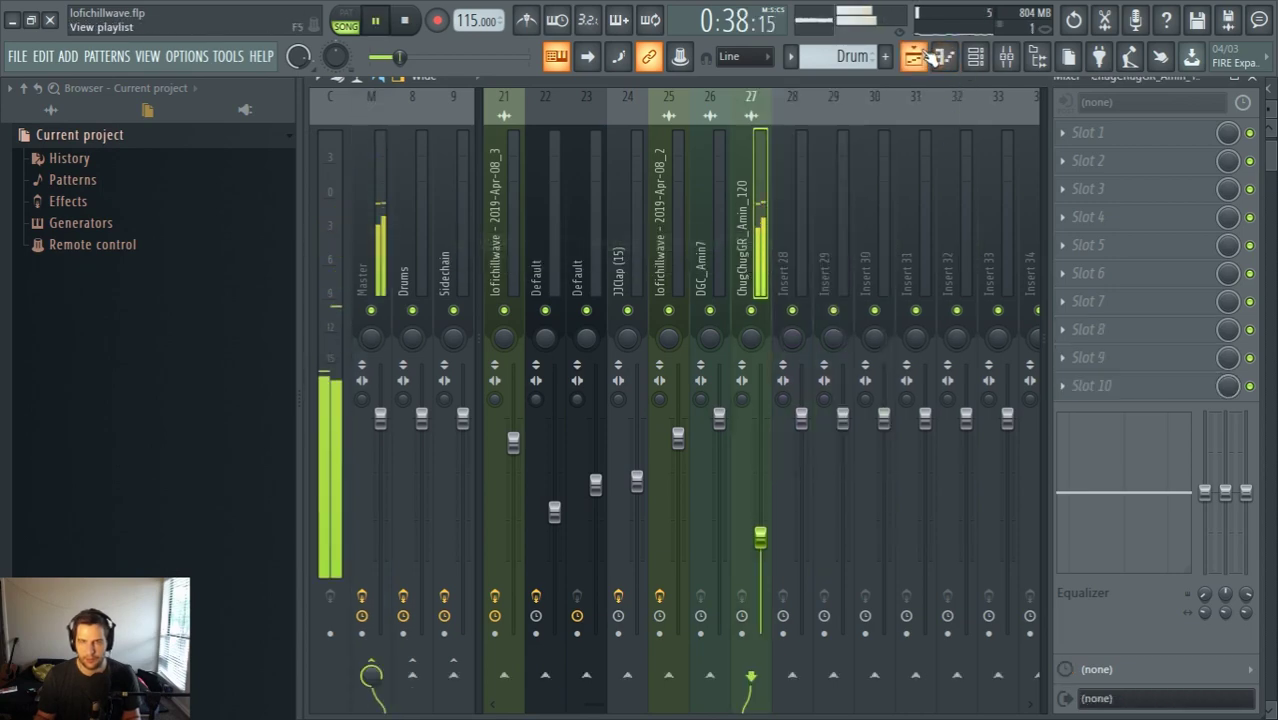
key(F9)
Check ChugChugGR_F_120's channel settings and try a ChugChugGR_Amin_120 clip on Track 12 at bar 19 with the F riff moved aside
double_click(670, 487)
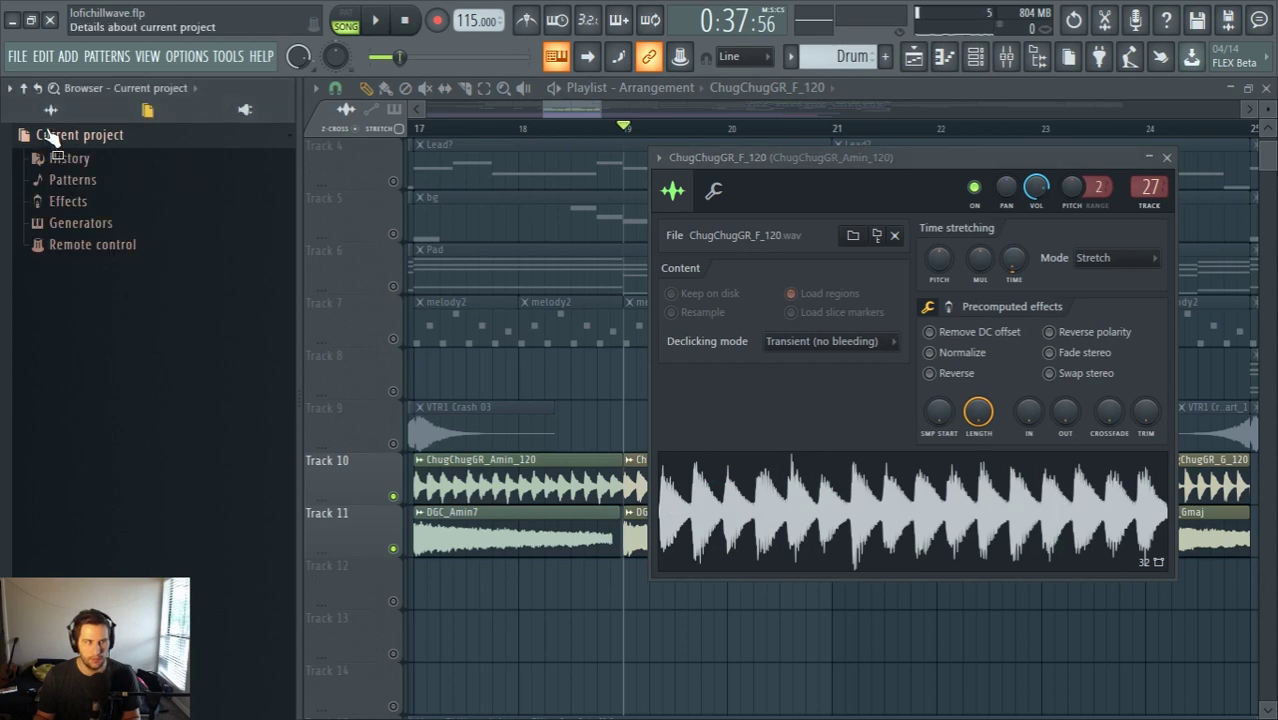
key(Escape)
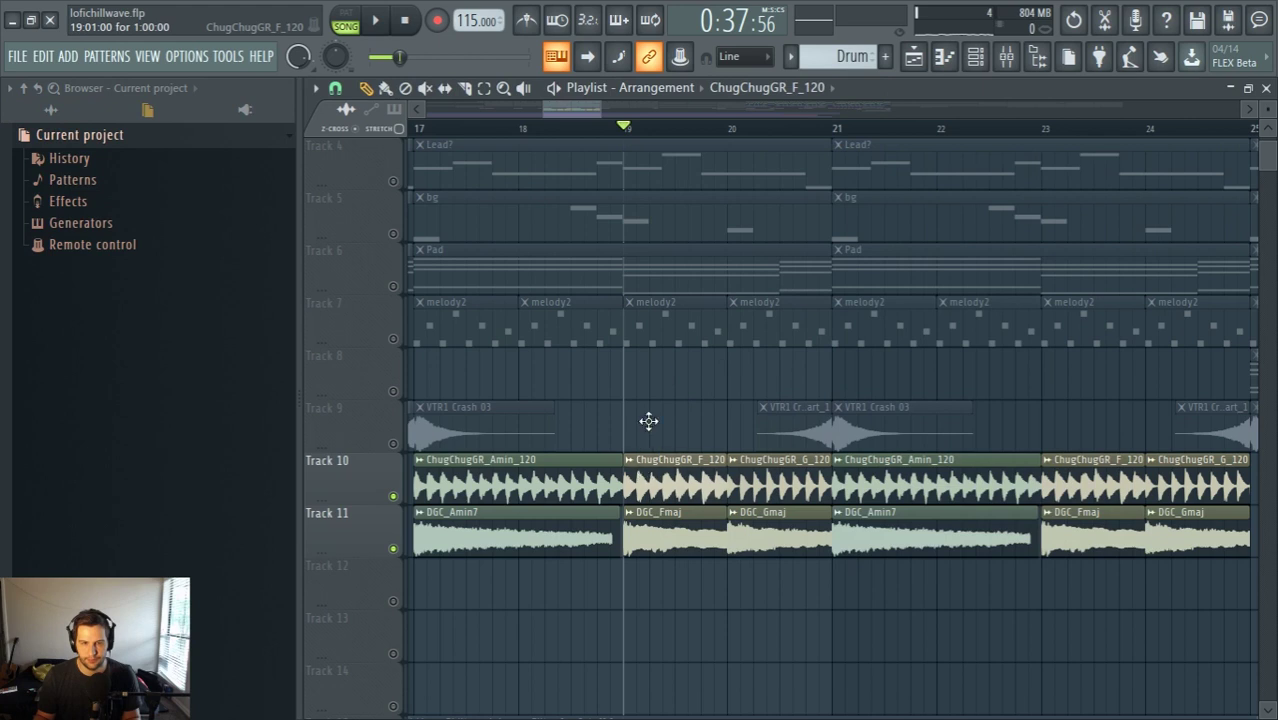
drag(649, 421, 648, 374)
click(603, 462)
click(630, 577)
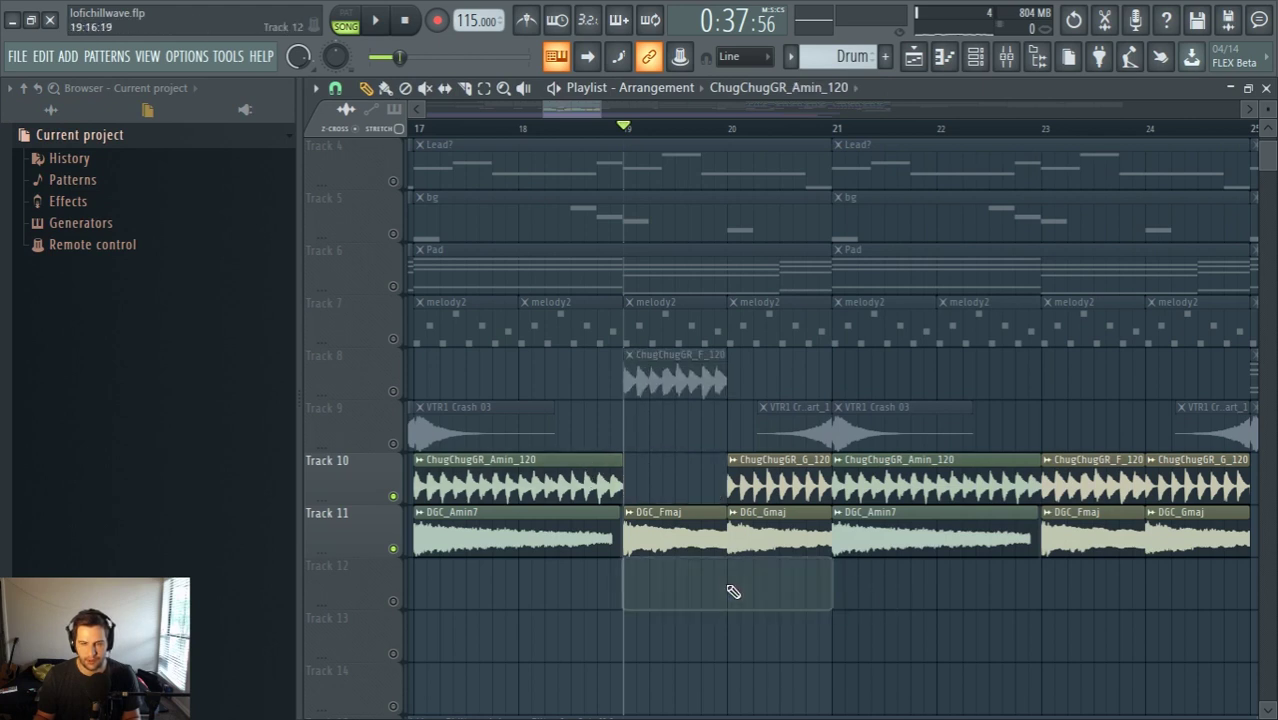
right_click(727, 588)
drag(668, 366, 670, 480)
Reopen the sample library and replay from bar 19 with Track 11 muted and unmuted to compare the F riff with the chords
click(66, 112)
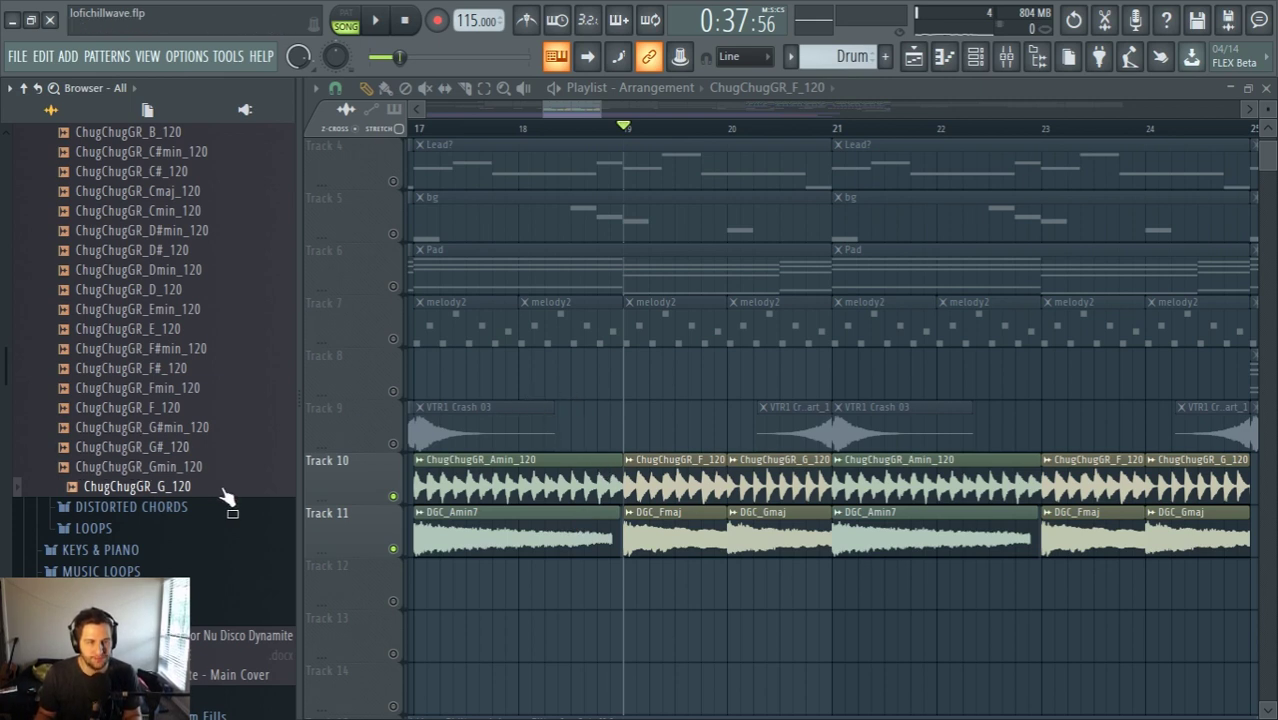
key(space)
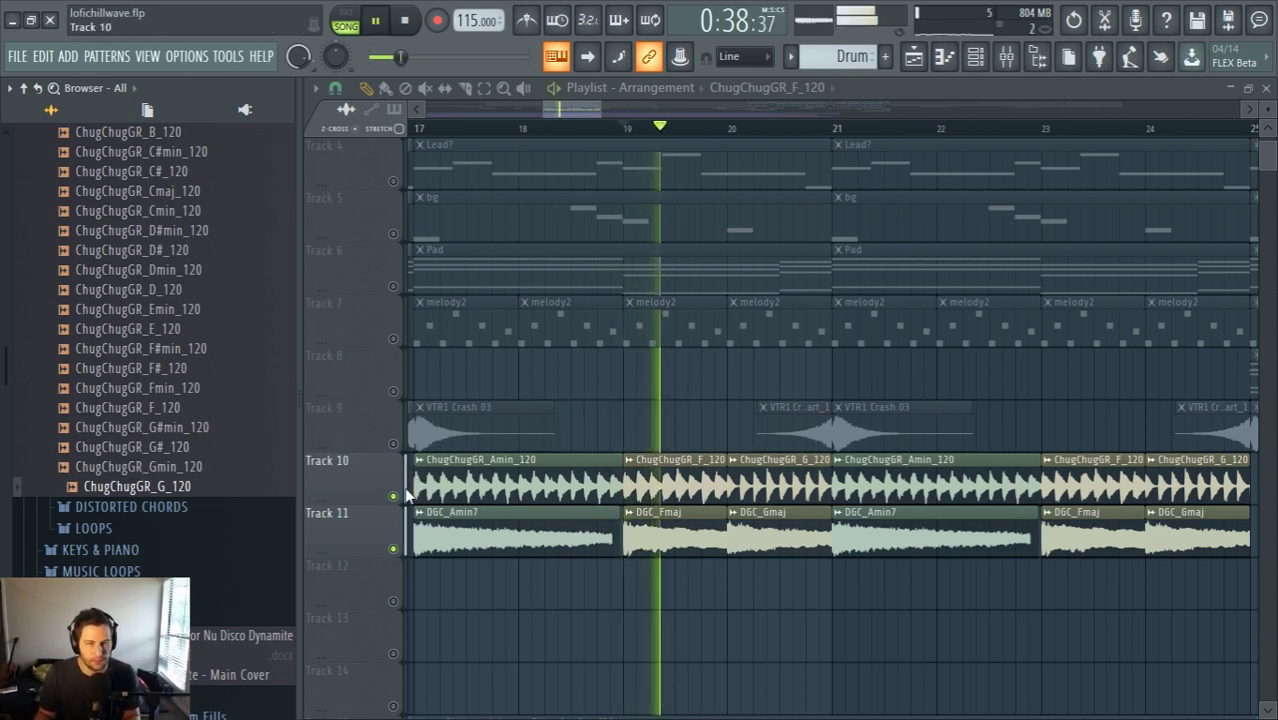
click(393, 546)
key(space)
key(space)
click(393, 548)
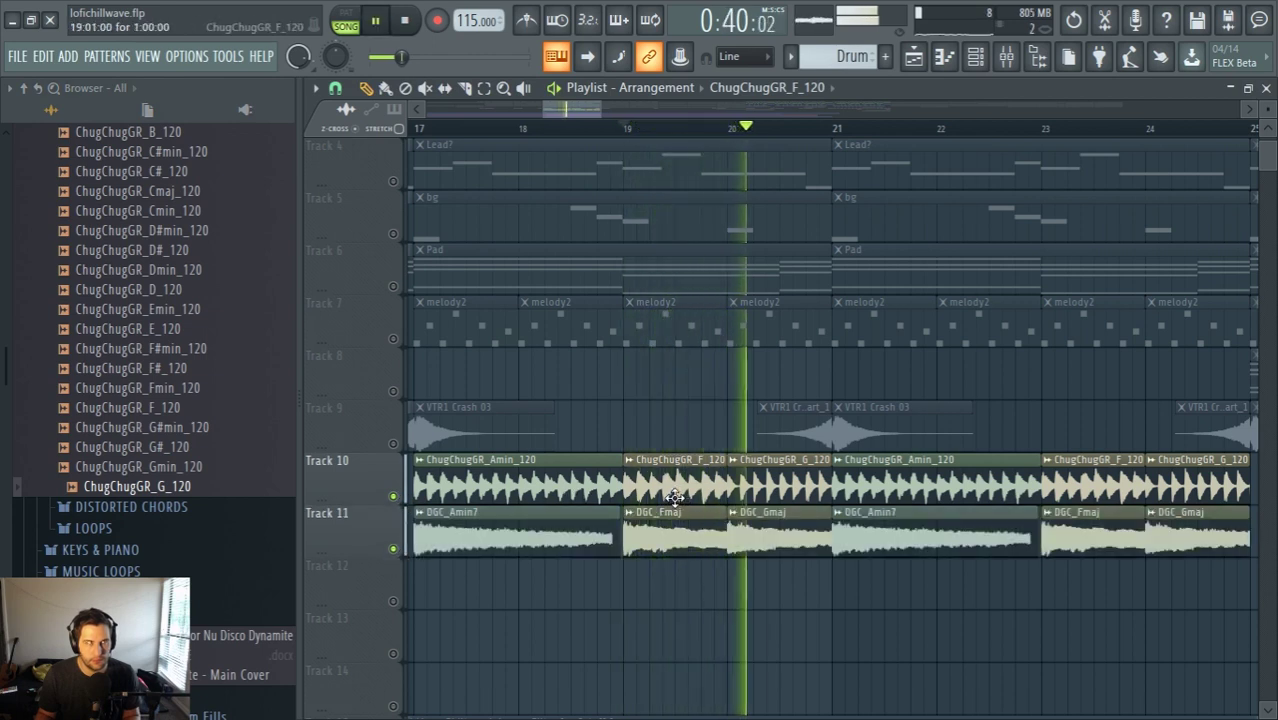
key(space)
key(space)
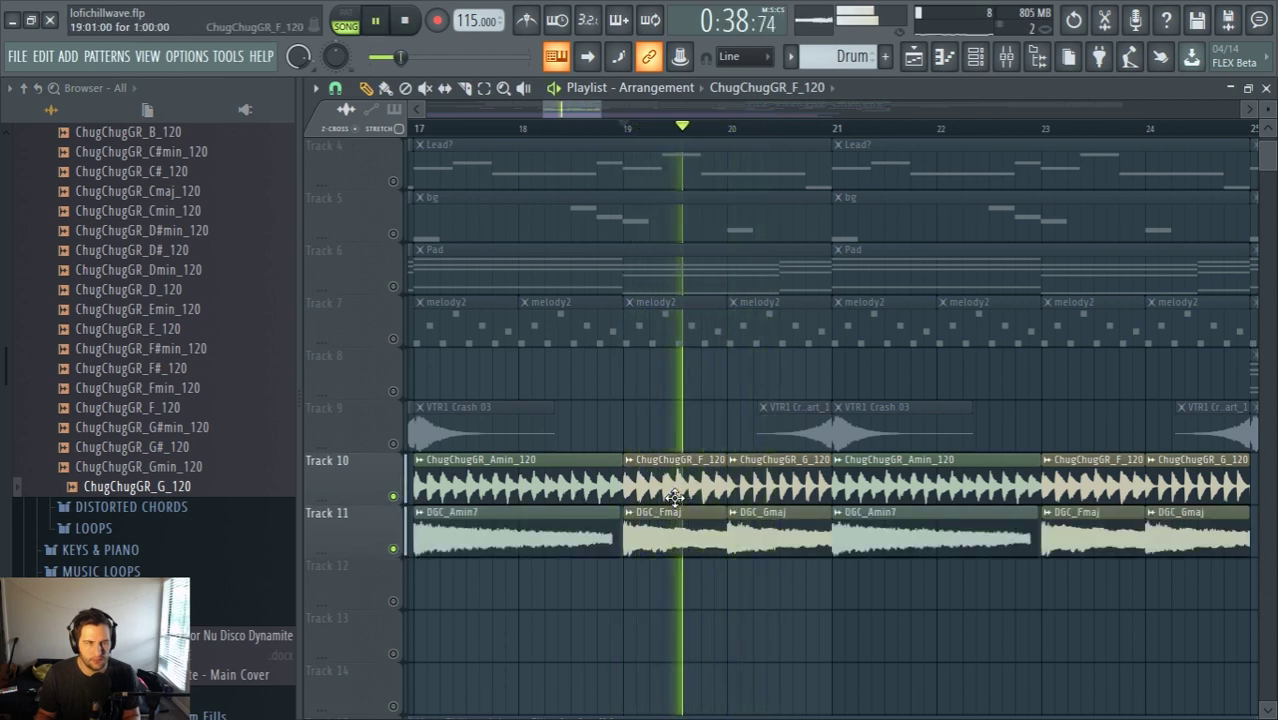
key(space)
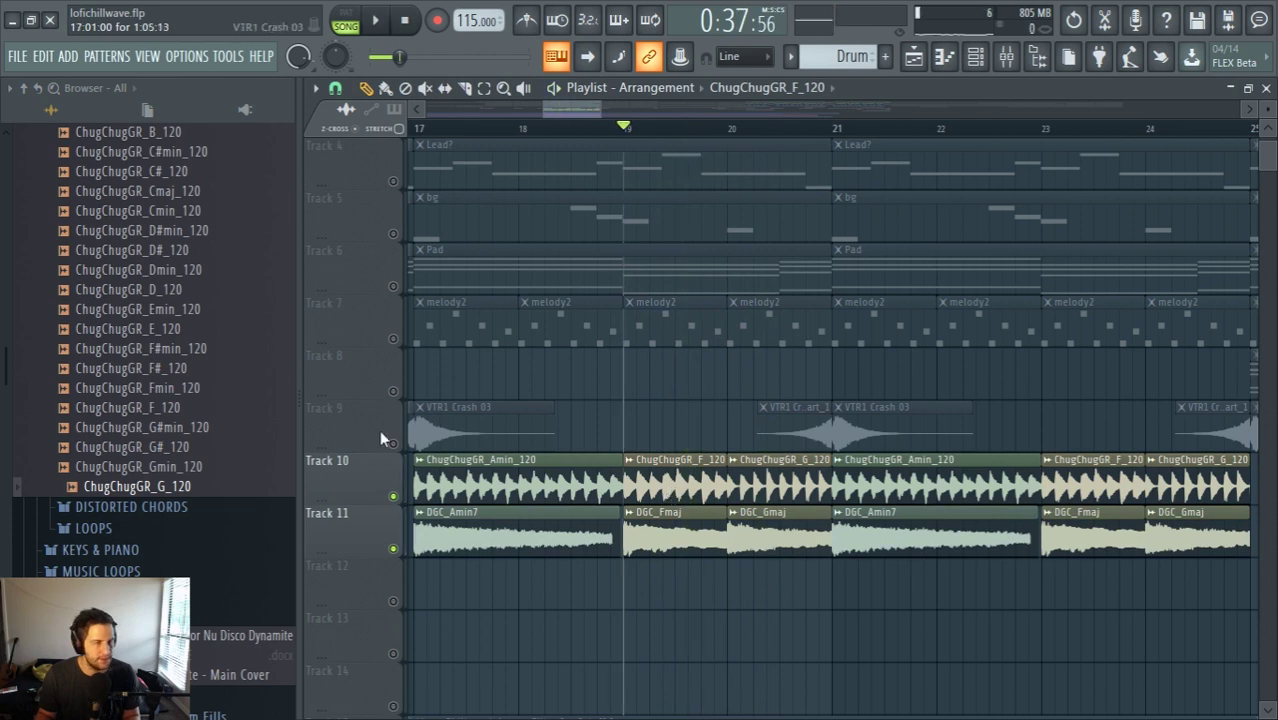
Preview ChugChugGR_E_120 and swap it in for the ChugChugGR_F_120 clip at bar 19, placing it on Track 12 and unmuting Track 9
double_click(690, 495)
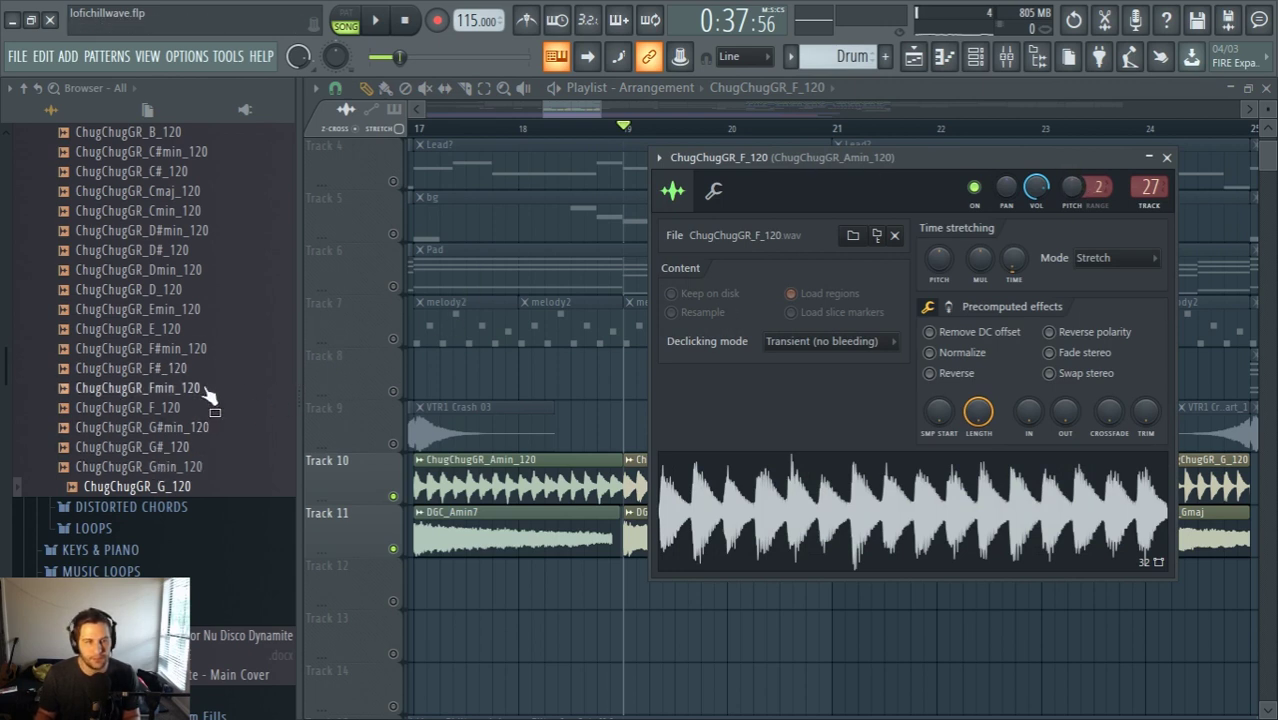
click(170, 337)
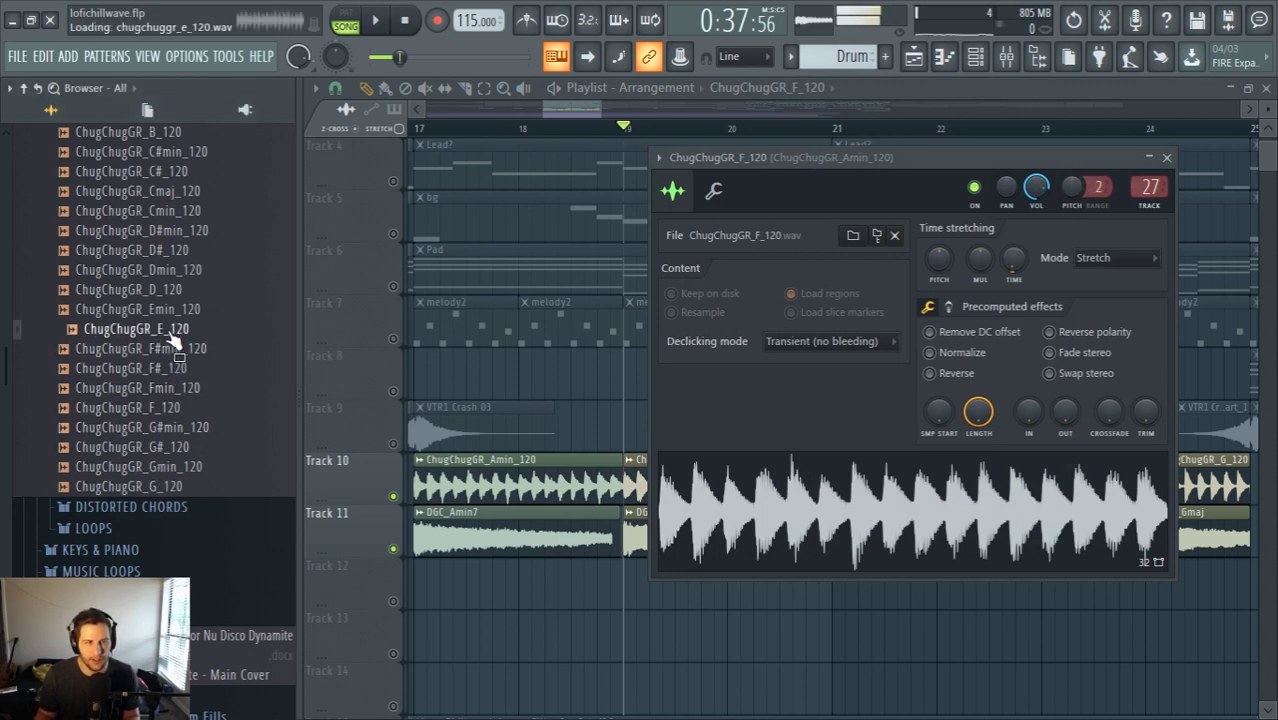
drag(897, 153, 1057, 85)
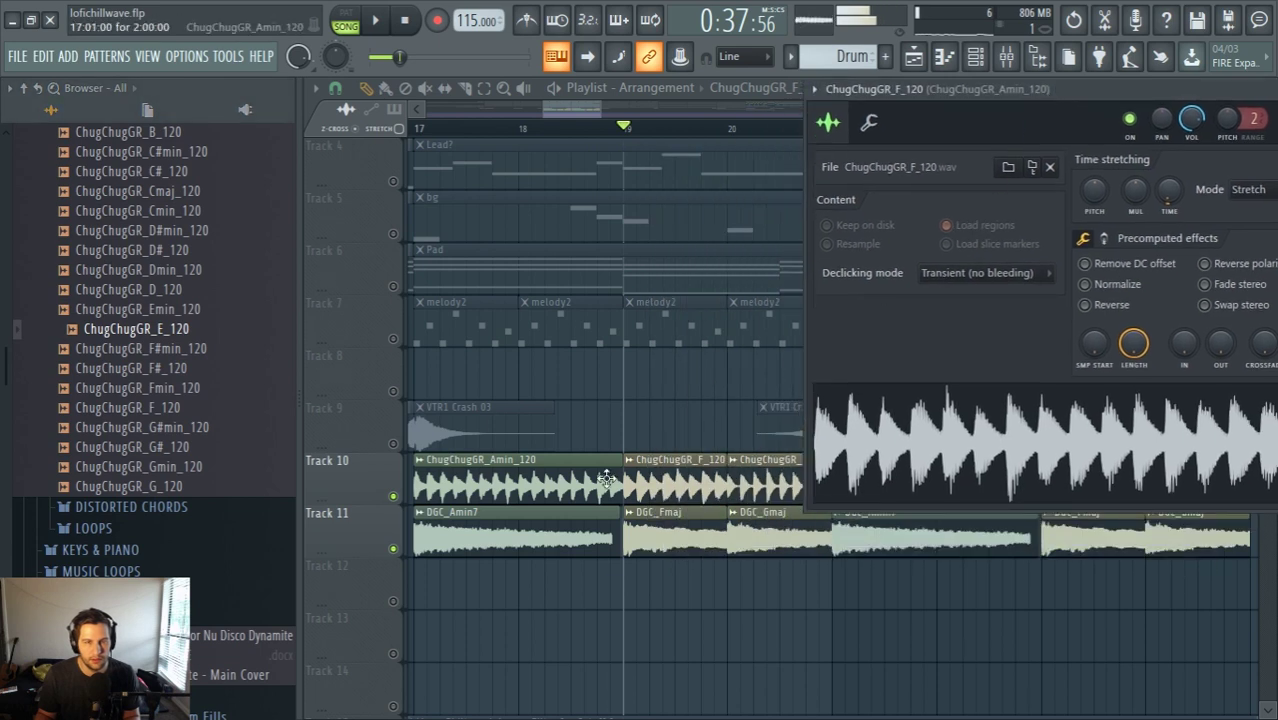
key(Escape)
right_click(675, 475)
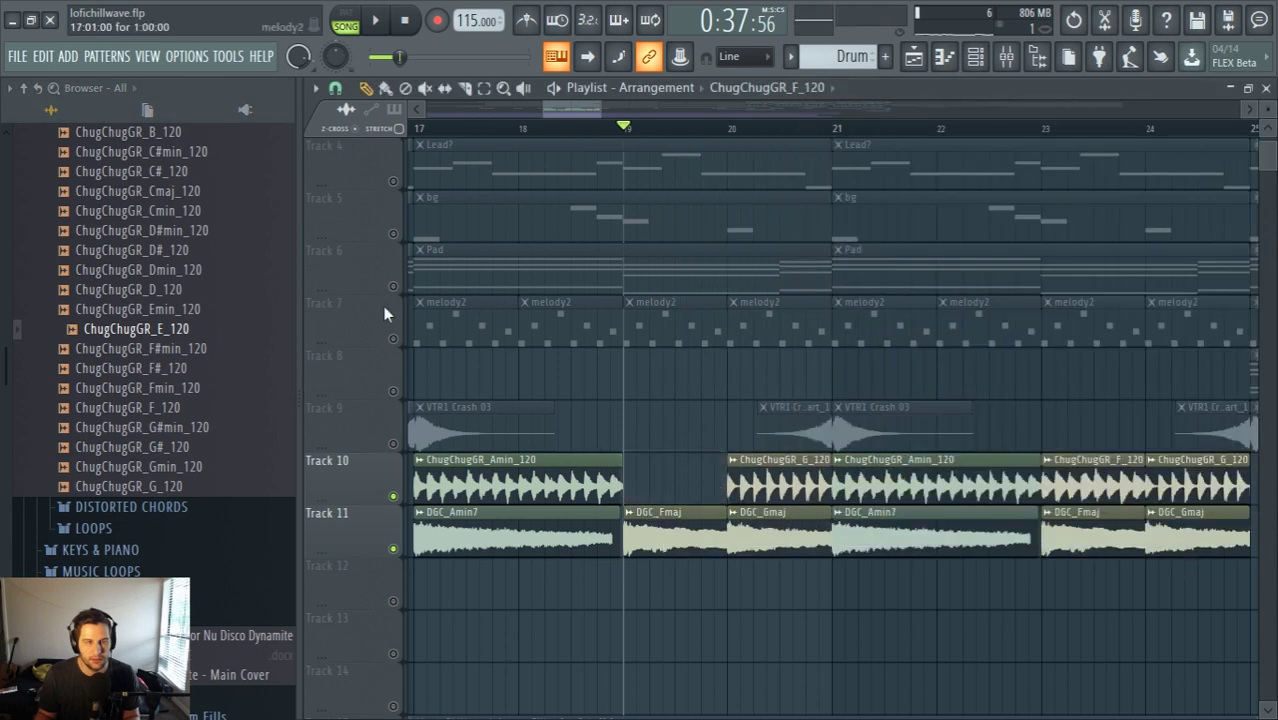
drag(183, 341, 640, 426)
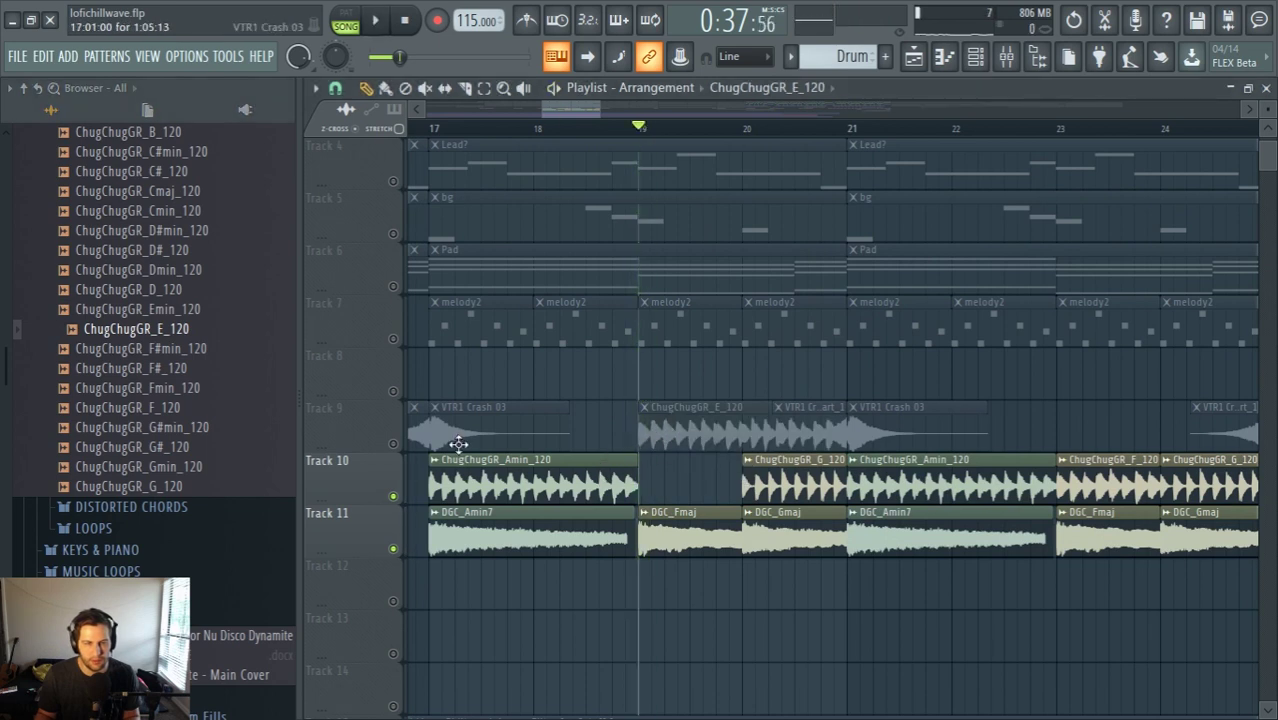
click(394, 444)
drag(667, 492, 666, 609)
Set ChugChugGR_E_120's time-stretching mode to Stretch and its tempo to the estimated 119.932 BPM
double_click(666, 596)
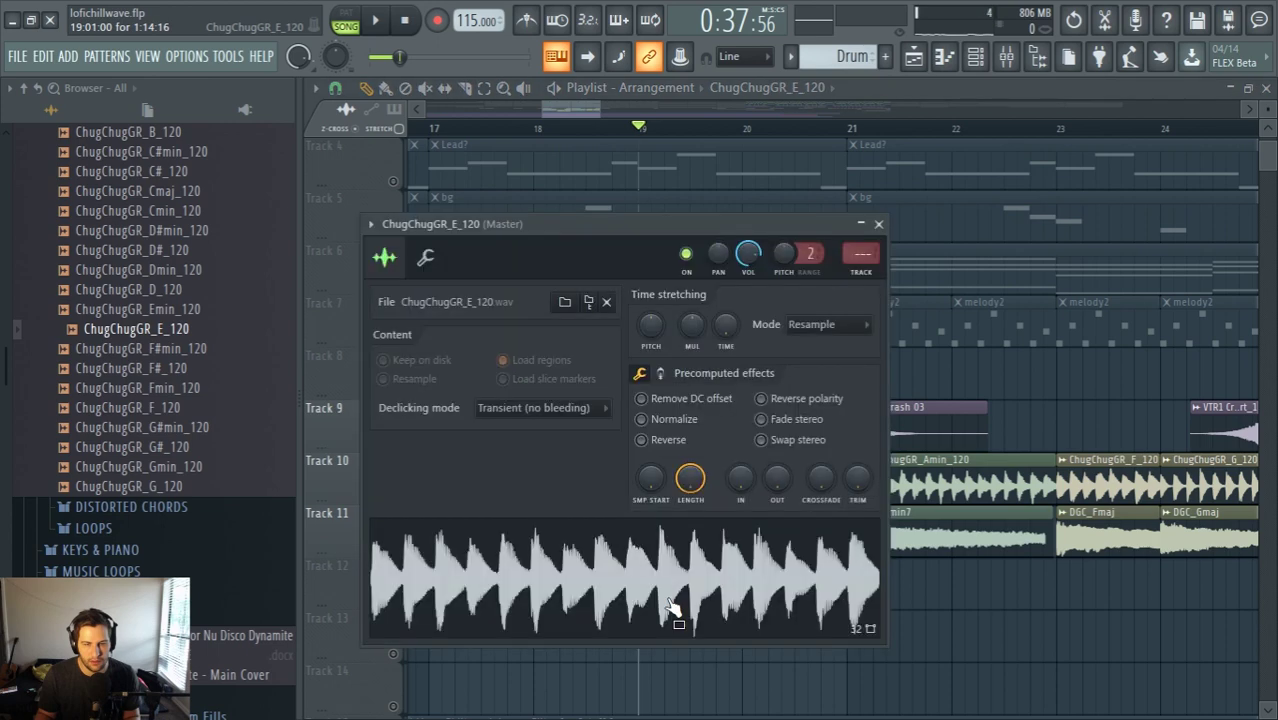
click(828, 324)
click(824, 379)
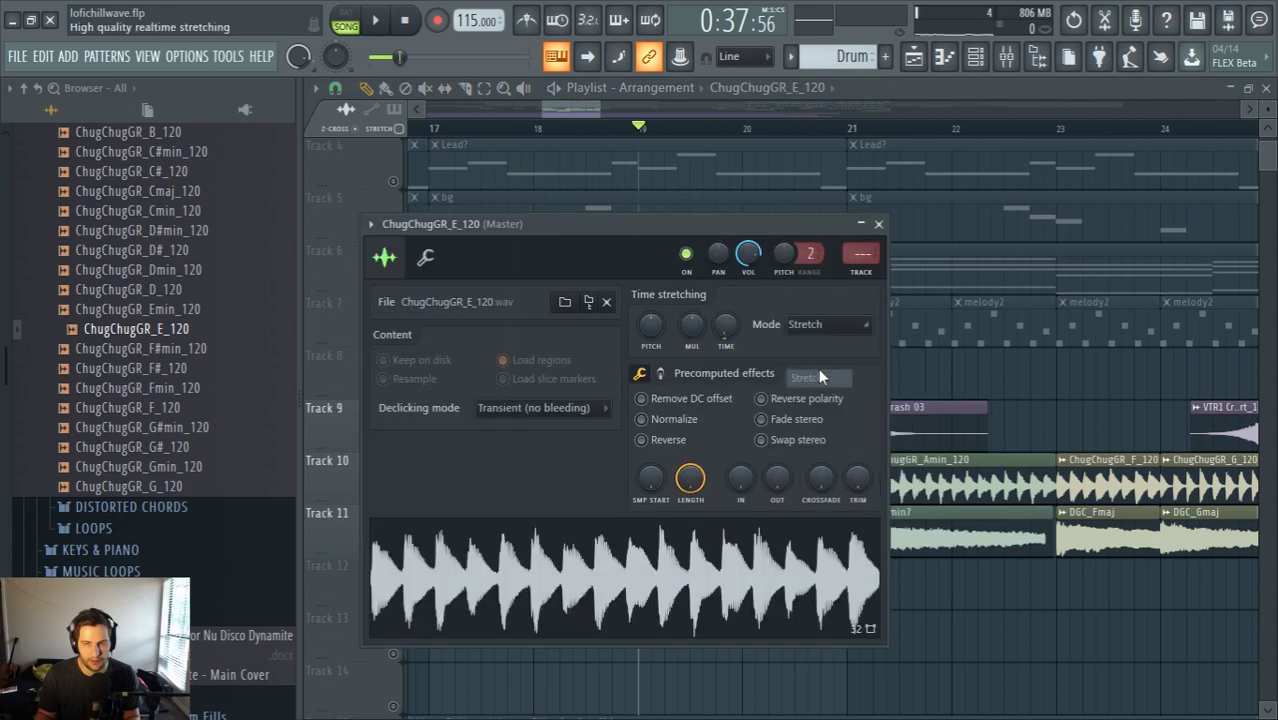
right_click(726, 325)
click(750, 364)
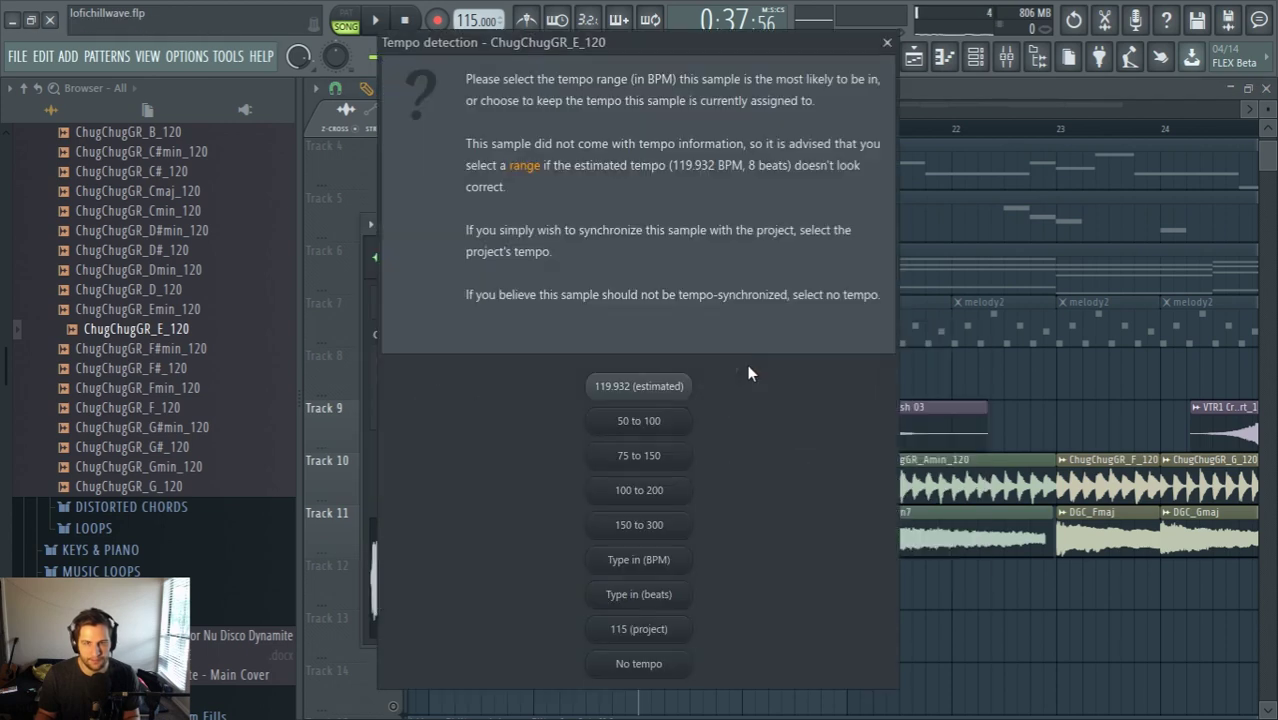
click(674, 392)
click(879, 225)
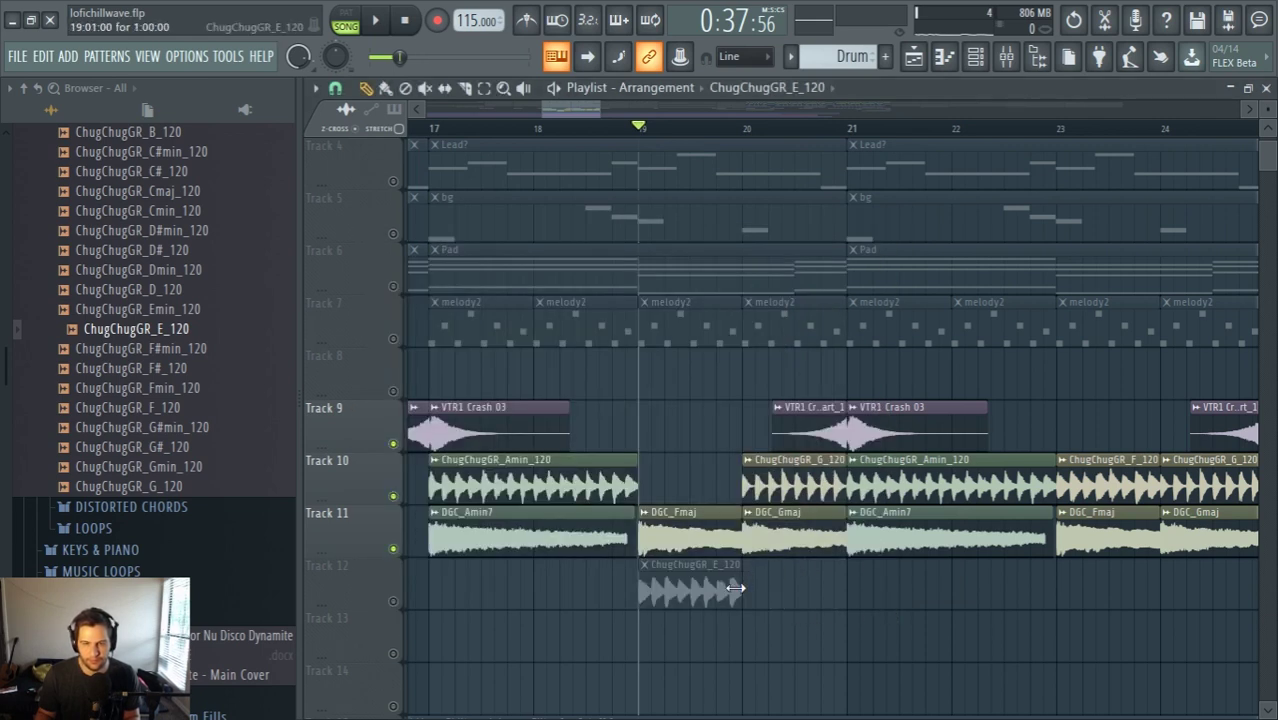
Fit the ChugChugGR_E_120 clip into the one-bar gap at bar 19 on Track 10 and play it
drag(703, 566, 703, 462)
key(space)
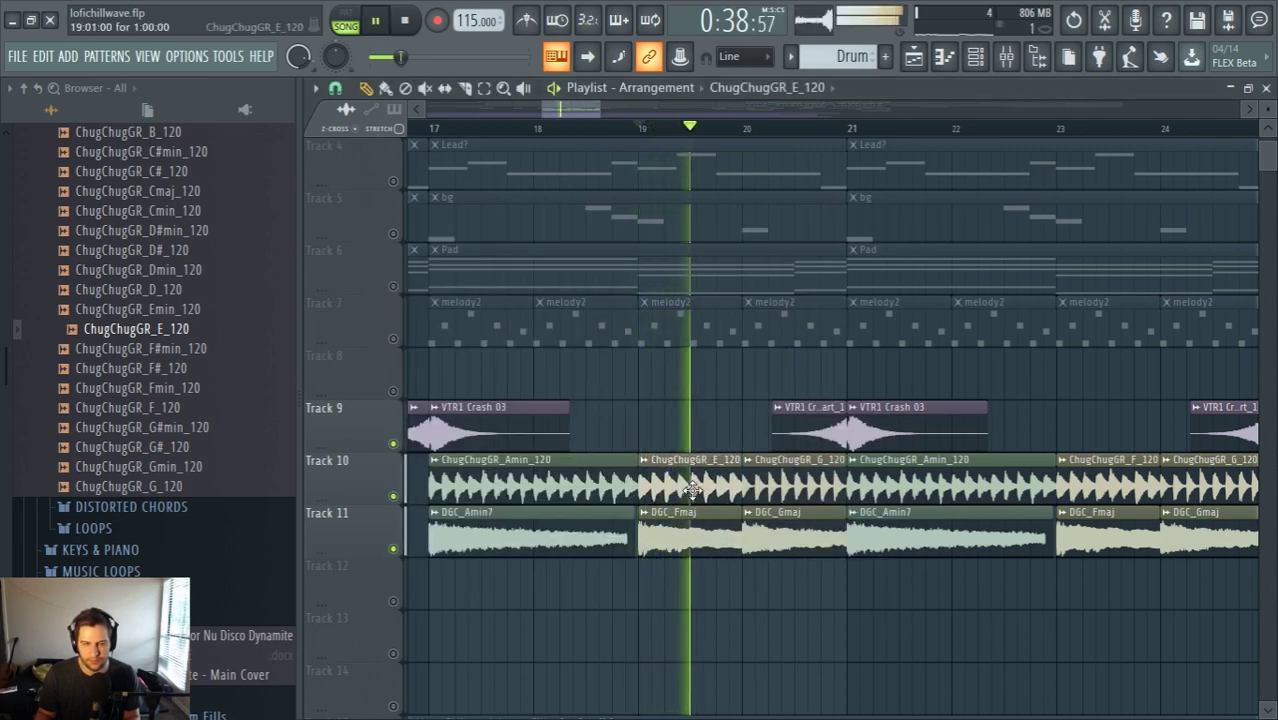
key(space)
Route the ChugChugGR_E_120 channel to mixer track 27 and return to the playlist
double_click(690, 473)
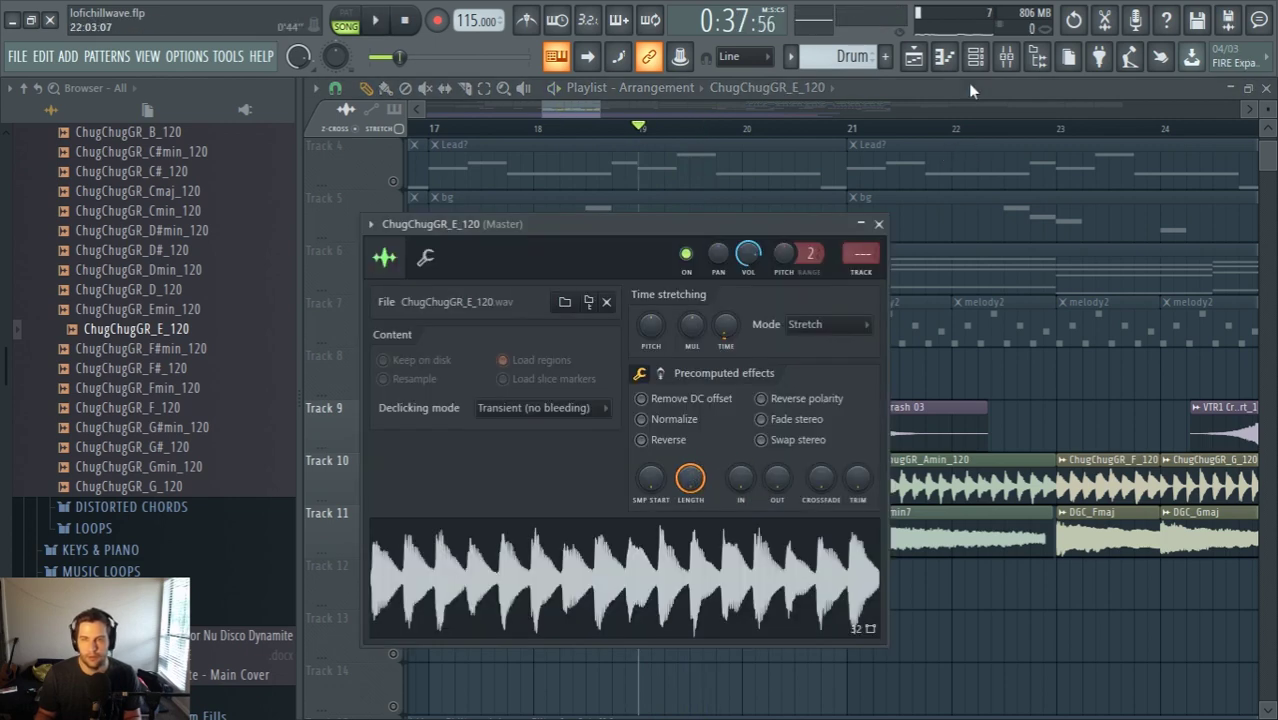
click(1005, 58)
right_click(752, 263)
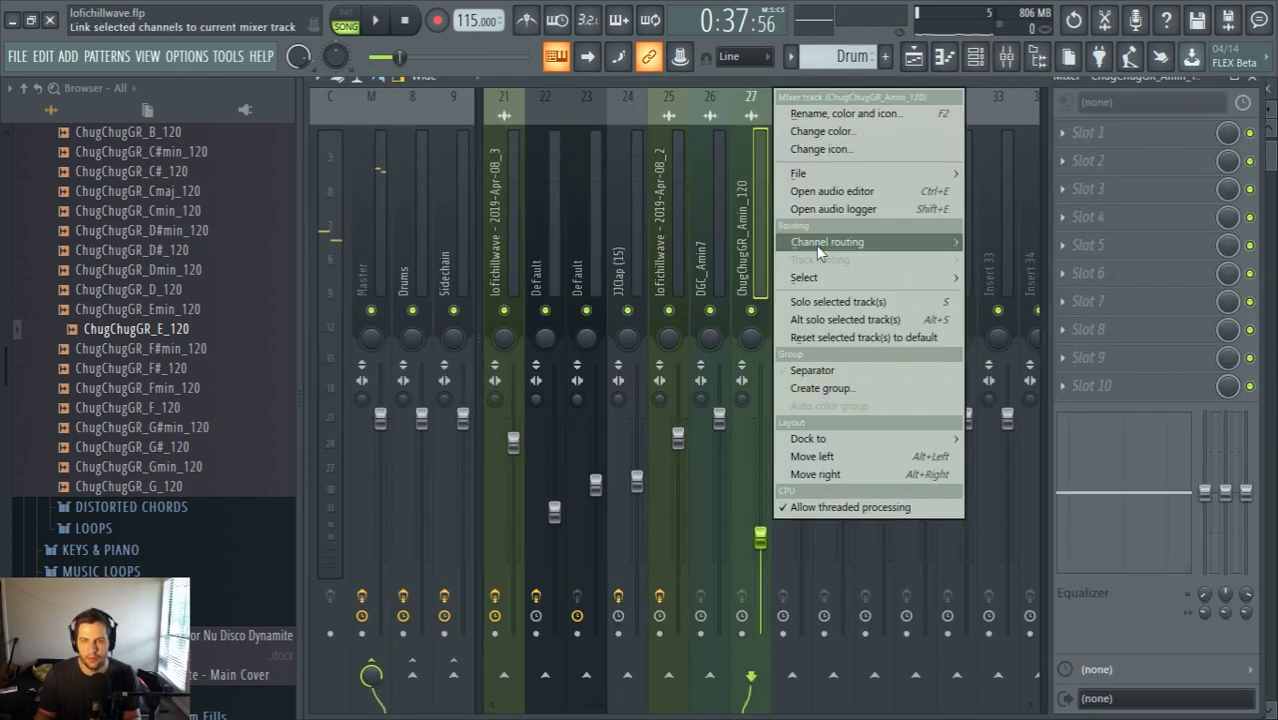
mouse_move(888, 255)
click(755, 245)
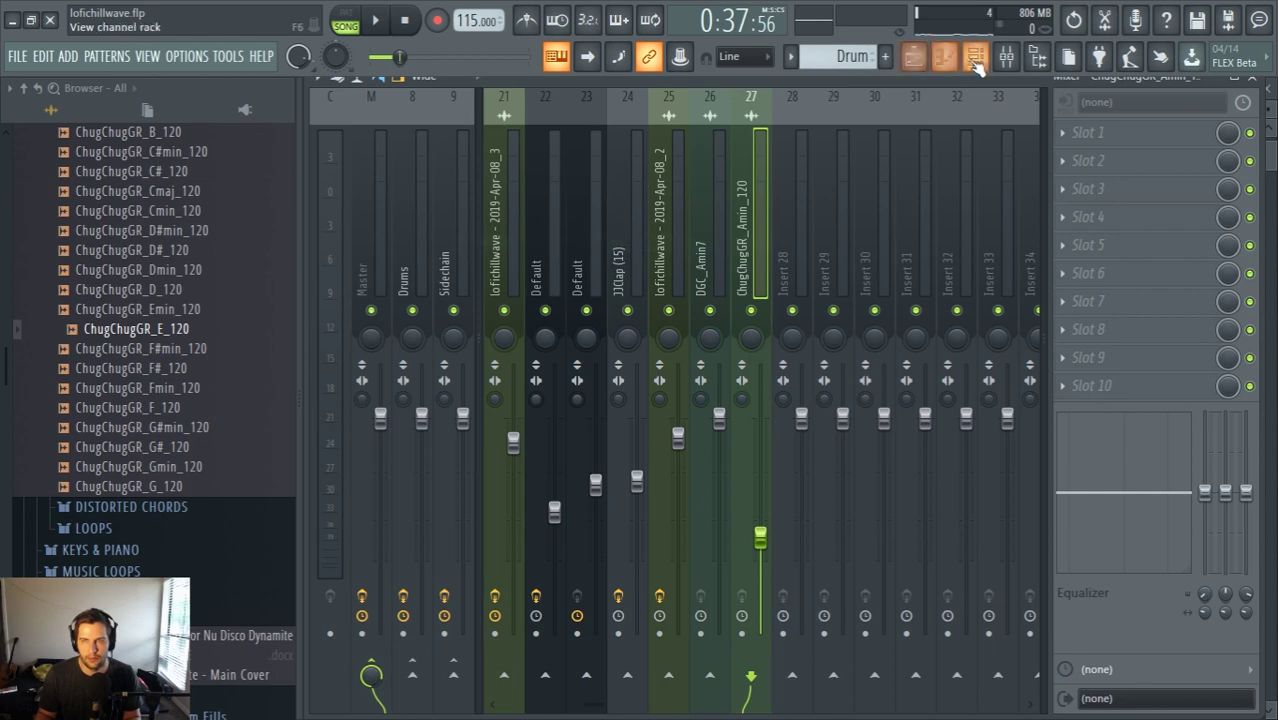
click(918, 60)
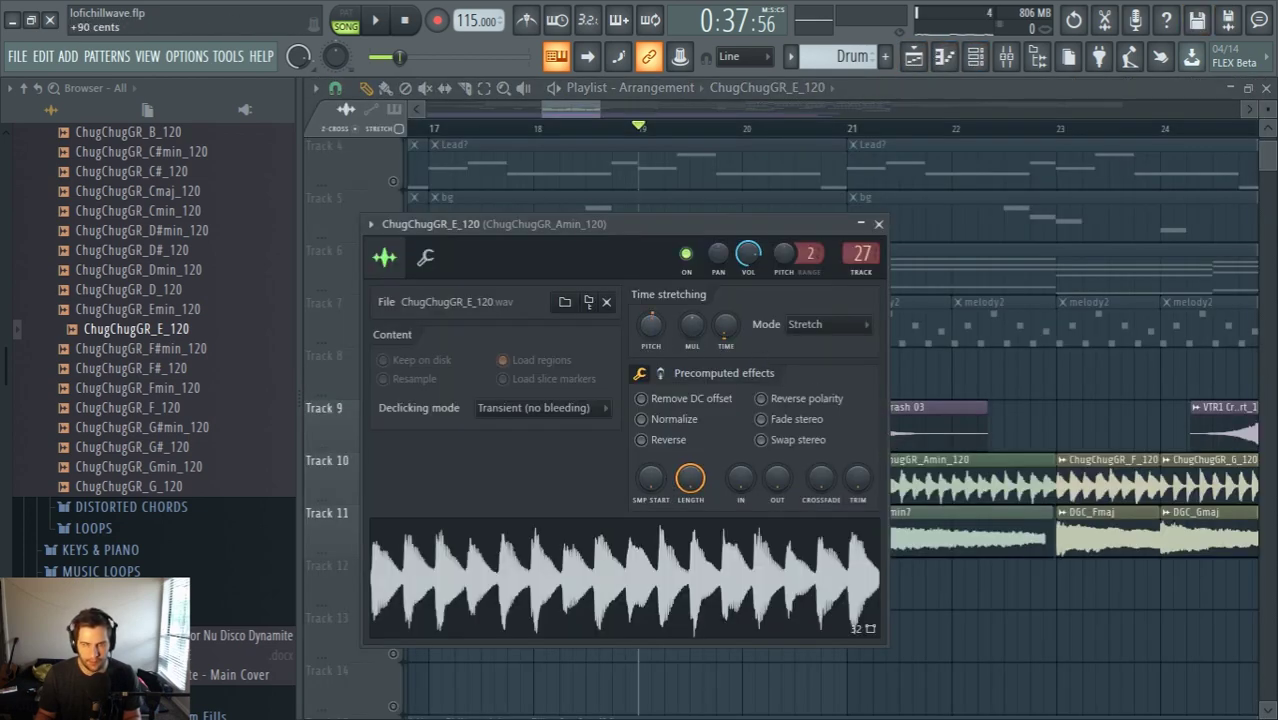
Raise ChugChugGR_E_120's time-stretching pitch by about 90 cents, audition it from bar 19, and return to the playlist
key(space)
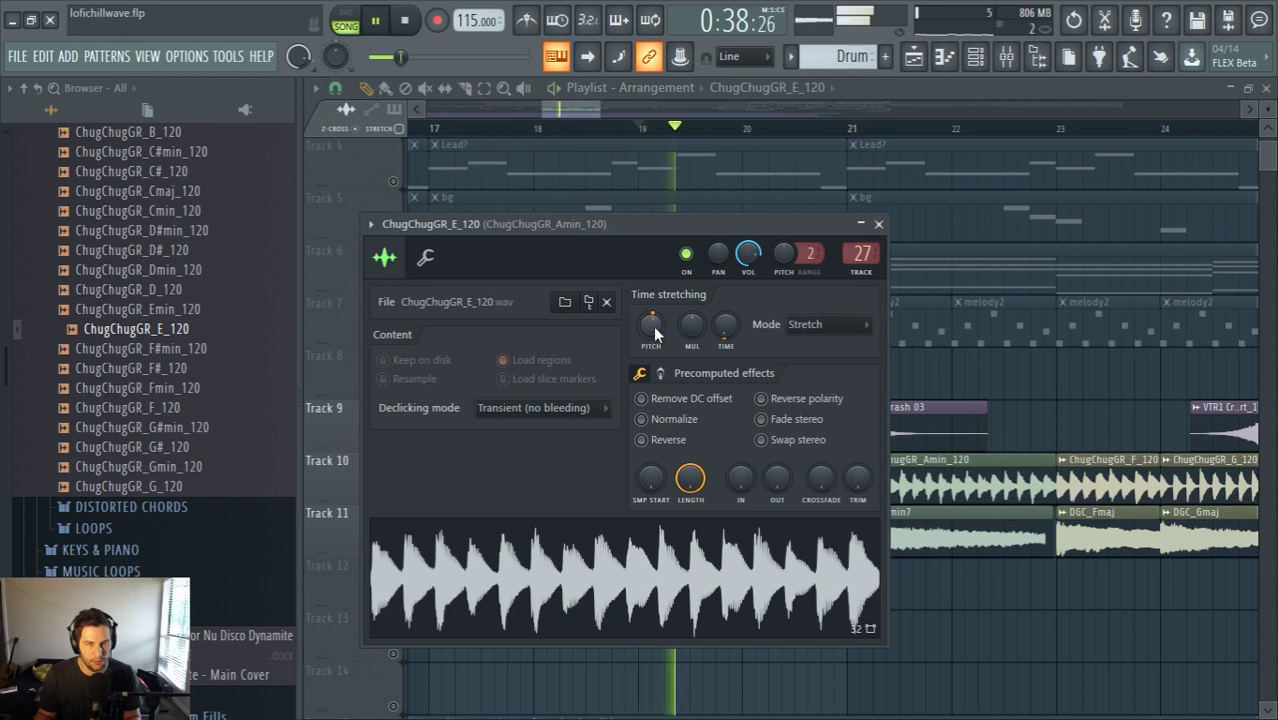
key(space)
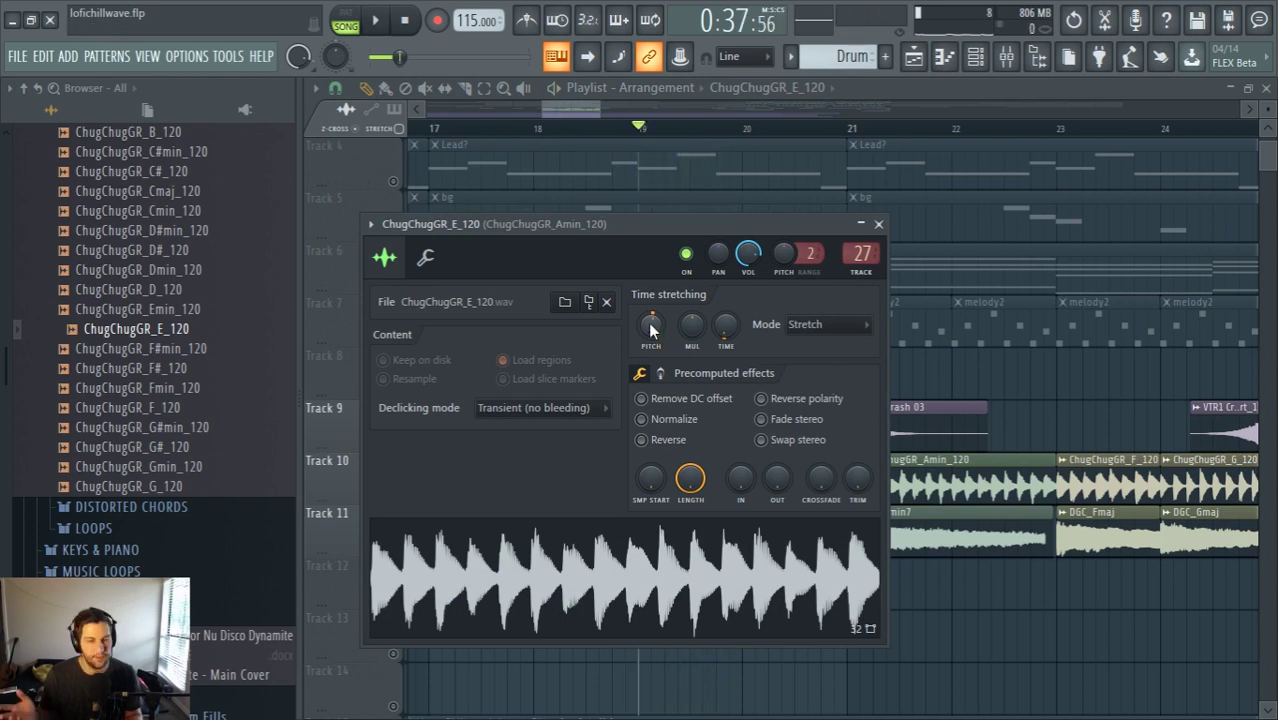
key(space)
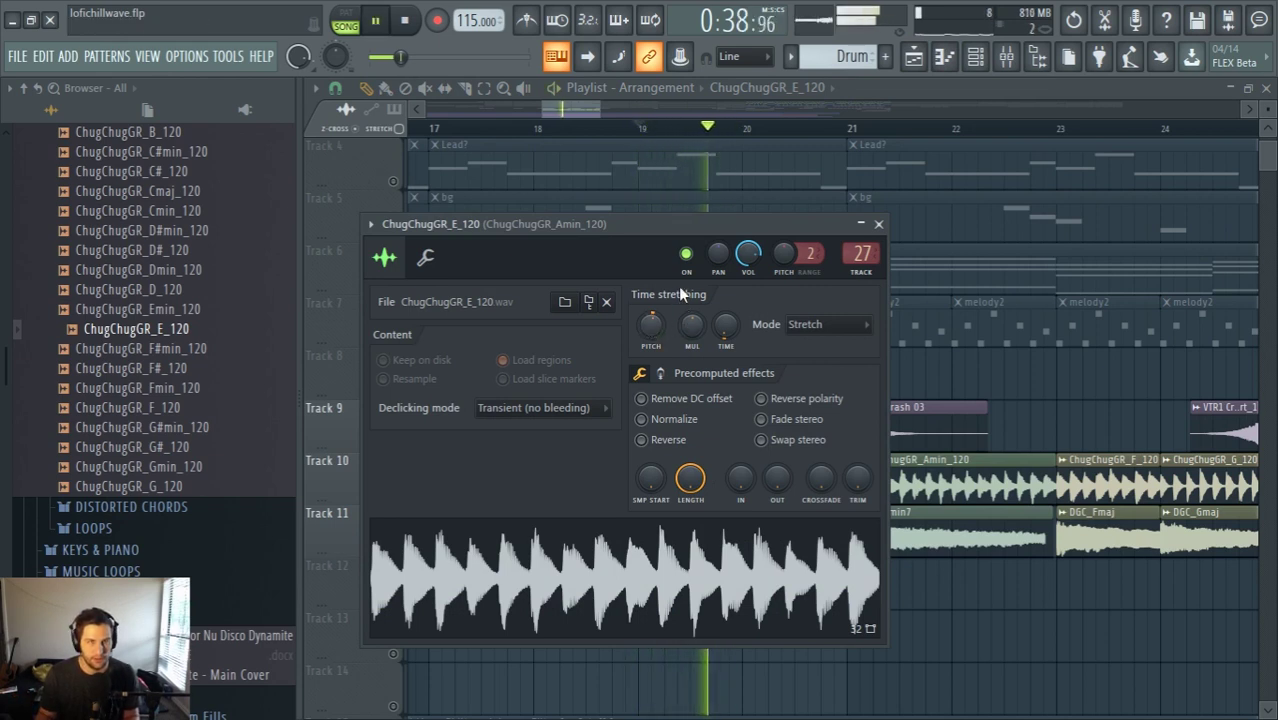
key(space)
click(563, 107)
Play the arrangement from bar 17 to hear the E riff in sequence with the other guitar clips
scroll(545, 385, down, 4)
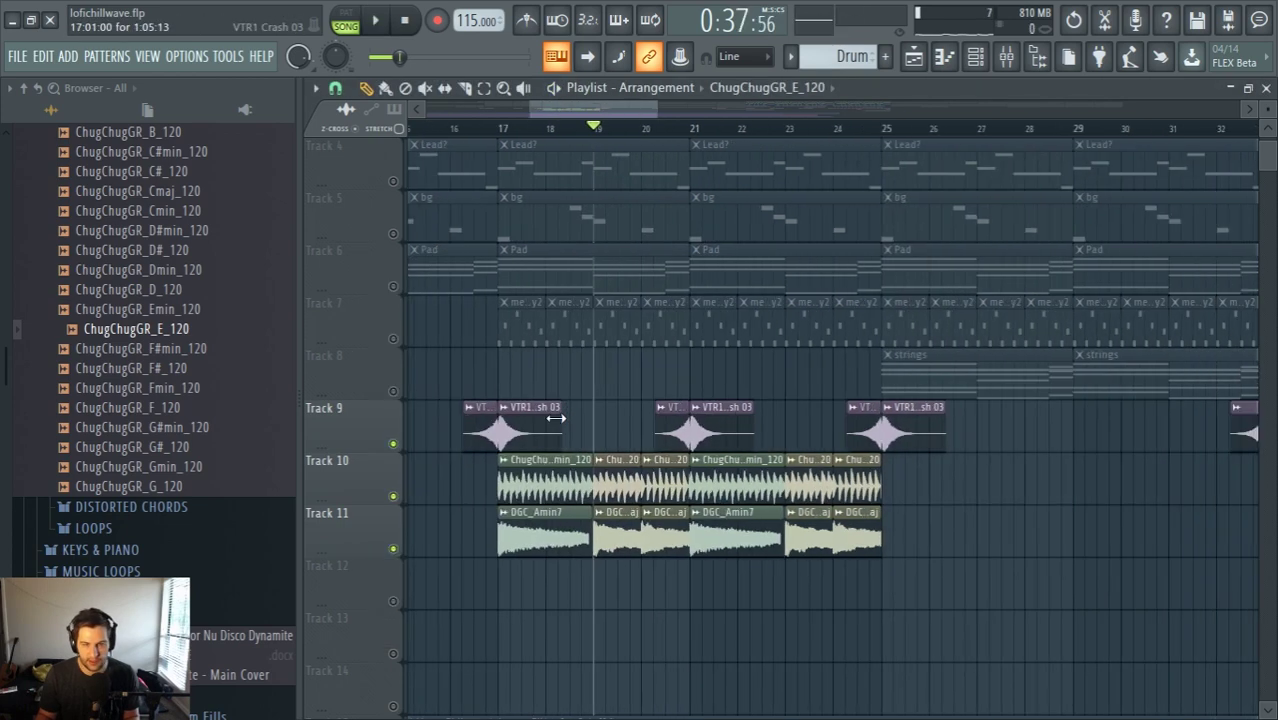
scroll(556, 414, up, 3)
click(466, 131)
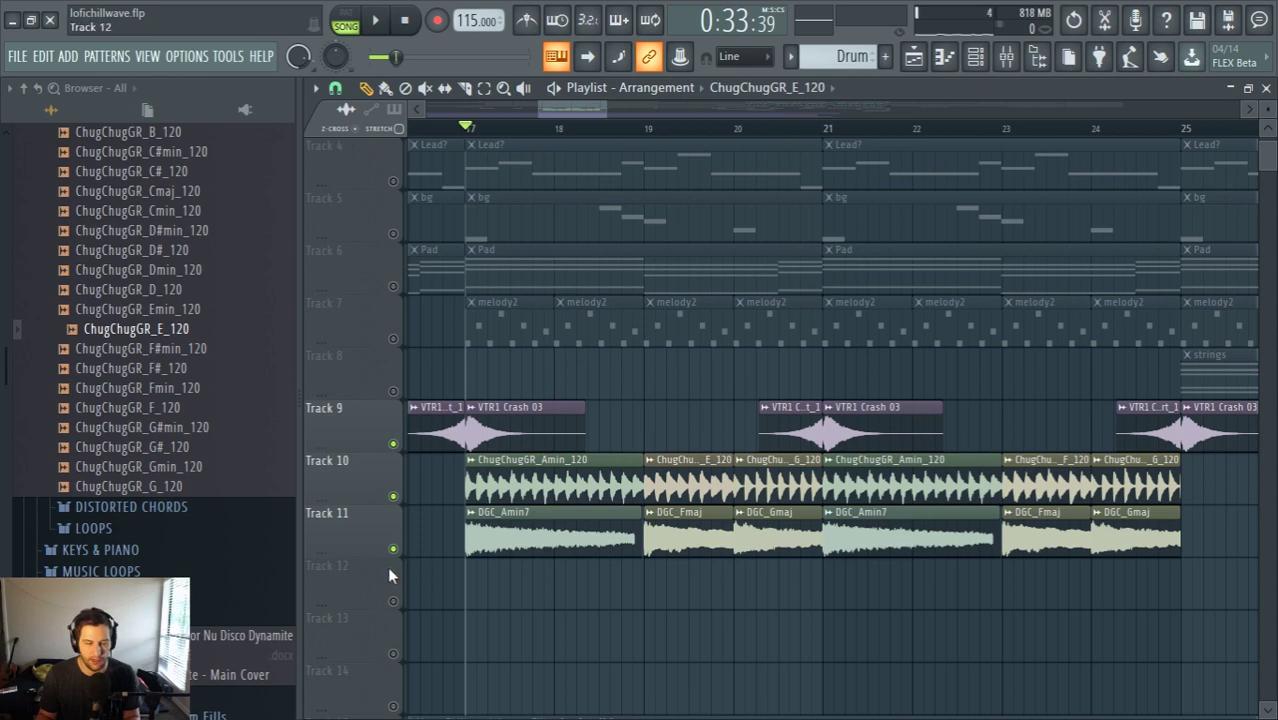
key(space)
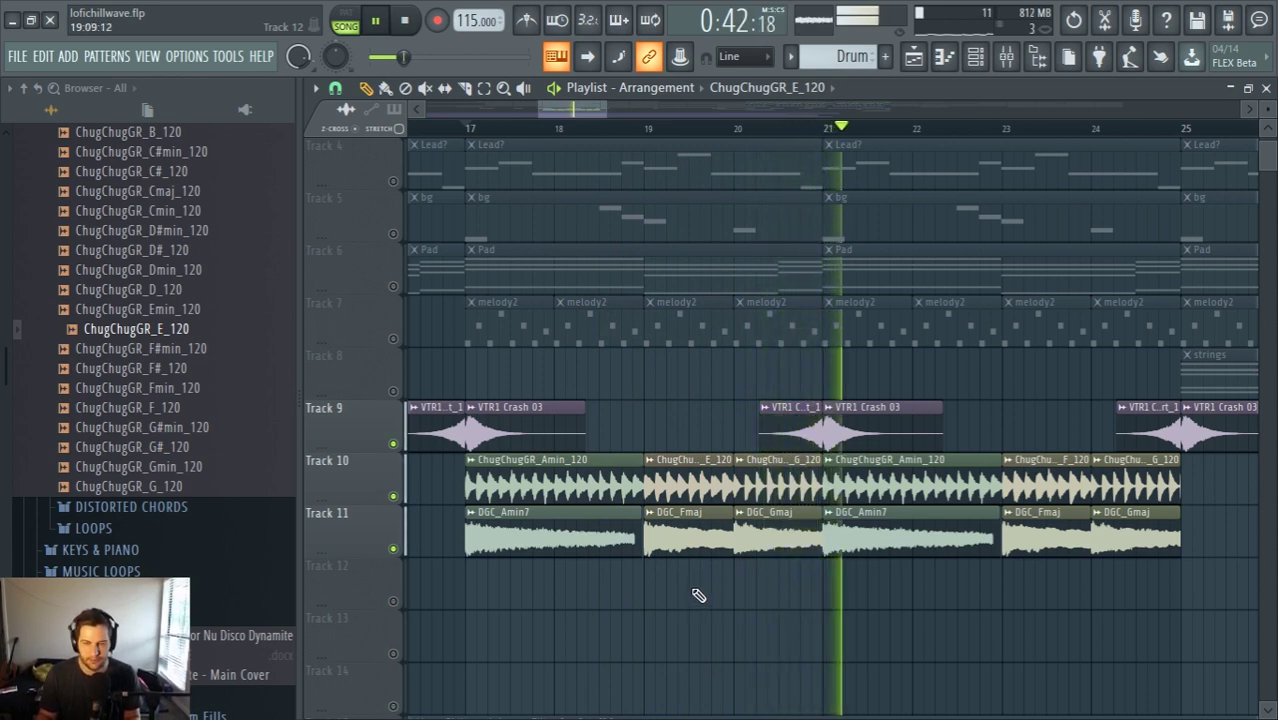
key(space)
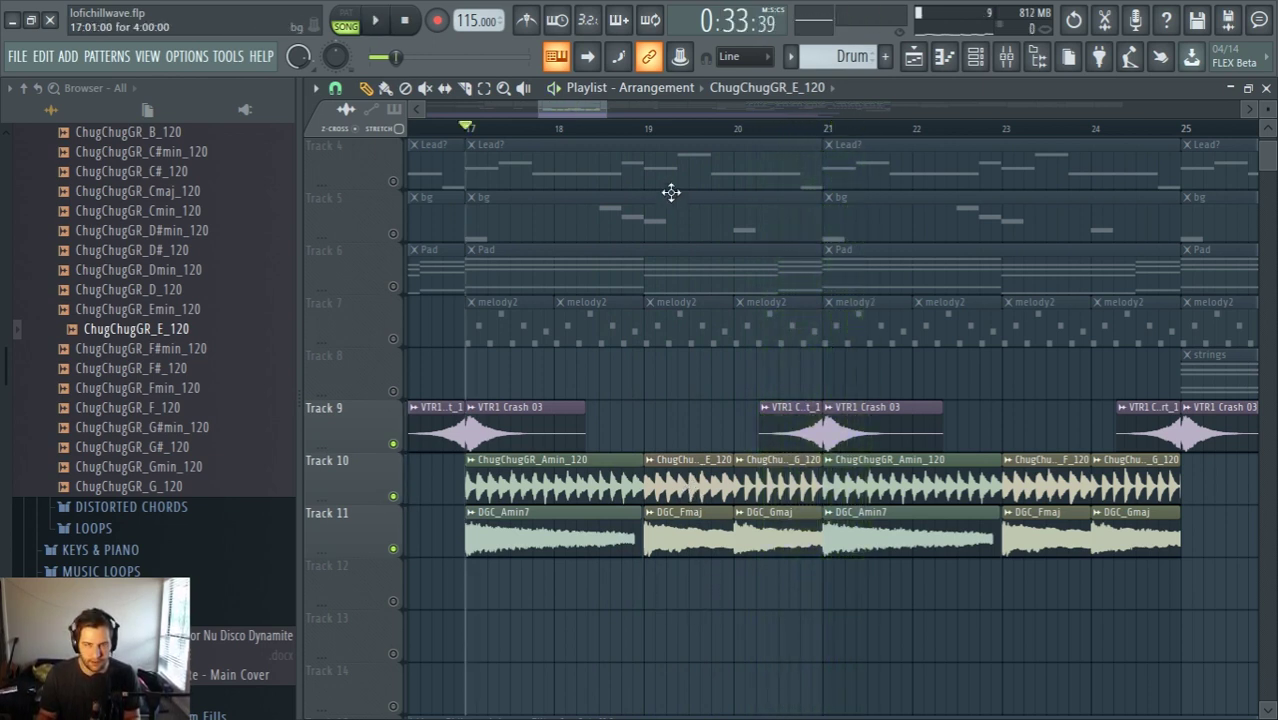
Set ChugChugGR_E_120's channel volume to about 71% during playback and return to the playlist
key(space)
double_click(690, 478)
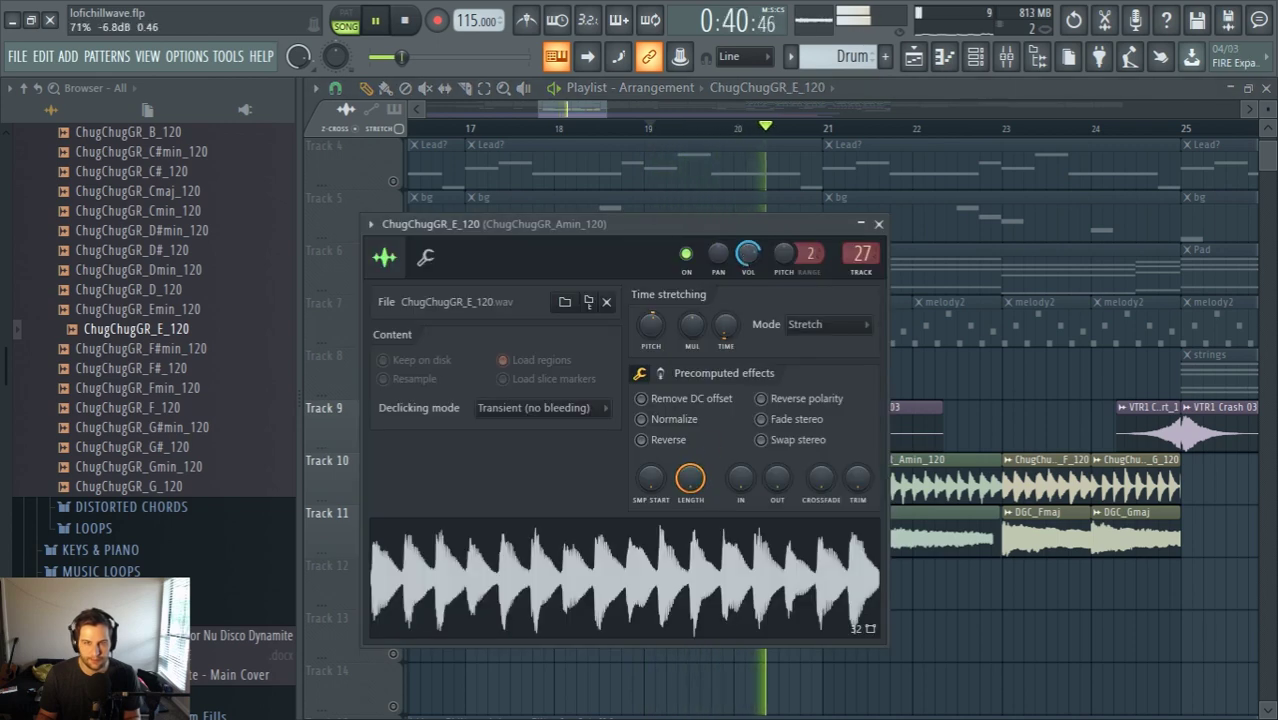
click(584, 106)
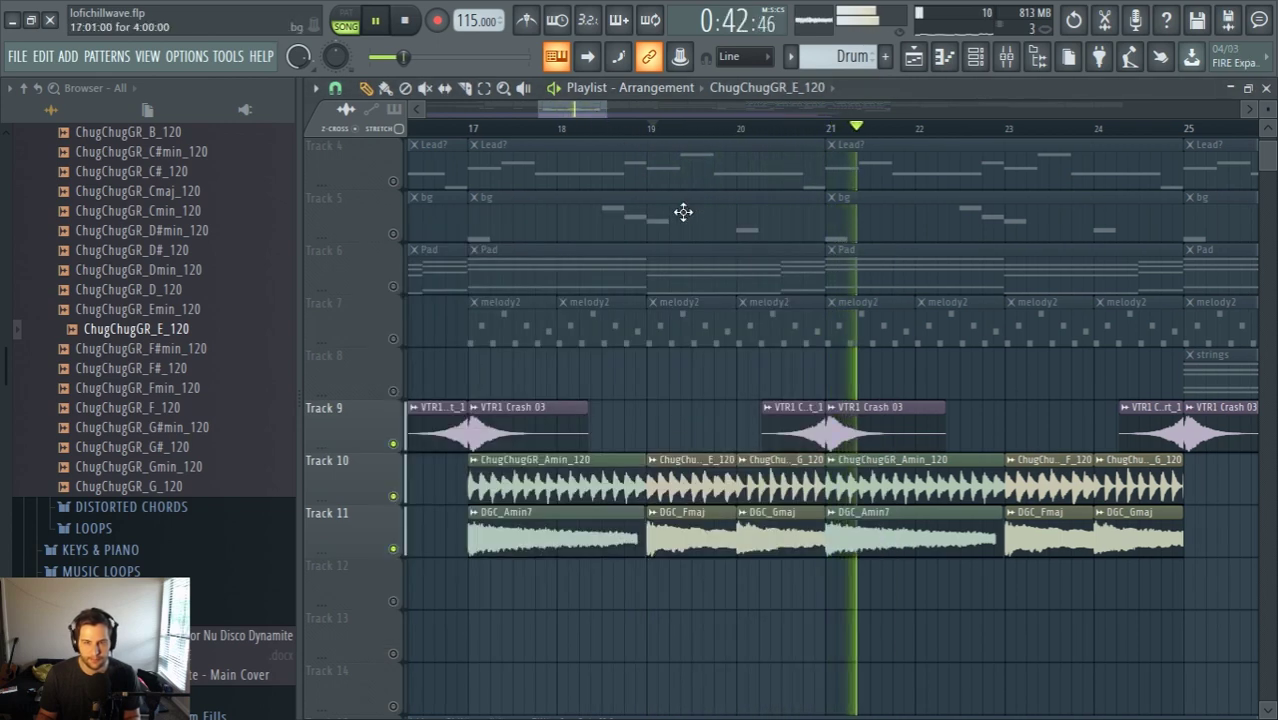
Stop playback and load Fruity Parametric EQ 2 into the first effect slot of mixer track 27
scroll(759, 596, down, 3)
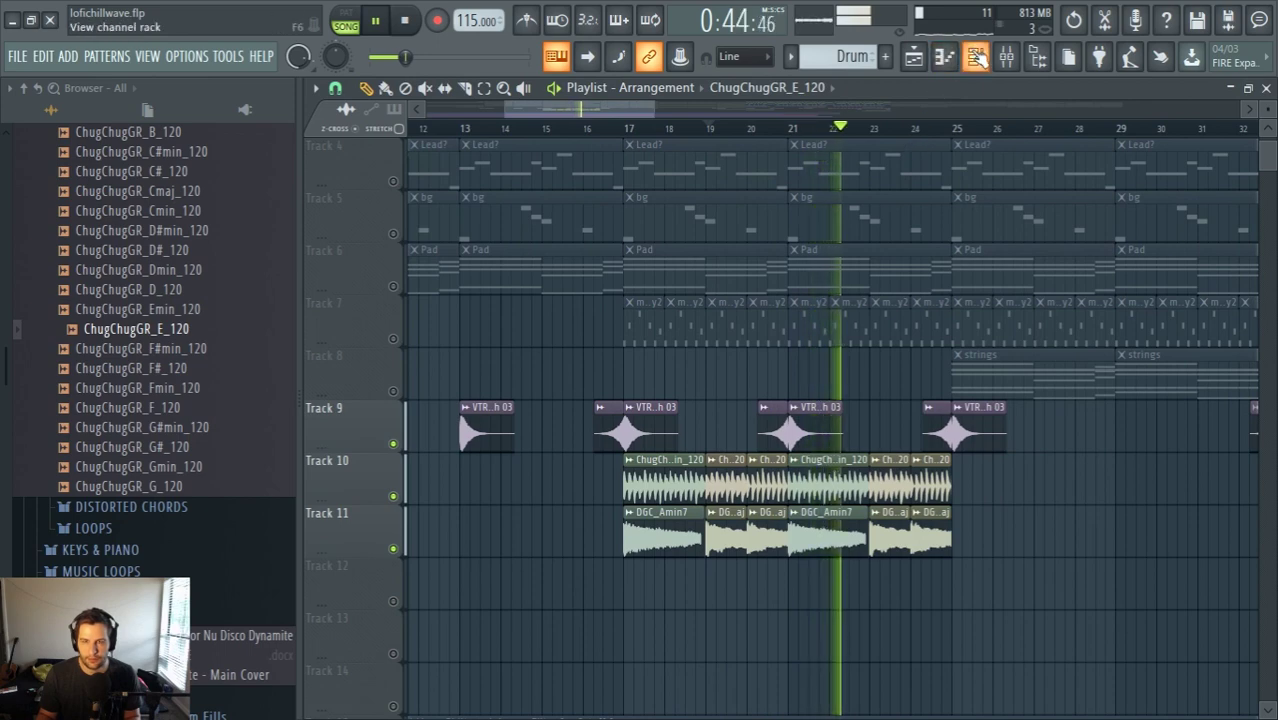
click(948, 57)
key(space)
click(1007, 58)
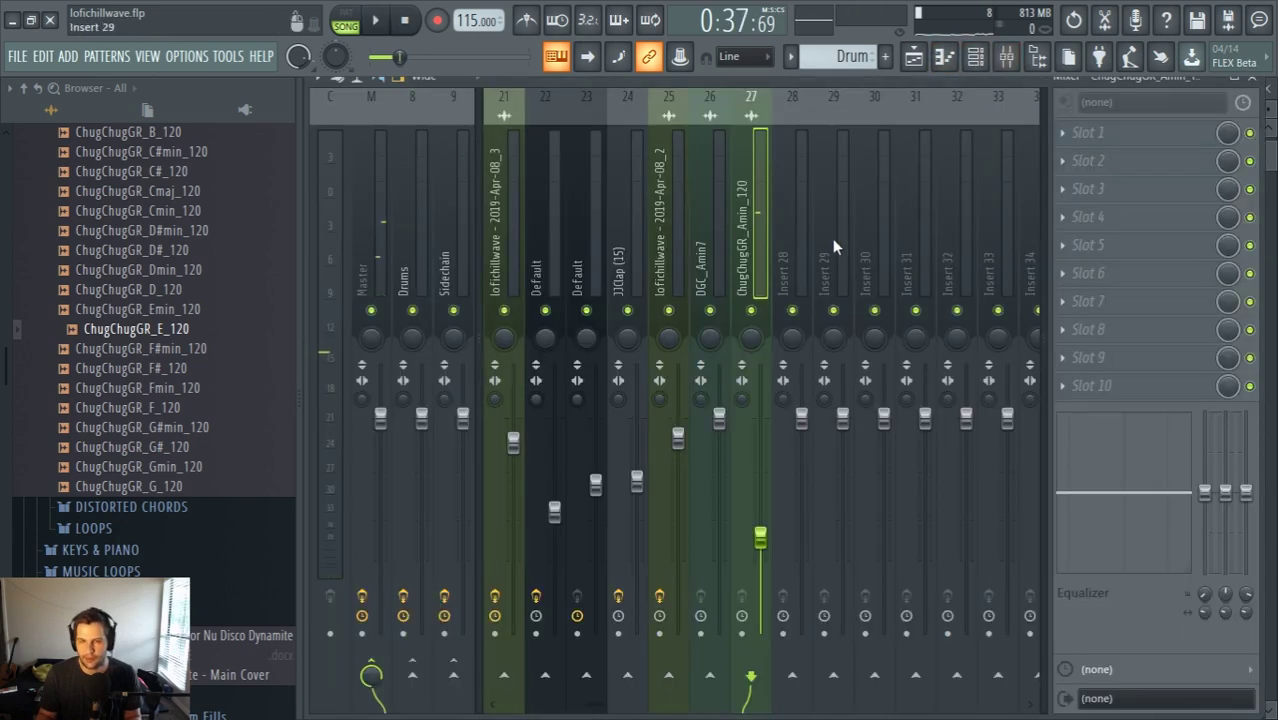
click(1066, 138)
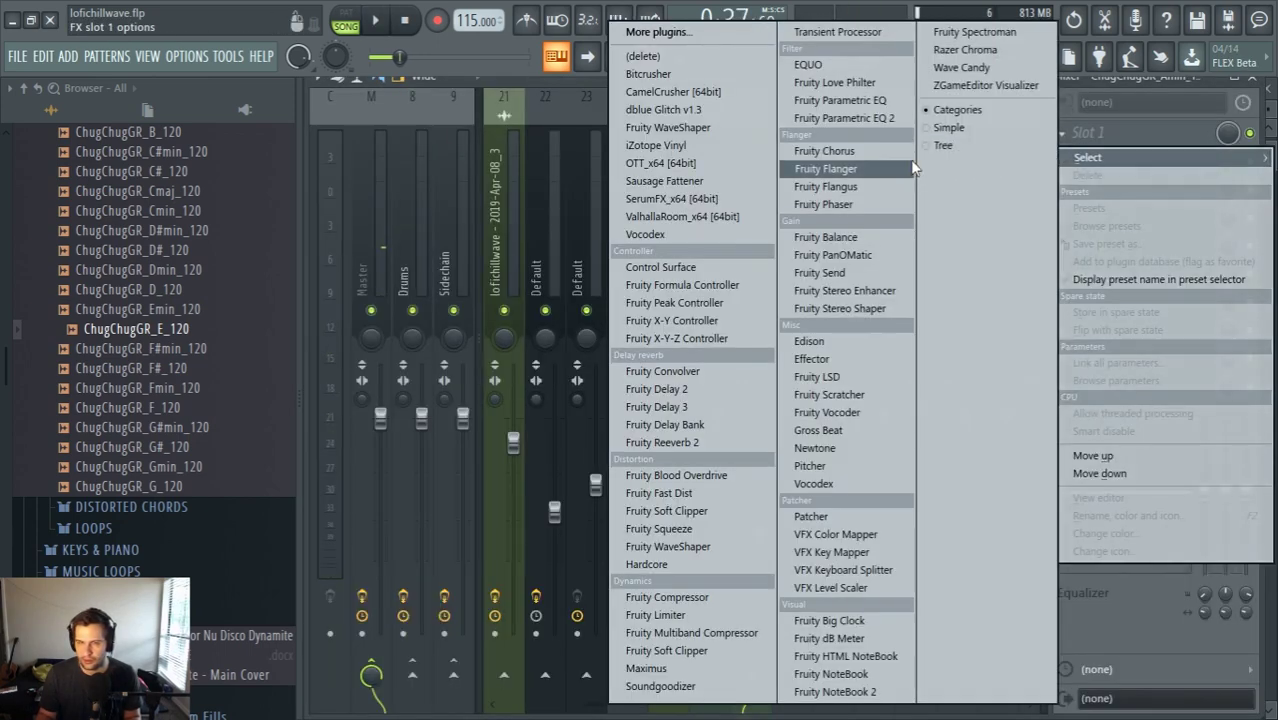
click(850, 120)
Lower the EQ's low-shelf band 1 while the riff plays, stop playback, and return to the playlist
key(space)
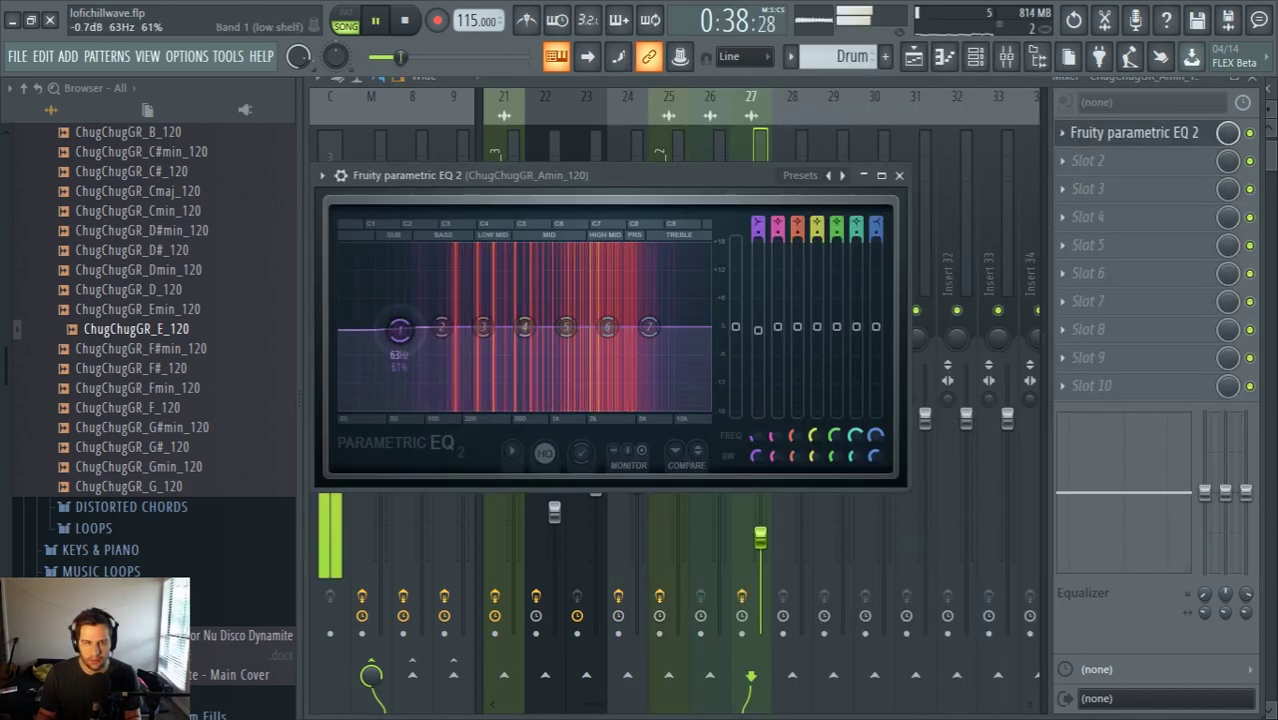
drag(400, 328, 414, 376)
key(space)
click(912, 58)
During playback, duplicate the guitar clips on Tracks 10 and 11 from bars 17–25 to bars 25–33 and deselect them
scroll(796, 368, down, 3)
scroll(797, 369, down, 2)
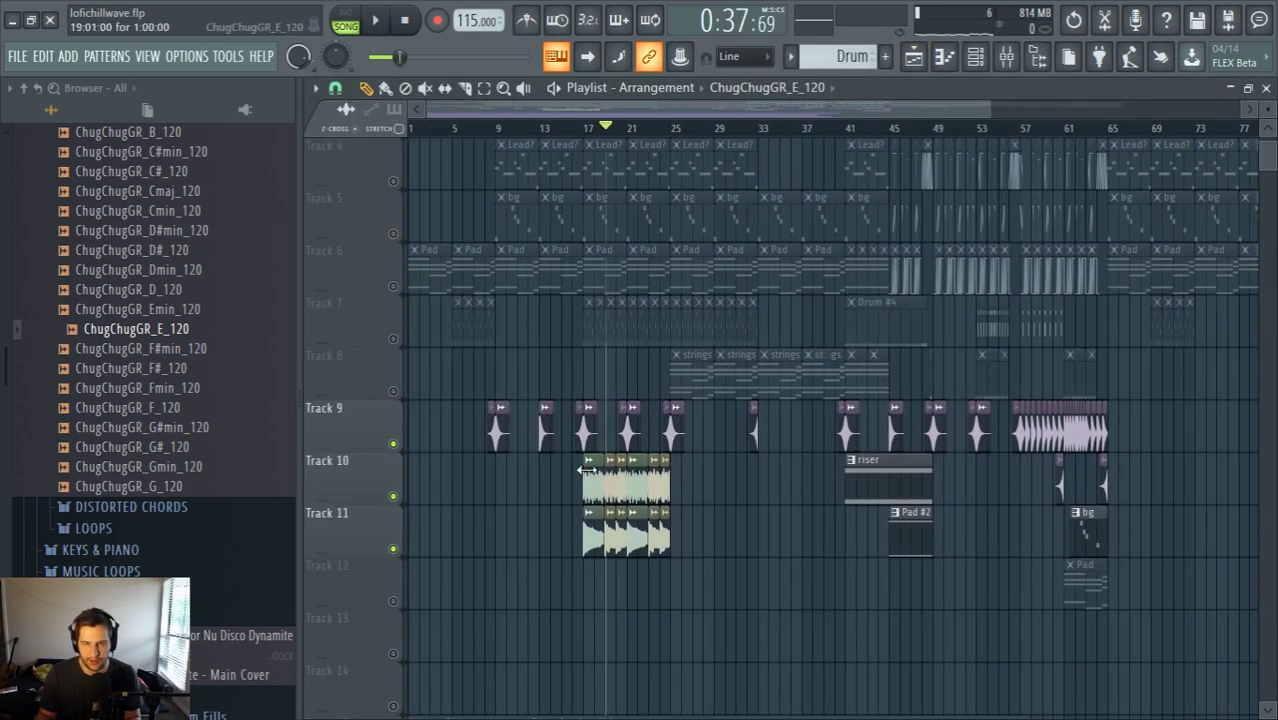
key(space)
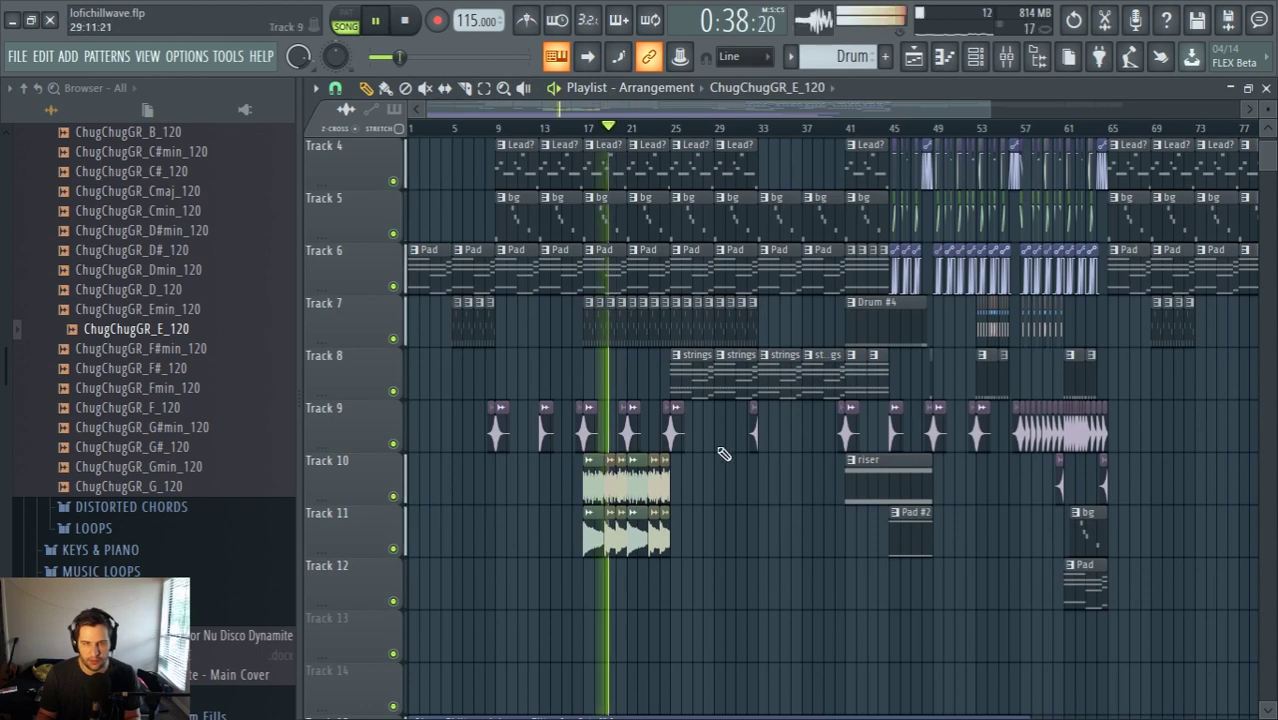
scroll(591, 633, up, 6)
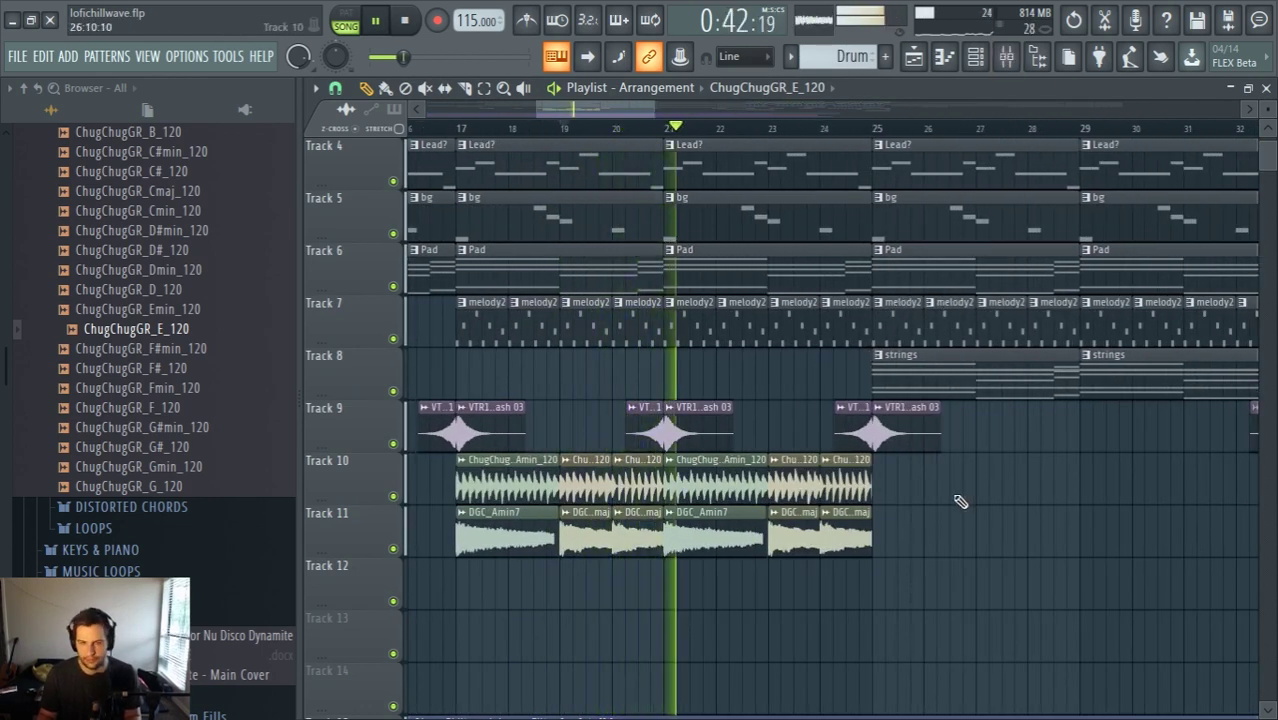
drag(884, 585, 513, 444)
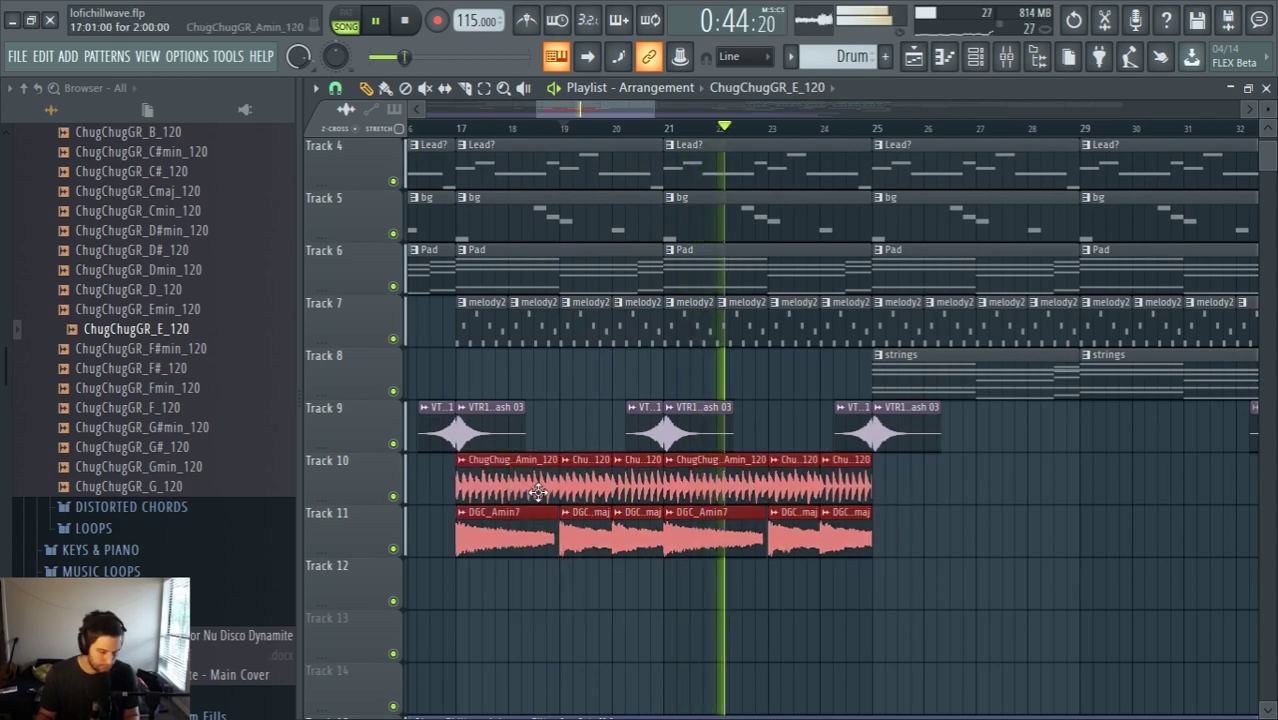
key(ctrl+b)
scroll(806, 573, up, 5)
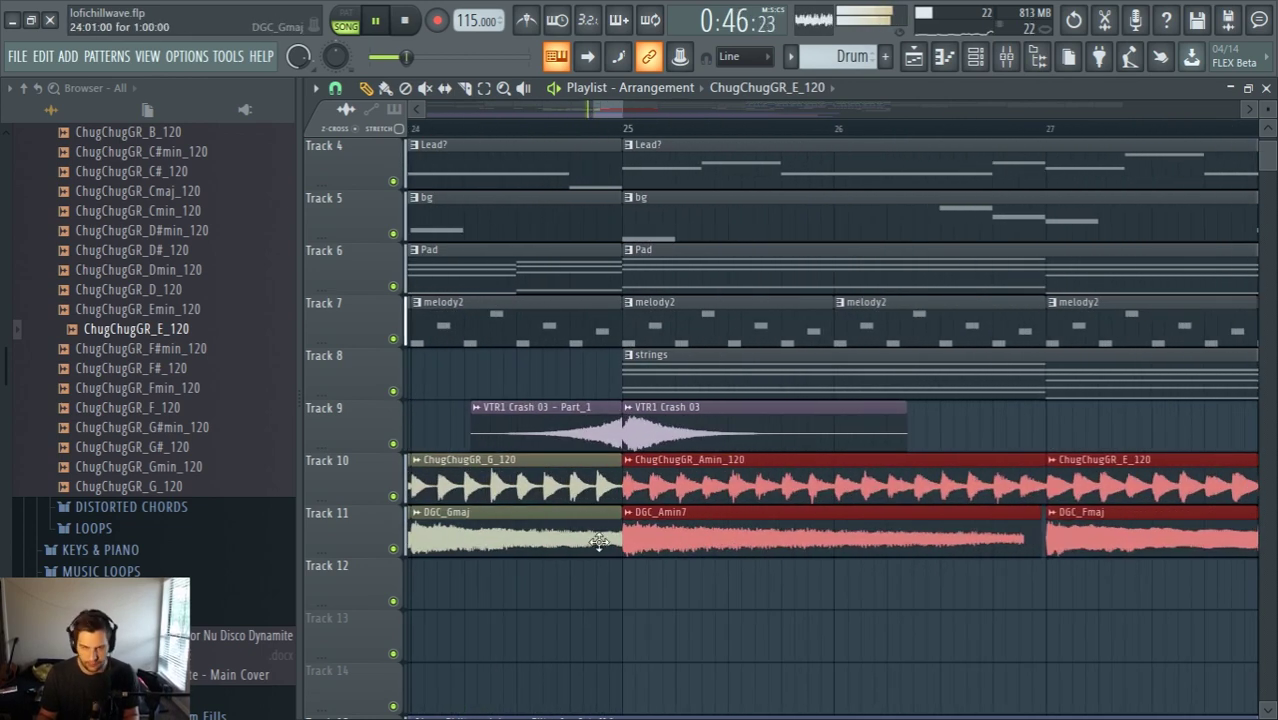
scroll(640, 566, down, 5)
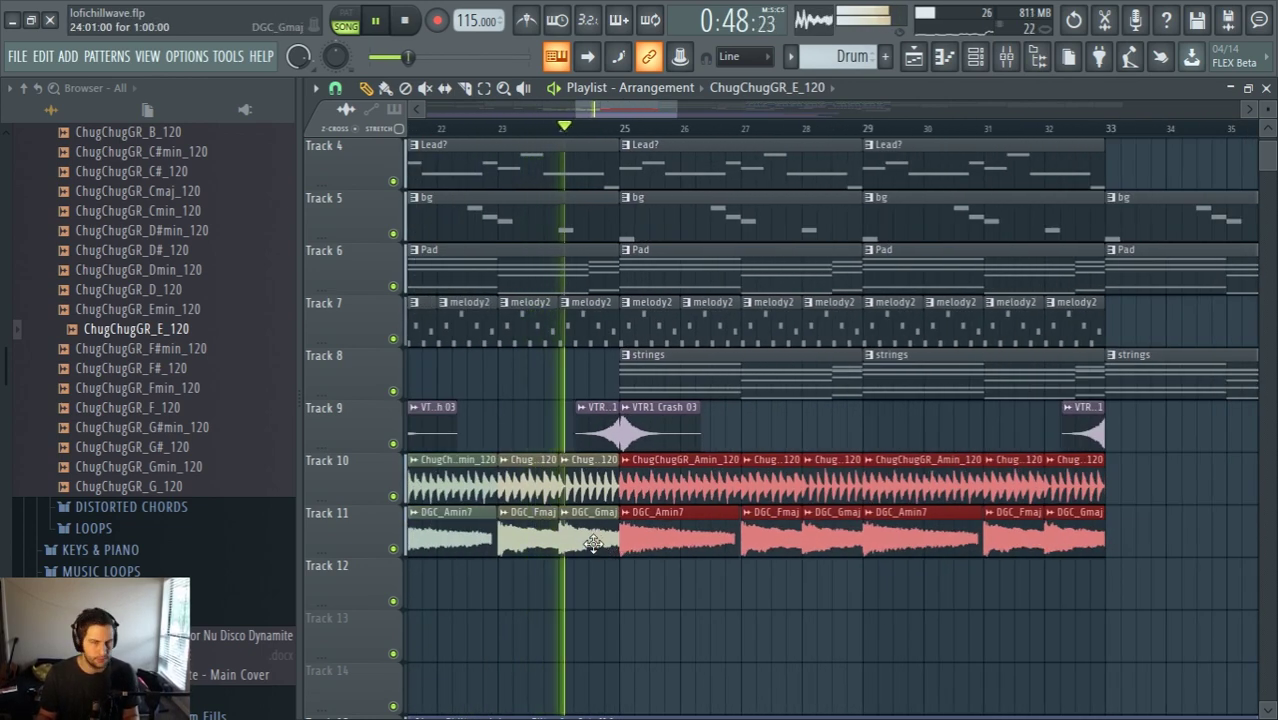
click(642, 613)
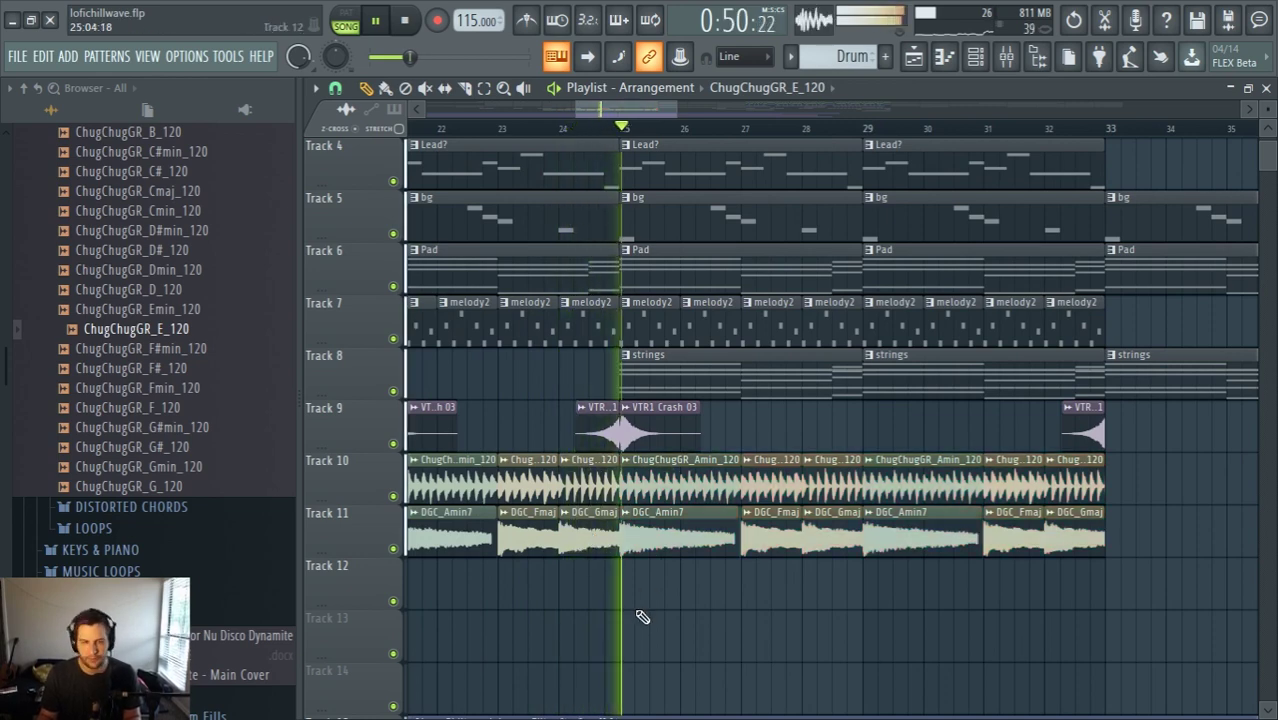
Load Maximus into the second effect slot of mixer track 27
click(1006, 56)
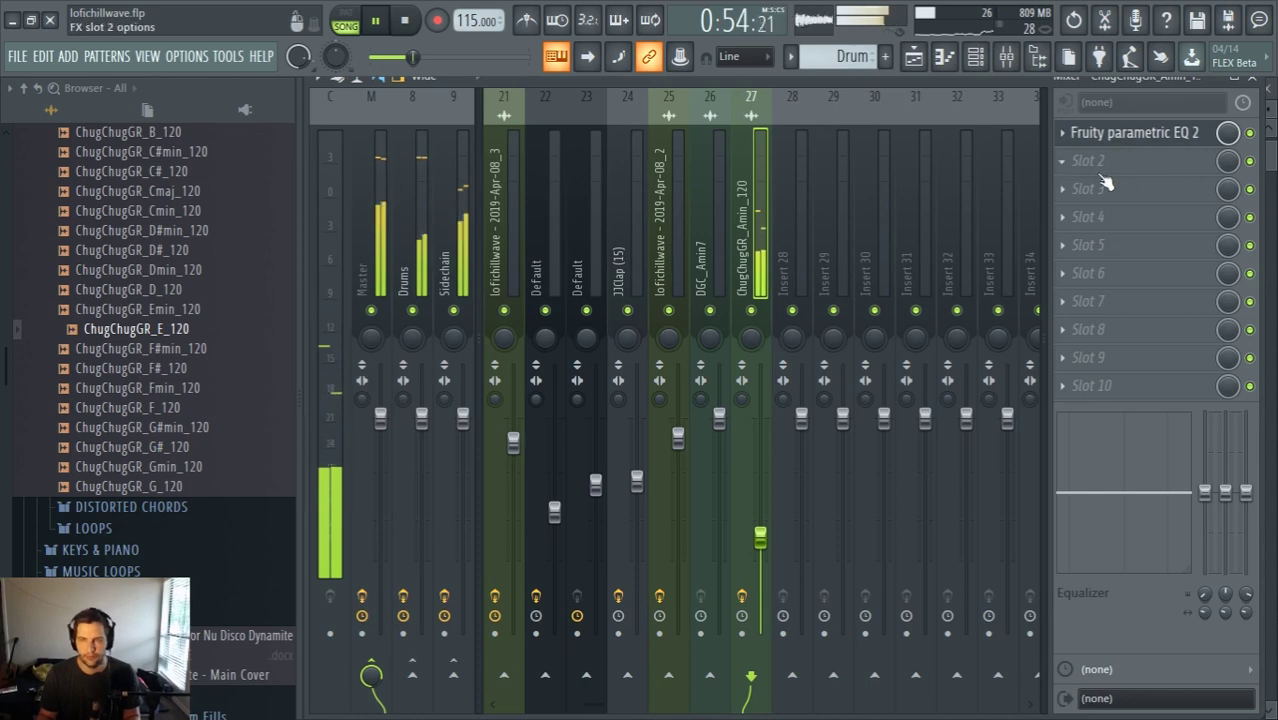
click(1086, 163)
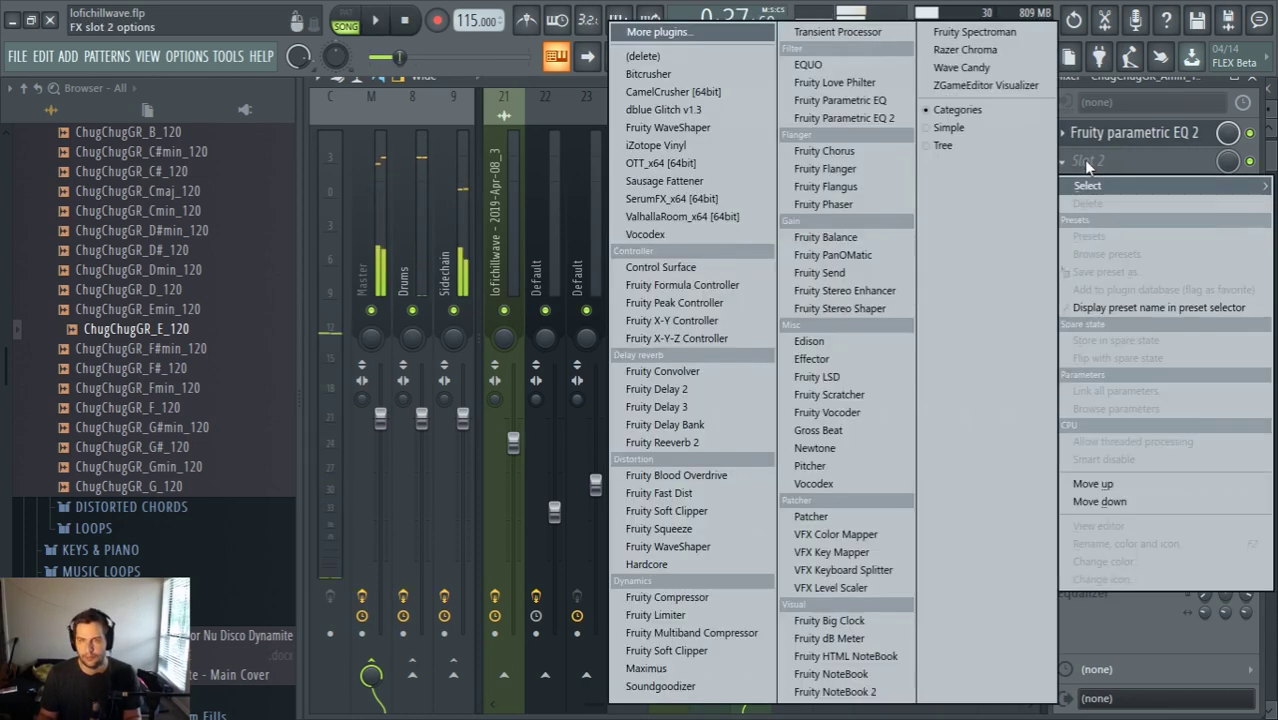
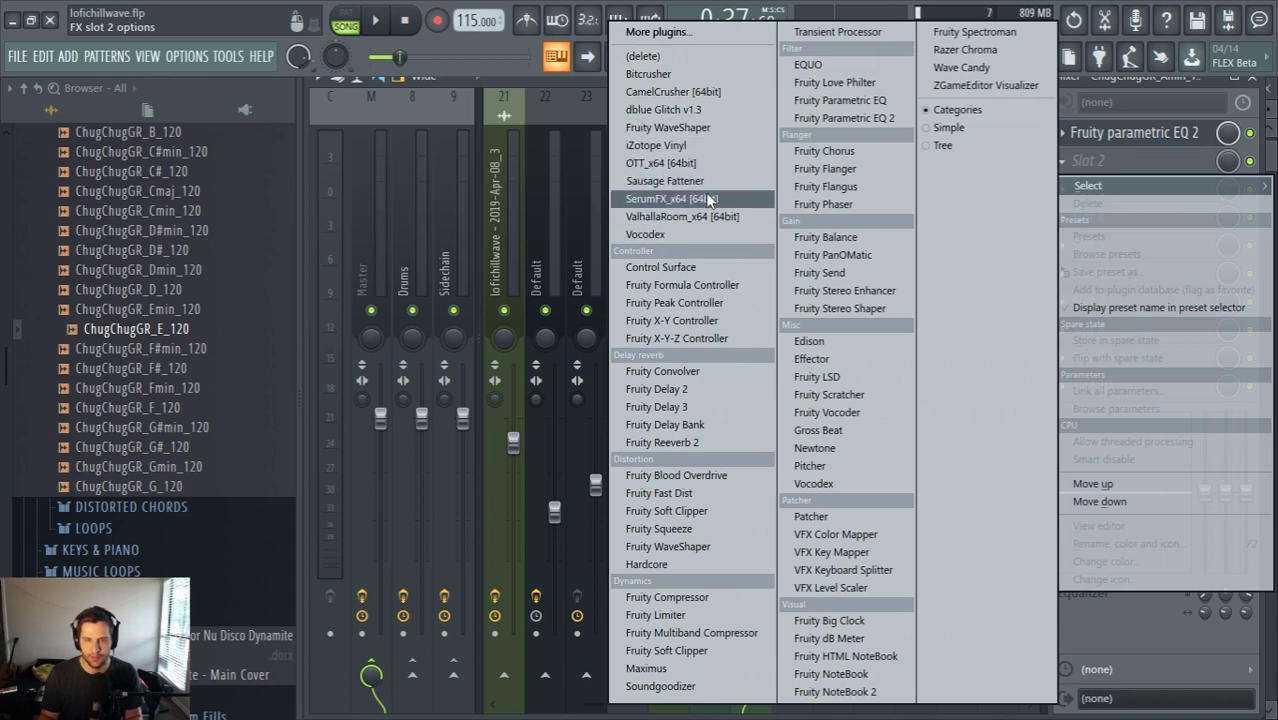
click(686, 668)
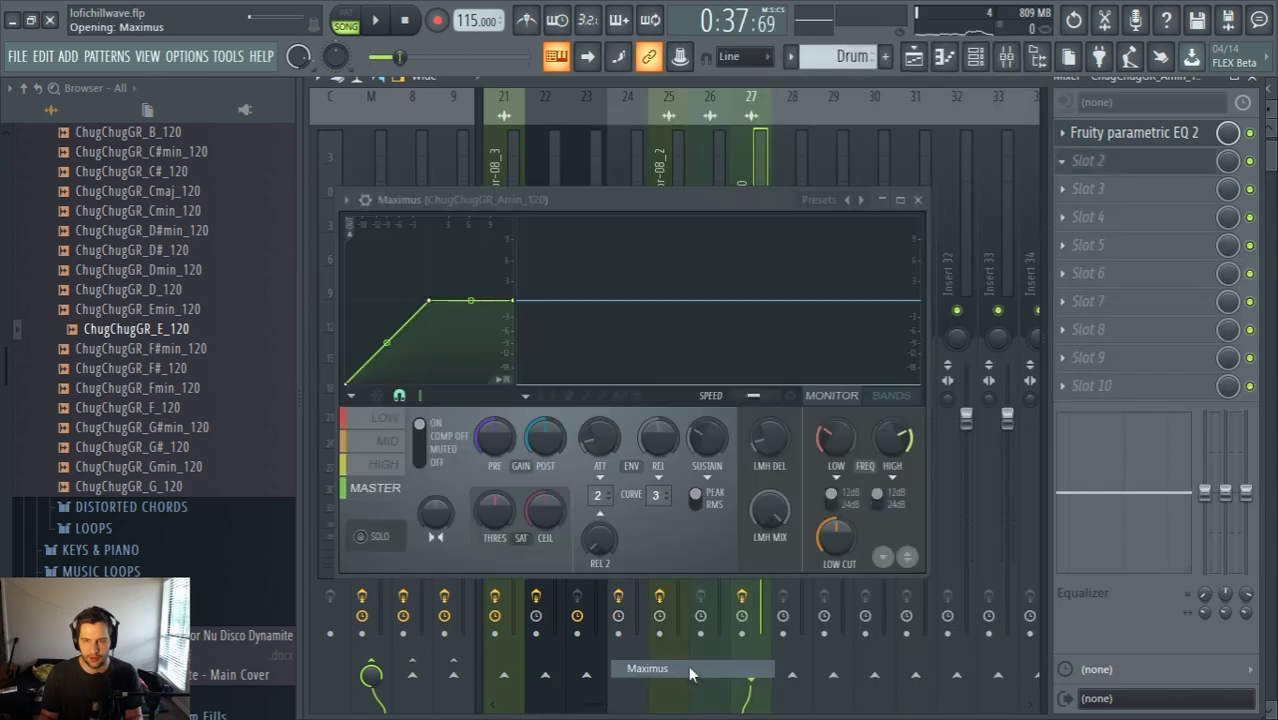
Select Maximus's LOW band and solo mixer track 27 during playback, and listen to the riffs in the playlist
key(space)
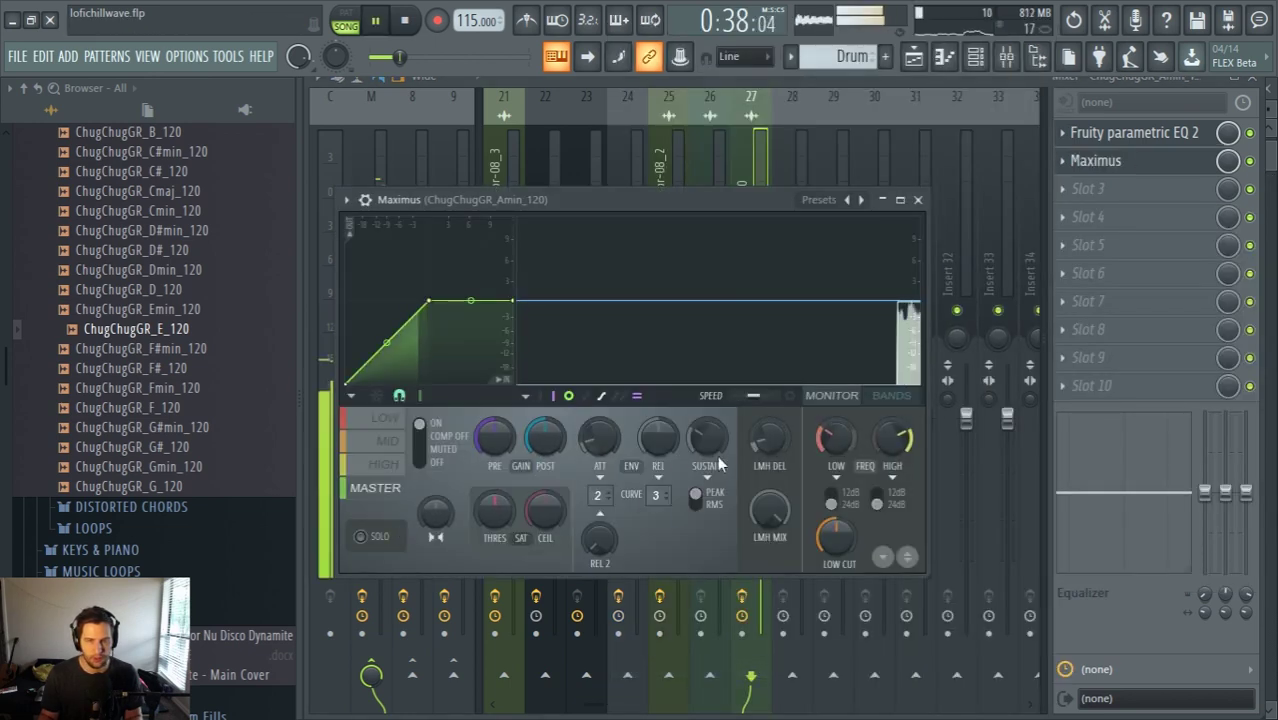
click(386, 418)
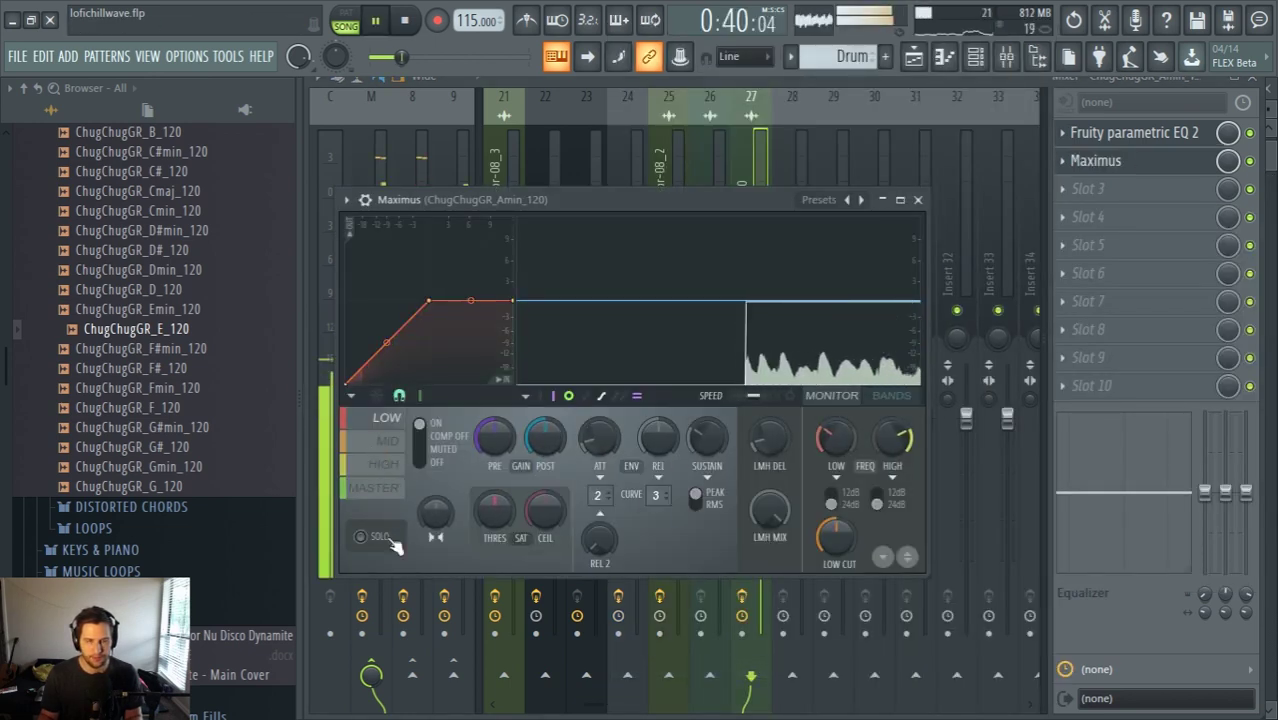
click(762, 167)
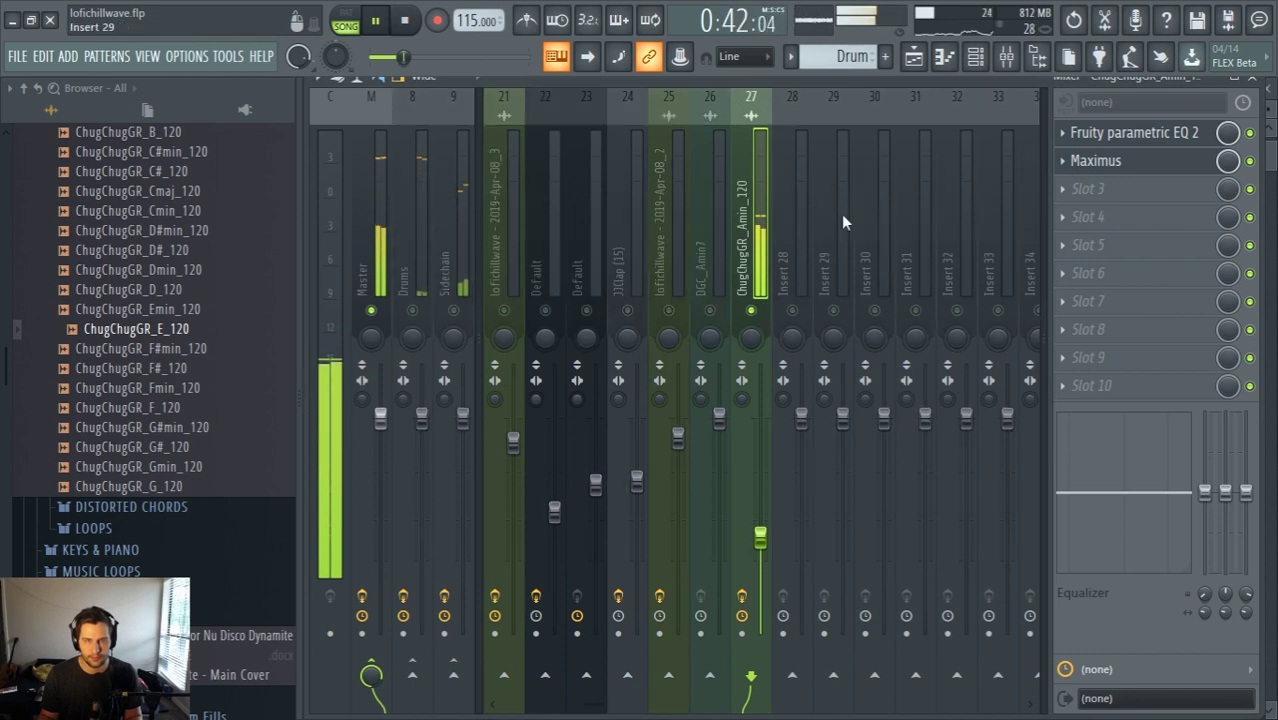
click(1096, 160)
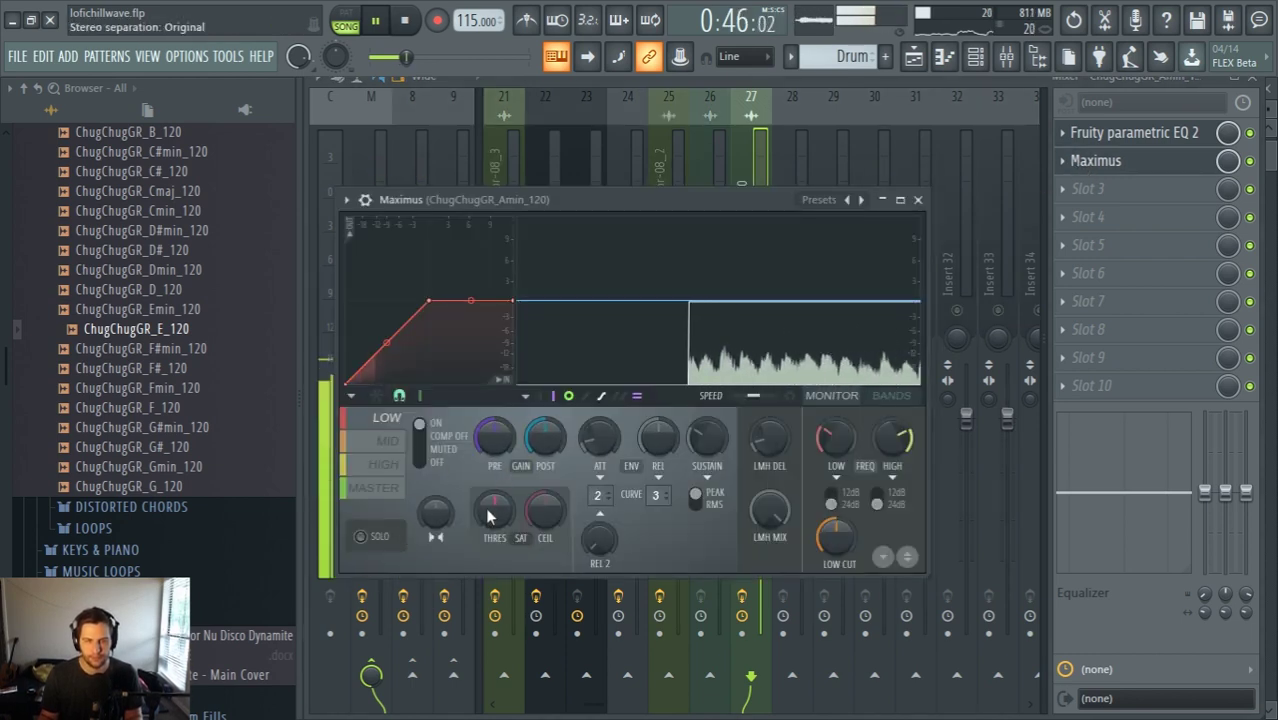
click(913, 57)
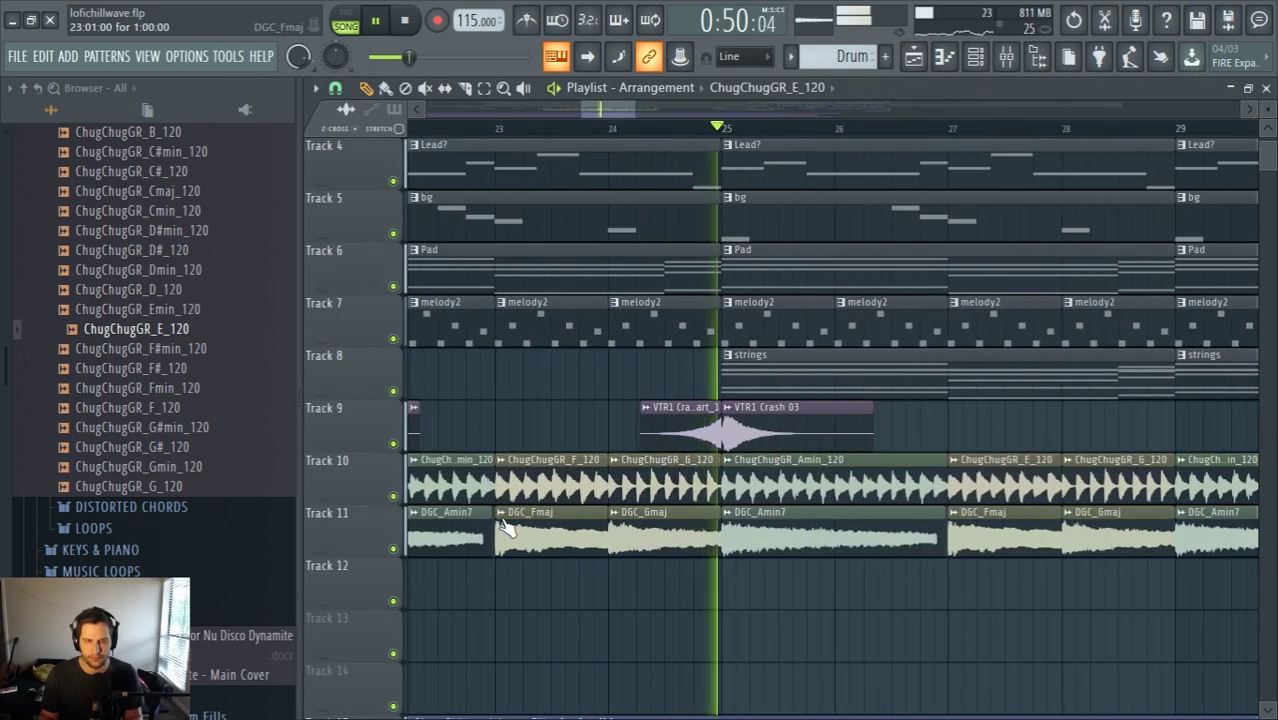
scroll(505, 528, down, 5)
scroll(415, 530, down, 6)
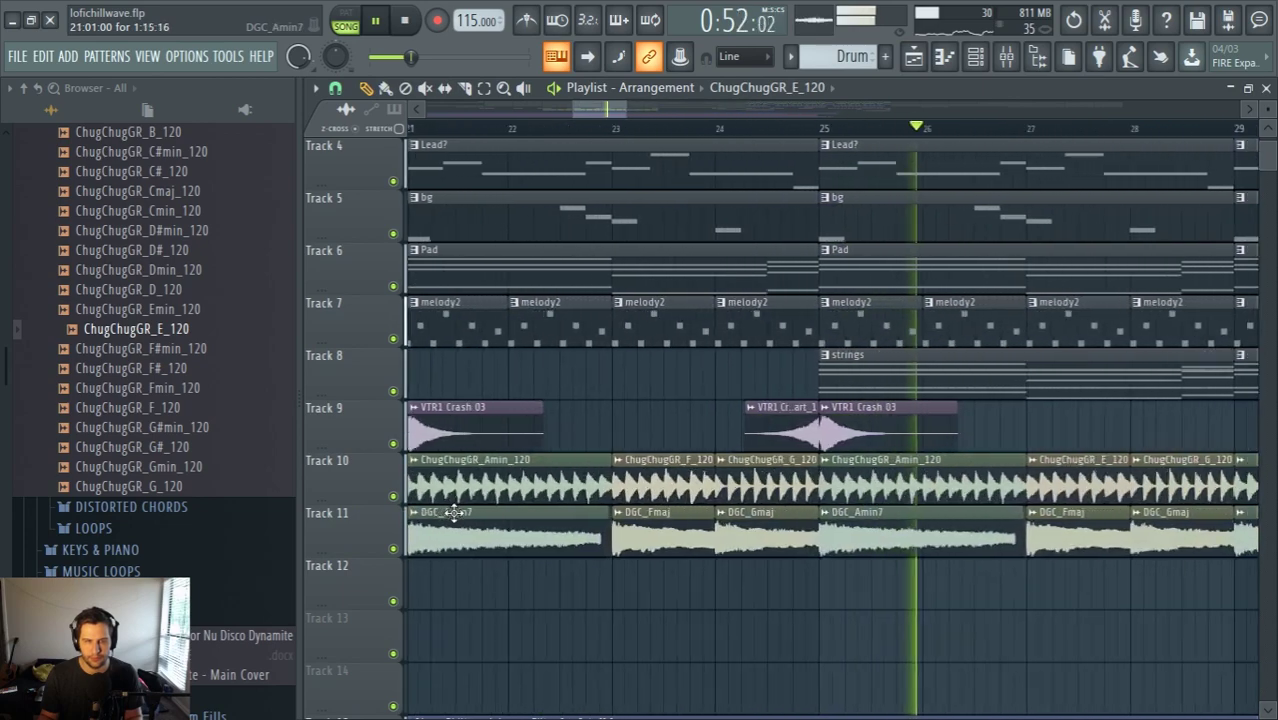
key(space)
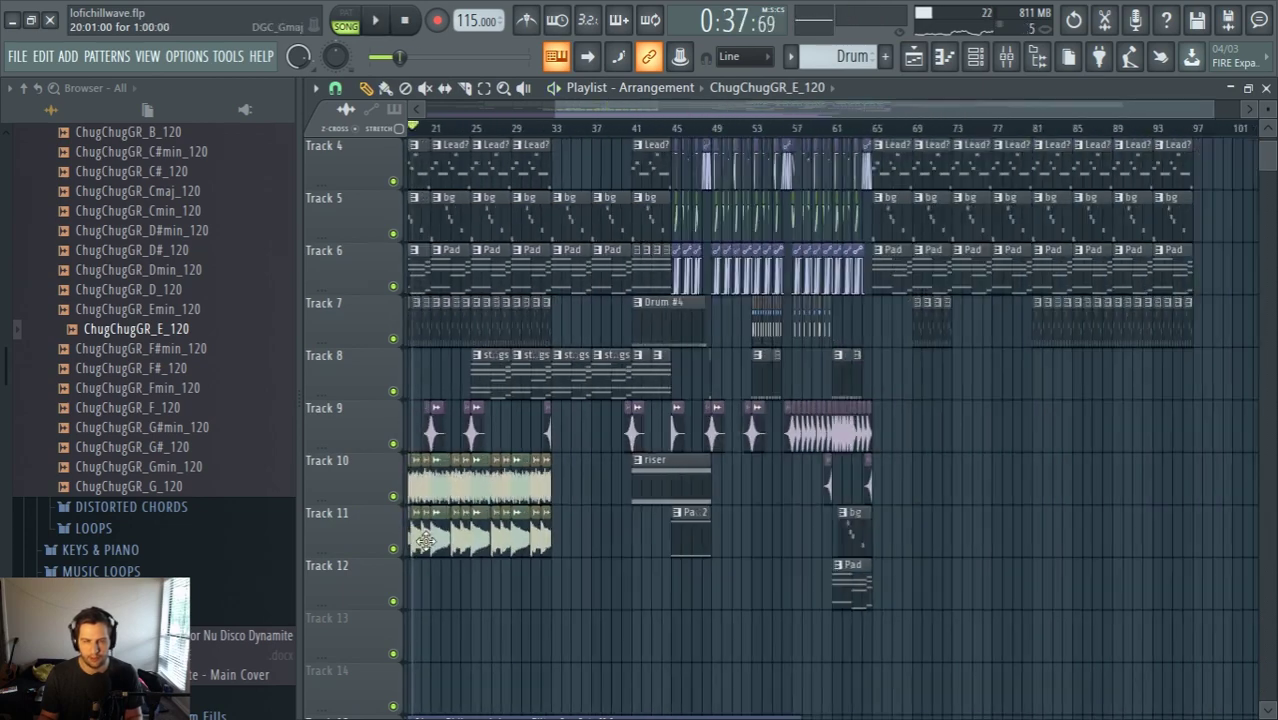
Replace the ChugChugGR_F_120 clip at bar 23 on Track 10 with ChugChugGR_E_120
scroll(427, 550, up, 8)
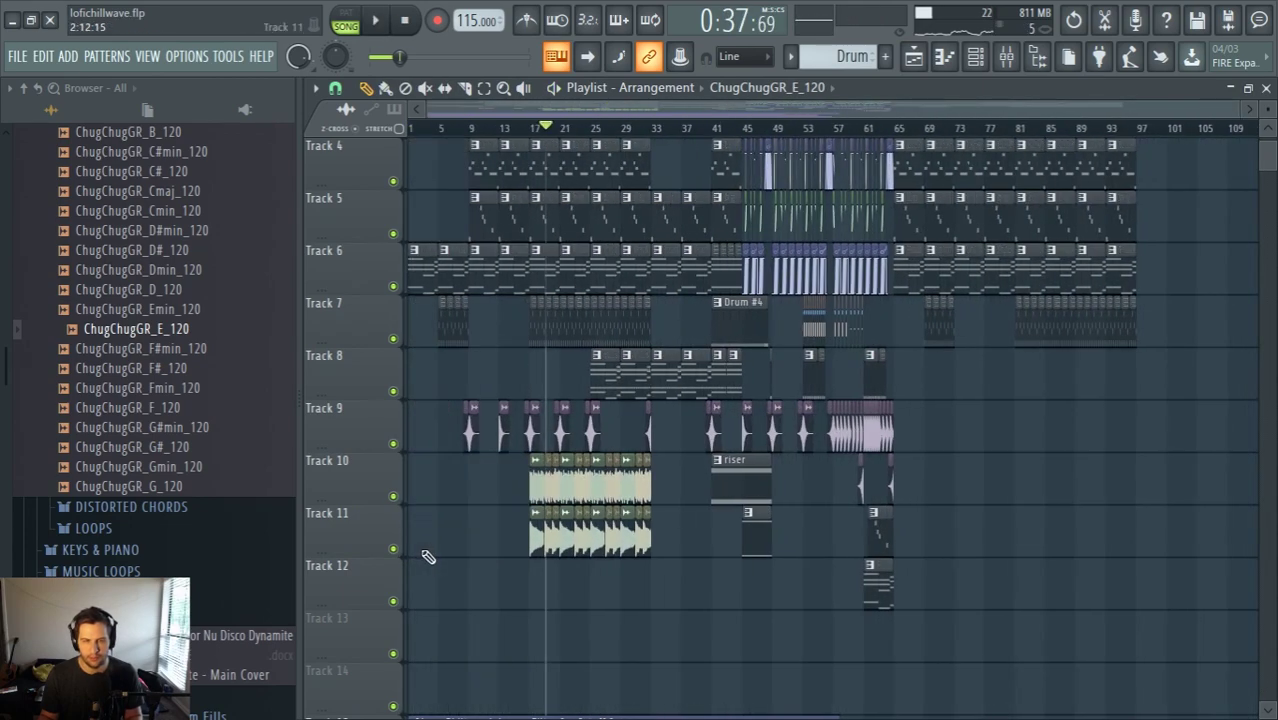
scroll(775, 572, down, 3)
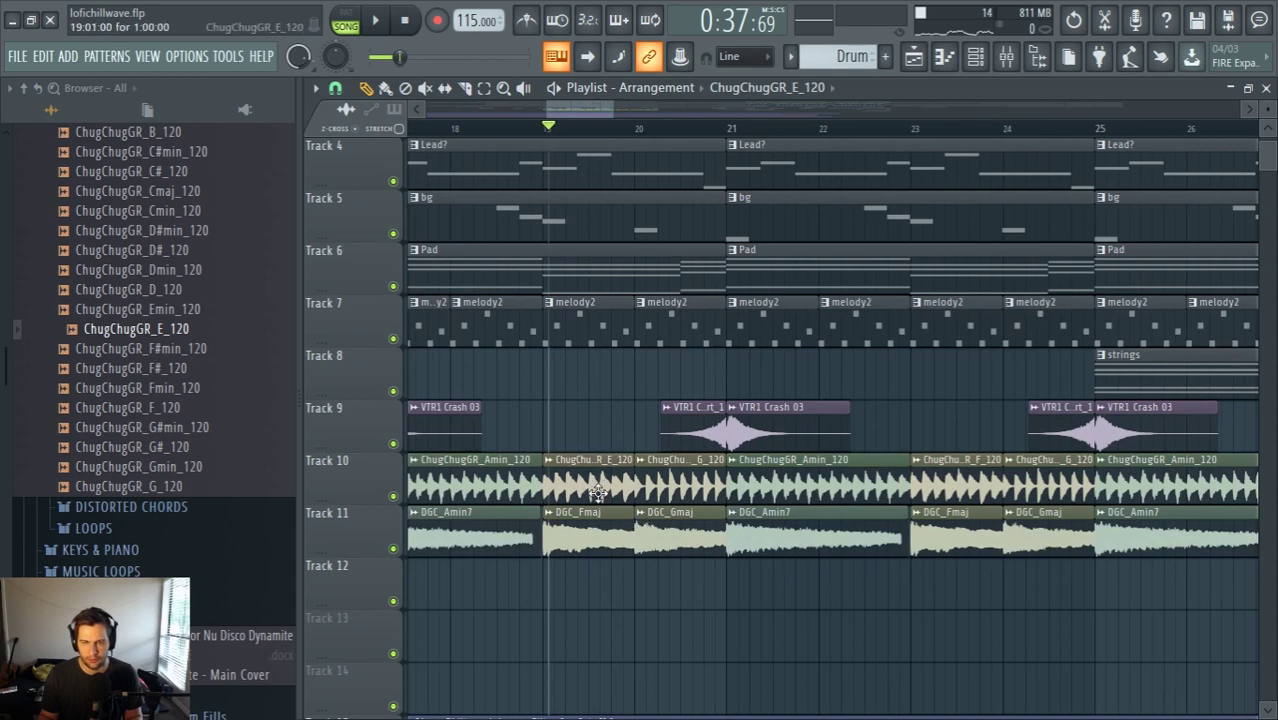
scroll(722, 520, down, 3)
scroll(884, 545, up, 4)
right_click(794, 464)
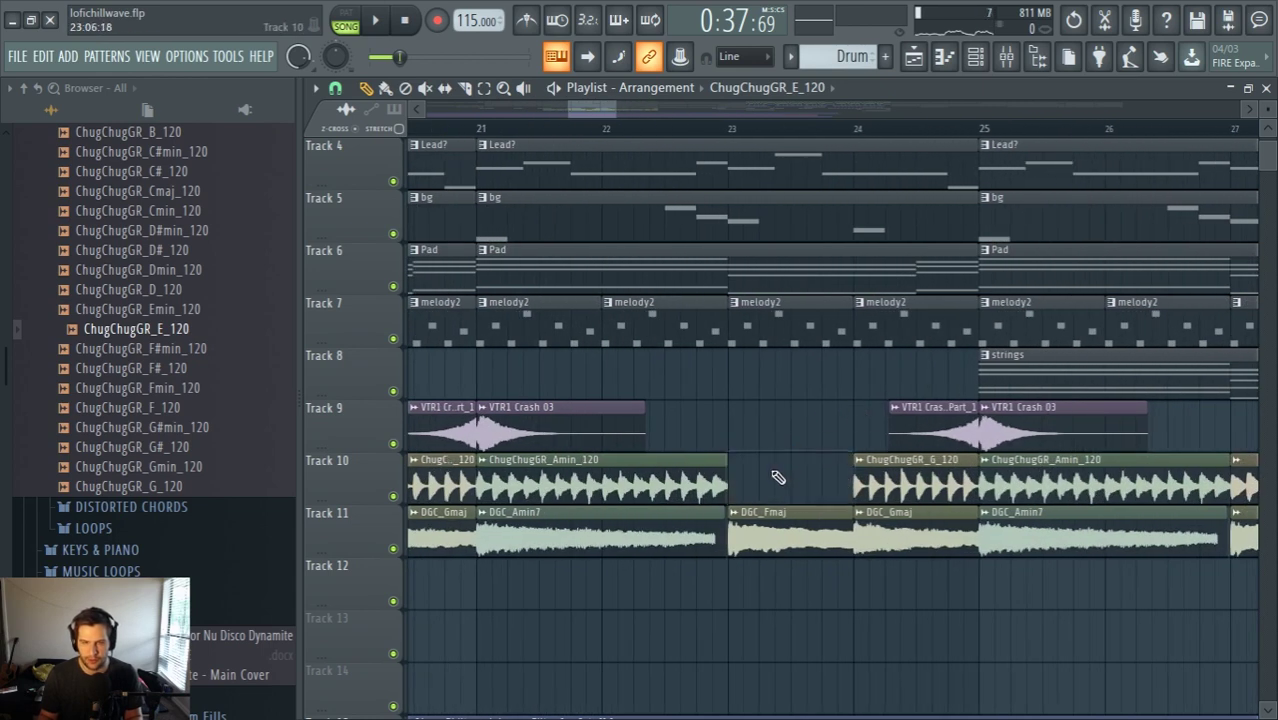
click(737, 476)
Replace the ChugChugGR_F_120 clip at bar 31 on Track 10 with ChugChugGR_E_120
scroll(745, 467, down, 4)
scroll(950, 455, up, 3)
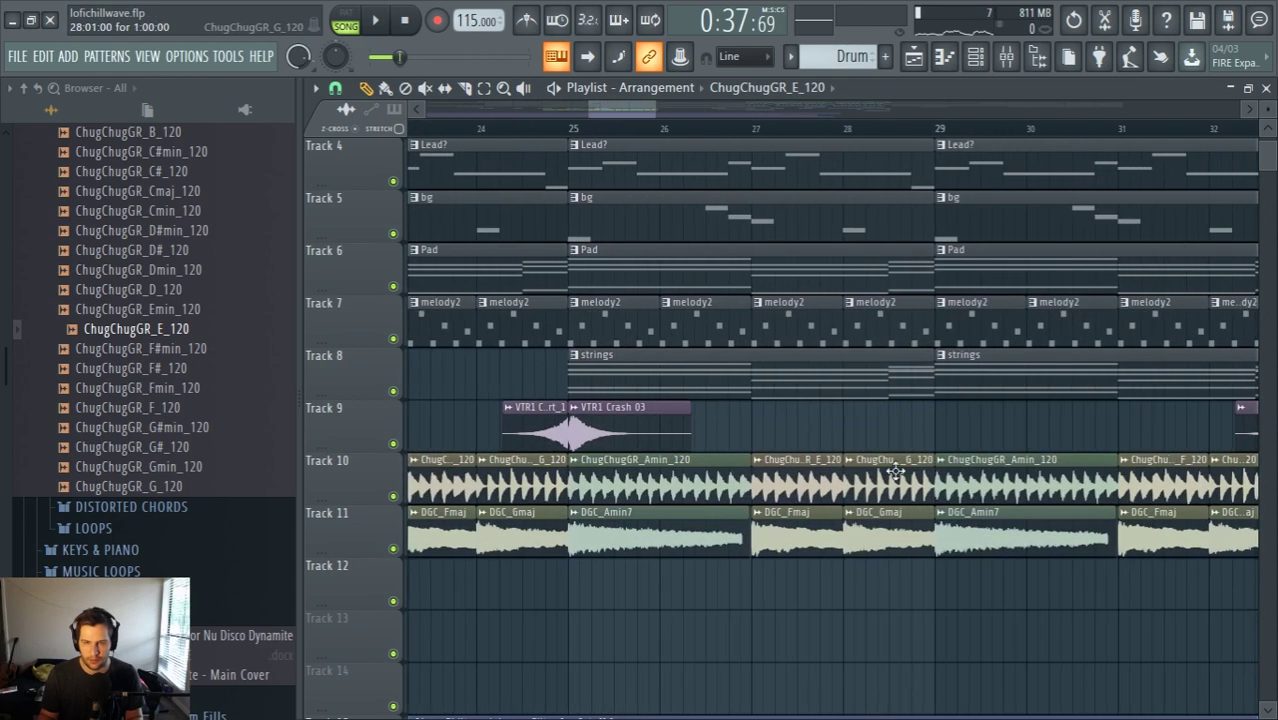
scroll(799, 416, down, 3)
scroll(1004, 442, up, 3)
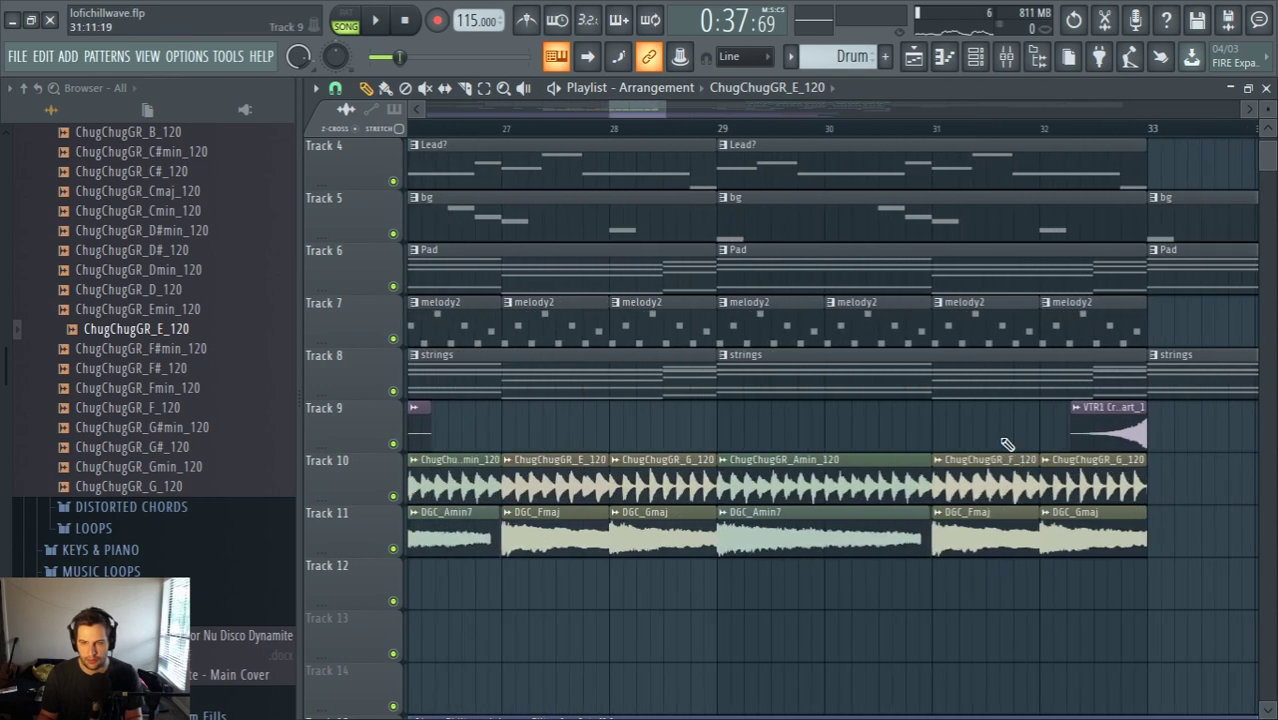
right_click(993, 476)
click(930, 468)
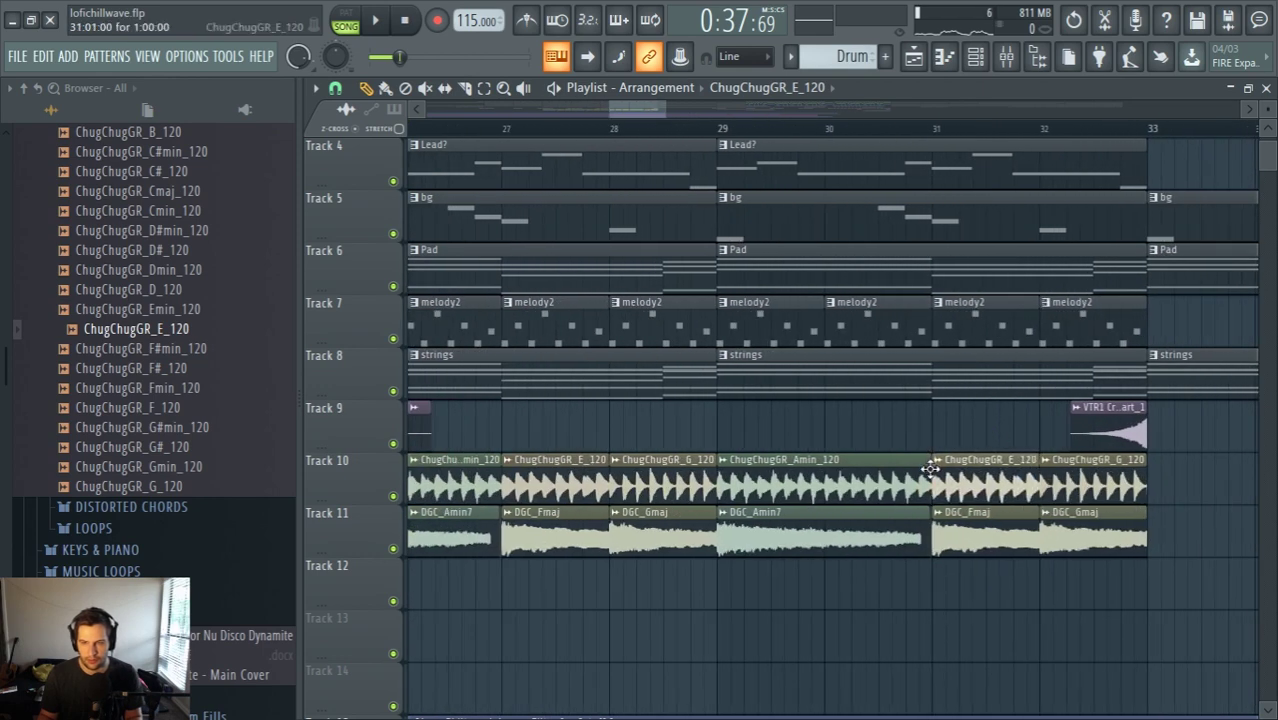
Play the arrangement from around bar 31 to hear the replaced E riff, and stop playback
click(927, 128)
key(space)
drag(626, 108, 650, 111)
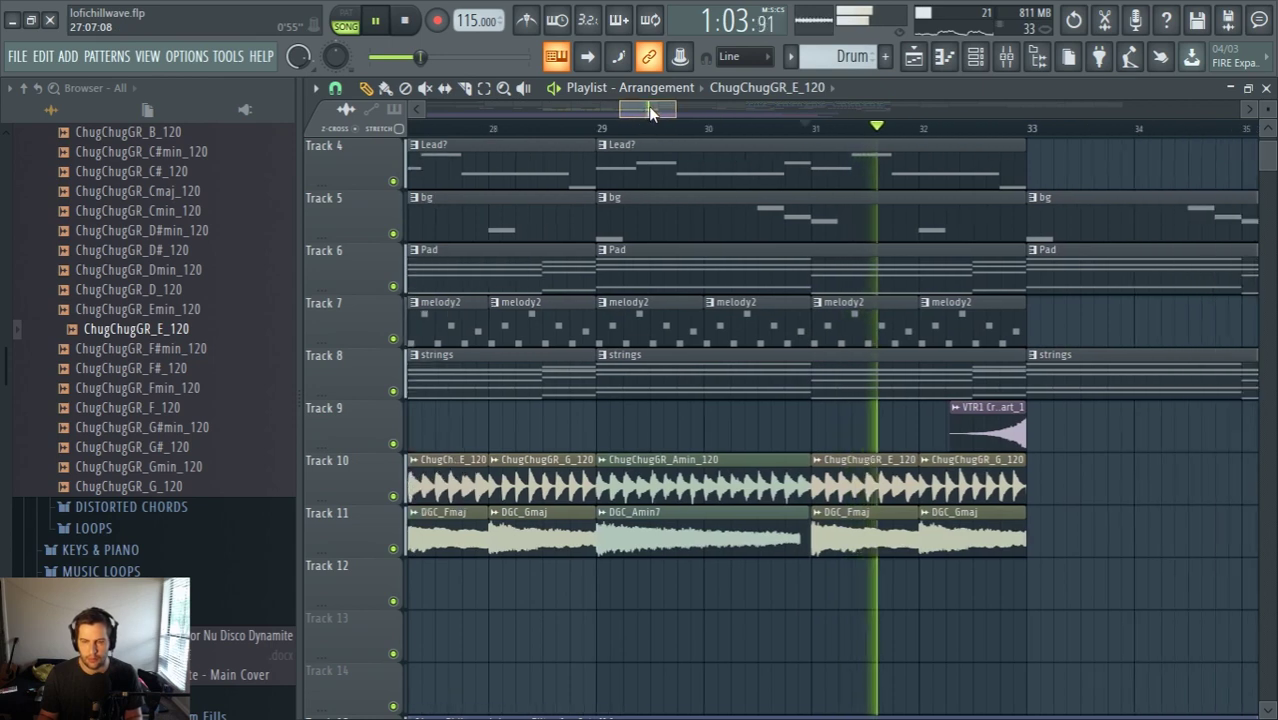
key(space)
Try changing ChugChugGR_E_120's channel pitch, reset the pitch to its default, and return to the playlist
scroll(800, 455, up, 3)
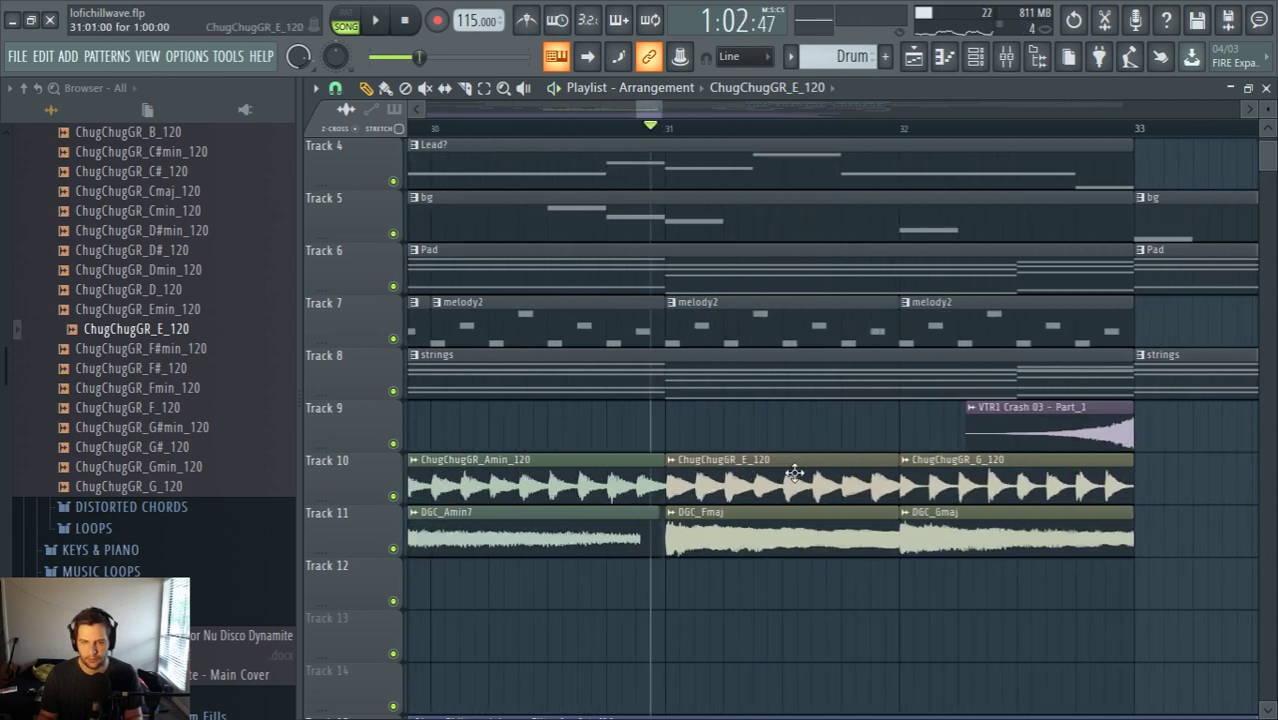
double_click(793, 472)
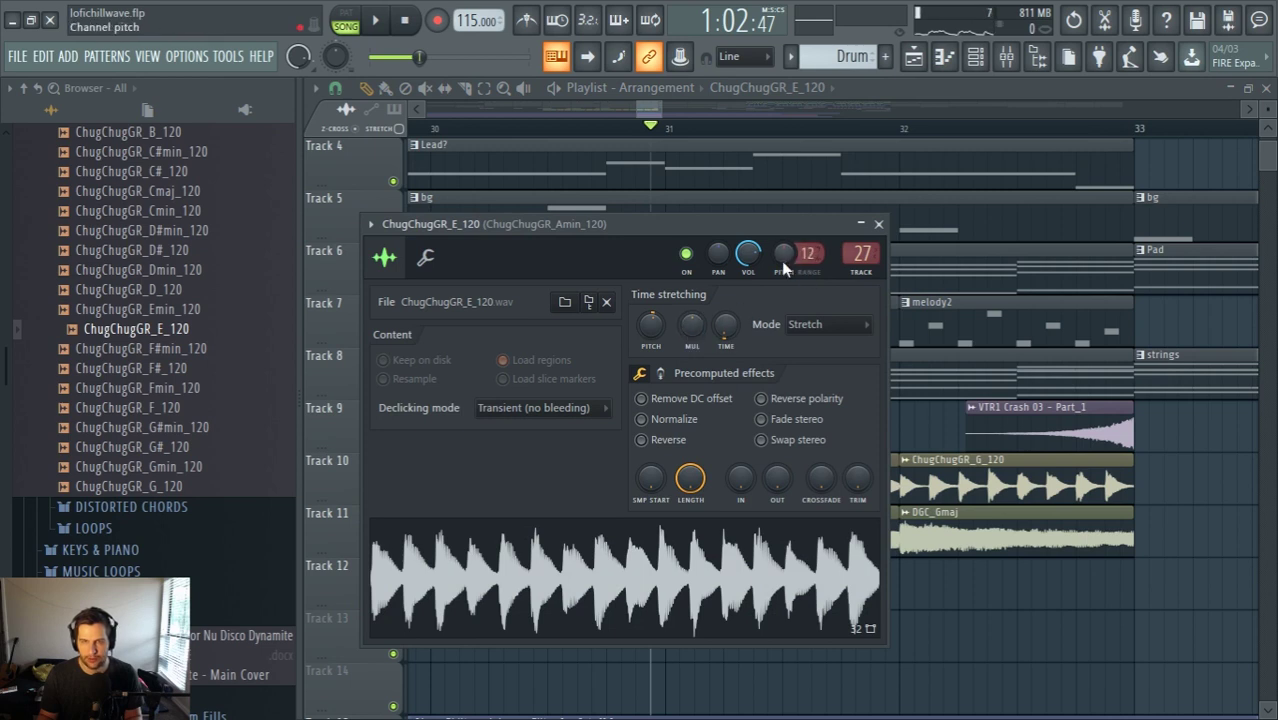
key(space)
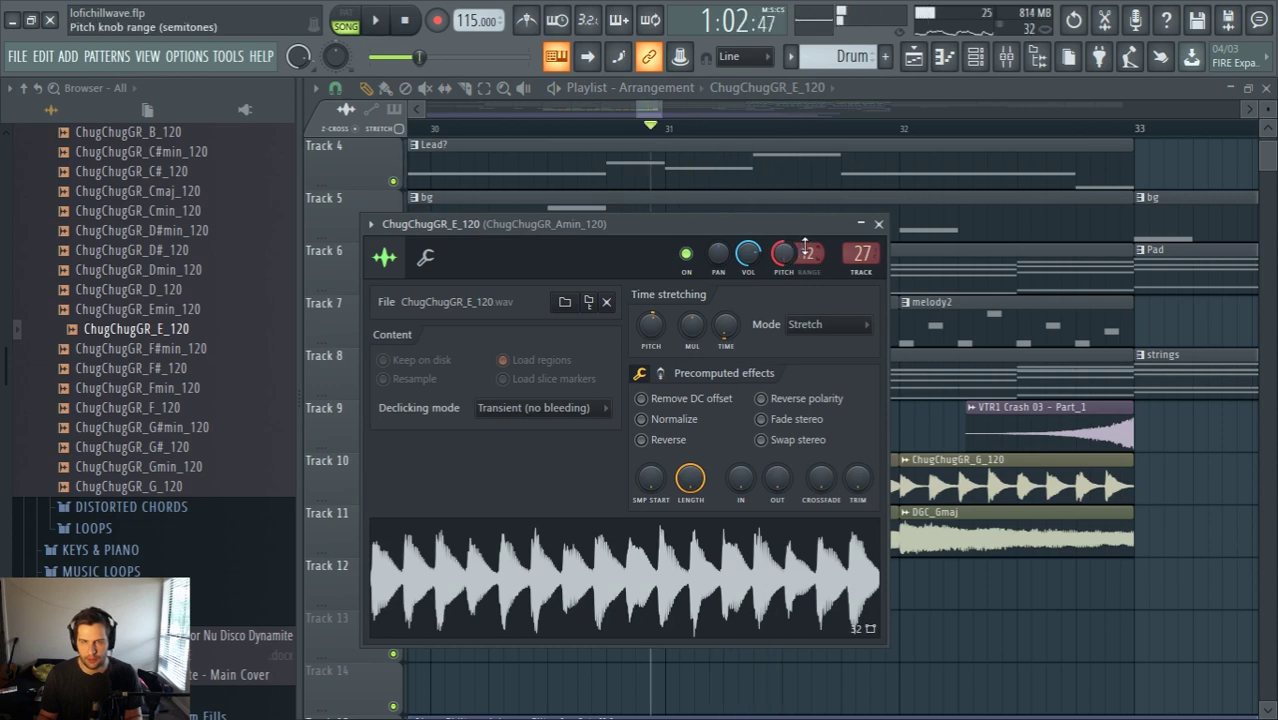
right_click(782, 254)
click(791, 262)
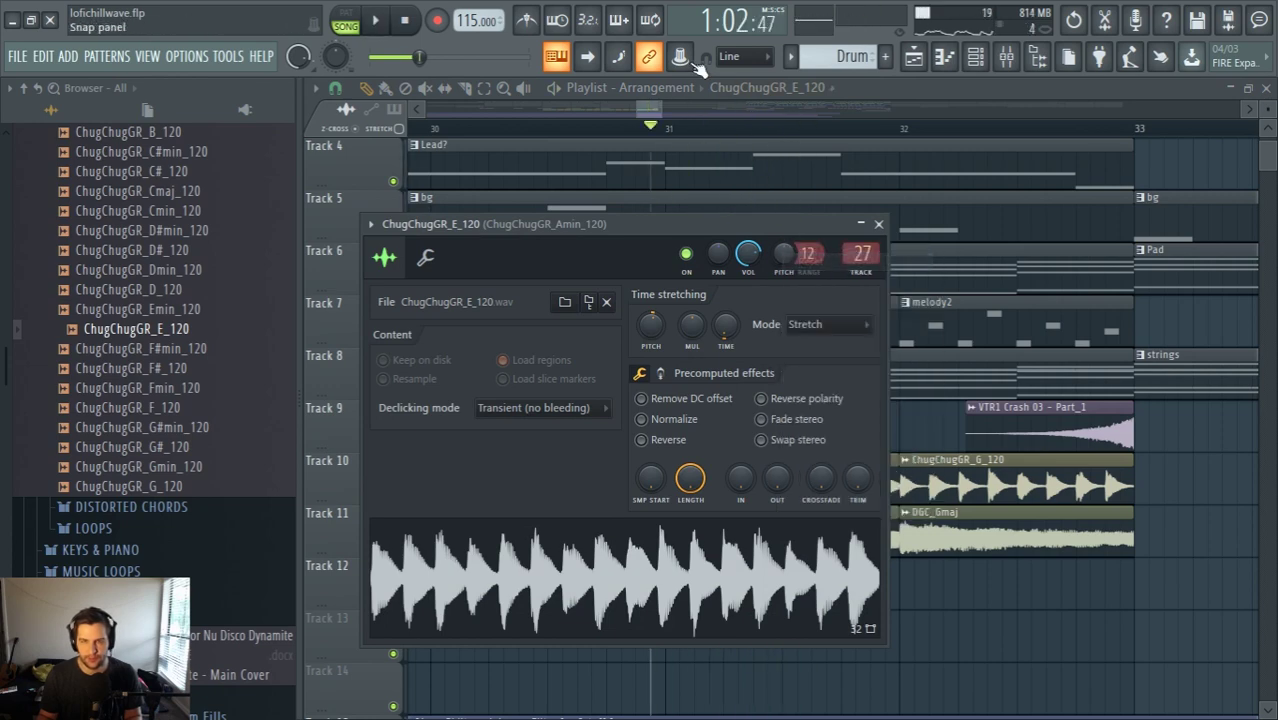
click(700, 88)
Reshape mixer track 27's Fruity parametric EQ 2 during playback, lowering the bass end further and dipping the upper mids
scroll(674, 372, down, 3)
scroll(672, 373, down, 3)
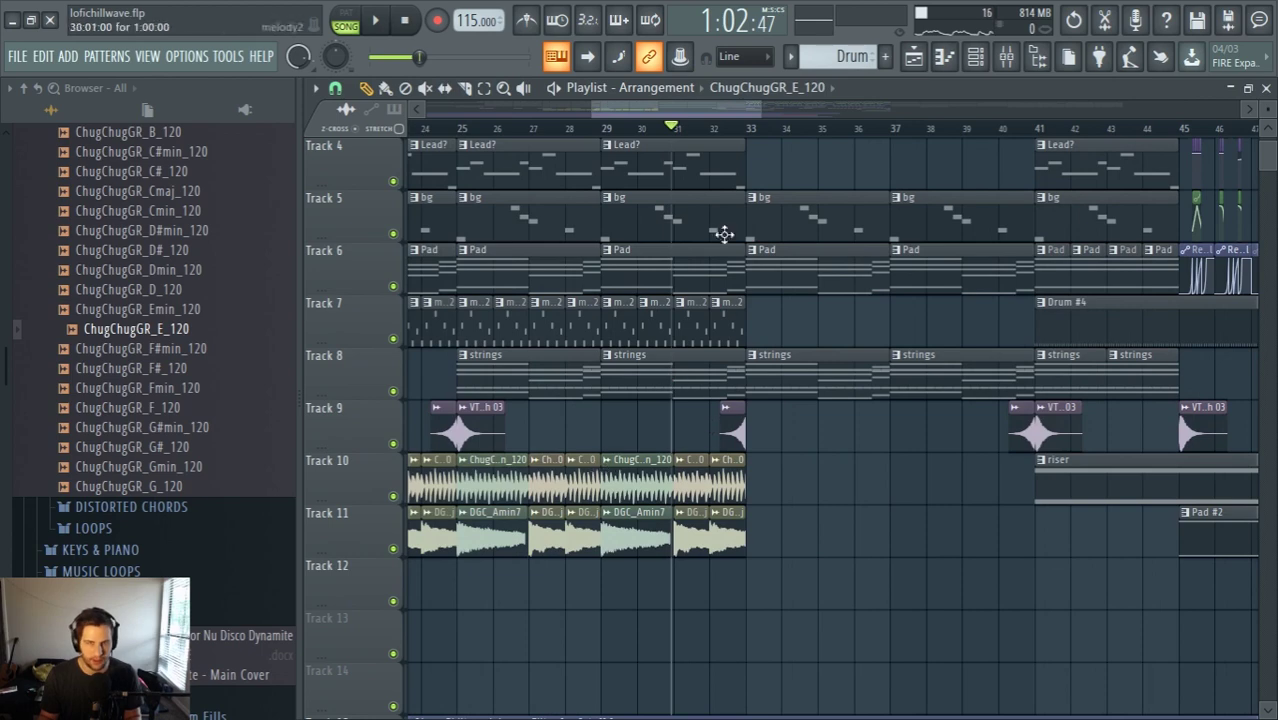
click(1010, 62)
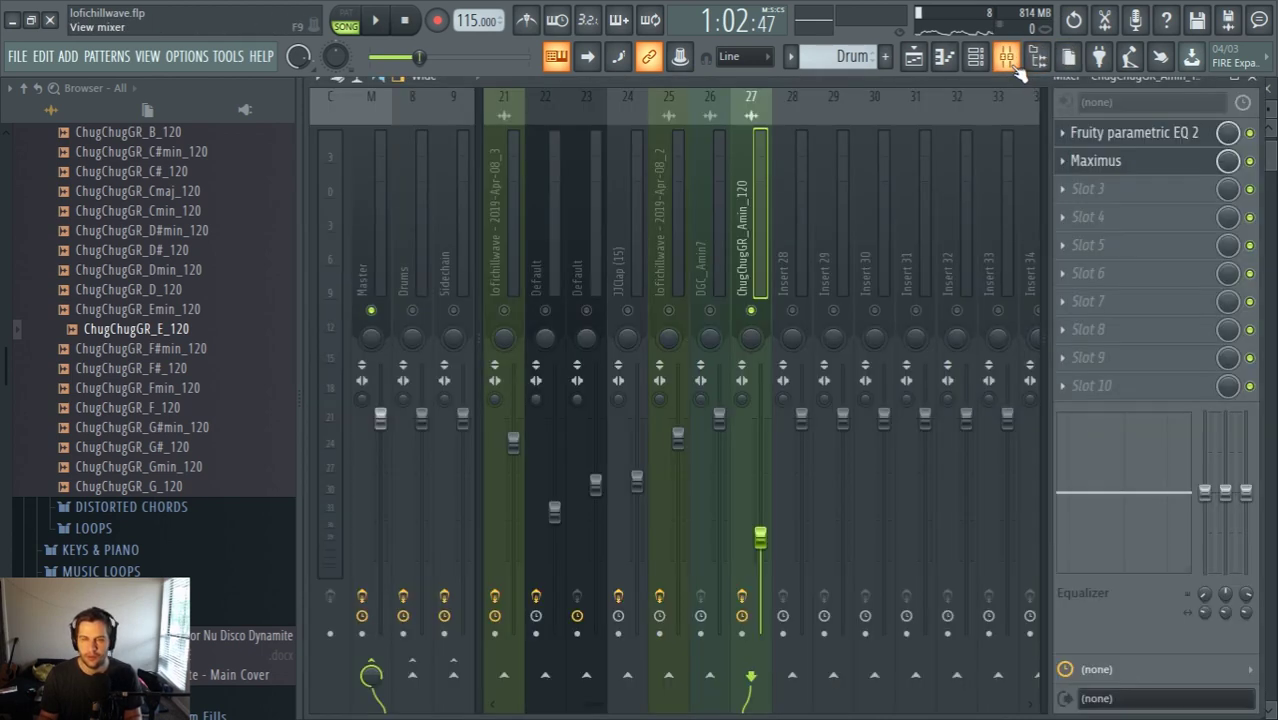
click(1118, 137)
key(space)
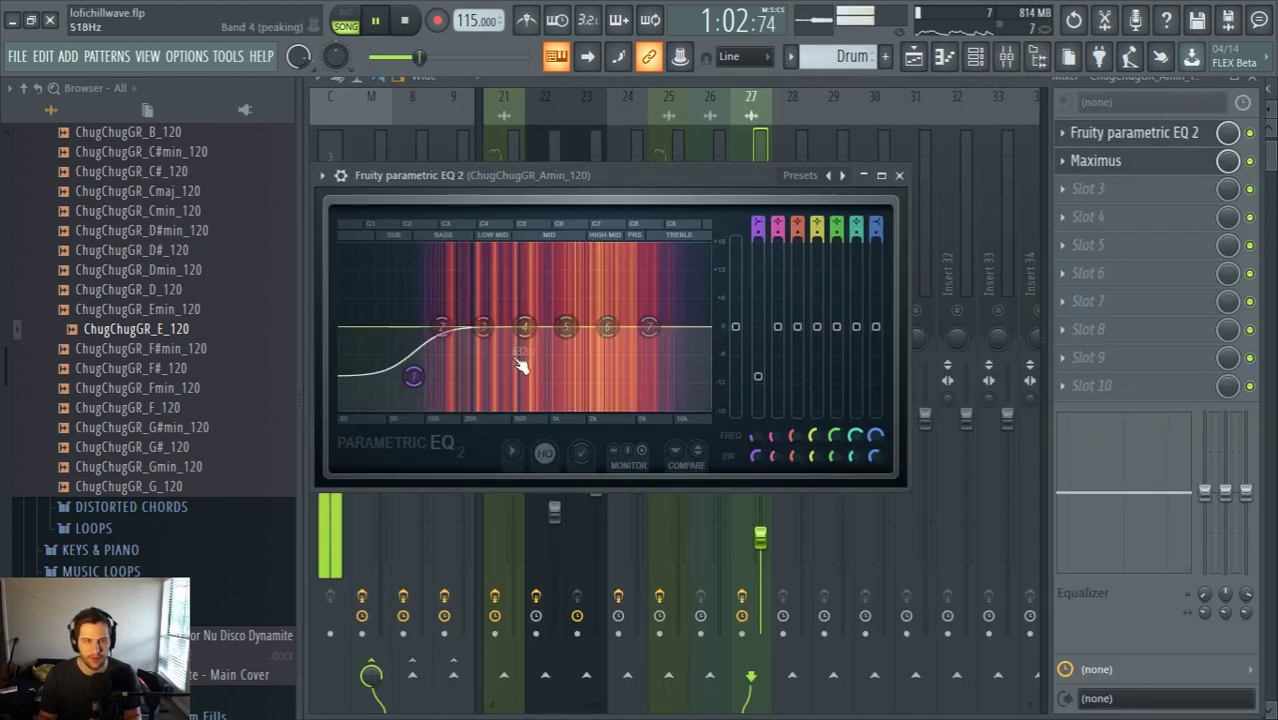
drag(414, 377, 411, 386)
drag(607, 327, 686, 326)
drag(566, 327, 603, 345)
drag(685, 326, 686, 329)
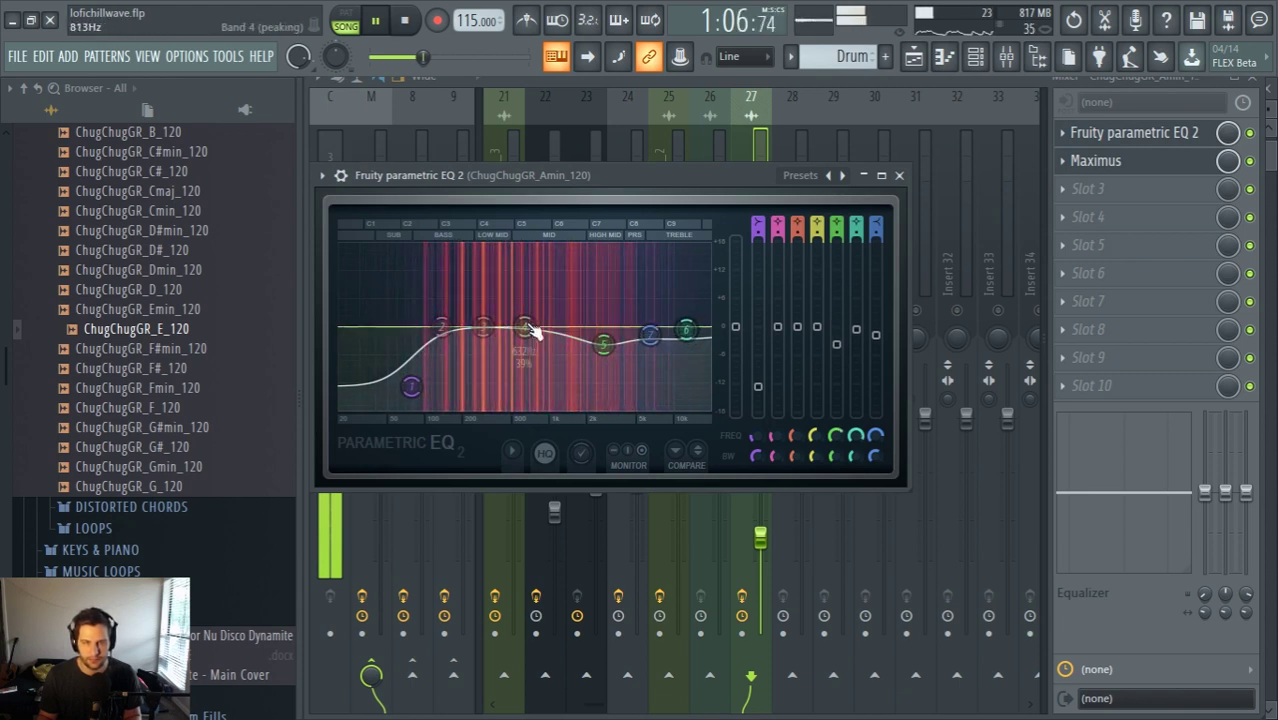
drag(411, 386, 399, 399)
drag(483, 326, 480, 324)
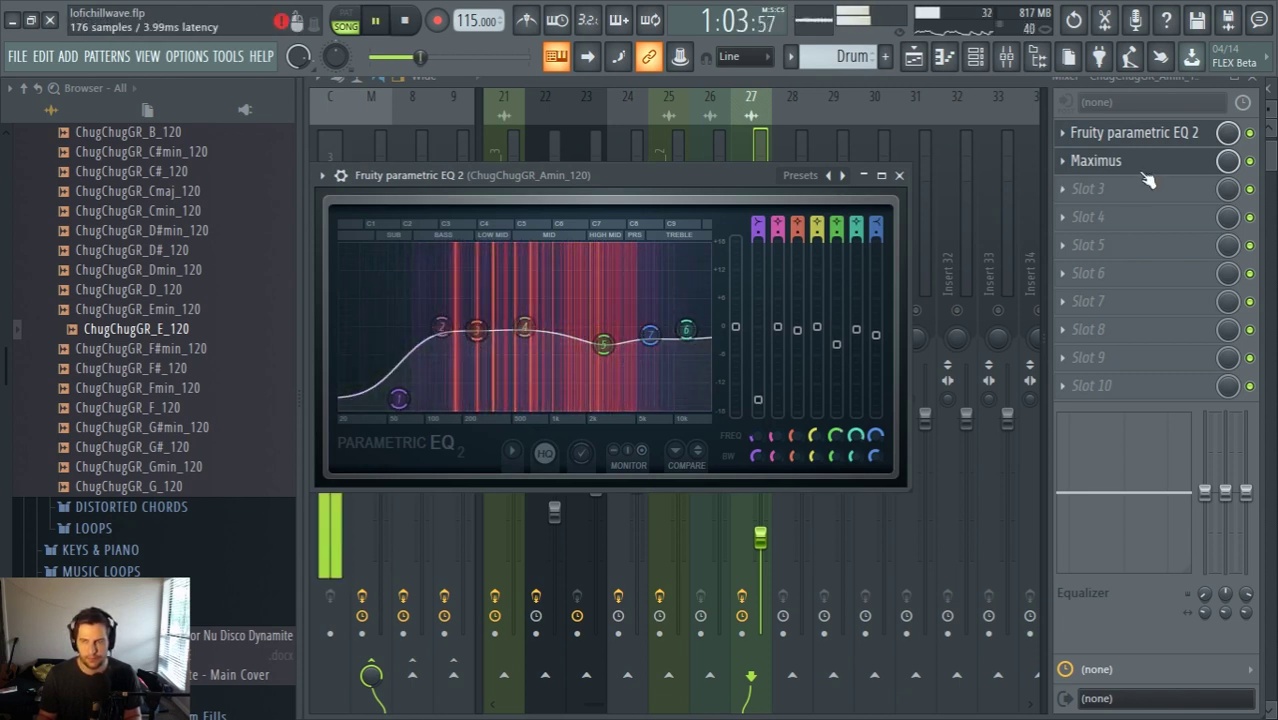
Bend the first segment of the master curve in track 27's Maximus upward to about 19.5% tension during playback
click(1085, 162)
click(373, 487)
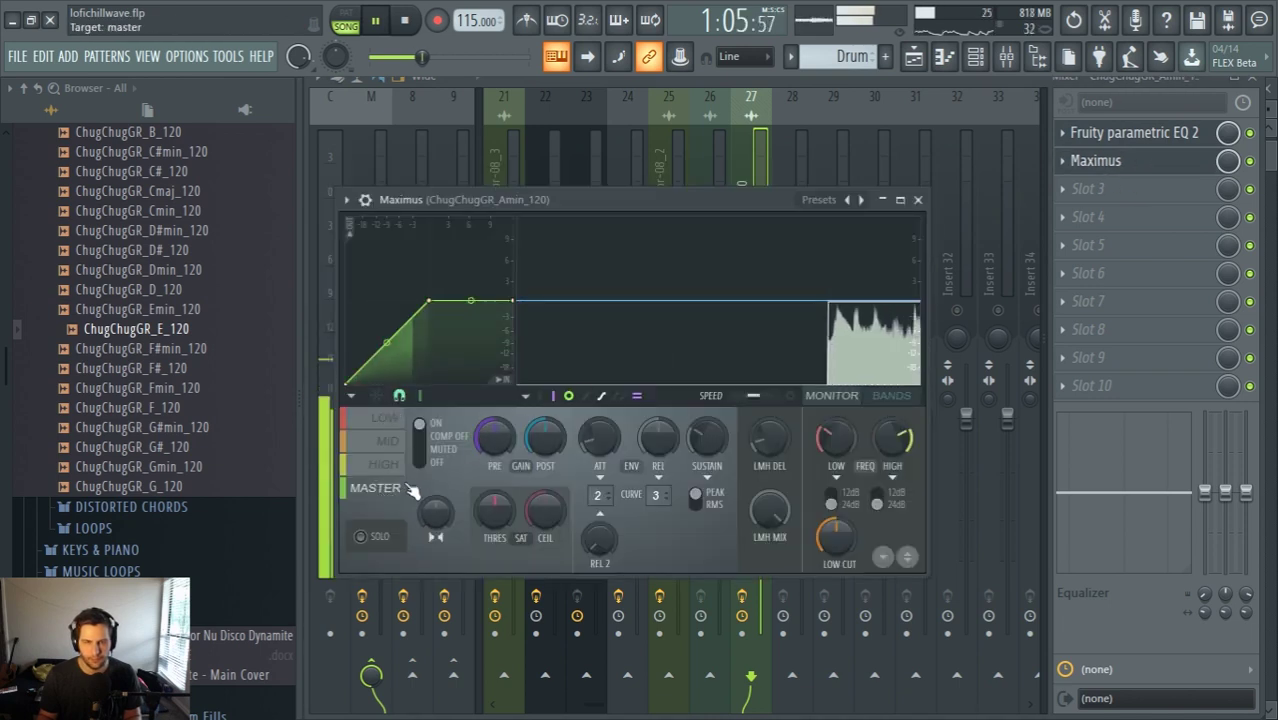
key(space)
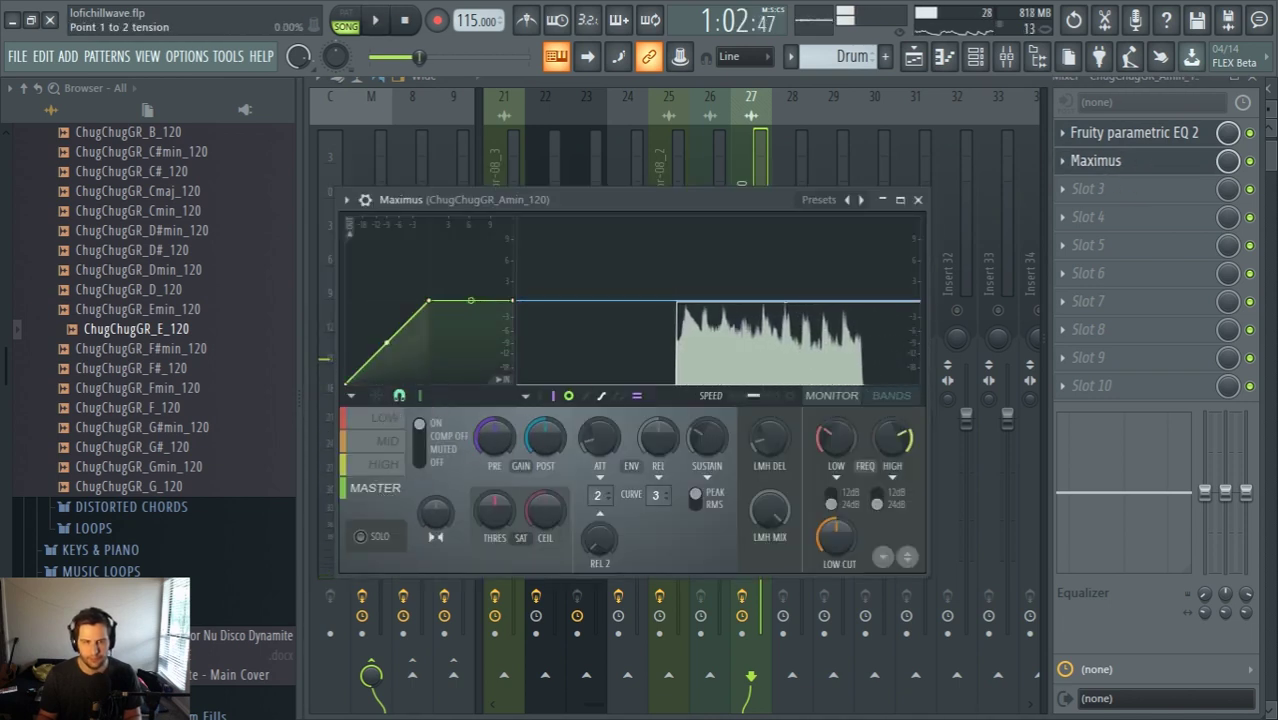
key(space)
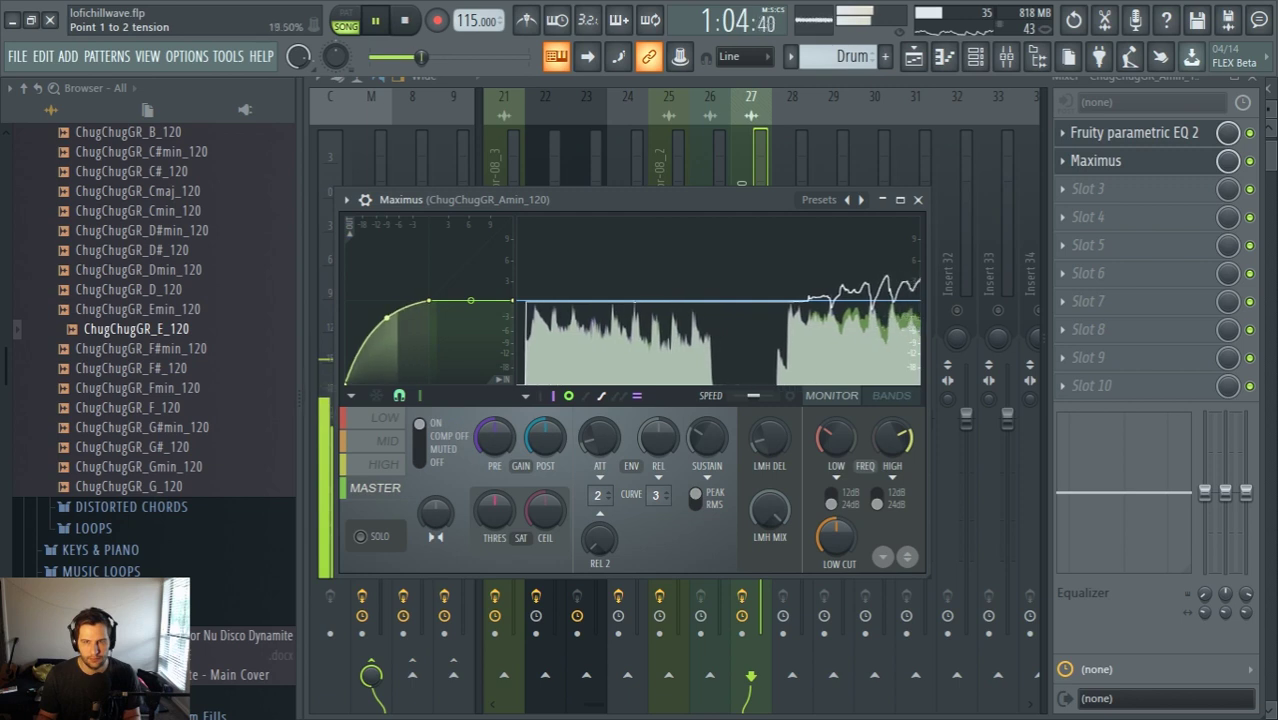
Set Maximus's high band pre gain to about 2.7 dB with a slightly raised curve, and move Fruity parametric EQ 2 after Maximus
click(386, 466)
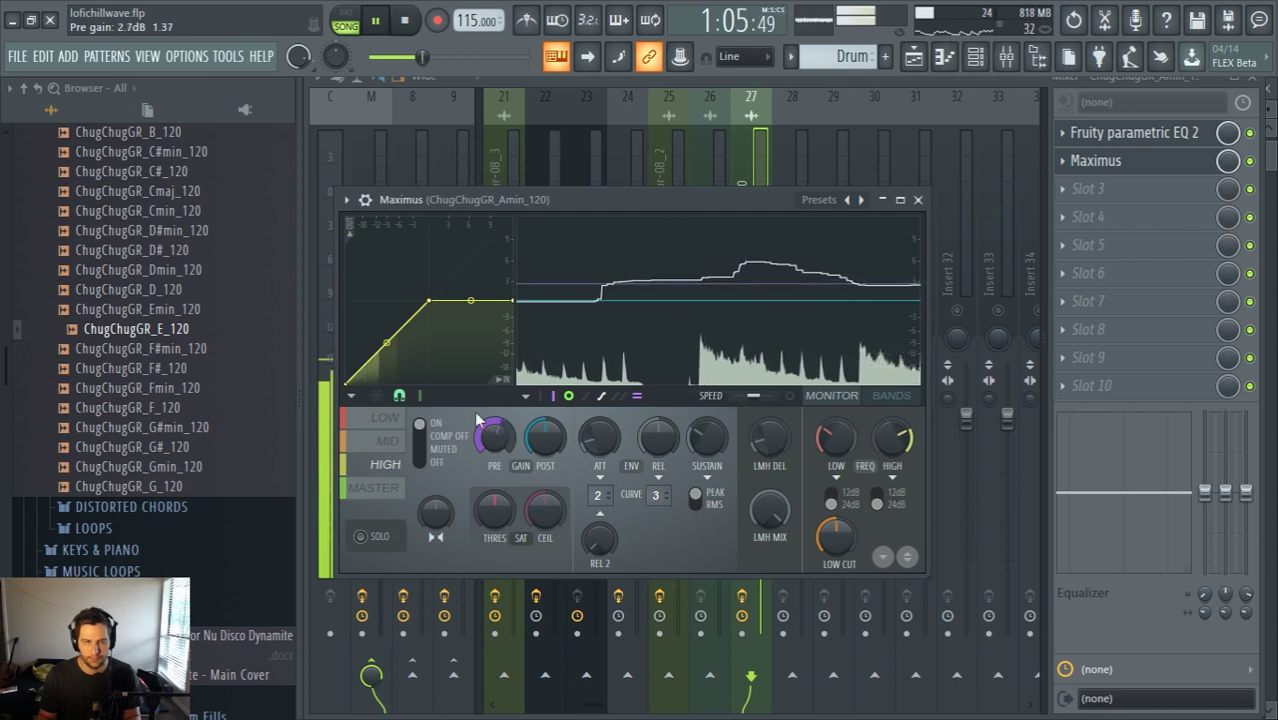
drag(387, 342, 387, 339)
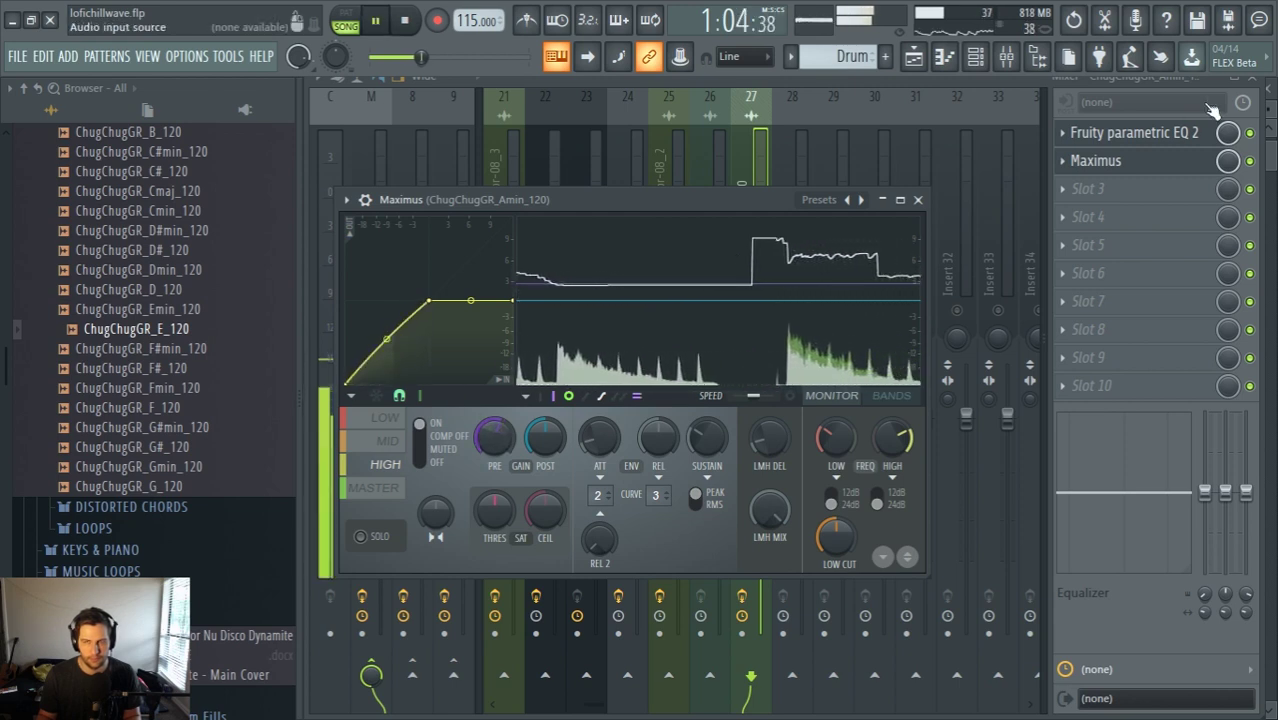
drag(1118, 140, 1118, 165)
click(1130, 160)
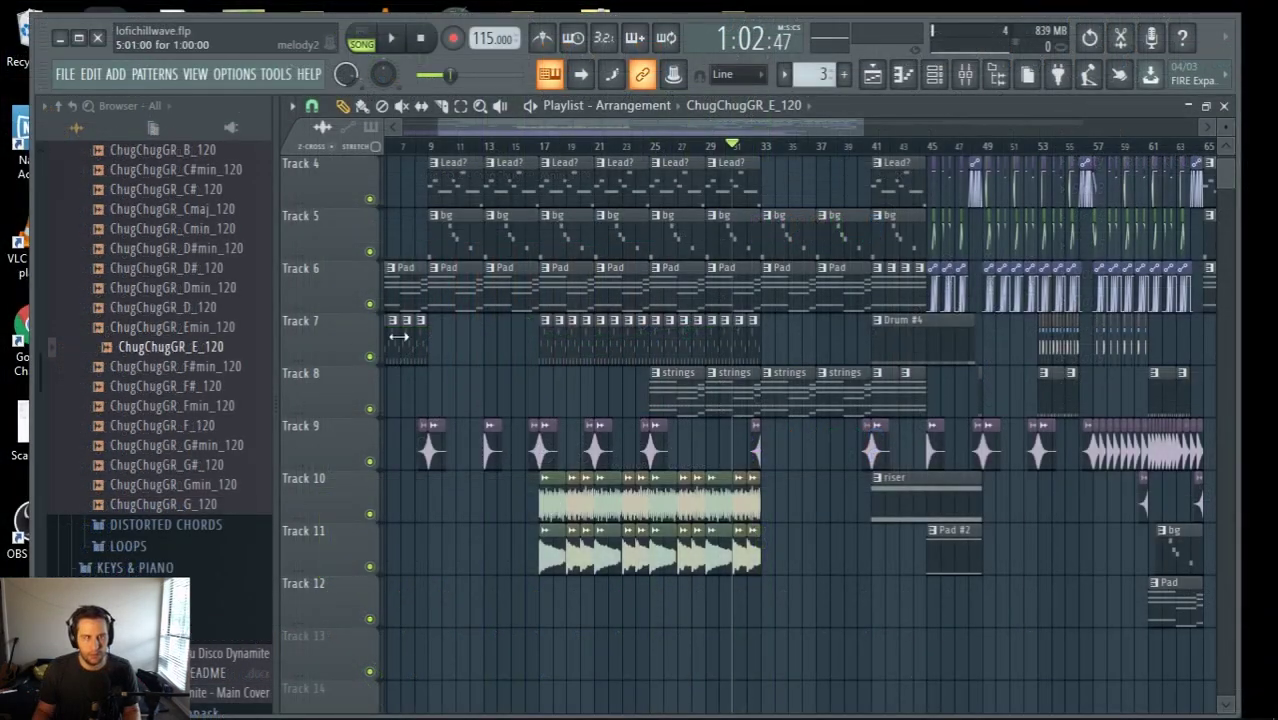
Play the arrangement from around bar 17 and raise the fader of mixer track 27 slightly
click(530, 146)
key(space)
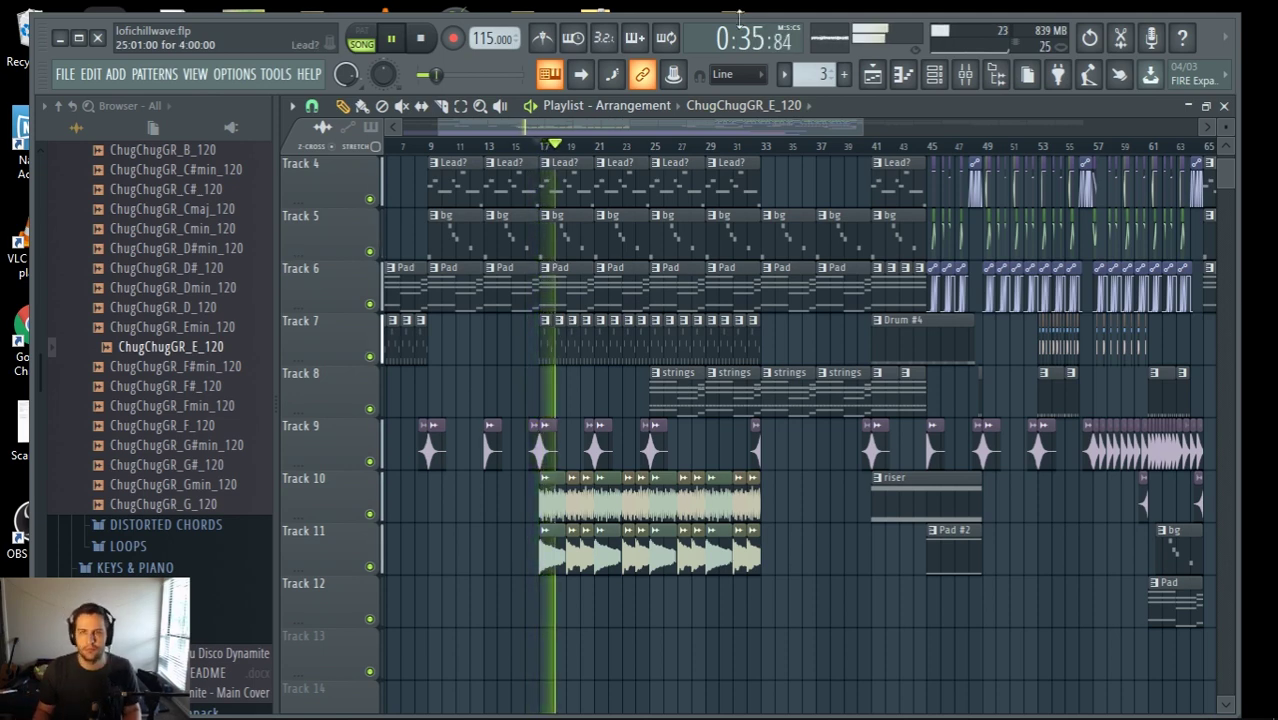
click(965, 74)
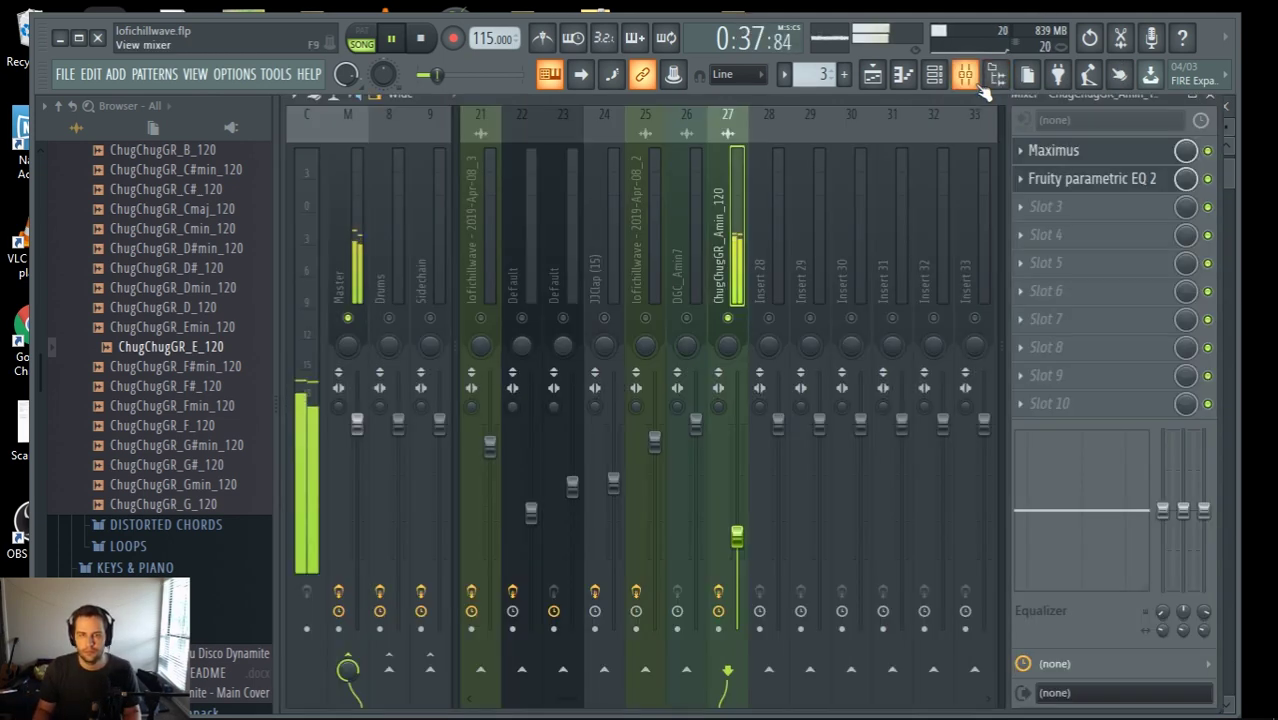
drag(743, 543, 738, 527)
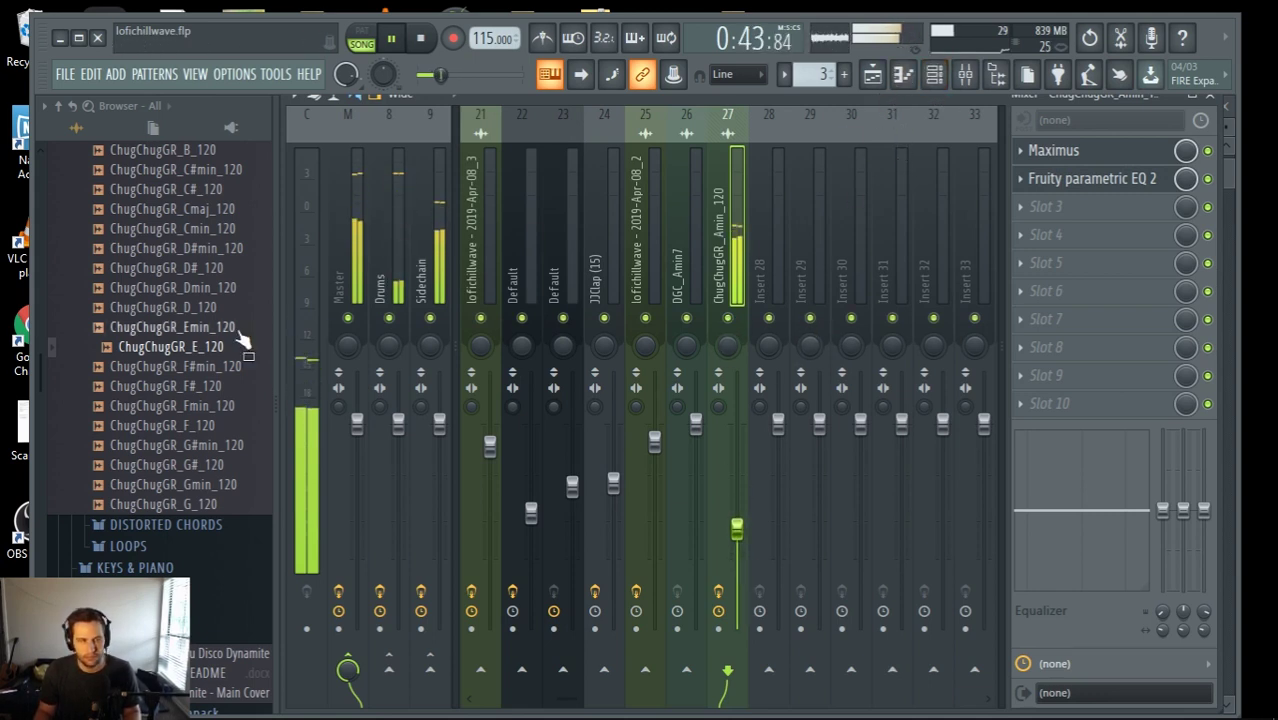
Review the GUITAR sample folders in the browser, reopen CHUGGING RIFFS, and restart playback
scroll(190, 347, up, 4)
key(space)
click(190, 268)
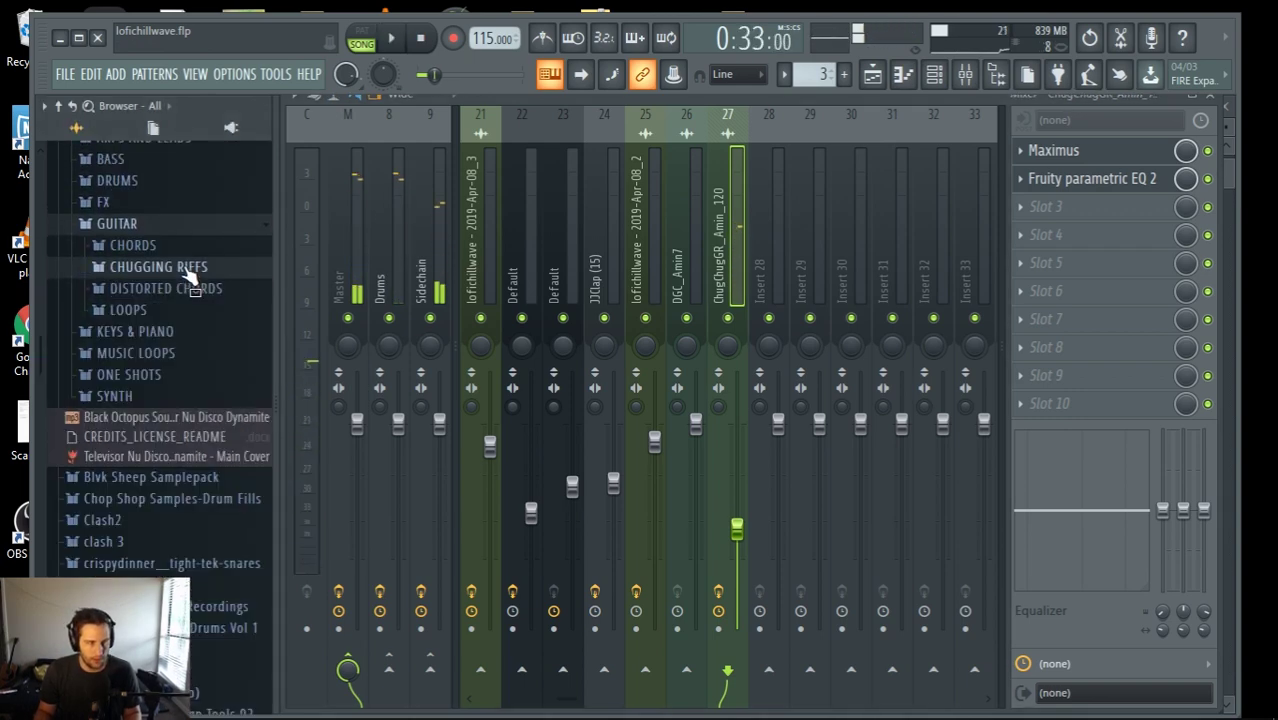
click(190, 268)
key(space)
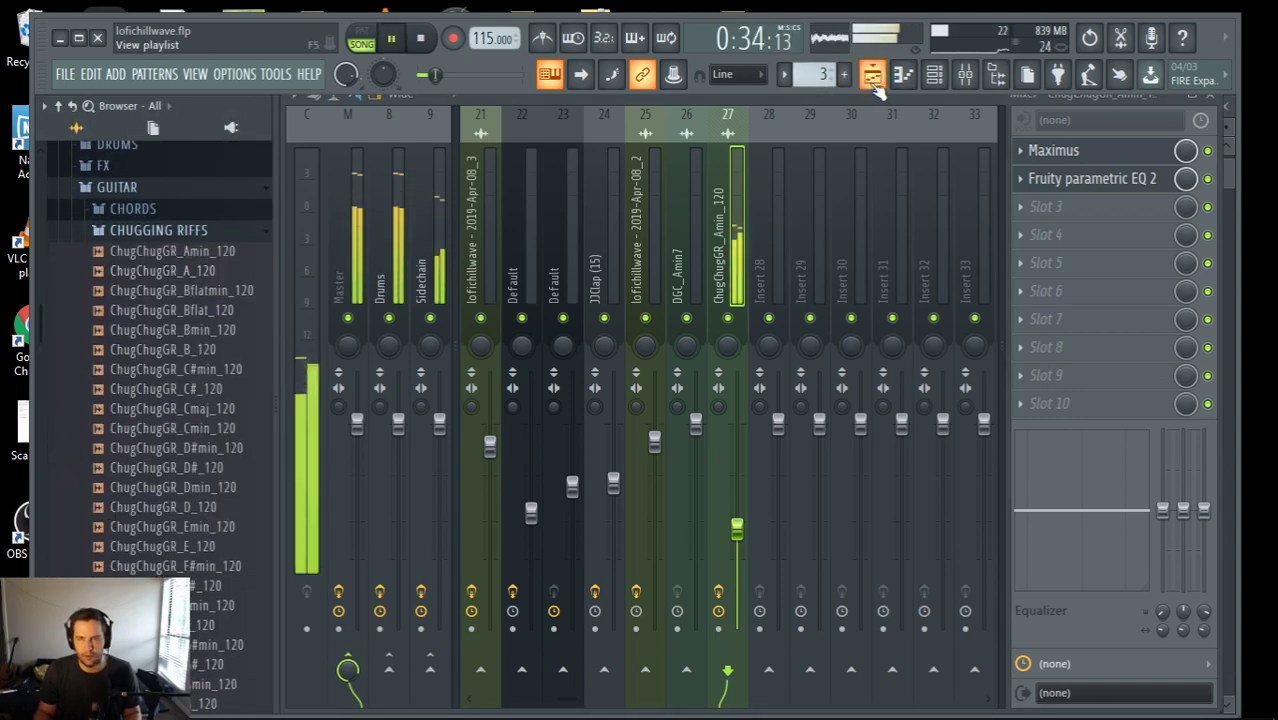
Play the arrangement from around bar 25 while checking the mixer levels and channel rack, and stop playback
click(871, 75)
scroll(640, 152, up, 1)
click(686, 146)
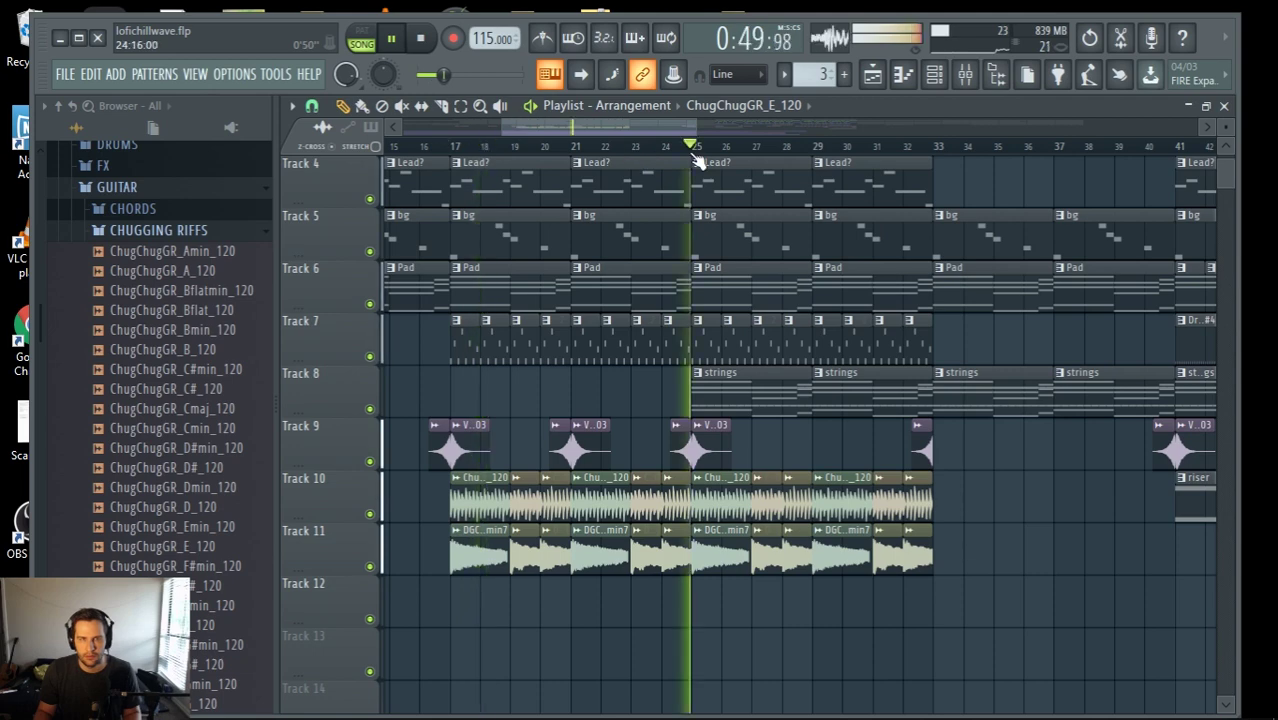
click(965, 74)
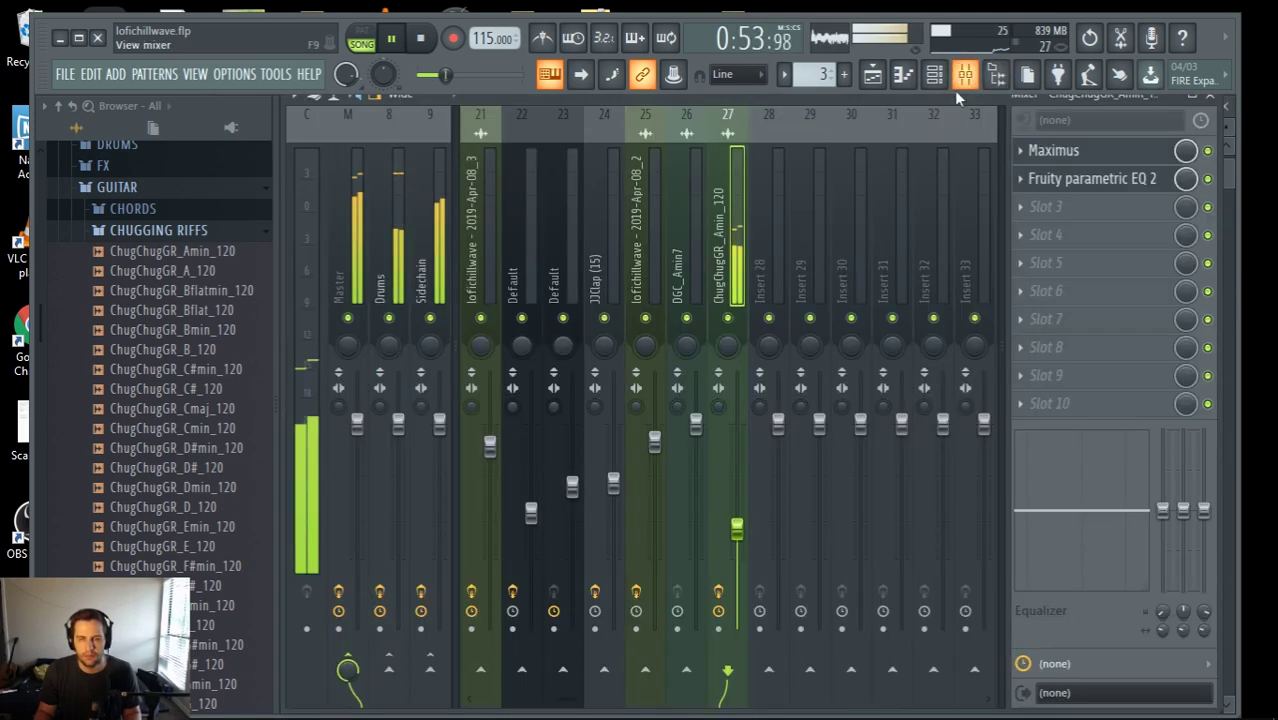
click(933, 74)
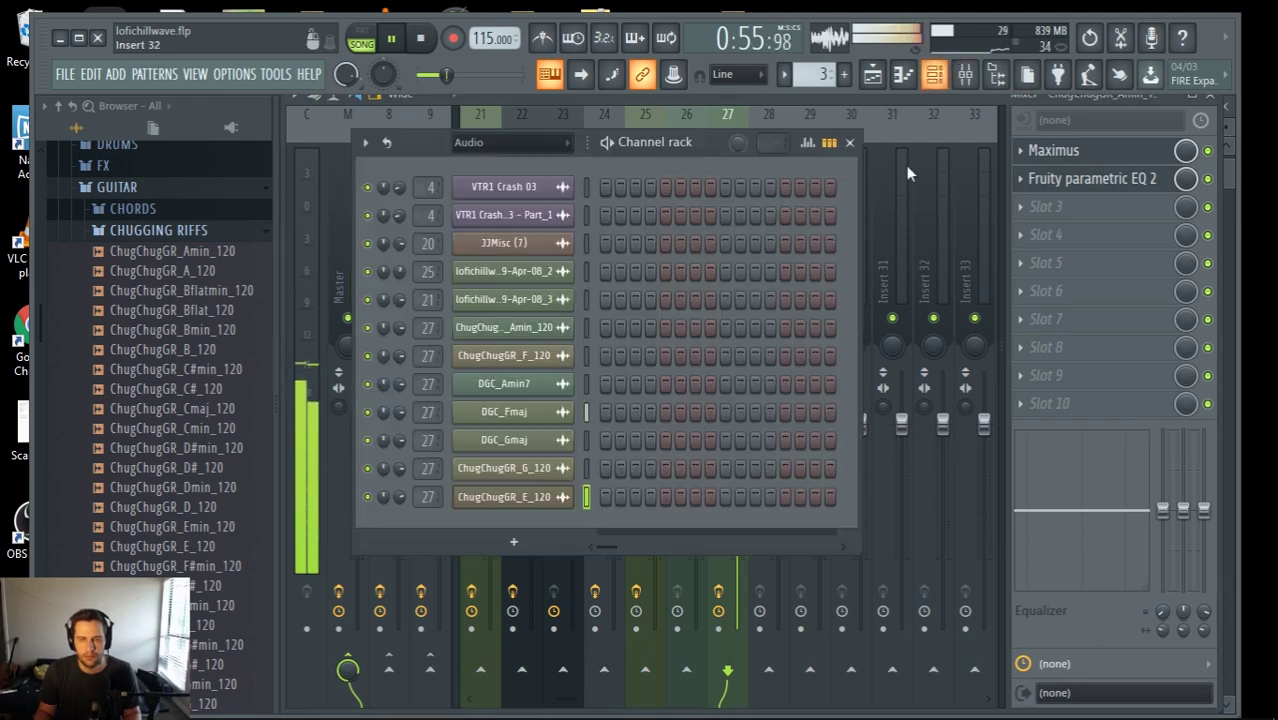
click(901, 76)
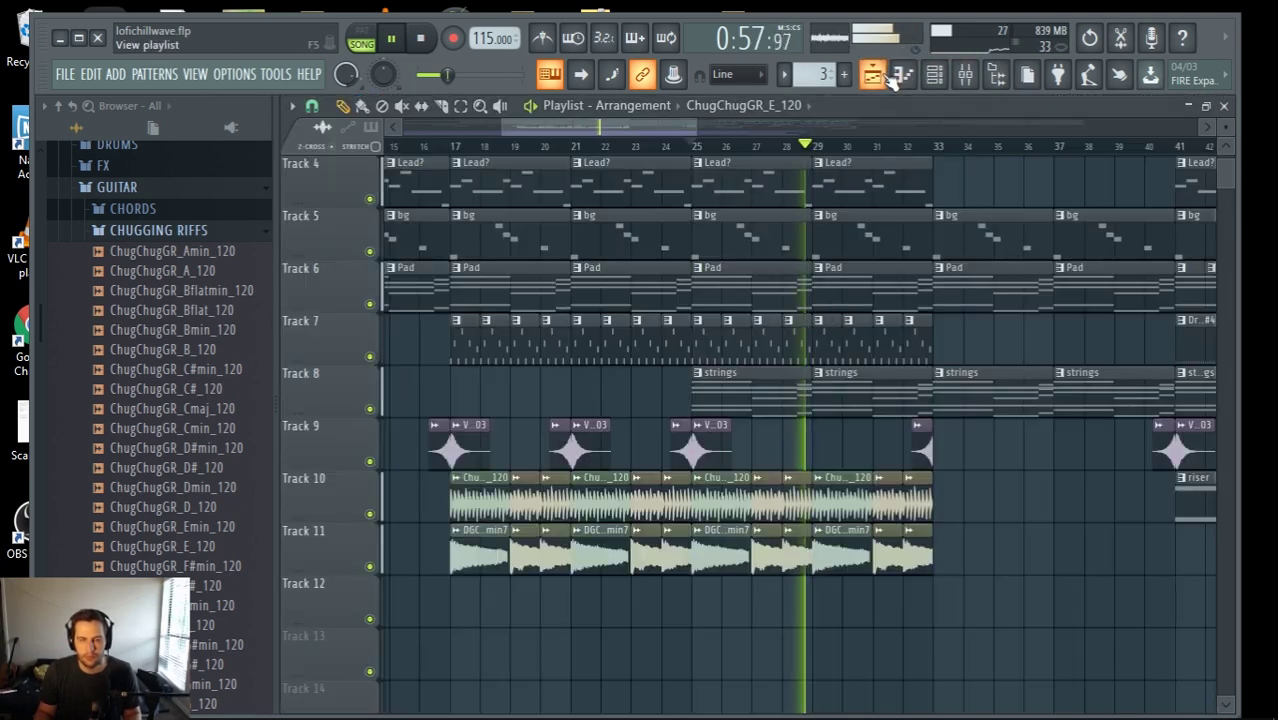
scroll(945, 603, down, 5)
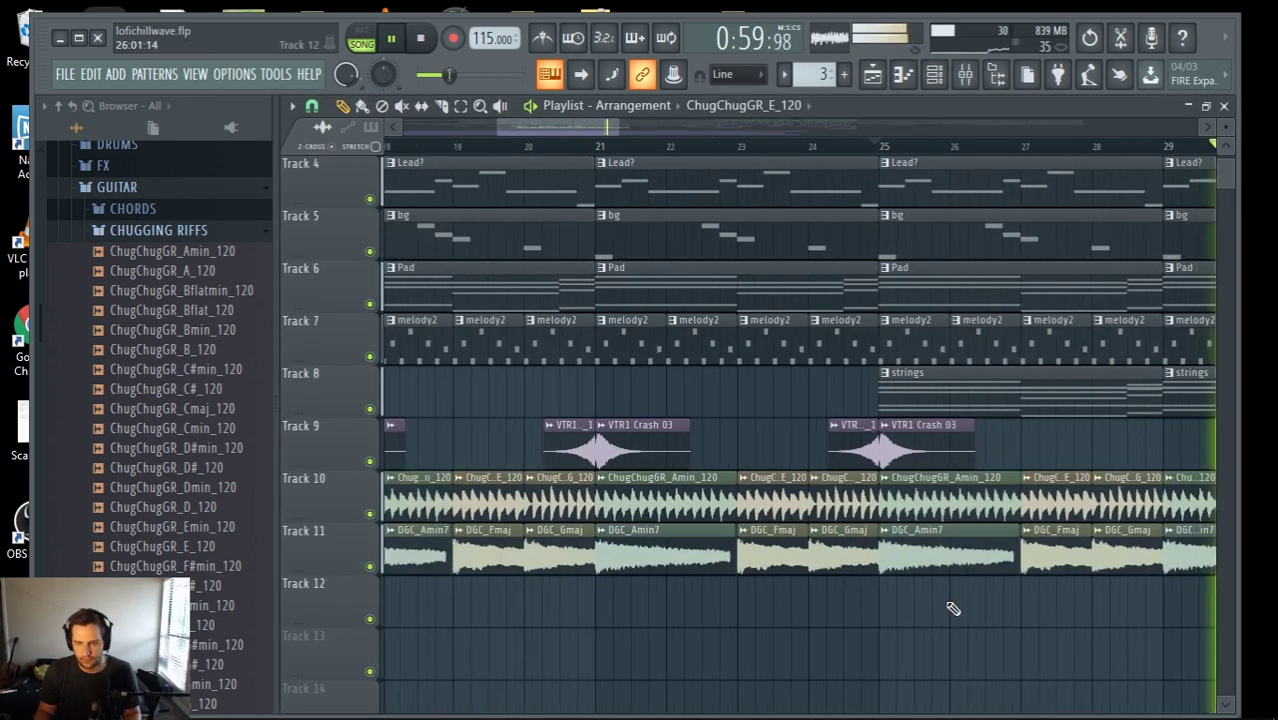
scroll(1125, 629, up, 4)
scroll(653, 607, up, 3)
key(space)
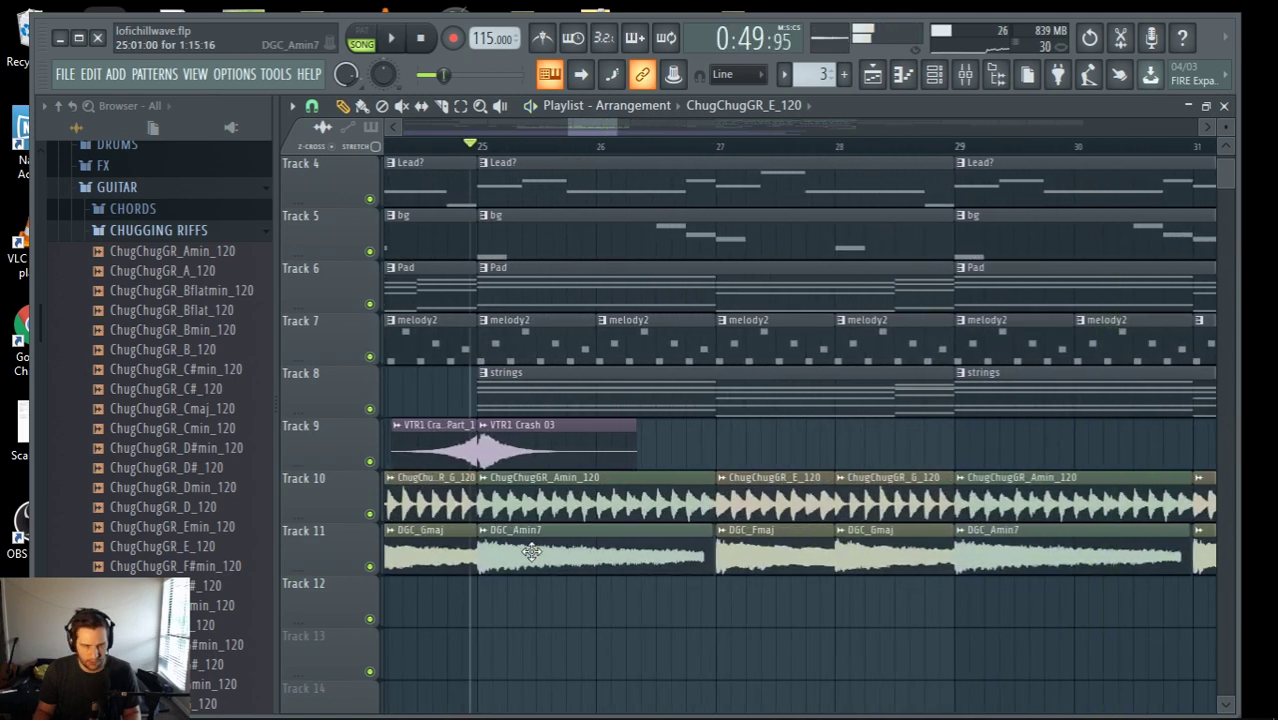
Adjust the channel volumes of the distorted chord samples DGC_Amin7, DGC_Fmaj and DGC_Gmaj, with DGC_Fmaj at about 71%
double_click(533, 552)
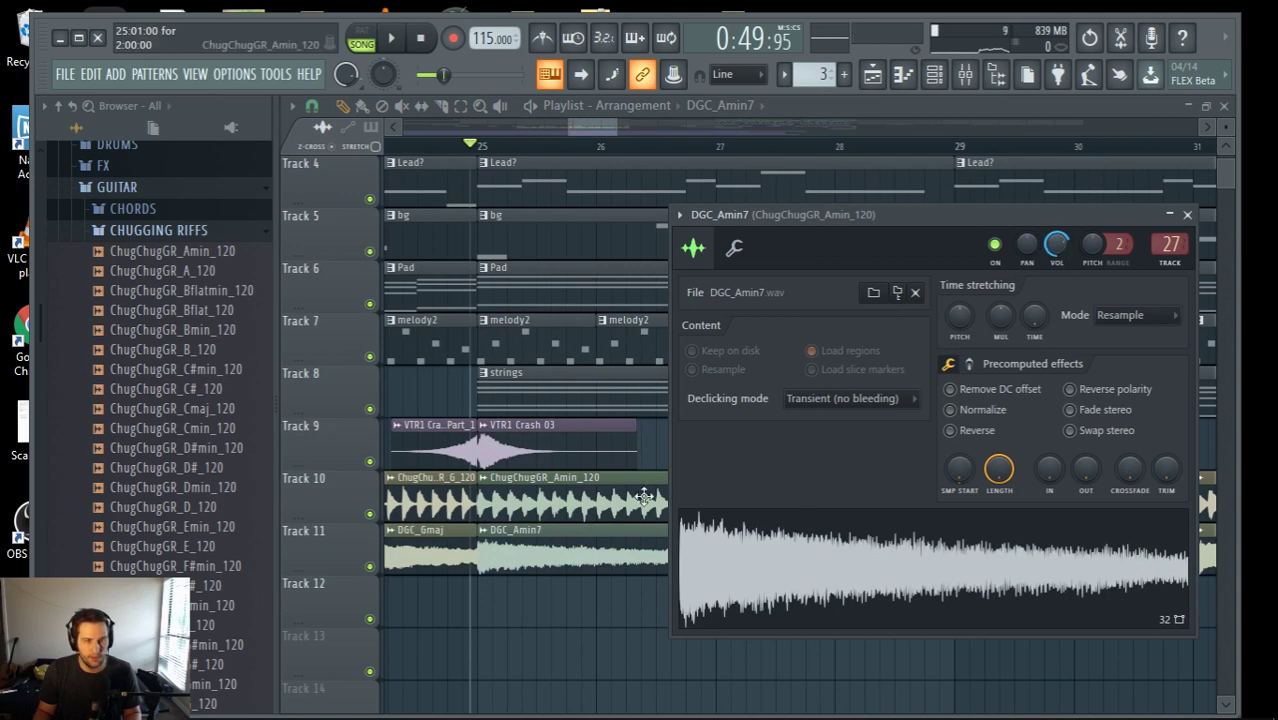
key(Escape)
key(space)
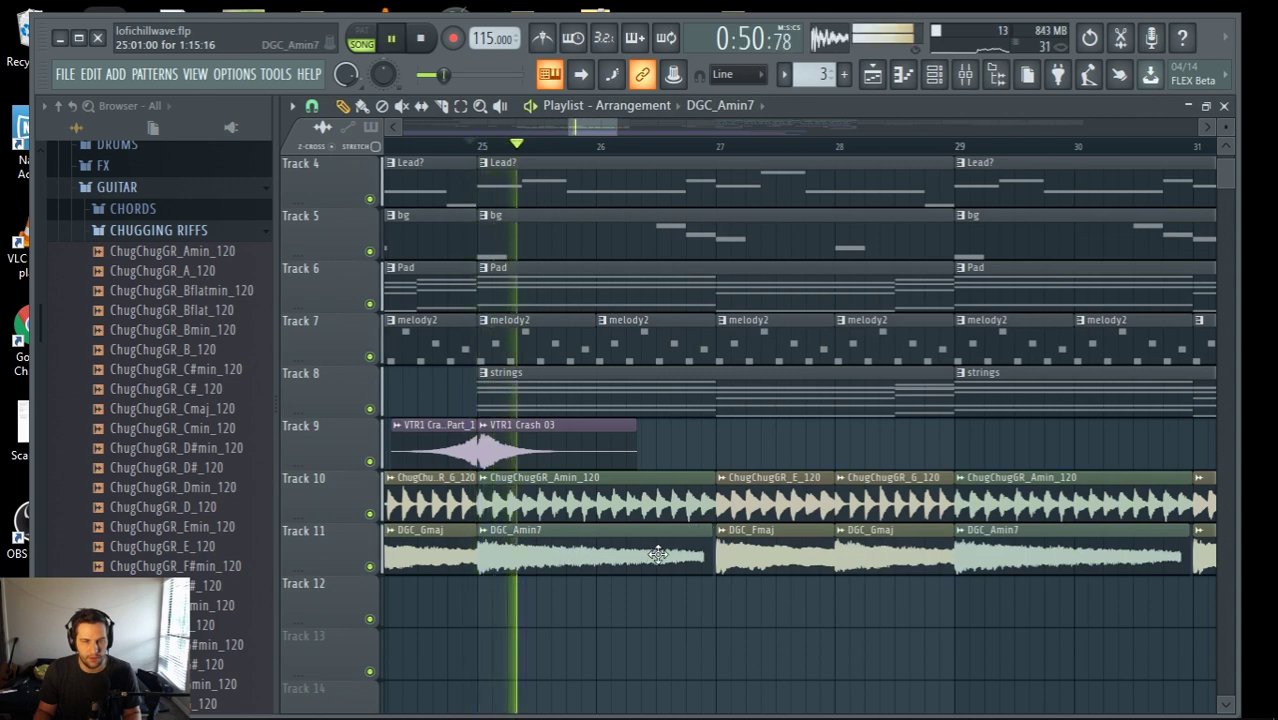
key(space)
double_click(755, 553)
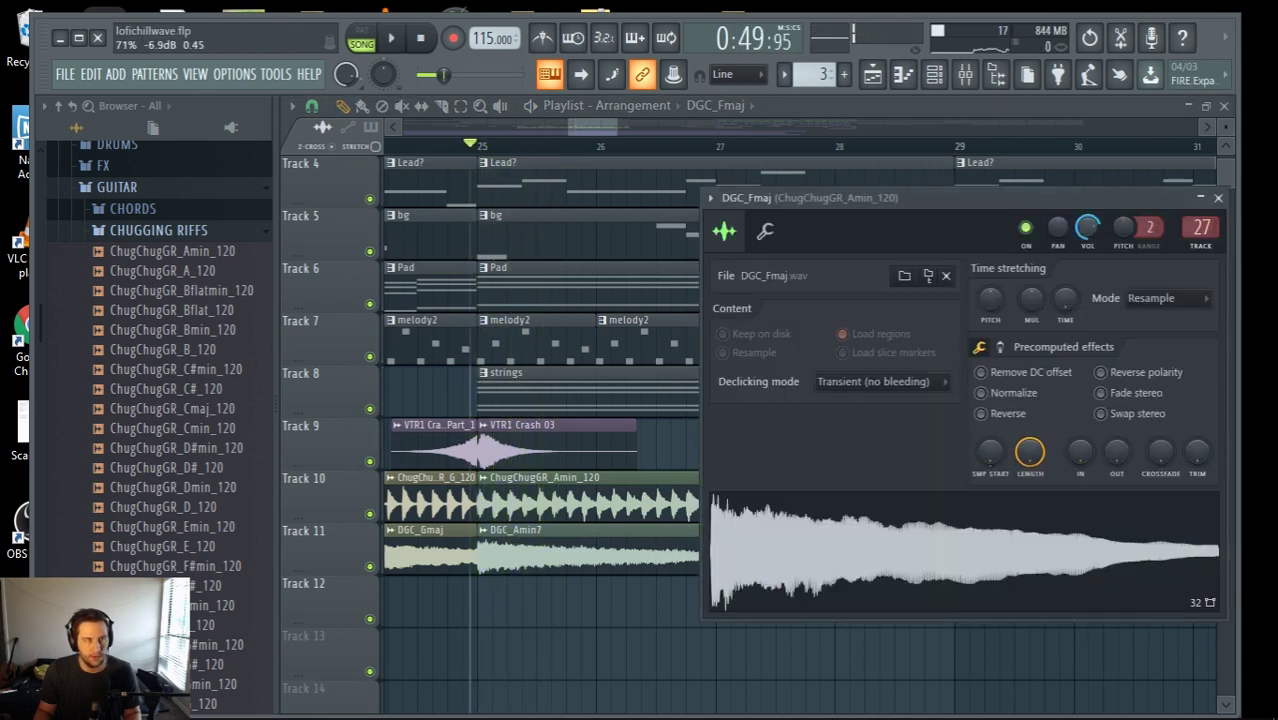
key(Escape)
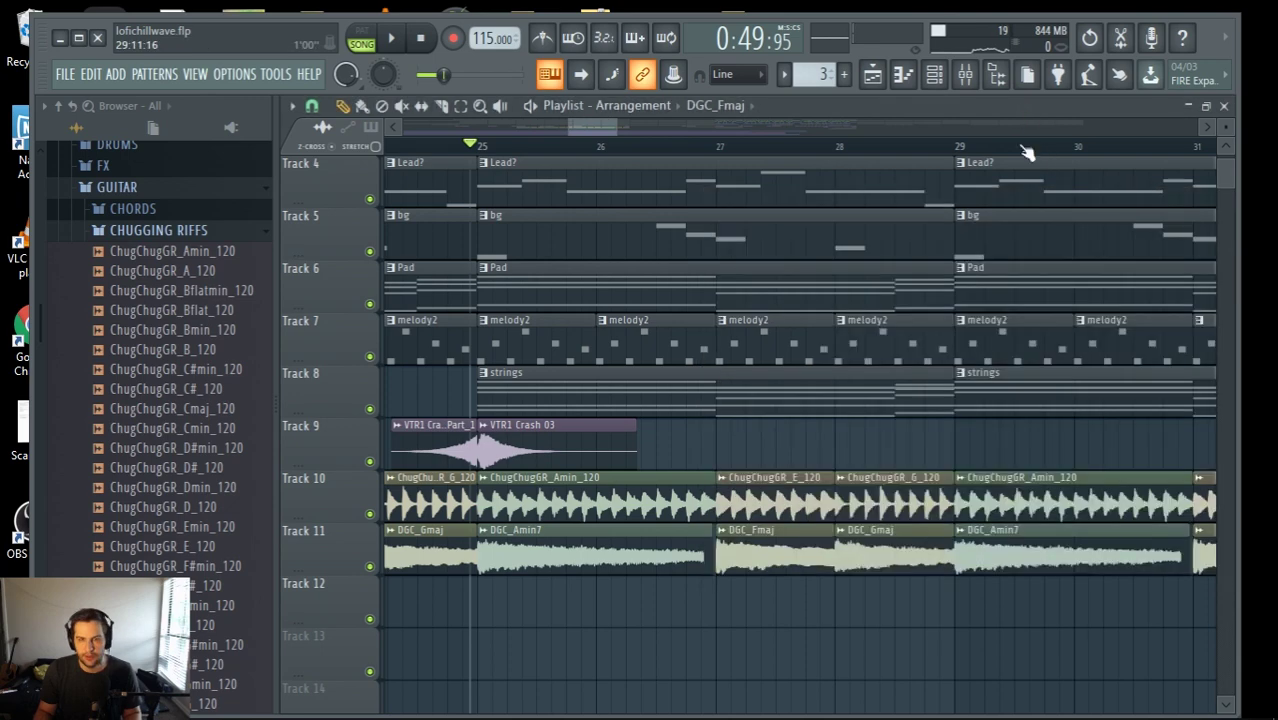
double_click(906, 560)
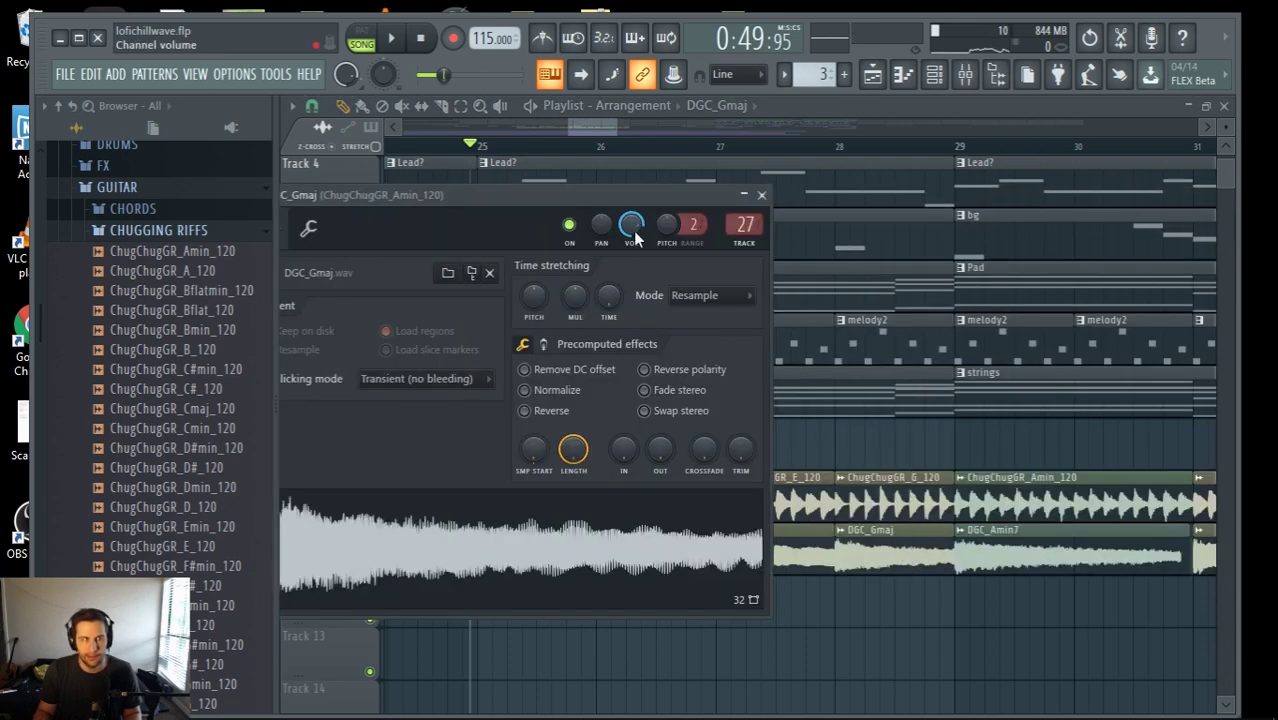
key(Escape)
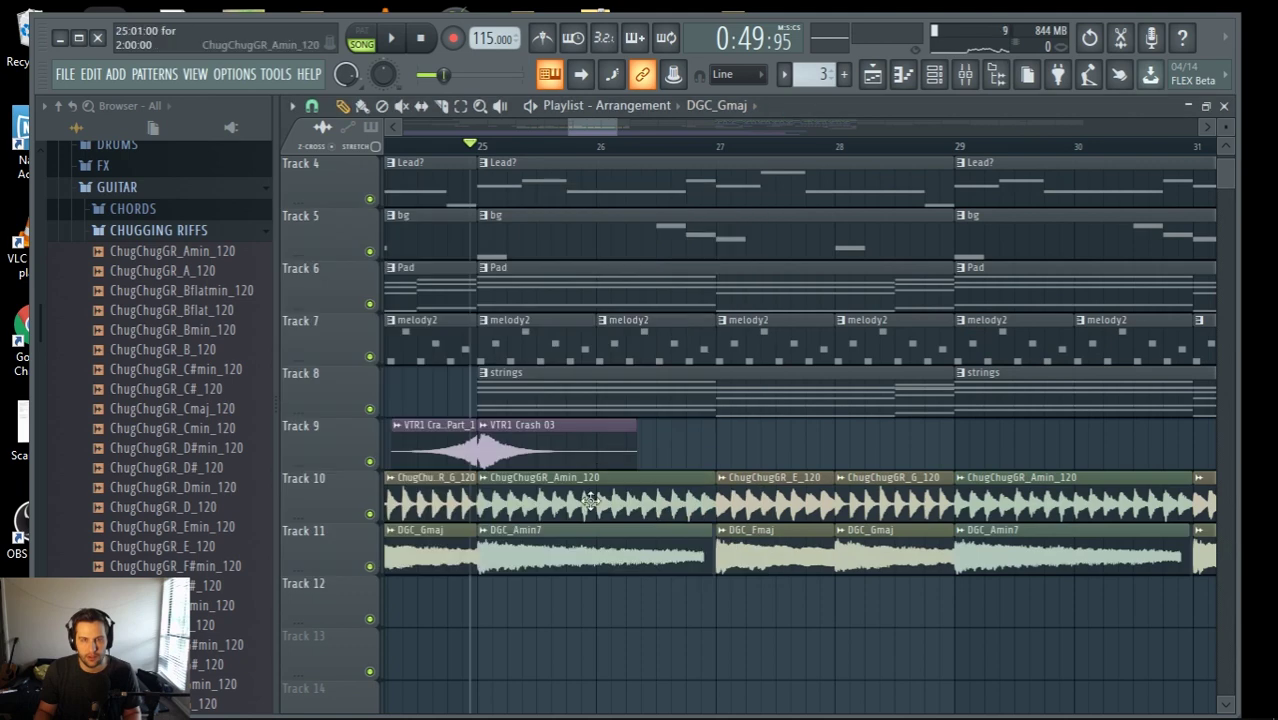
Adjust the channel volumes of the chugging riffs ChugChugGR_Amin_120, ChugChugGR_E_120 (about 86%) and ChugChugGR_G_120 (about 85%)
double_click(532, 505)
key(space)
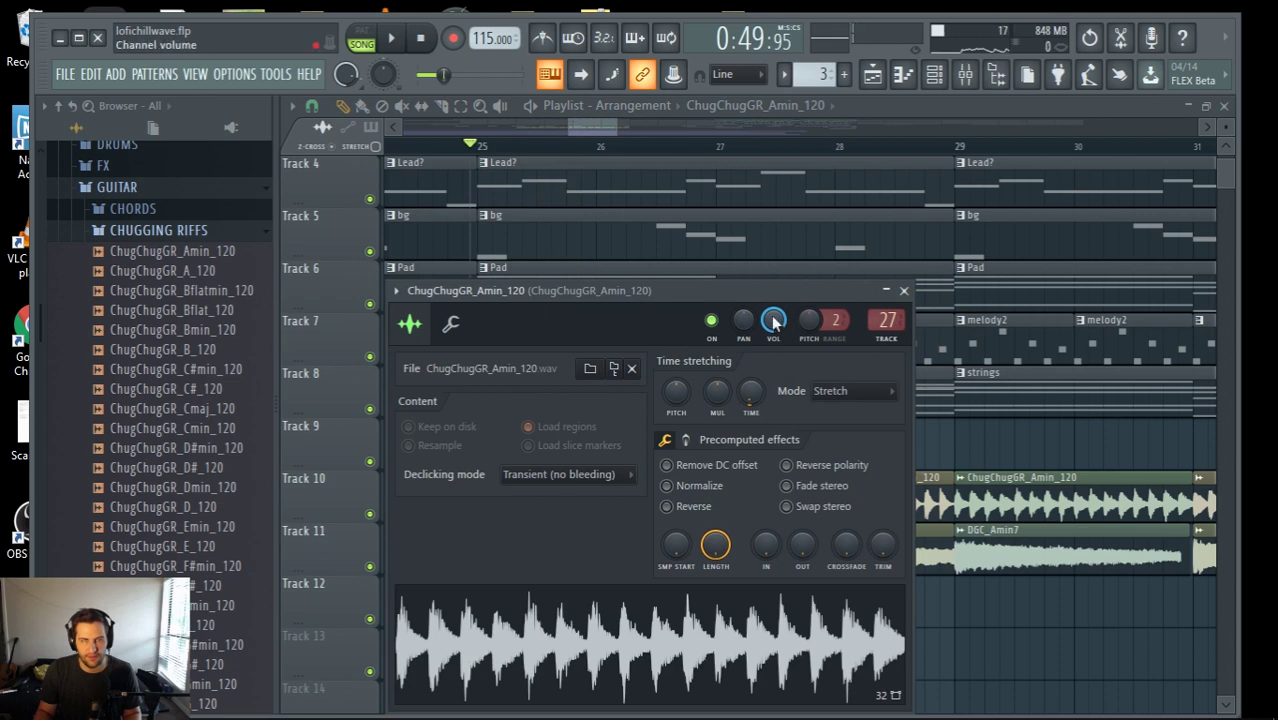
click(850, 99)
double_click(792, 477)
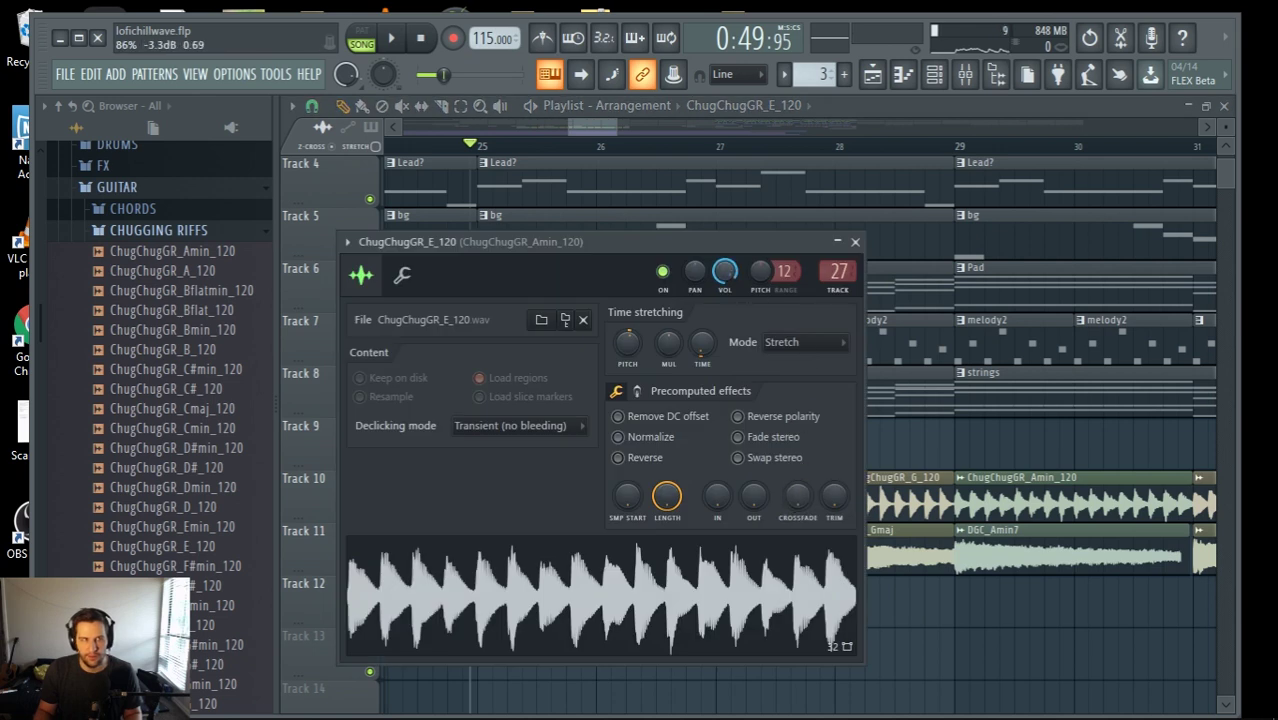
click(881, 111)
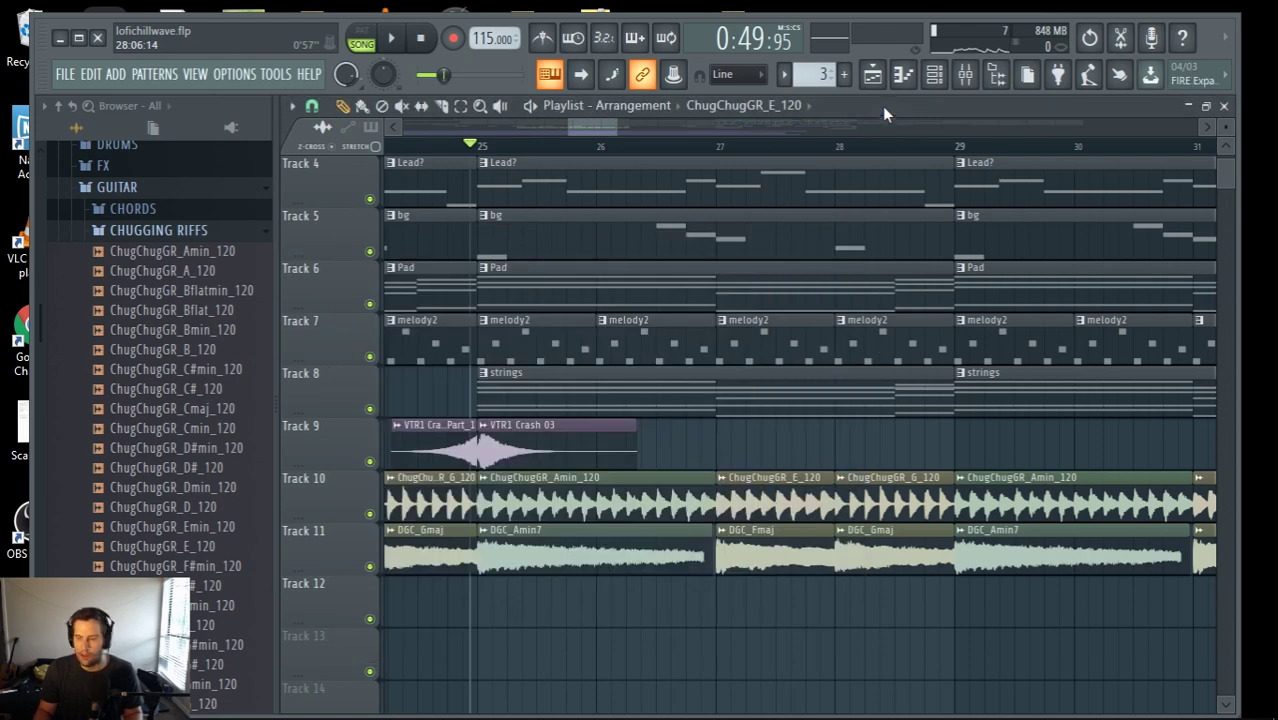
double_click(906, 512)
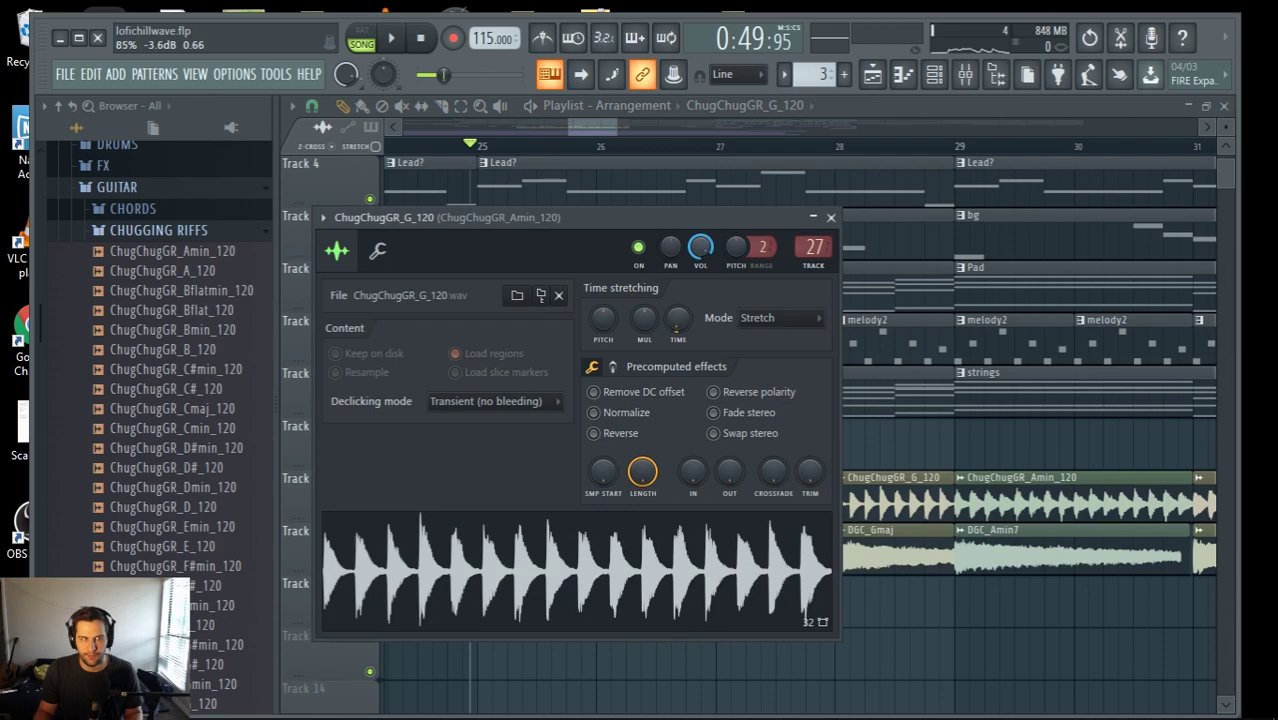
click(873, 108)
Play the arrangement from around bar 25 to check the guitar balance, and show the mixer
key(space)
scroll(710, 455, down, 4)
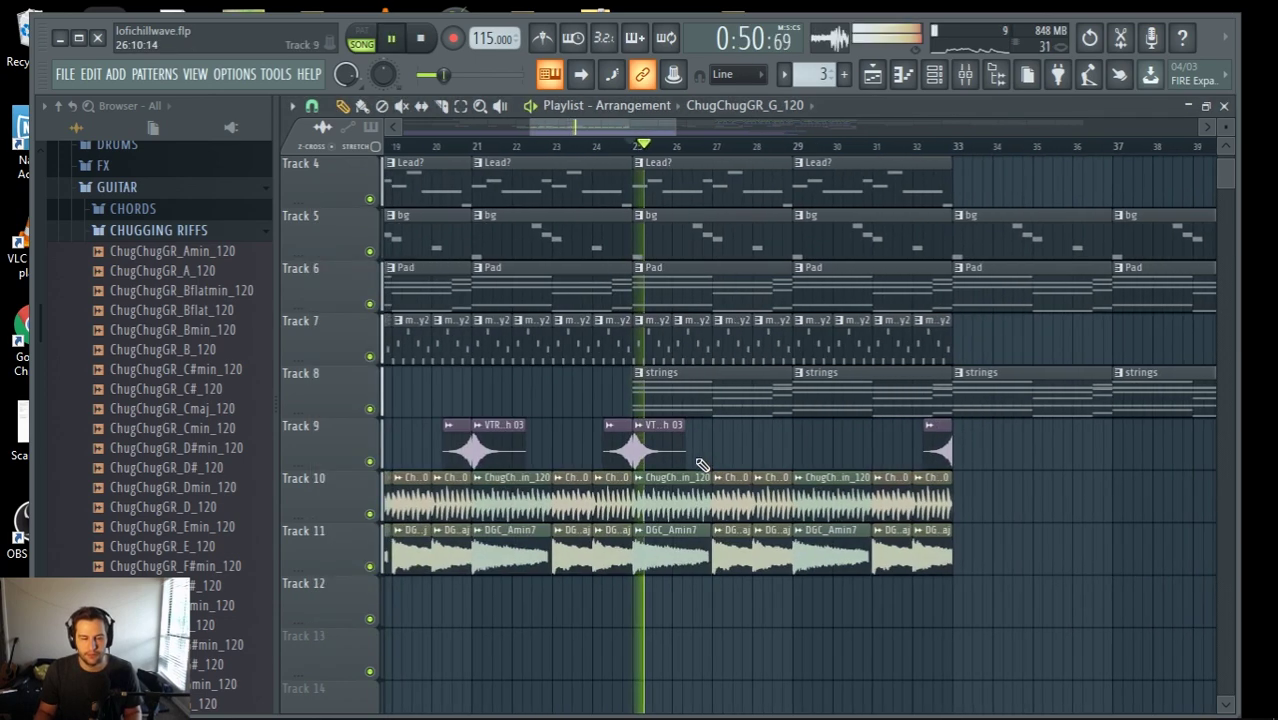
scroll(709, 490, down, 5)
scroll(708, 530, up, 4)
scroll(700, 560, down, 3)
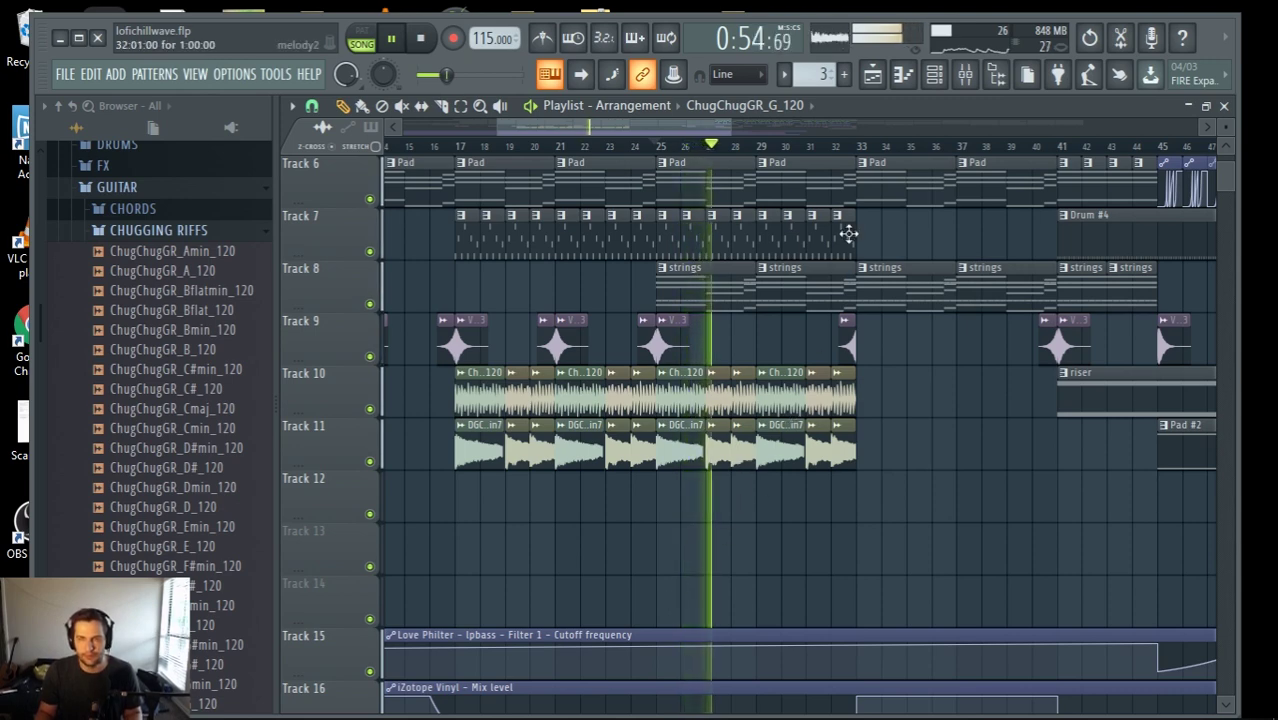
click(980, 84)
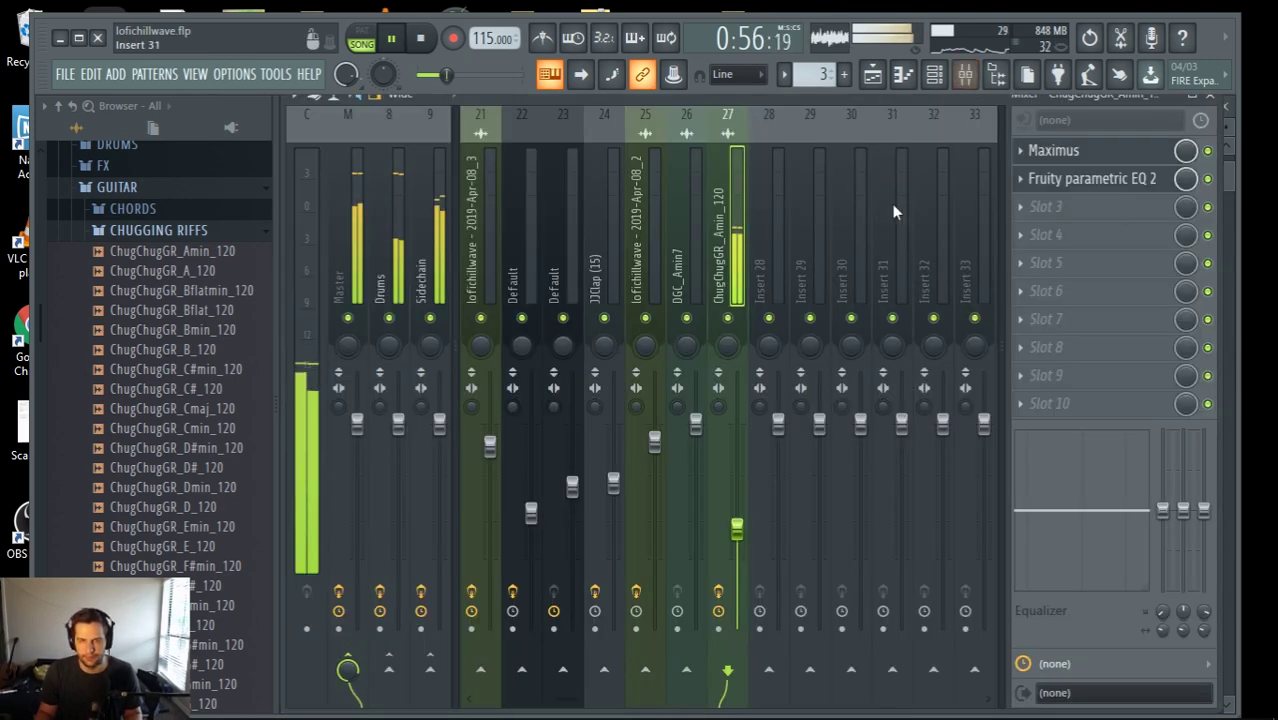
Disable Maximus on the ChugChugGR_Amin_120 mixer track and insert OTT_x64 in the slot above Fruity parametric EQ 2
click(1112, 182)
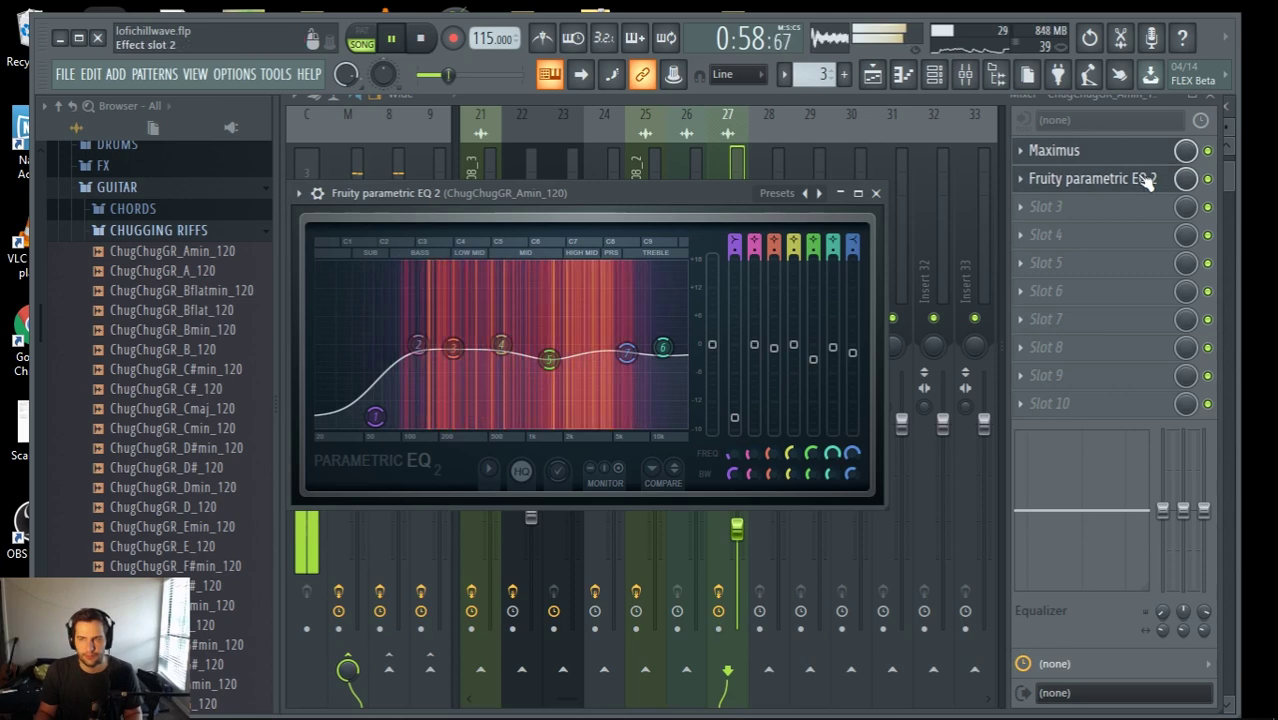
key(space)
click(1207, 151)
click(1040, 206)
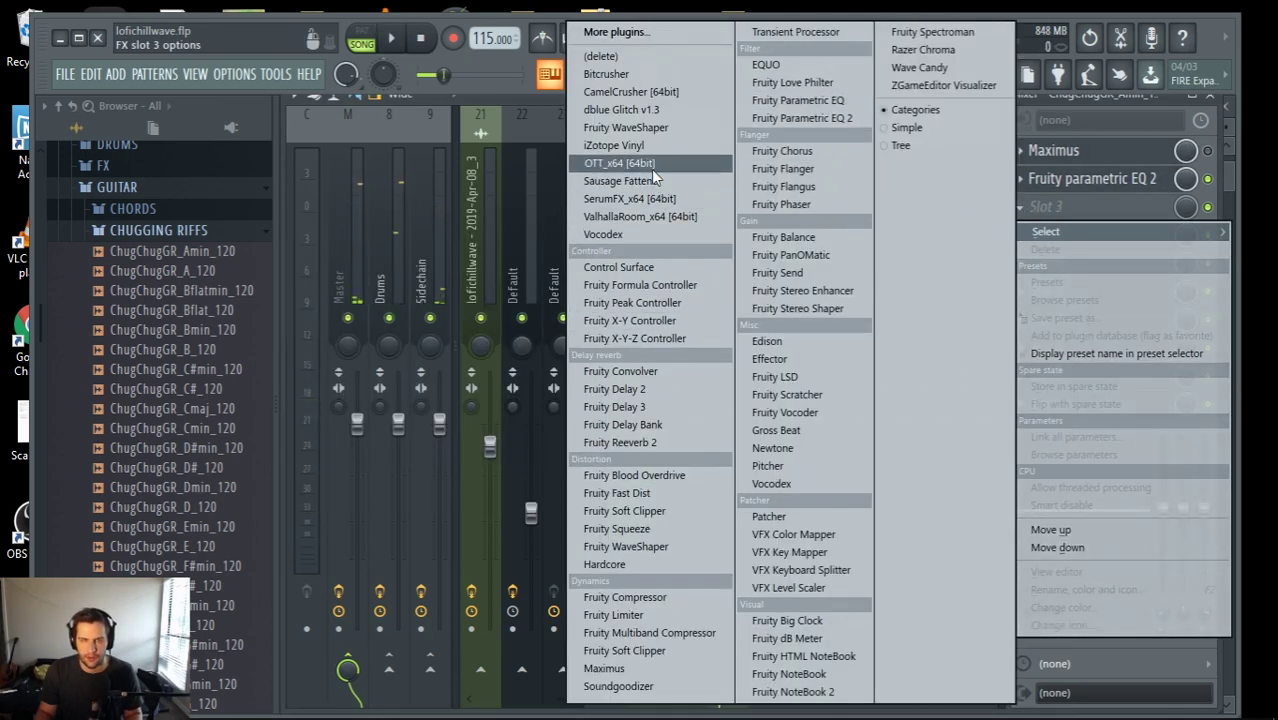
click(625, 163)
drag(1041, 207, 1040, 180)
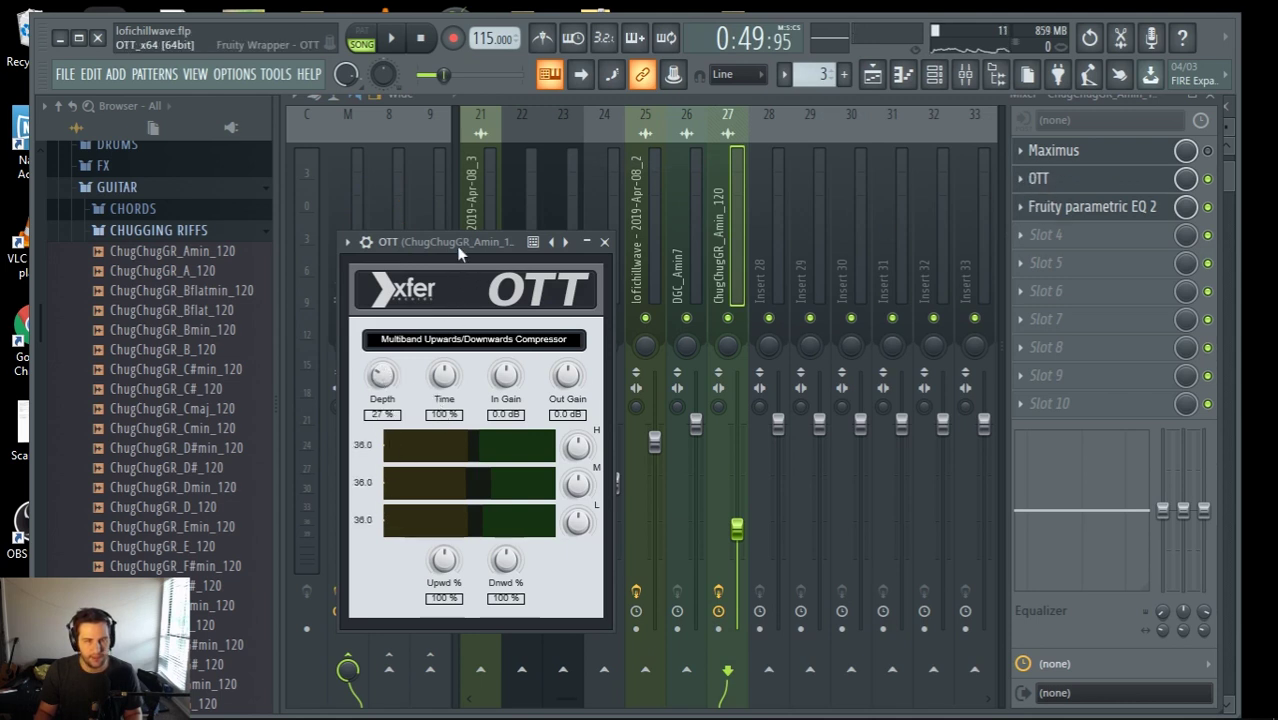
Play the arrangement and set OTT to 32% depth and 5.1 dB output gain
drag(459, 254, 483, 230)
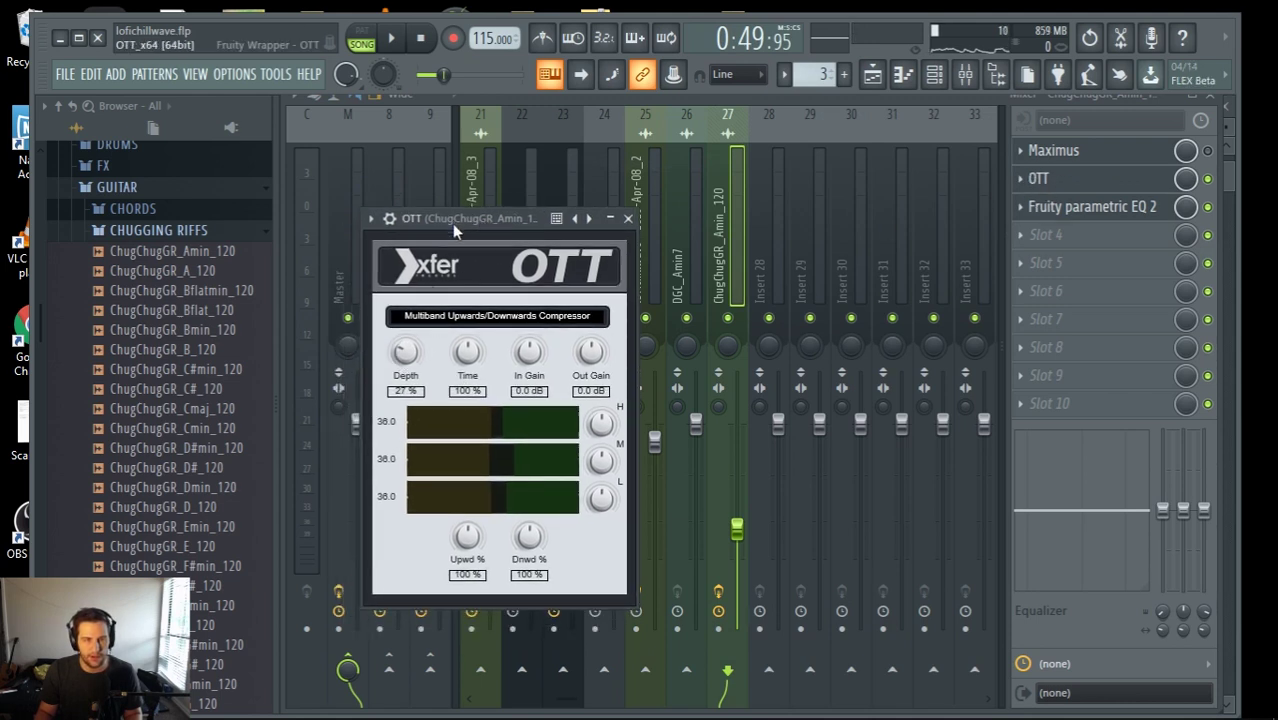
key(space)
drag(408, 350, 597, 343)
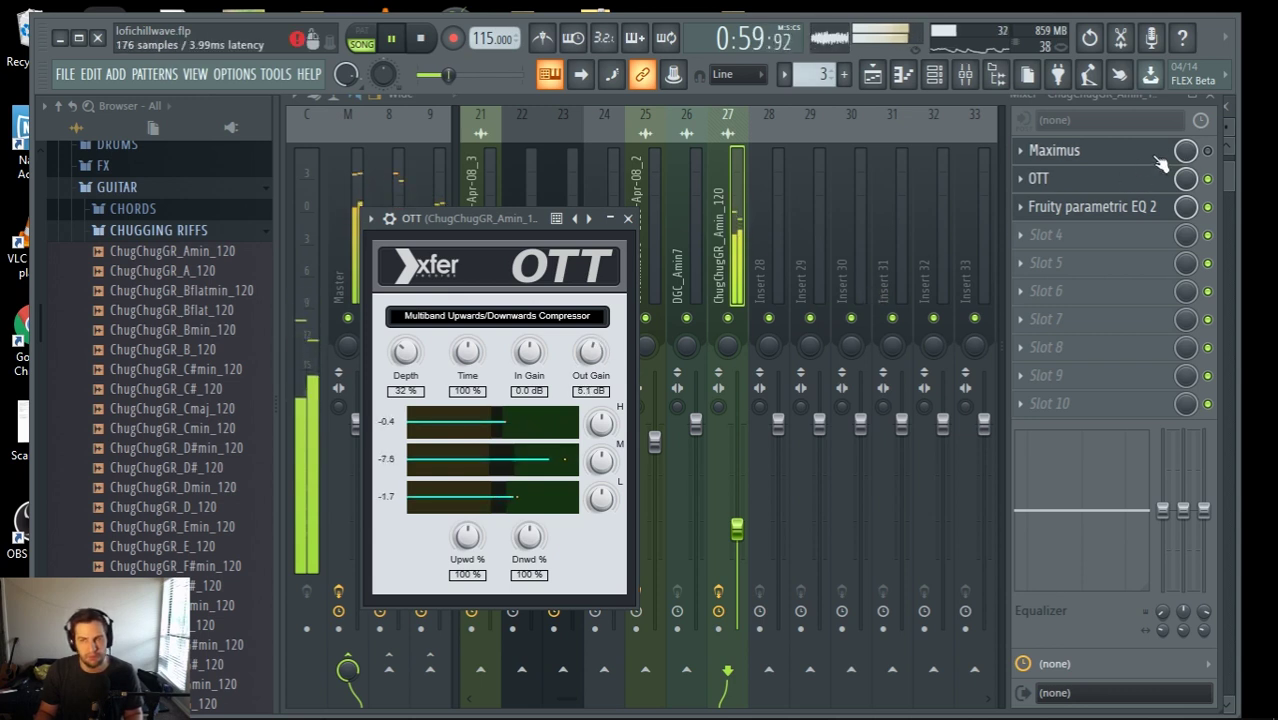
Delete Maximus from the first effect slot of the ChugChugGR_Amin_120 mixer track
click(1023, 151)
mouse_move(1050, 175)
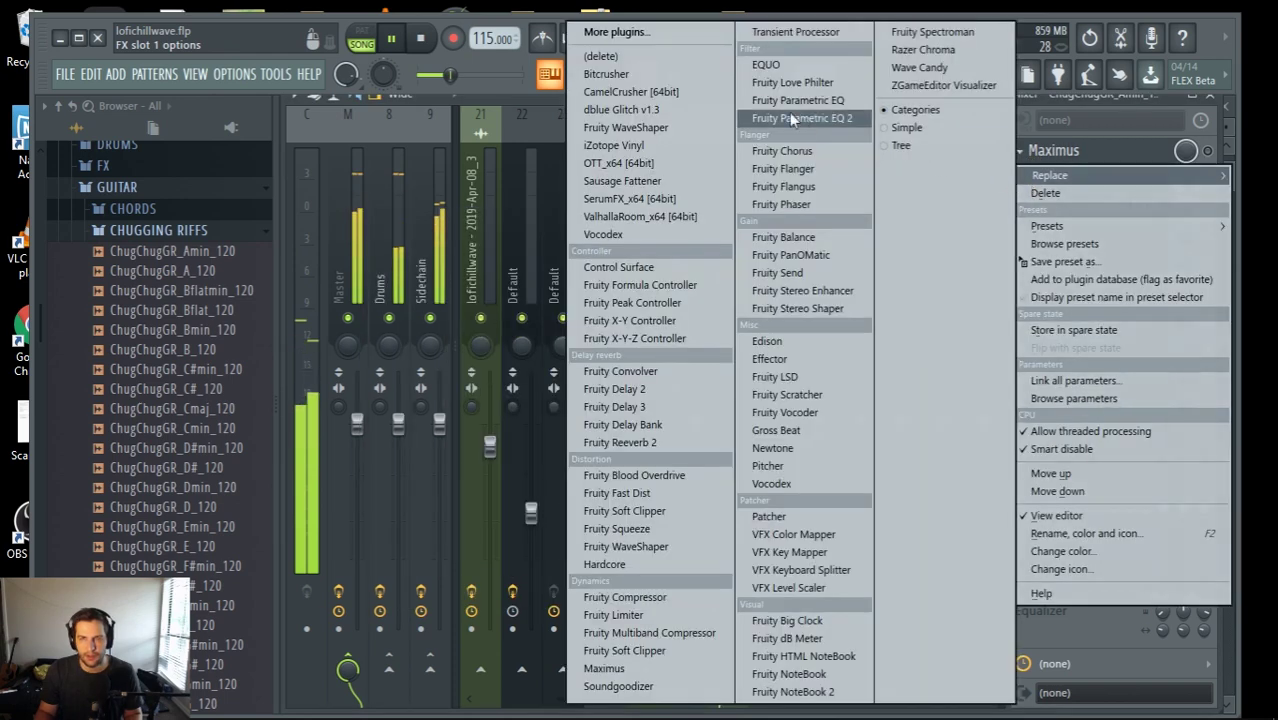
click(645, 57)
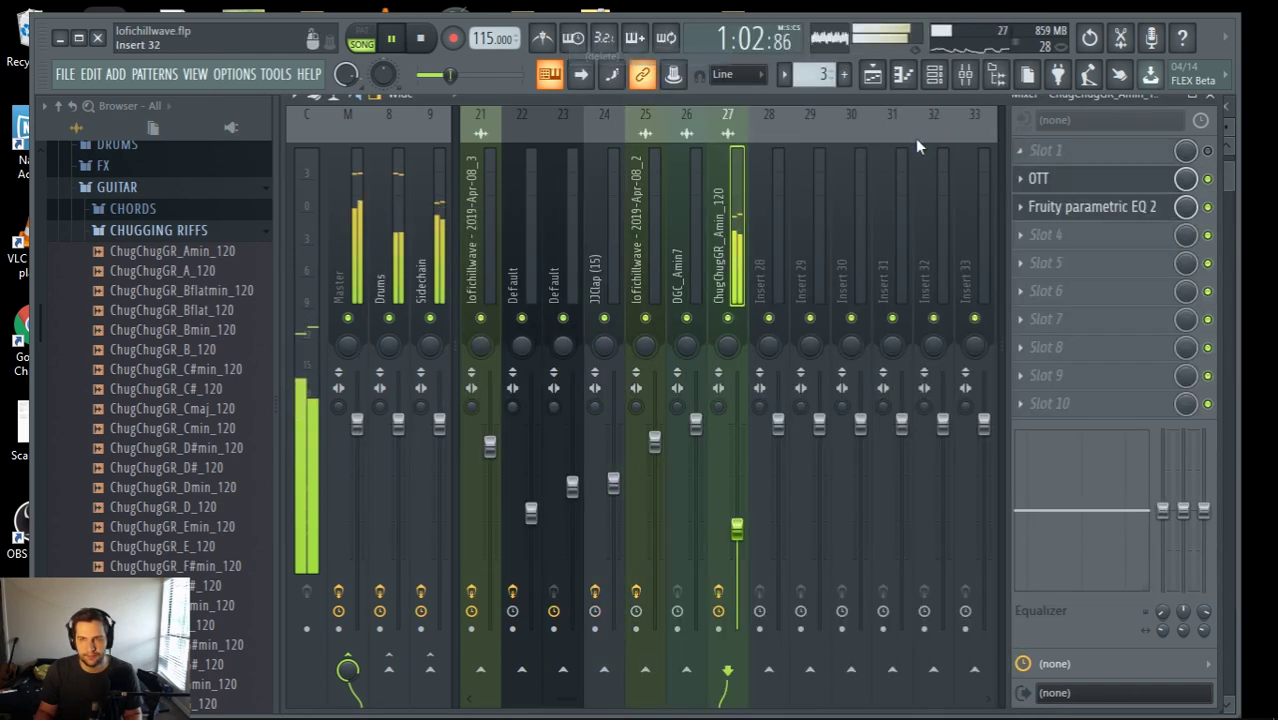
Lower EQ bands 2 and 7 and raise band 6 on the ChugChugGR_Amin_120 track, and reduce its mixer volume slightly
click(1100, 208)
drag(377, 417, 389, 419)
drag(419, 345, 454, 353)
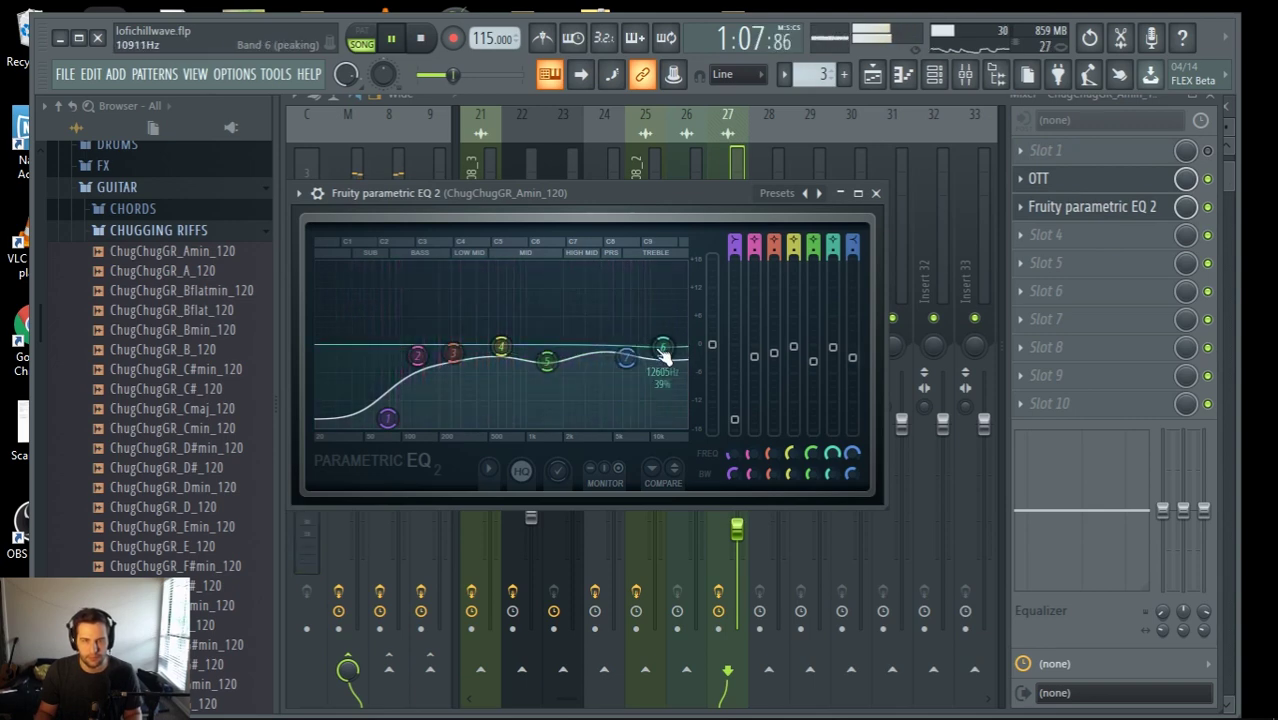
drag(662, 348, 616, 377)
drag(547, 361, 551, 355)
drag(454, 353, 454, 351)
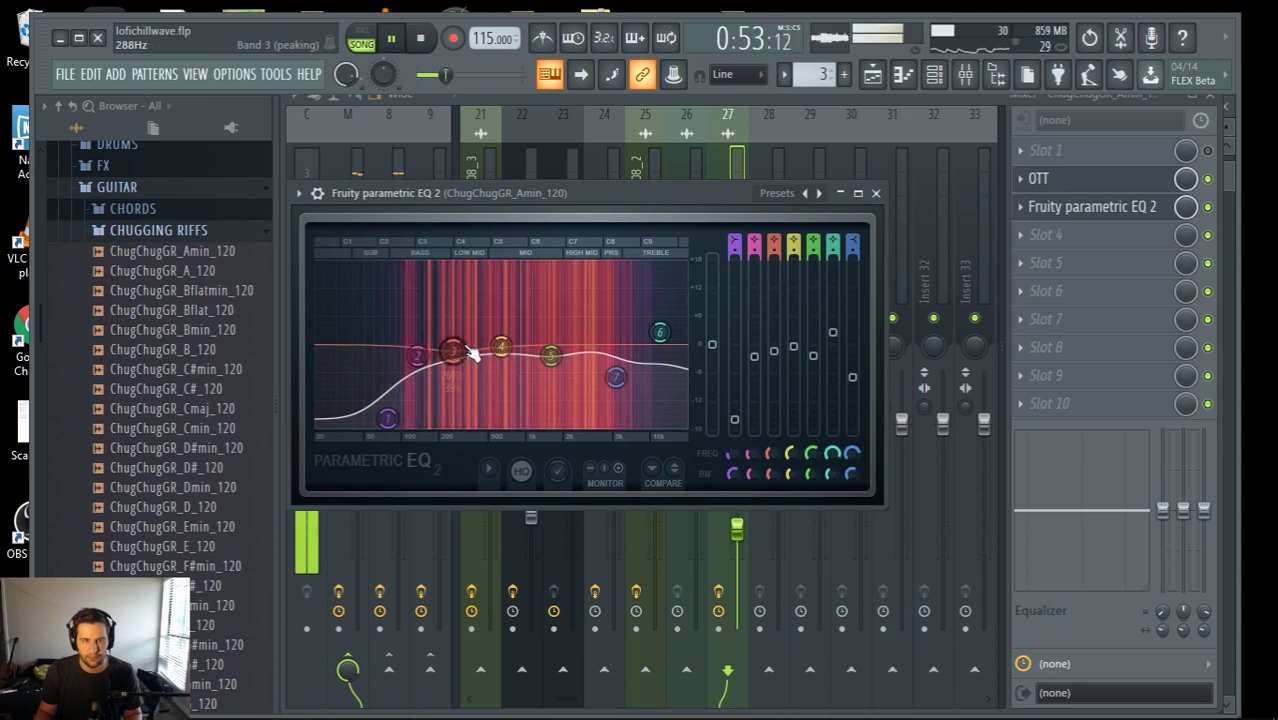
click(757, 98)
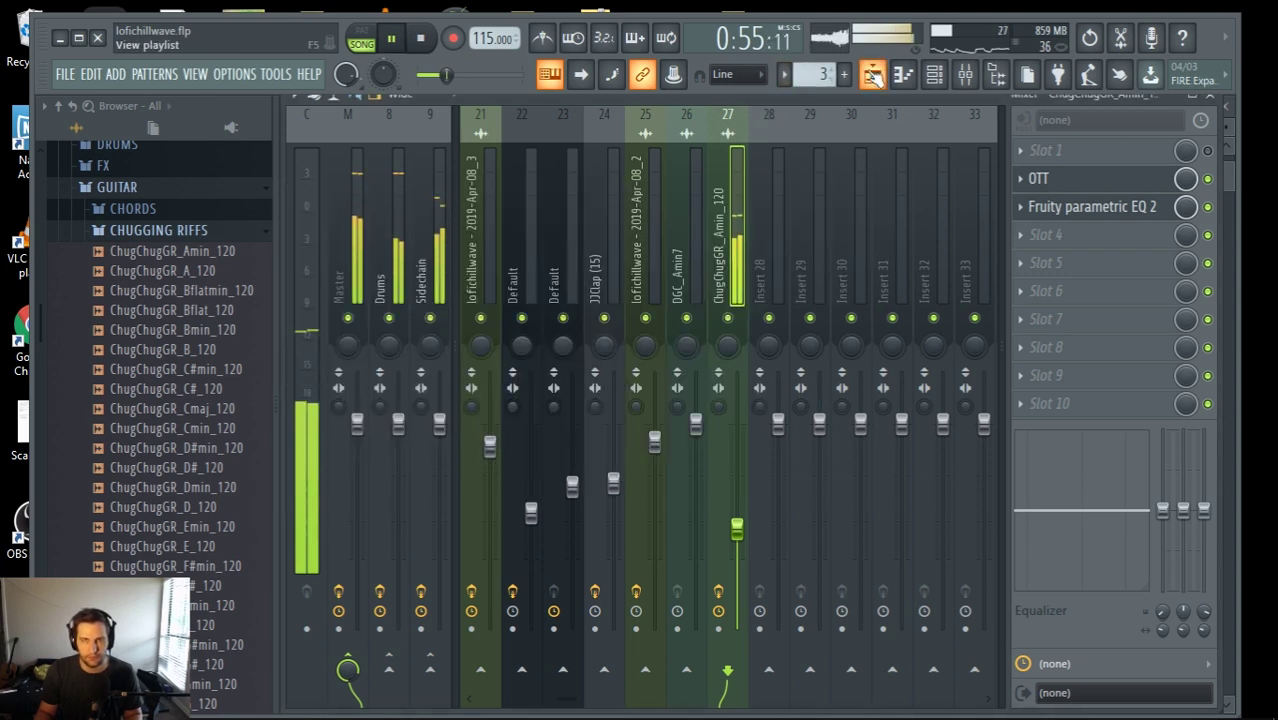
drag(737, 528, 737, 531)
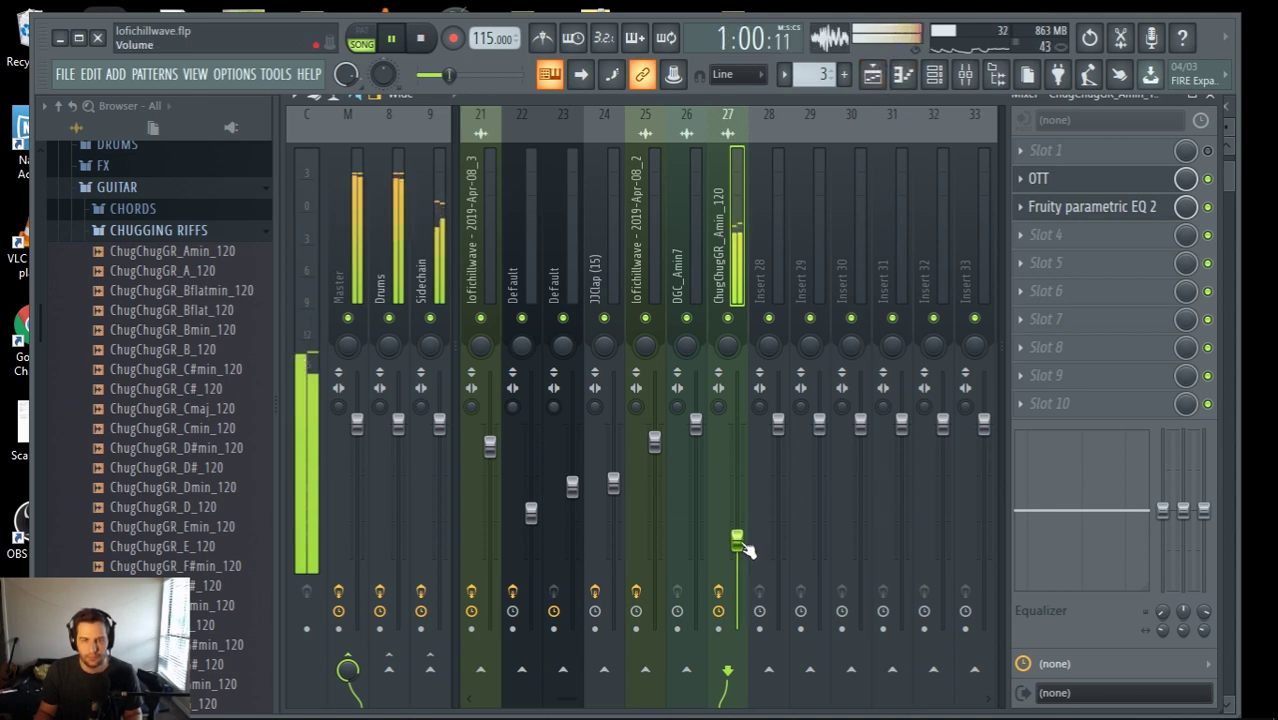
key(space)
Replace the chugging riffs listing with the guitar LOOPS folder, audition its first loop, and show the playlist
click(187, 238)
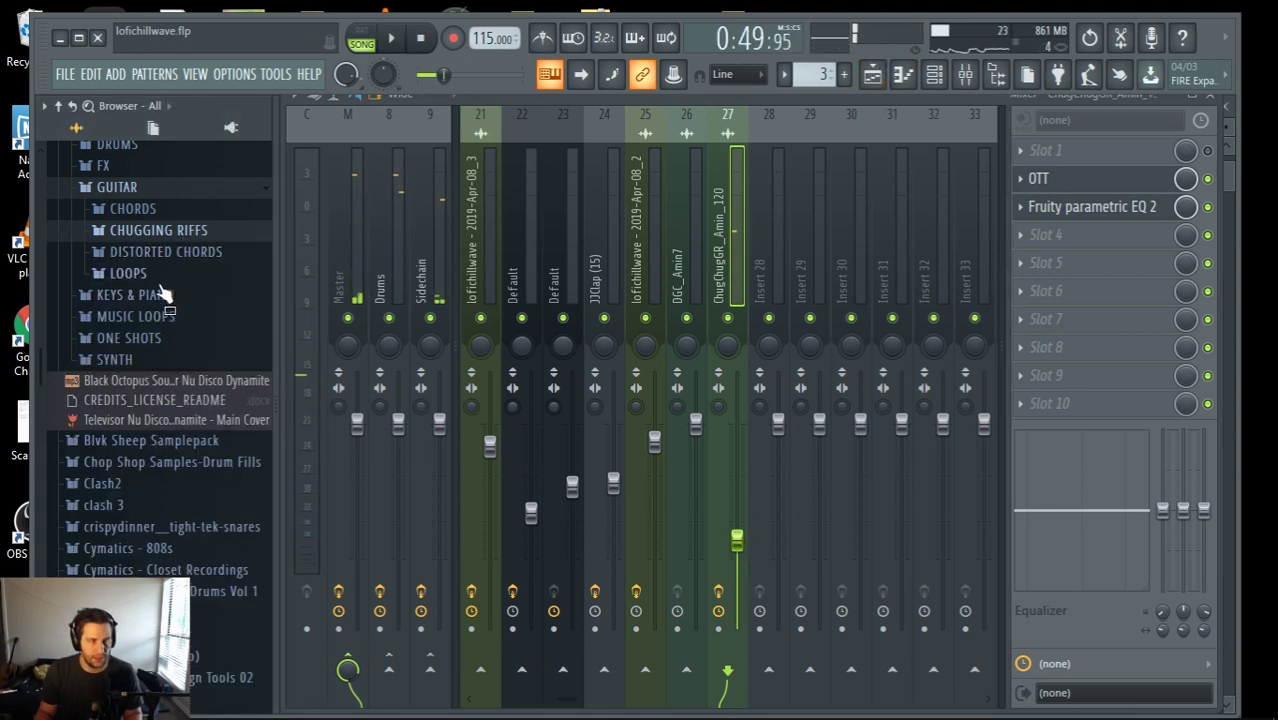
click(162, 274)
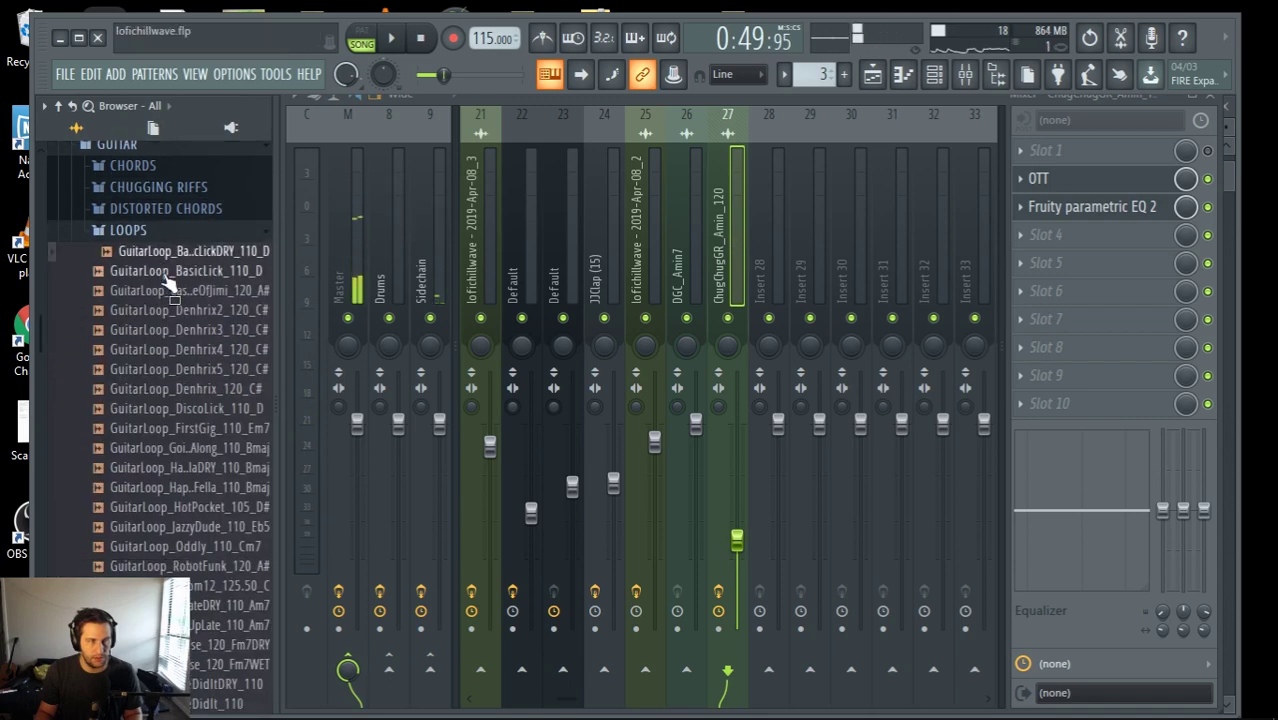
click(873, 76)
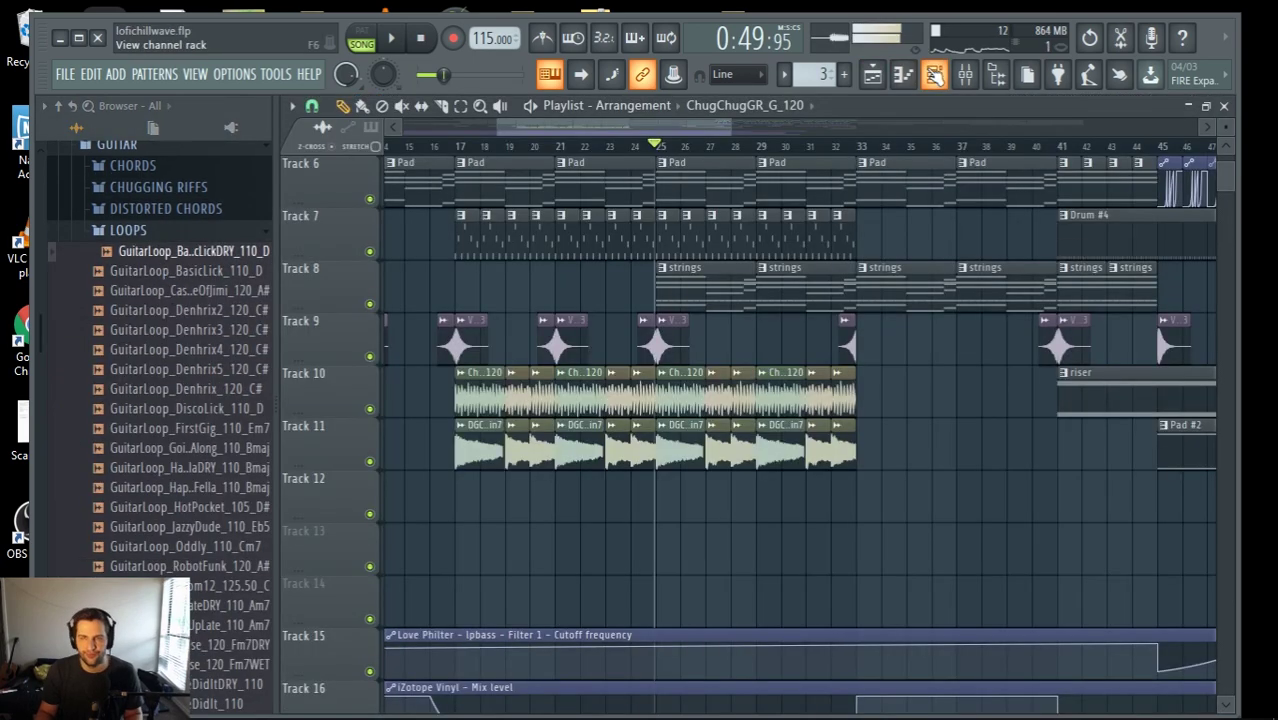
click(935, 76)
click(937, 76)
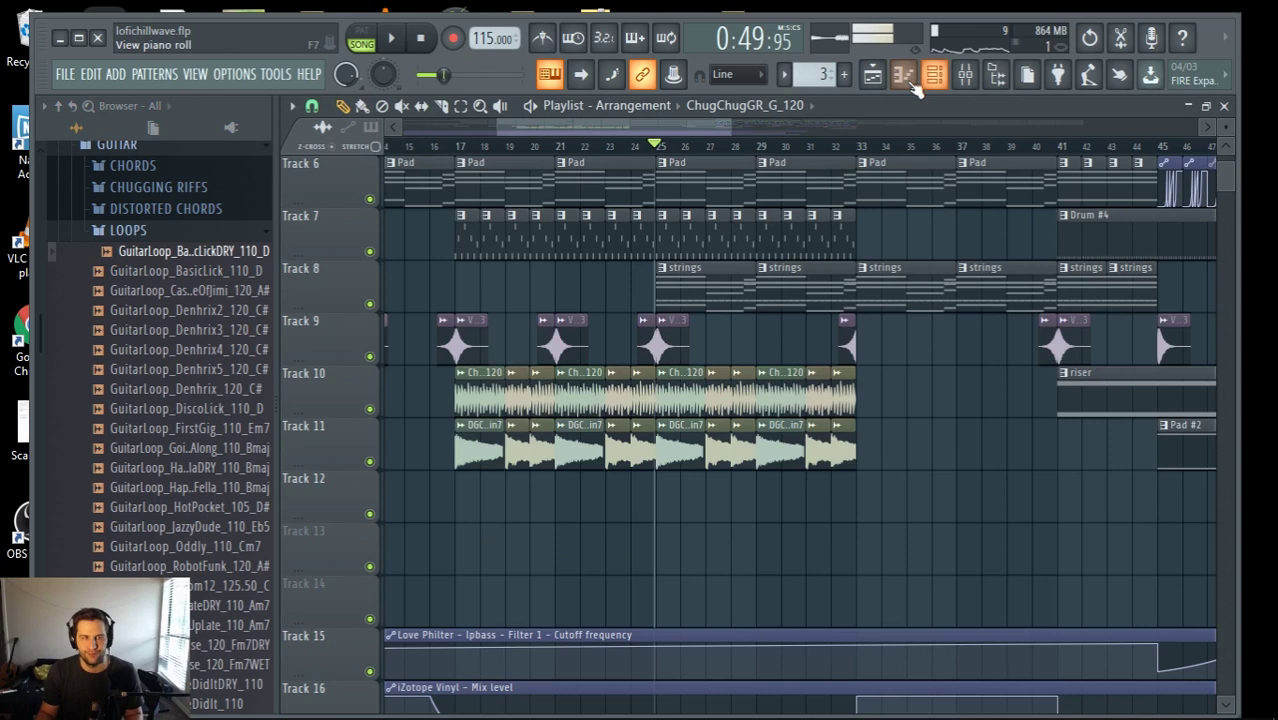
Audition the BasicLick, CastleMadeOfJimi and both StayinUpLate guitar loops in a slightly wider browser, and collapse the LOOPS folder
click(200, 279)
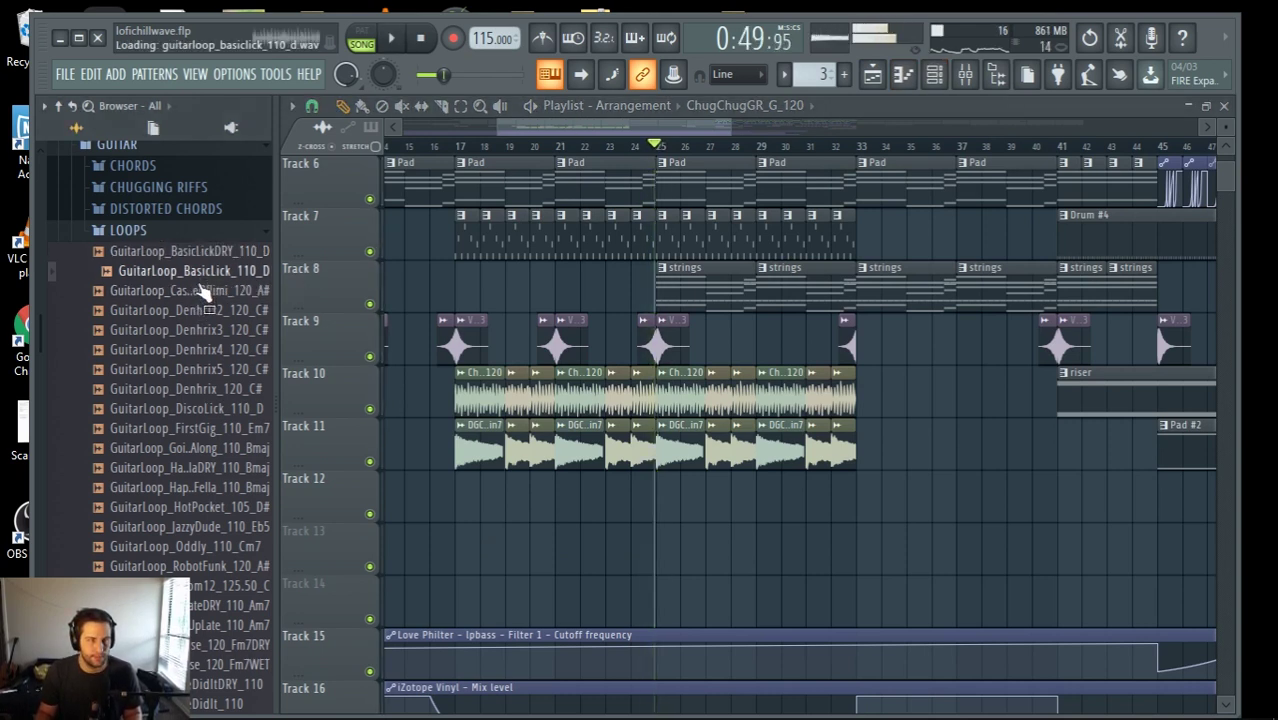
key(Down)
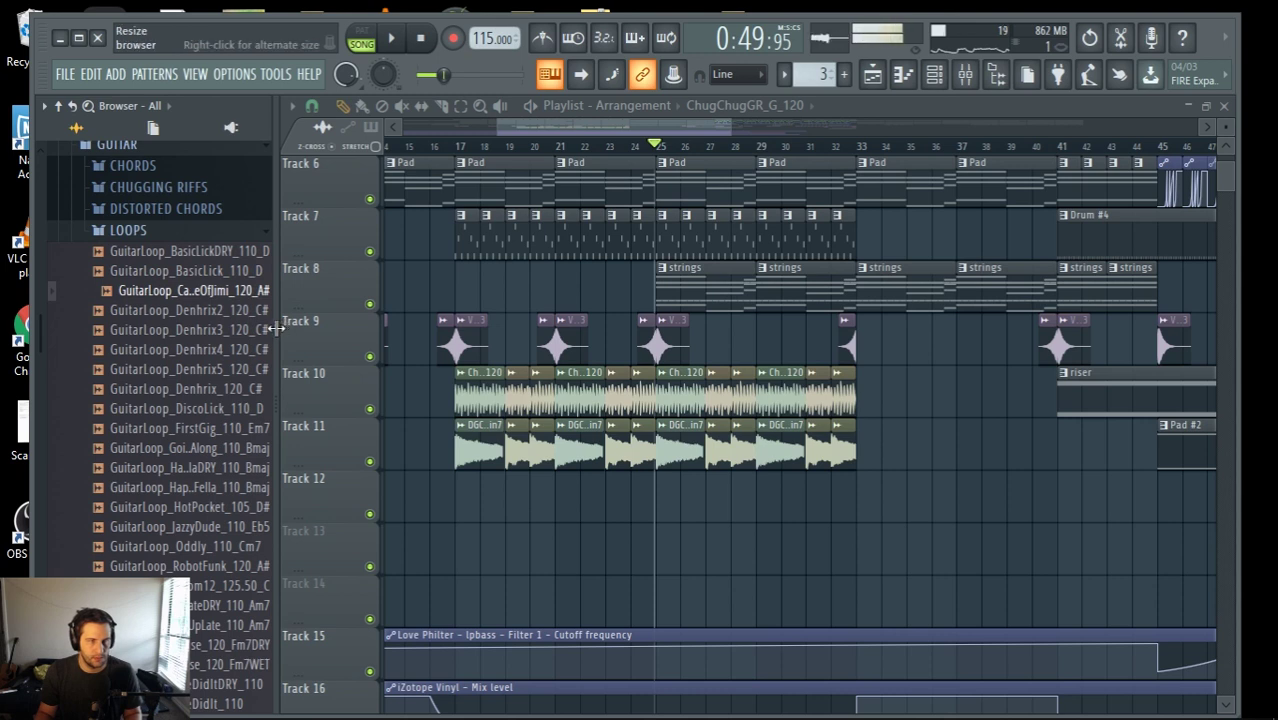
drag(275, 330, 287, 330)
scroll(248, 420, down, 4)
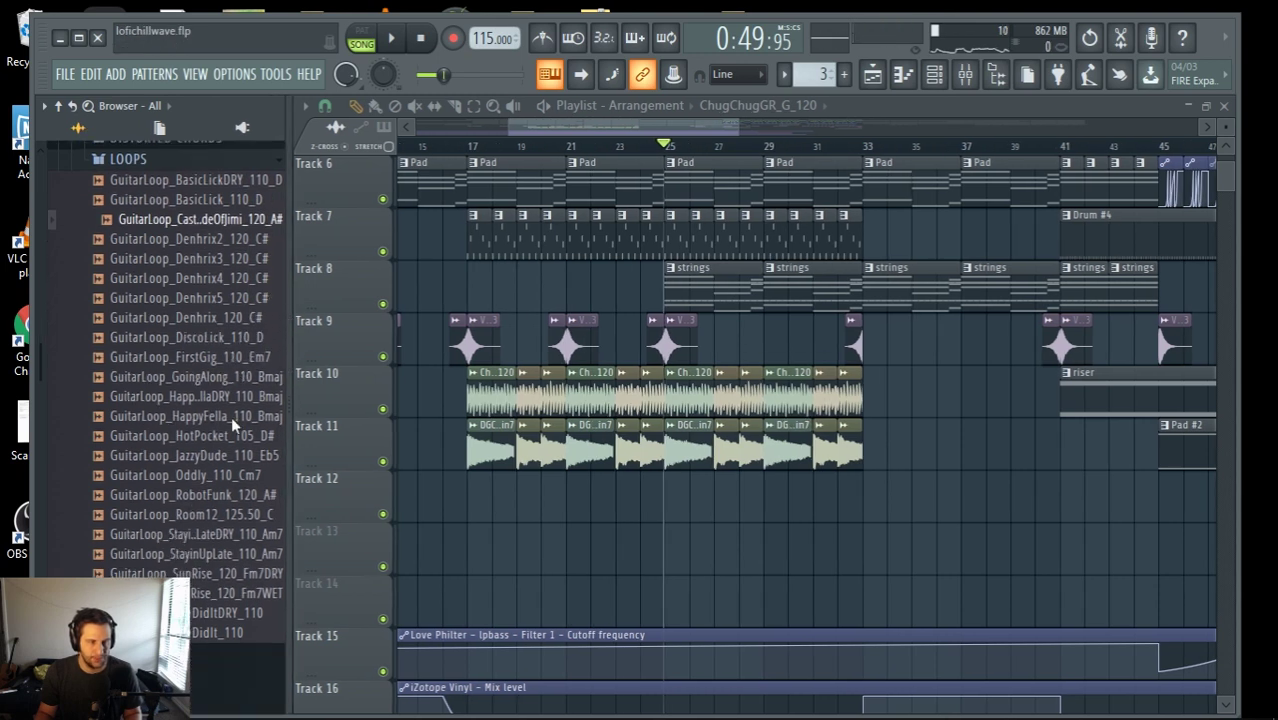
click(238, 372)
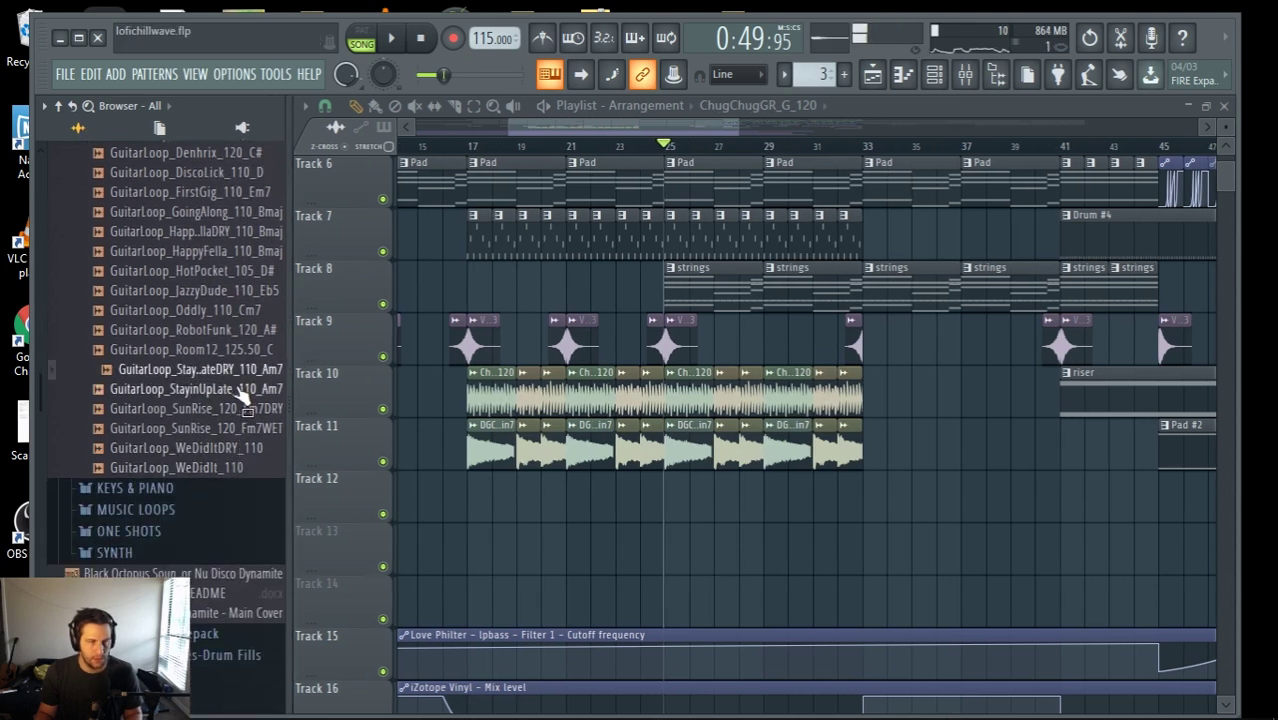
click(243, 390)
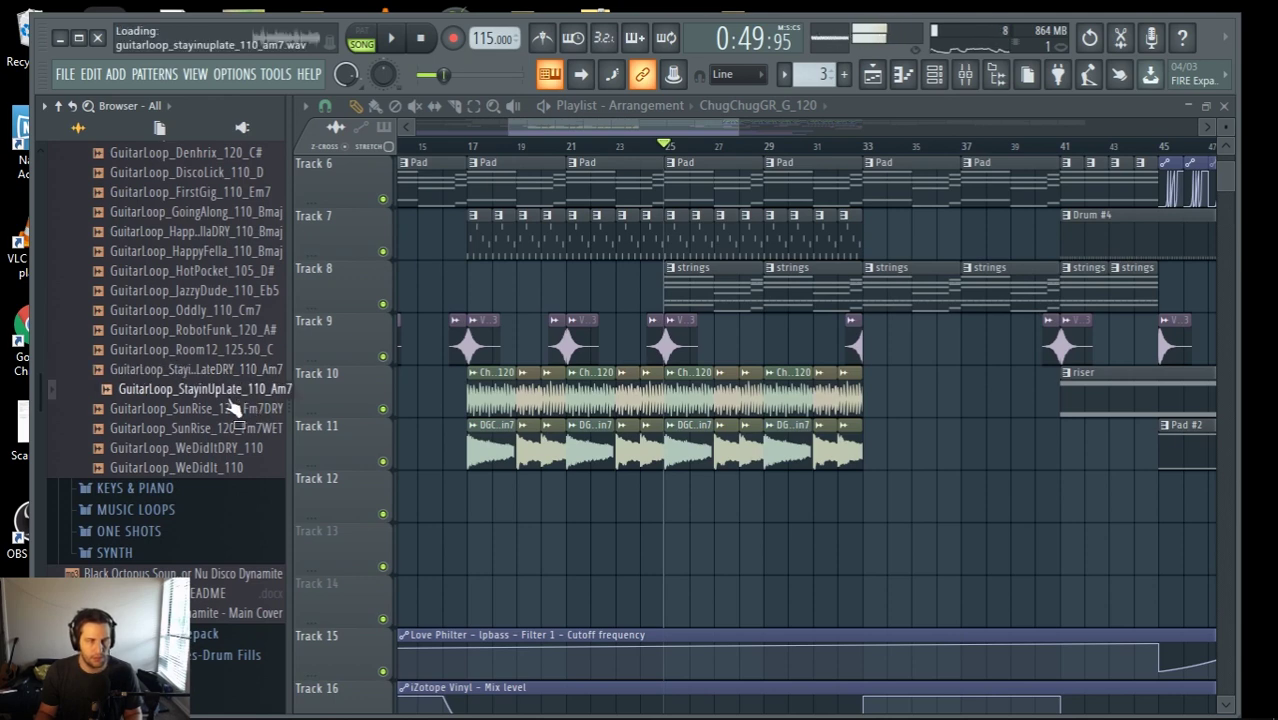
scroll(228, 408, up, 6)
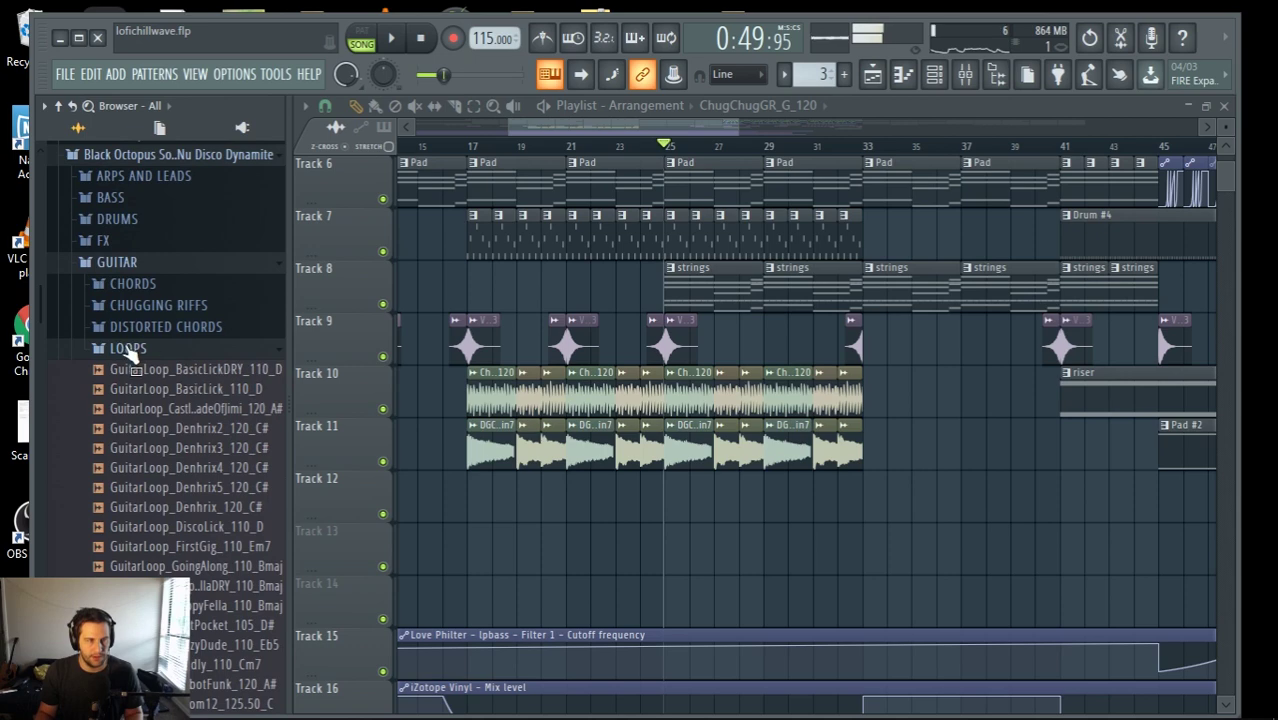
click(128, 350)
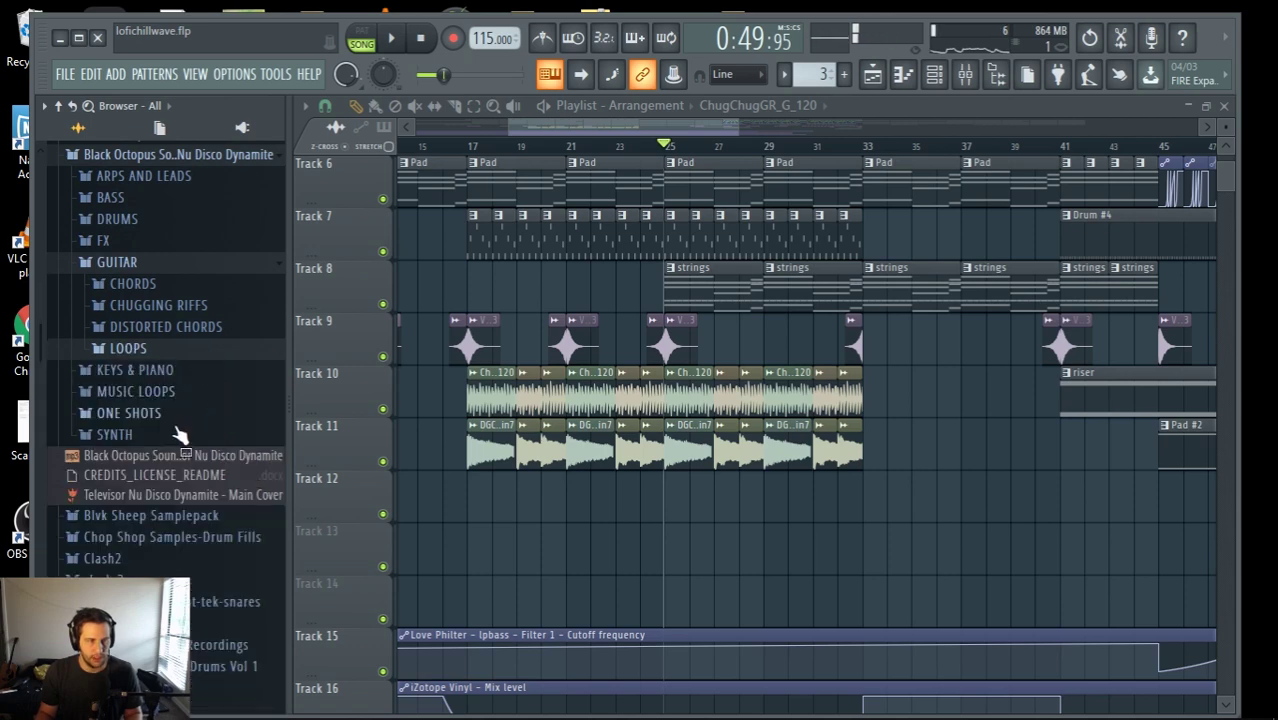
Browse the MUSIC LOOPS folder, audition MusicLoop_Frenchy2_125_F#, and collapse the folder
click(135, 391)
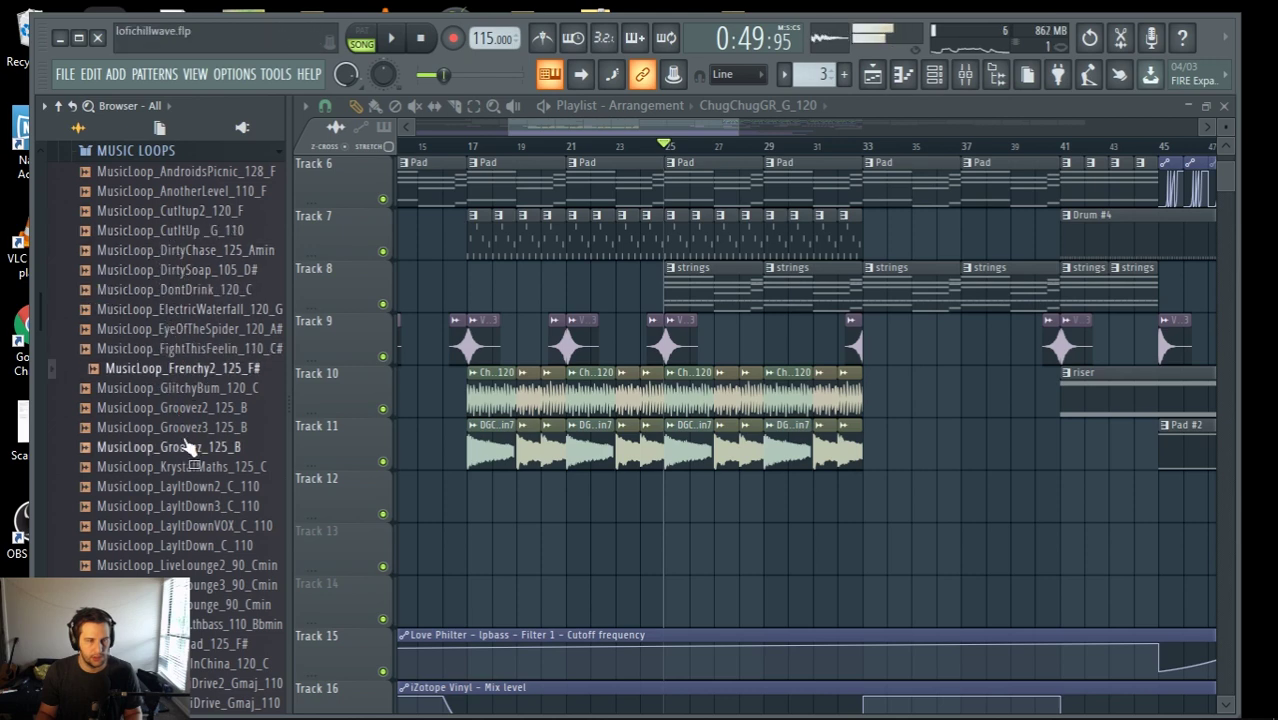
scroll(185, 442, up, 6)
scroll(168, 420, down, 2)
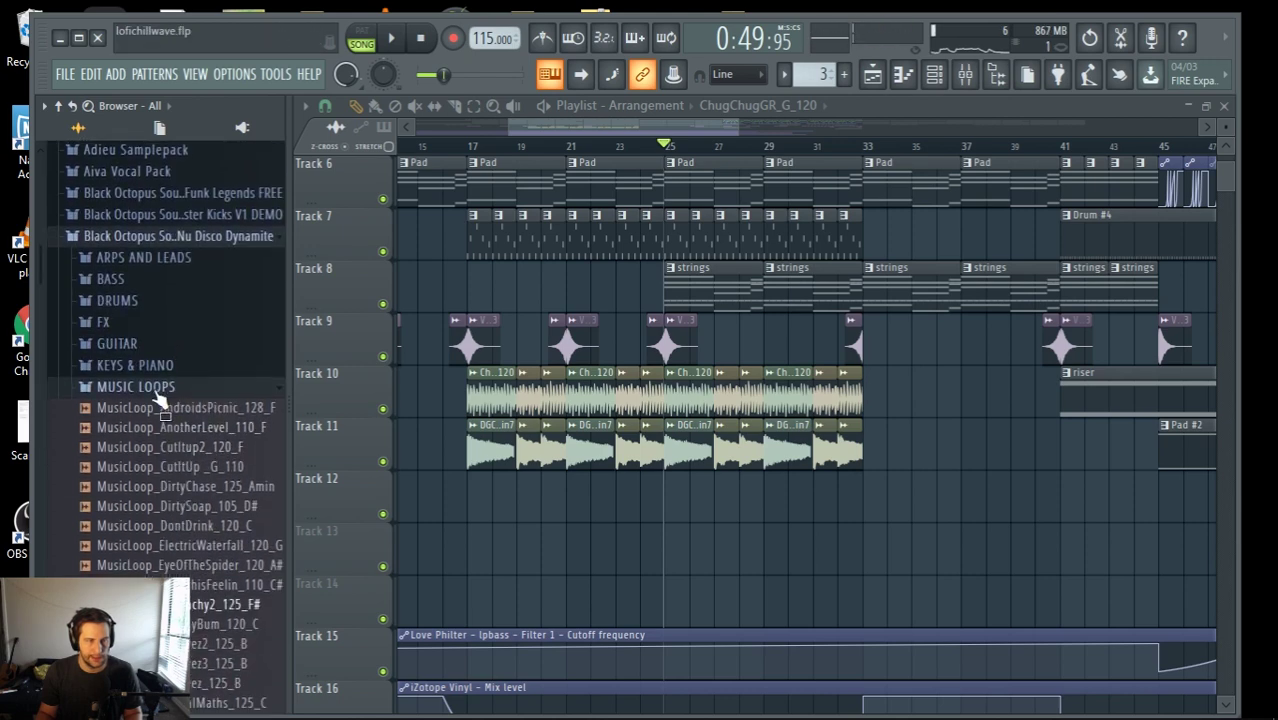
click(163, 388)
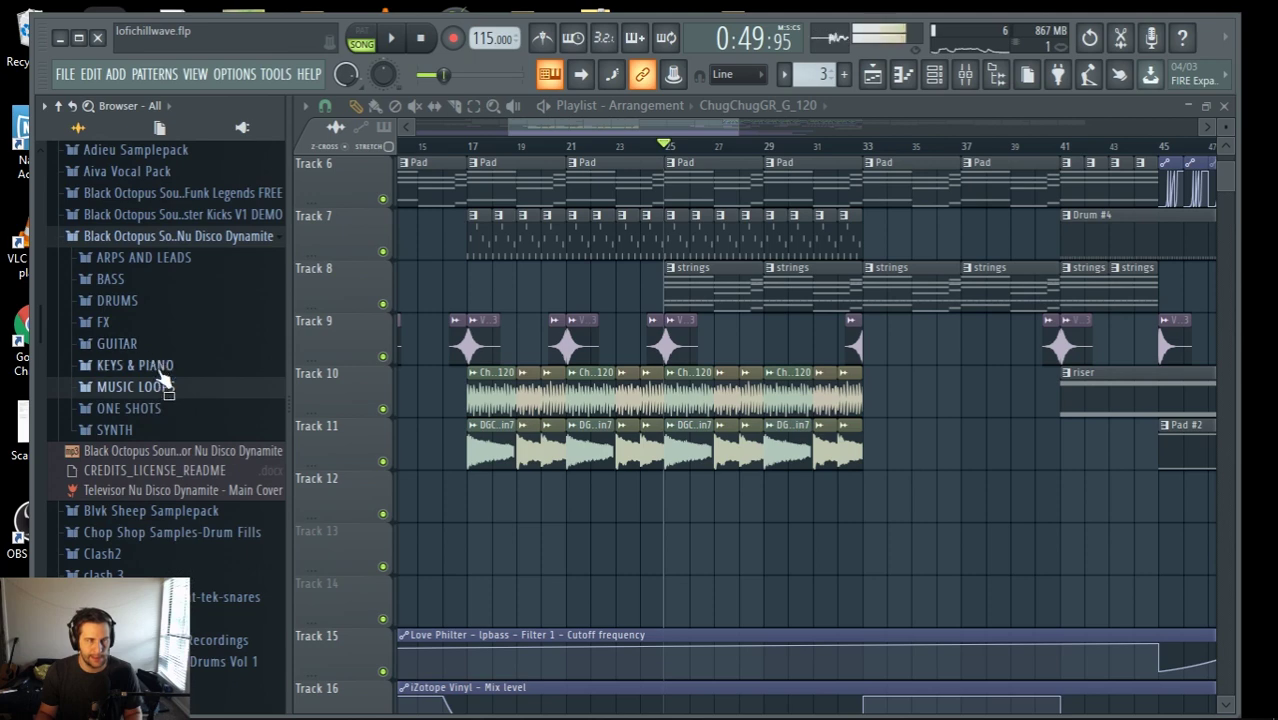
Open the SYNTH folder and audition the DaftHunk2, AnotherLevel, DaftHunk, Eighty and DistantMemory synth loops
click(160, 430)
click(175, 354)
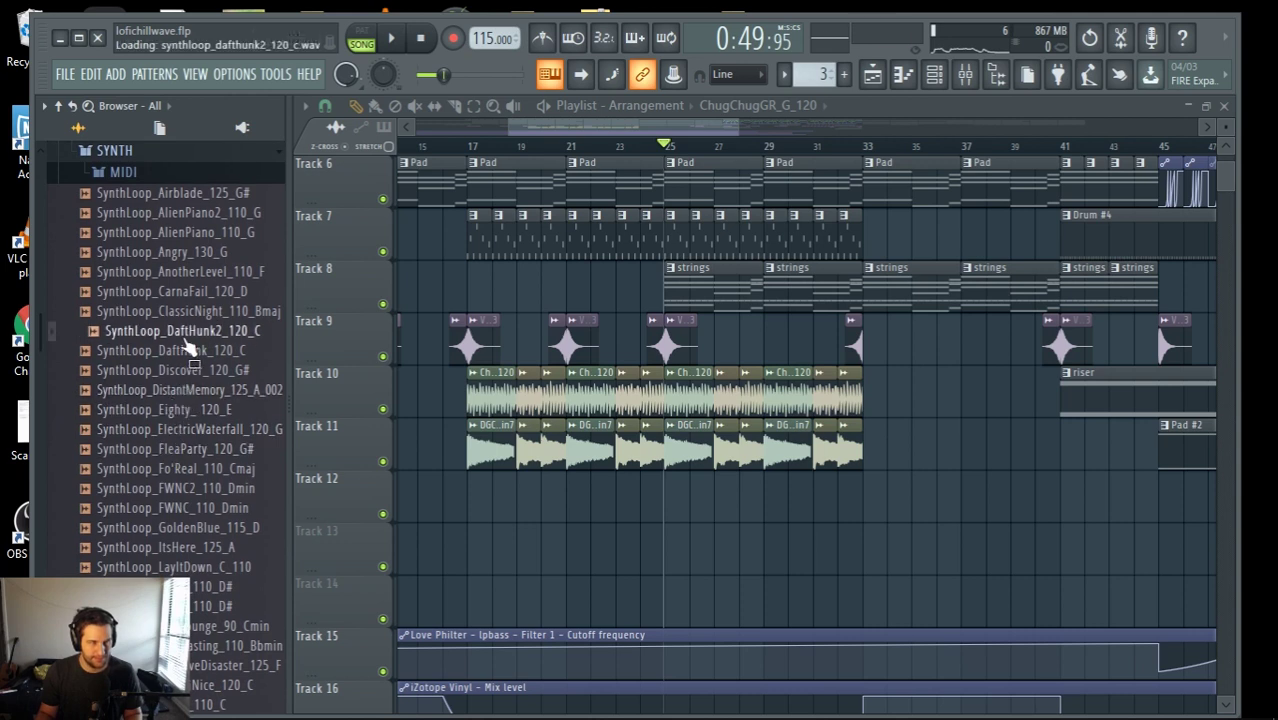
scroll(175, 354, up, 3)
click(176, 385)
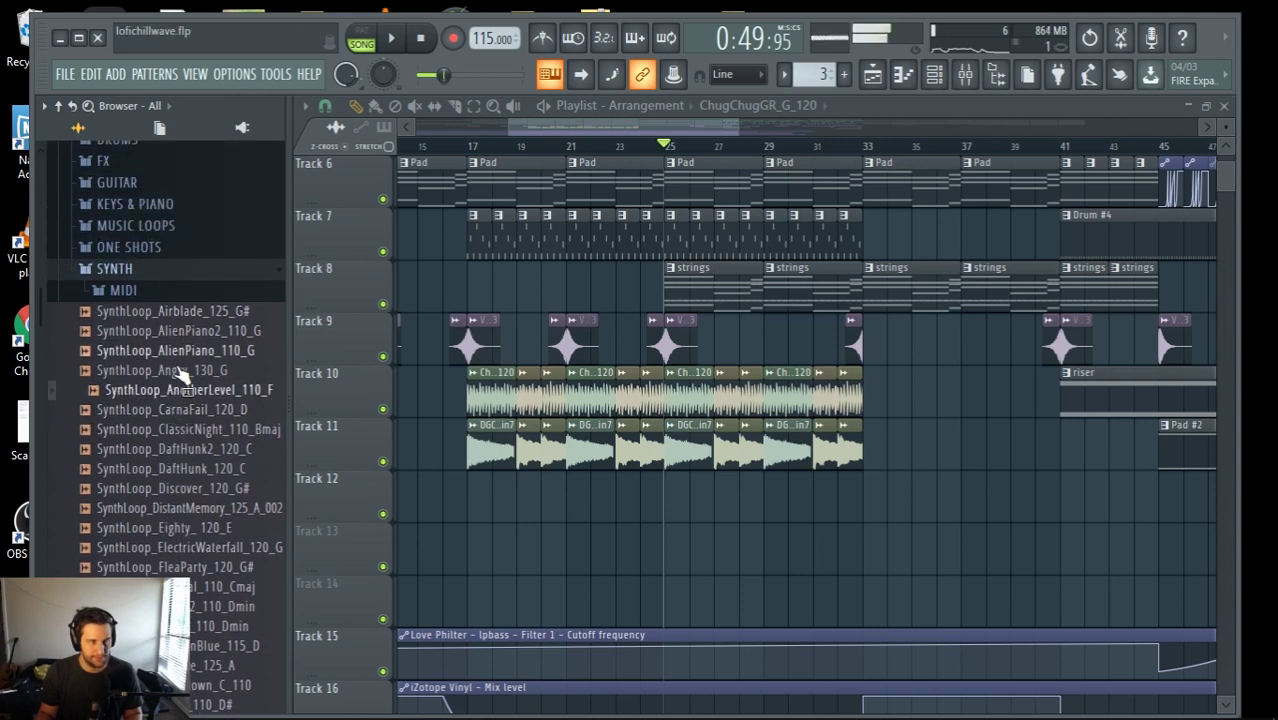
click(195, 468)
scroll(195, 468, down, 4)
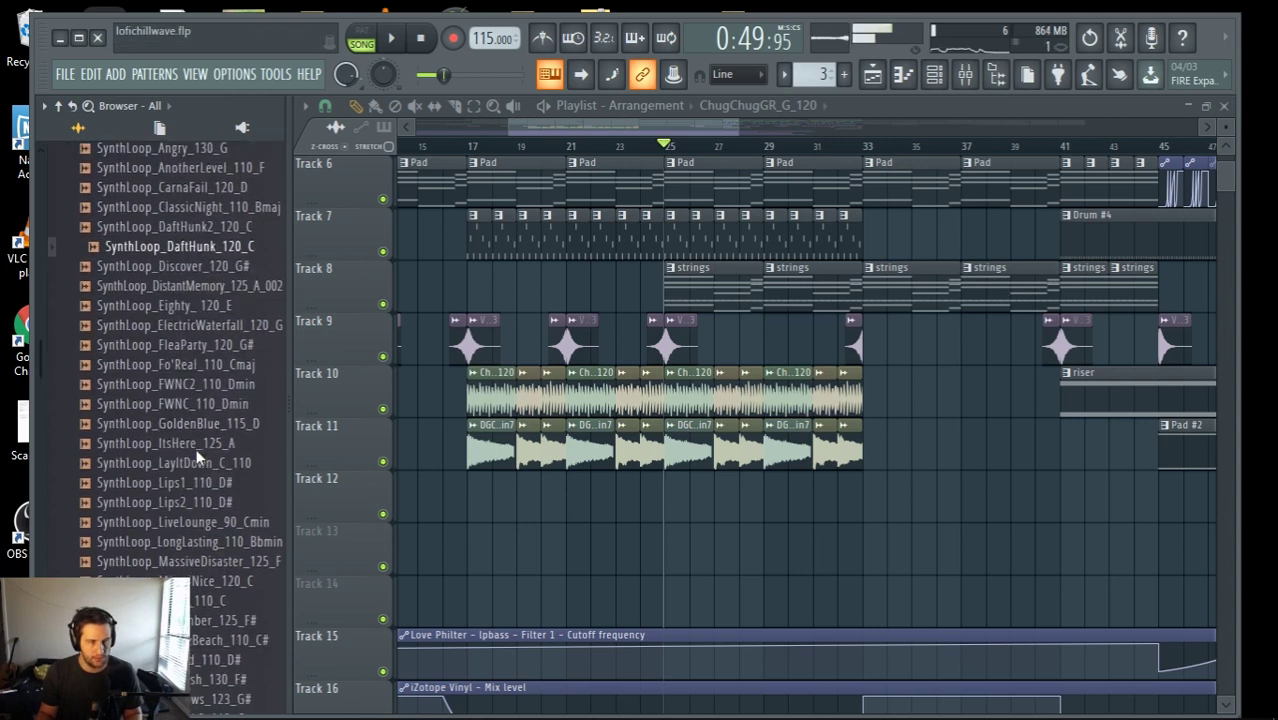
click(210, 297)
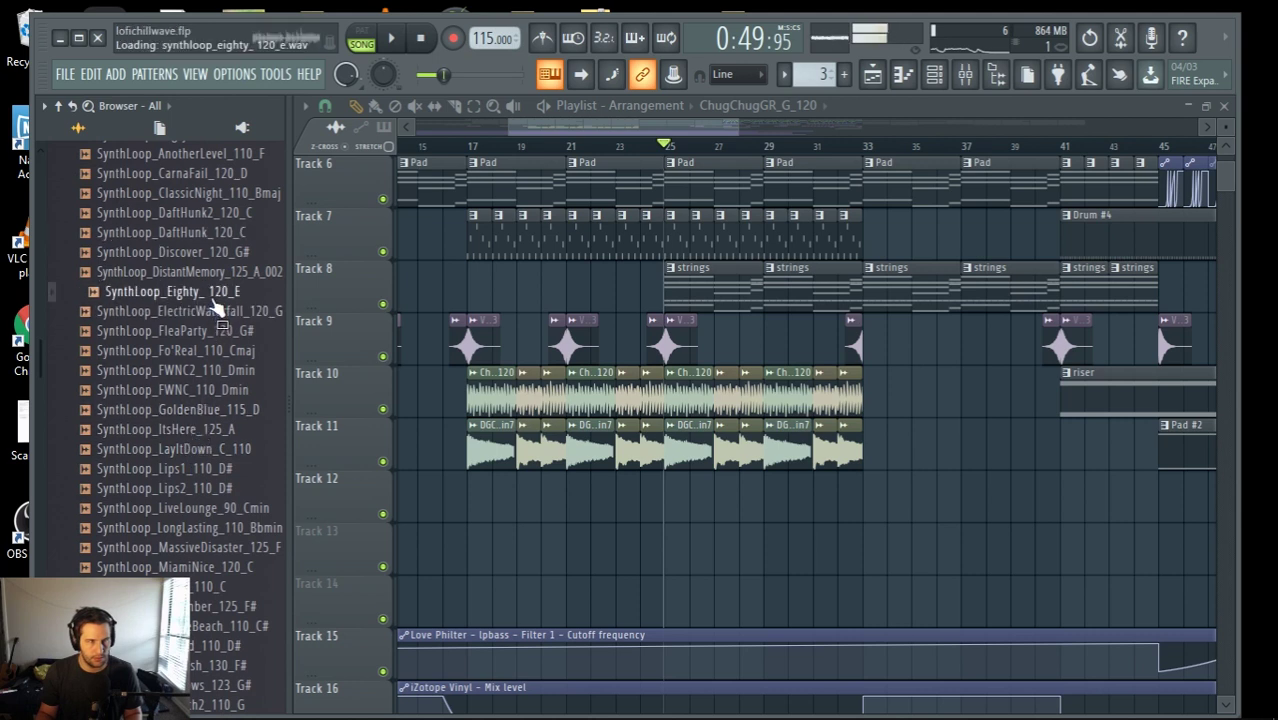
click(208, 274)
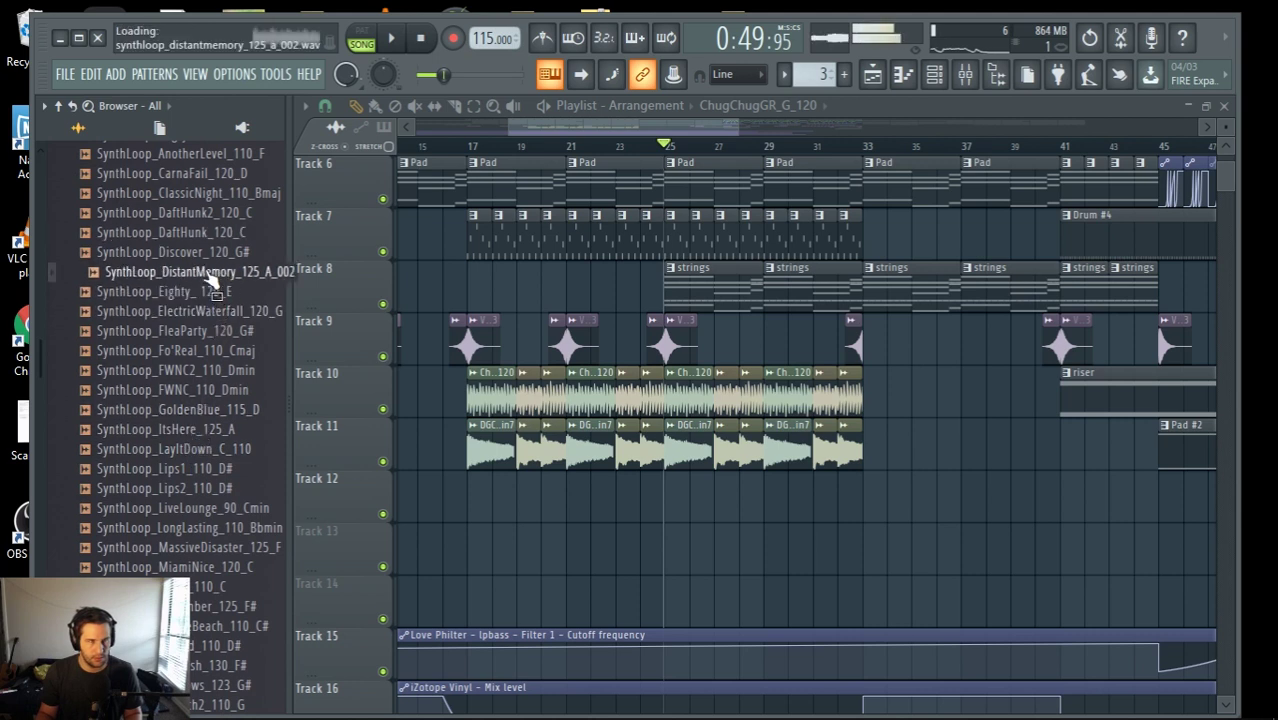
Widen the browser and compare SynthLoop_DaftHunk_120_C, SynthLoop_DaftHunk2_120_C and SynthLoop_ClassicNight_110_Bmaj by auditioning them
scroll(203, 372, up, 2)
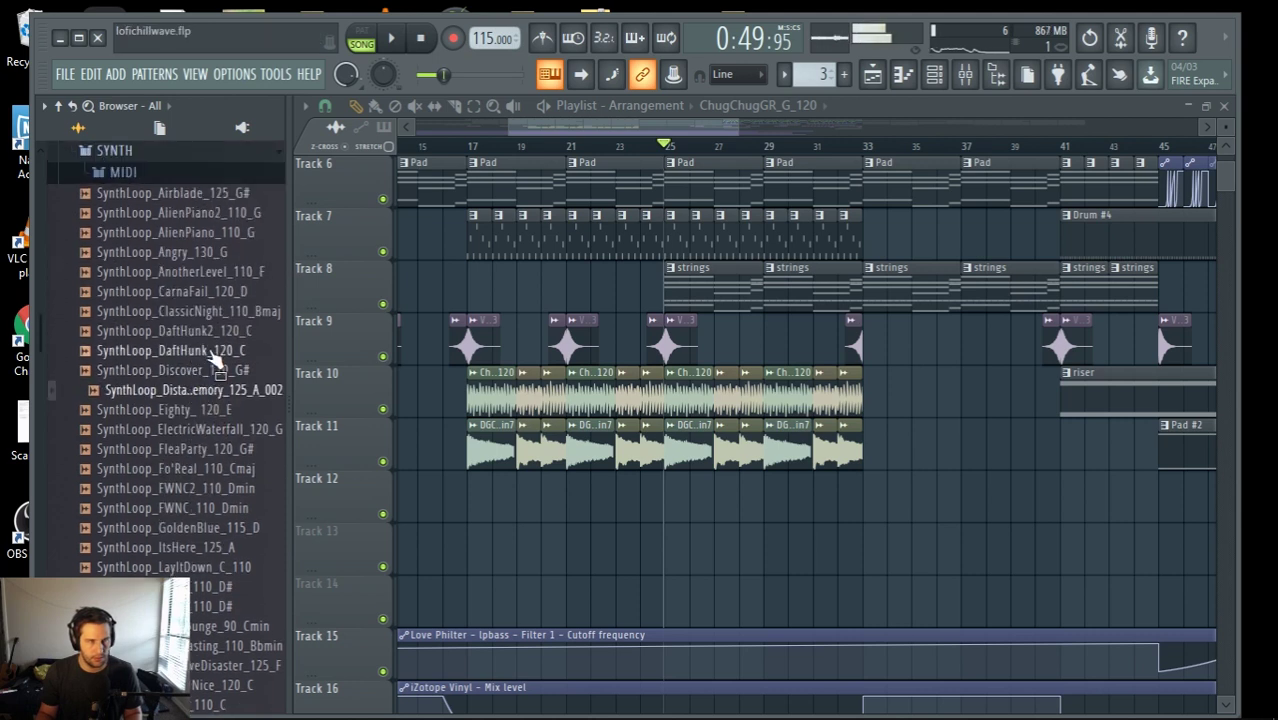
key(Up)
key(Up)
key(Up)
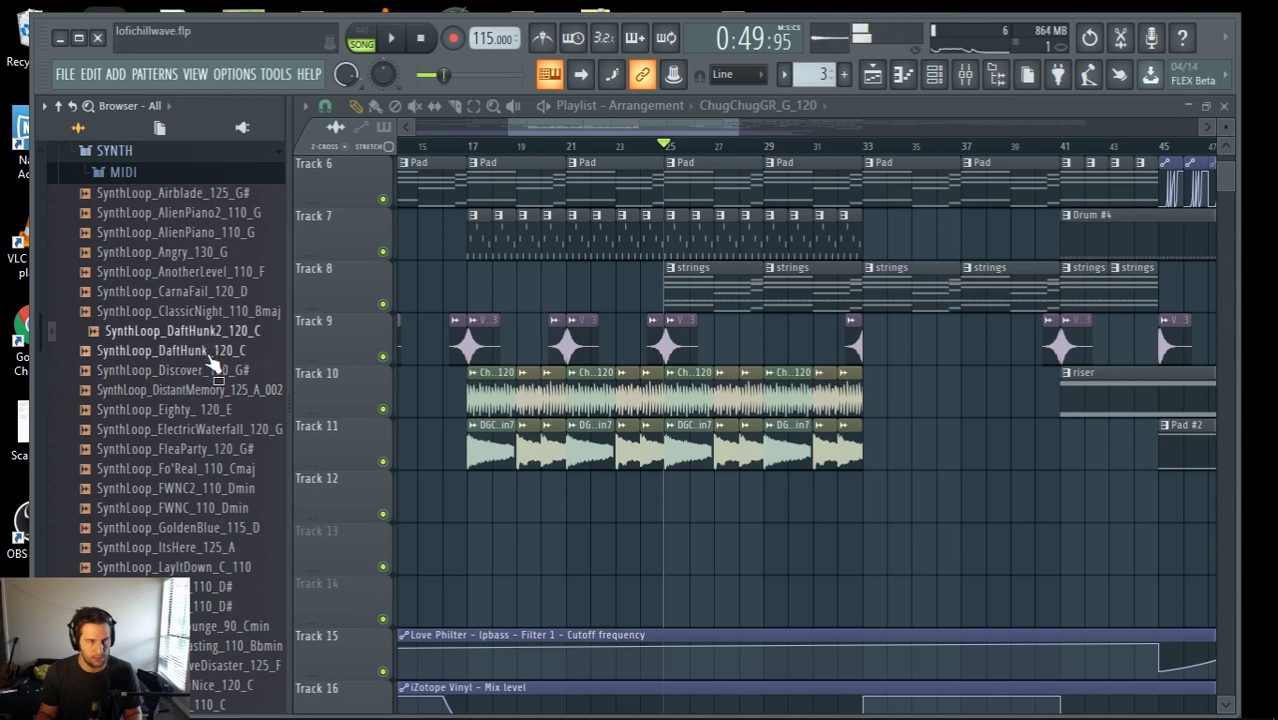
drag(288, 346, 308, 346)
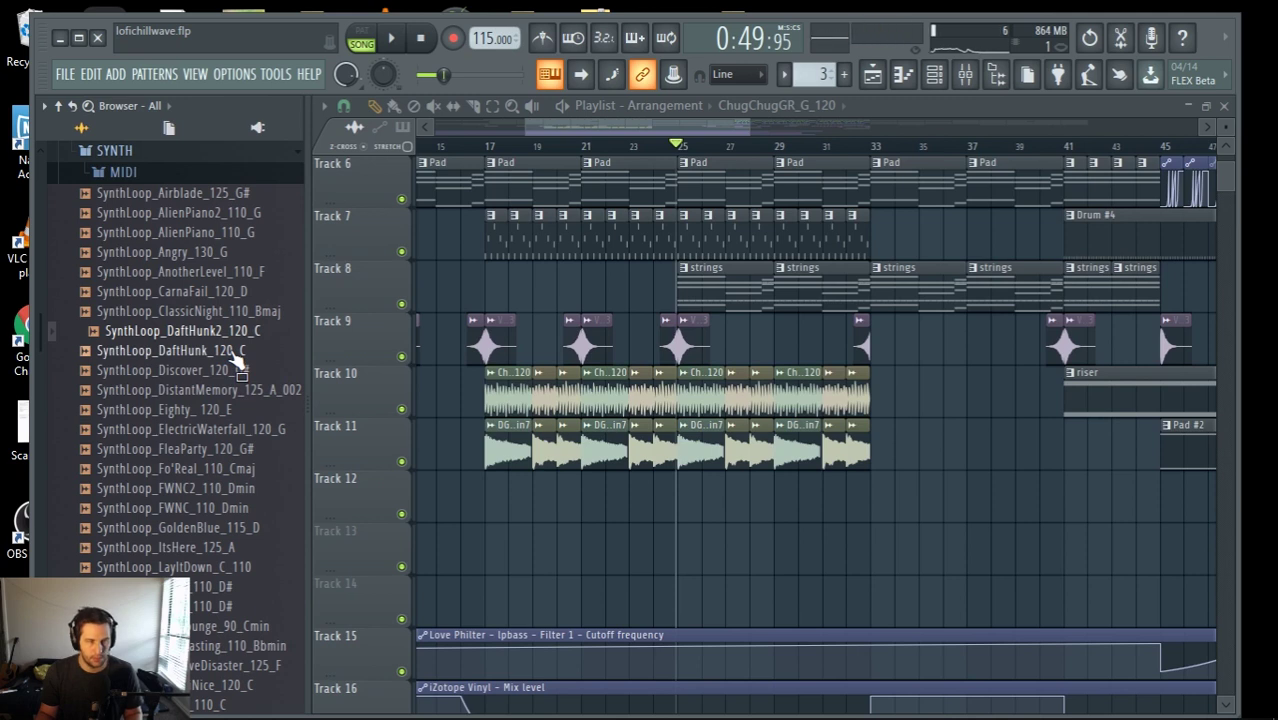
click(234, 352)
click(232, 337)
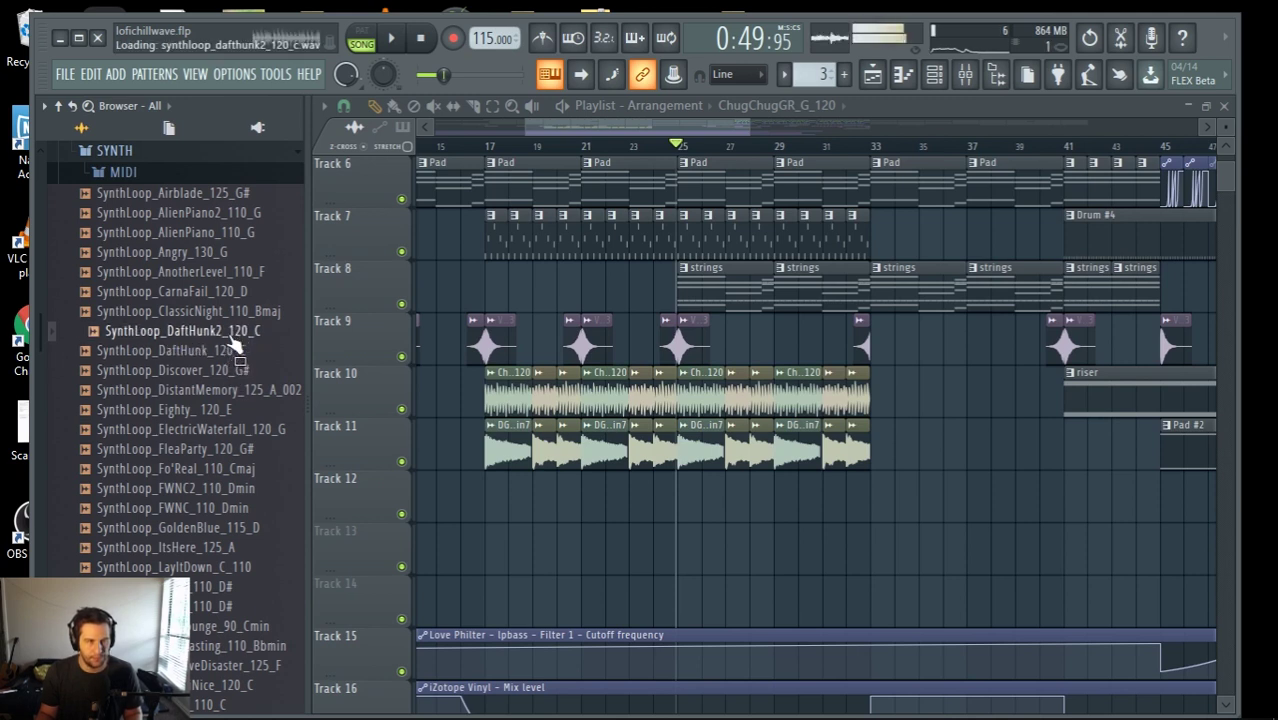
click(226, 313)
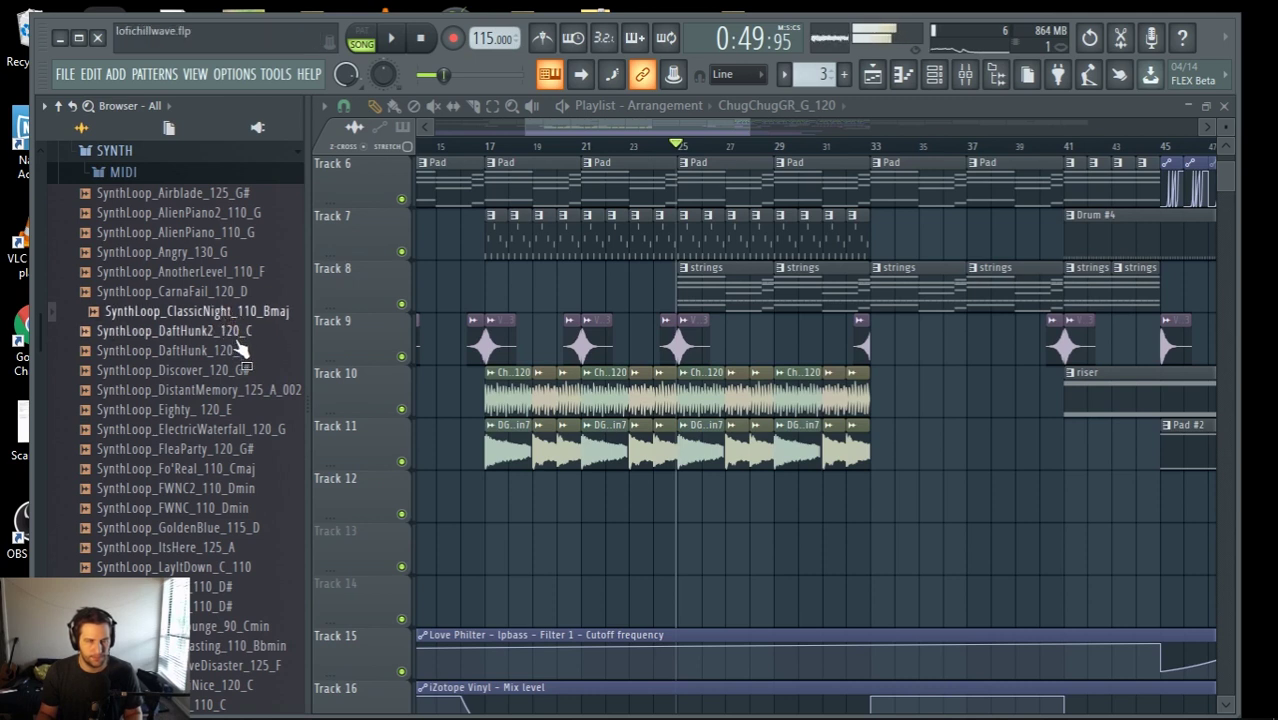
Audition the CarnaFail_120_D, AnotherLevel_110_F and Lips2_110_D# synth loops
click(228, 293)
click(224, 278)
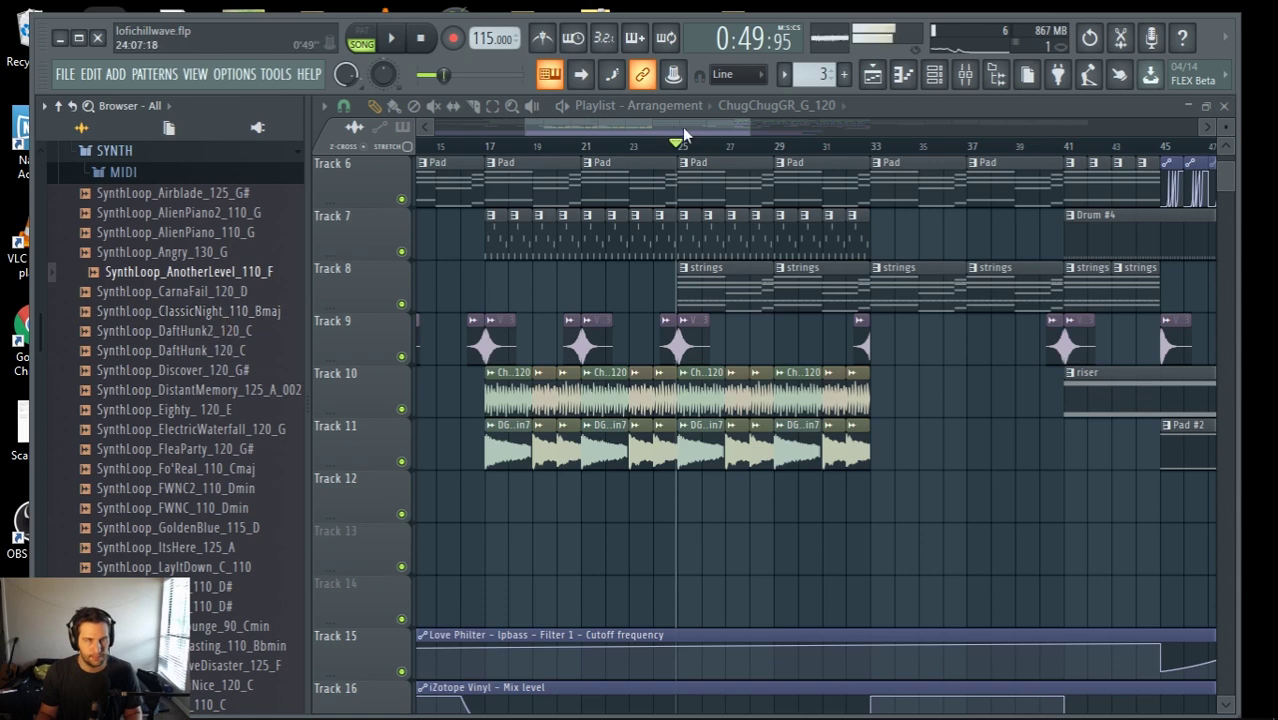
drag(682, 127, 627, 127)
scroll(520, 505, down, 2)
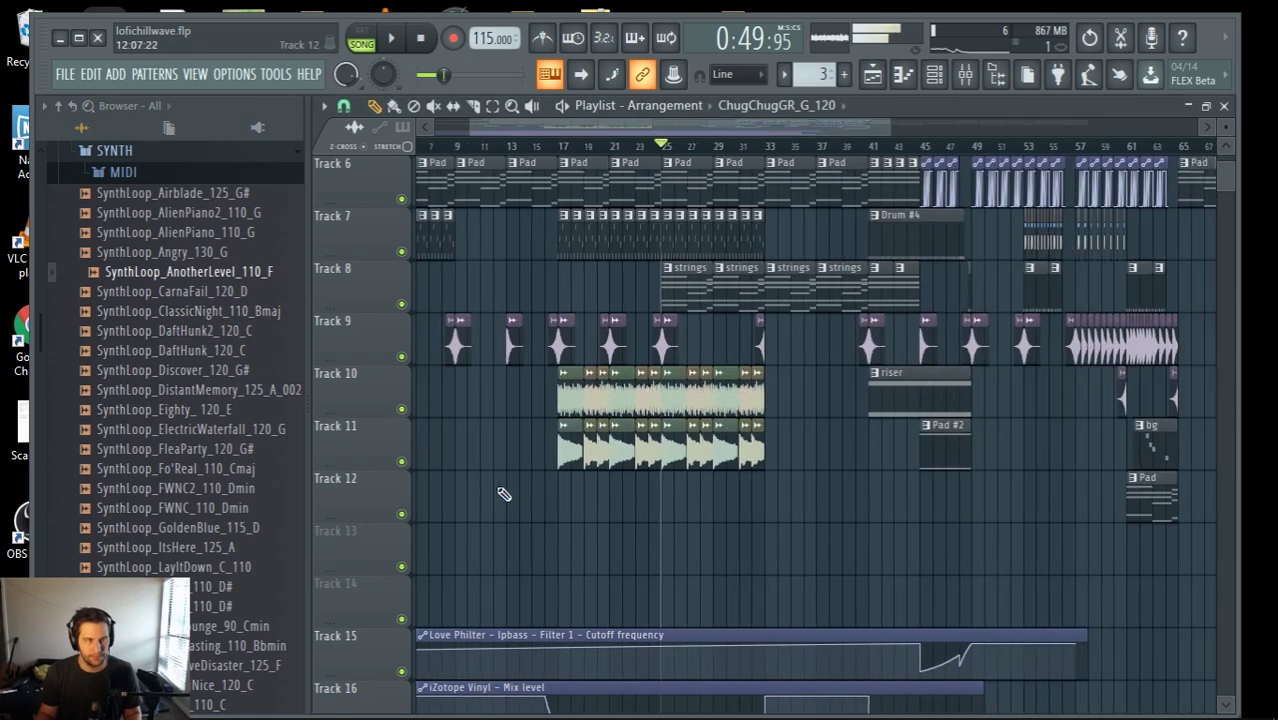
scroll(234, 503, down, 2)
click(220, 507)
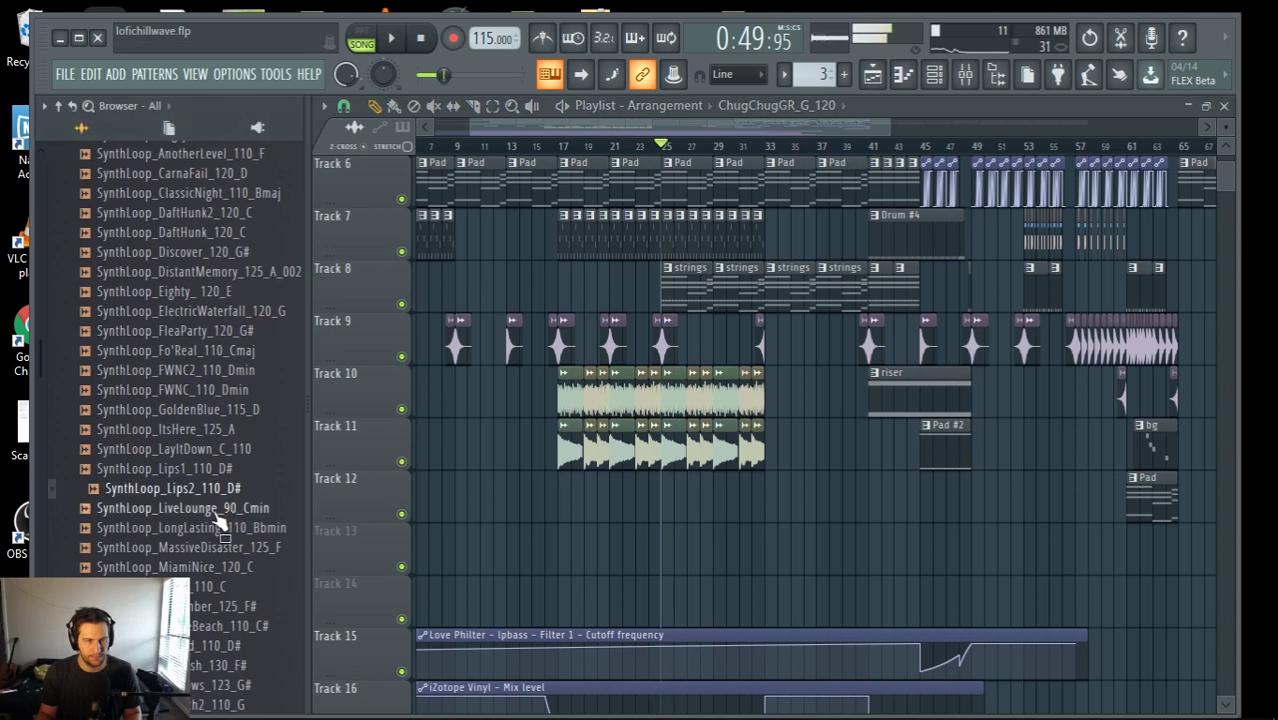
Audition the MiamiNice_120_C, LiveLounge_90_Cmin and LongLasting_110_Bbmin synth loops further down the folder
scroll(215, 505, down, 4)
click(207, 292)
click(205, 333)
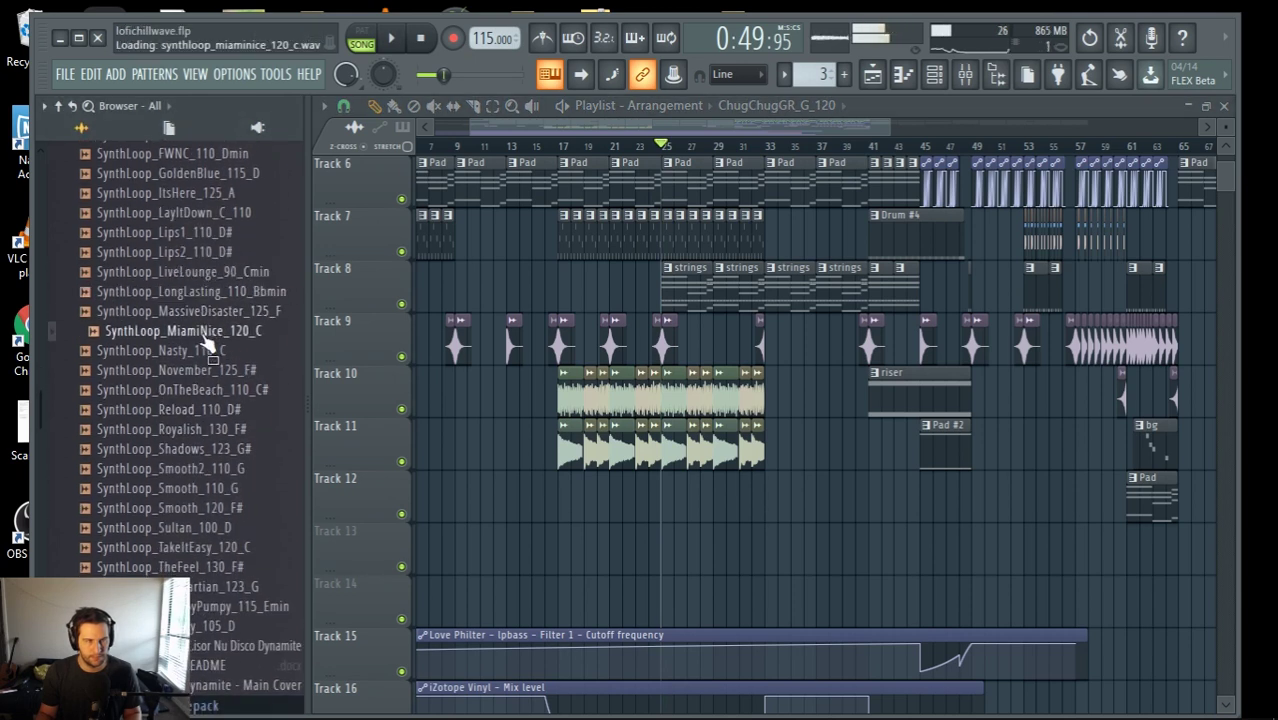
click(219, 273)
click(217, 294)
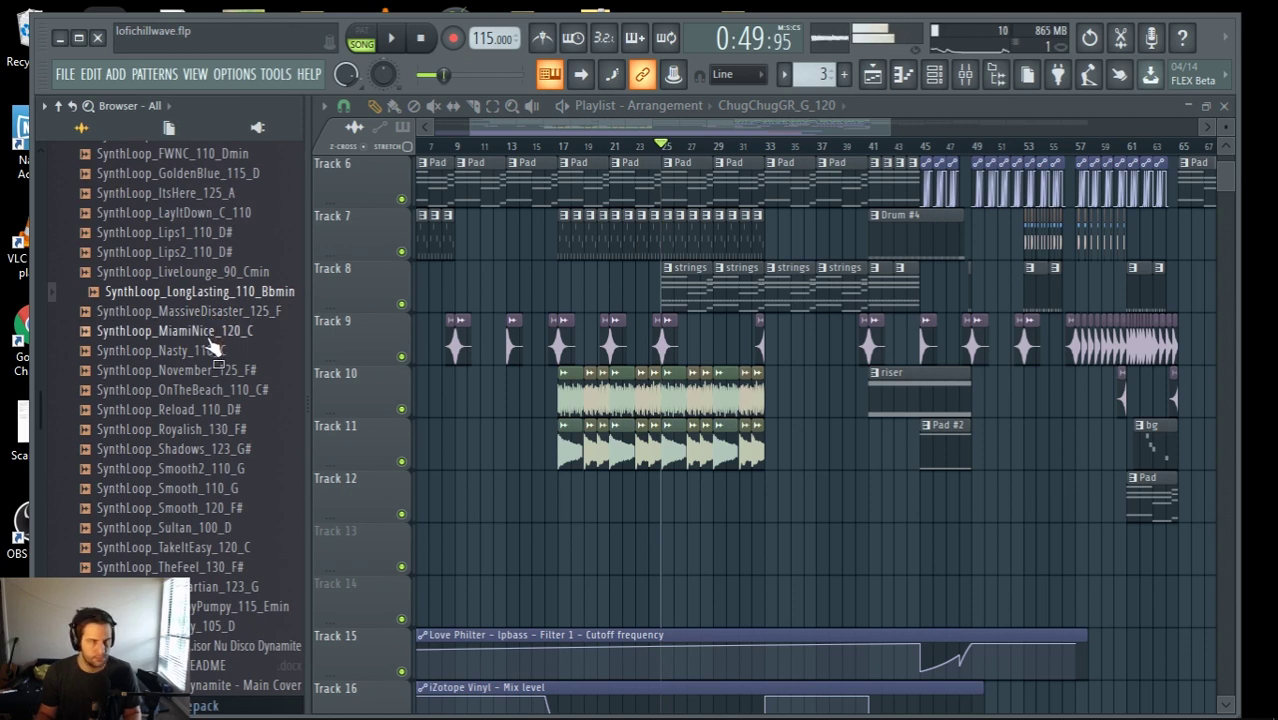
Audition the MiamiNice and Nasty_110_C synth loops, and compare November_125_F# with OnTheBeach_110_C#
click(209, 333)
click(209, 351)
click(209, 370)
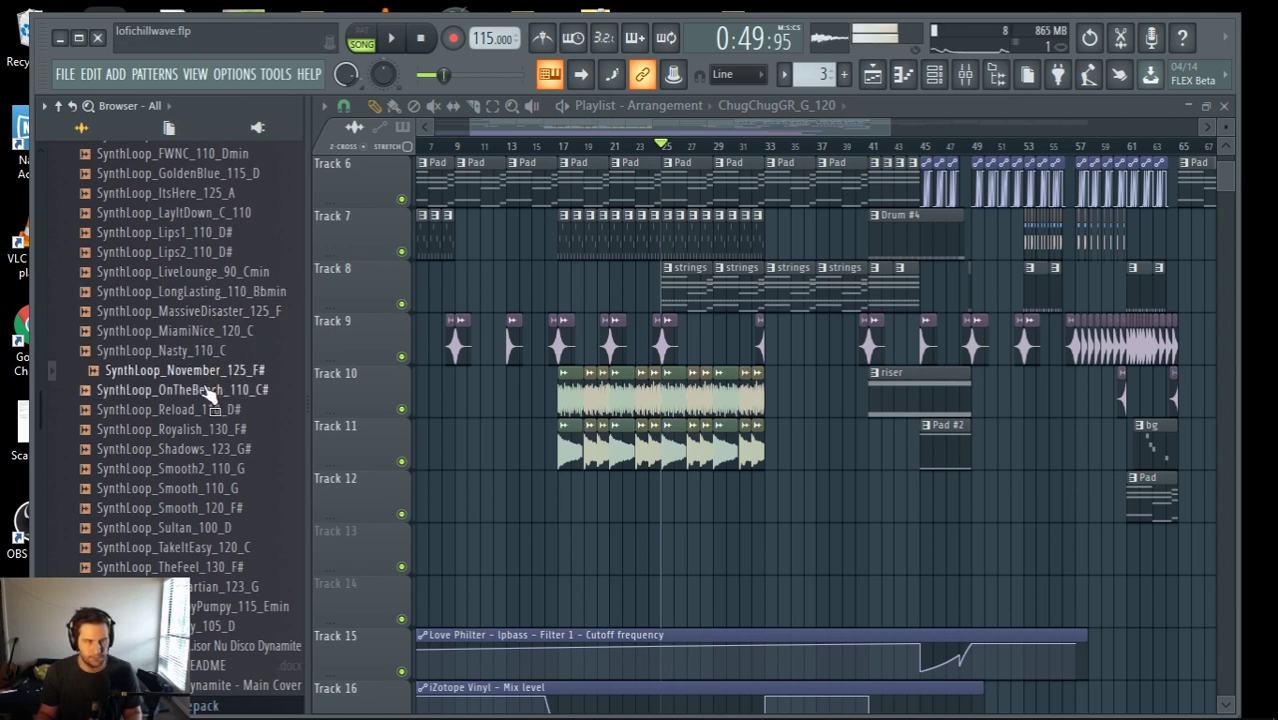
click(209, 390)
click(210, 370)
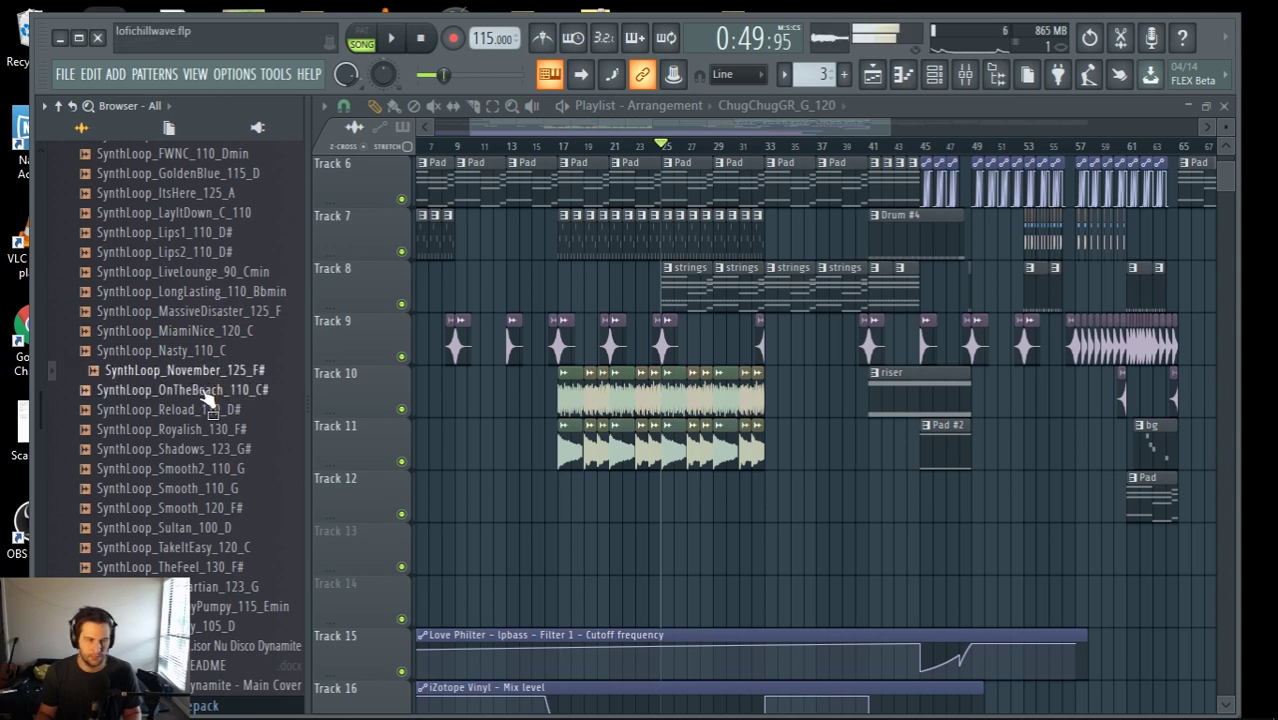
click(203, 391)
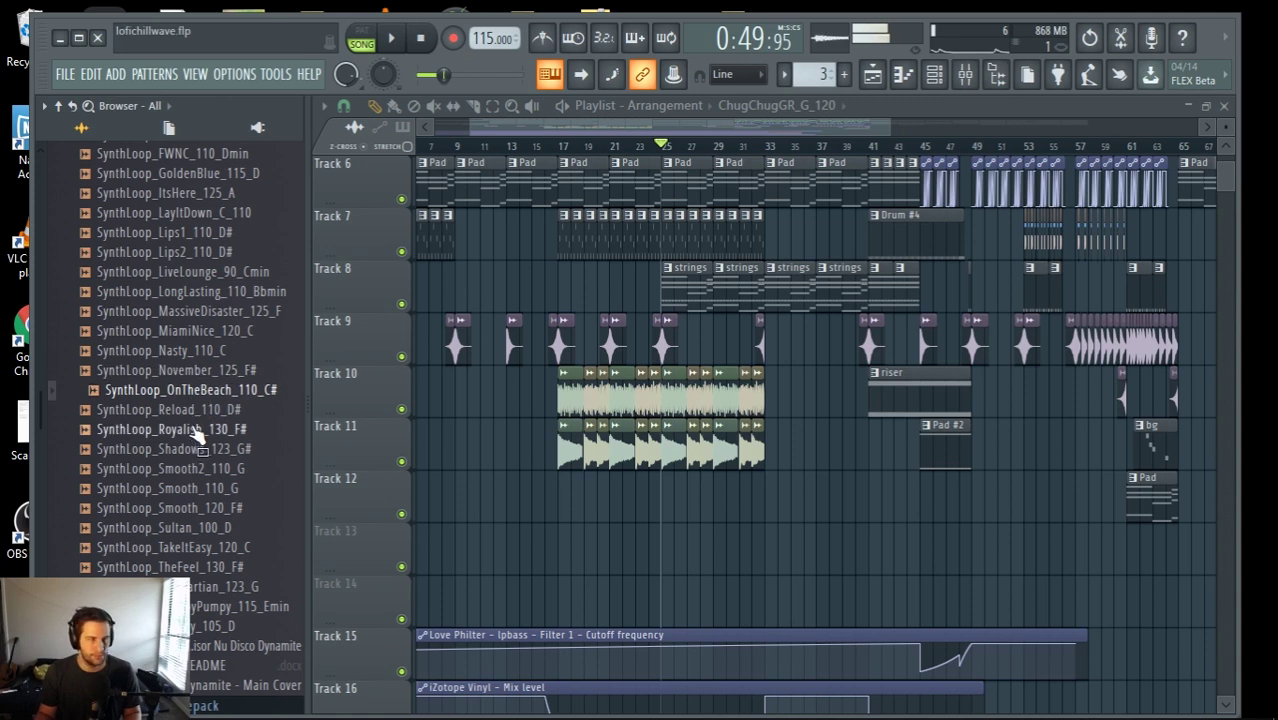
Audition the Reload, Royalish, Shadows, Smooth2_110_G, Smooth_110_G, TakeItEasy and Sultan synth loops
click(195, 411)
click(193, 431)
click(193, 451)
click(191, 471)
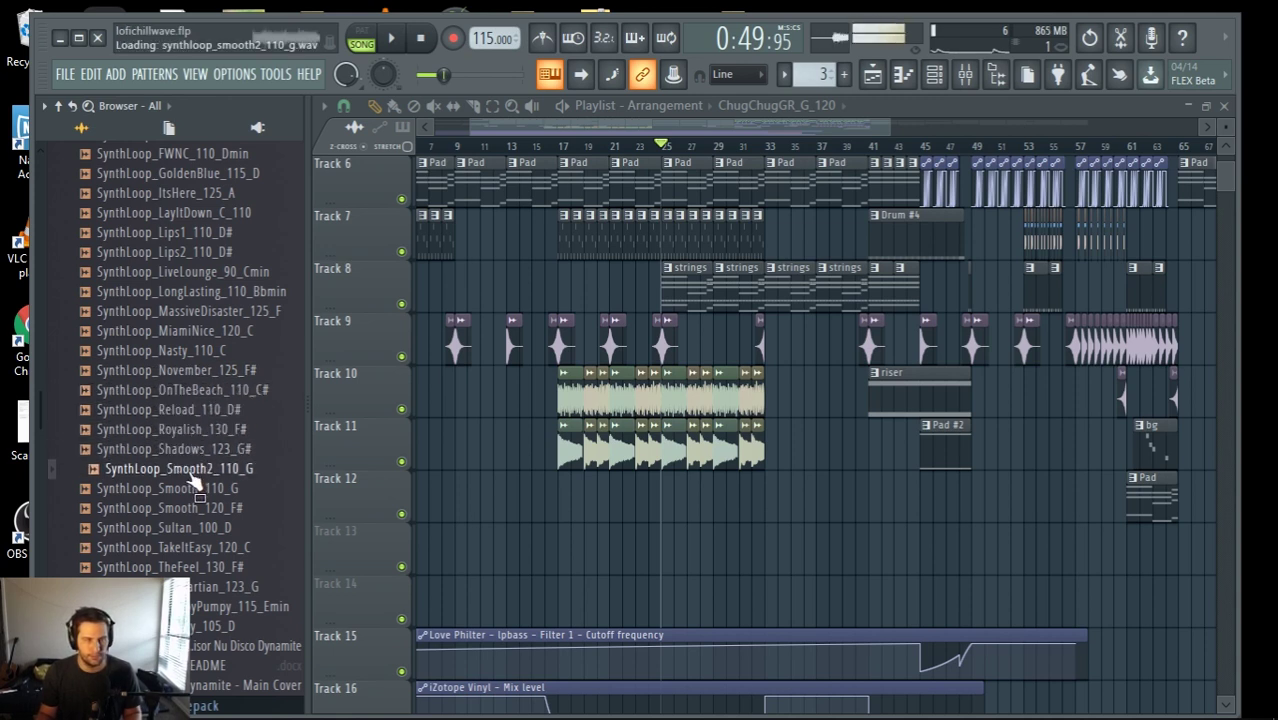
click(194, 491)
click(197, 524)
click(200, 547)
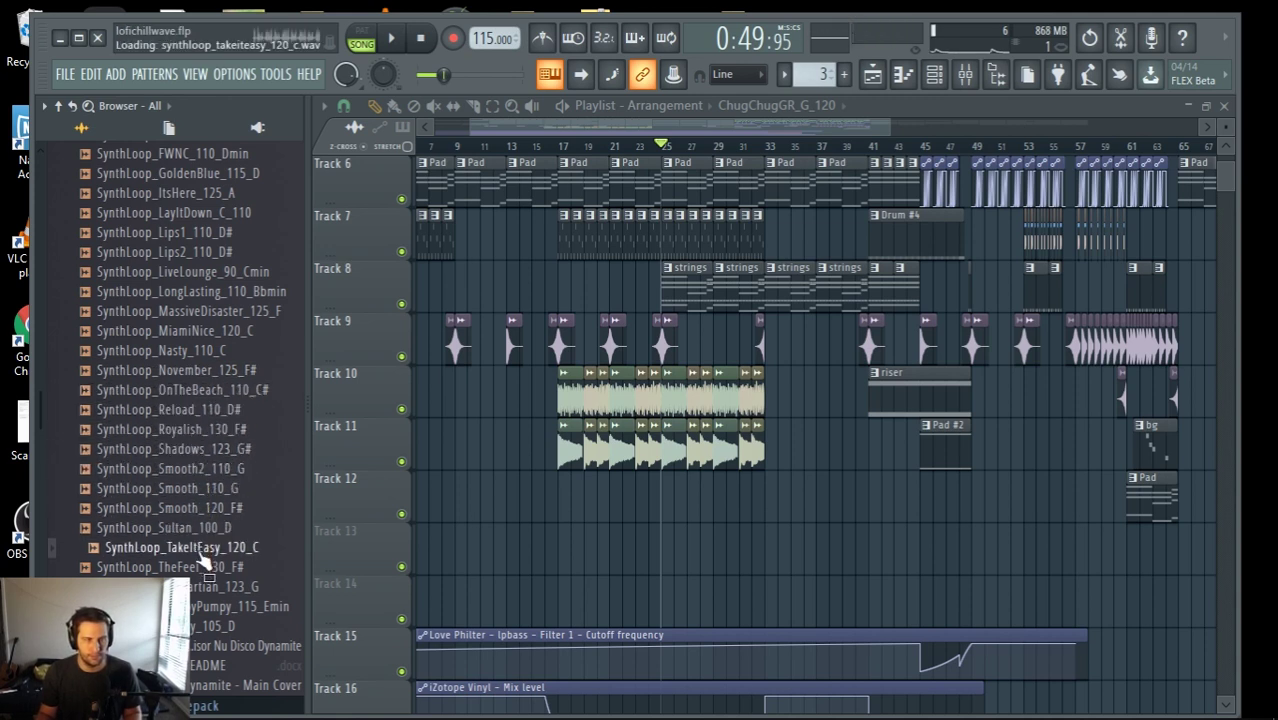
click(204, 528)
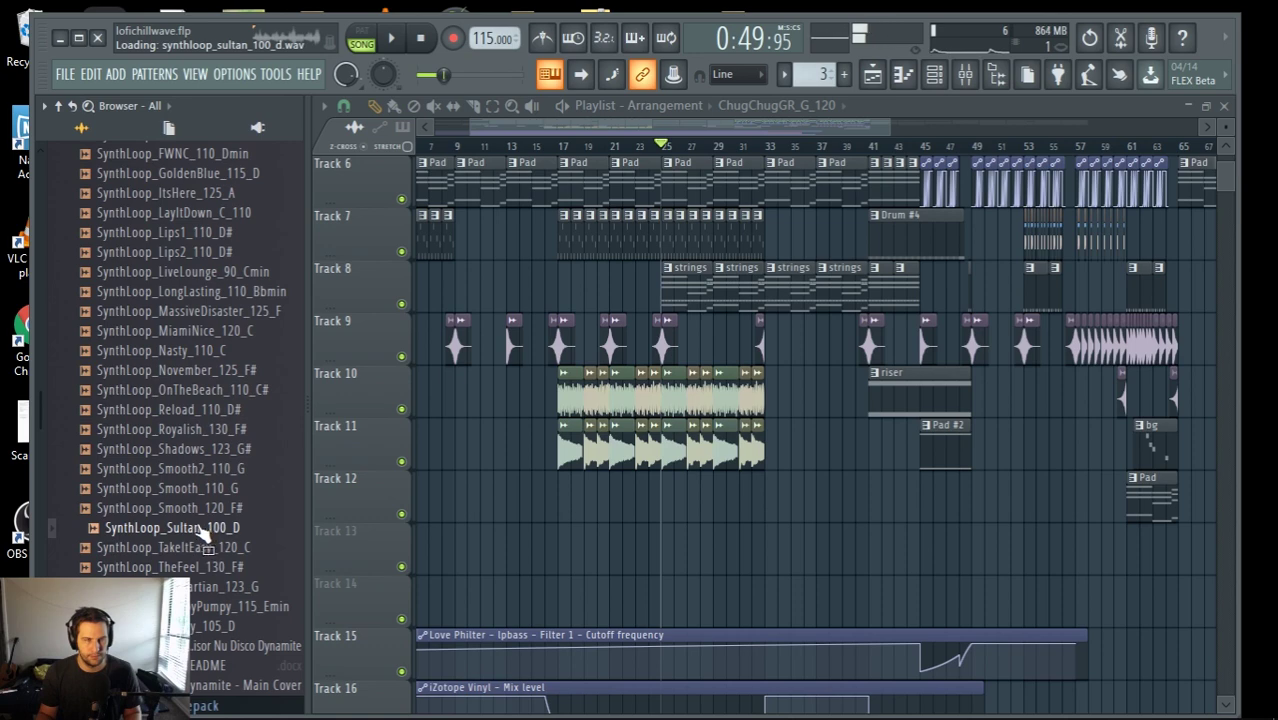
Audition the Wraxey, TheMartian, TheFeel and Sultan SynthLoop samples
scroll(205, 498, down, 6)
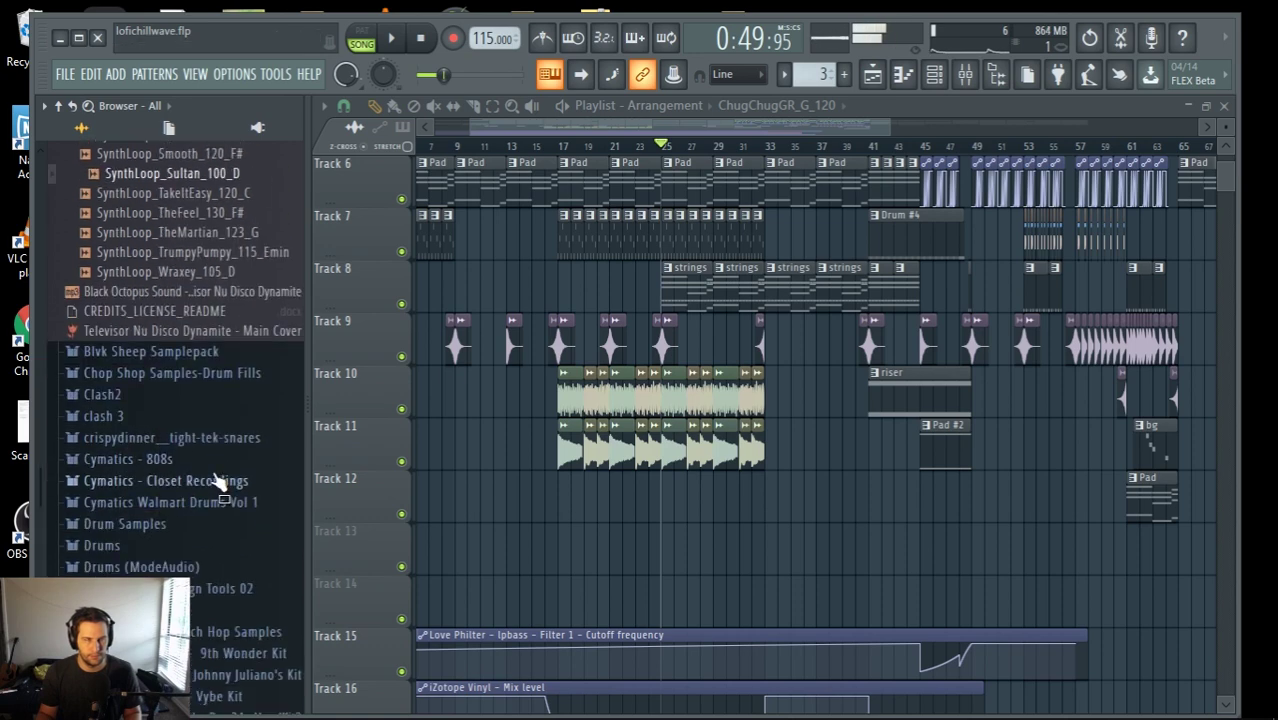
scroll(218, 482, up, 2)
click(217, 371)
click(217, 391)
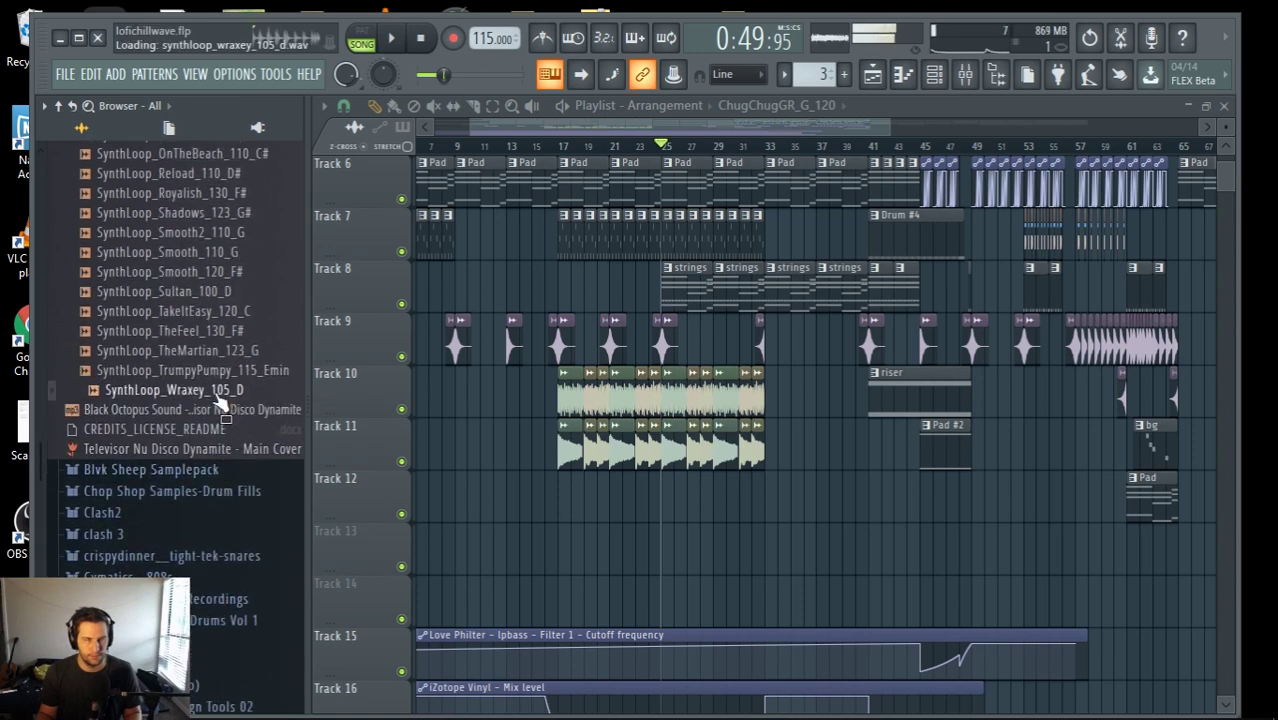
click(222, 353)
click(220, 330)
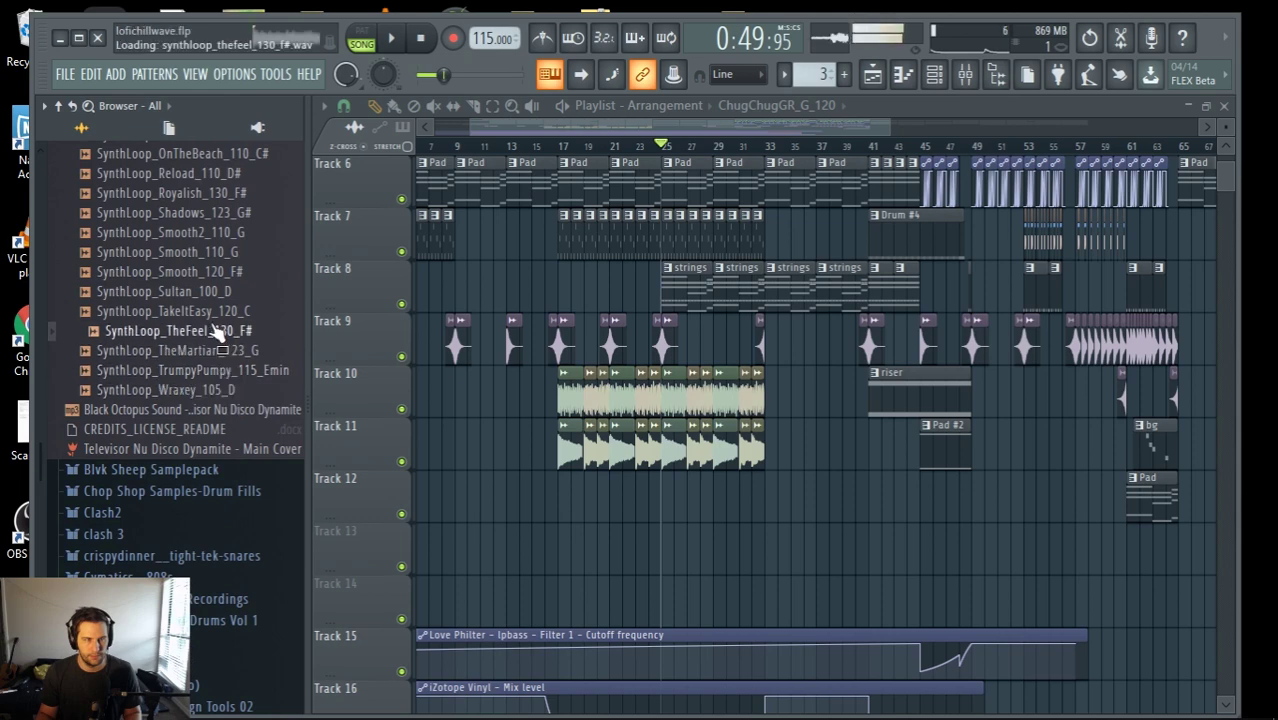
click(218, 297)
Place the SynthLoop_Sultan_100_D sample on Track 12 at bar 17
scroll(215, 318, up, 12)
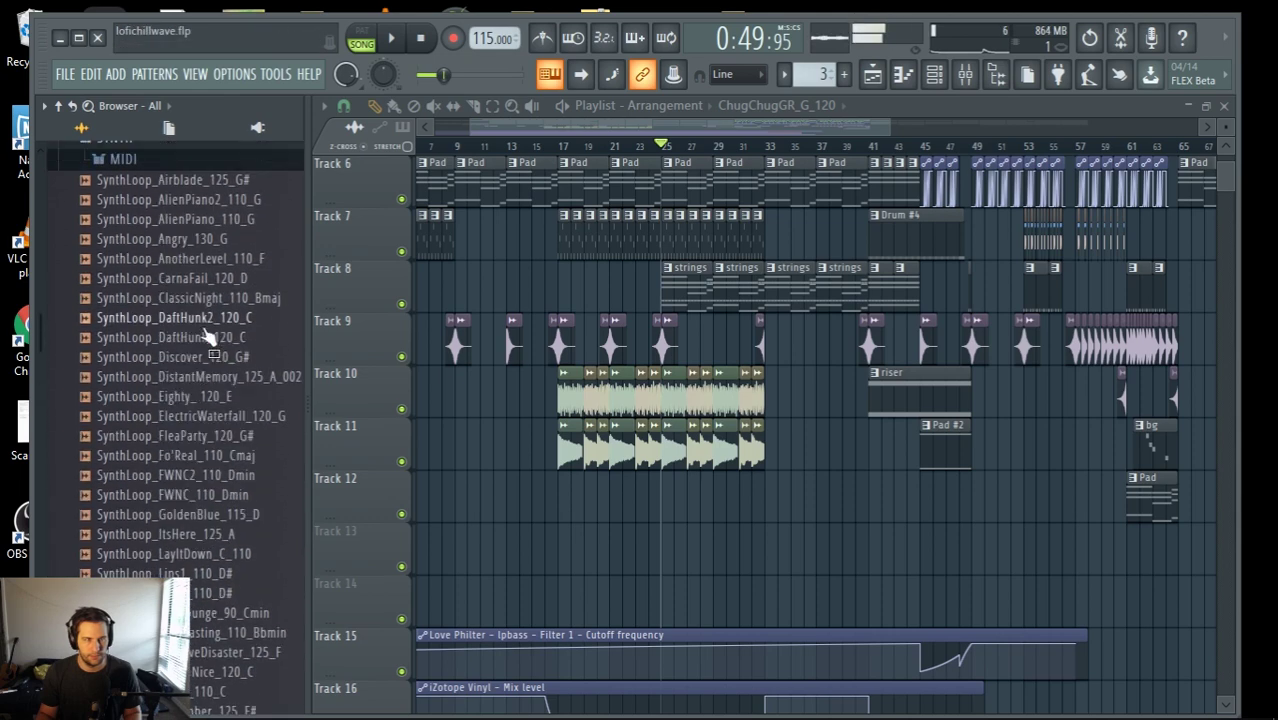
scroll(240, 325, down, 9)
scroll(240, 325, down, 4)
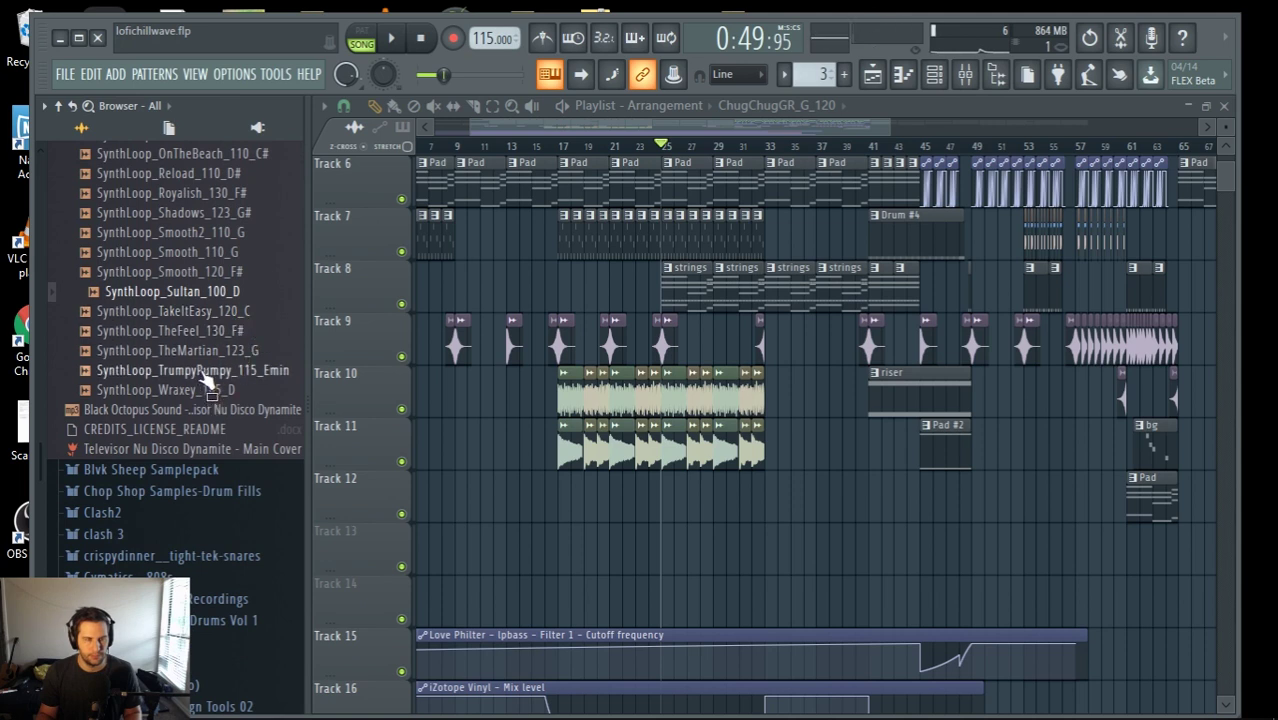
scroll(215, 375, up, 6)
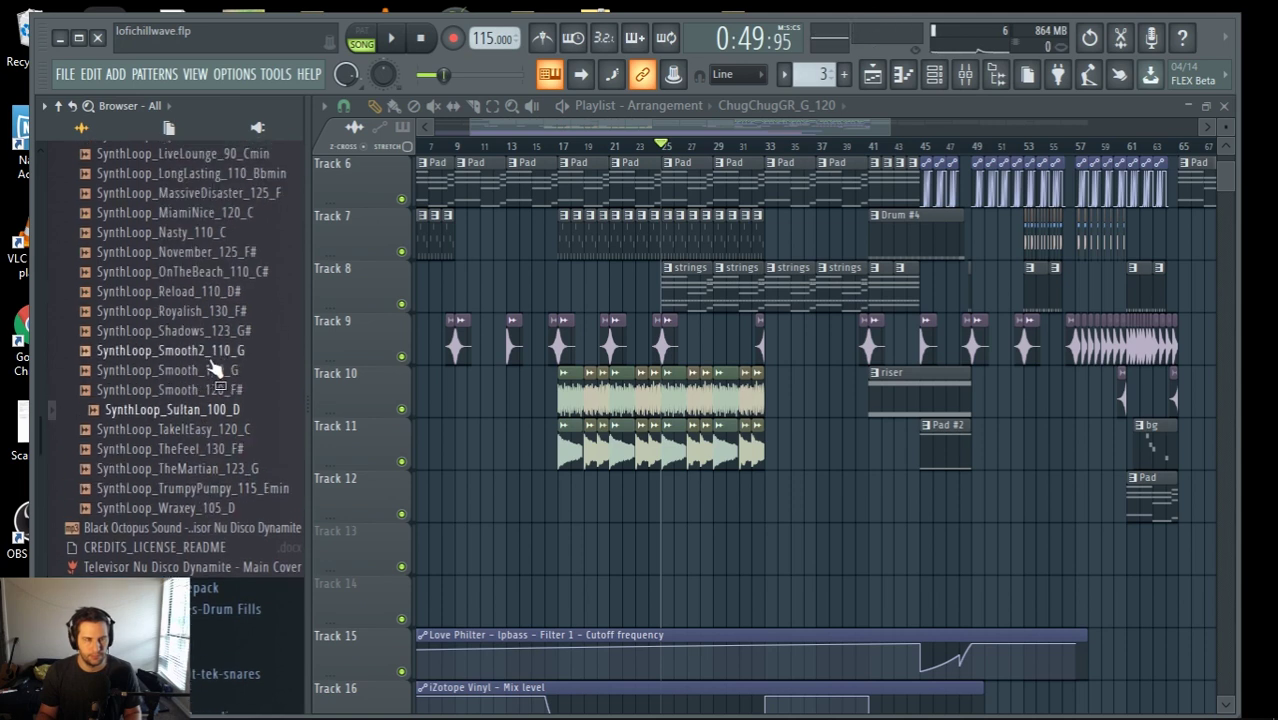
drag(228, 413, 630, 505)
Audition the two DaftHunk loops and place SynthLoop_DaftHunk2_120_C on Track 13 at bar 17
scroll(150, 370, up, 6)
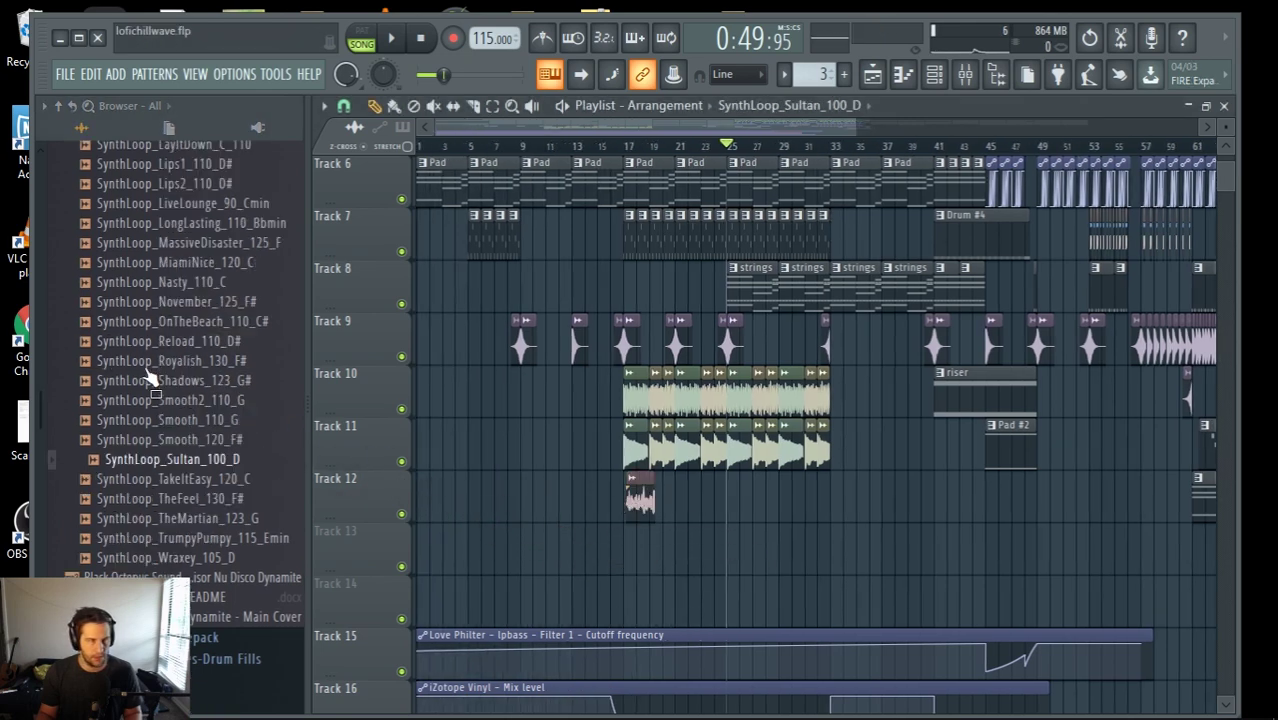
scroll(175, 288, up, 6)
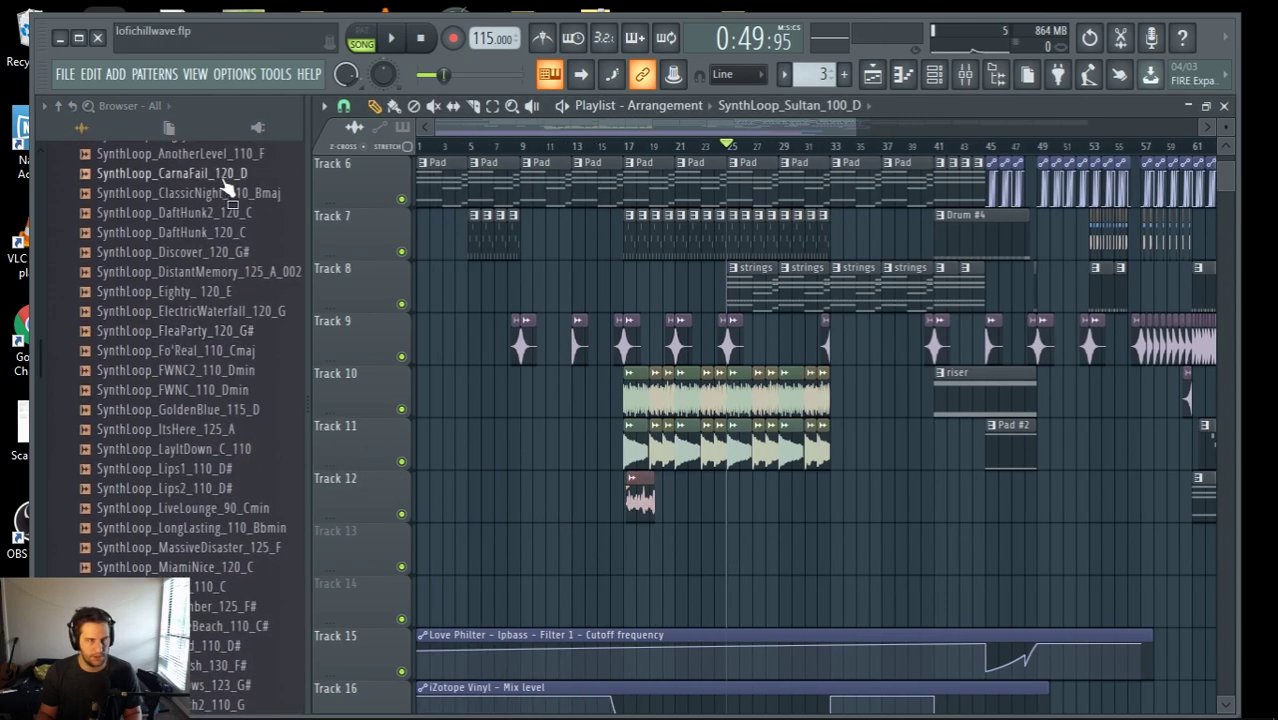
click(209, 238)
click(208, 215)
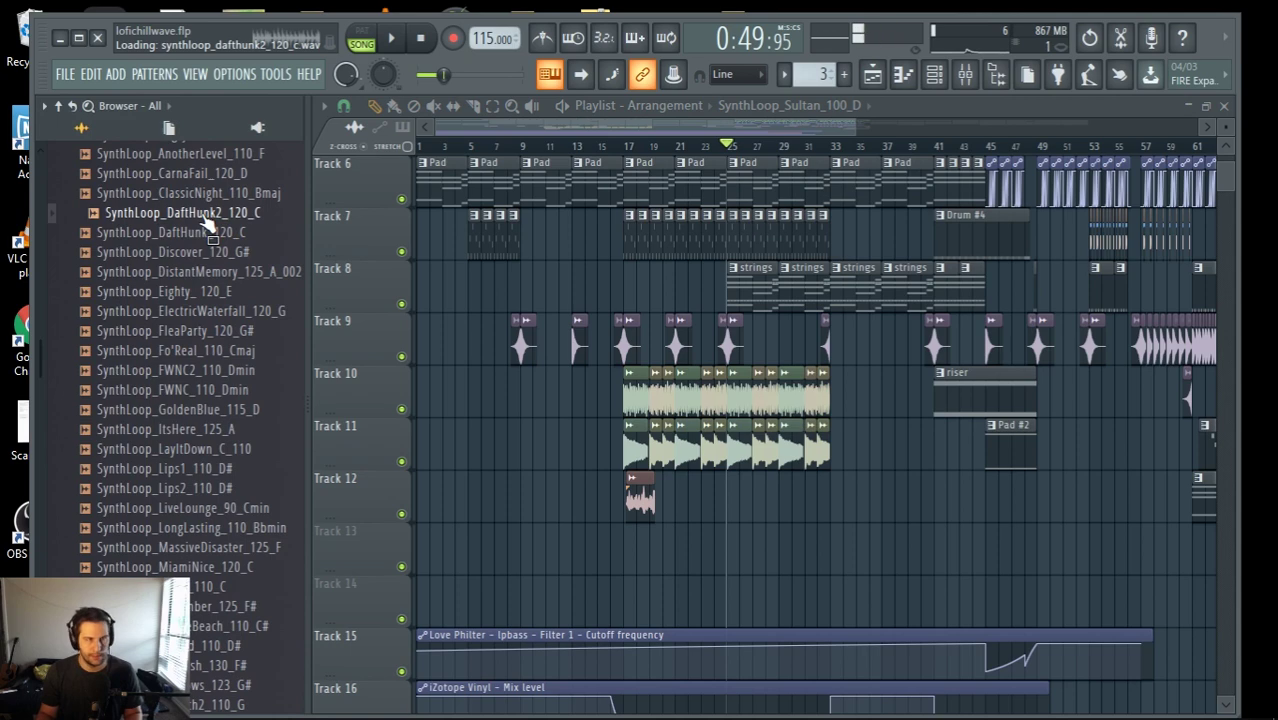
drag(207, 226, 618, 509)
Fit the Sultan loop to the project tempo by accepting the estimated 100 BPM and setting its time-stretching mode to Stretch
scroll(666, 567, up, 4)
scroll(666, 567, up, 1)
scroll(612, 518, up, 4)
scroll(609, 520, down, 4)
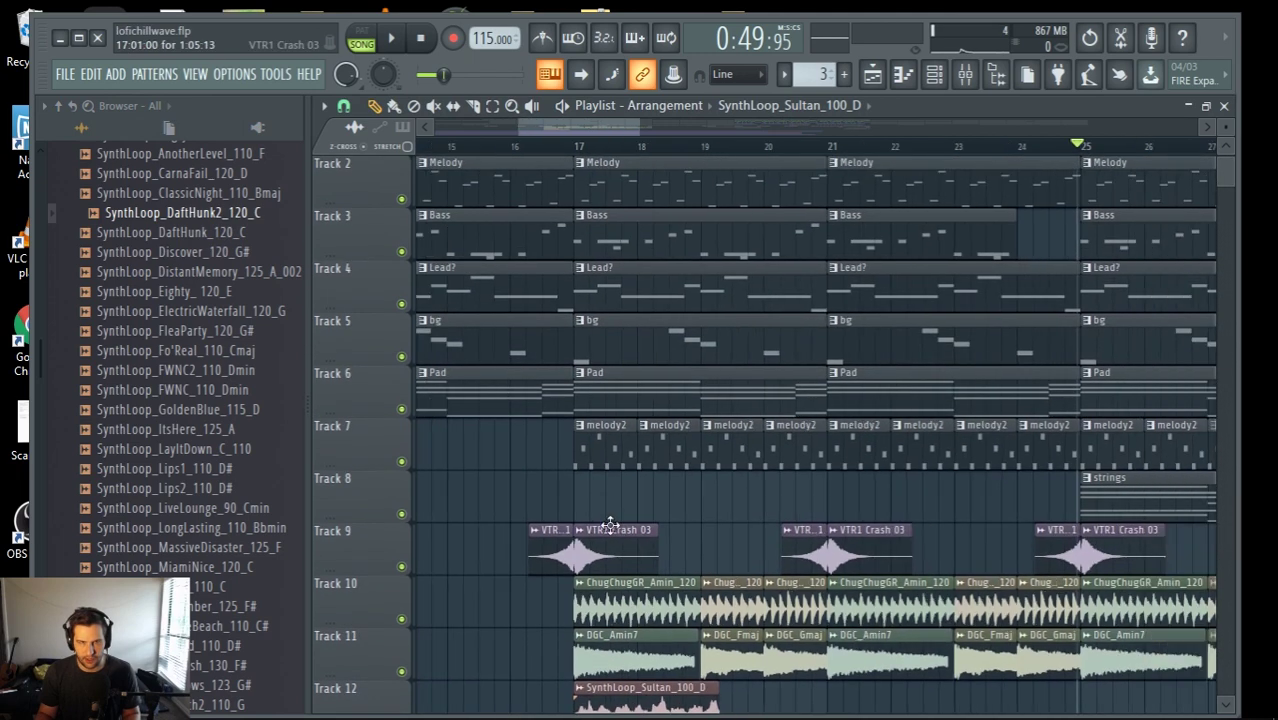
scroll(606, 516, down, 4)
scroll(601, 506, up, 2)
scroll(598, 505, up, 1)
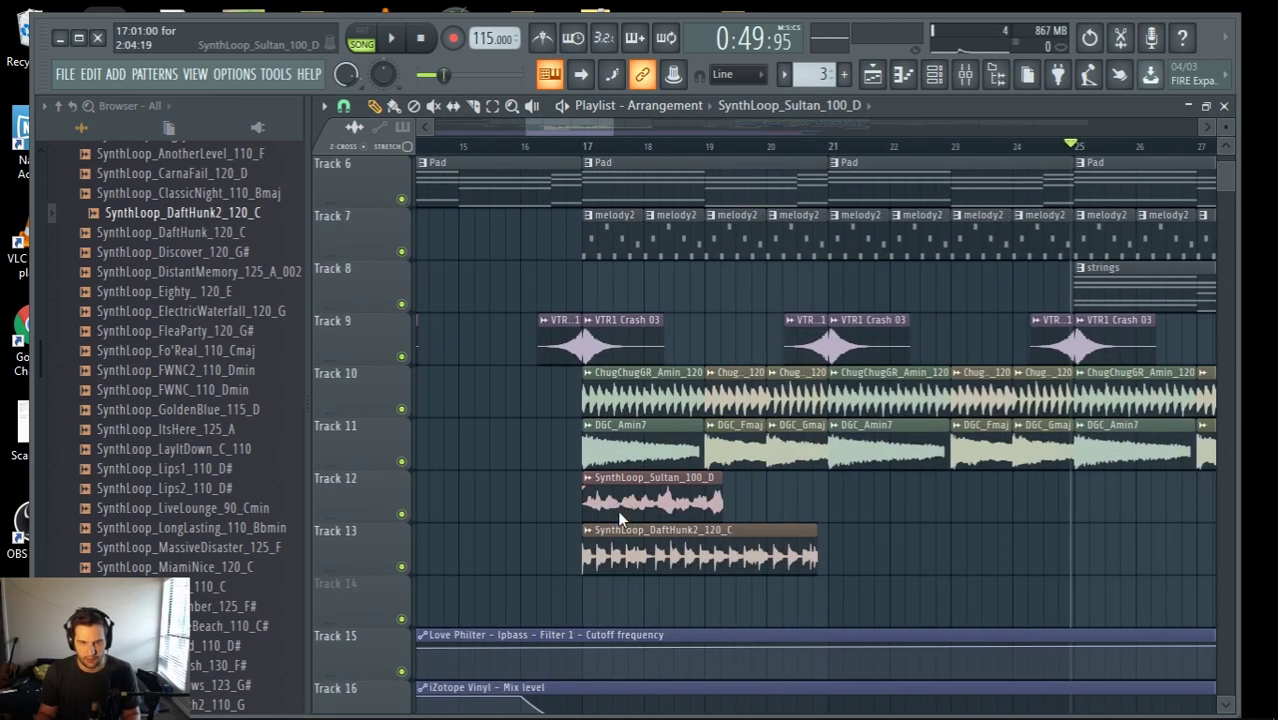
double_click(618, 512)
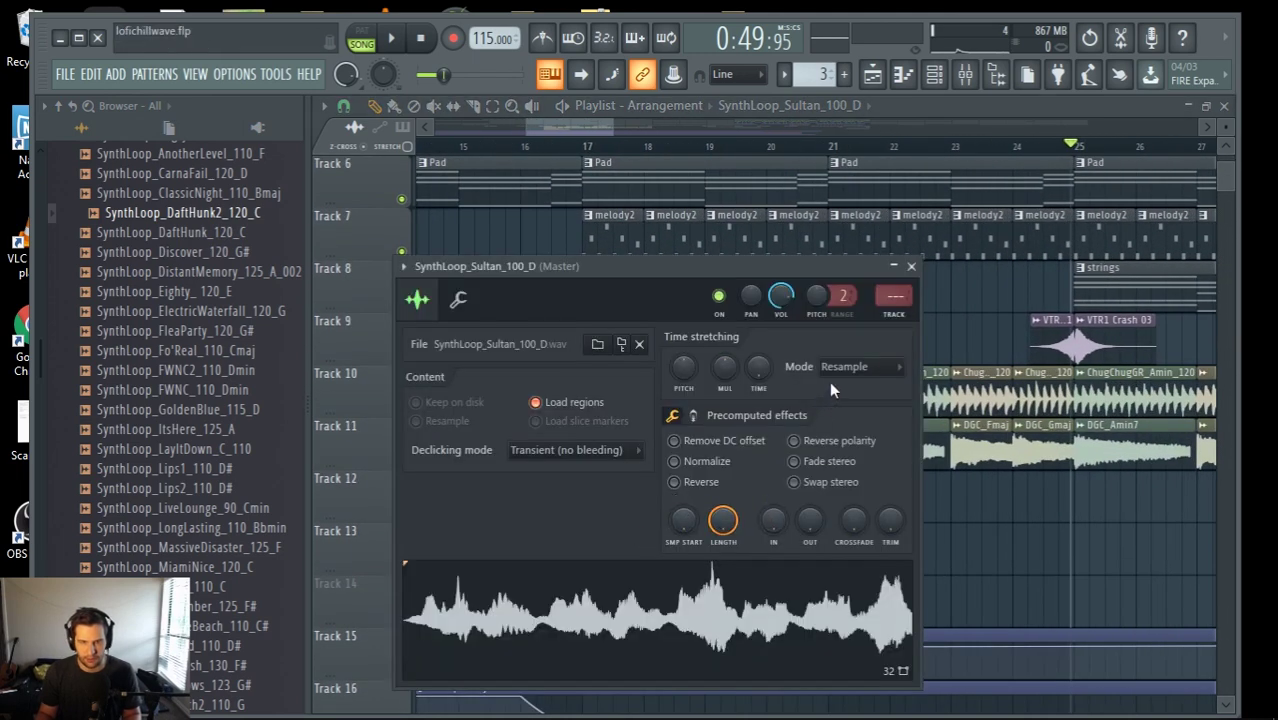
right_click(760, 375)
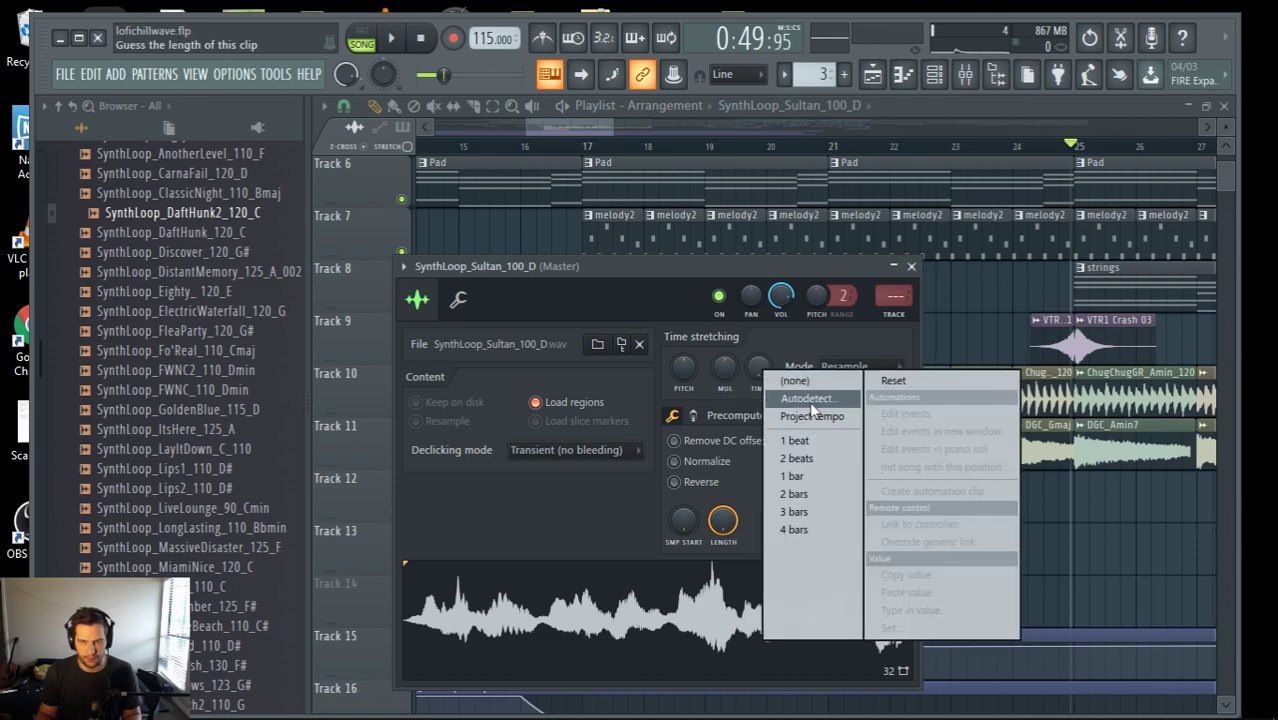
click(790, 402)
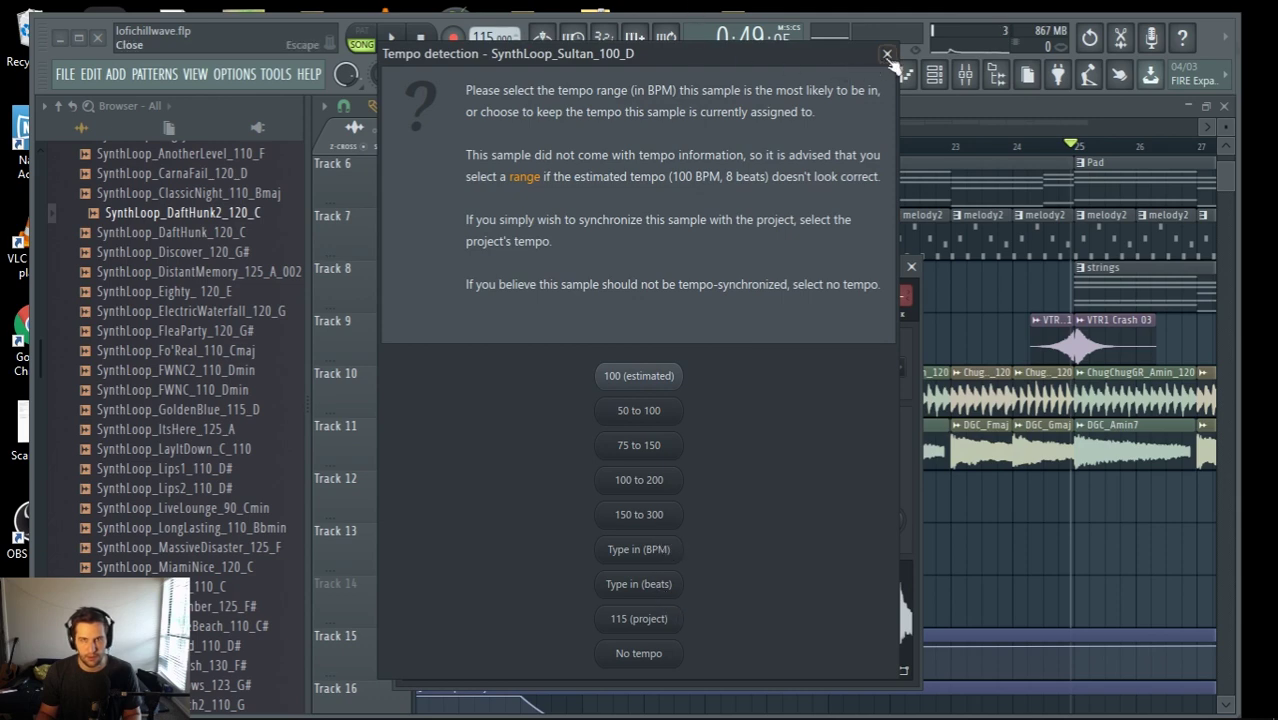
click(670, 379)
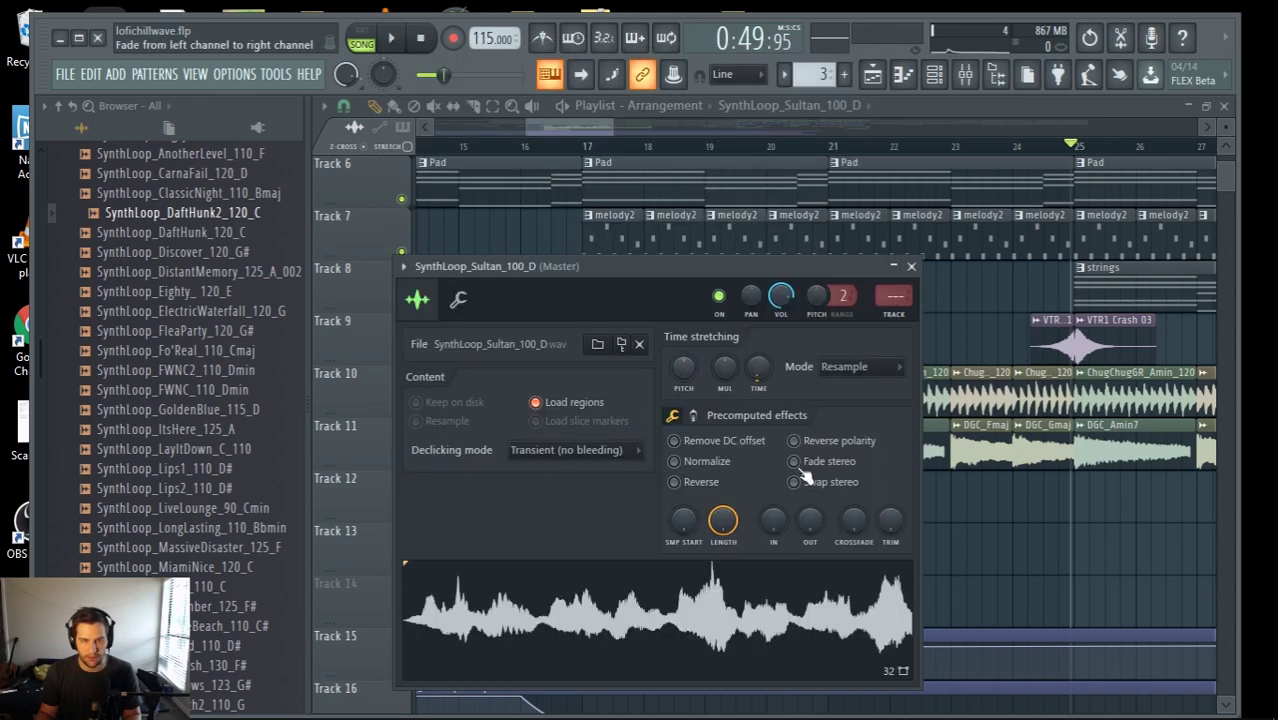
click(838, 367)
click(845, 418)
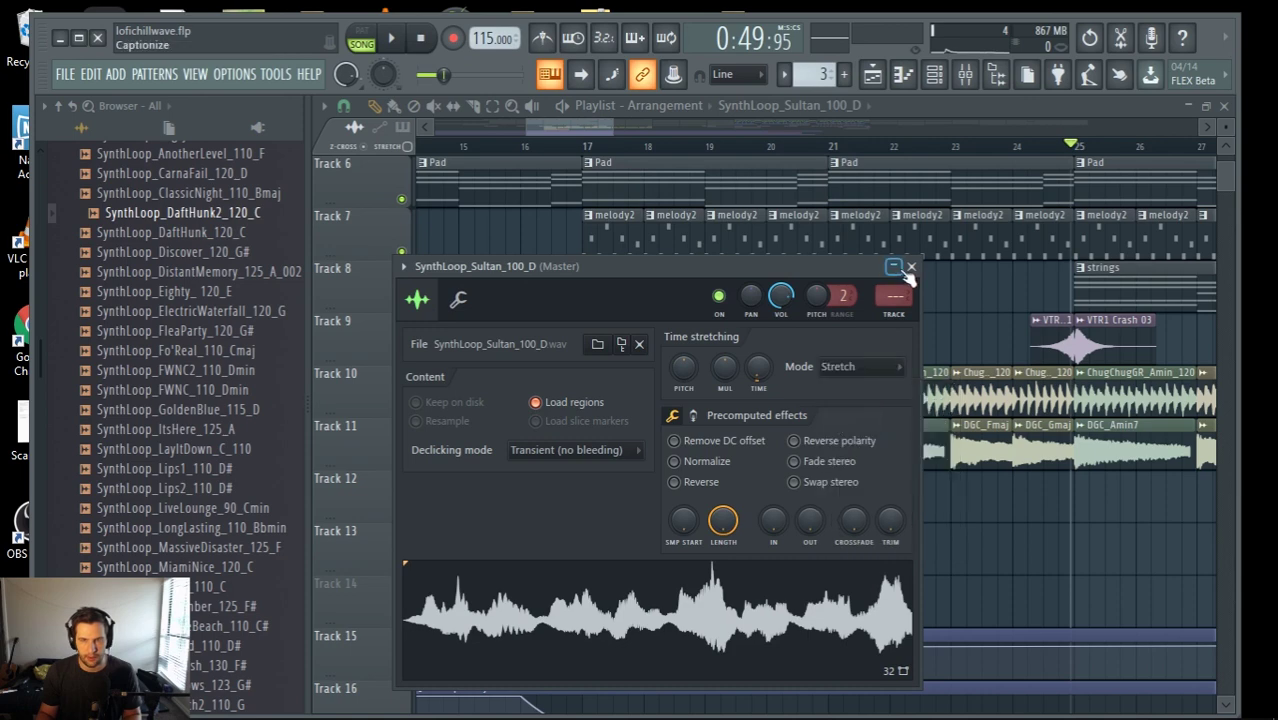
click(911, 266)
Autodetect the DaftHunk2 loop's tempo with the estimated value and set its time-stretching mode to Stretch
double_click(666, 526)
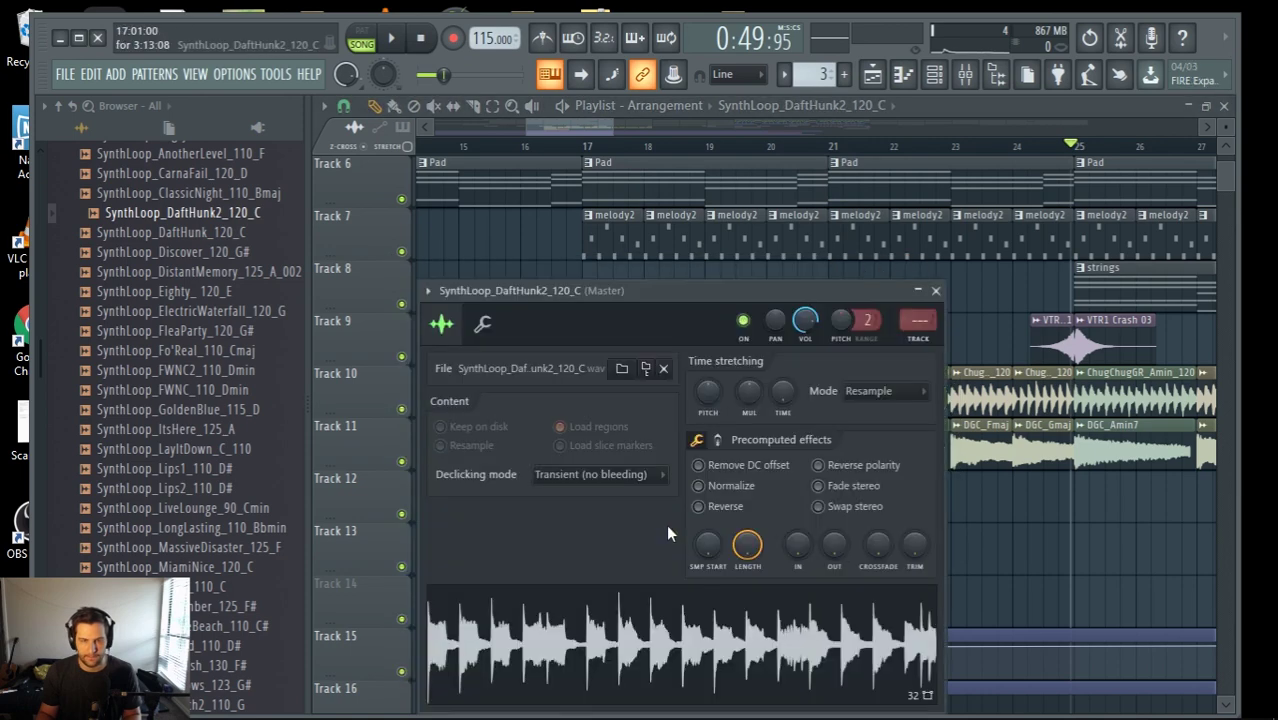
right_click(781, 393)
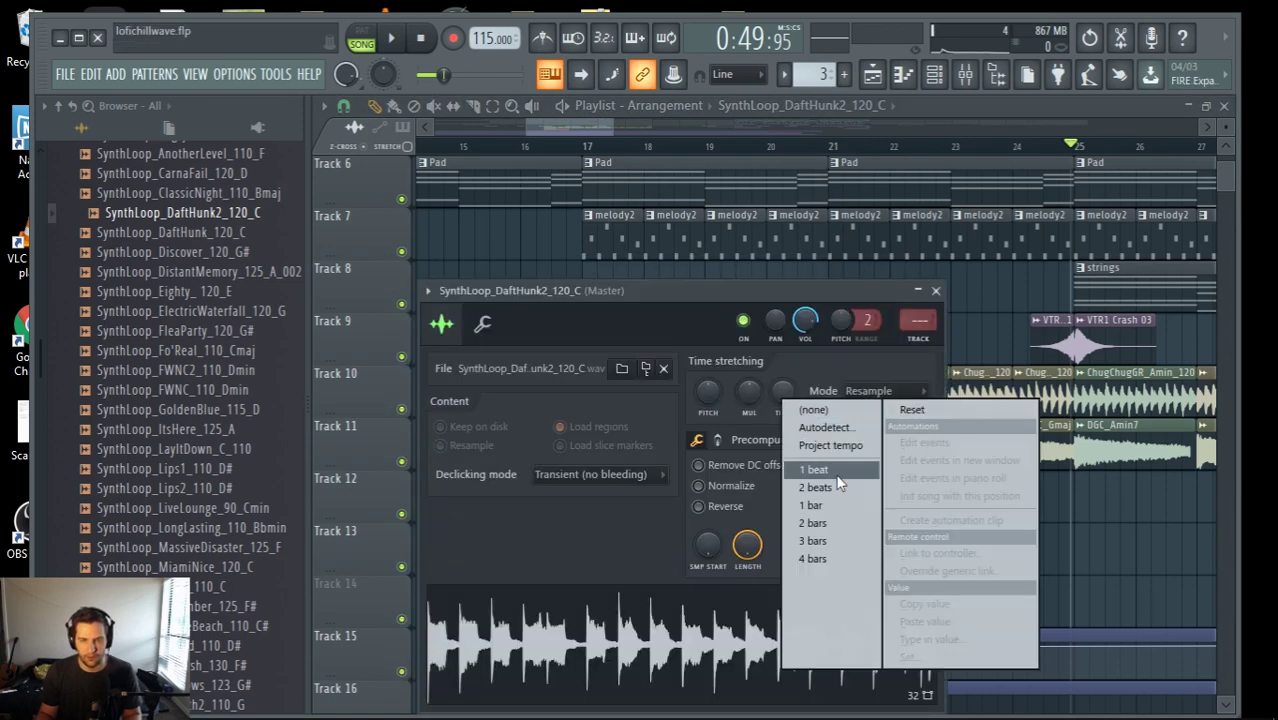
click(826, 428)
click(650, 382)
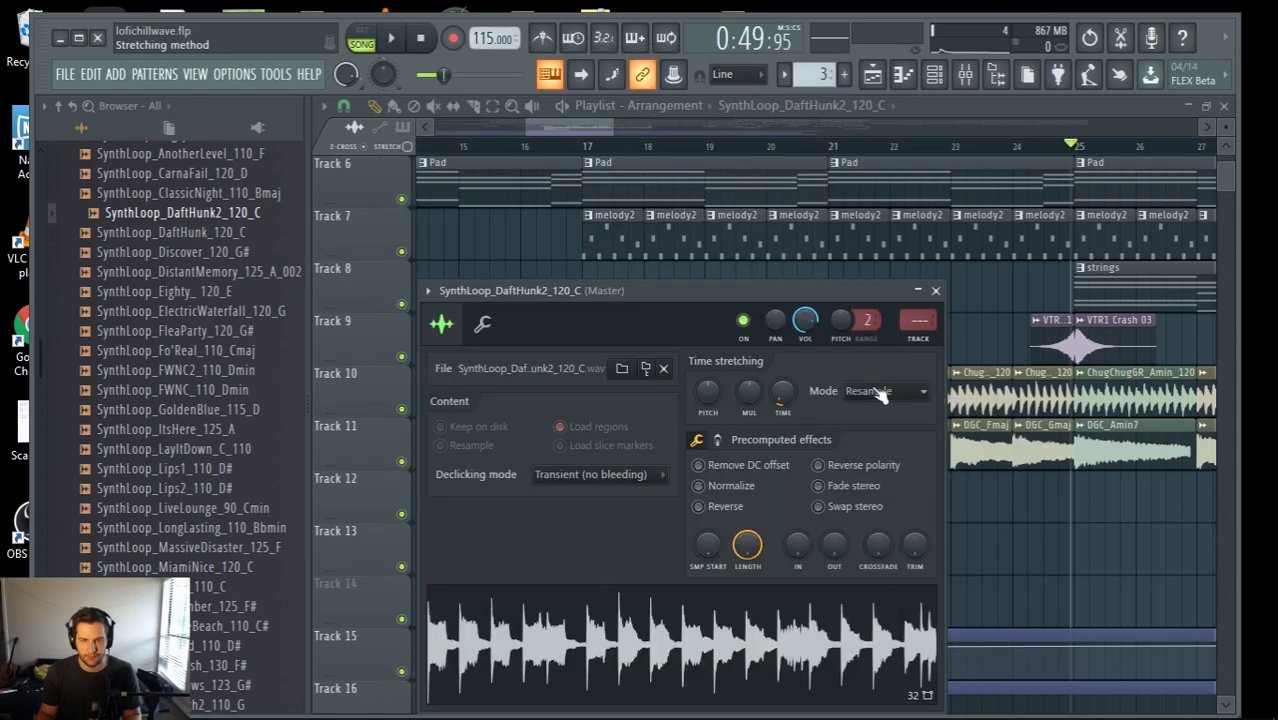
click(878, 392)
click(866, 445)
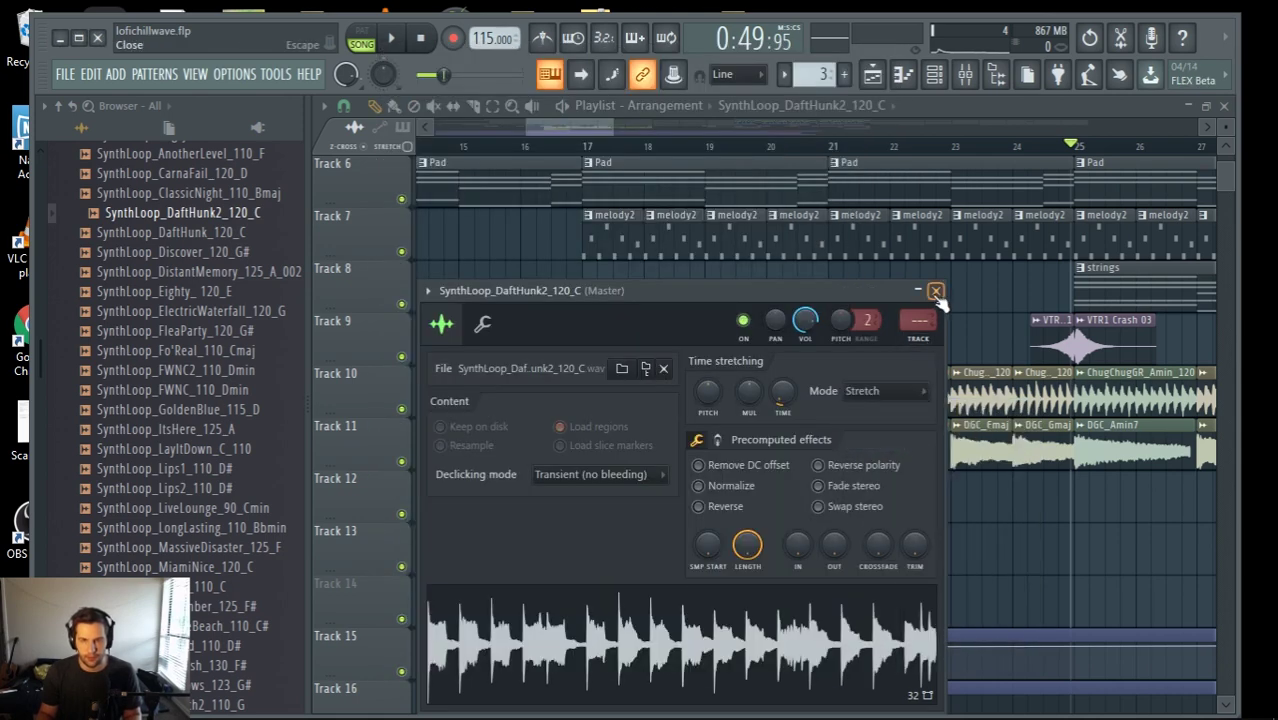
click(935, 291)
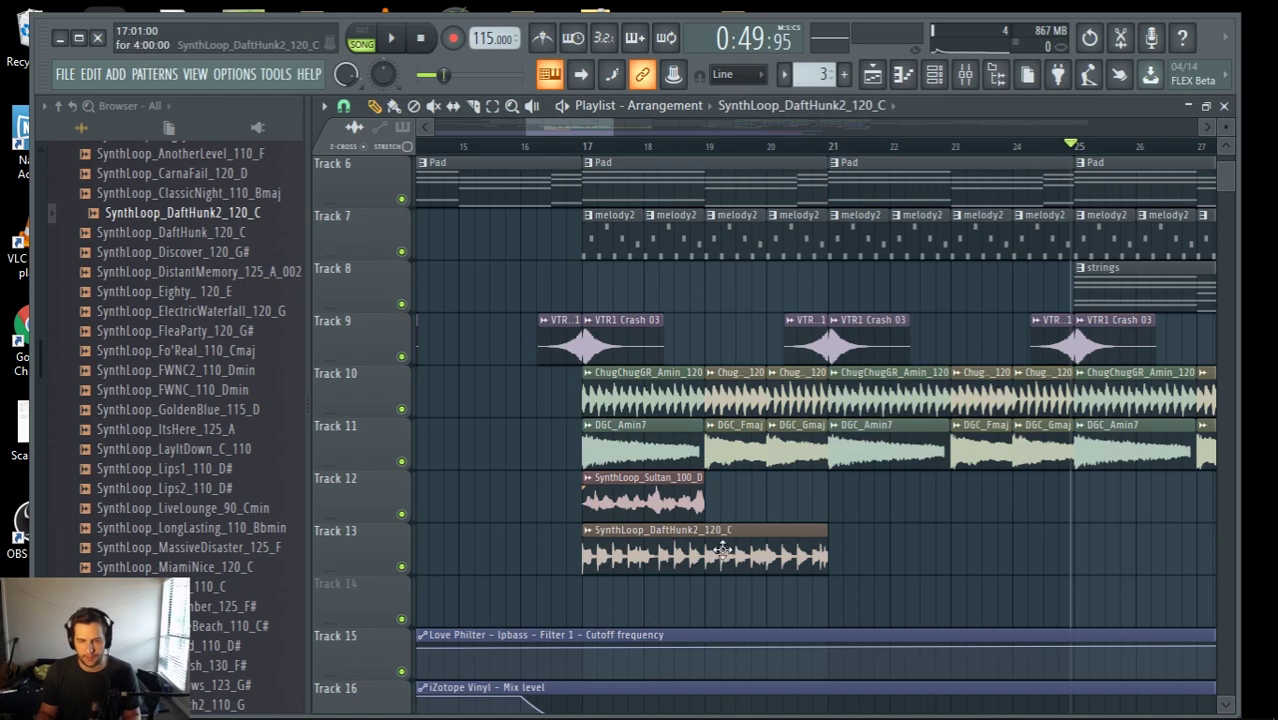
Mute Tracks 10 and 11 and play the song from bar 17 to hear the new loops
scroll(812, 510, down, 3)
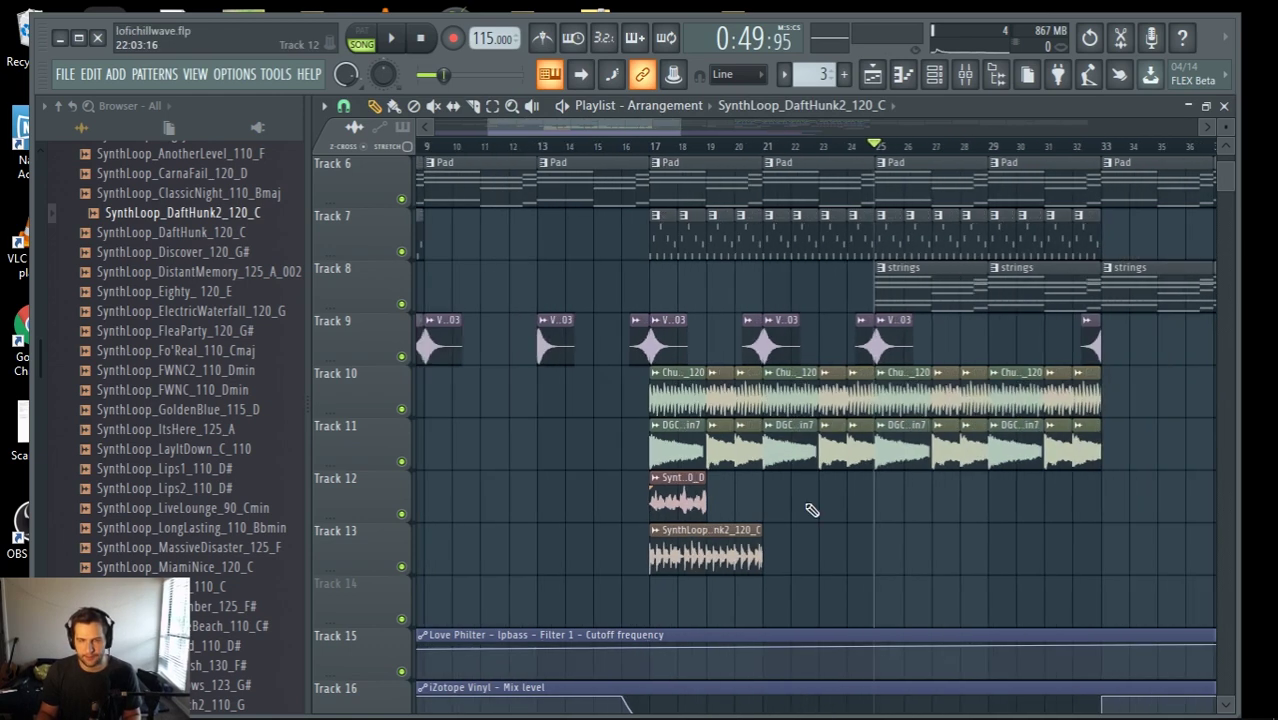
click(402, 461)
click(403, 411)
key(space)
key(space)
click(654, 148)
key(space)
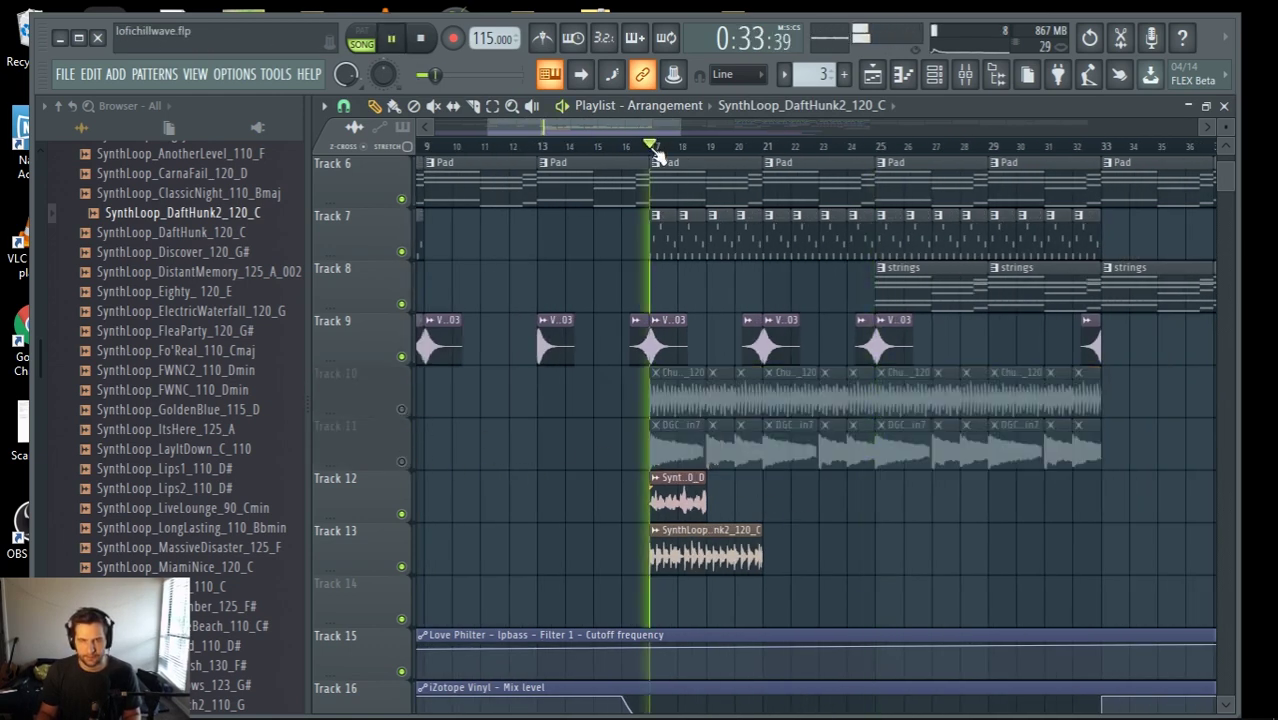
key(space)
Move the DaftHunk2 clip along Track 13 to start at about 20:11:00, away from the Sultan loop
scroll(709, 557, up, 3)
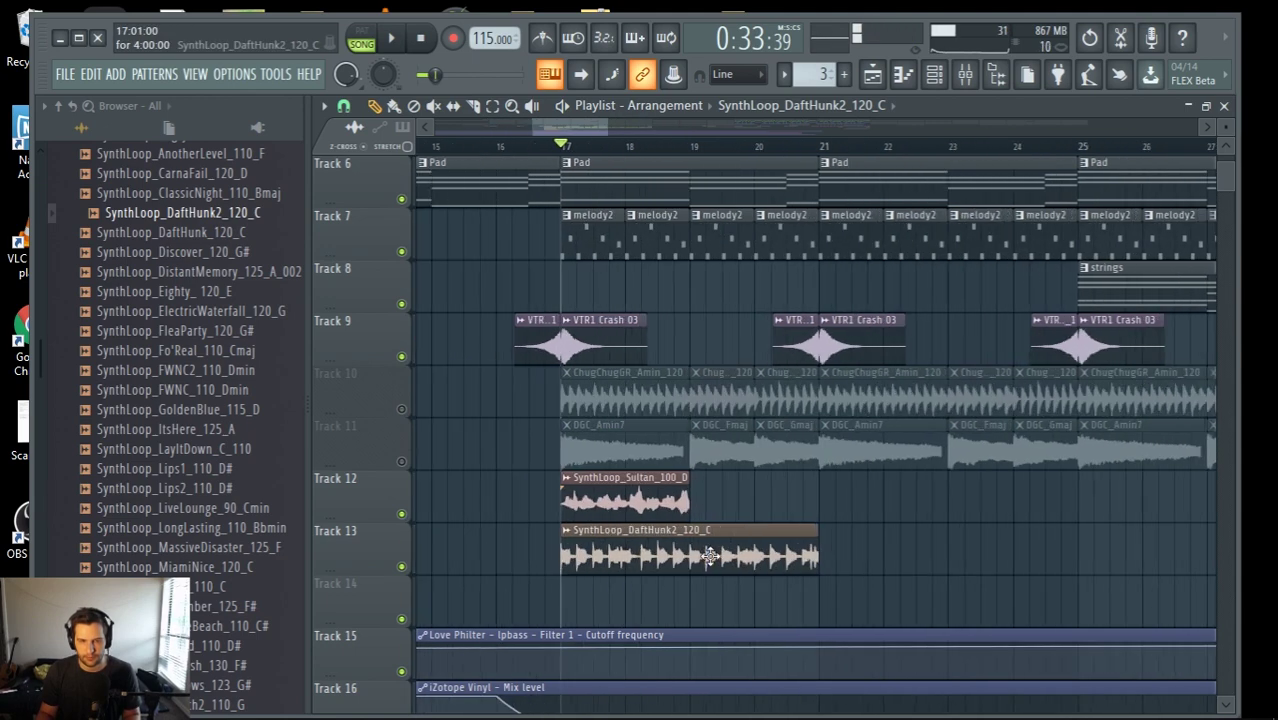
scroll(709, 557, up, 1)
drag(577, 537, 839, 537)
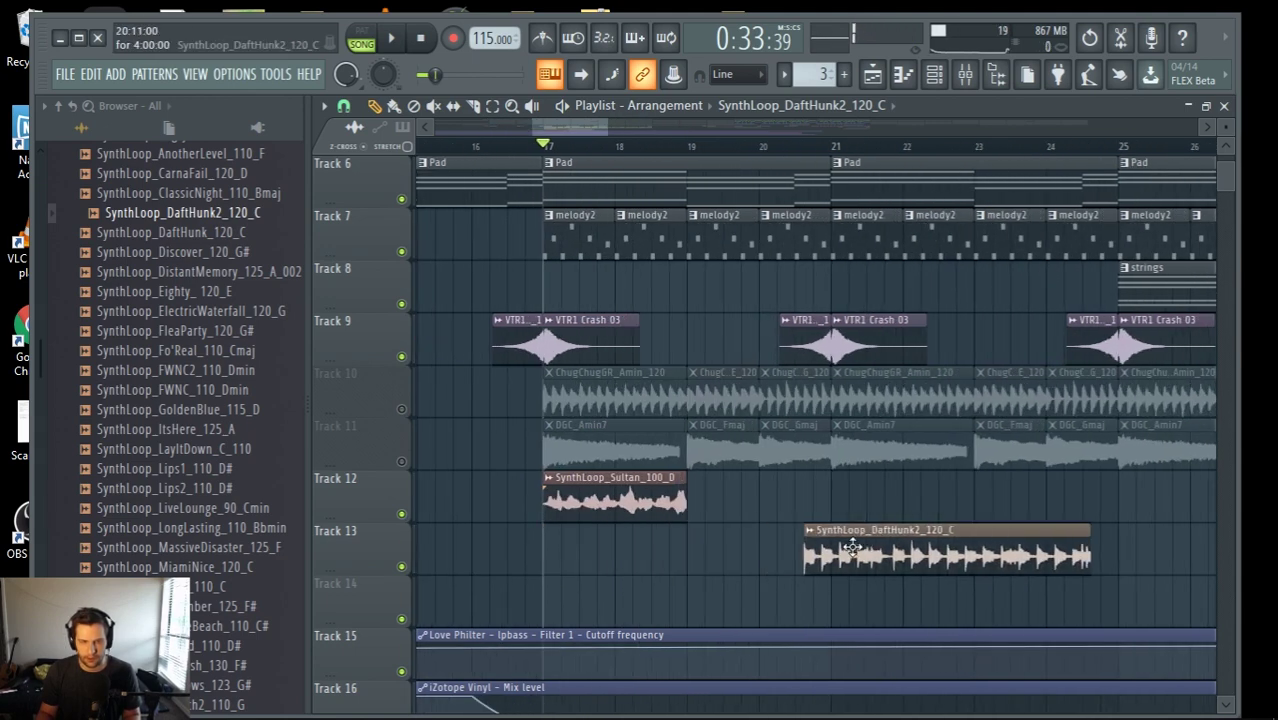
Open the Sultan loop's sample settings and try lowering its time-stretching pitch while playing it against the arrangement
double_click(585, 481)
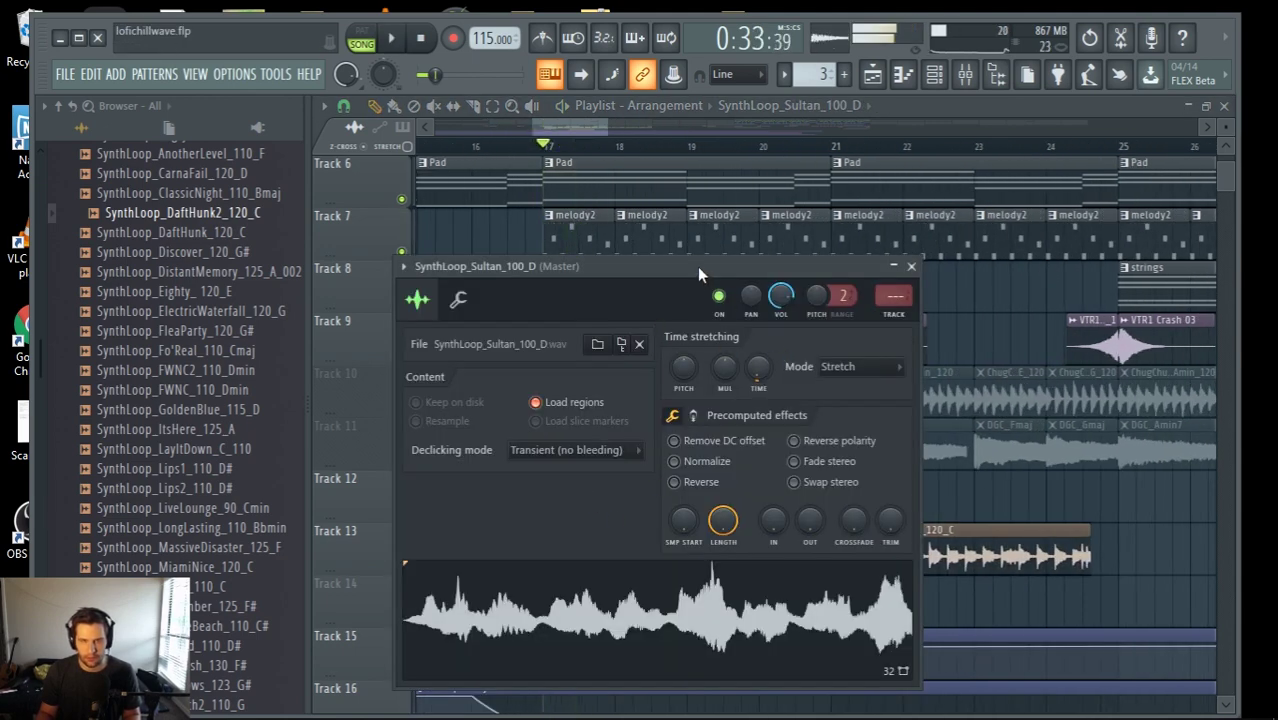
drag(697, 266, 1013, 200)
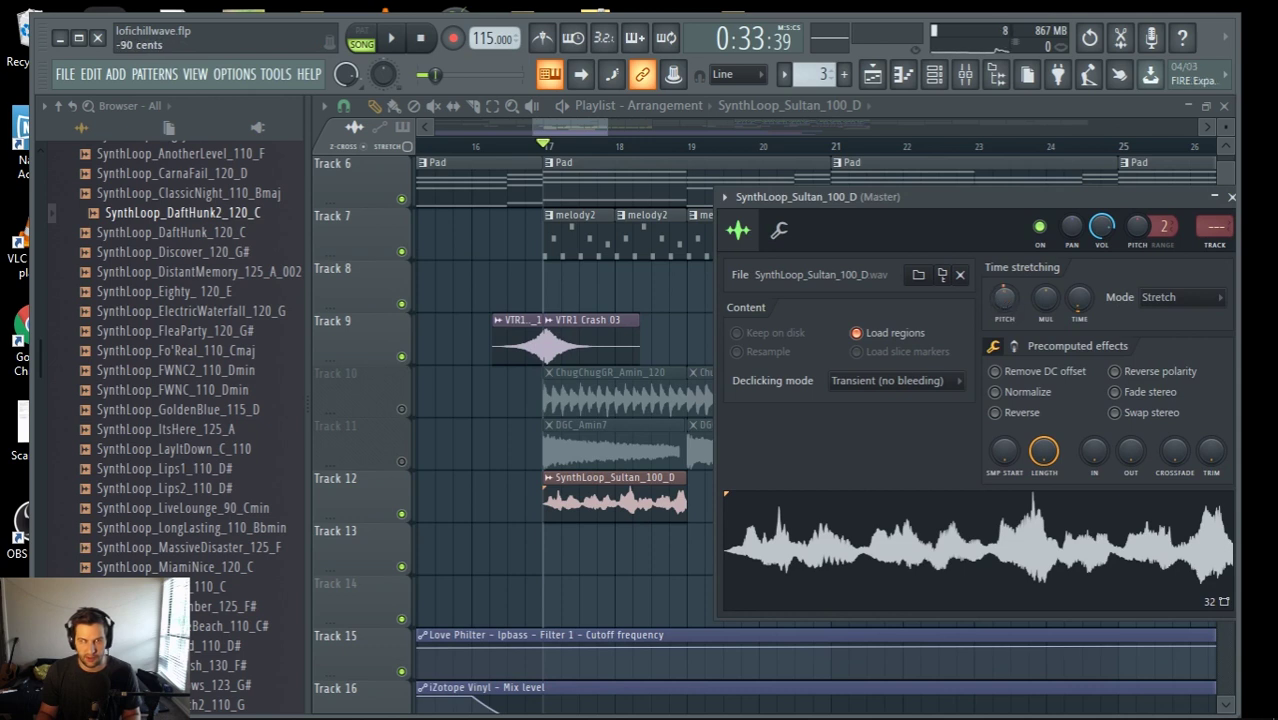
key(space)
key(space)
drag(1007, 298, 1003, 308)
key(space)
key(space)
key(space)
key(space)
key(space)
key(space)
key(space)
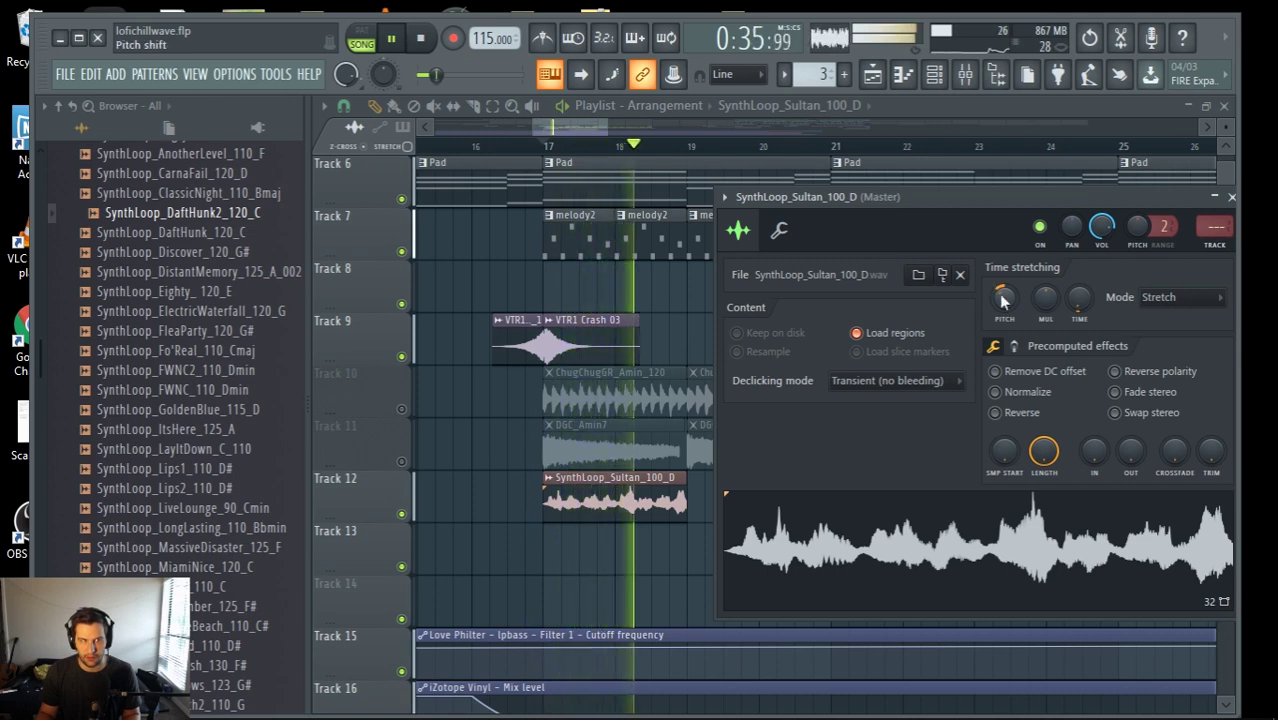
key(space)
key(space)
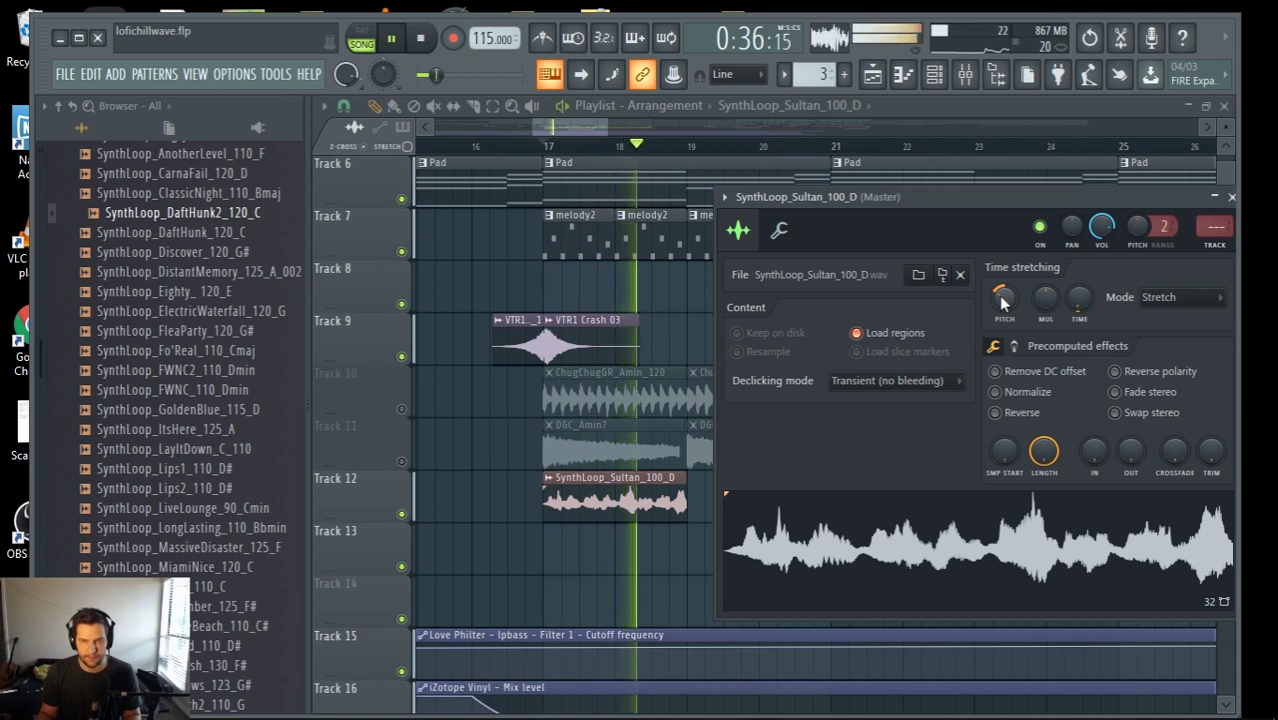
Try raising the Sultan loop's pitch shift and replay it from bar 17 to check the key
key(space)
key(space)
drag(1002, 312, 1002, 303)
key(space)
key(space)
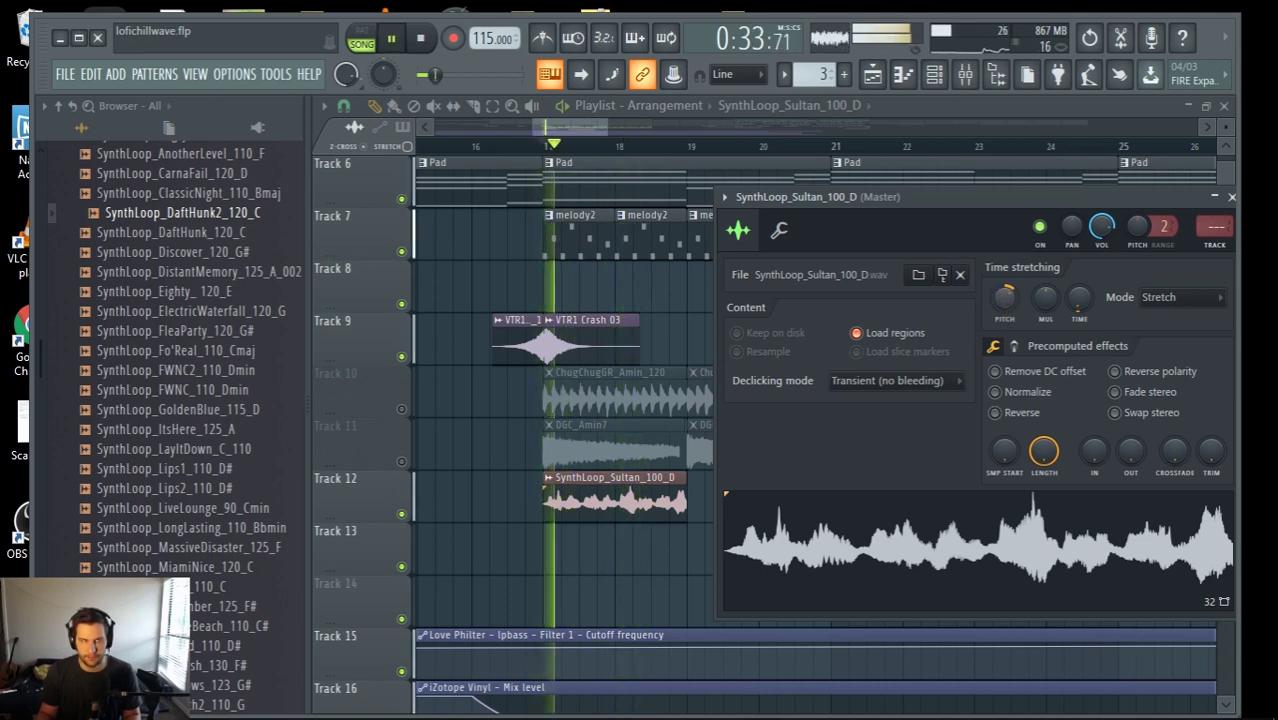
key(space)
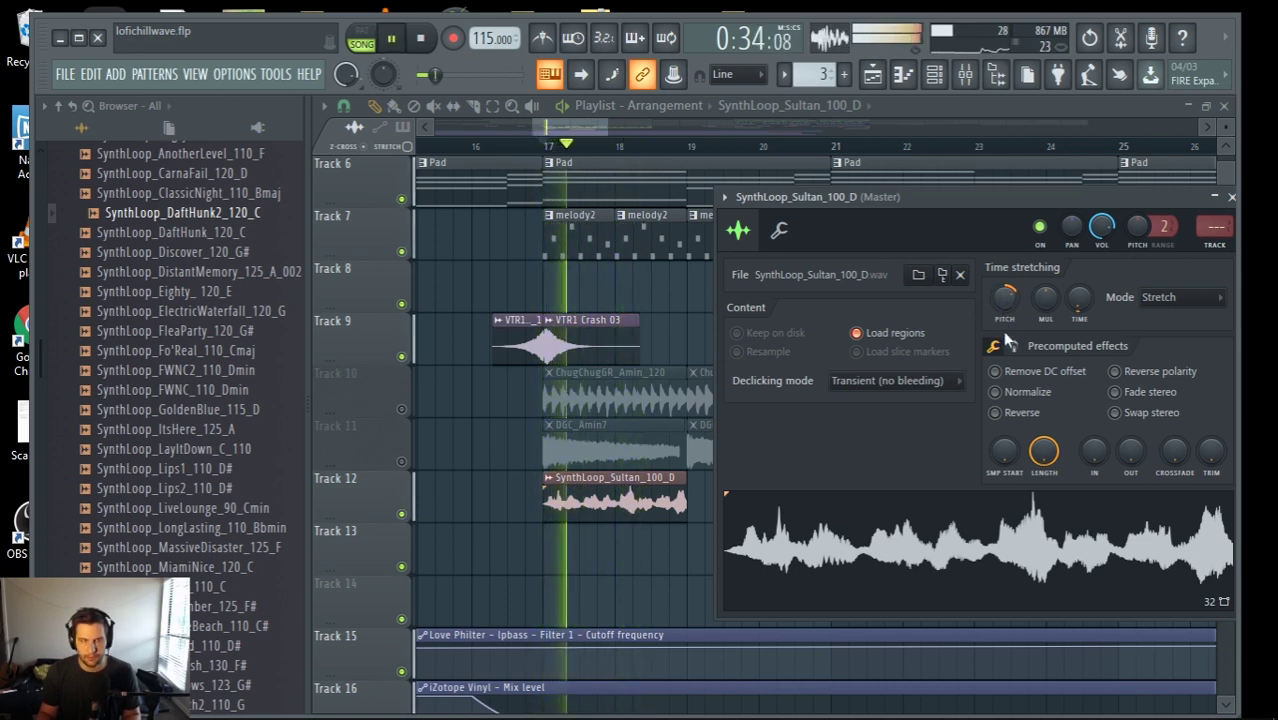
key(space)
key(space)
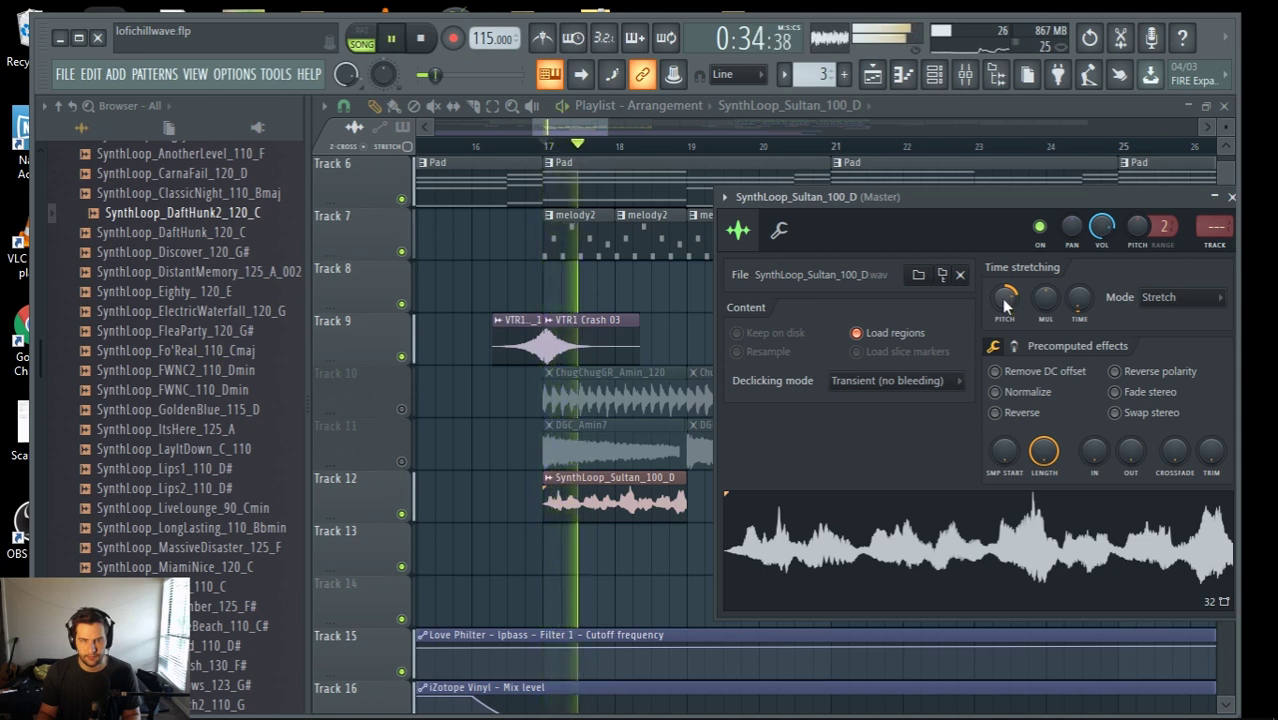
key(space)
key(space)
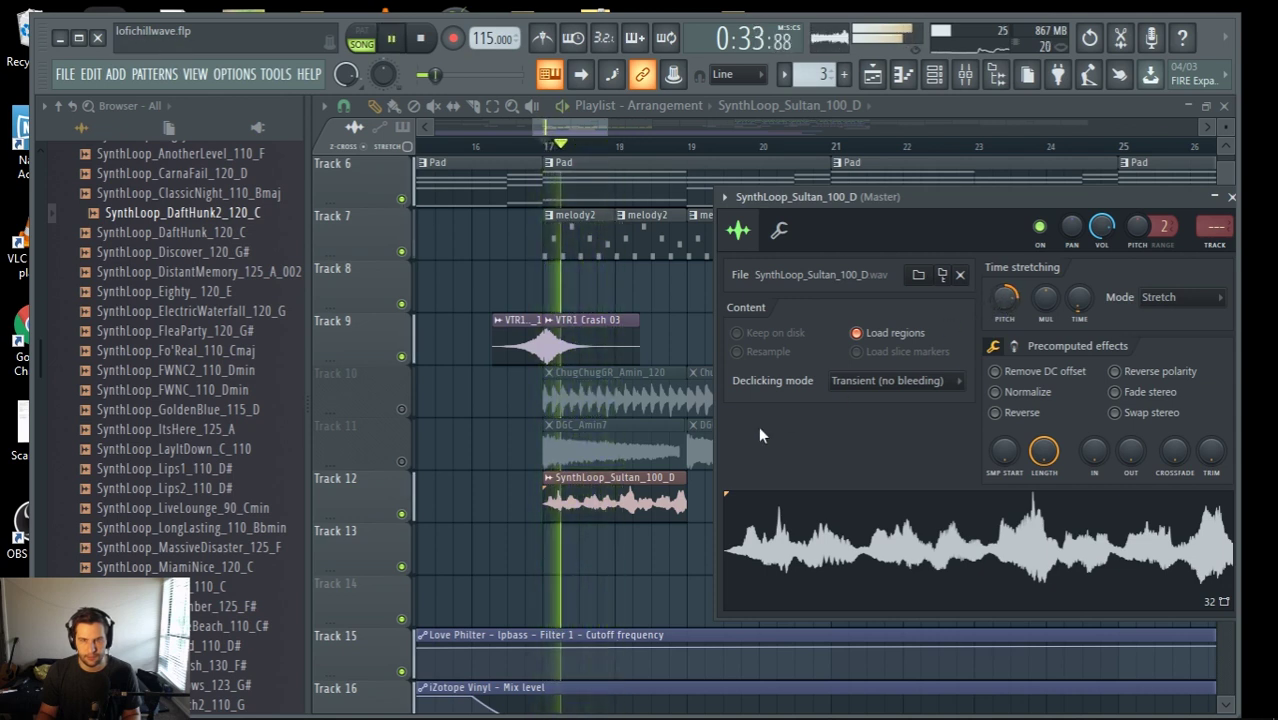
Try a Sultan loop pitch shift around +720 cents, comparing fine adjustments against the arrangement
key(space)
key(space)
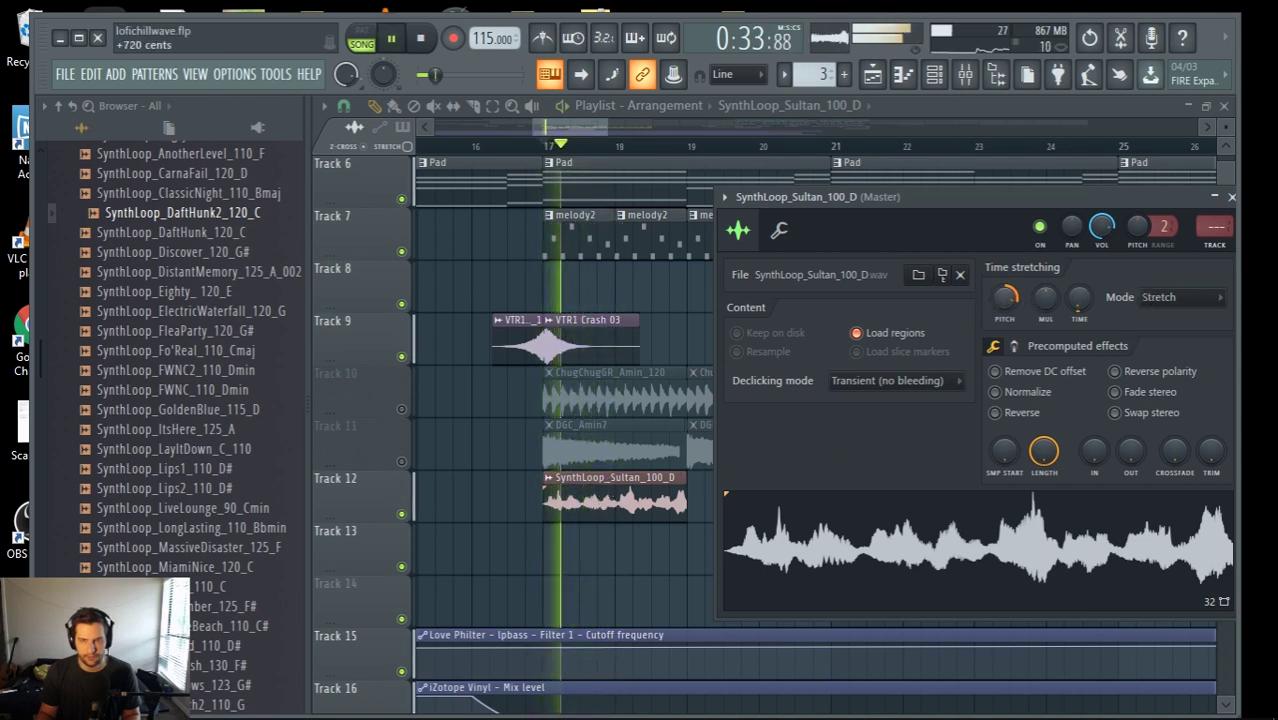
key(space)
key(space)
key(space)
drag(1012, 302, 1010, 299)
key(space)
key(space)
key(space)
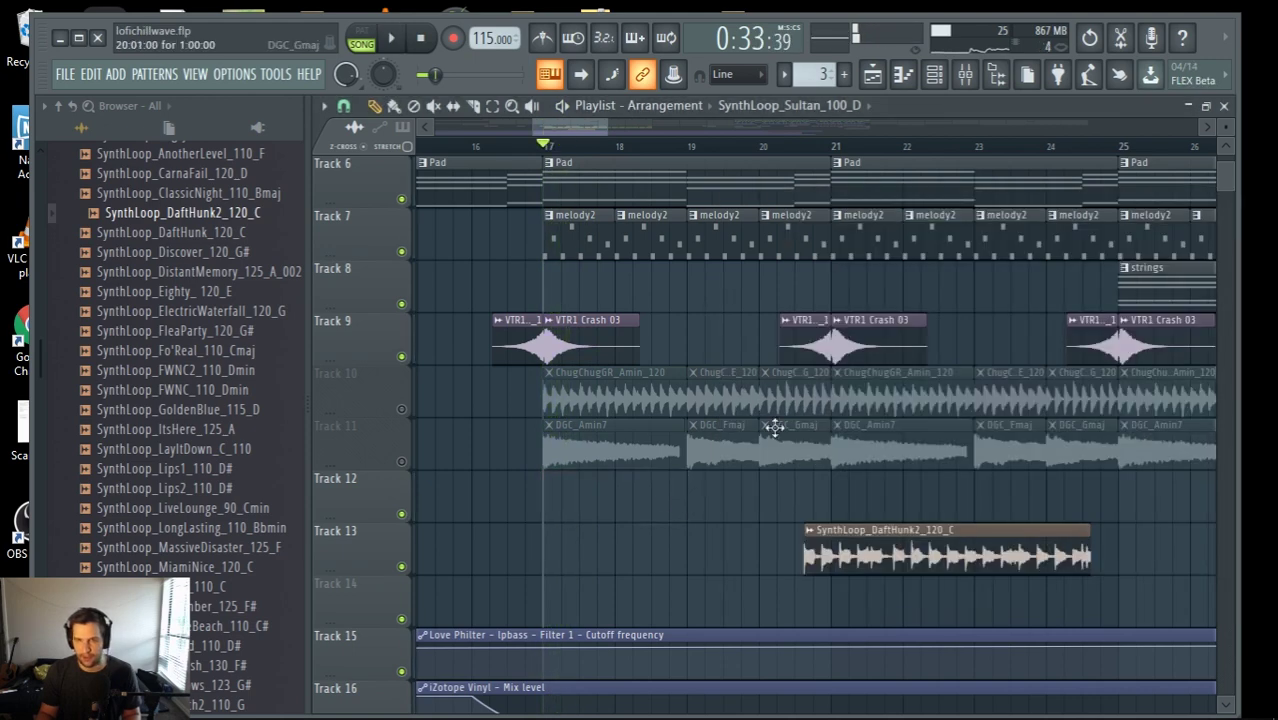
Place the DaftHunk2 loop on Track 12 at bar 17 and open its sample settings while the arrangement plays
drag(849, 545, 587, 492)
key(space)
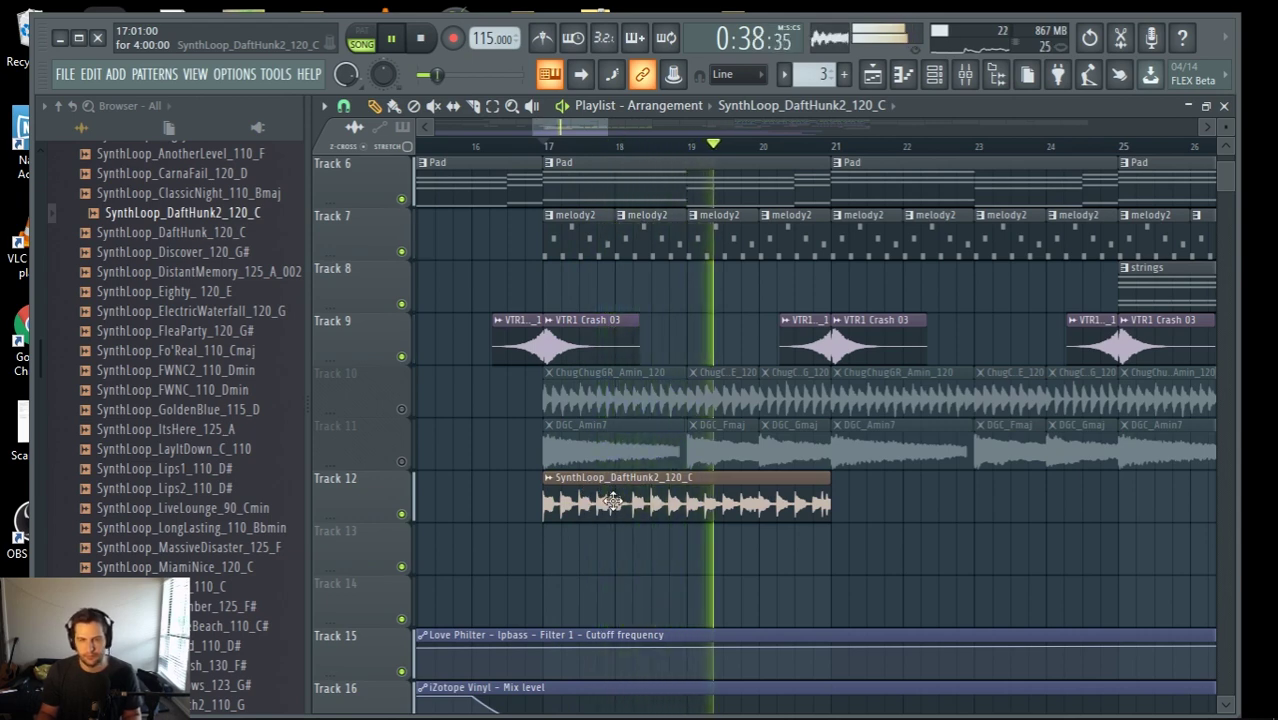
double_click(612, 502)
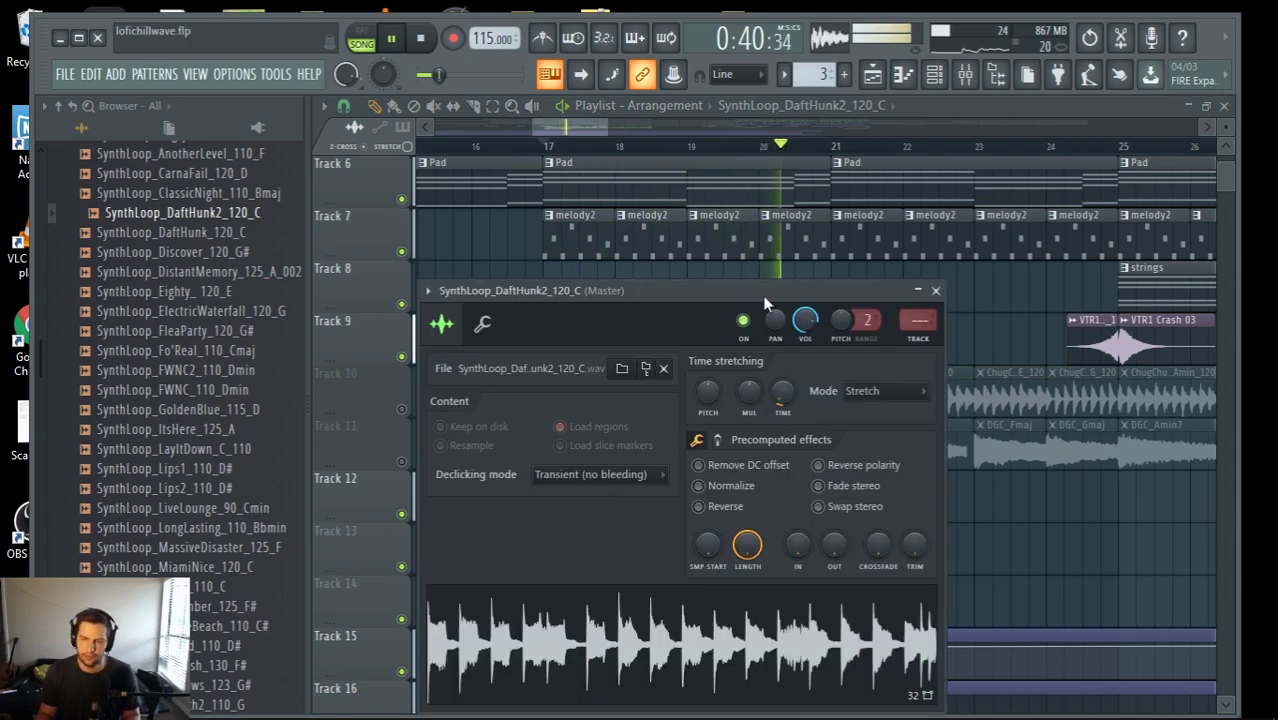
drag(729, 295, 1111, 261)
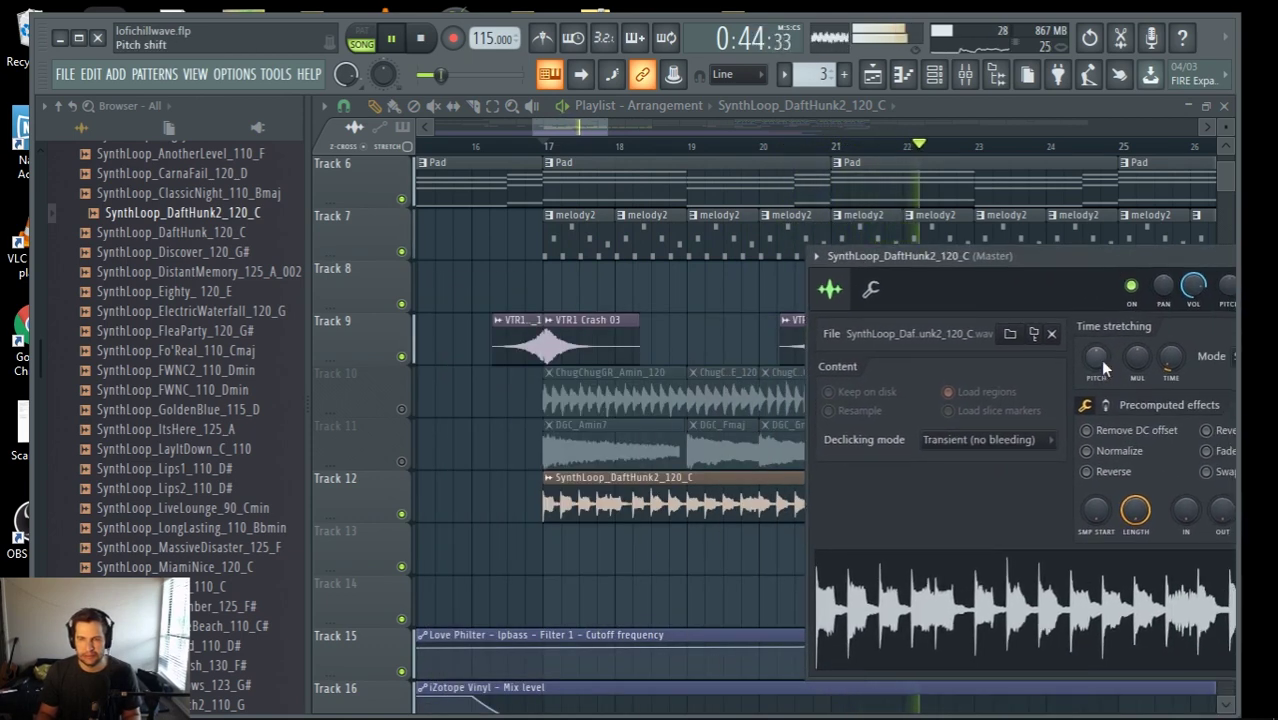
Lower the DaftHunk2 loop's time-stretching pitch to -200 cents, trying -100 cents first and replaying from bar 17 for comparison
key(space)
key(space)
key(space)
drag(1095, 361, 1095, 370)
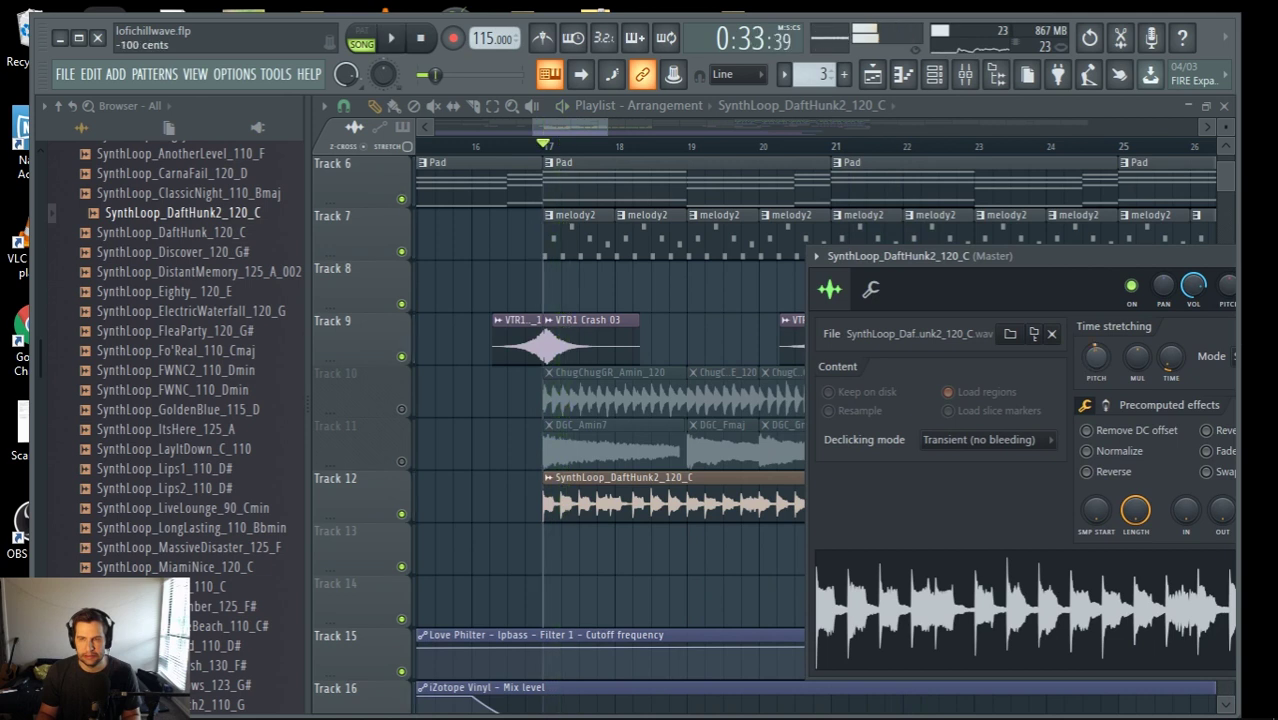
key(space)
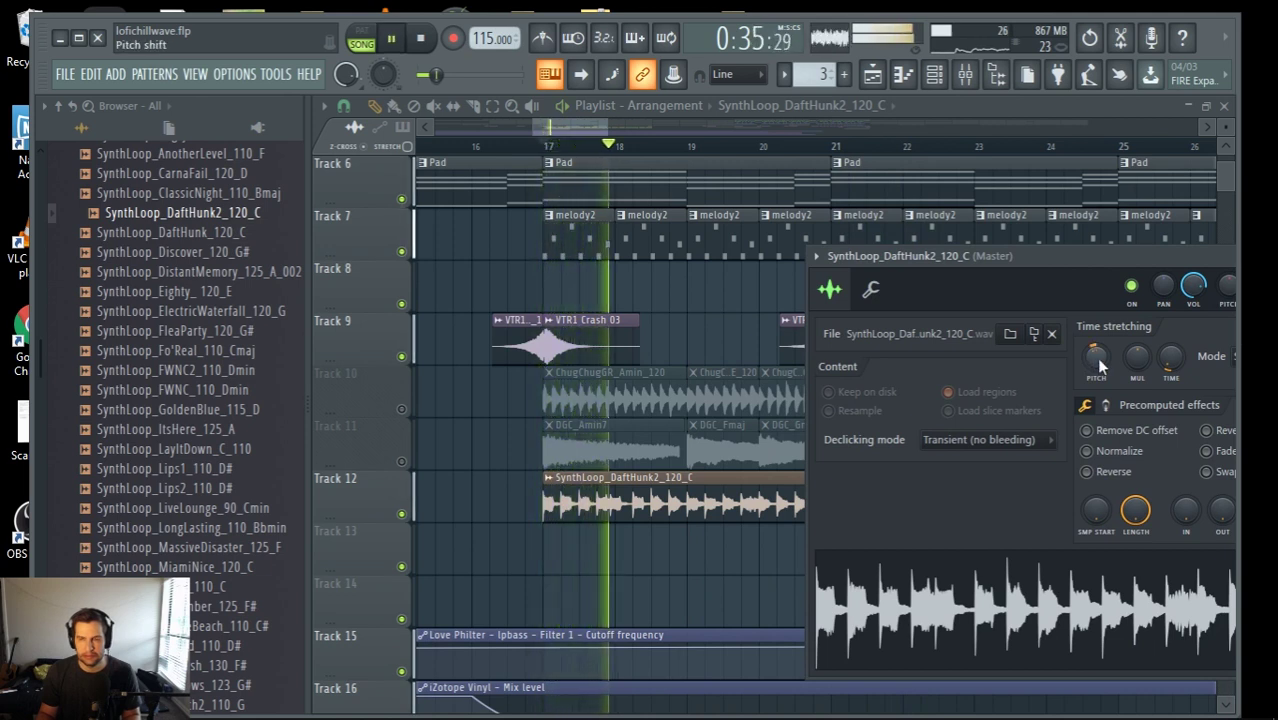
drag(1099, 366, 1099, 395)
key(space)
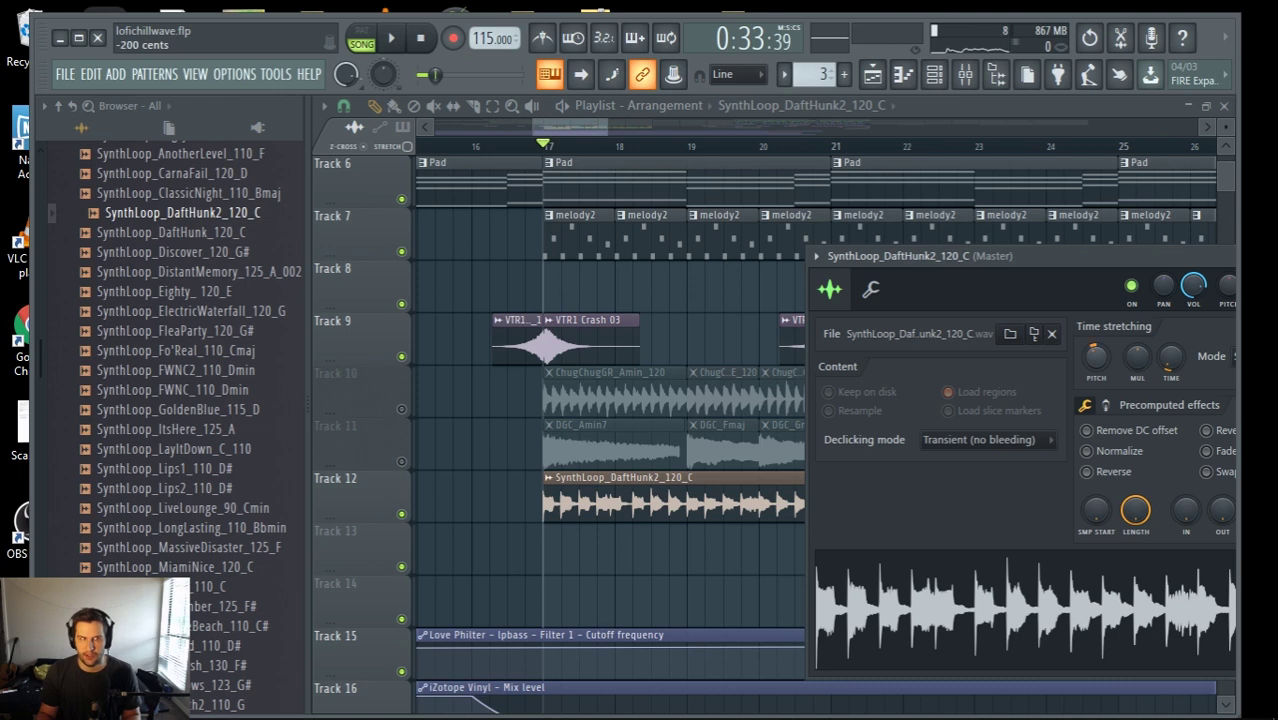
key(space)
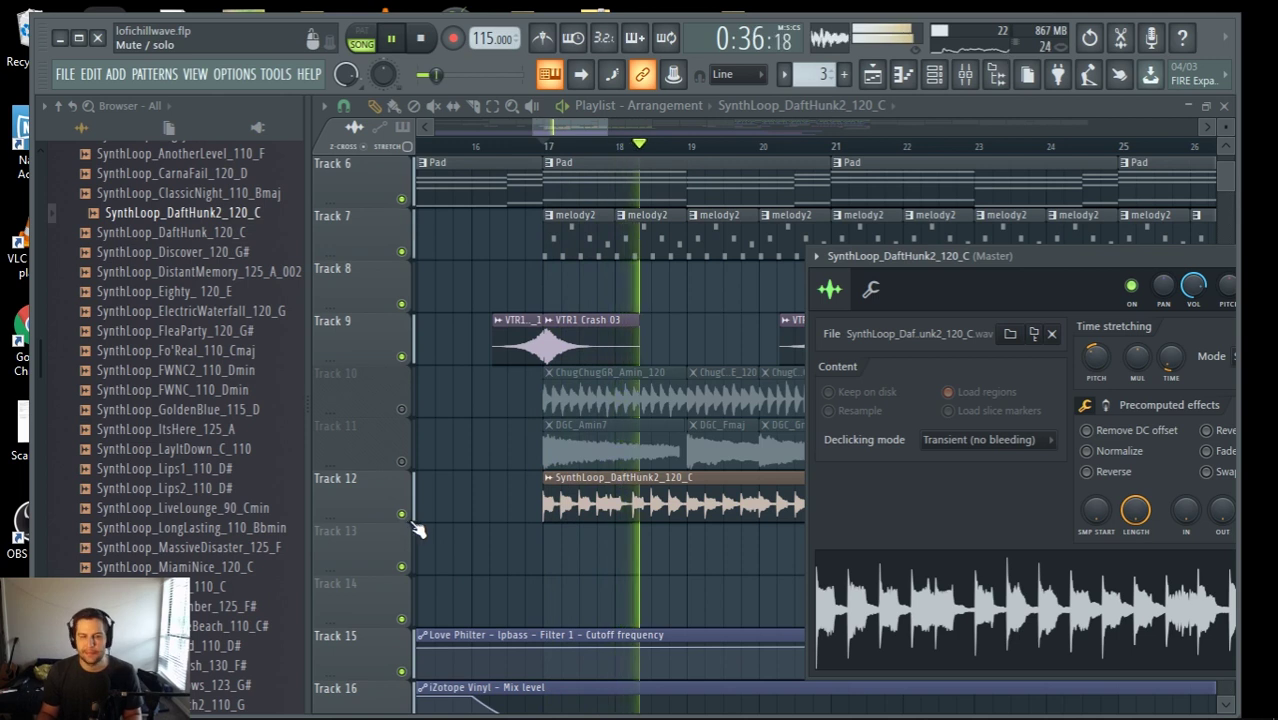
click(710, 494)
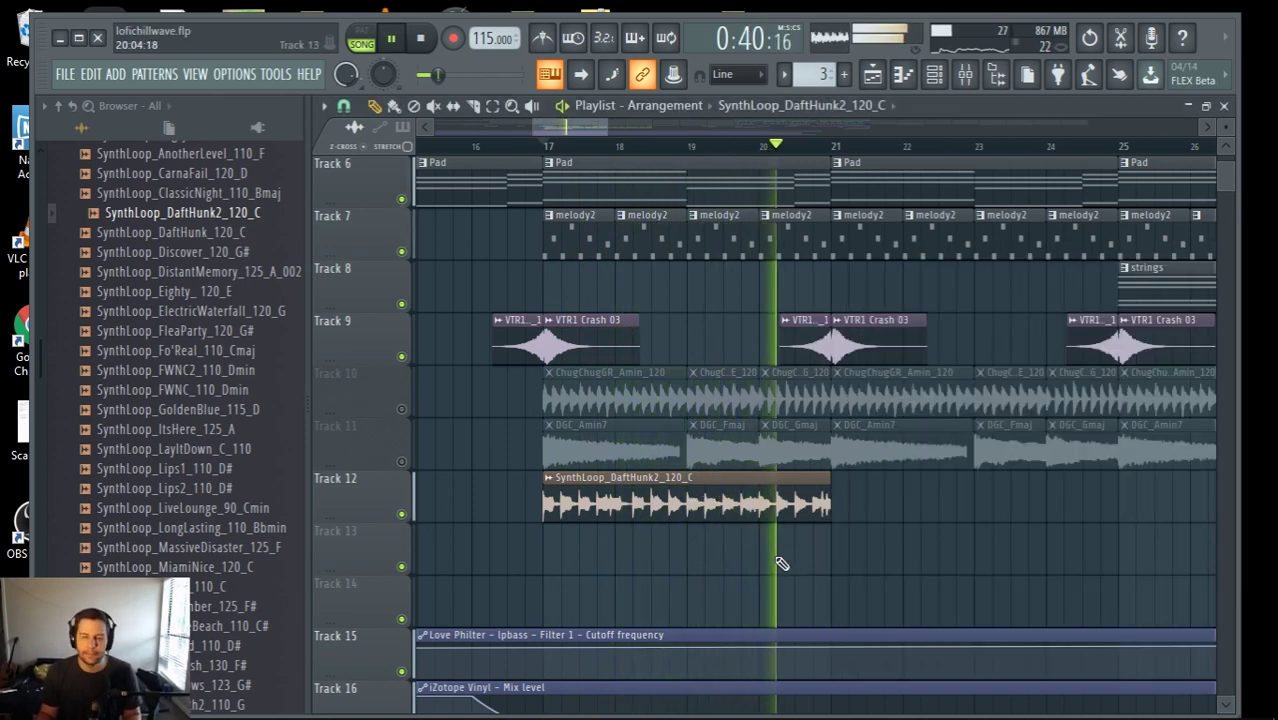
key(space)
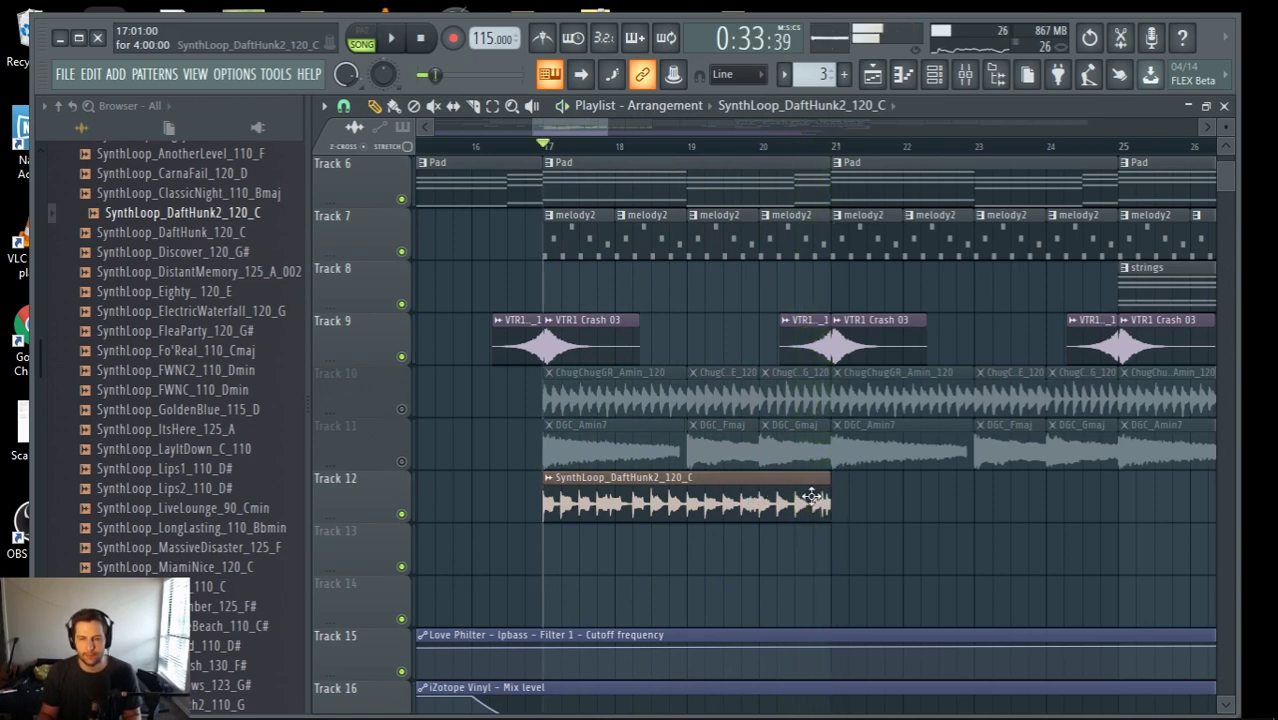
Slice the DaftHunk2 clip on Track 12 halfway through bar 20 and replay the final beat before bar 21
scroll(826, 516, up, 2)
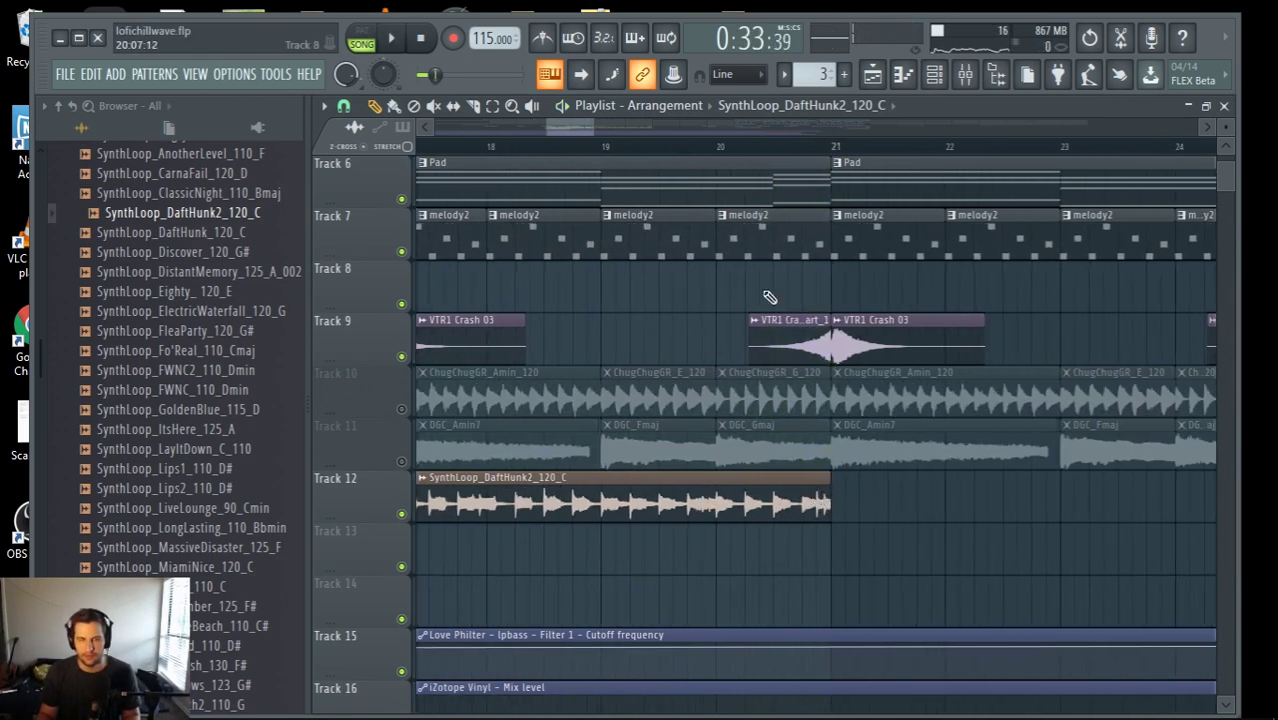
scroll(680, 359, down, 2)
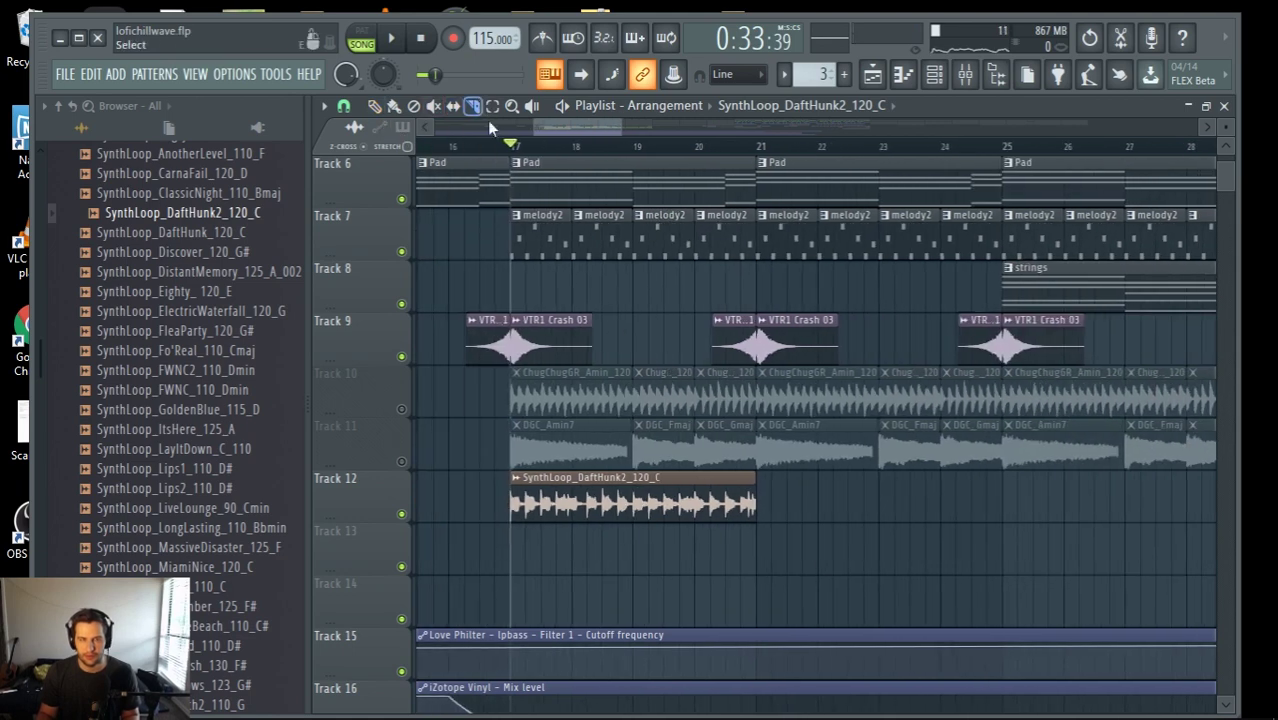
scroll(760, 200, up, 2)
click(691, 146)
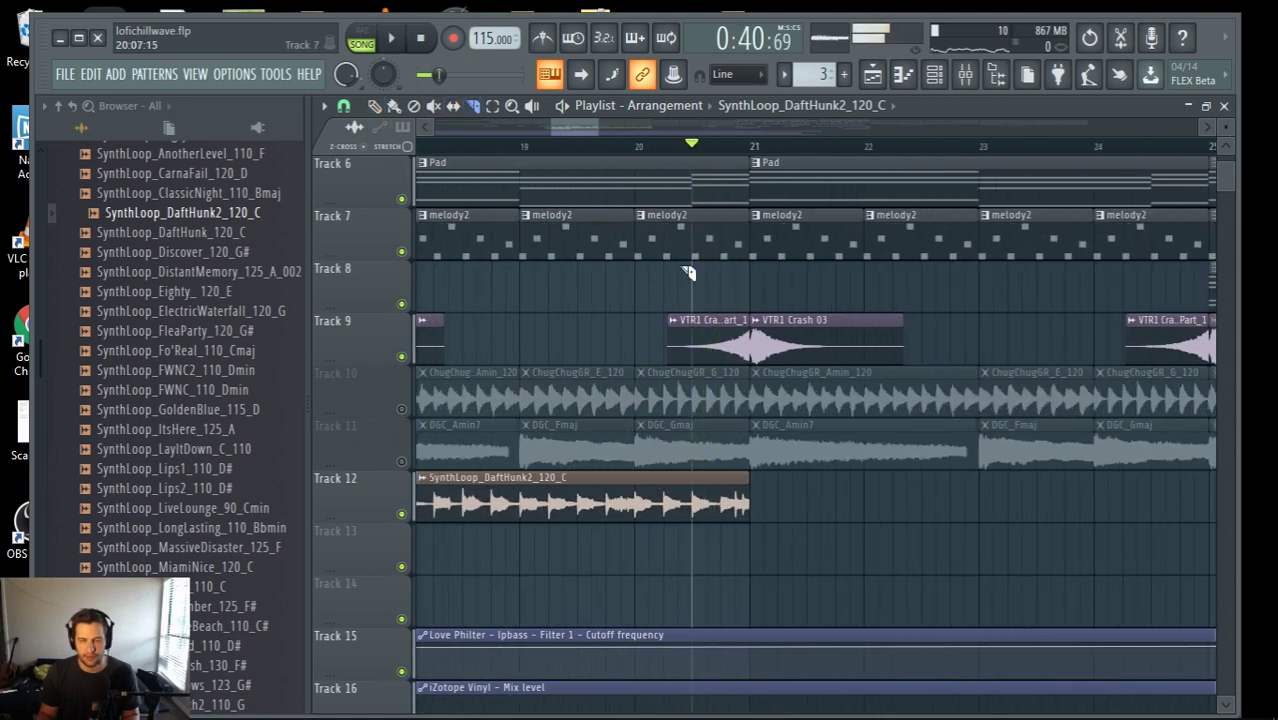
scroll(688, 272, up, 2)
click(632, 146)
key(space)
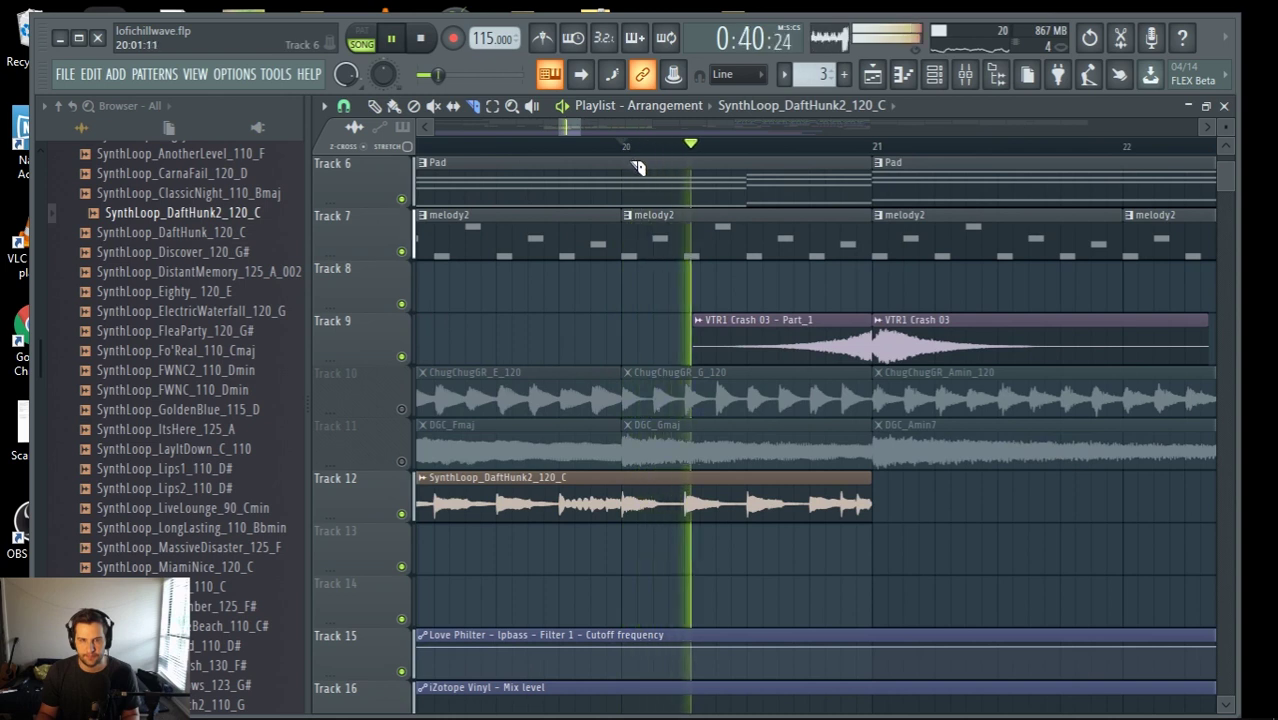
key(space)
scroll(752, 488, up, 3)
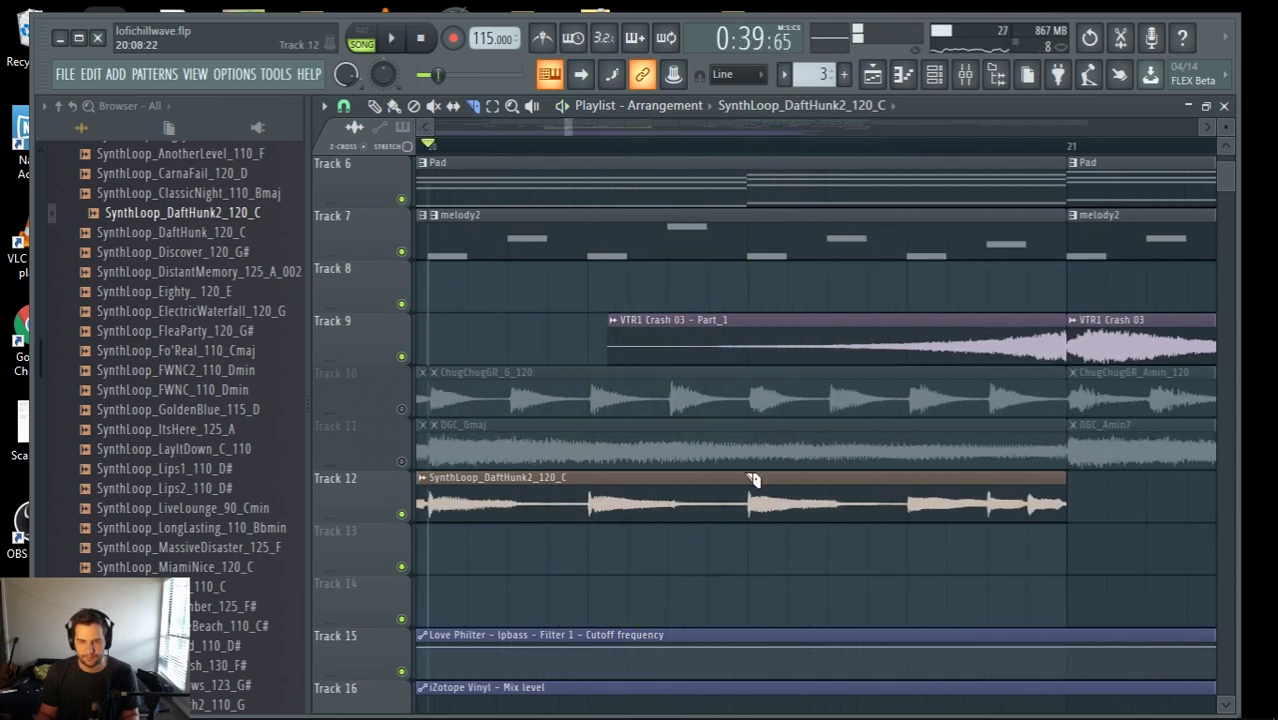
drag(755, 555, 752, 552)
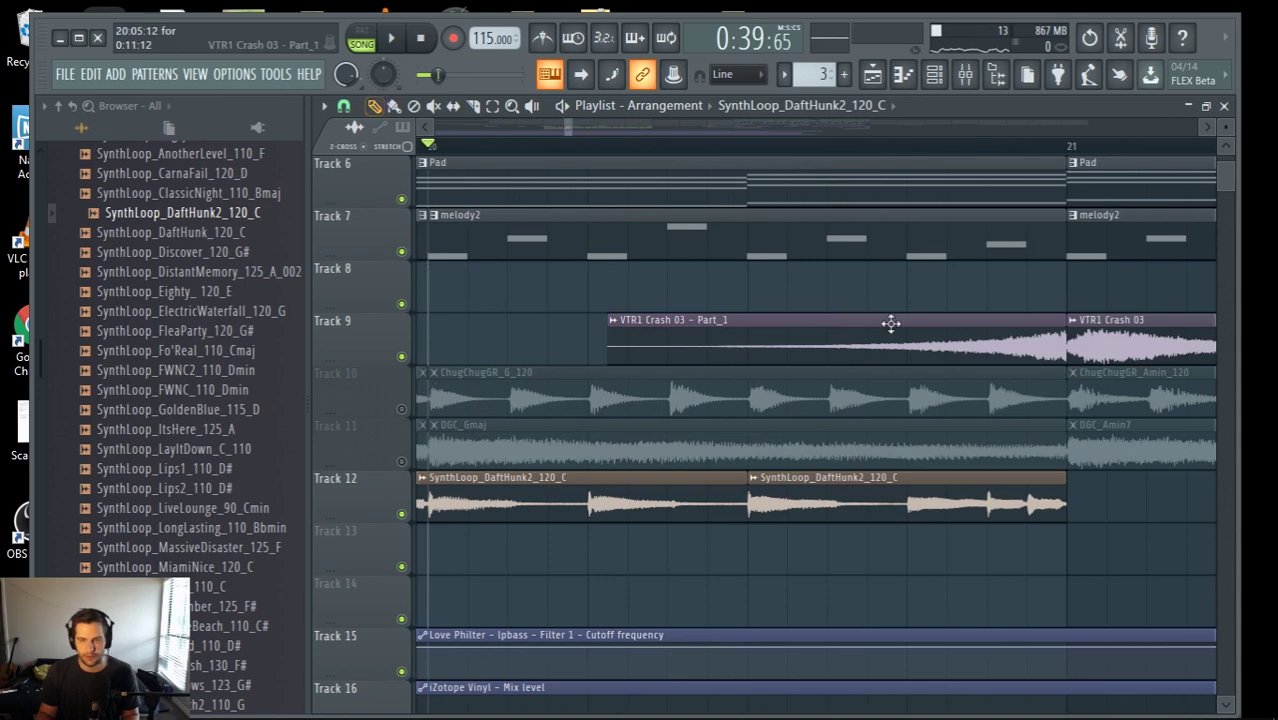
click(906, 147)
key(space)
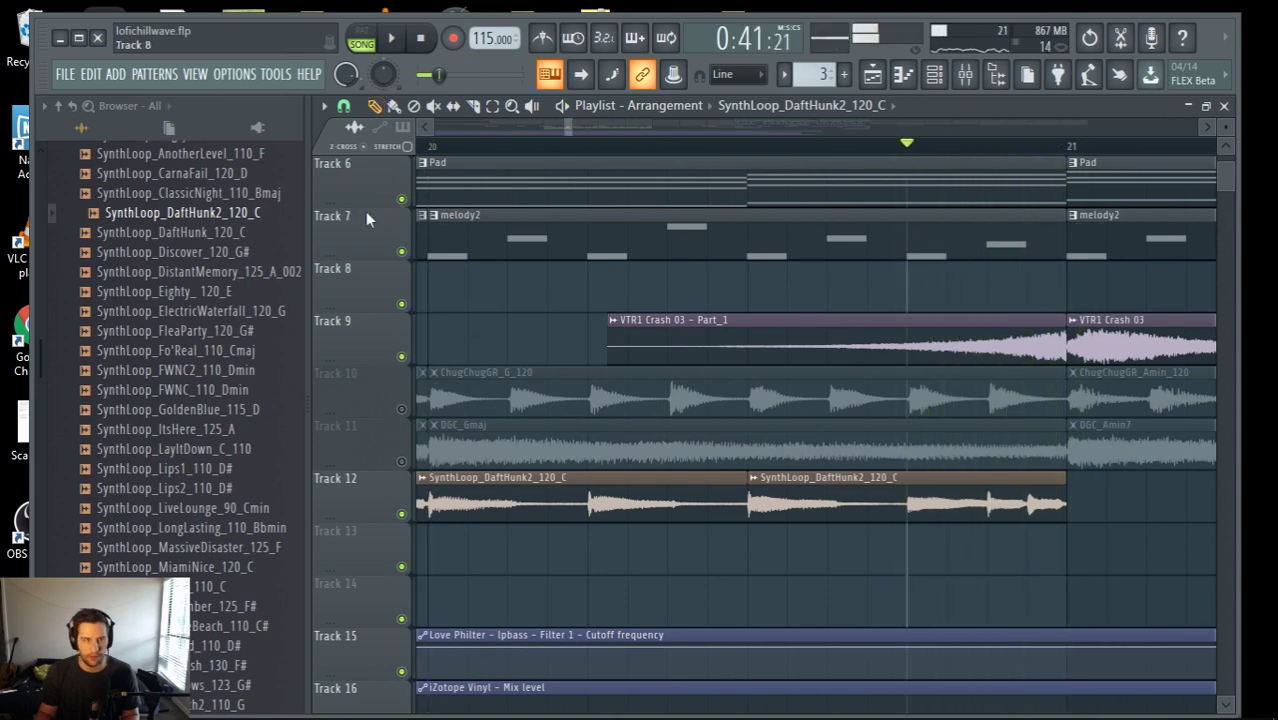
double_click(817, 495)
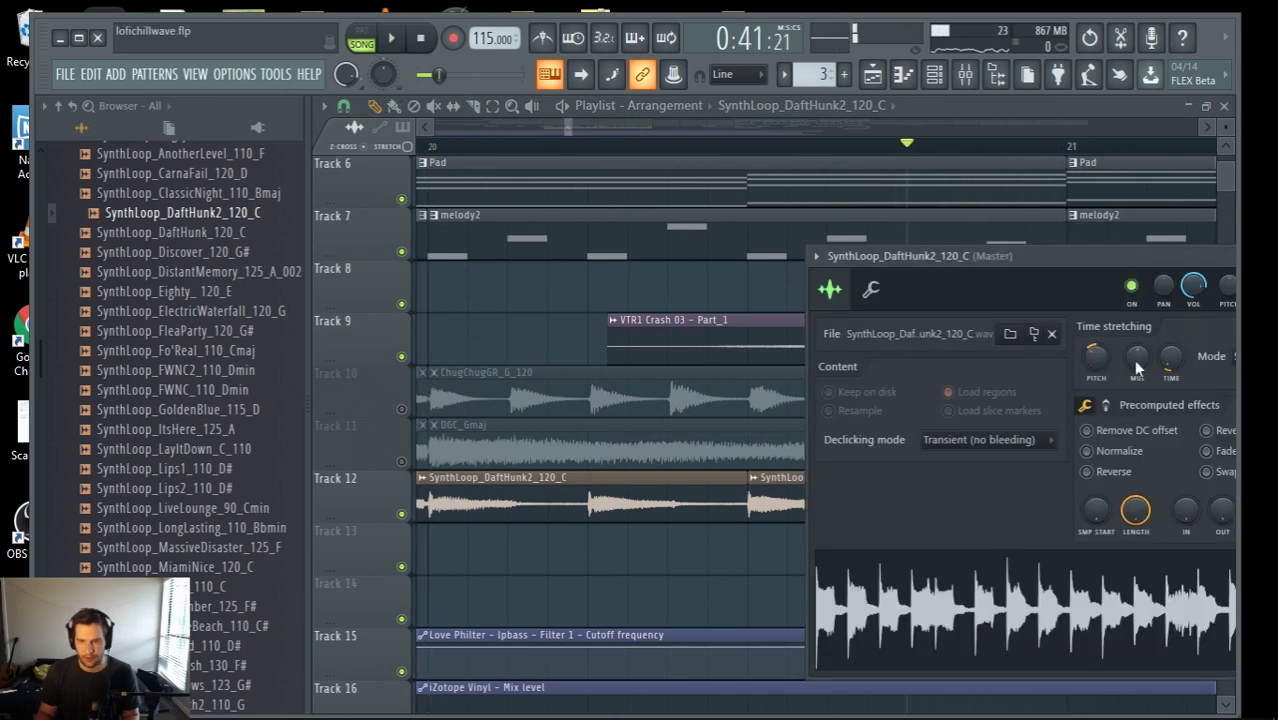
right_click(756, 490)
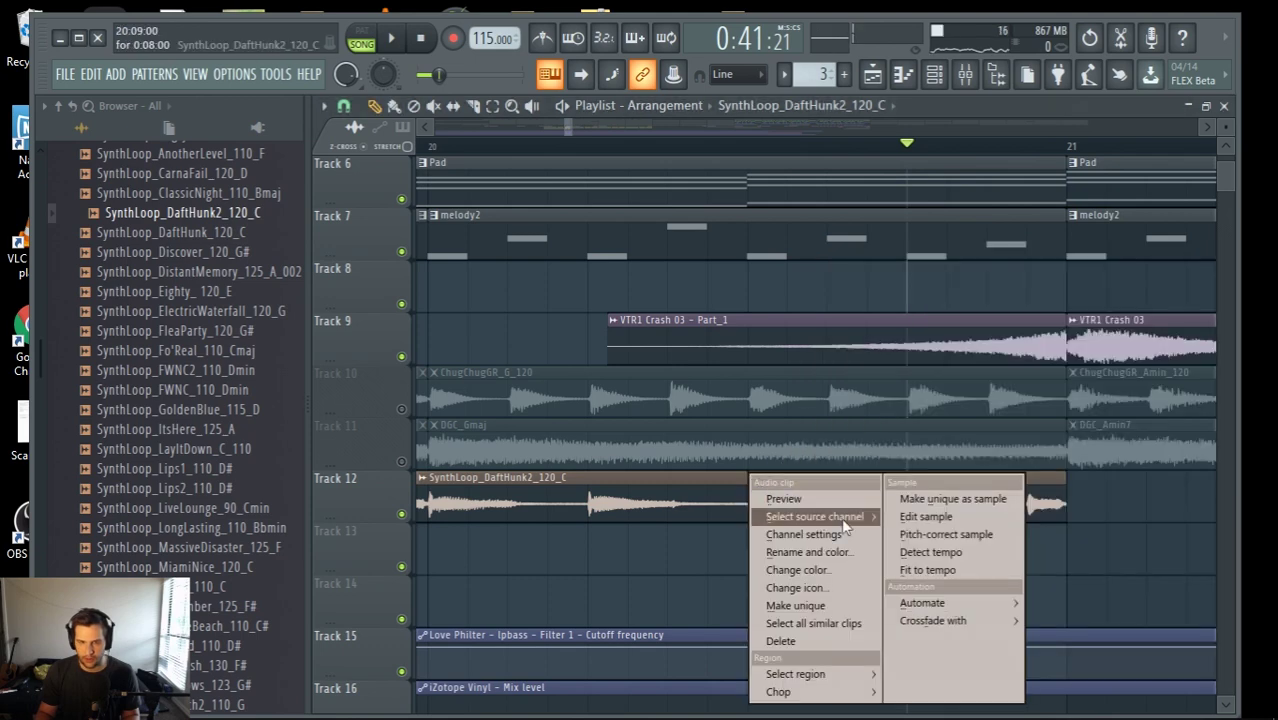
click(921, 503)
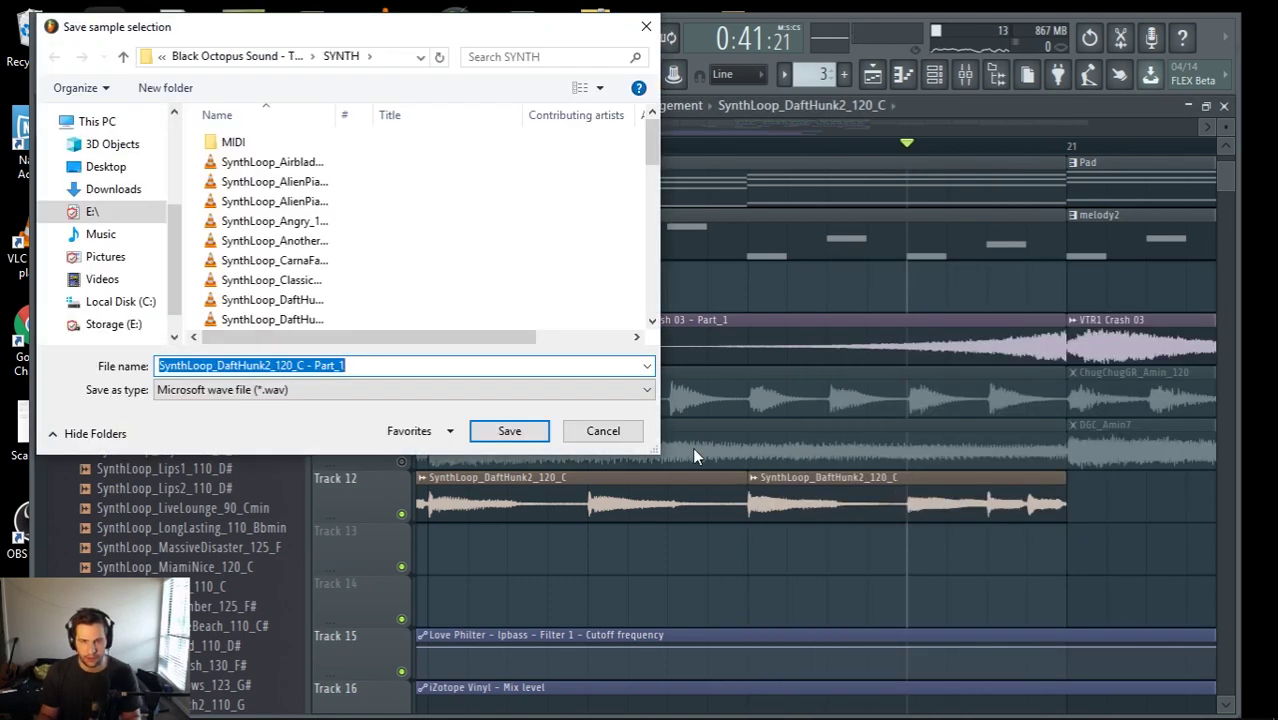
click(602, 432)
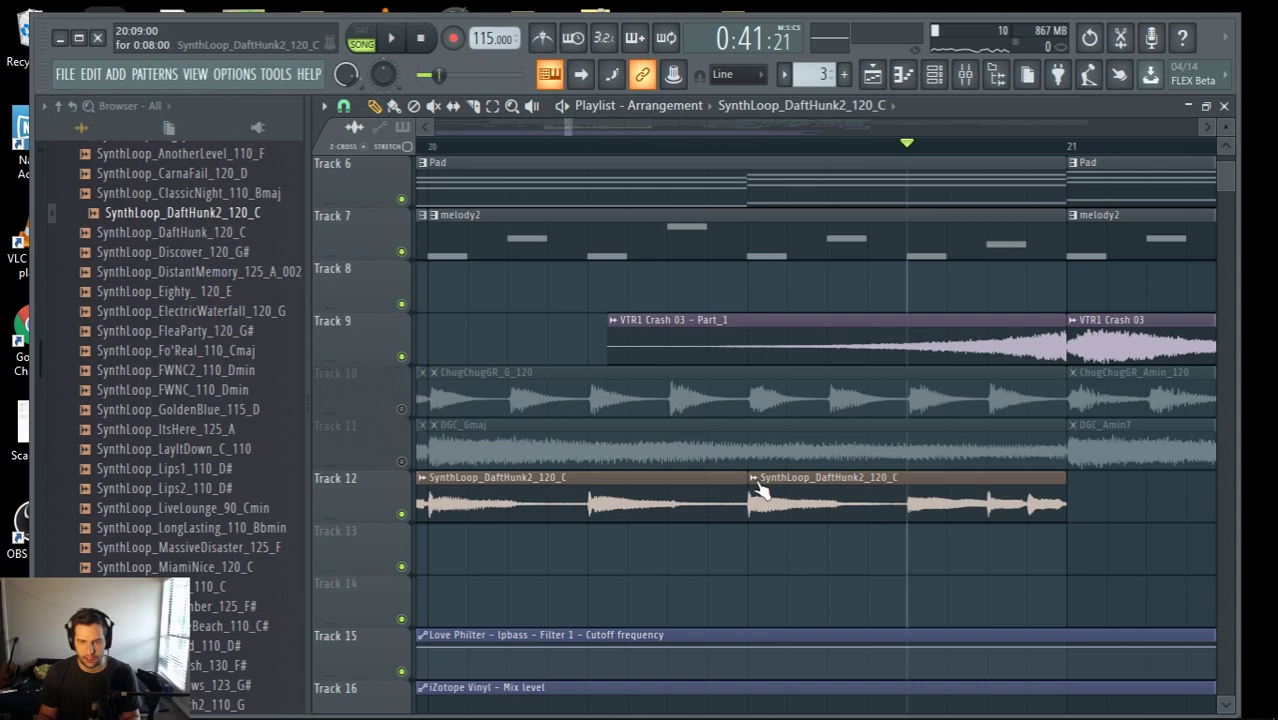
Make the second DaftHunk2 piece on Track 12 unique and open its own sample settings
right_click(760, 490)
click(800, 605)
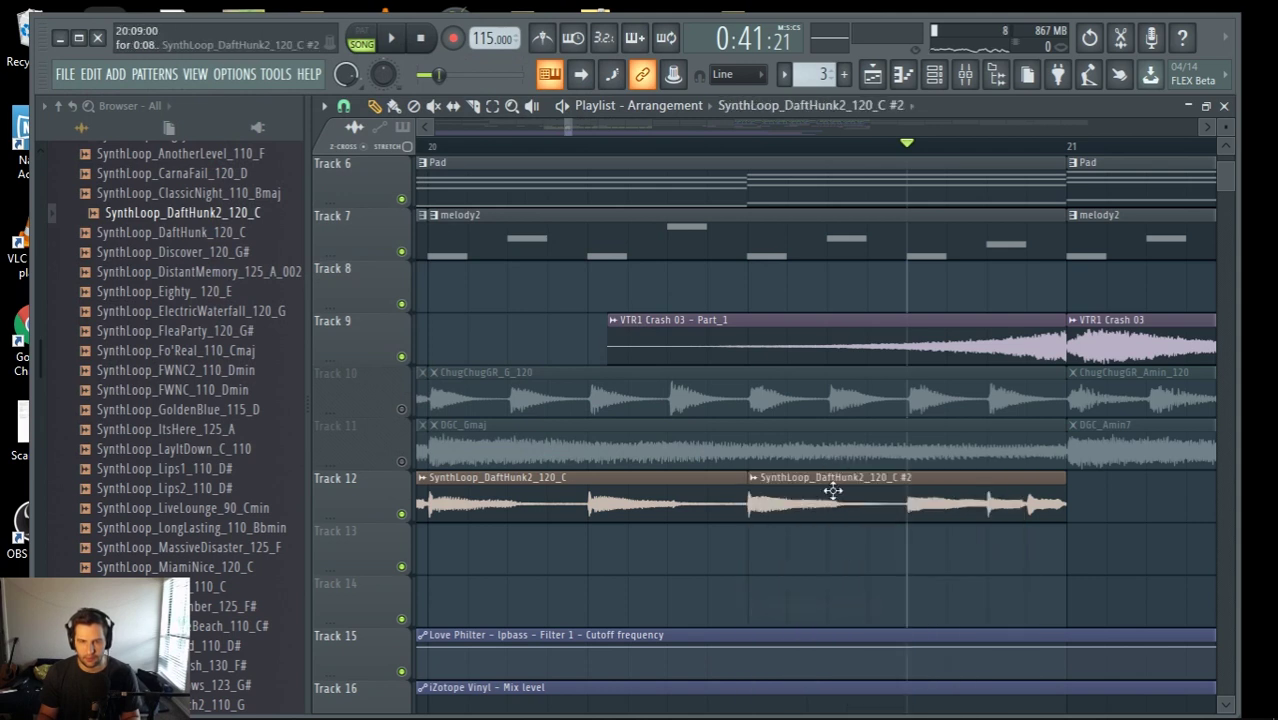
double_click(835, 491)
Audition small pitch changes on the DaftHunk2 #2 clip, and reset its time-stretching pitch to the default
drag(722, 426, 722, 430)
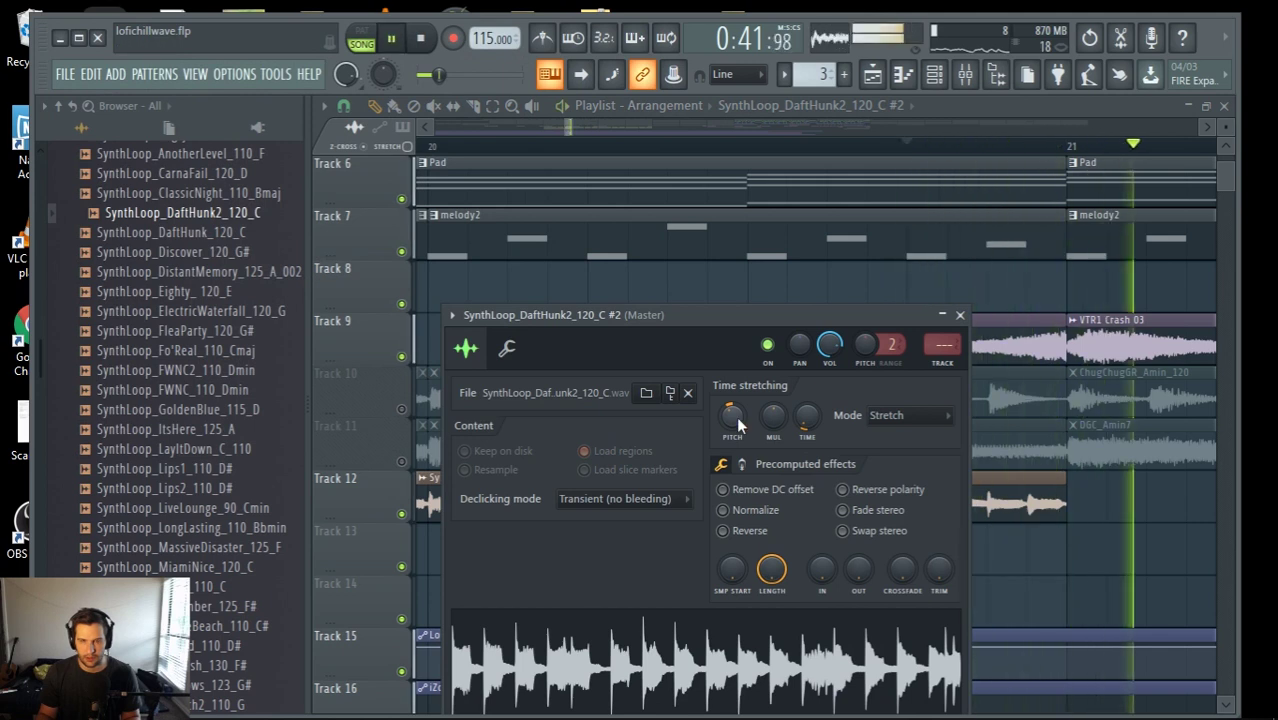
key(space)
key(space)
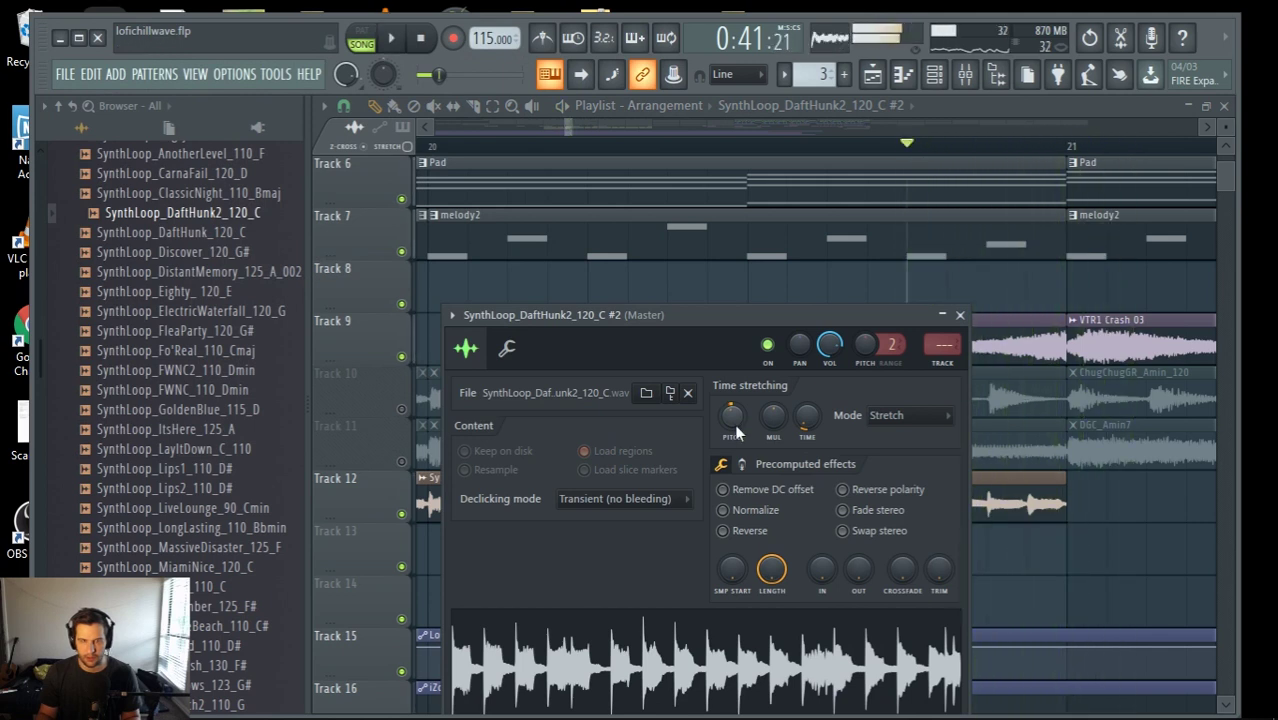
key(space)
key(space)
key(space)
key(space)
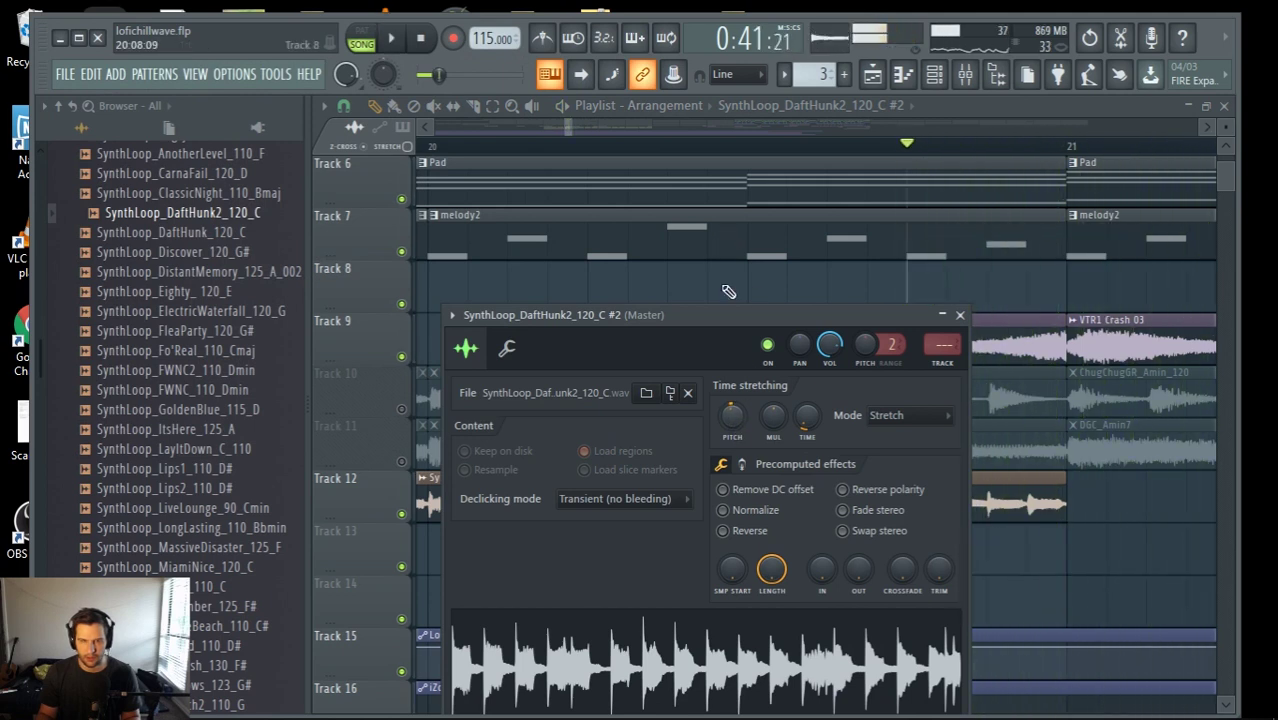
alt+click(729, 412)
key(space)
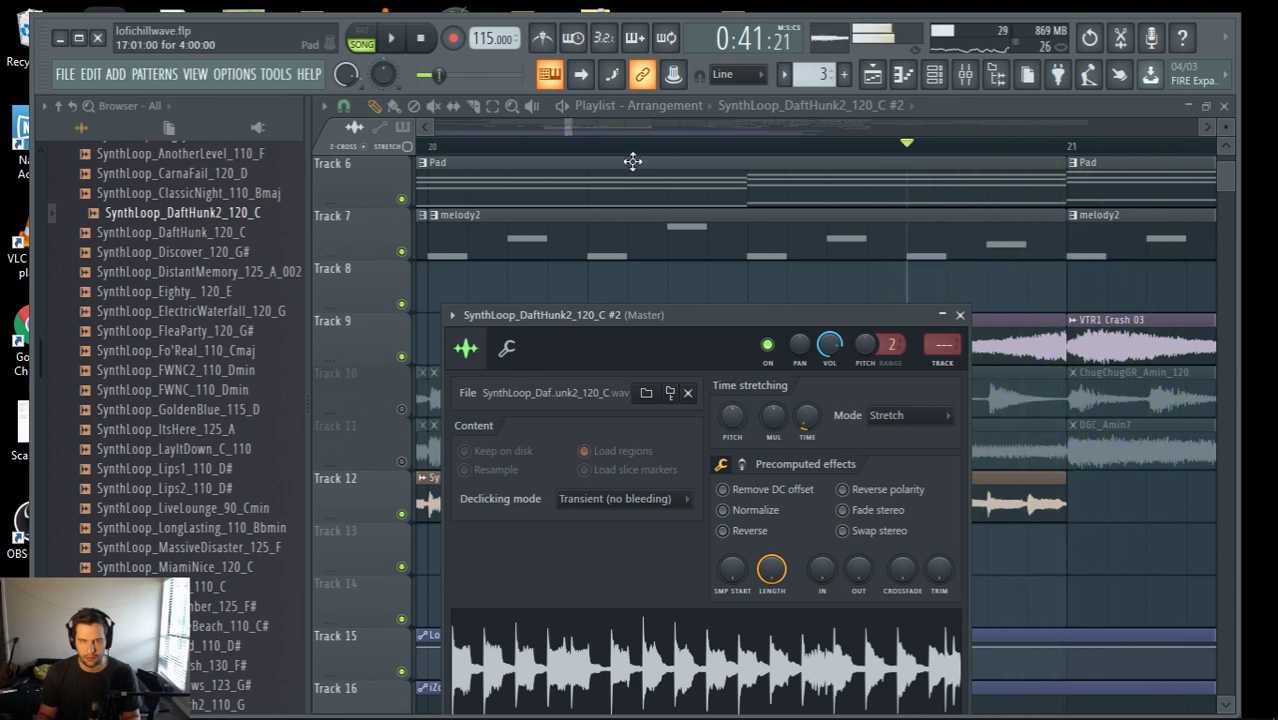
key(space)
click(578, 163)
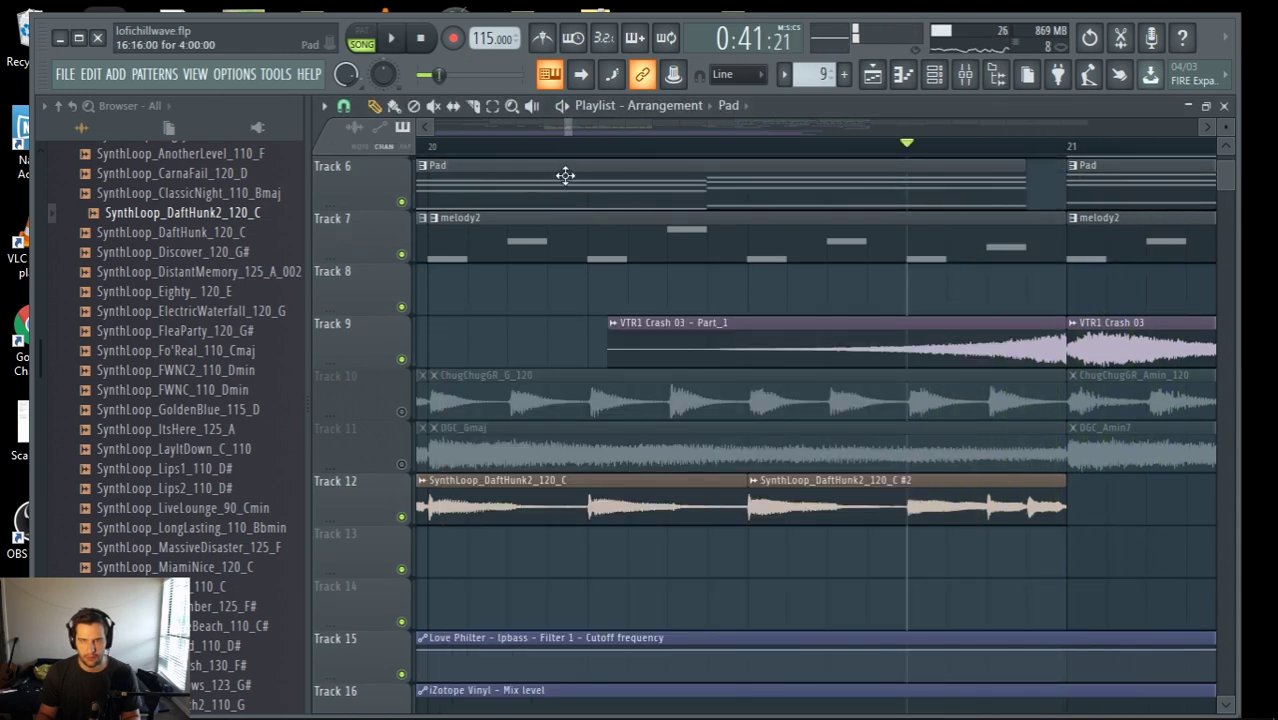
drag(565, 176, 588, 185)
Replay the passage from bar 20 into bar 21 several times to judge how the repitched DaftHunk2 #2 piece fits
click(540, 147)
key(space)
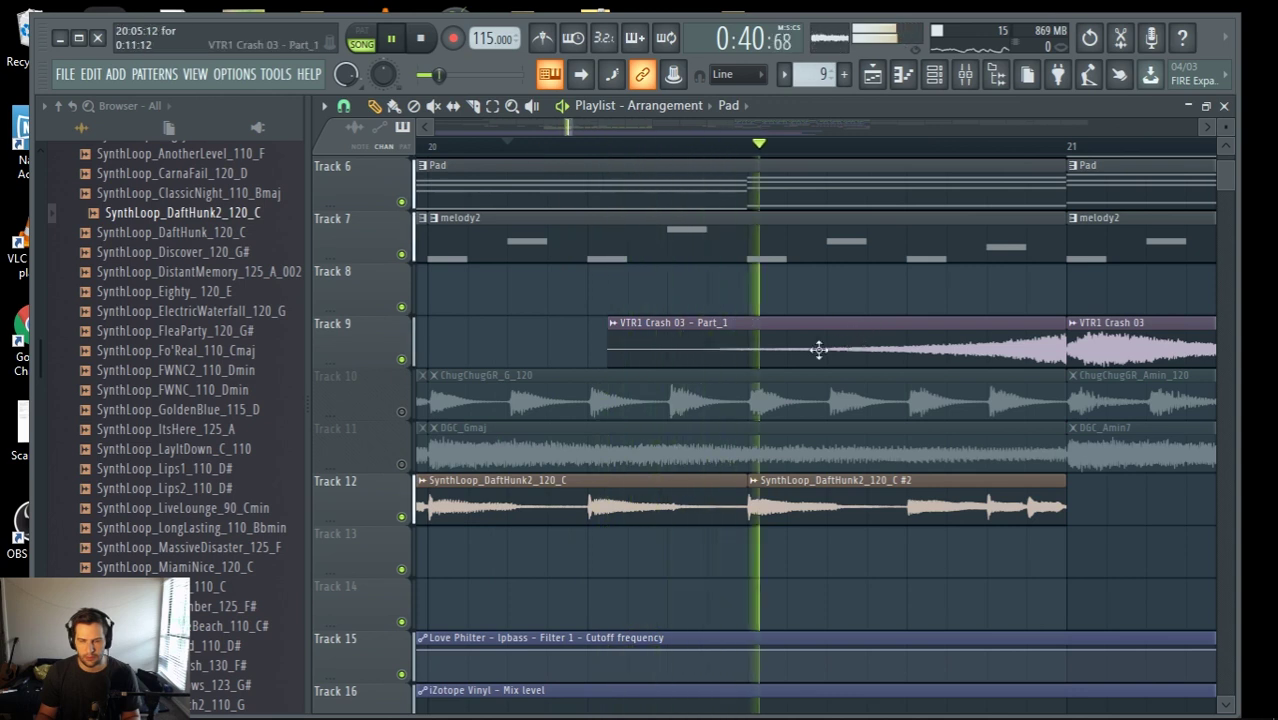
key(space)
key(space)
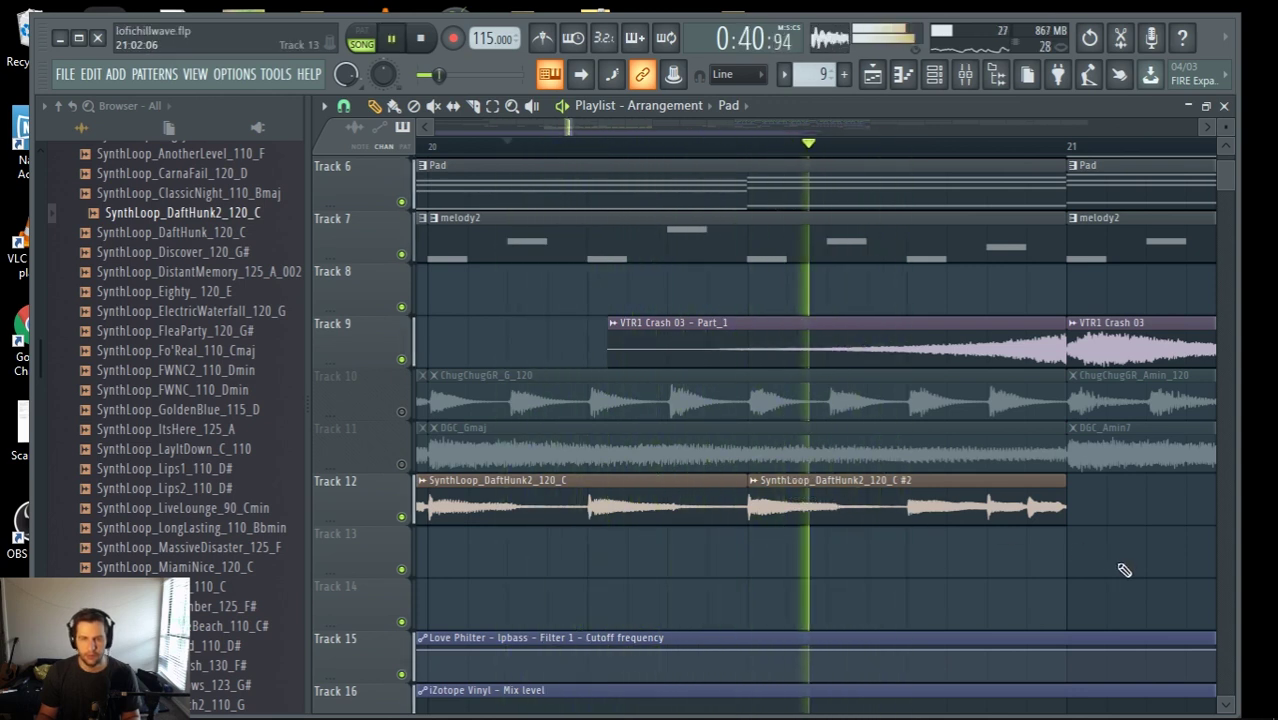
key(space)
key(space)
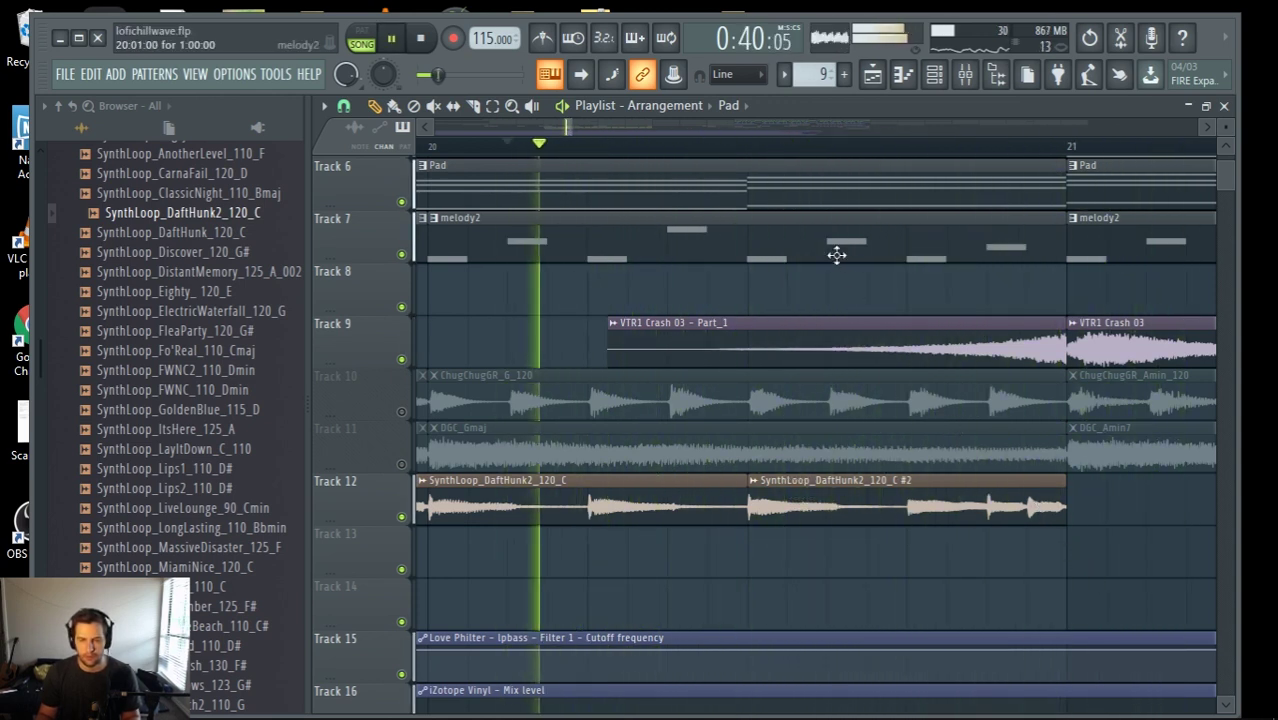
scroll(954, 460, down, 3)
scroll(1088, 535, up, 2)
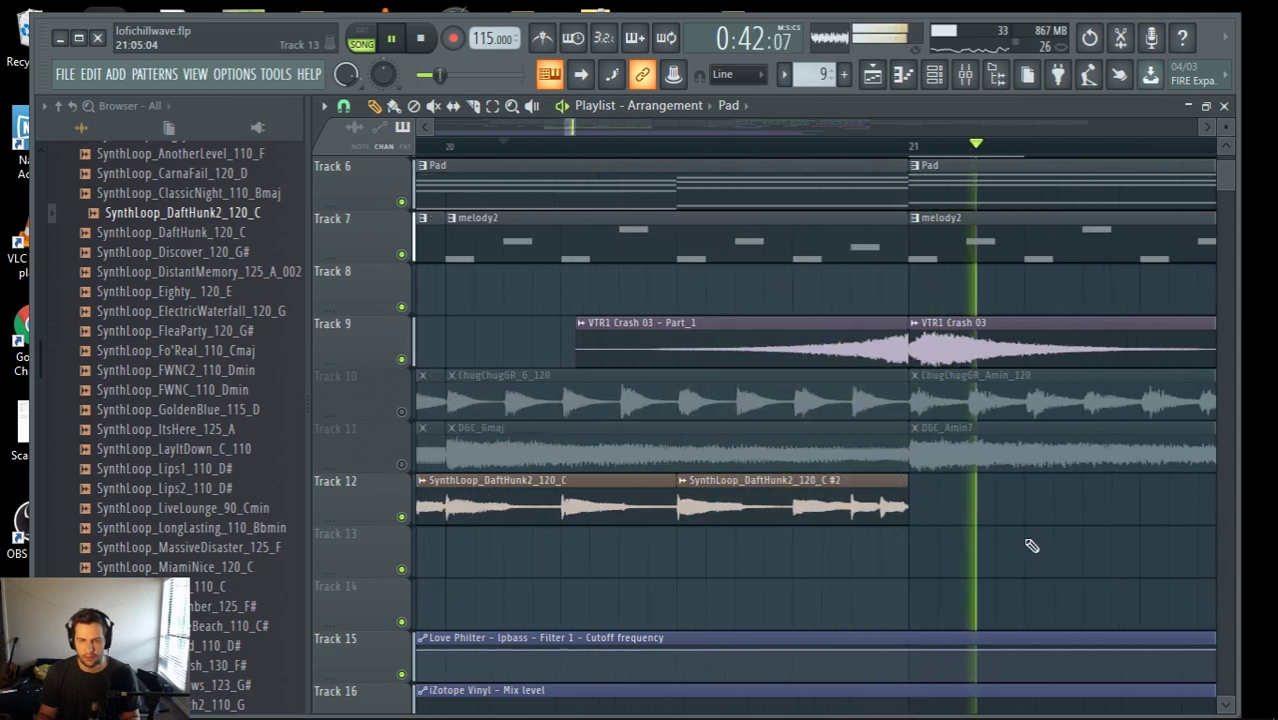
key(space)
key(space)
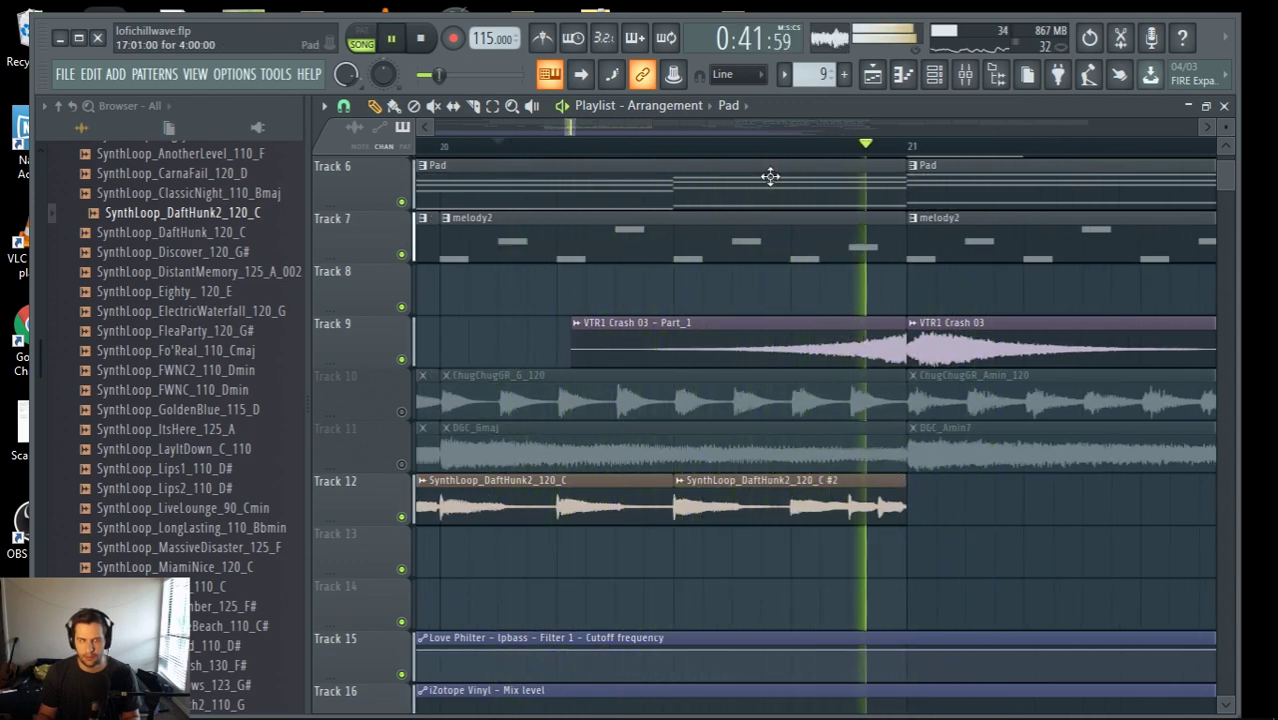
key(space)
Move the original DaftHunk2 clip down to Track 13 and extend its end to bar 21 for a length of 4:00:00
scroll(876, 194, up, 2)
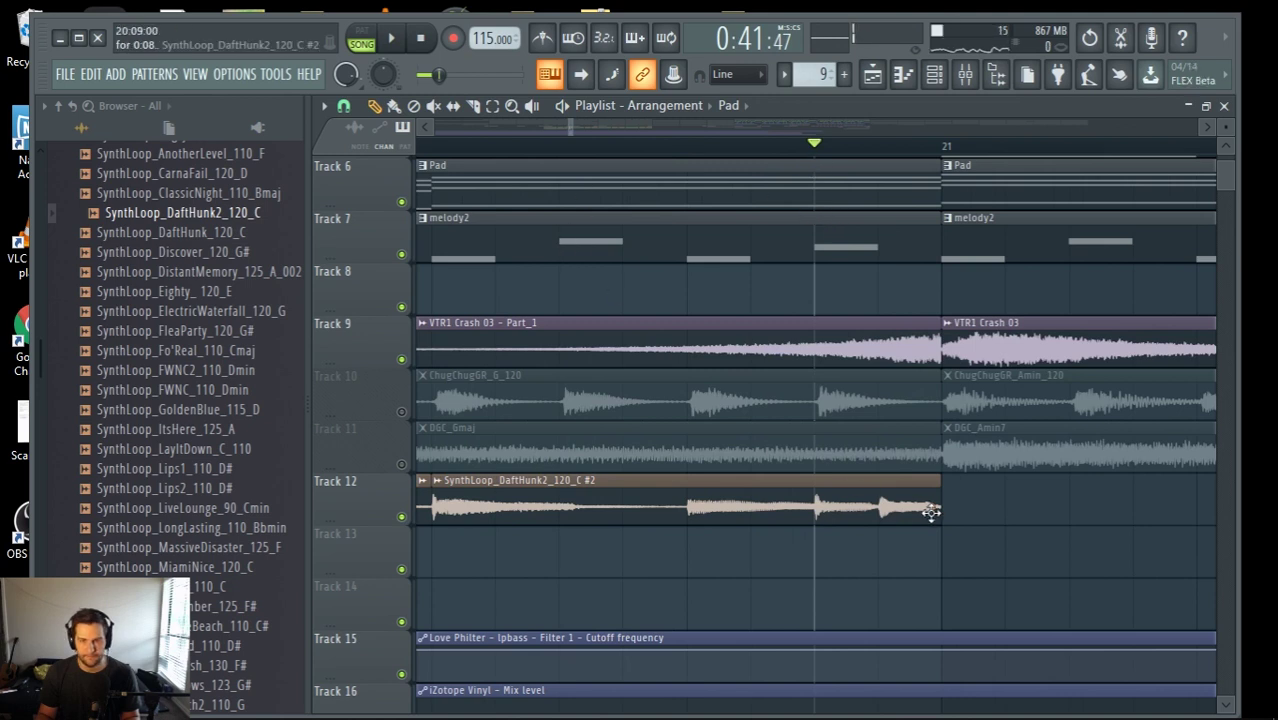
scroll(740, 513, down, 1)
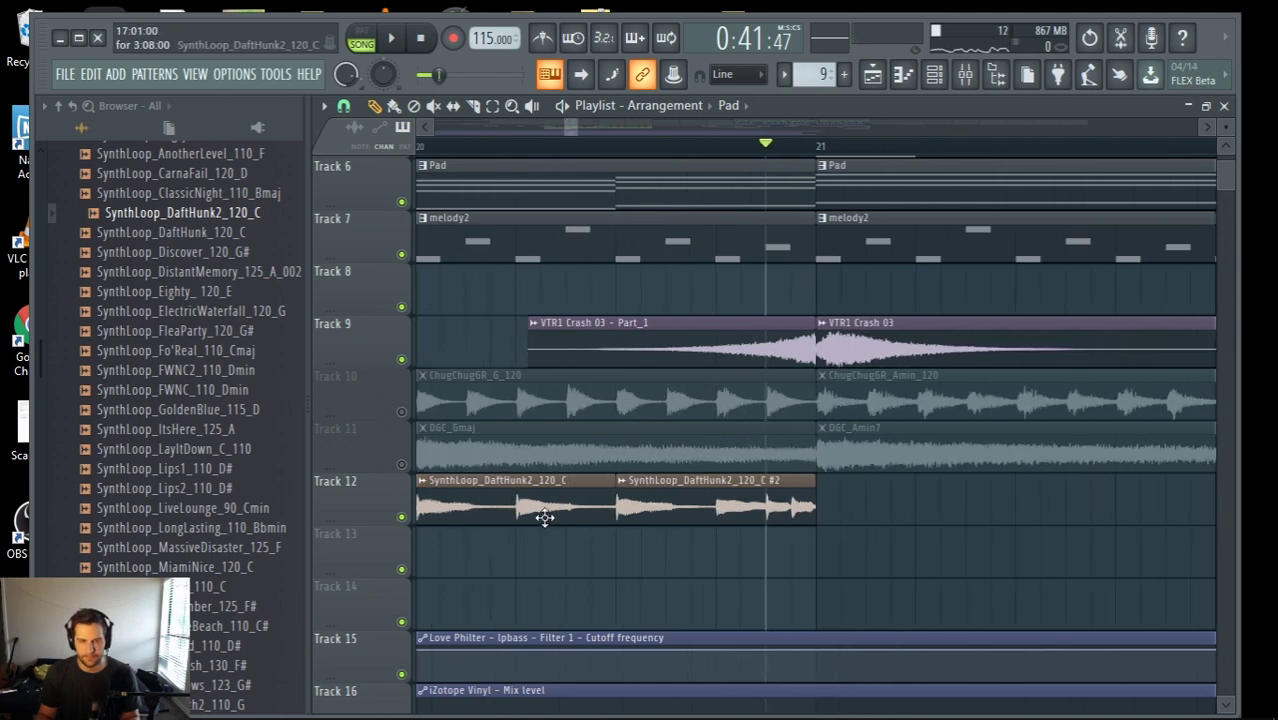
drag(542, 516, 528, 582)
drag(612, 563, 805, 585)
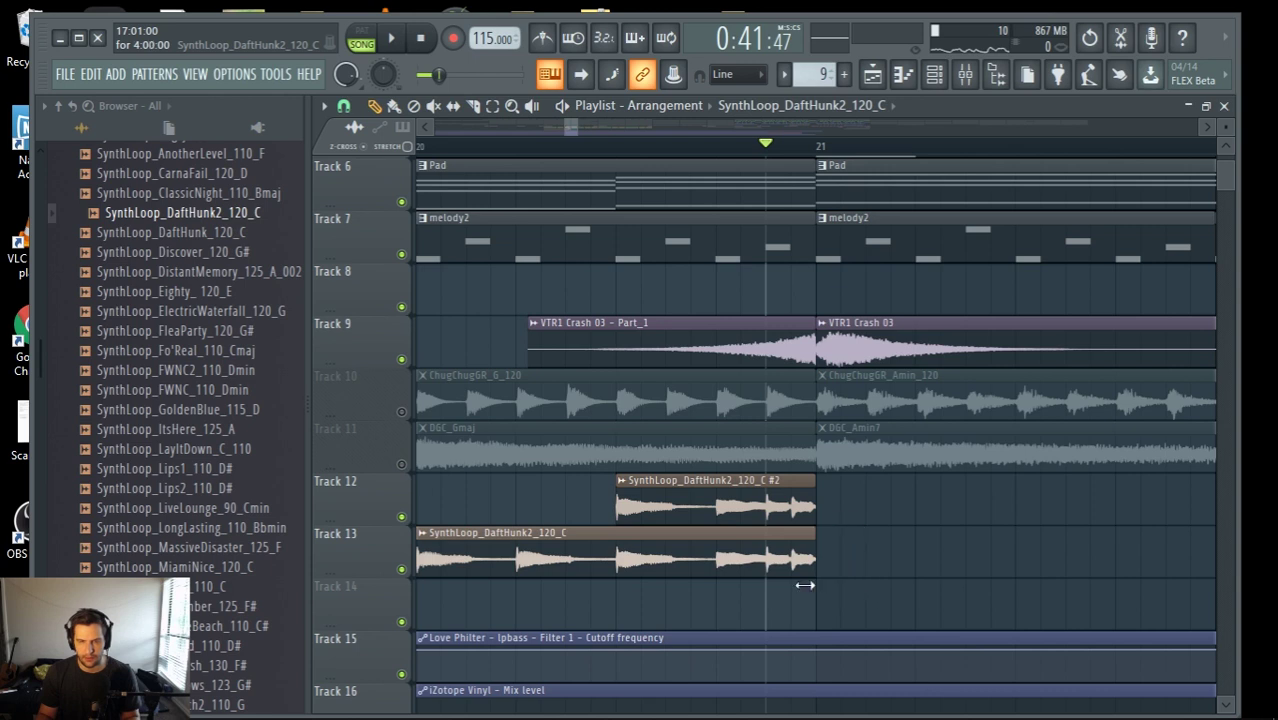
Shorten the DaftHunk2 #2 clip on Track 12 to end two steps before bar 21 and play the transition
drag(815, 505, 765, 505)
key(space)
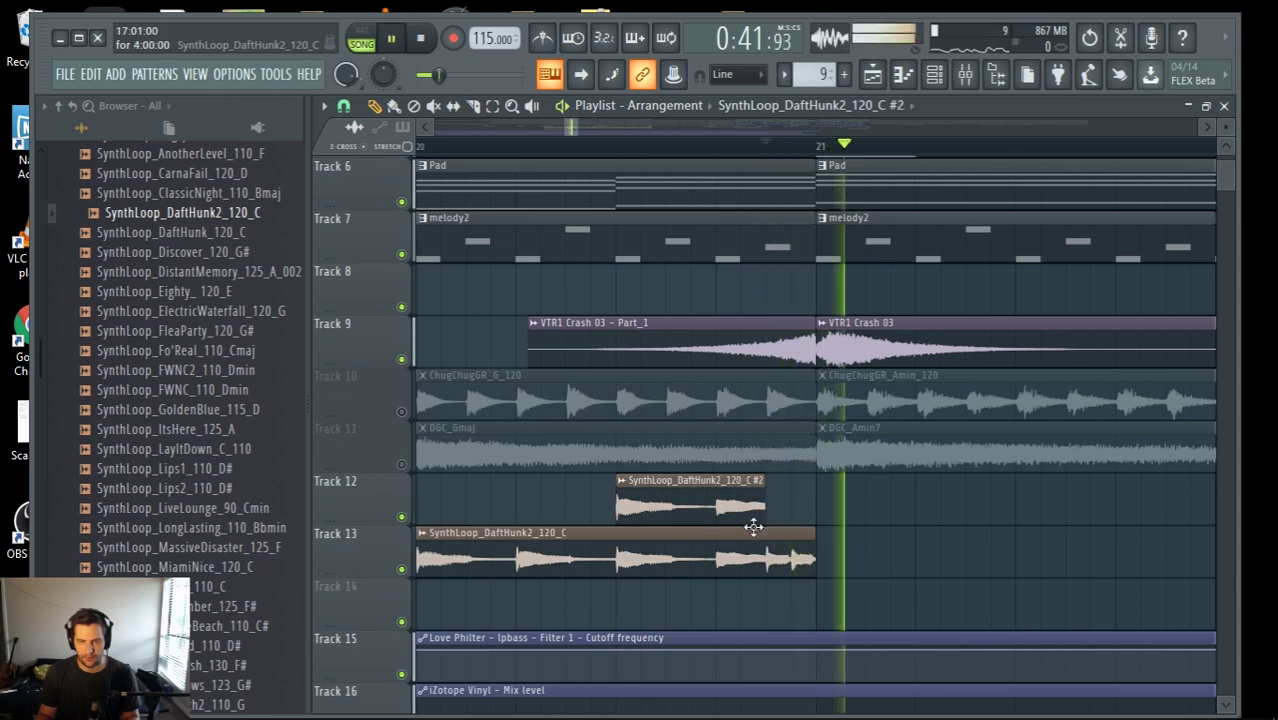
Cut away the part of Track 13's DaftHunk2 clip under the #2 piece and move the remaining pieces up to Track 12
key(space)
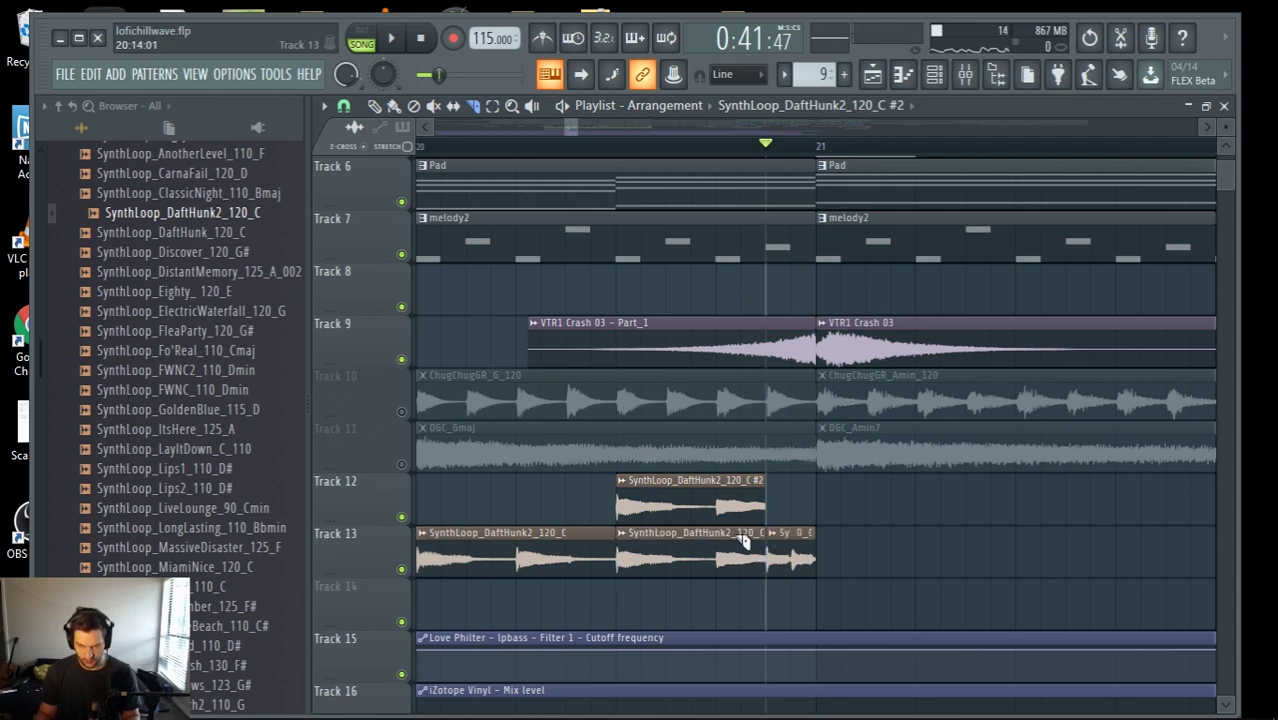
right_click(691, 572)
drag(583, 507, 585, 505)
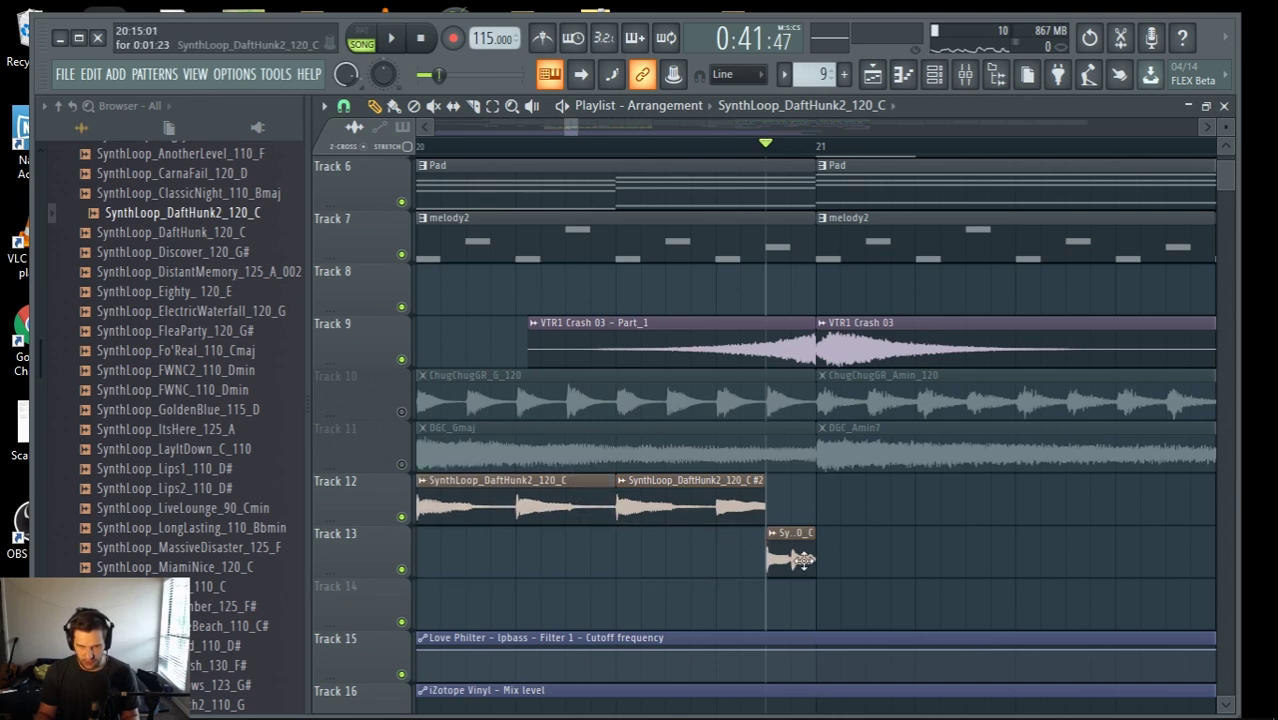
drag(804, 560, 802, 499)
scroll(793, 516, down, 5)
scroll(596, 602, down, 2)
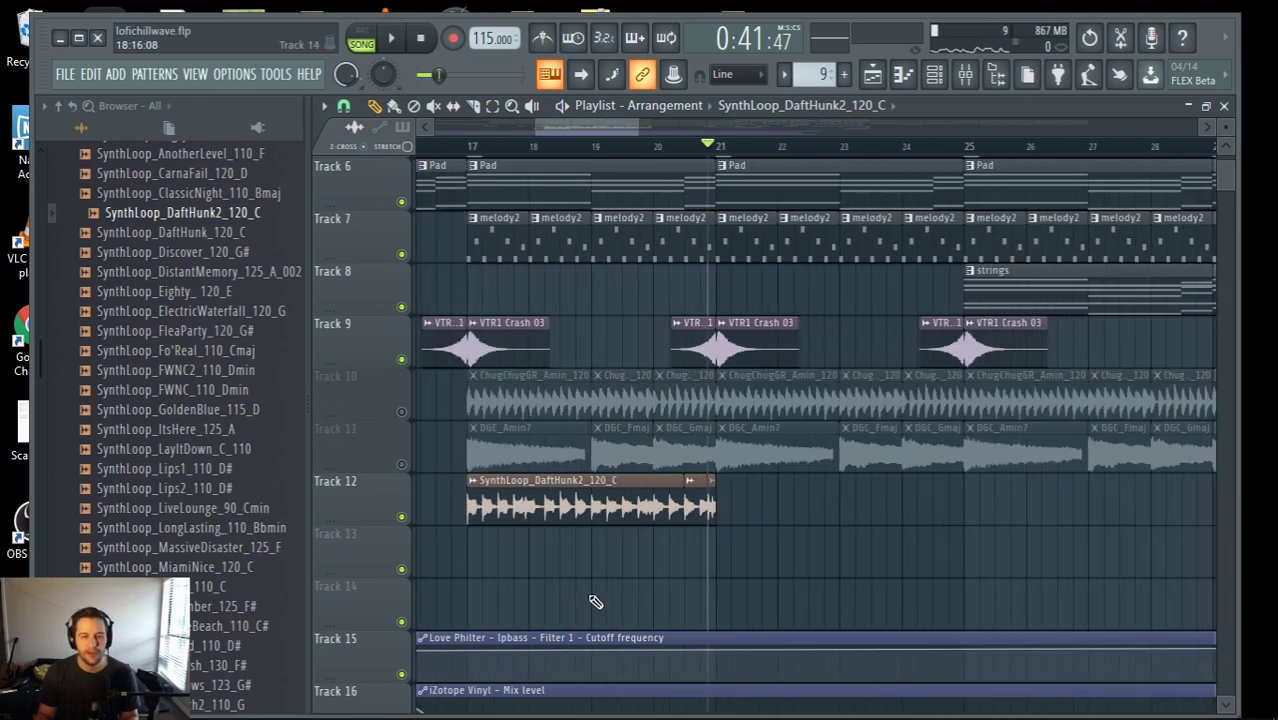
Play the song from bar 17 and look over the mixer tracks
scroll(596, 602, down, 2)
click(505, 146)
key(space)
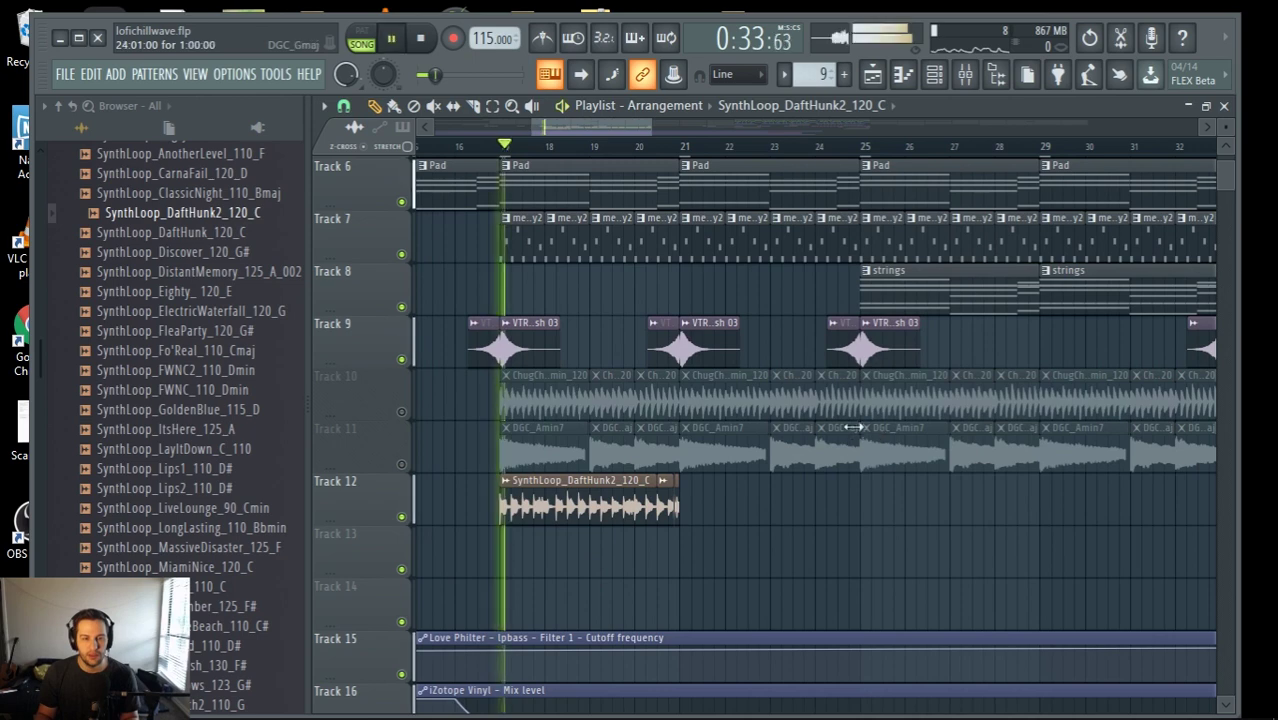
click(943, 76)
click(945, 77)
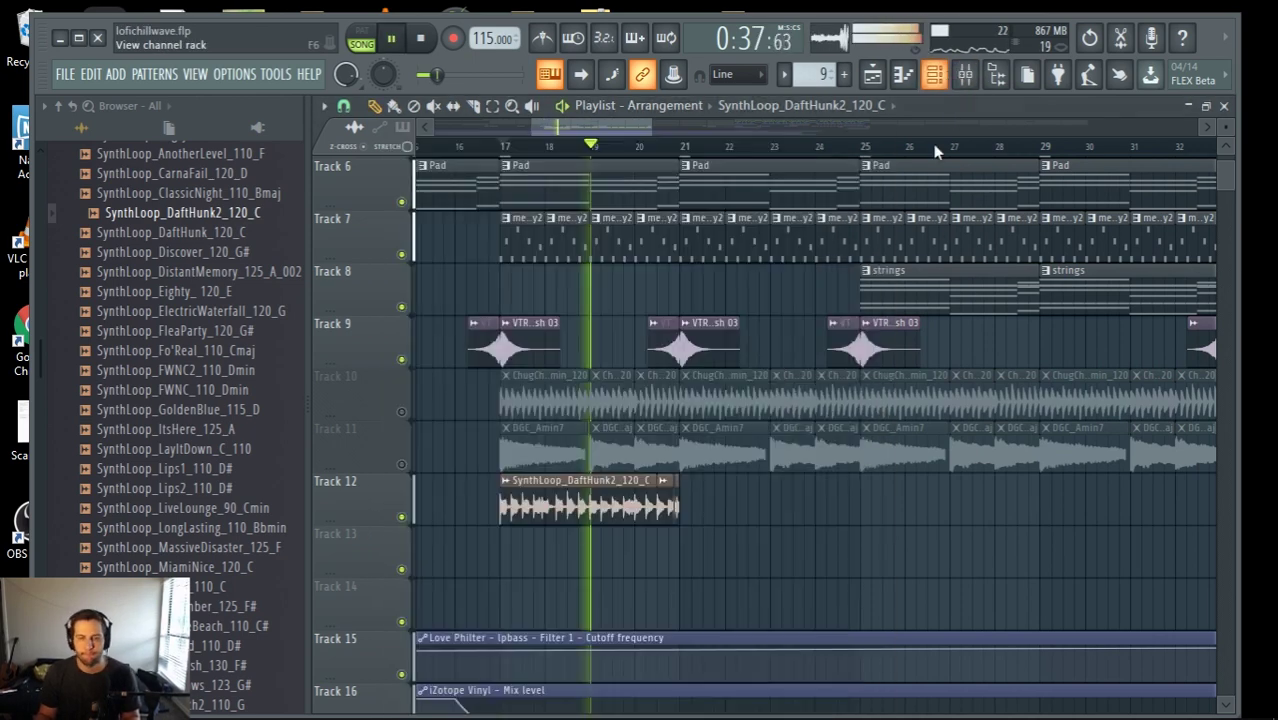
click(967, 80)
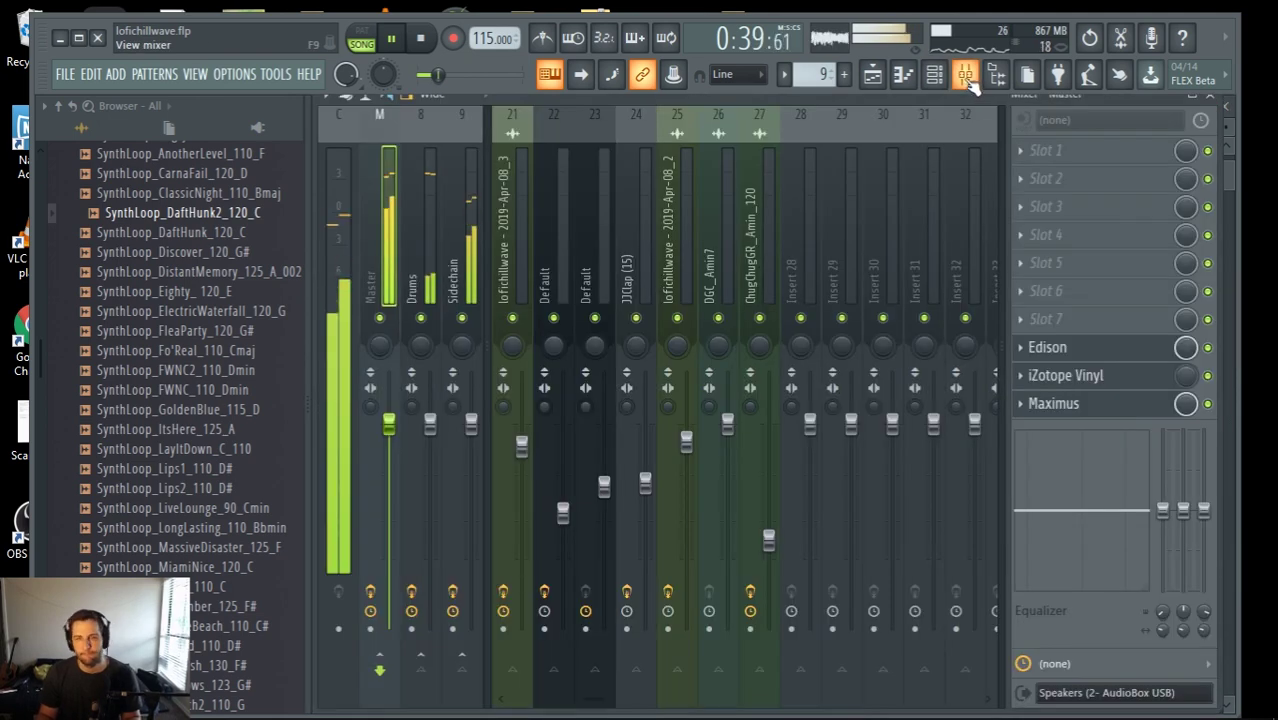
click(965, 77)
Filter the channel rack to the Audio group and stop playback
click(934, 76)
scroll(651, 354, down, 5)
scroll(668, 352, up, 5)
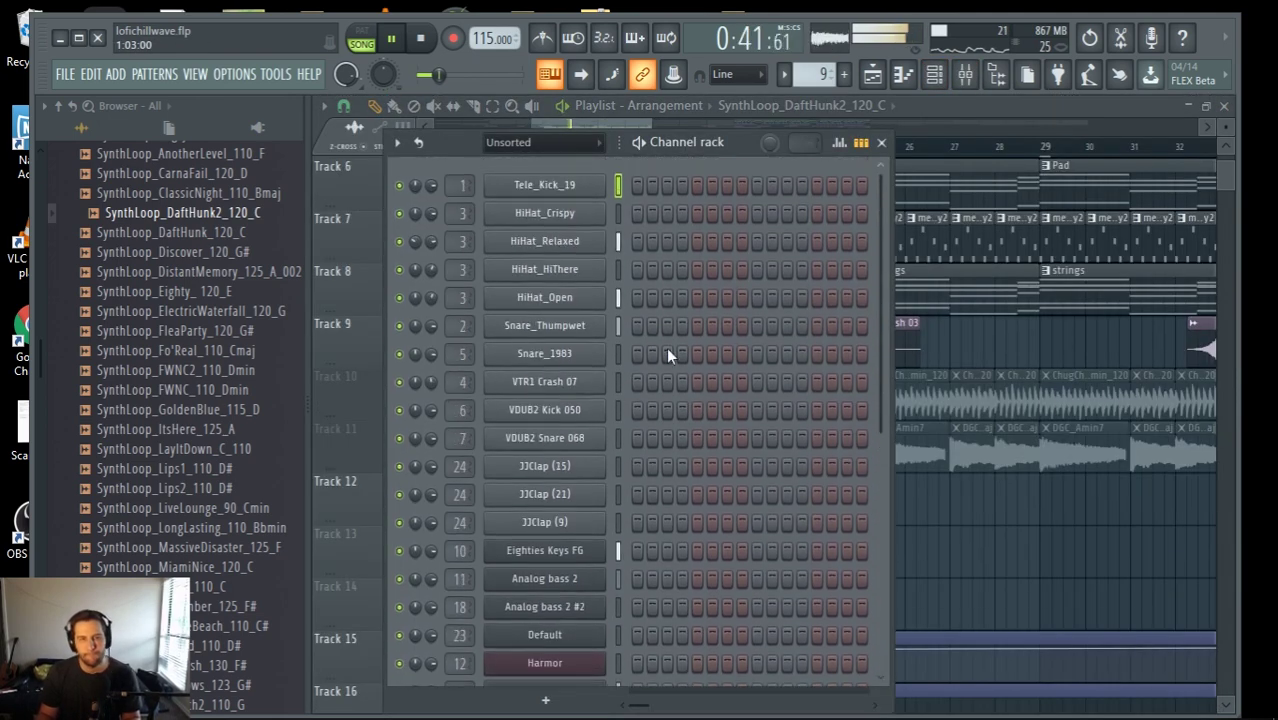
click(550, 144)
click(538, 183)
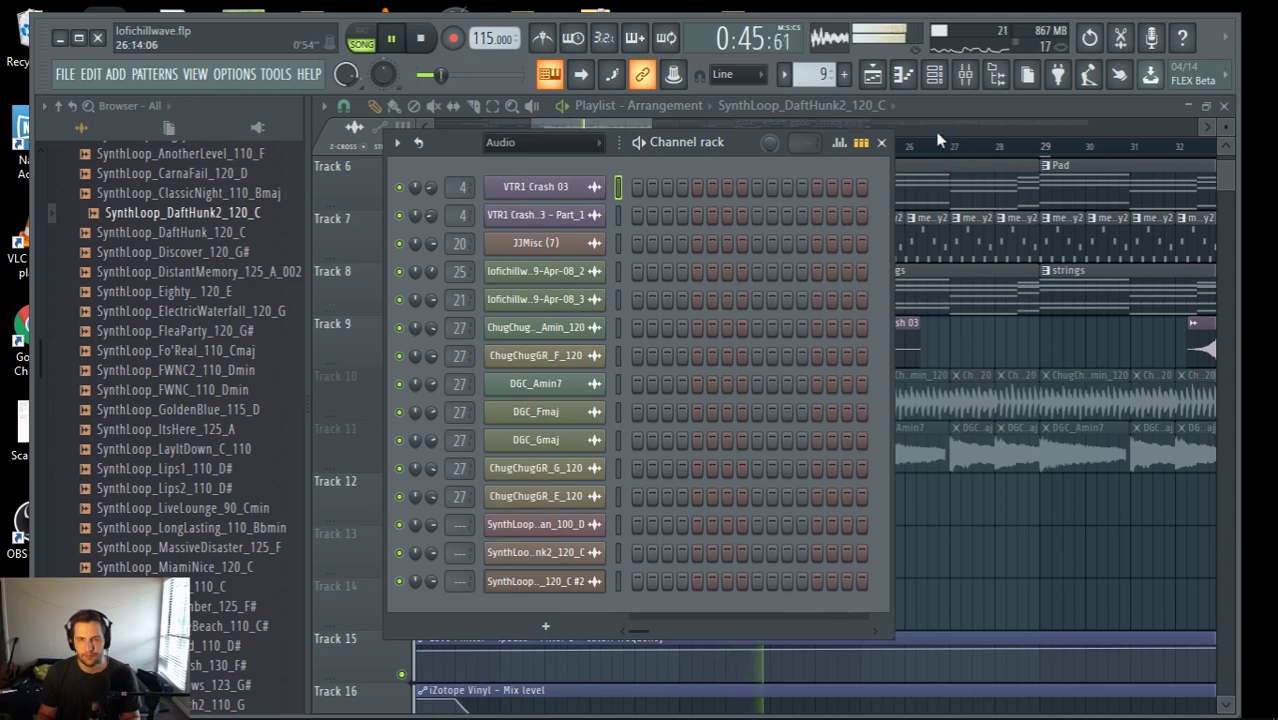
click(936, 78)
key(space)
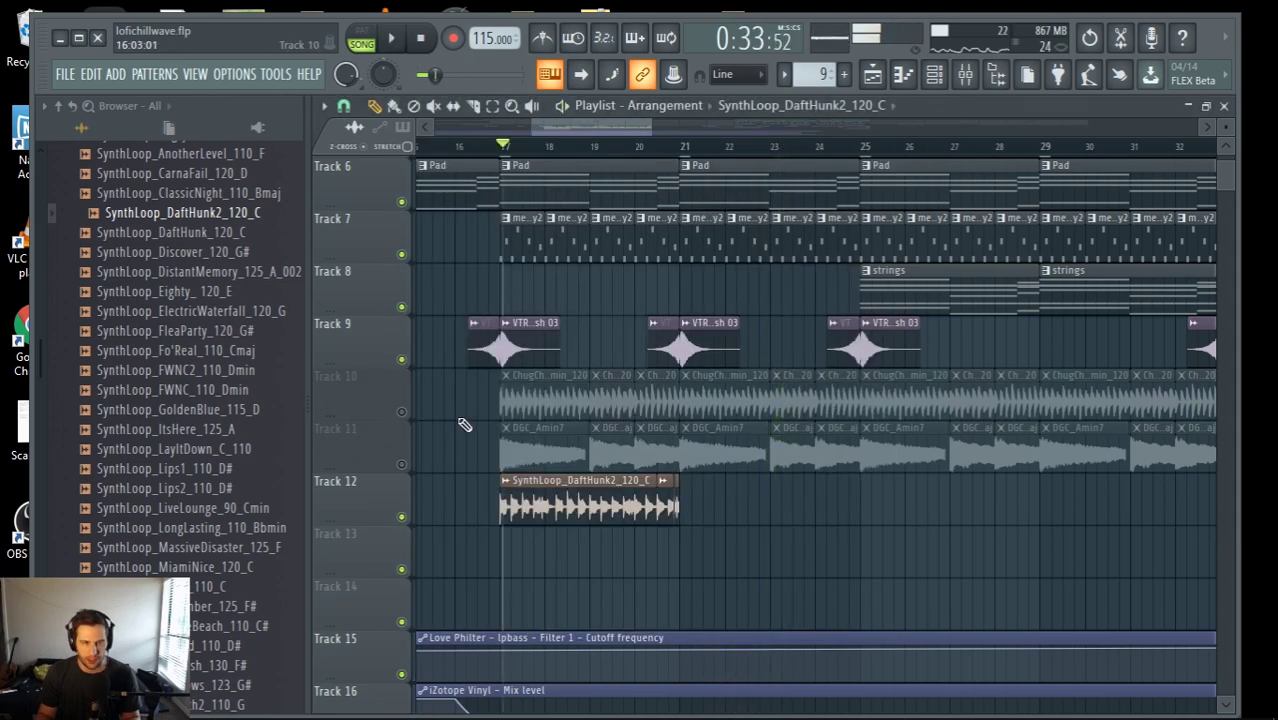
Unmute Track 11 with the DGC chord clips
click(404, 464)
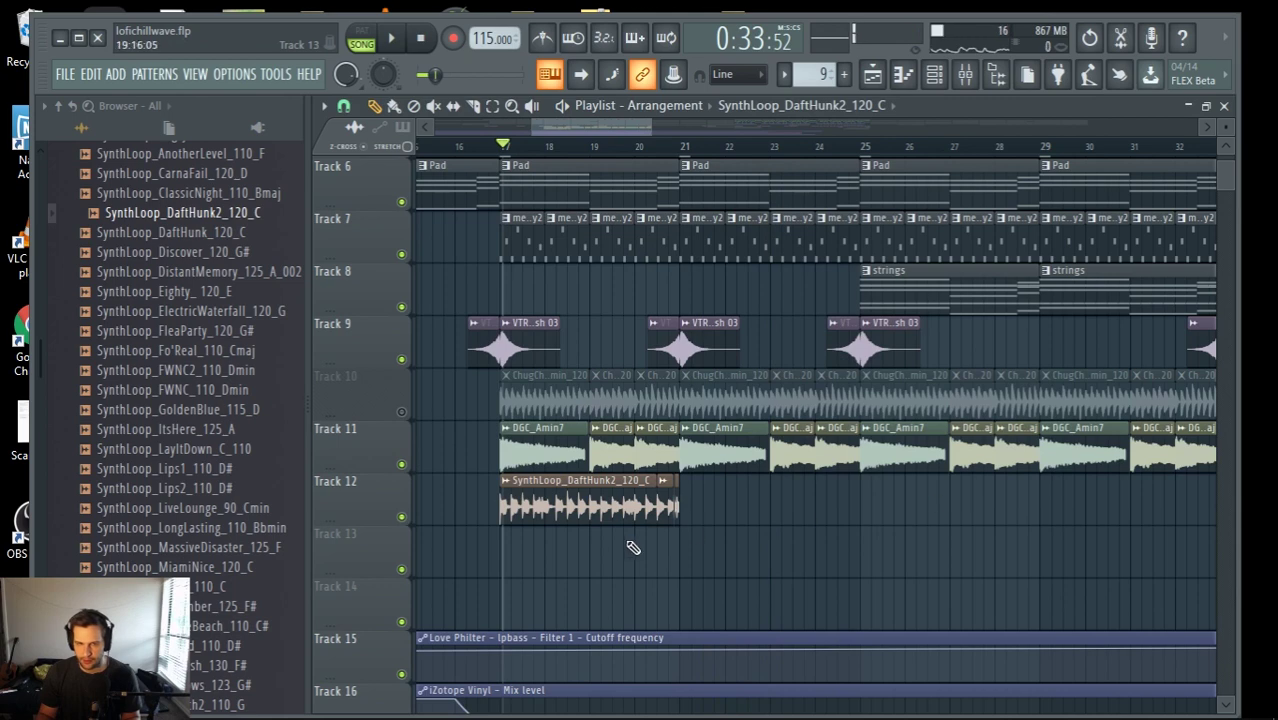
scroll(633, 547, up, 3)
scroll(633, 553, down, 3)
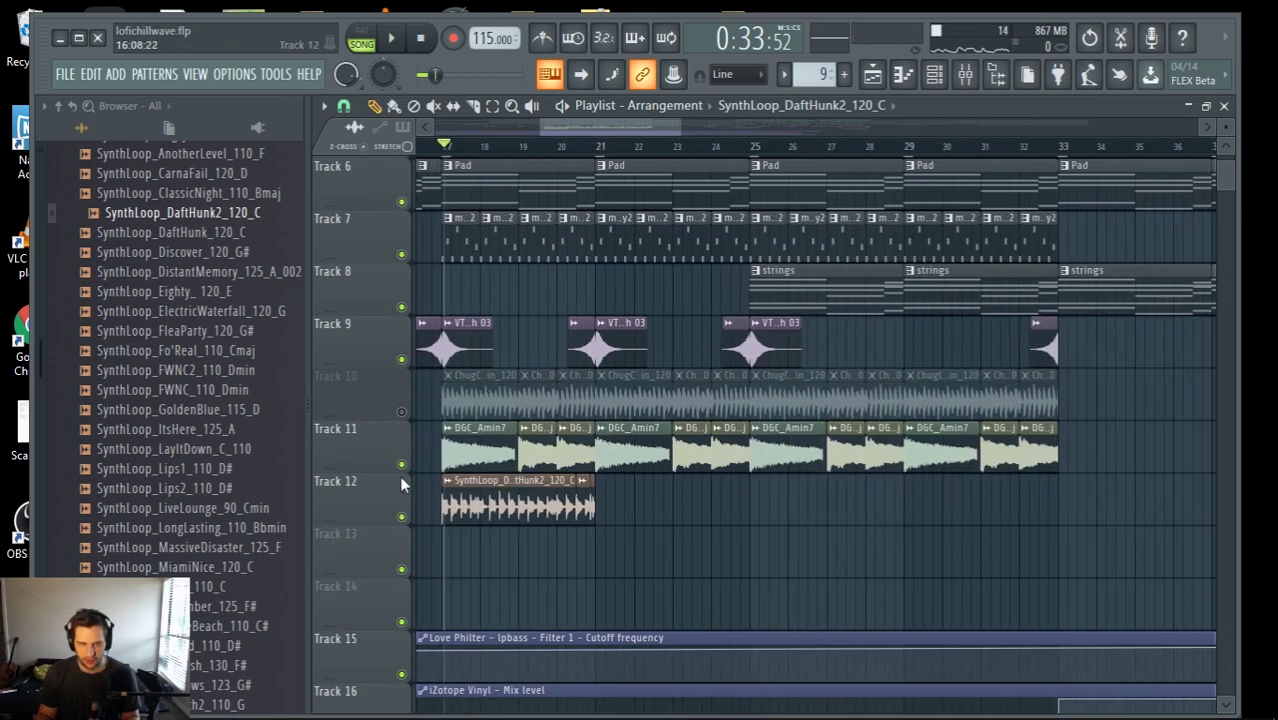
Select the DaftHunk2 clips spanning bars 17 to 21 on Track 12 and duplicate them to bar 21
scroll(646, 527, up, 2)
click(491, 516)
scroll(522, 573, down, 3)
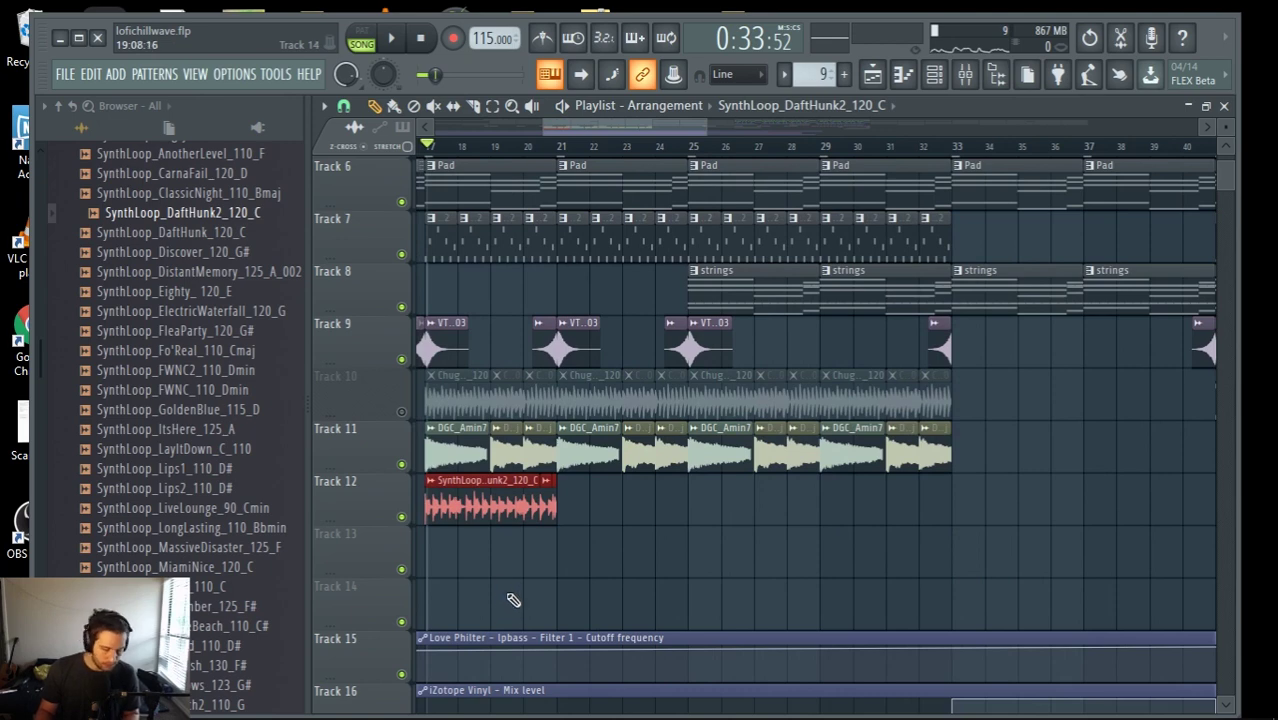
key(ctrl+b)
scroll(542, 586, up, 4)
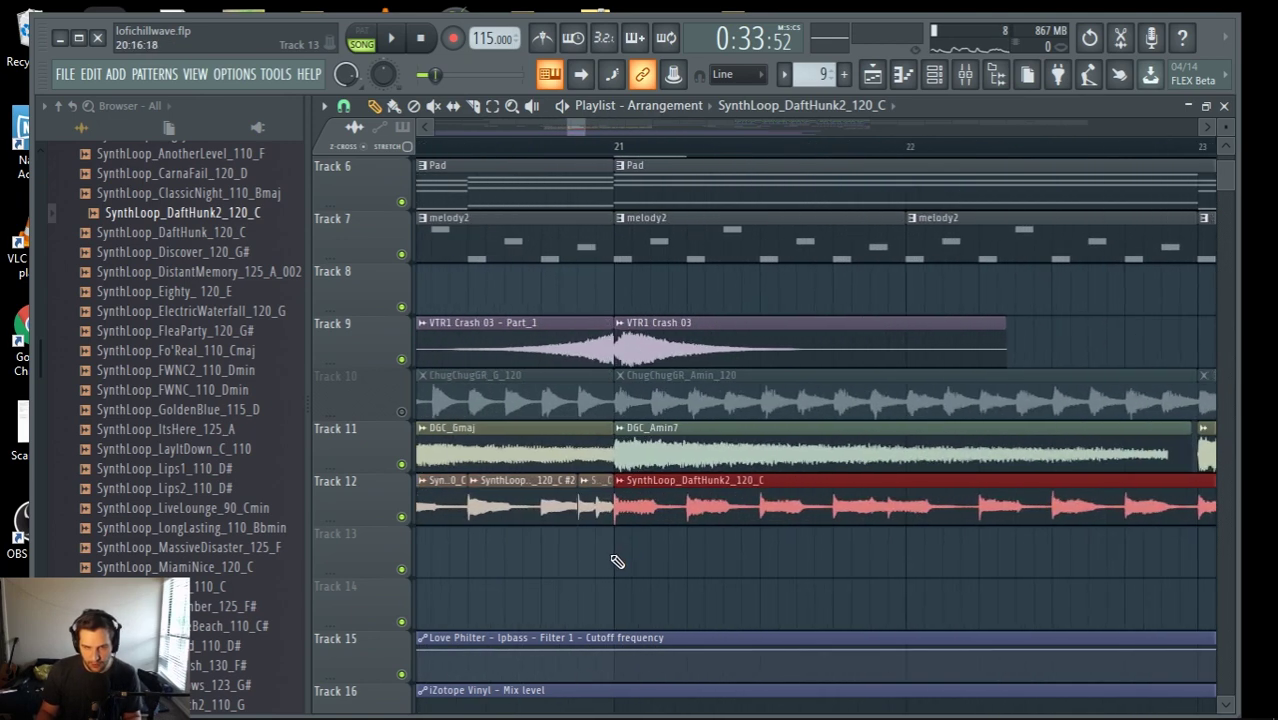
scroll(621, 594, down, 3)
scroll(470, 508, down, 2)
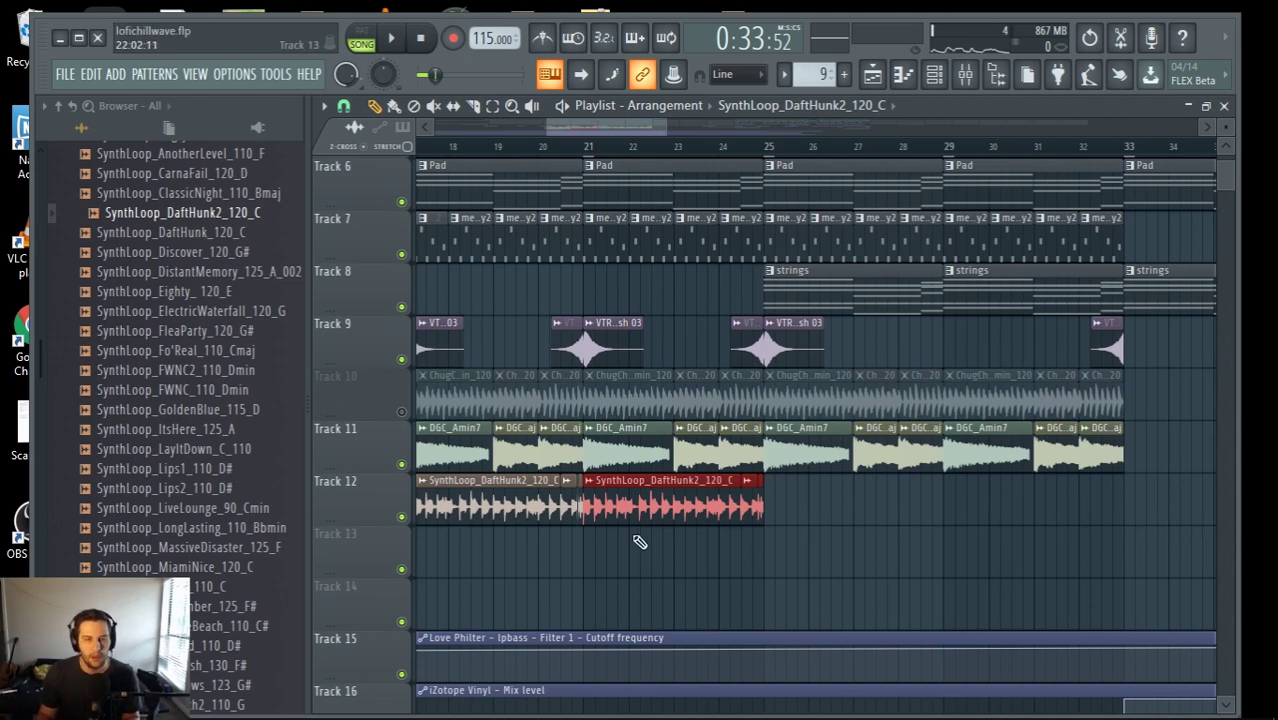
scroll(453, 474, down, 3)
scroll(451, 476, up, 3)
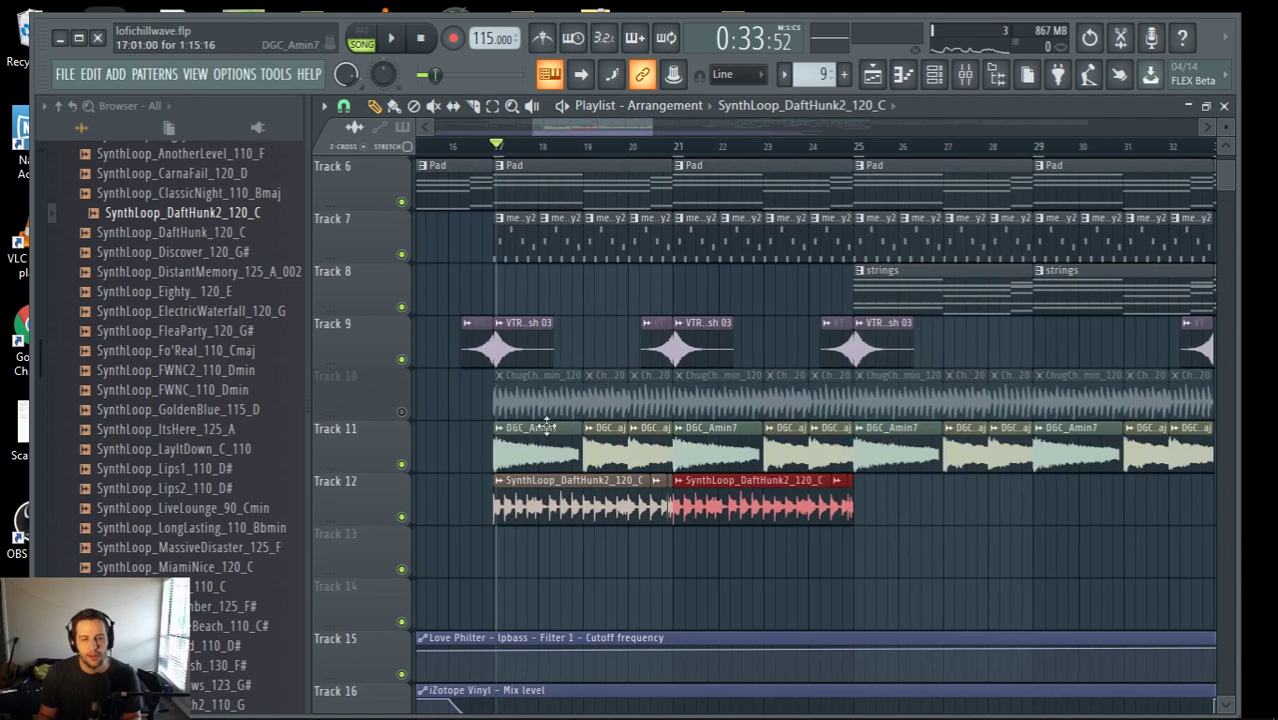
Play from bar 17 and route the selected audio channels, including both DaftHunk2 loops, to mixer track 28
key(space)
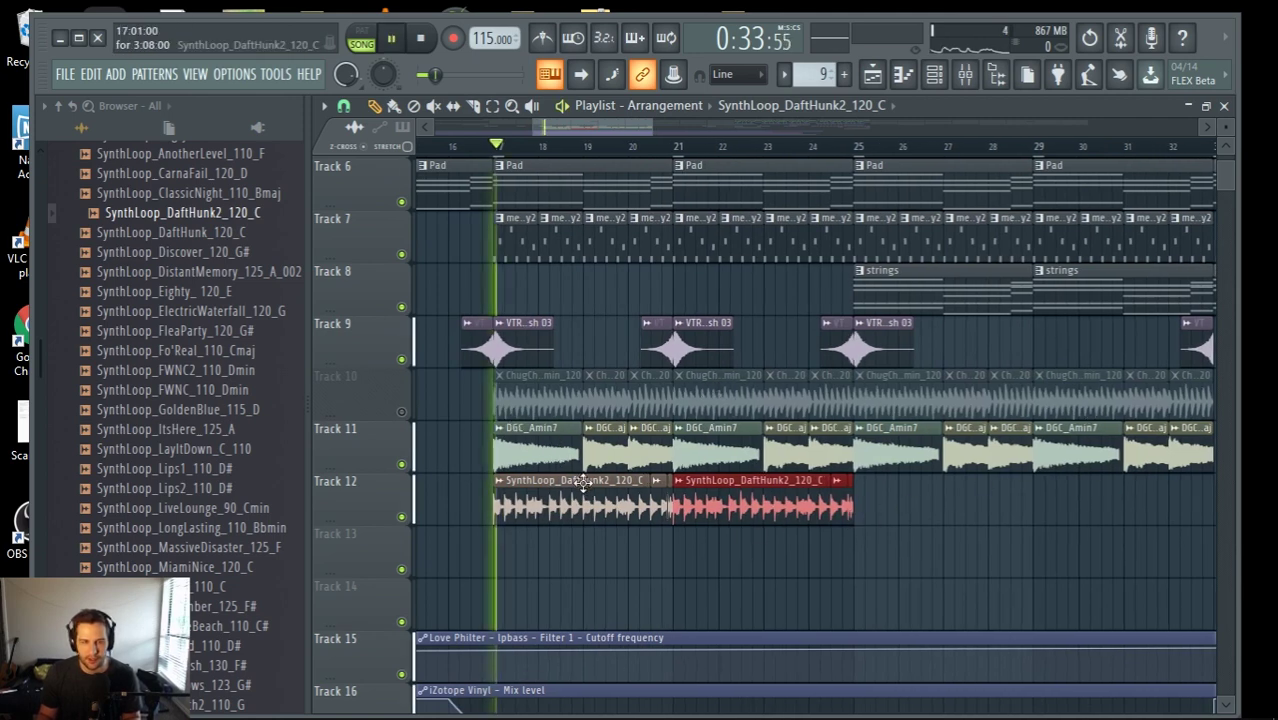
click(938, 78)
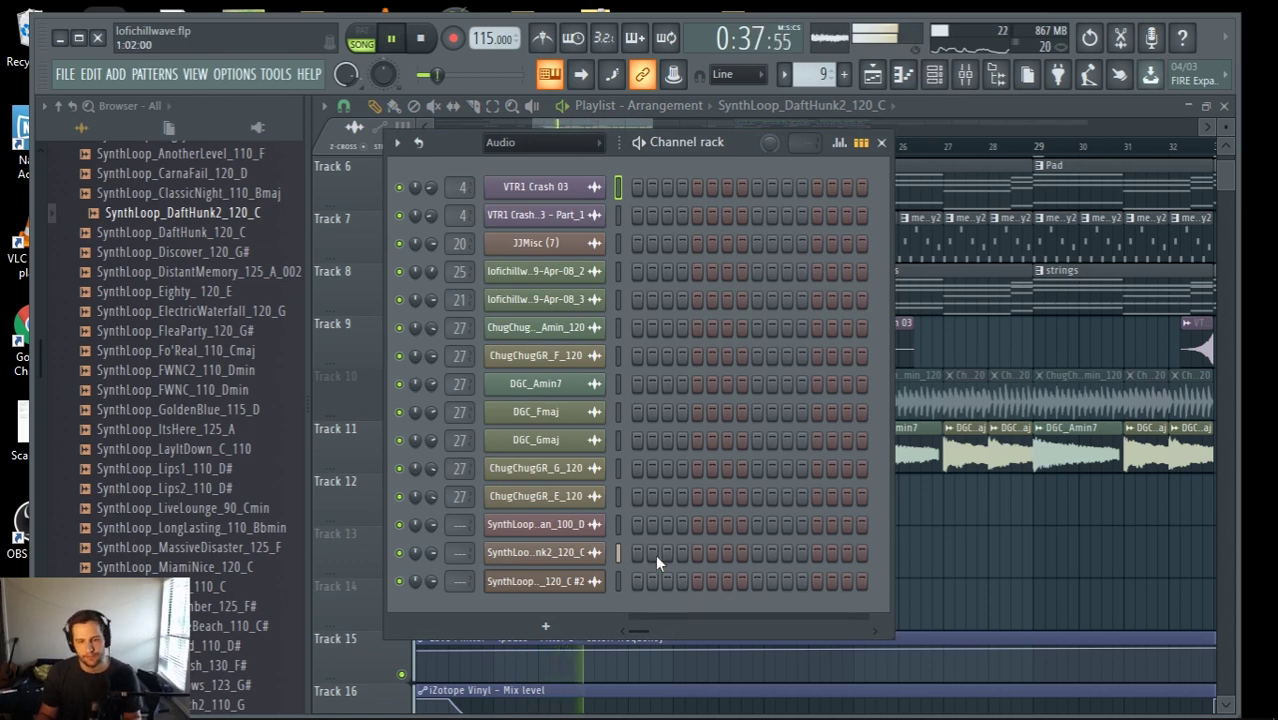
click(965, 74)
right_click(785, 258)
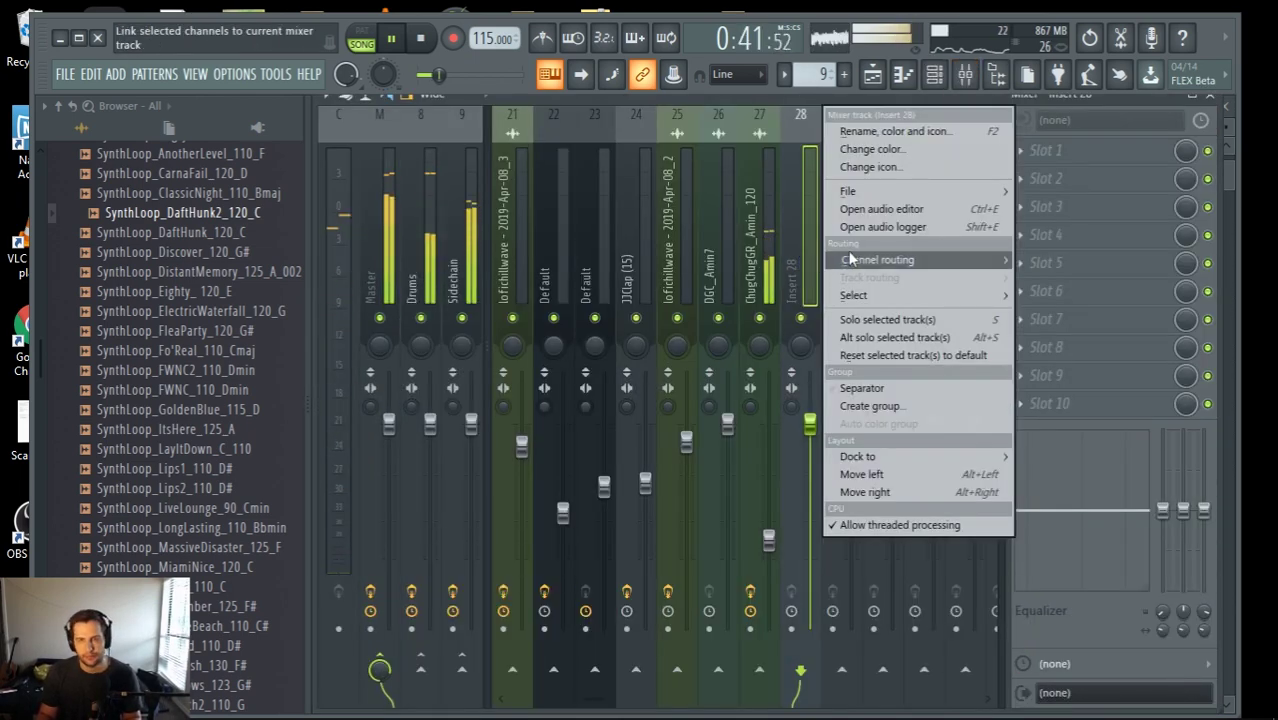
mouse_move(850, 258)
click(780, 255)
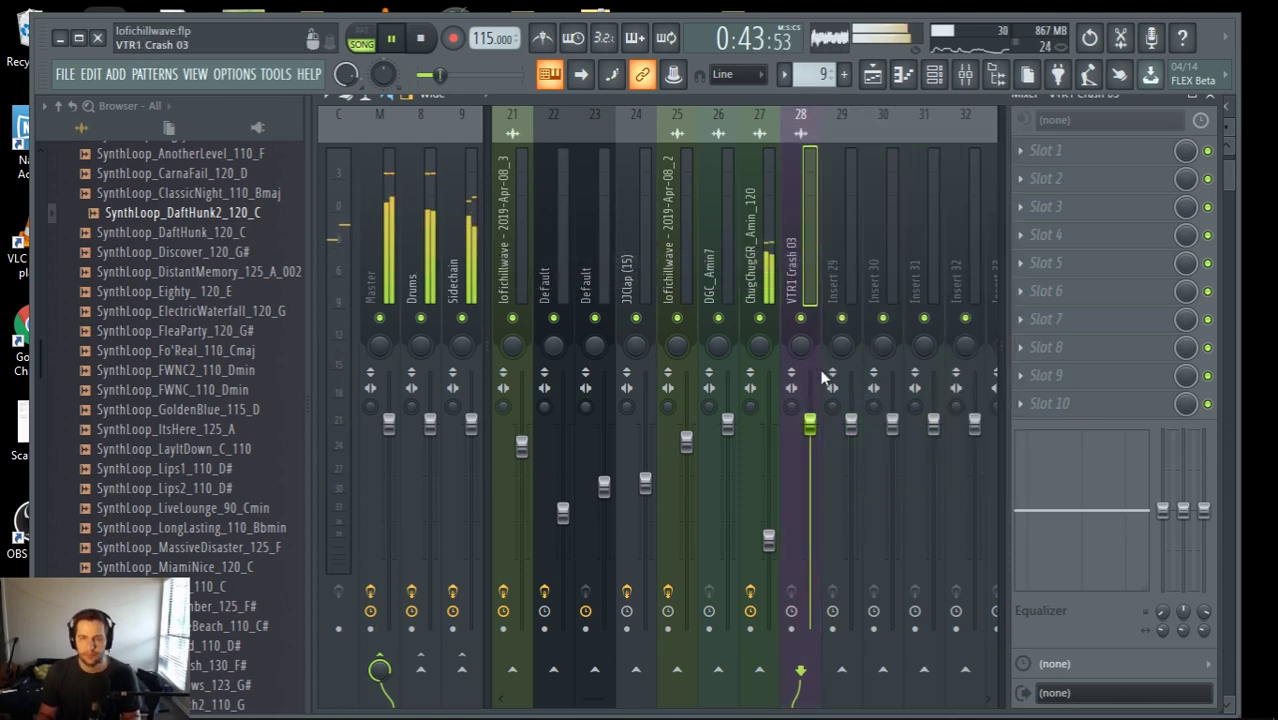
key(space)
Select only the two SynthLoop_DaftHunk2 channels and route them to mixer track 28
click(938, 80)
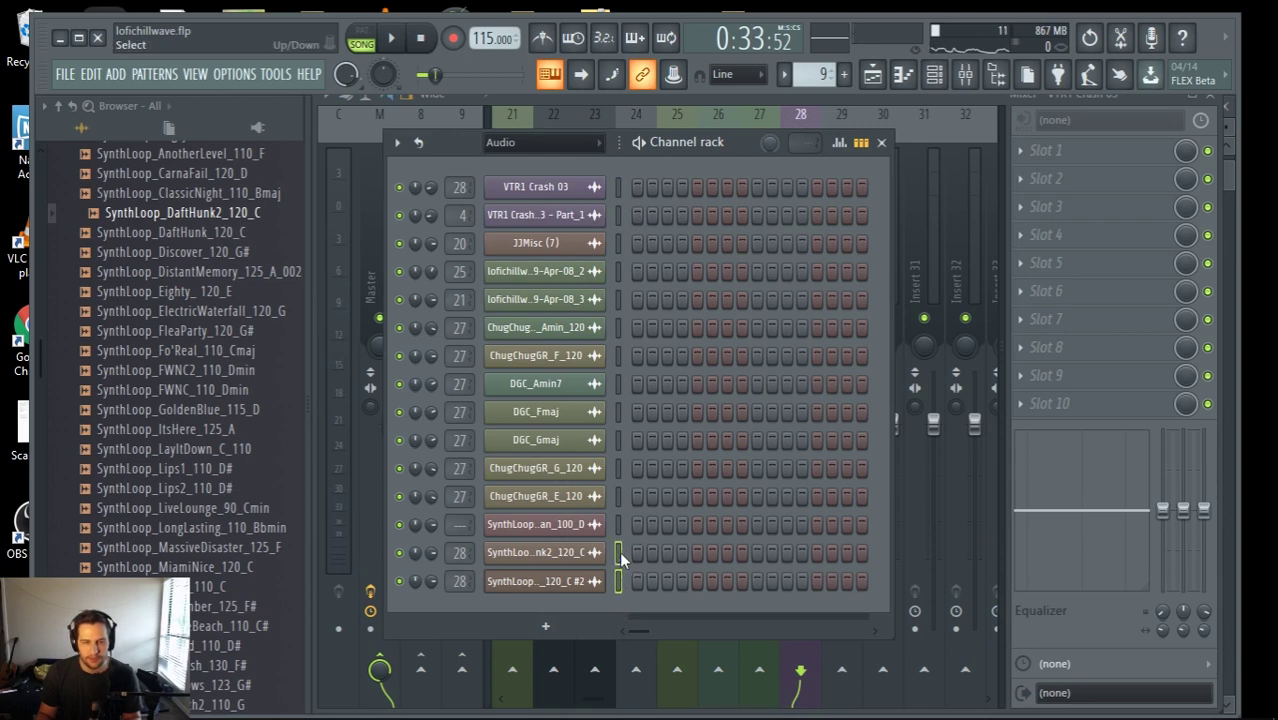
click(881, 142)
right_click(798, 231)
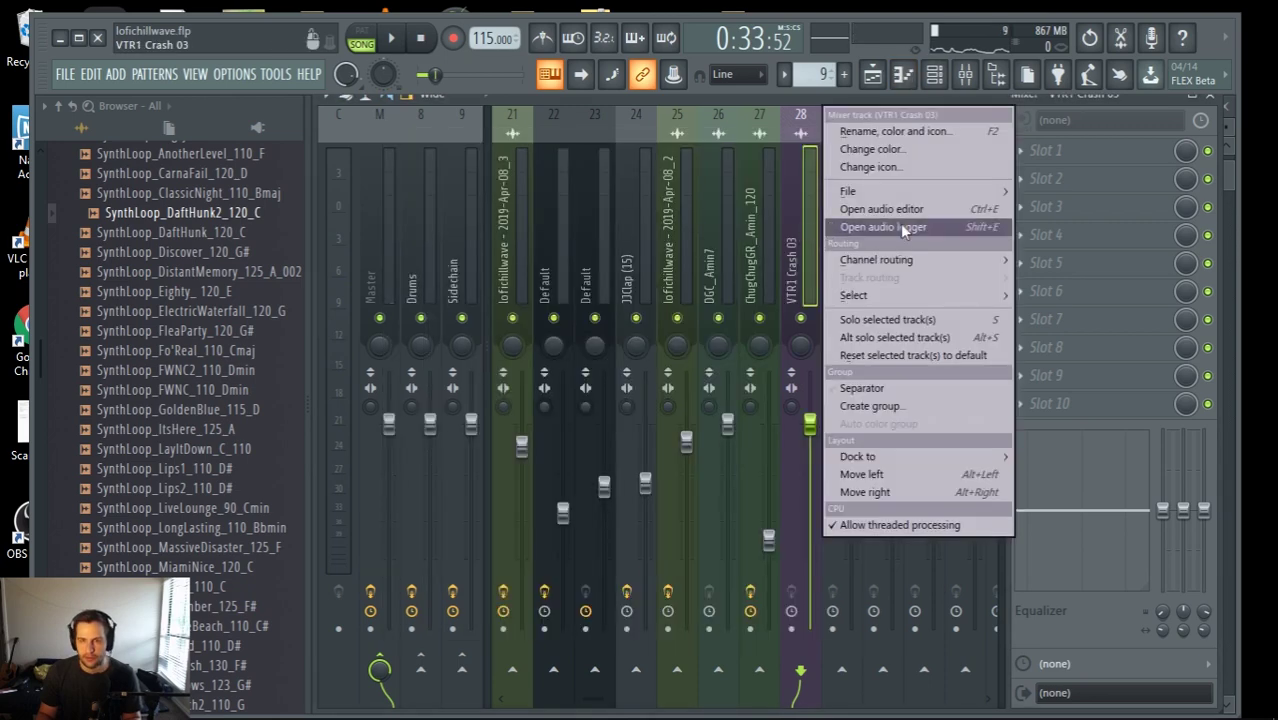
mouse_move(970, 259)
click(819, 264)
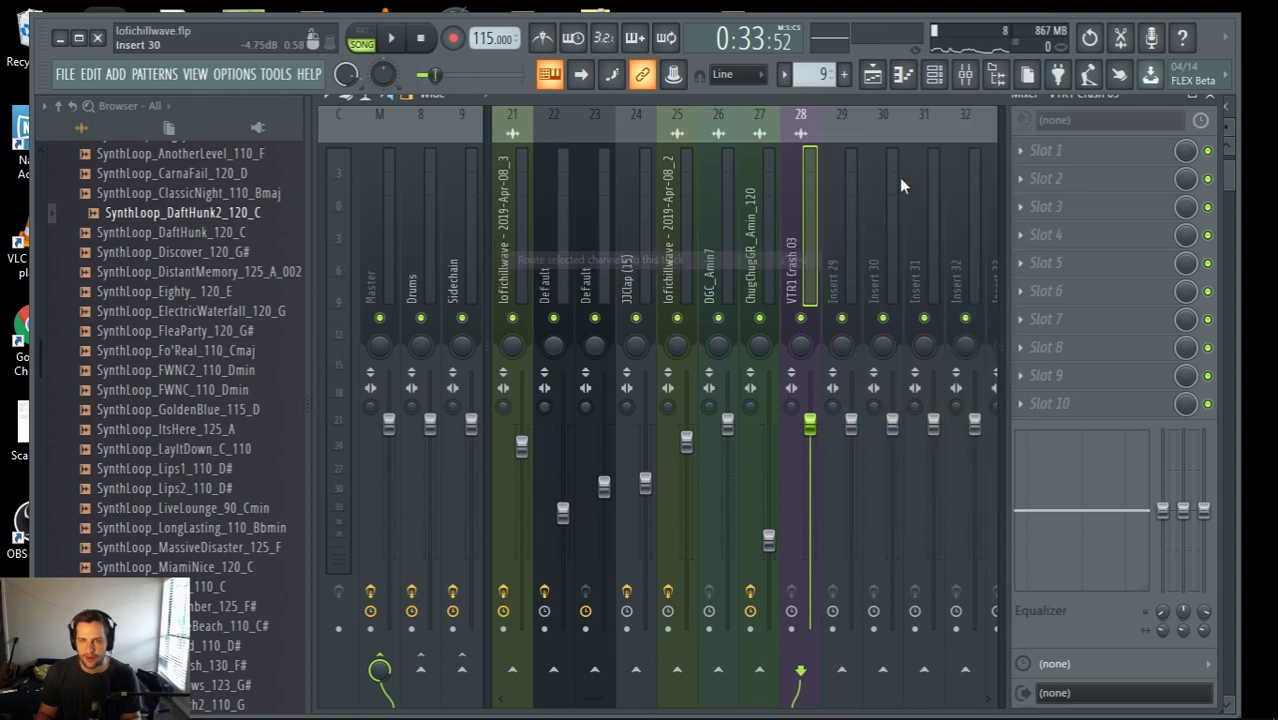
Select the VTR1 Crash 03 channel and route it to the Cymbols mixer track 4
click(952, 86)
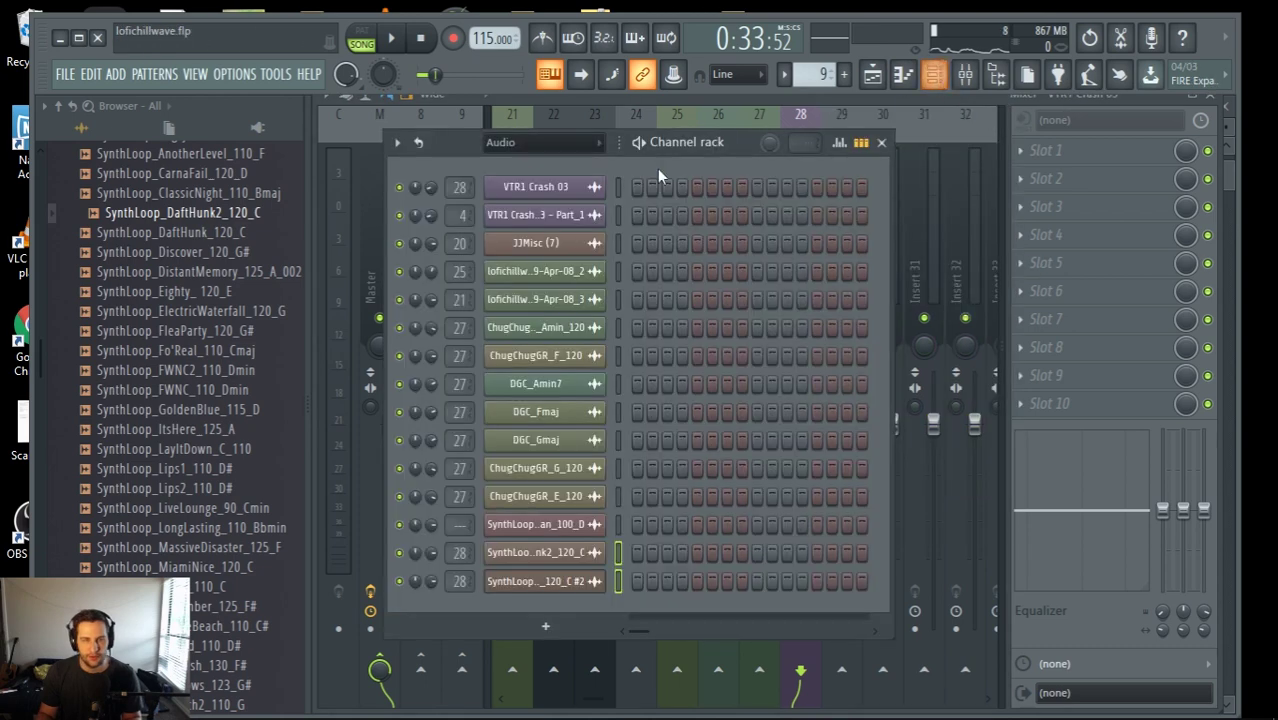
click(818, 101)
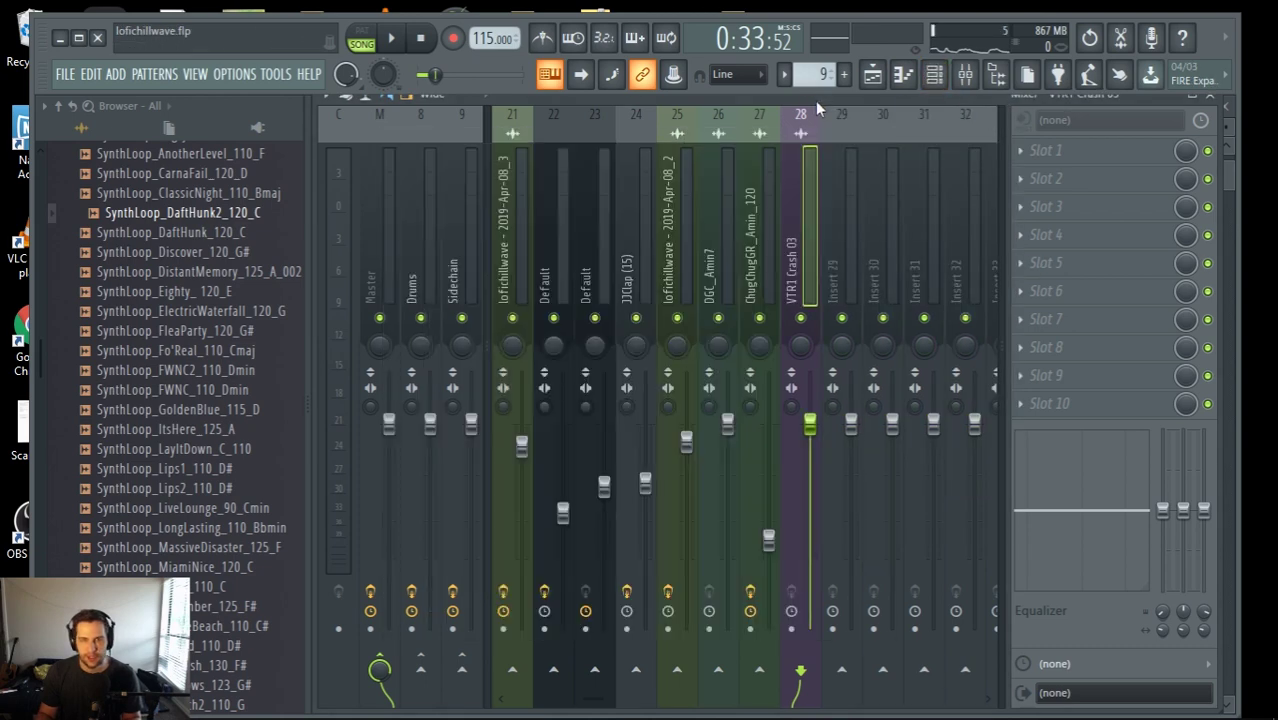
scroll(706, 251, up, 10)
click(640, 290)
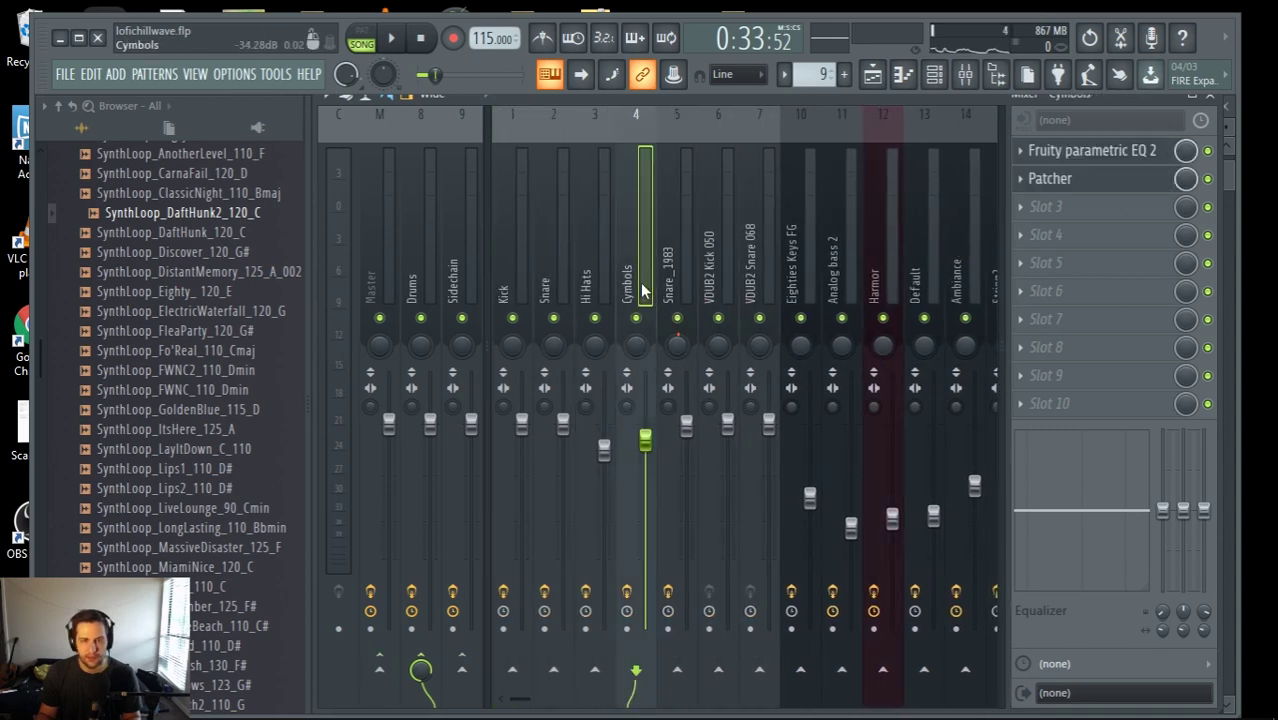
right_click(640, 290)
mouse_move(752, 263)
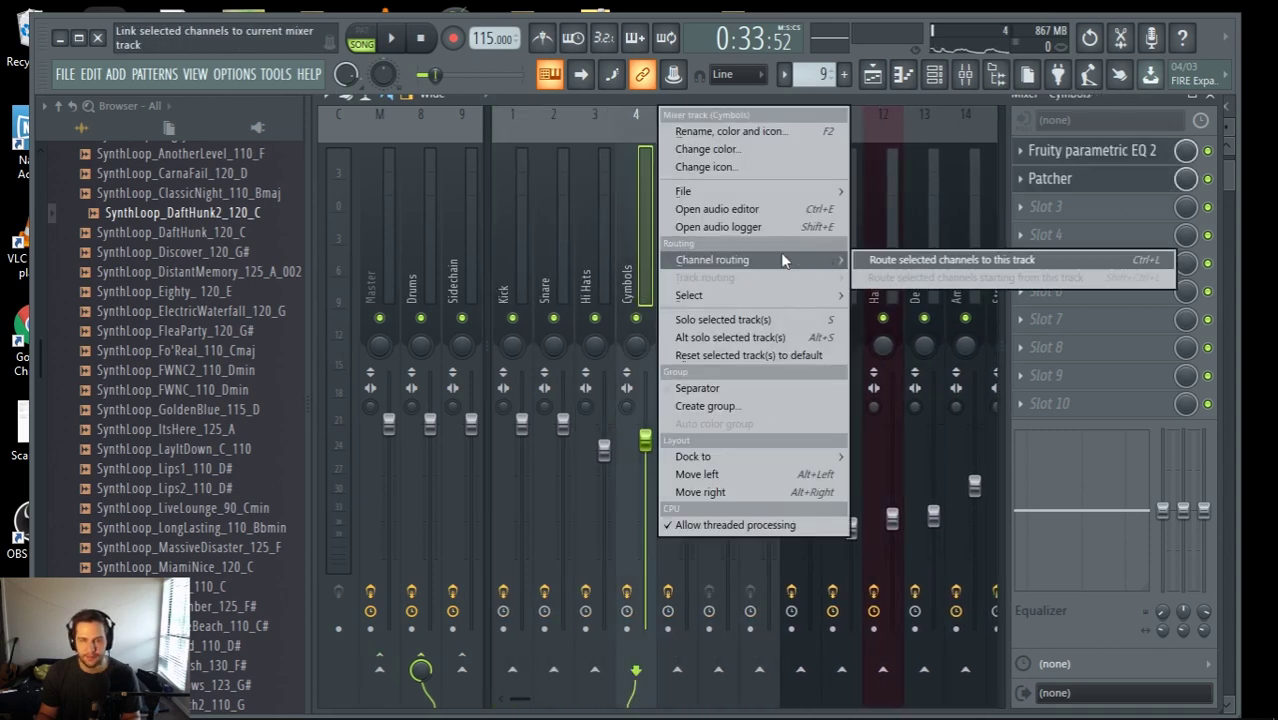
click(872, 259)
During playback from bar 17, lower mixer track 28 to about 67% (-8.1 dB) and raise the level of track 27 slightly
key(space)
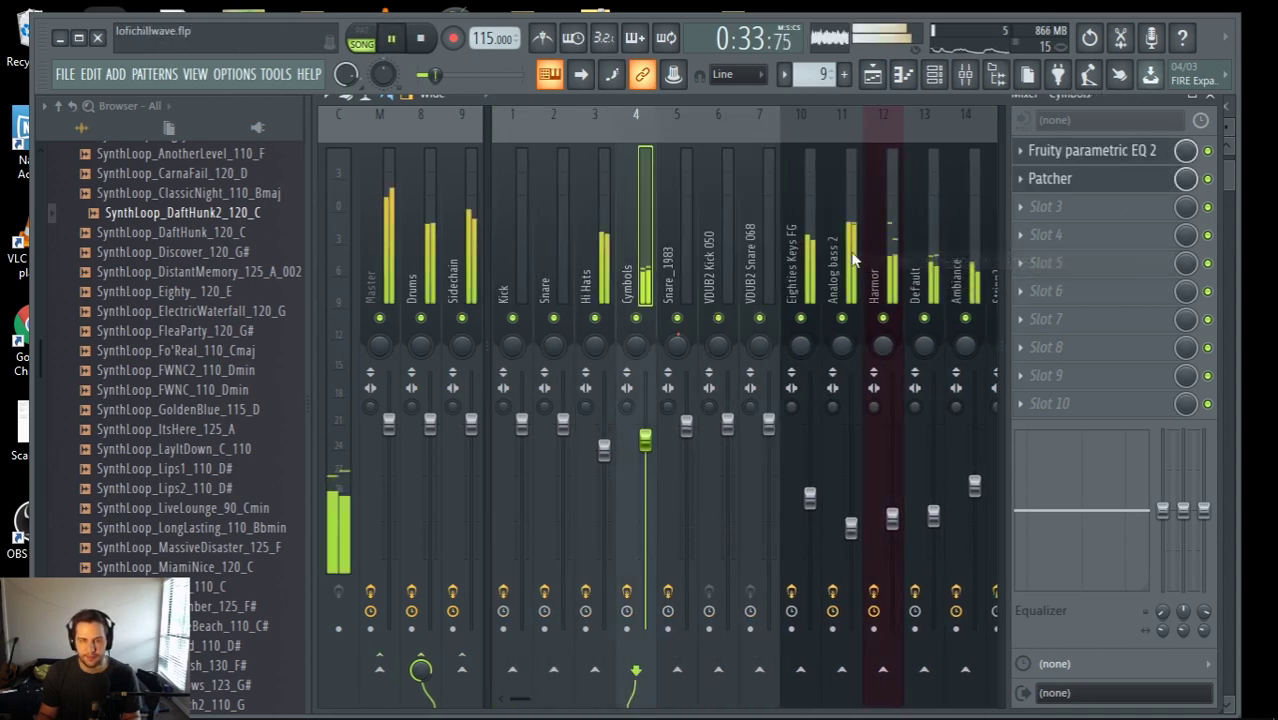
click(872, 74)
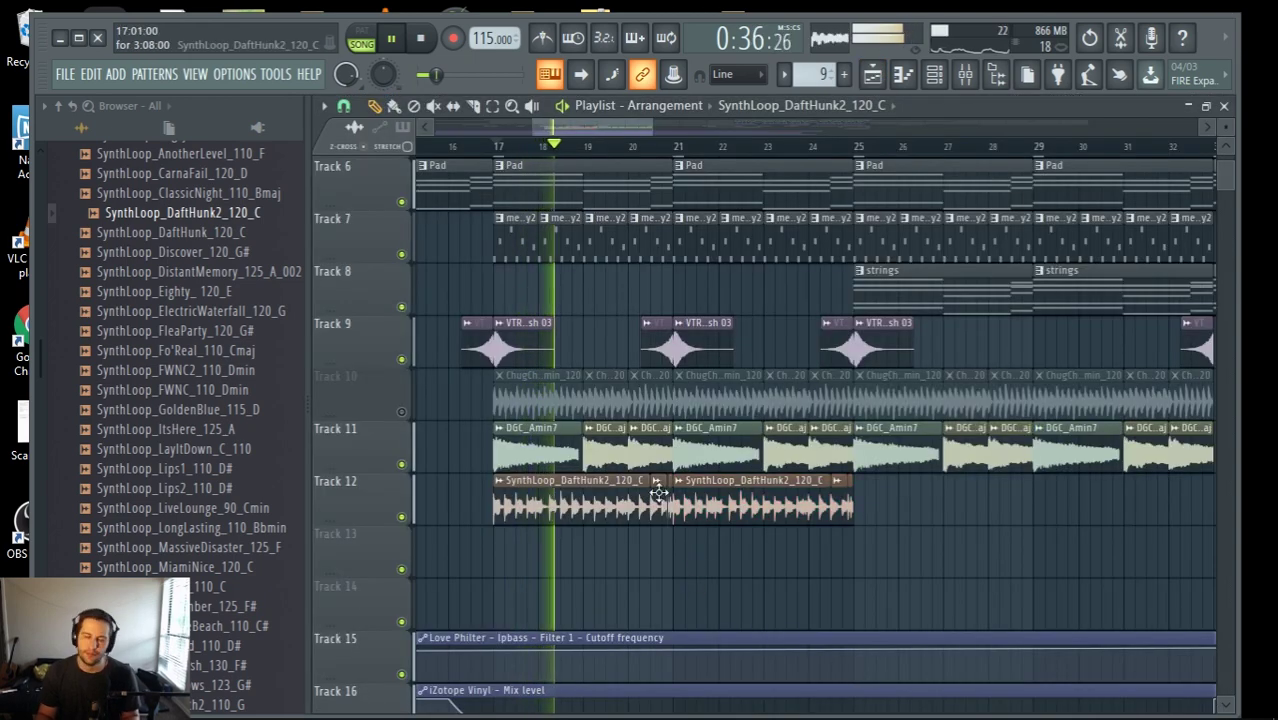
click(934, 74)
click(934, 74)
click(965, 74)
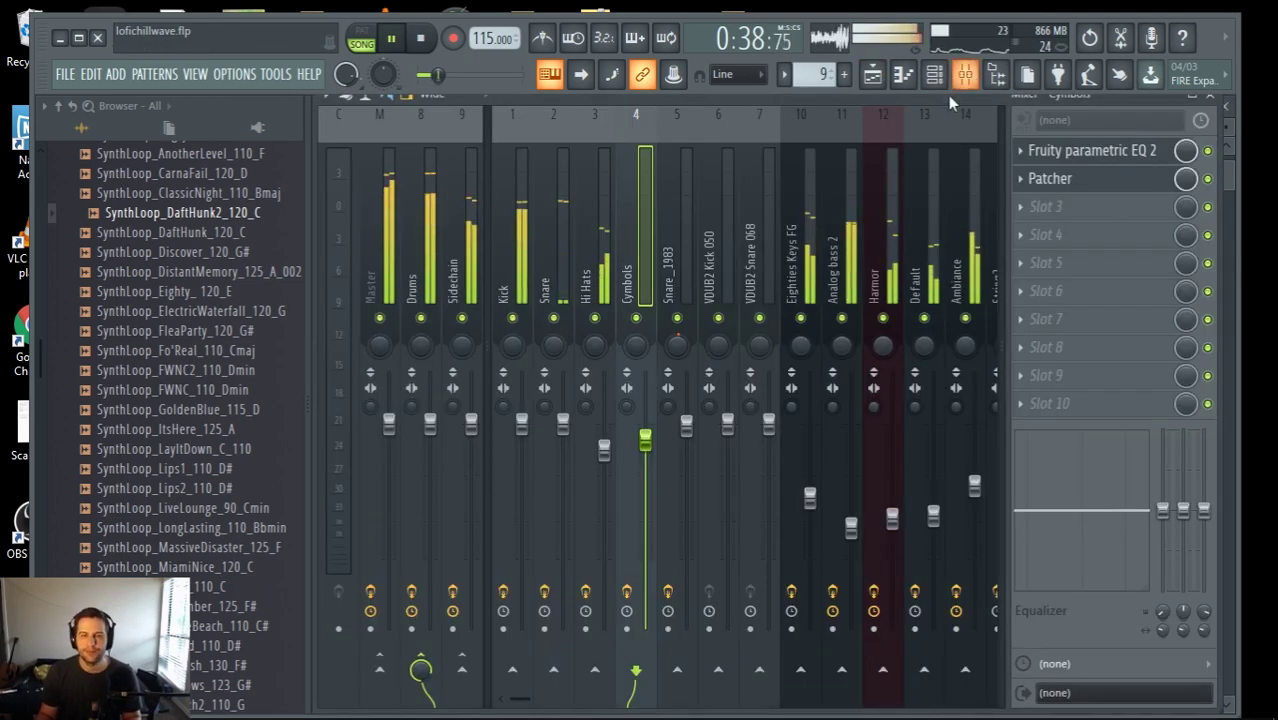
scroll(832, 217, down, 5)
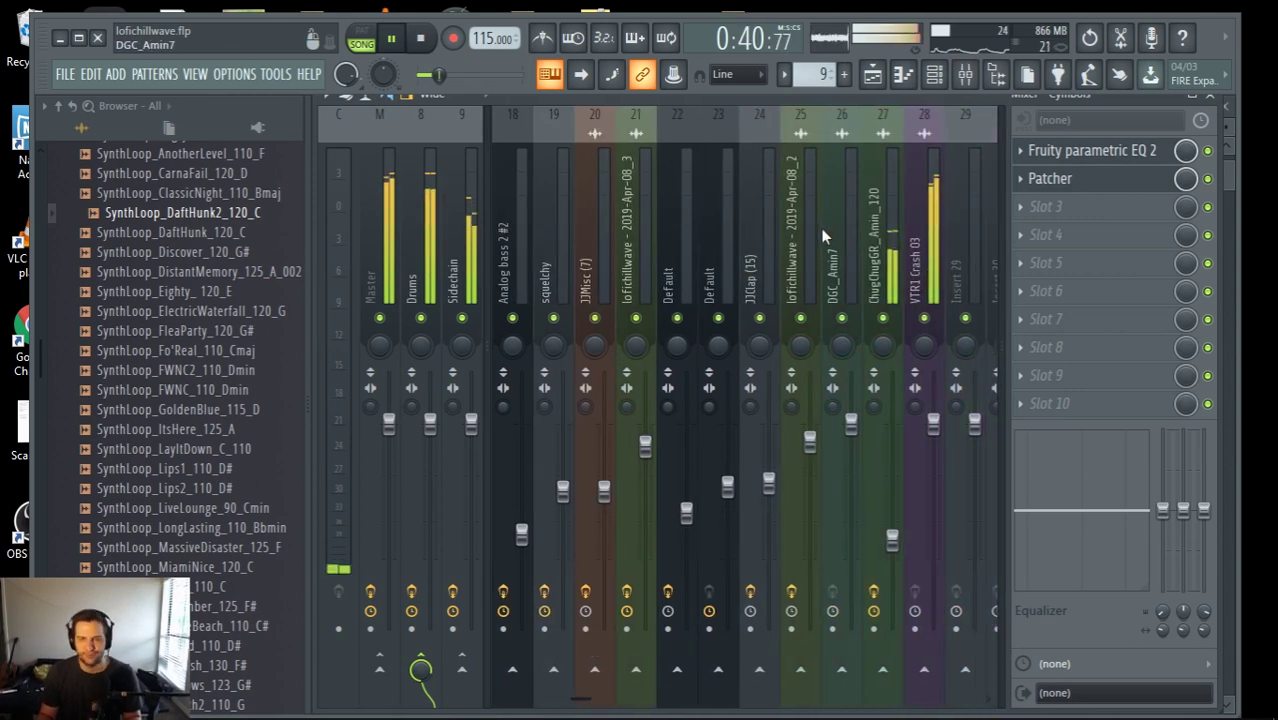
scroll(826, 236, down, 3)
drag(811, 427, 811, 489)
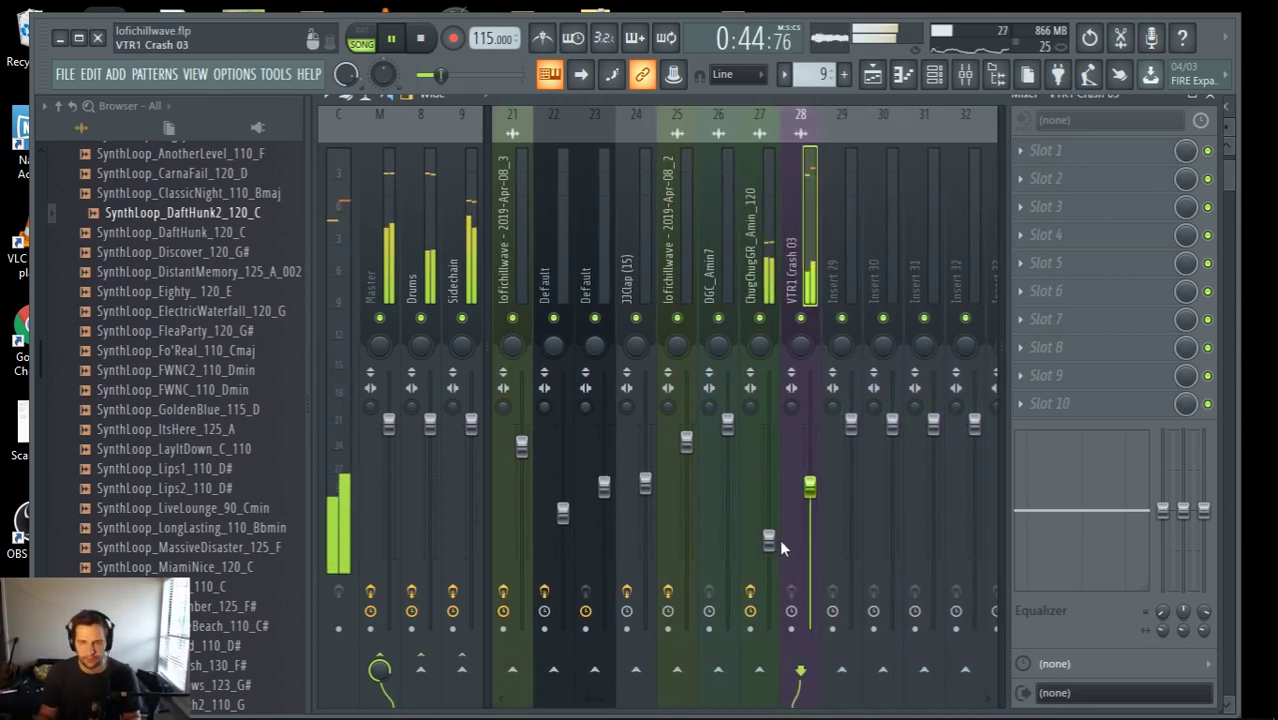
drag(769, 541, 817, 500)
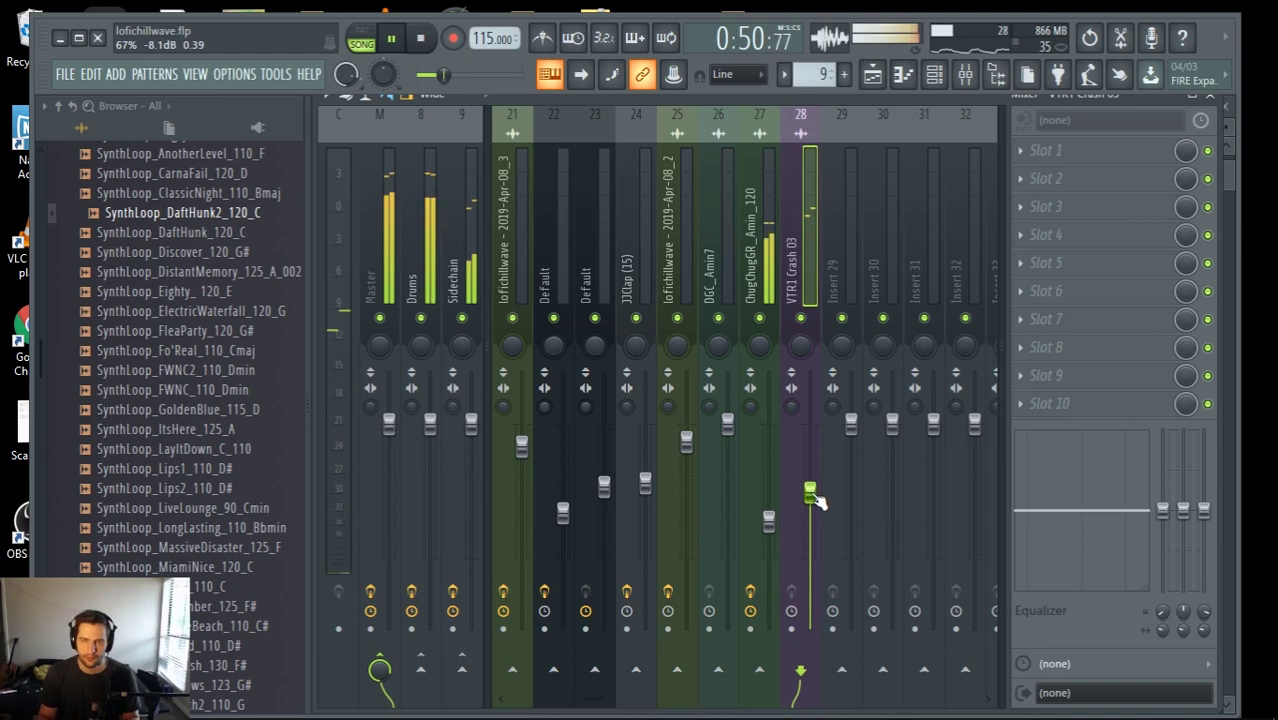
Return to the playlist and unmute Track 10 with the ChugChug guitar clips
click(873, 77)
key(ctrl)
scroll(645, 465, down, 4)
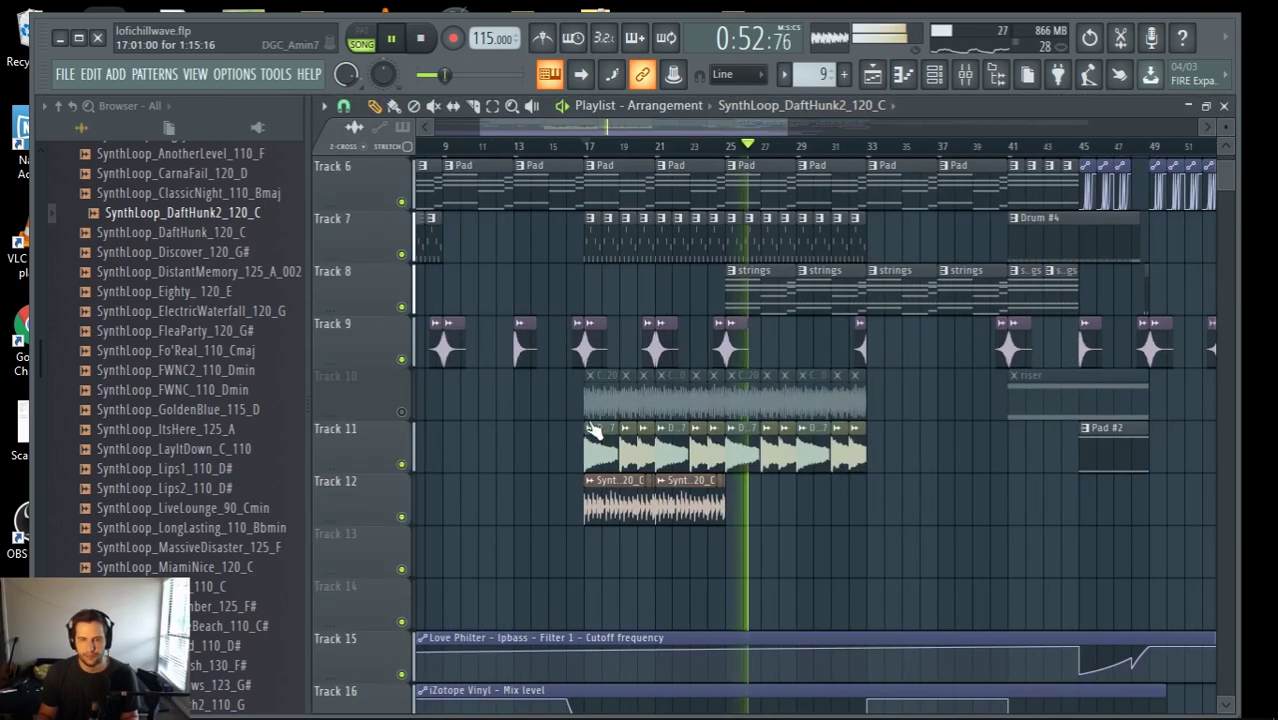
click(401, 411)
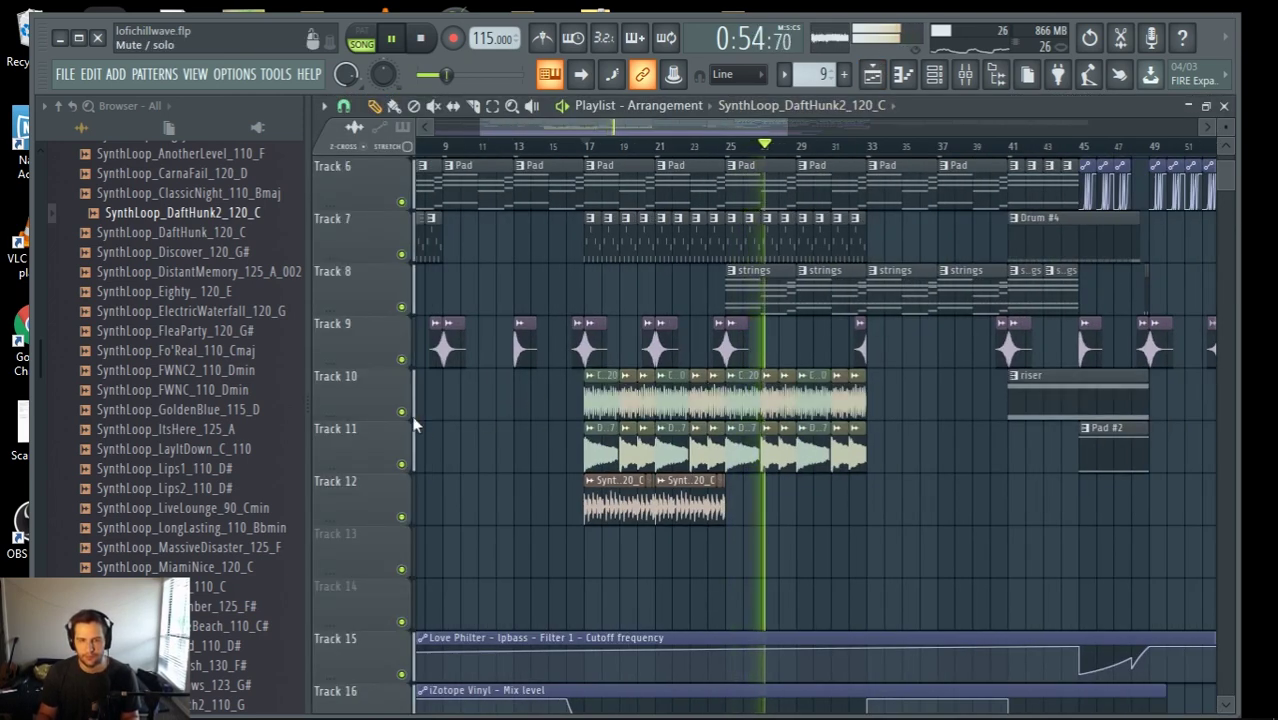
Delete the ChugChug clips on Track 10 between bars 17 and 25 and stop playback
drag(612, 402, 716, 392)
key(space)
key(ctrl)
scroll(700, 395, up, 3)
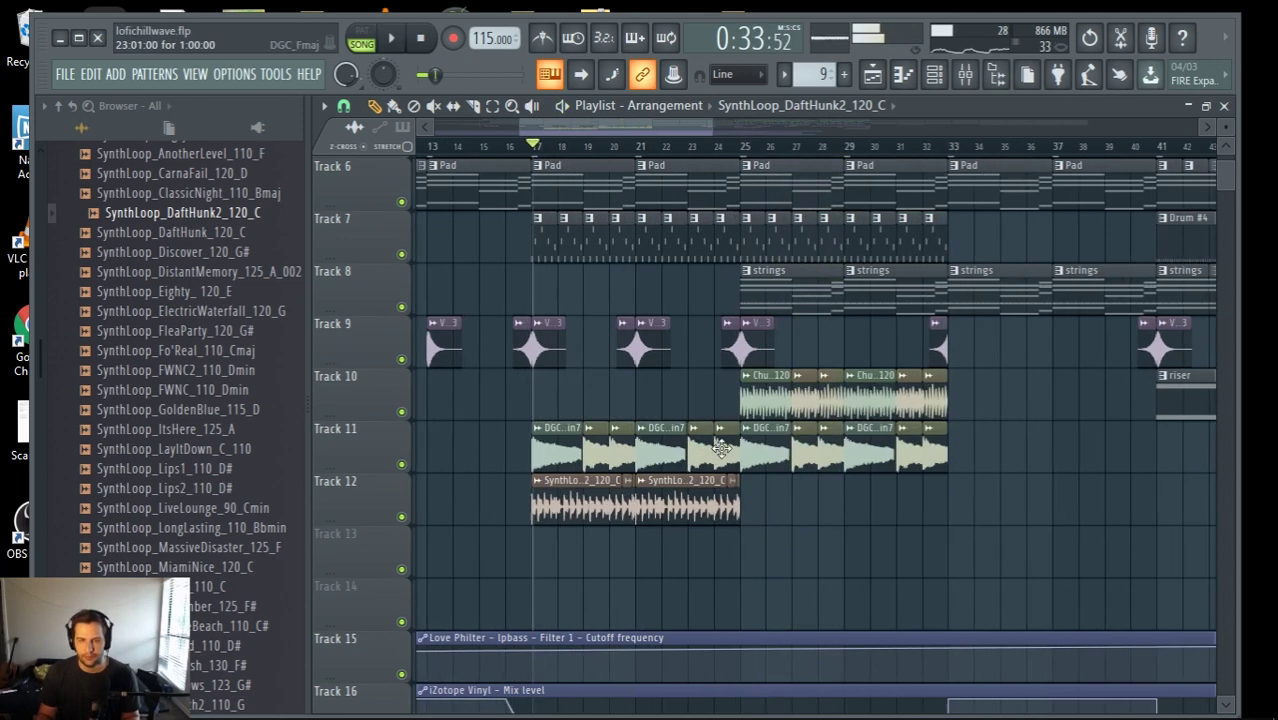
Move the Track 10 ChugChug guitar clips to bar 1 and duplicate them to fill the track up to bar 17
drag(950, 400, 69, 421)
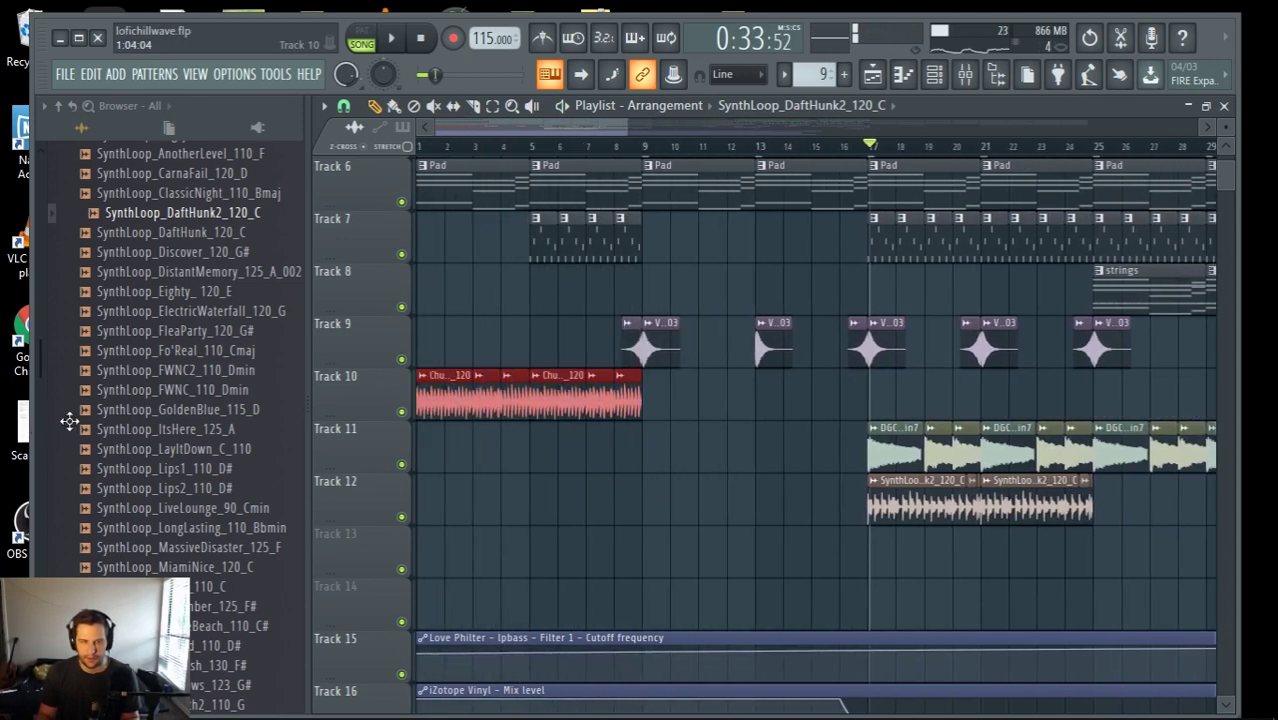
drag(682, 448, 449, 390)
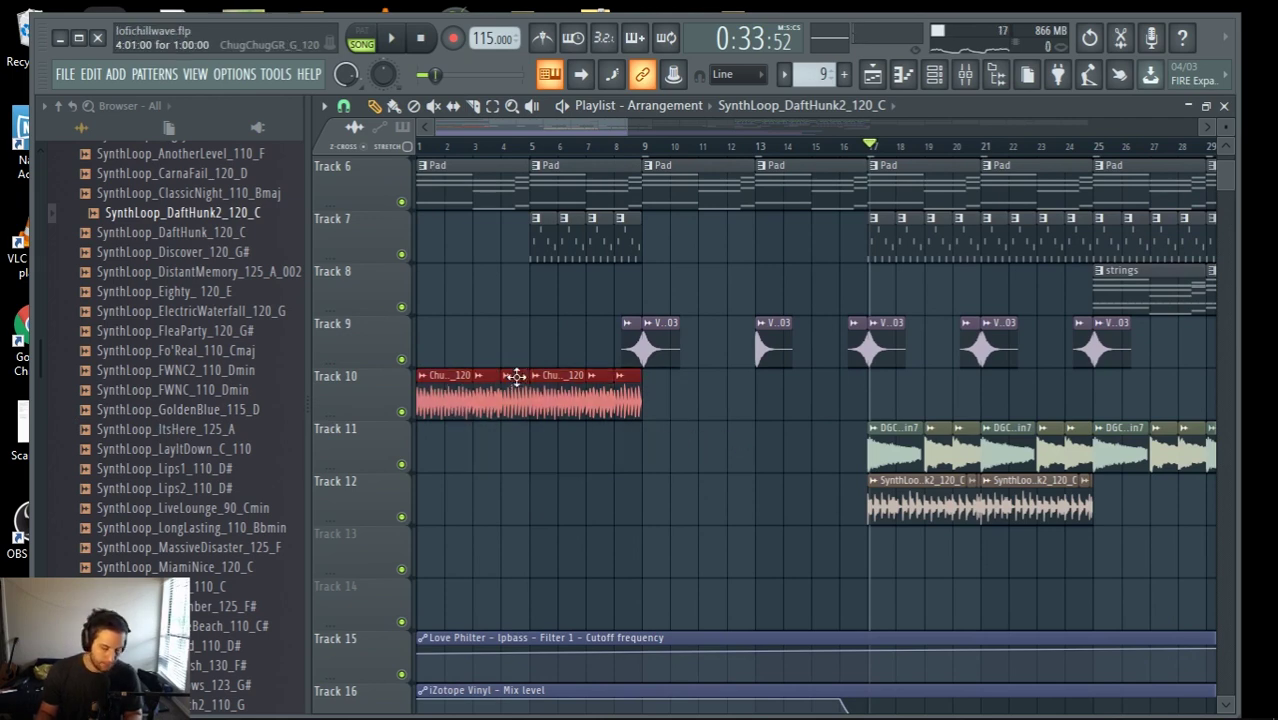
key(ctrl+b)
scroll(719, 525, down, 3)
scroll(882, 556, up, 4)
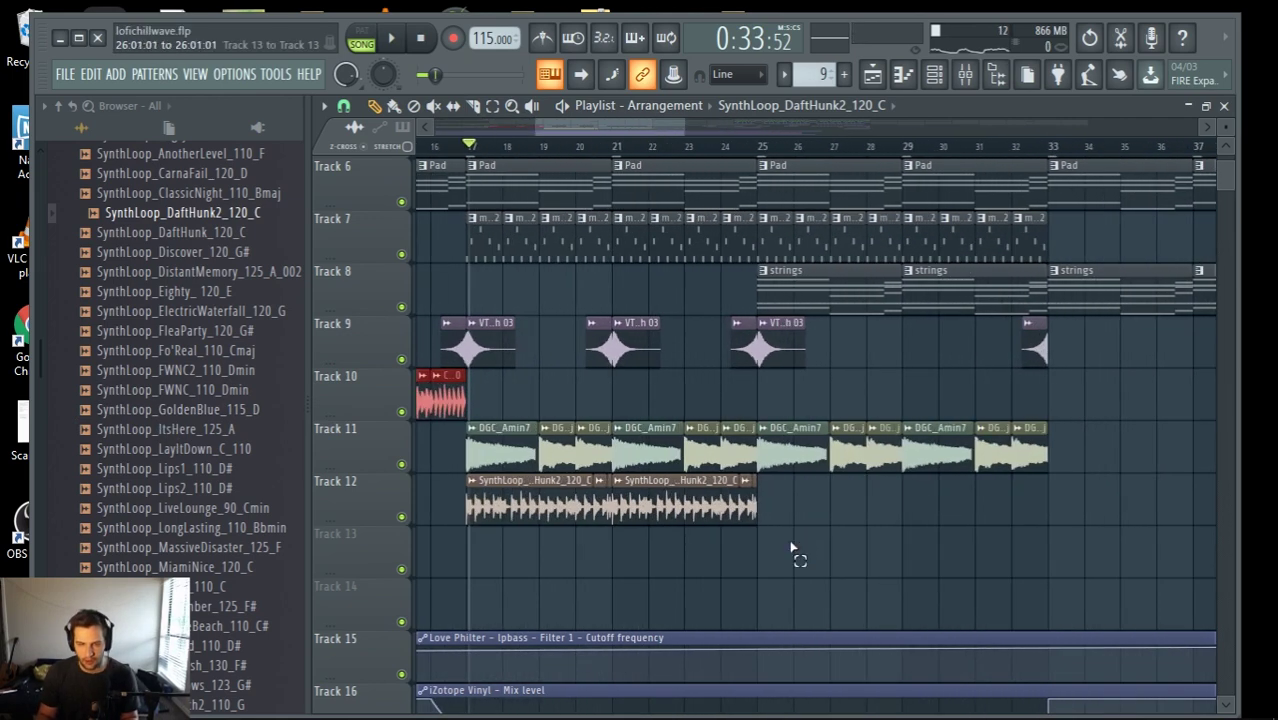
Duplicate the SynthLoop_DaftHunk2 clips on Track 12 to cover bars 25 to 33
drag(790, 548, 450, 476)
key(ctrl+b)
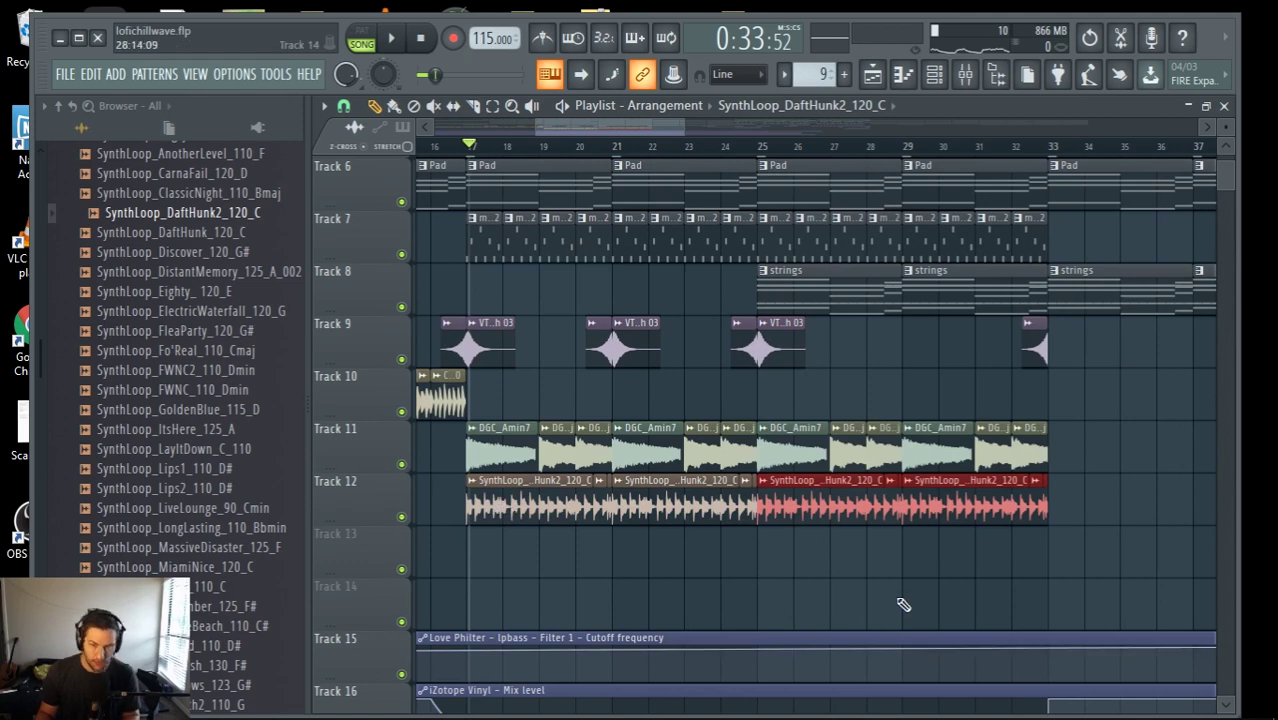
Move the DGC chord clips and SynthLoop_DaftHunk2 clips up one track to Tracks 10 and 11, keeping their start at bar 17
scroll(903, 604, down, 3)
scroll(960, 541, up, 3)
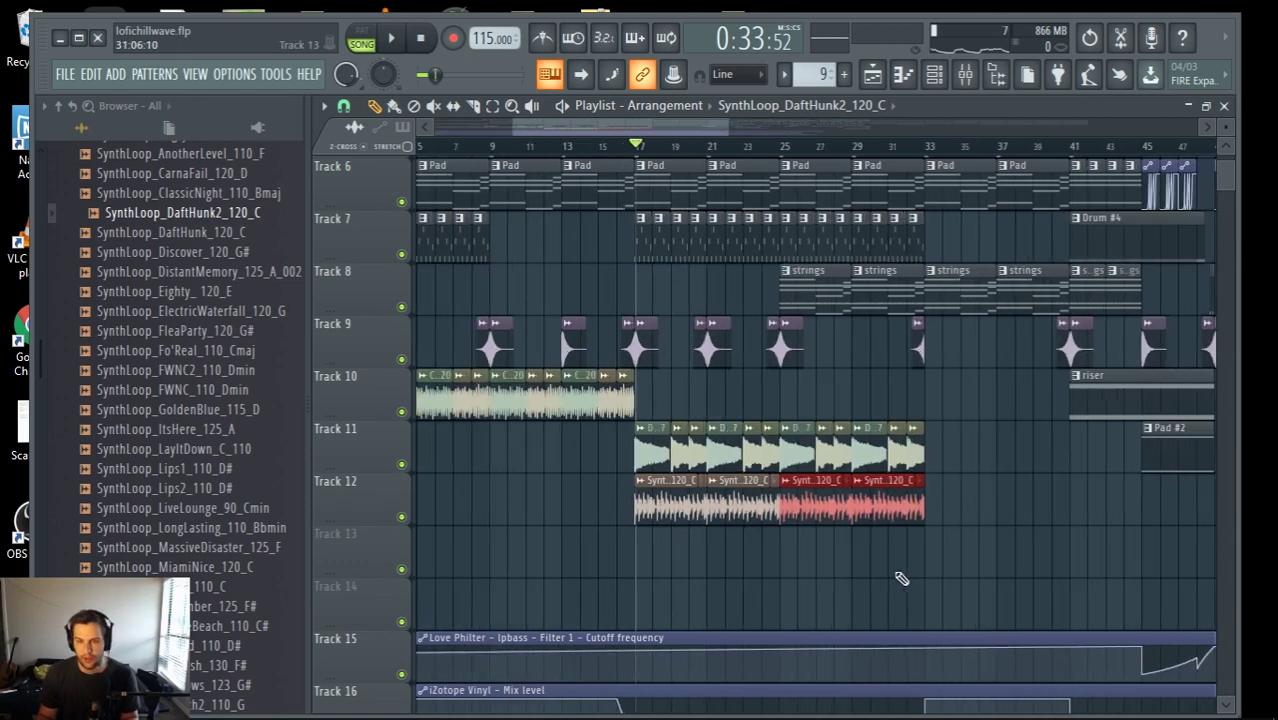
drag(998, 576, 624, 380)
scroll(626, 380, up, 4)
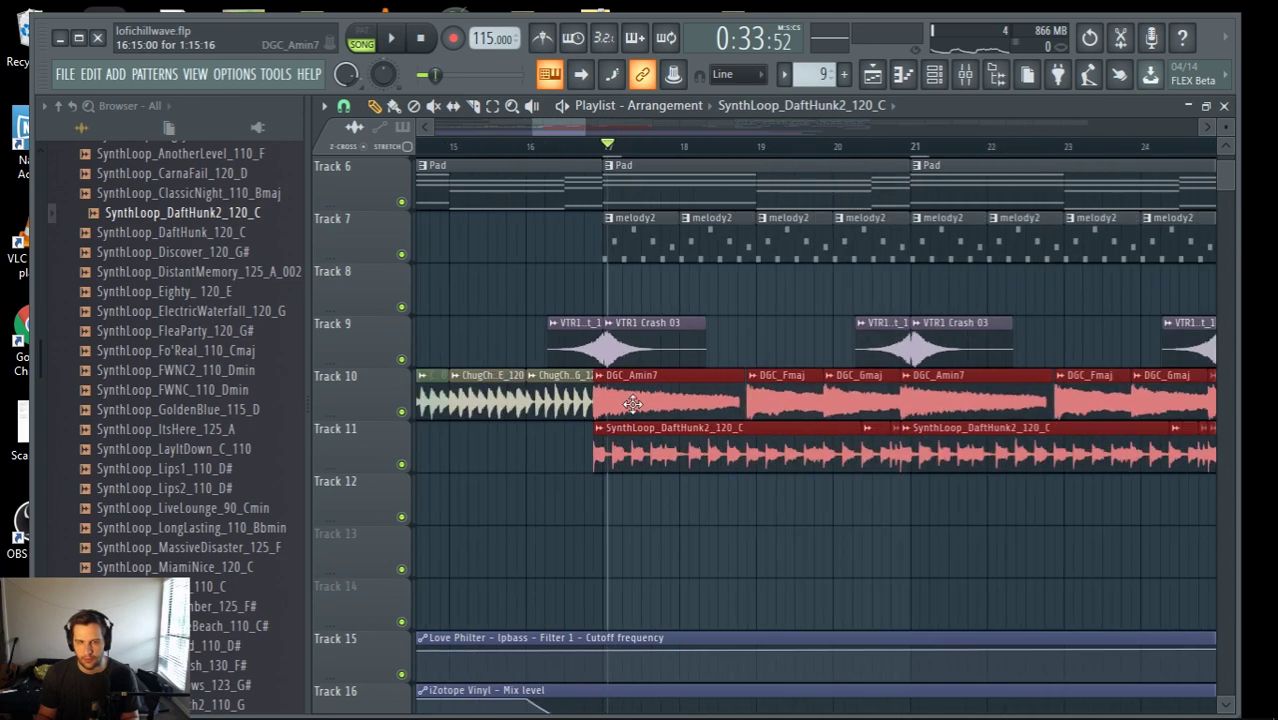
scroll(593, 565, down, 3)
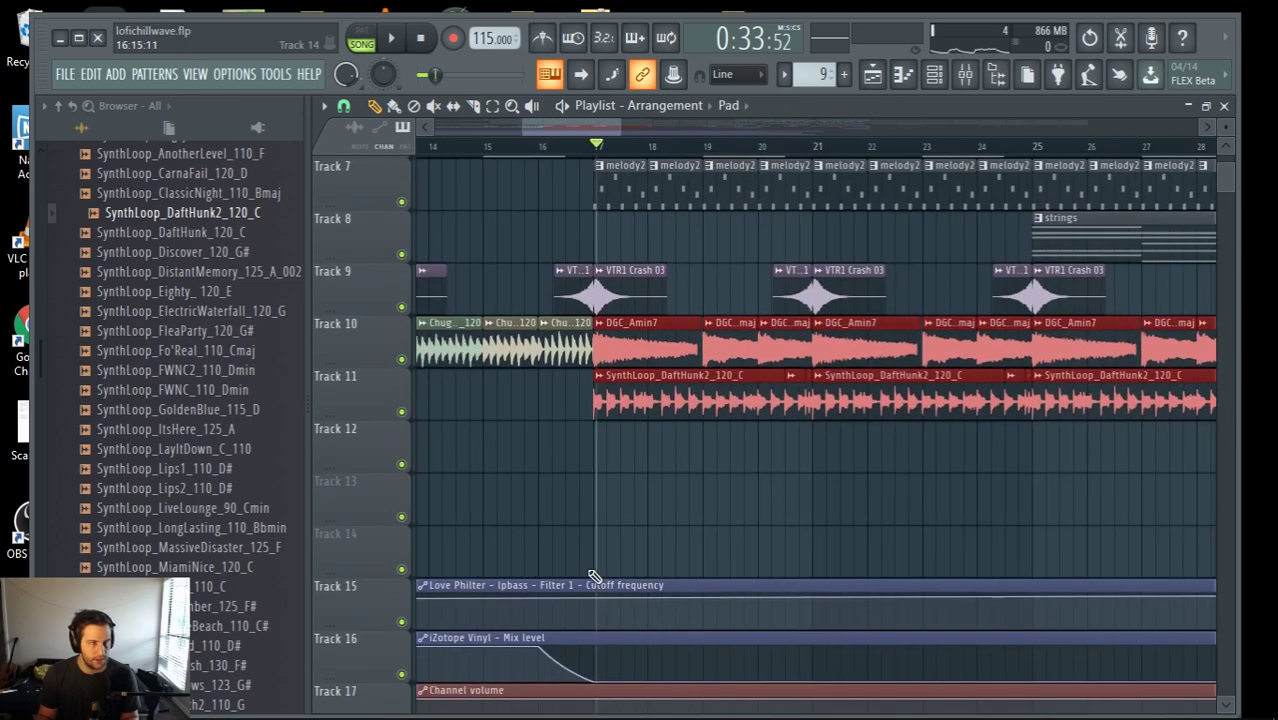
Look through the Nu Disco Dynamite pack's chugging riffs and distorted guitar chords, and open its guitar LOOPS folder
scroll(590, 570, up, 3)
scroll(245, 496, up, 6)
click(128, 388)
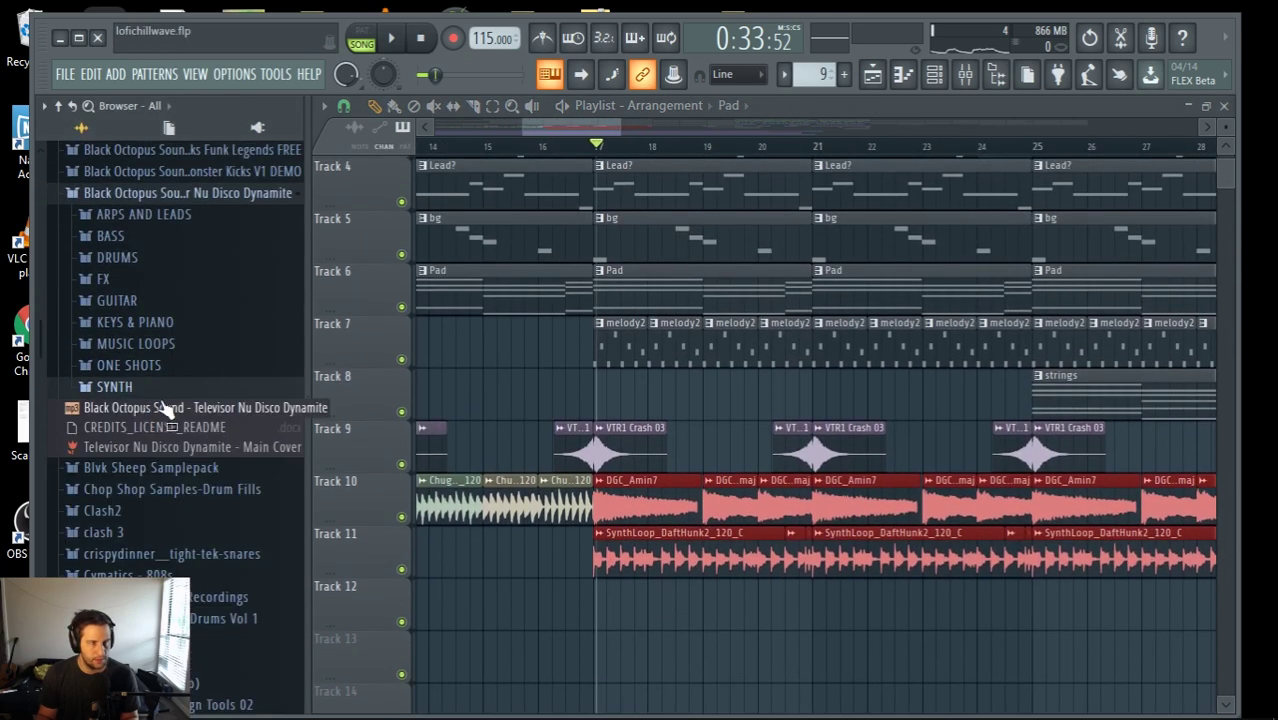
click(117, 301)
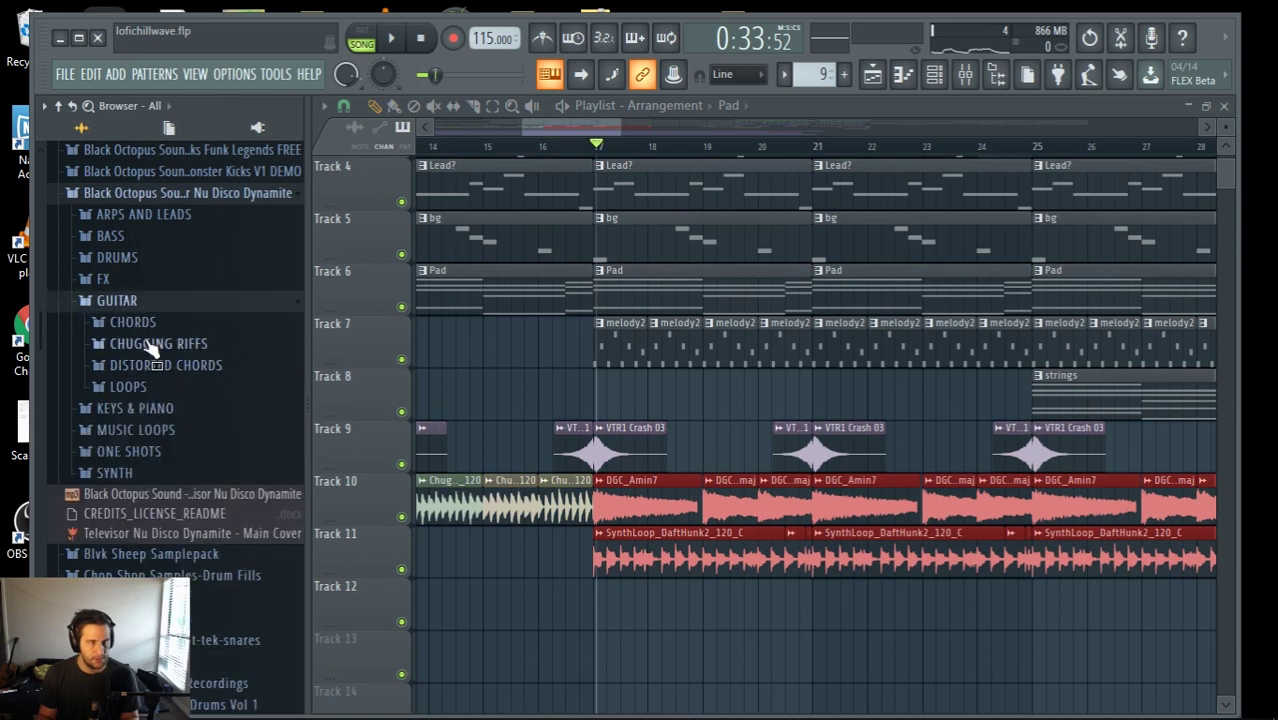
click(150, 343)
scroll(150, 350, down, 2)
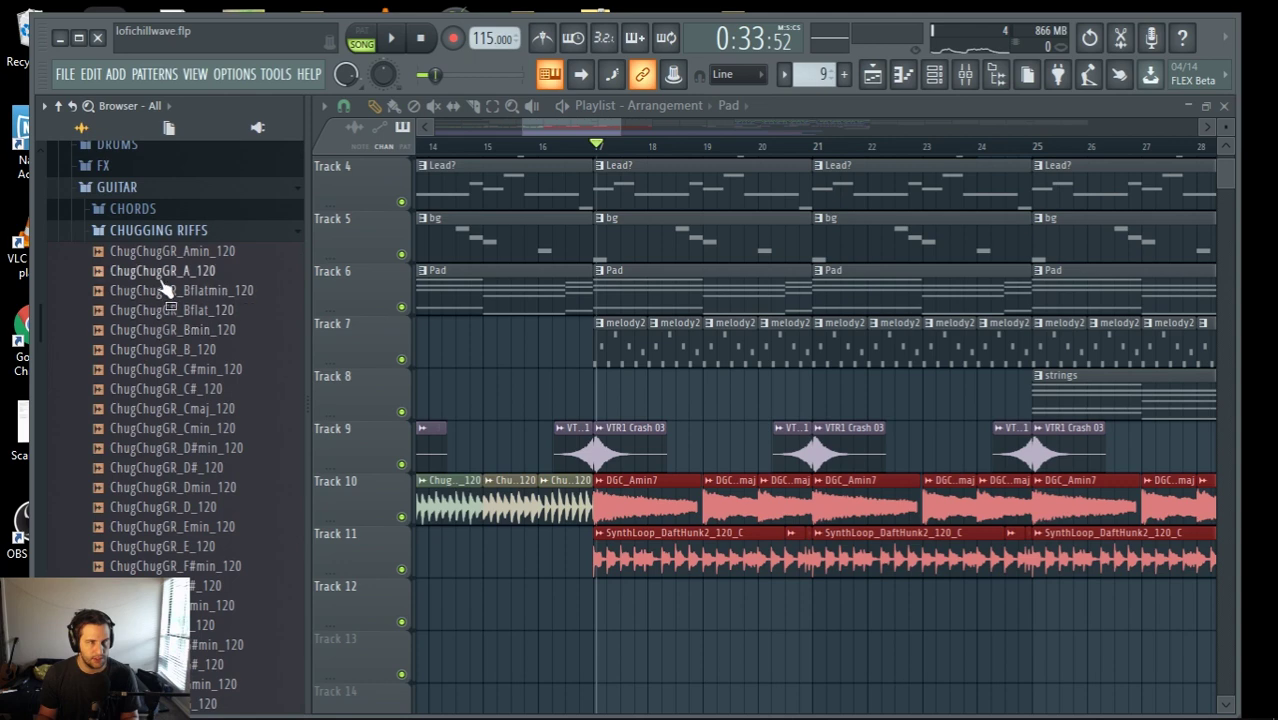
click(165, 526)
click(180, 233)
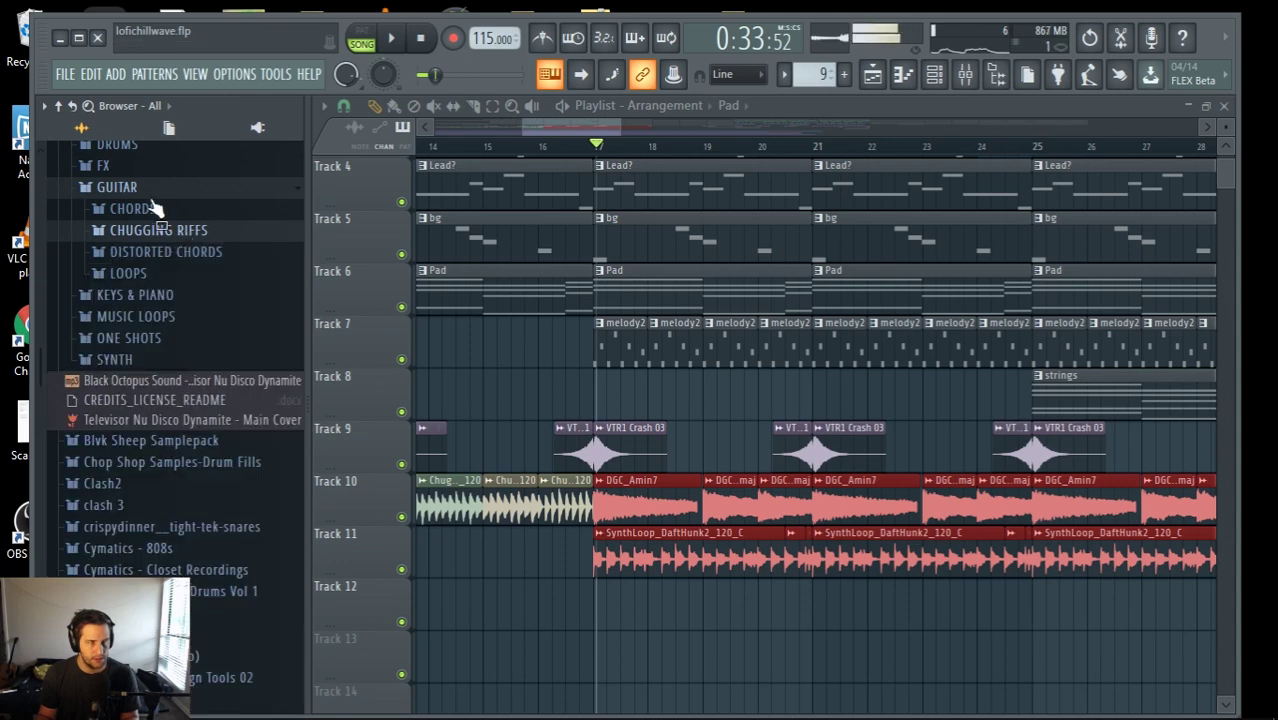
click(157, 255)
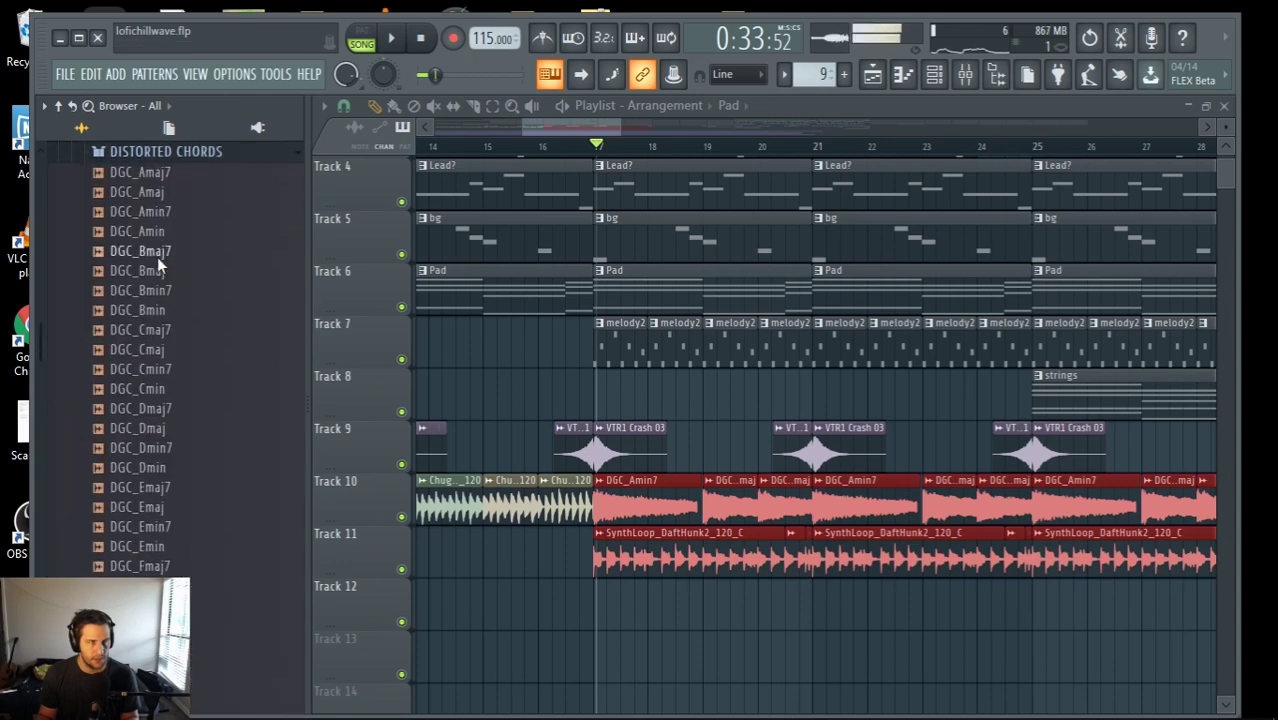
click(163, 153)
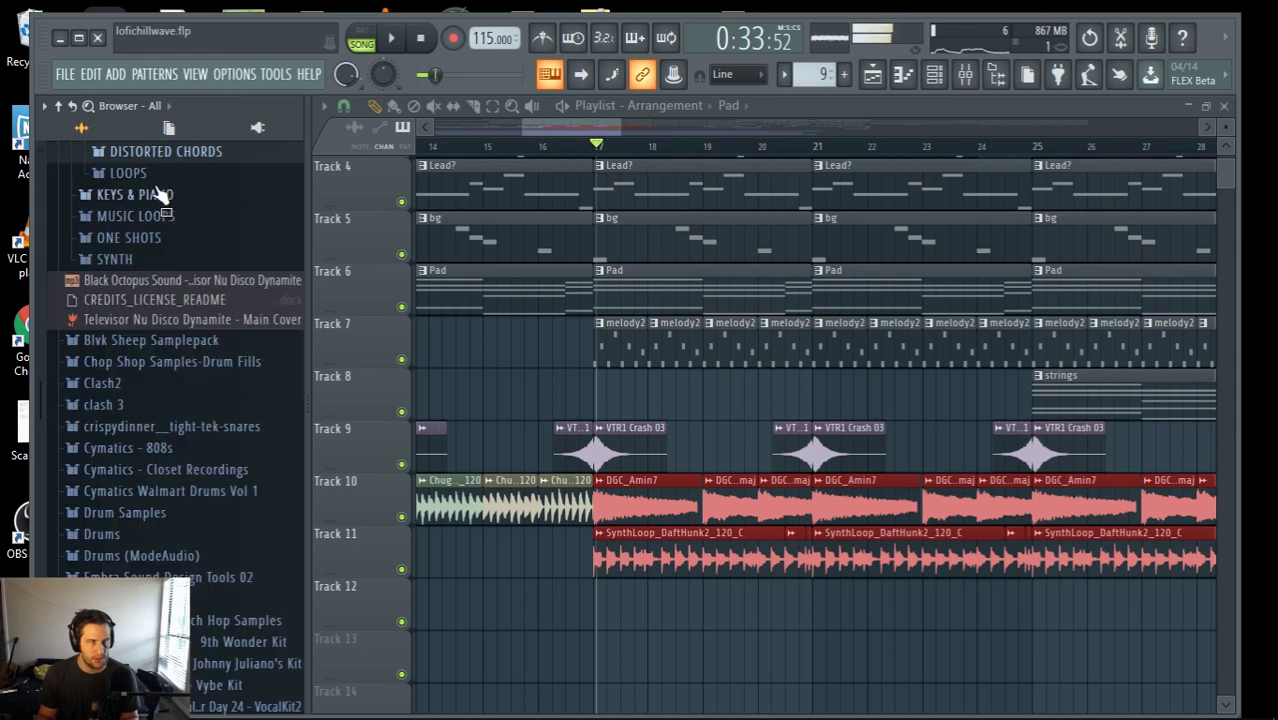
click(130, 173)
Audition the guitar loops, including BasicLick, WeDidIt, StayinUpLate, SunRise, Room12, RobotFunk, Oddly, JazzyDude and HotPocket
click(178, 213)
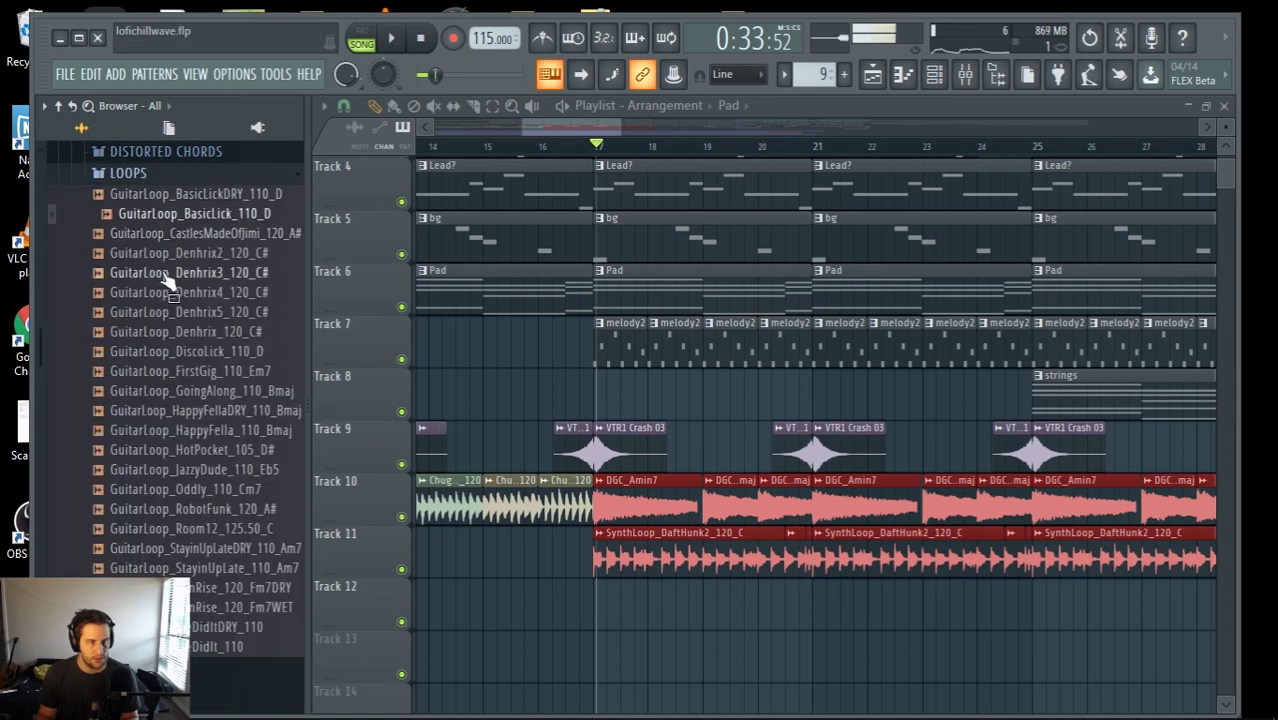
click(198, 645)
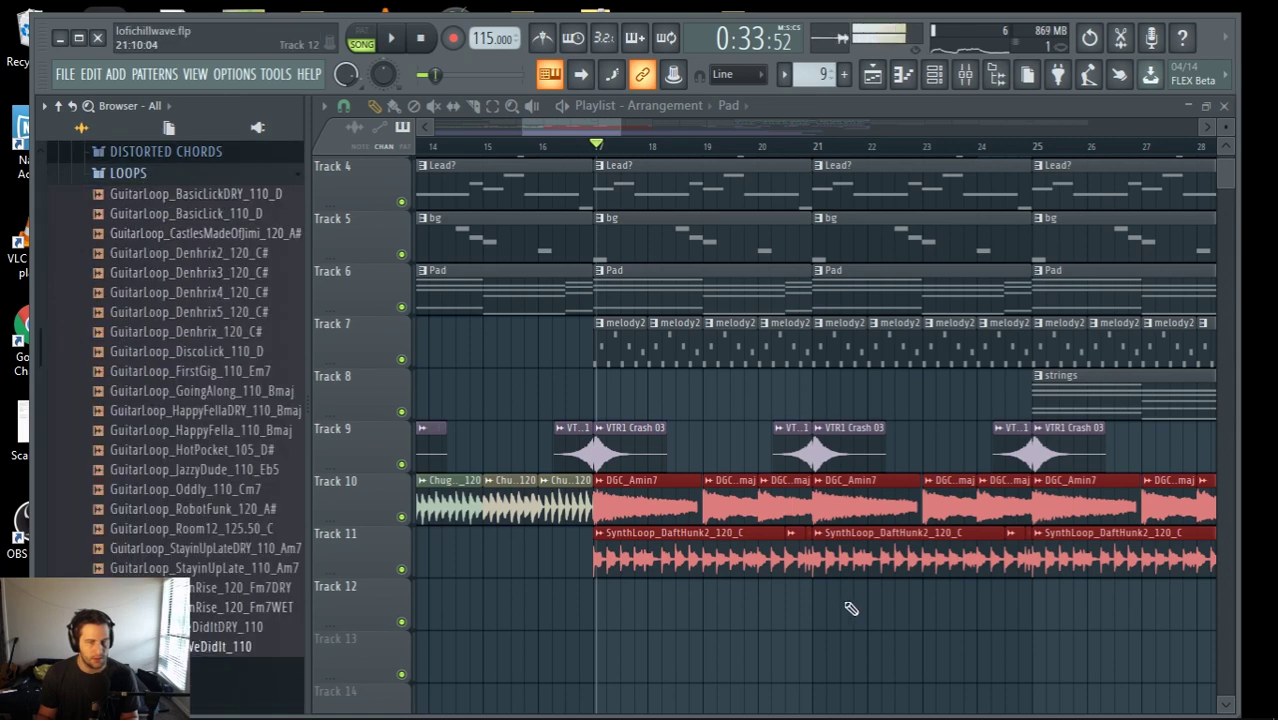
scroll(851, 608, down, 2)
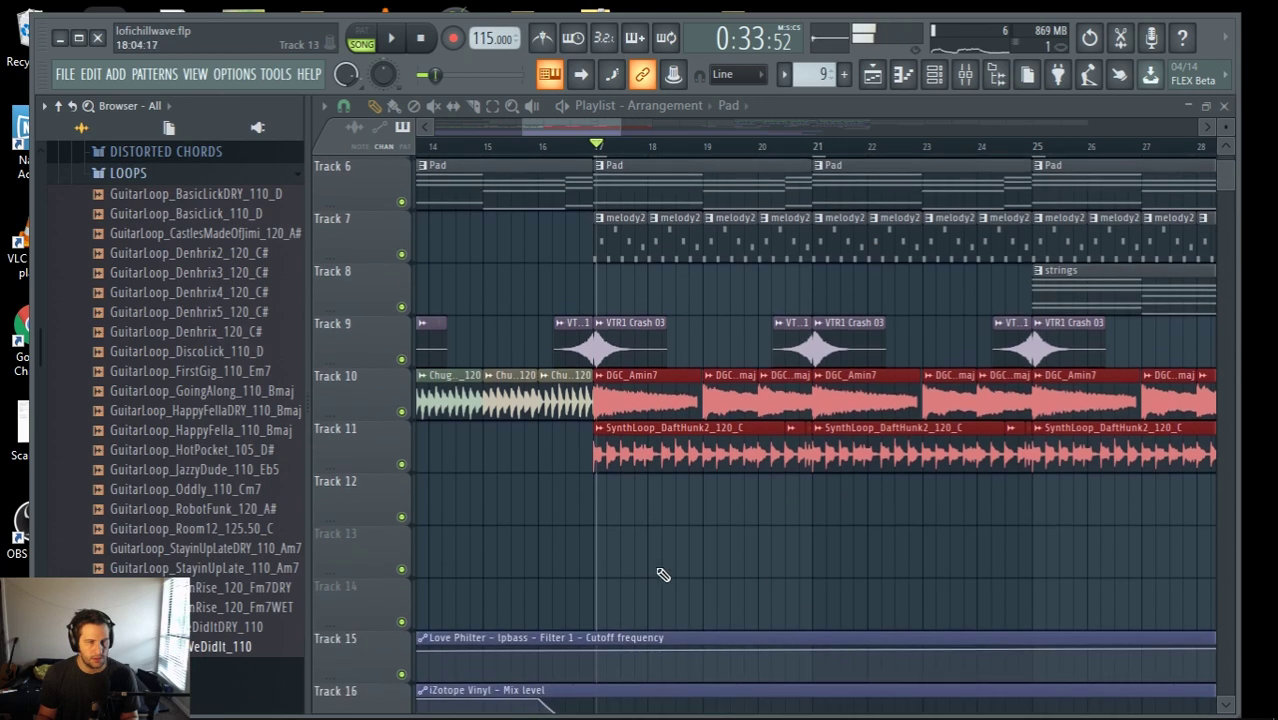
click(245, 567)
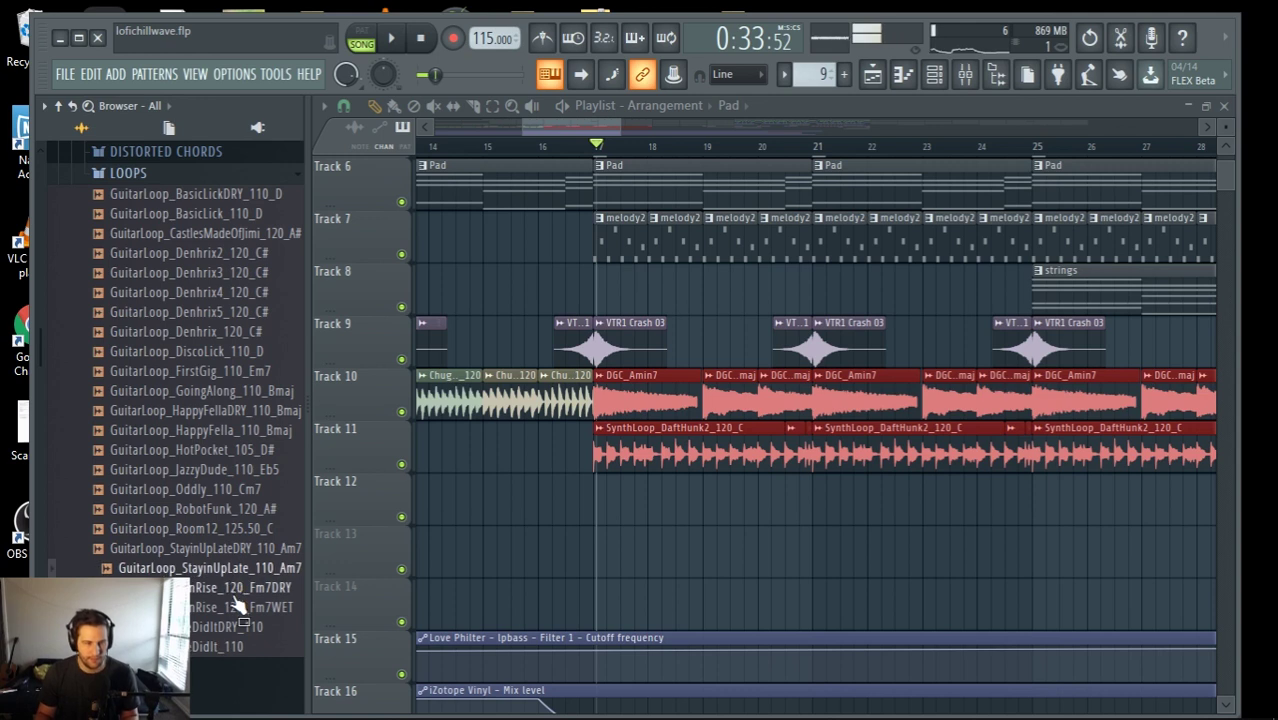
click(235, 596)
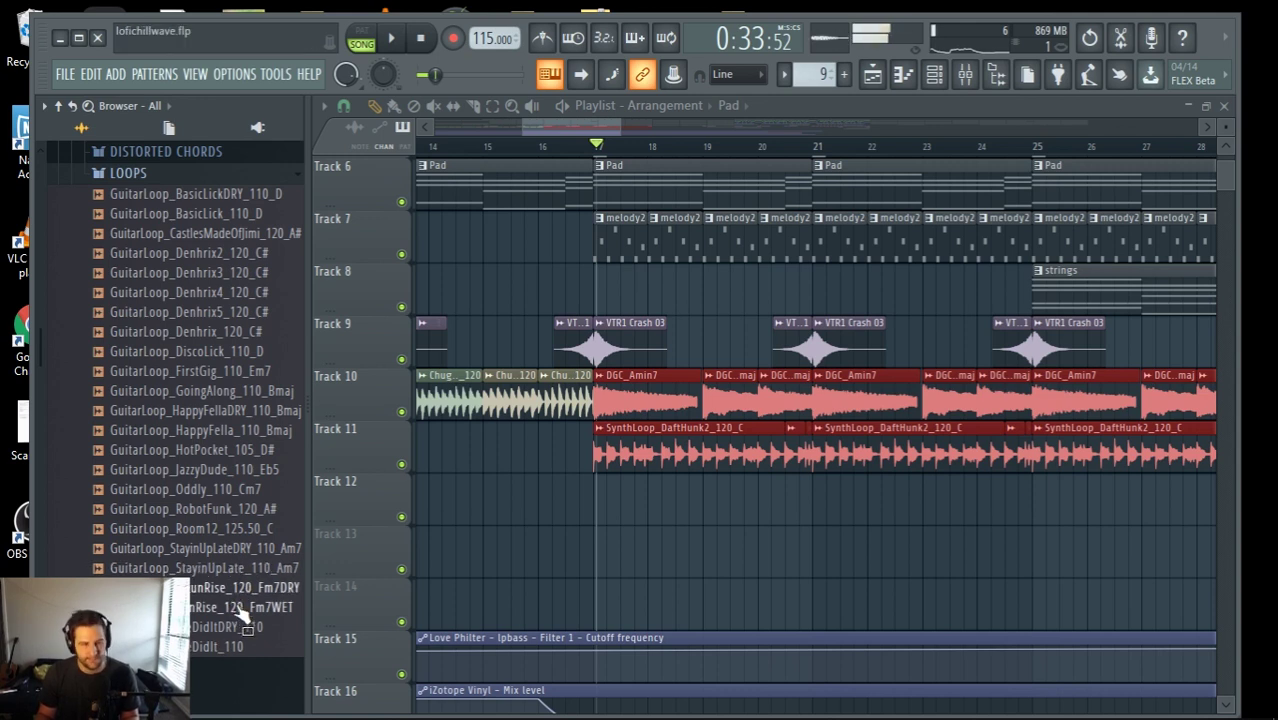
click(235, 608)
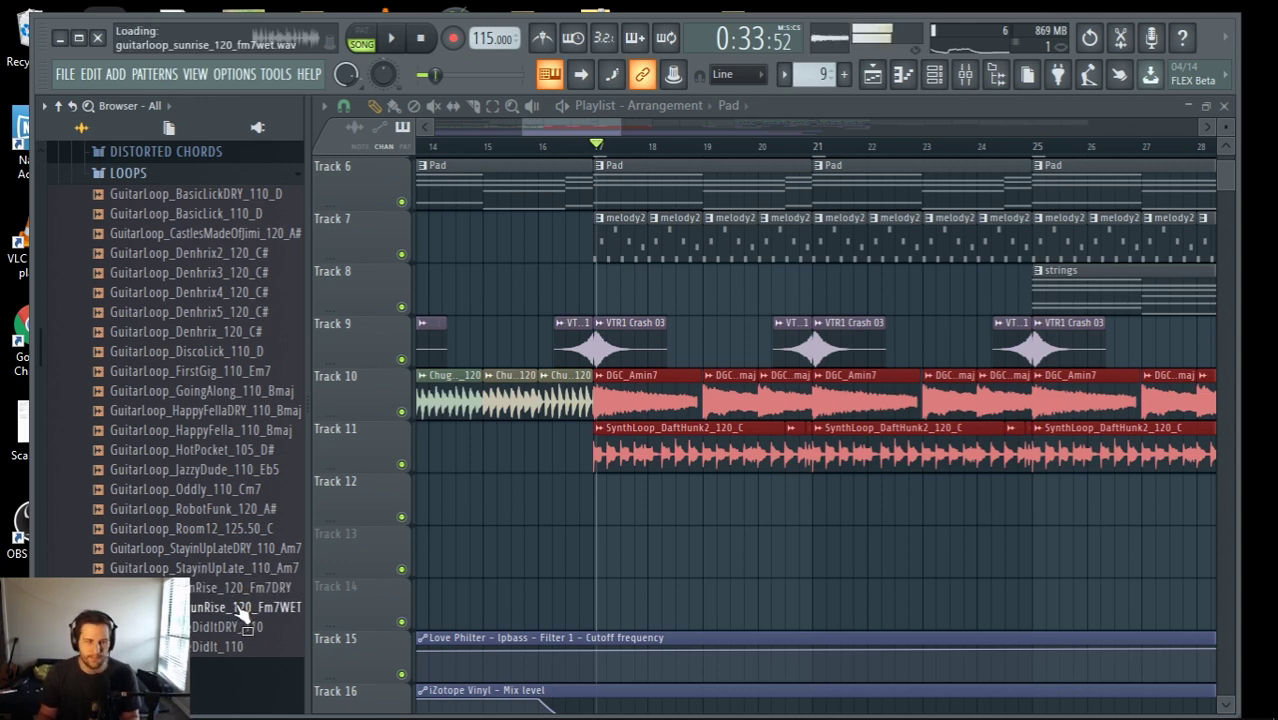
click(247, 570)
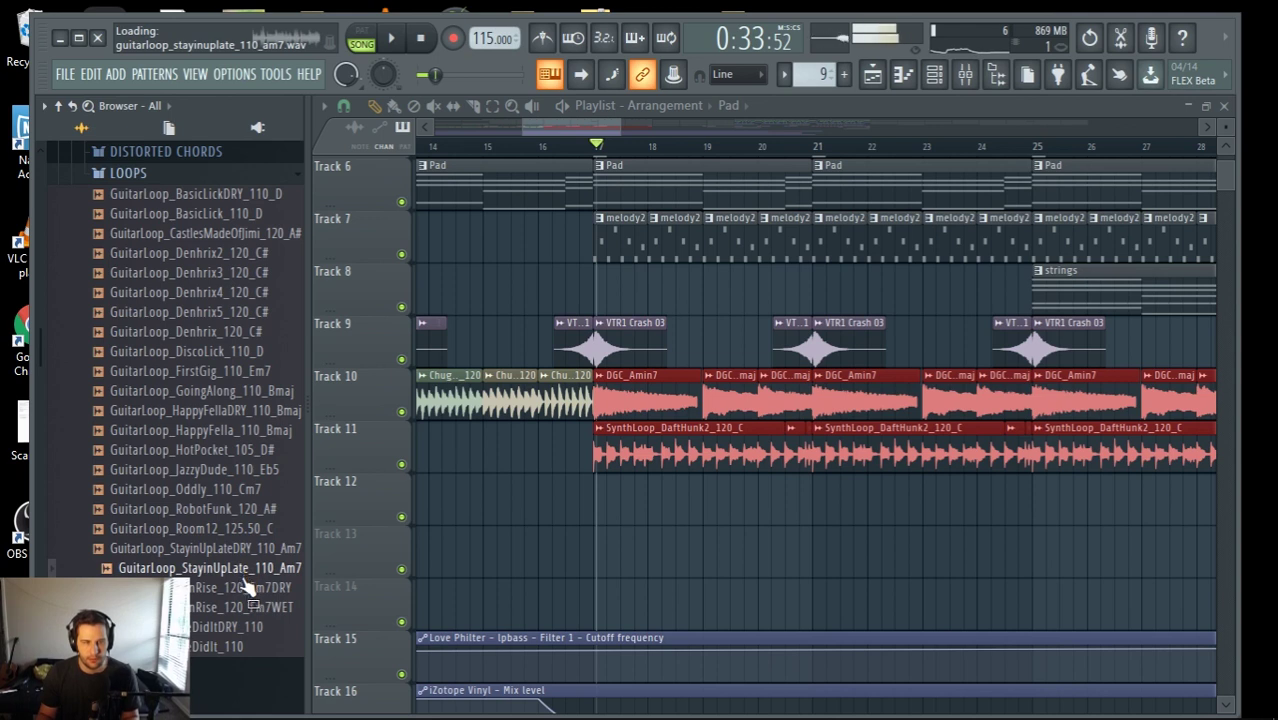
click(230, 524)
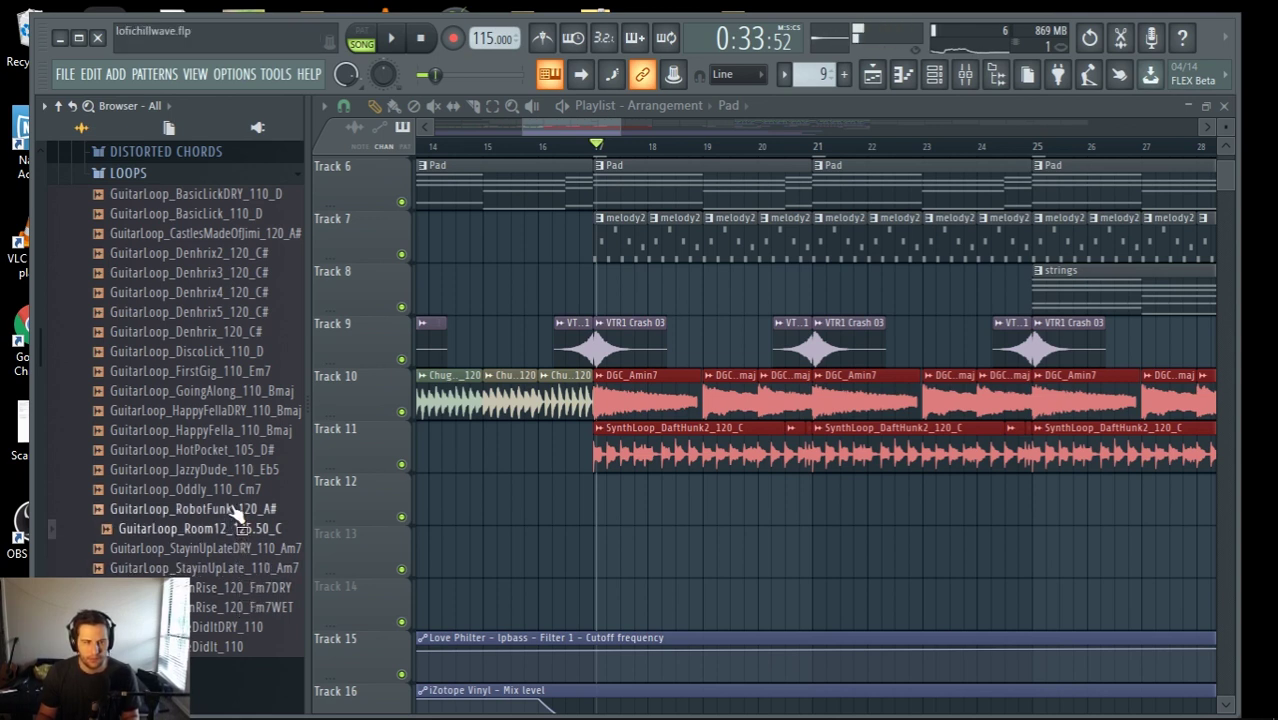
click(238, 510)
click(238, 488)
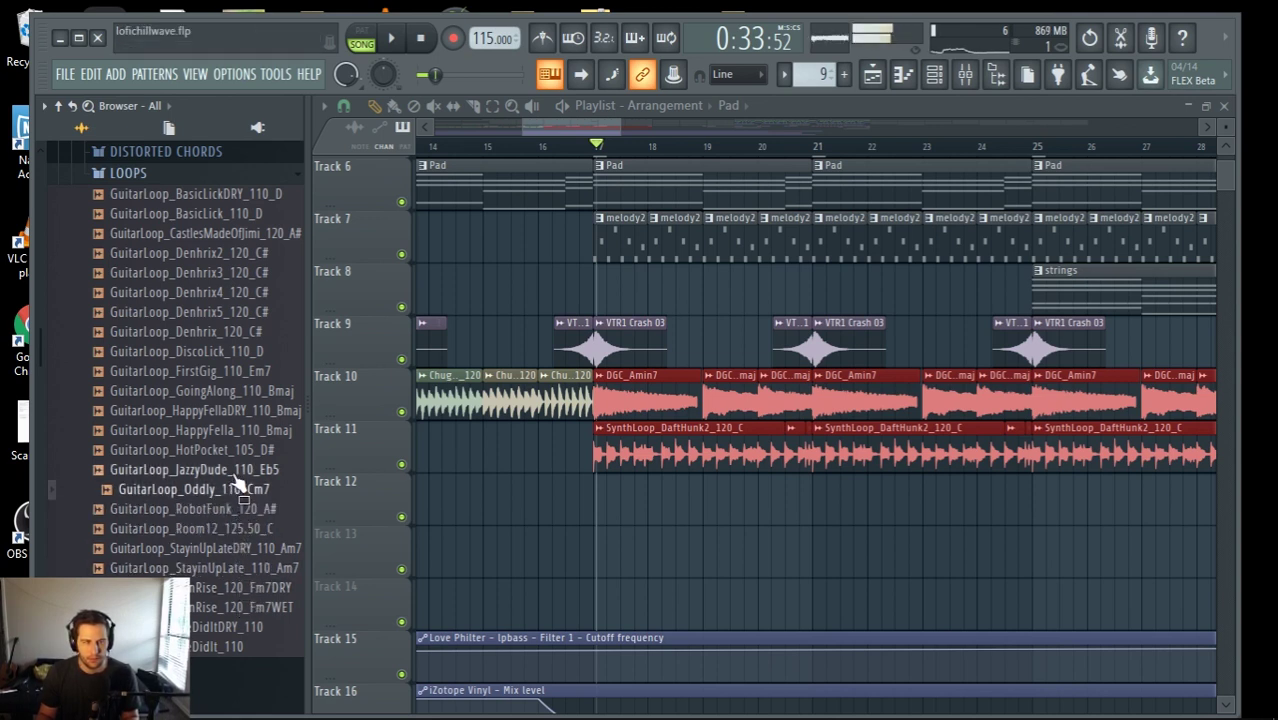
click(238, 470)
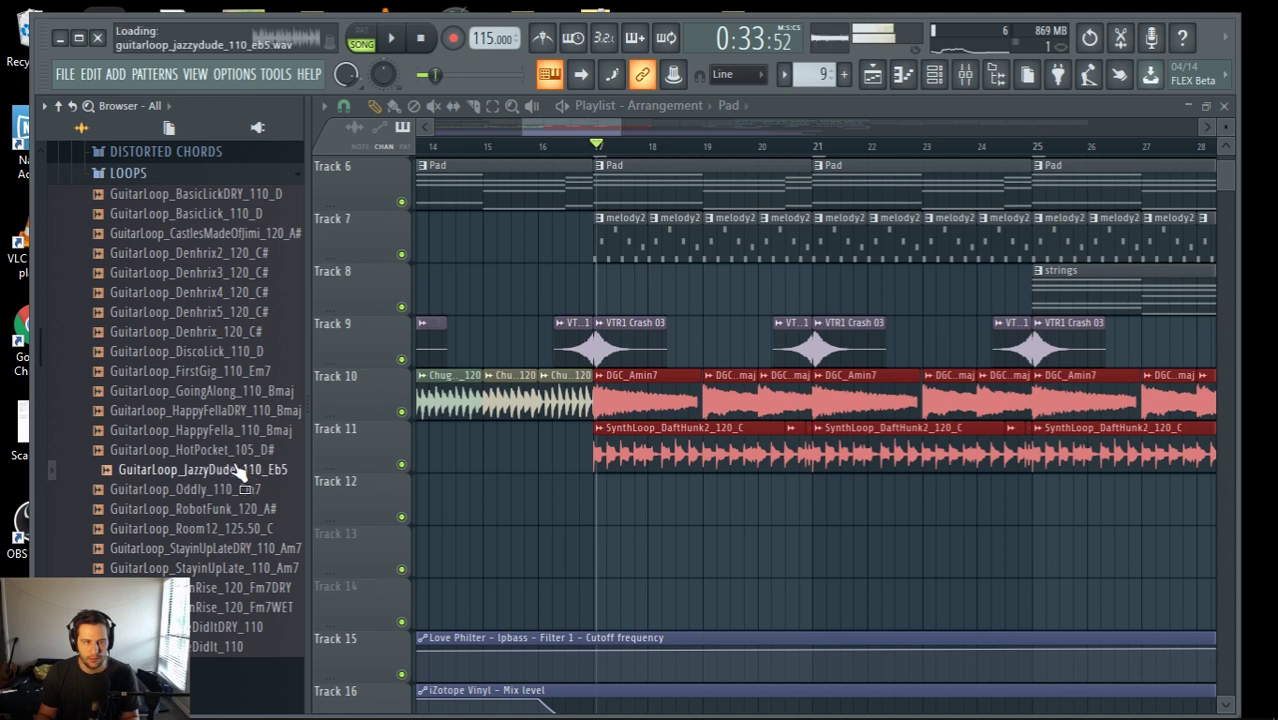
click(240, 452)
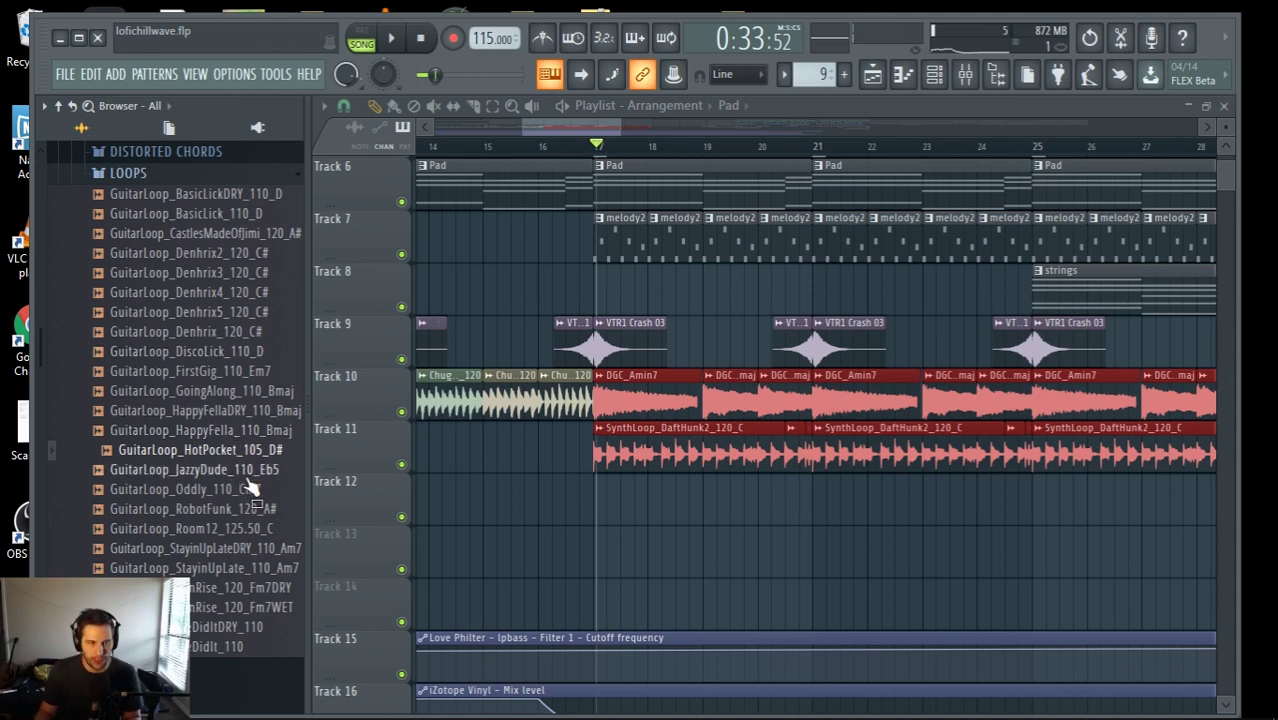
Place GuitarLoop_HotPocket_105_D# on Track 12 near bar 17 and set its time-stretching mode to Stretch
drag(252, 450, 651, 520)
scroll(689, 497, up, 5)
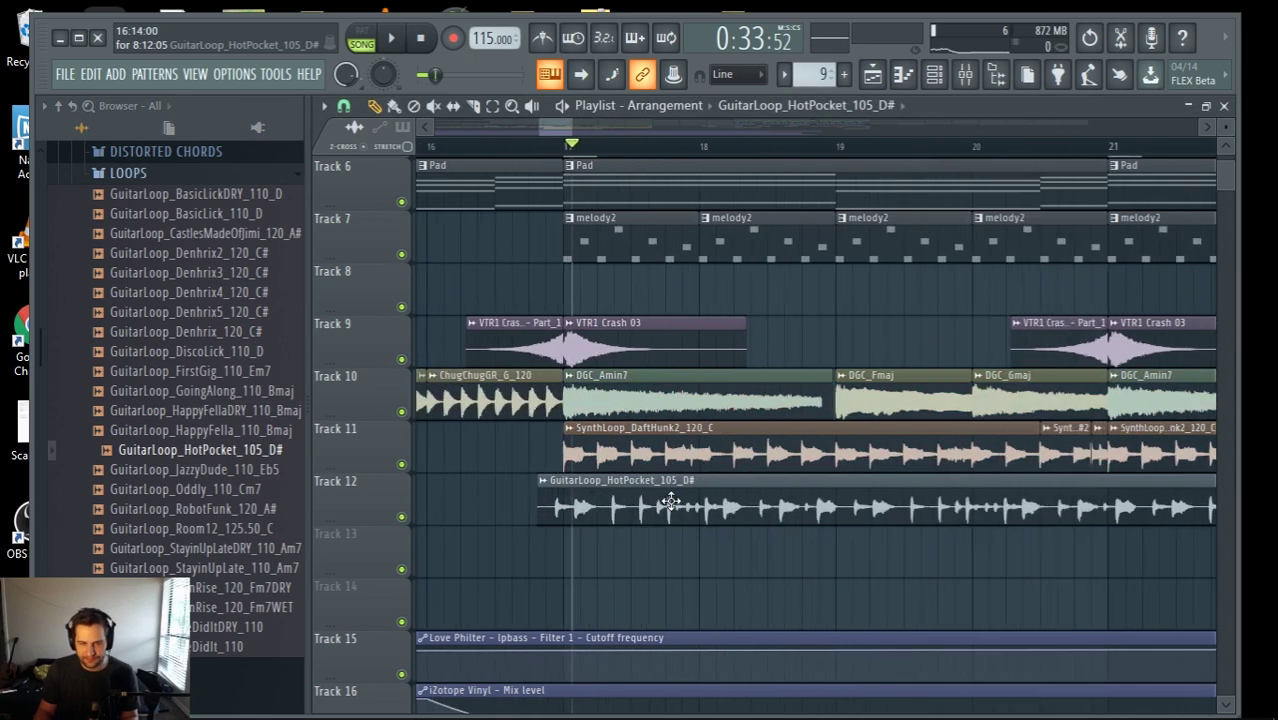
double_click(640, 505)
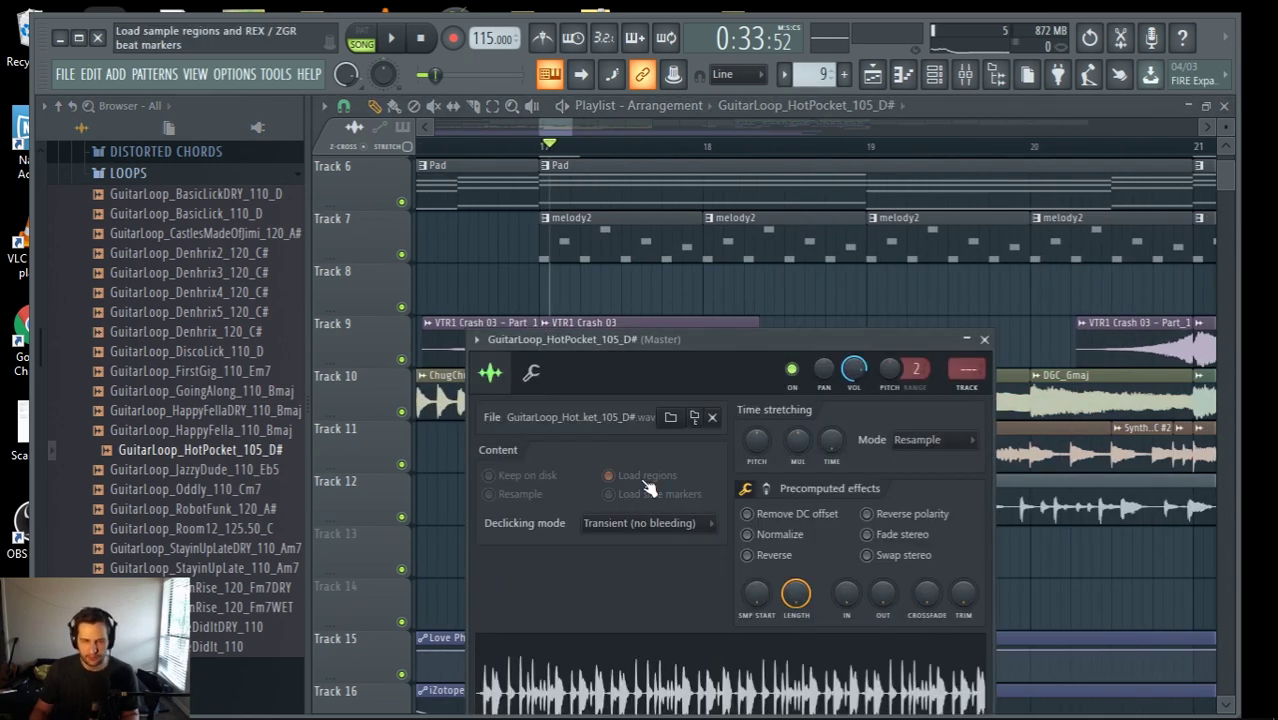
drag(706, 339, 662, 197)
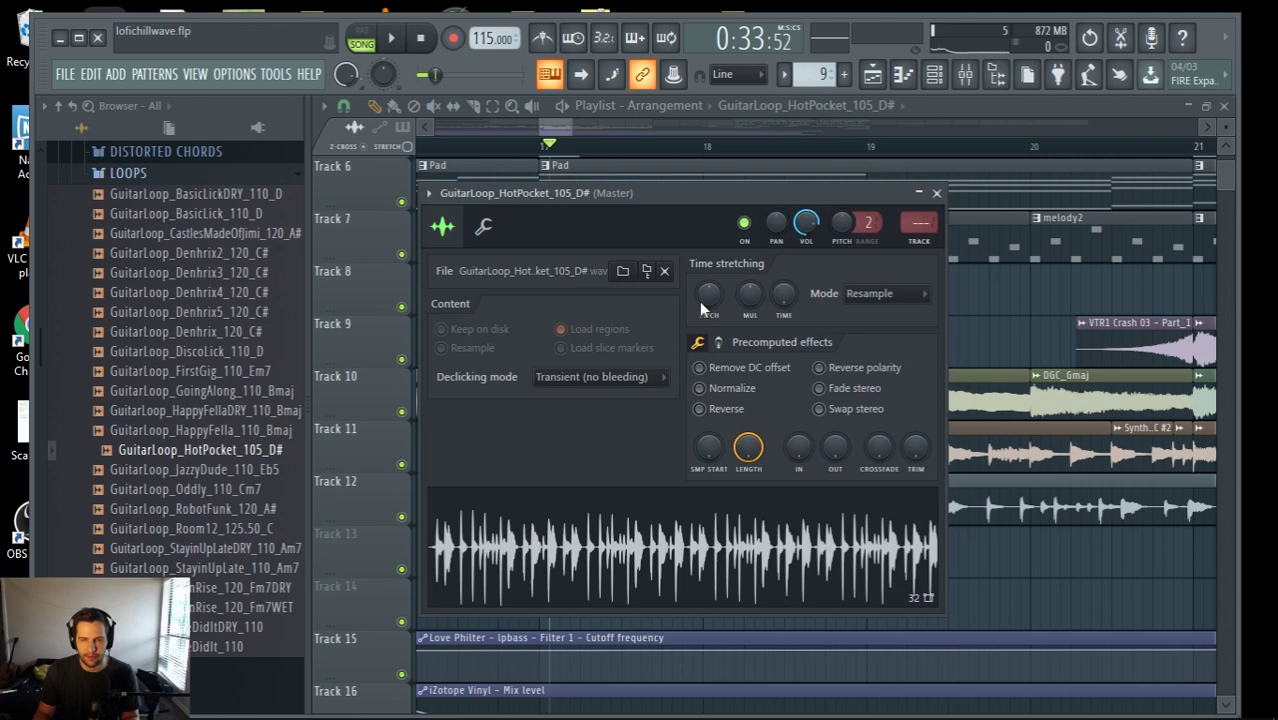
click(900, 293)
click(880, 345)
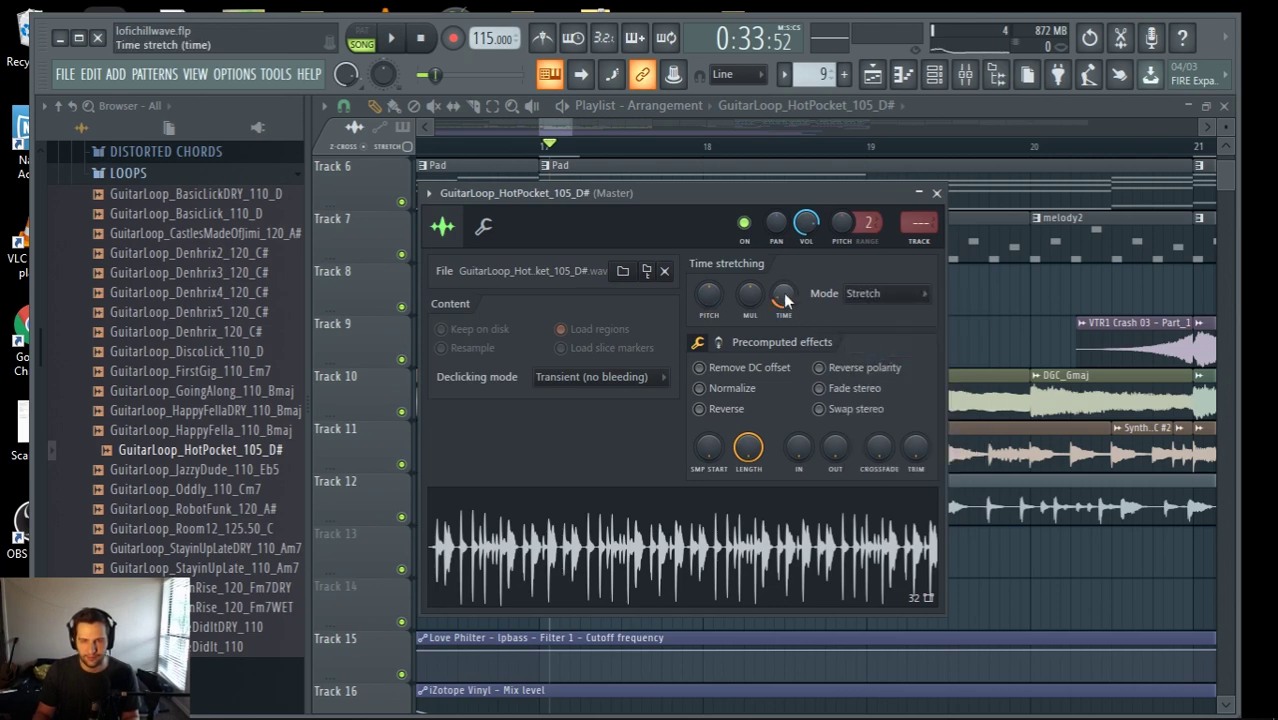
Set the HotPocket guitar sample's source tempo to 105 BPM through tempo detection
right_click(783, 293)
click(827, 320)
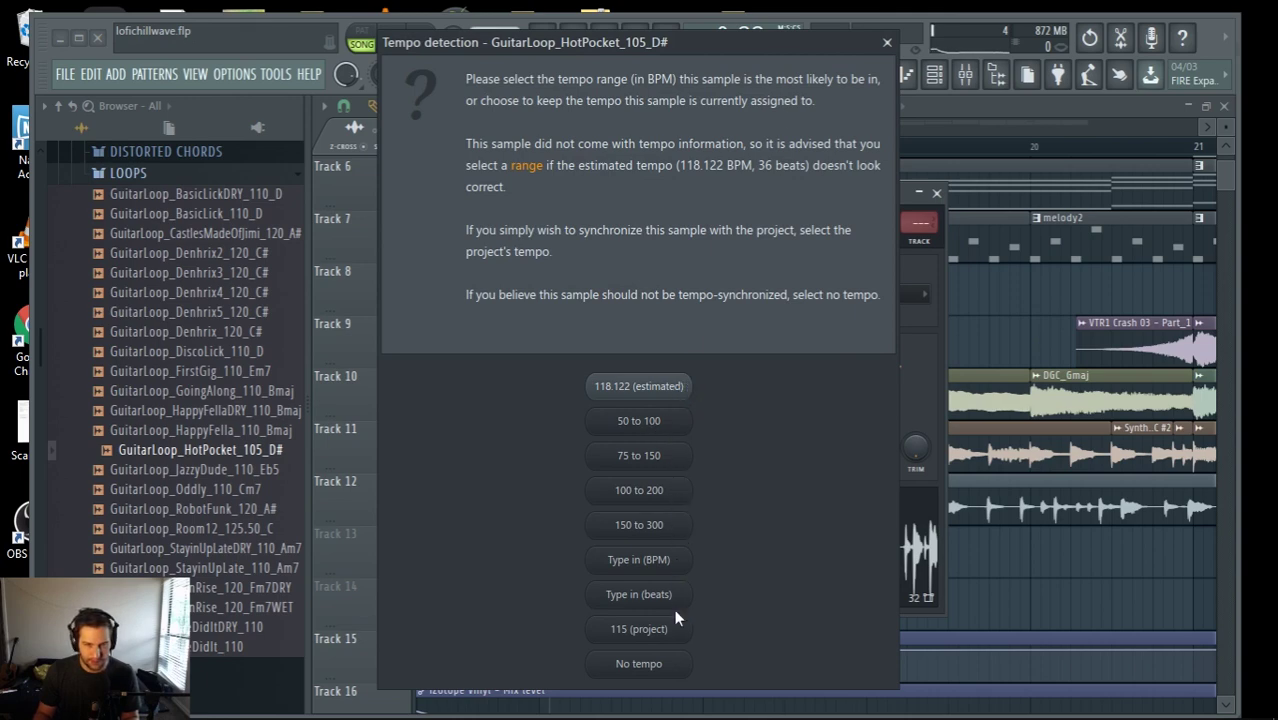
click(664, 560)
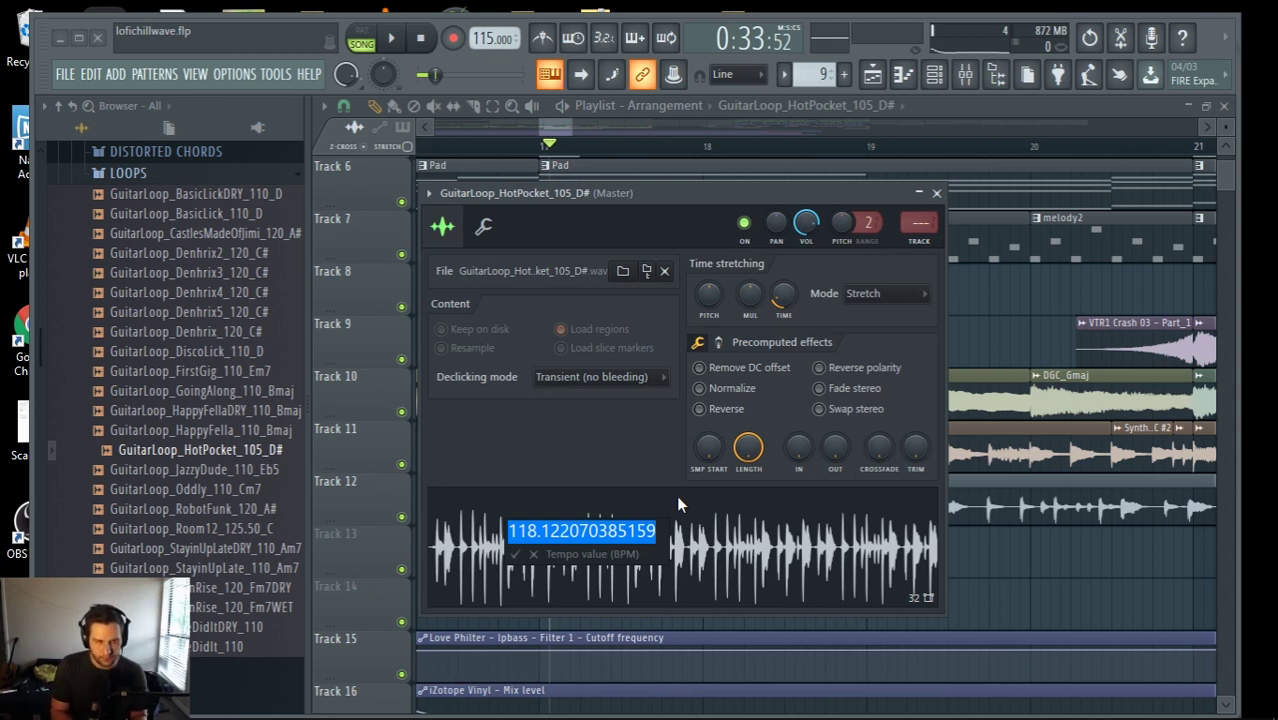
key(Left)
key(Left)
text(105)
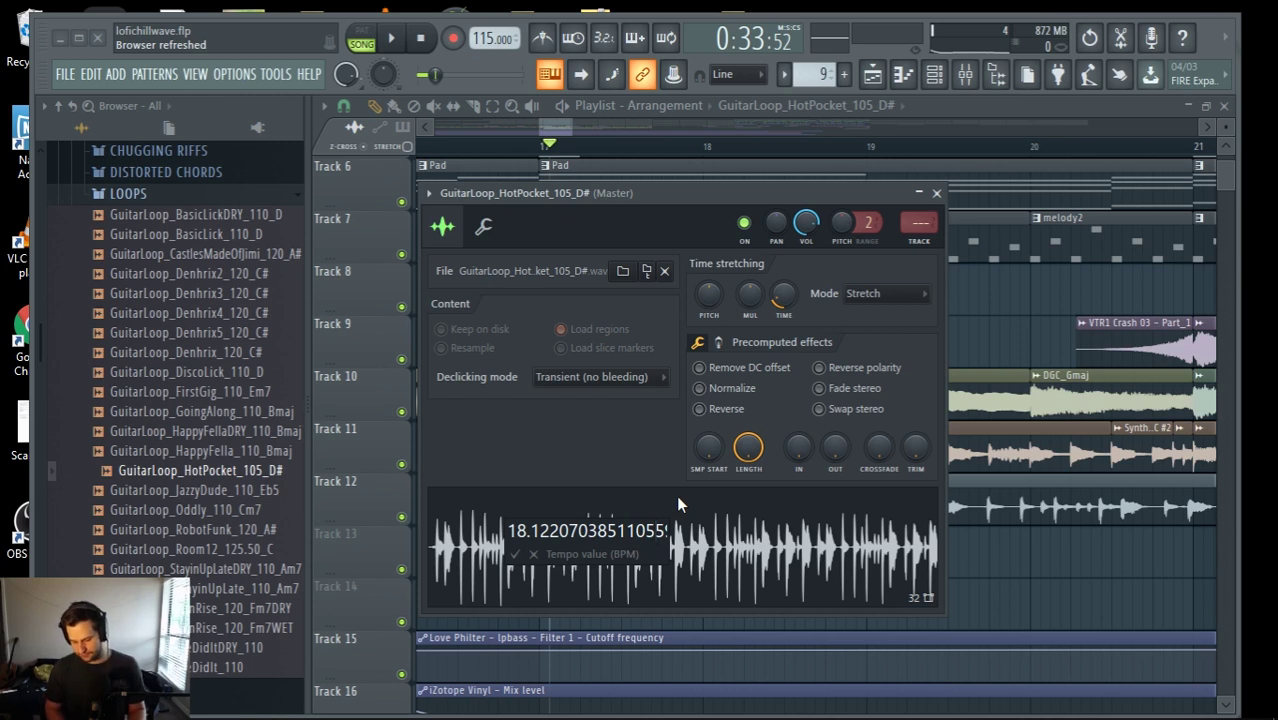
key(BackSpace)
key(BackSpace)
key(BackSpace)
key(BackSpace)
key(BackSpace)
key(BackSpace)
key(BackSpace)
key(BackSpace)
key(BackSpace)
key(BackSpace)
key(BackSpace)
key(BackSpace)
key(BackSpace)
key(BackSpace)
key(BackSpace)
key(BackSpace)
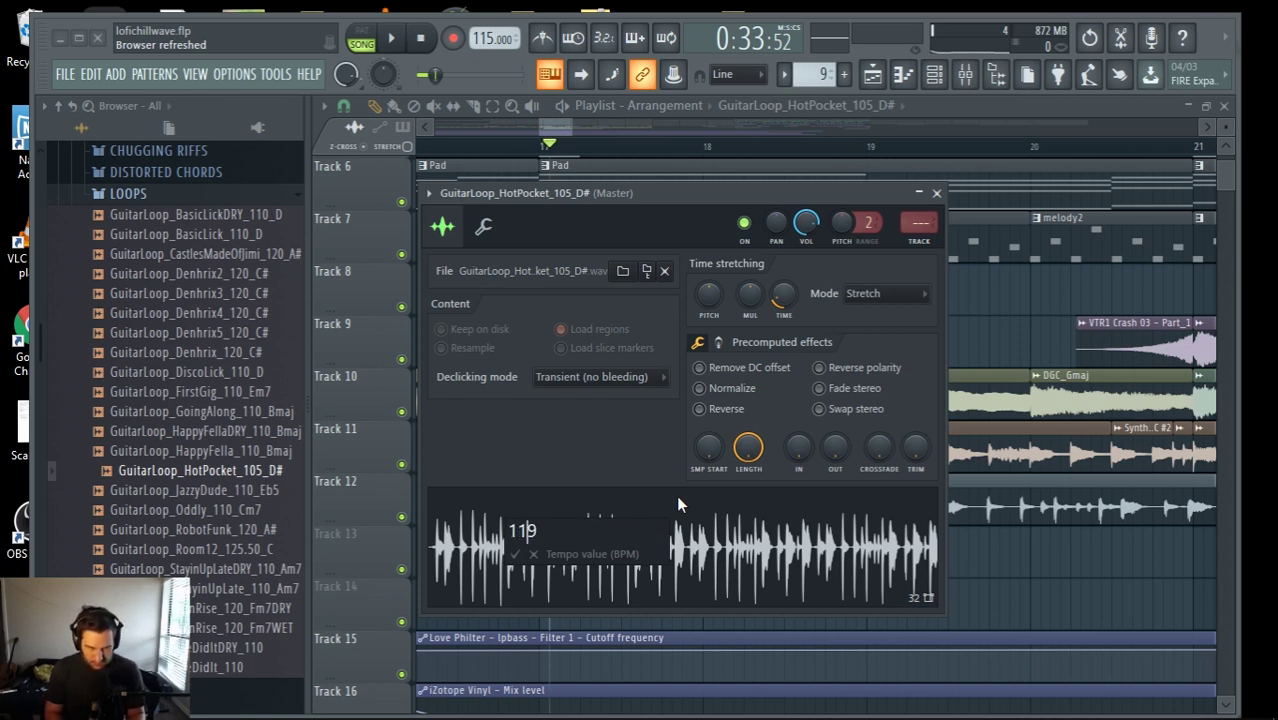
text(1)
key(Right)
key(BackSpace)
key(BackSpace)
key(BackSpace)
key(BackSpace)
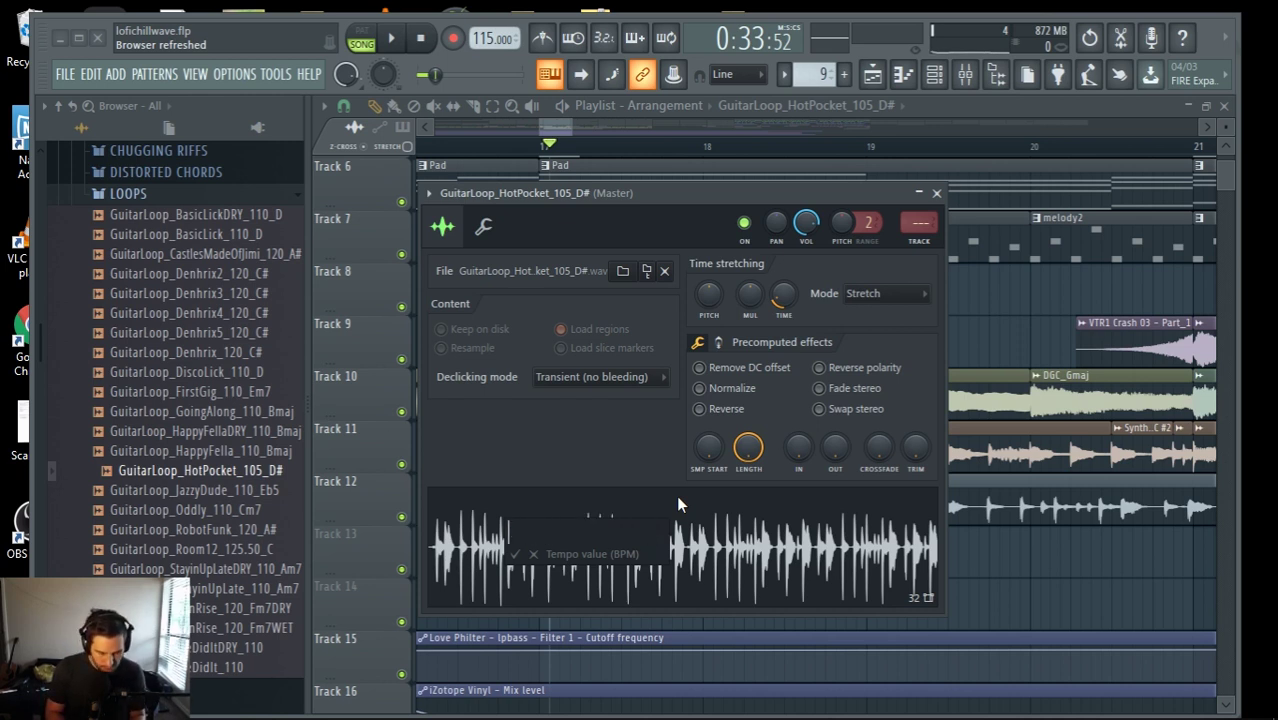
text(105)
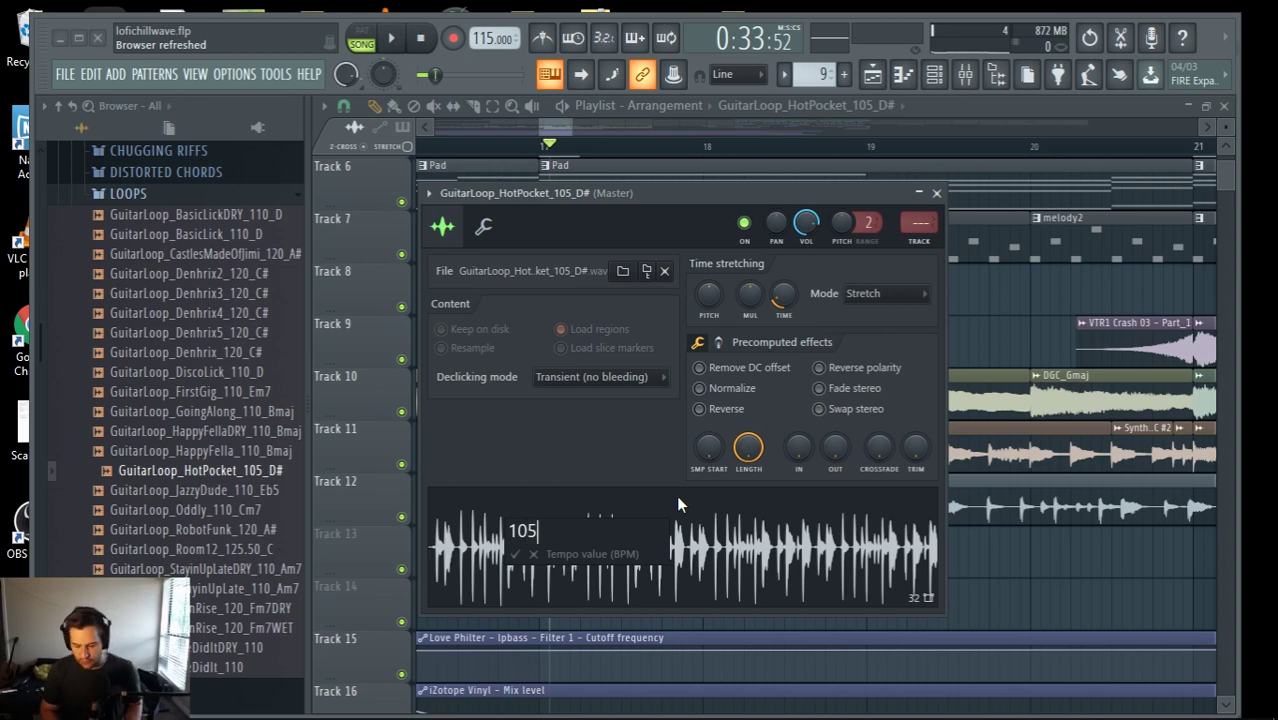
key(Return)
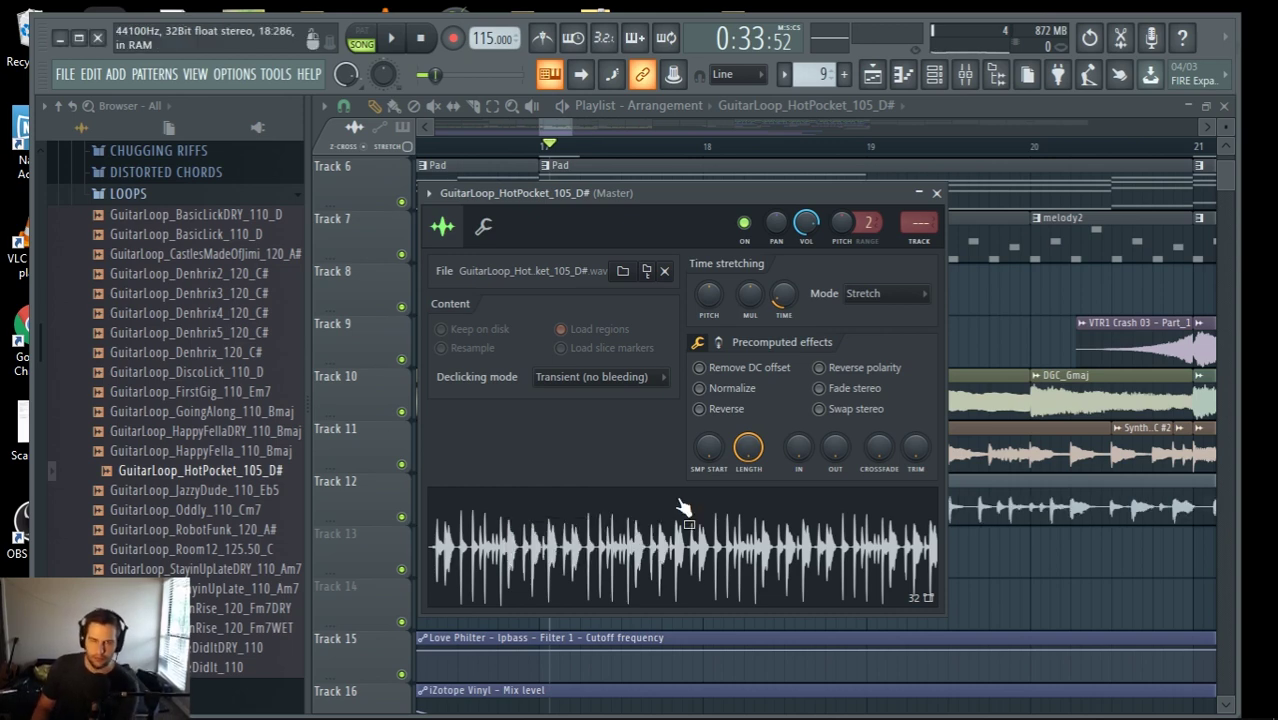
Add a second GuitarLoop_HotPocket_105_D# clip on Track 12 at bar 25, directly after the first one
click(958, 113)
scroll(1047, 500, down, 3)
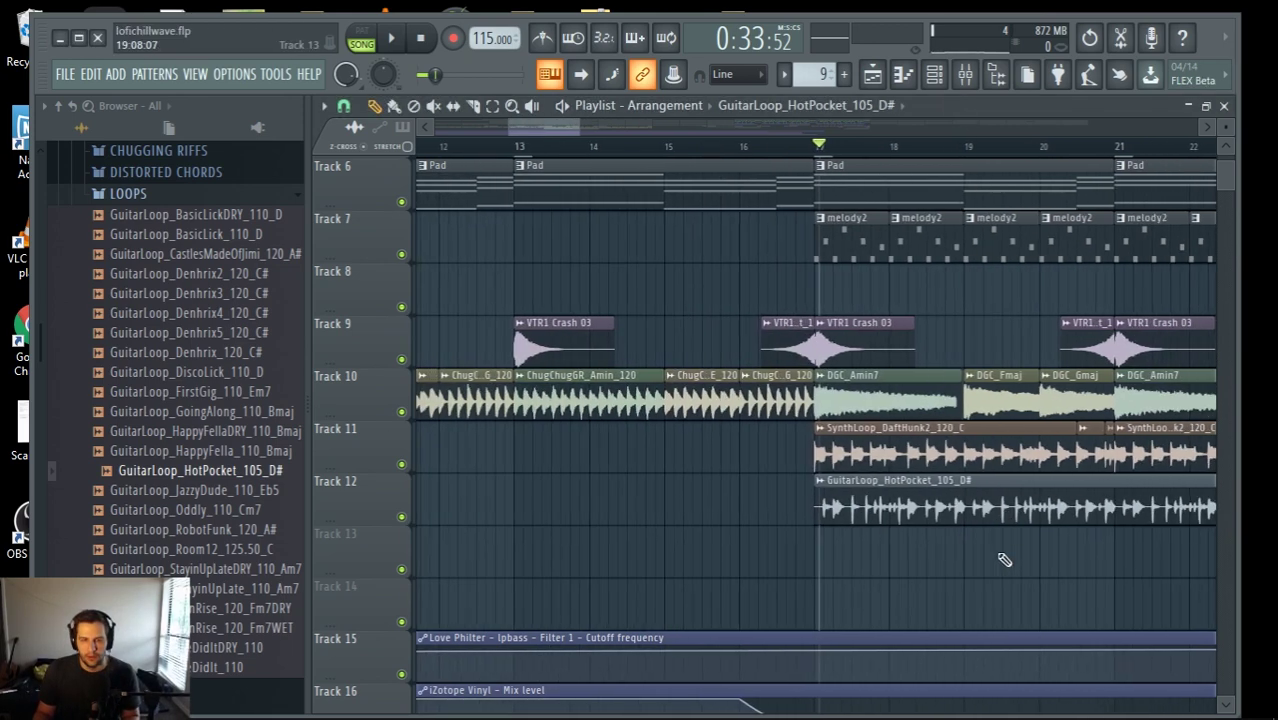
scroll(1030, 575, down, 4)
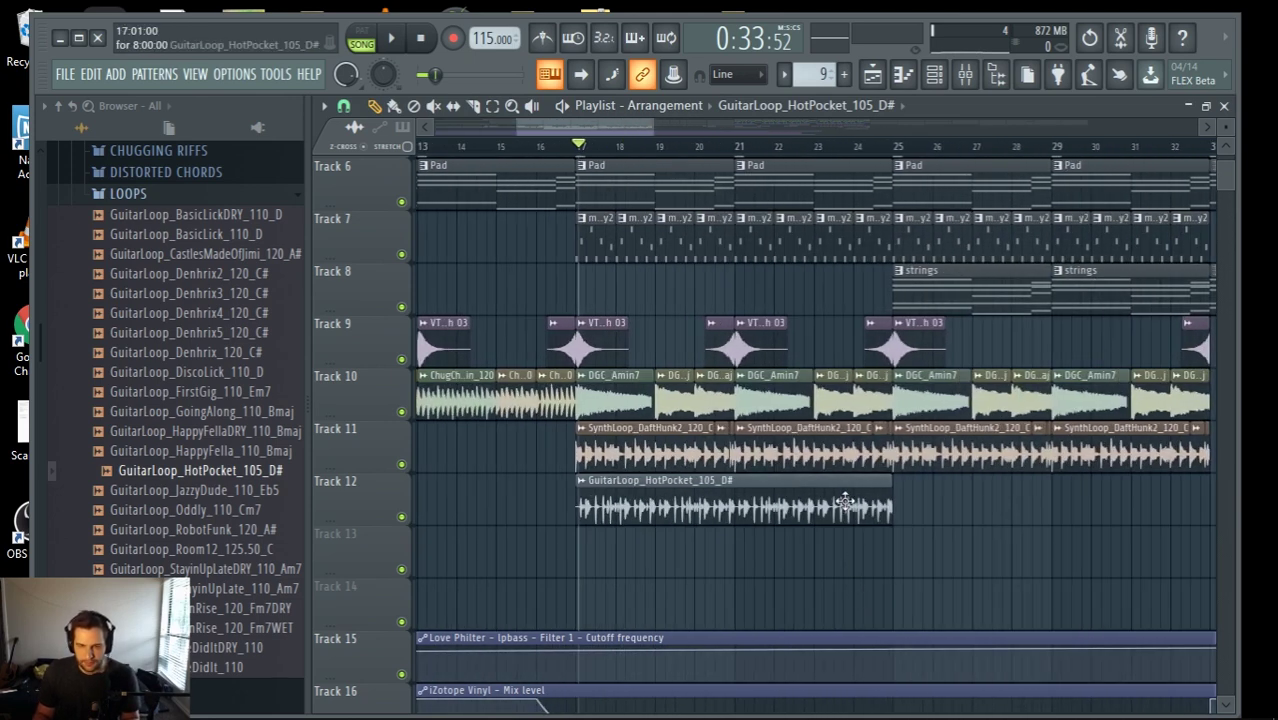
key(space)
click(918, 507)
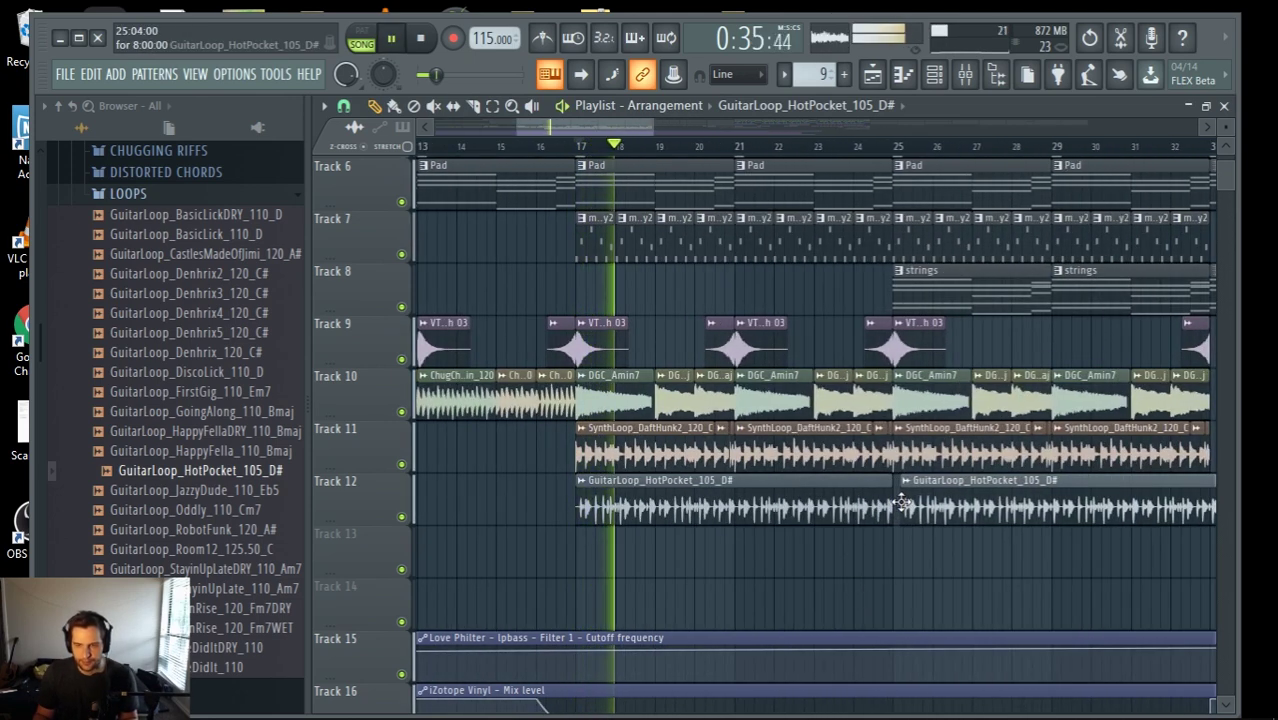
drag(901, 503, 895, 502)
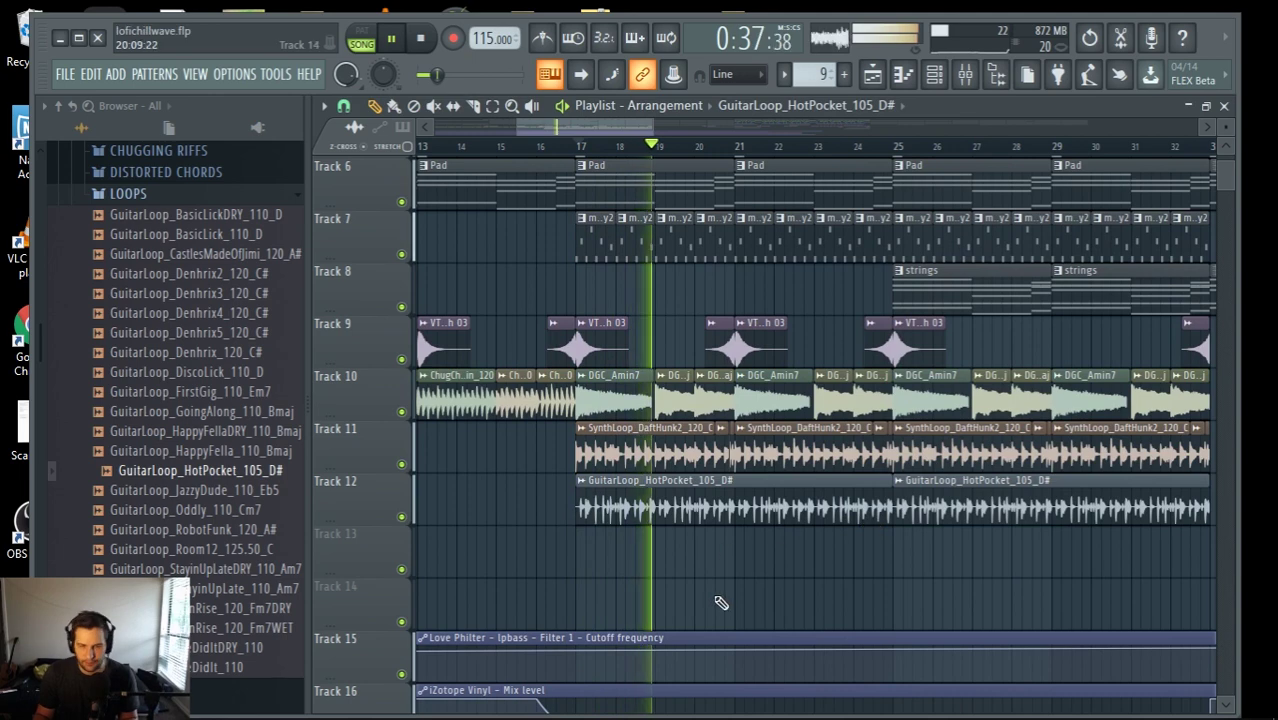
Mute playlist Tracks 11 and 10 so the HotPocket guitar plays without the synth loop and guitar chords
key(space)
click(401, 464)
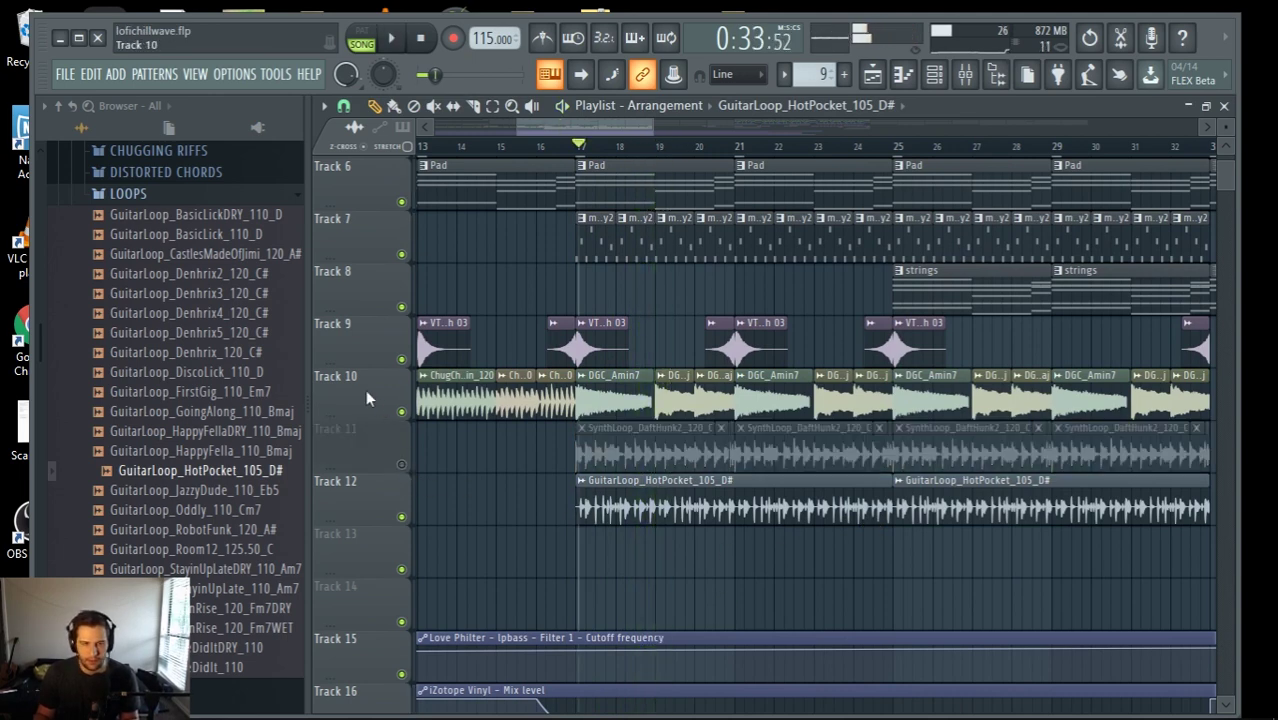
click(401, 412)
scroll(700, 575, up, 3)
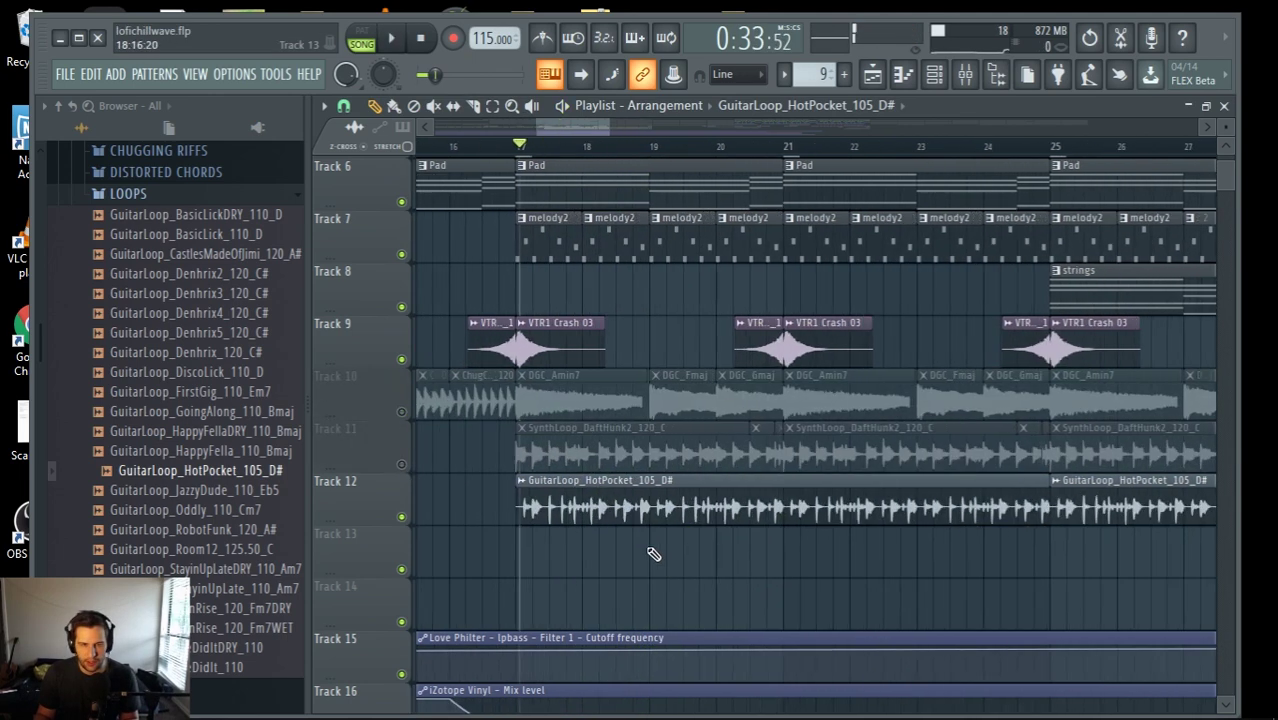
Audition time-stretching pitch shifts on the HotPocket guitar sample, including -200 cents, and set the pitch to +500 cents
double_click(611, 510)
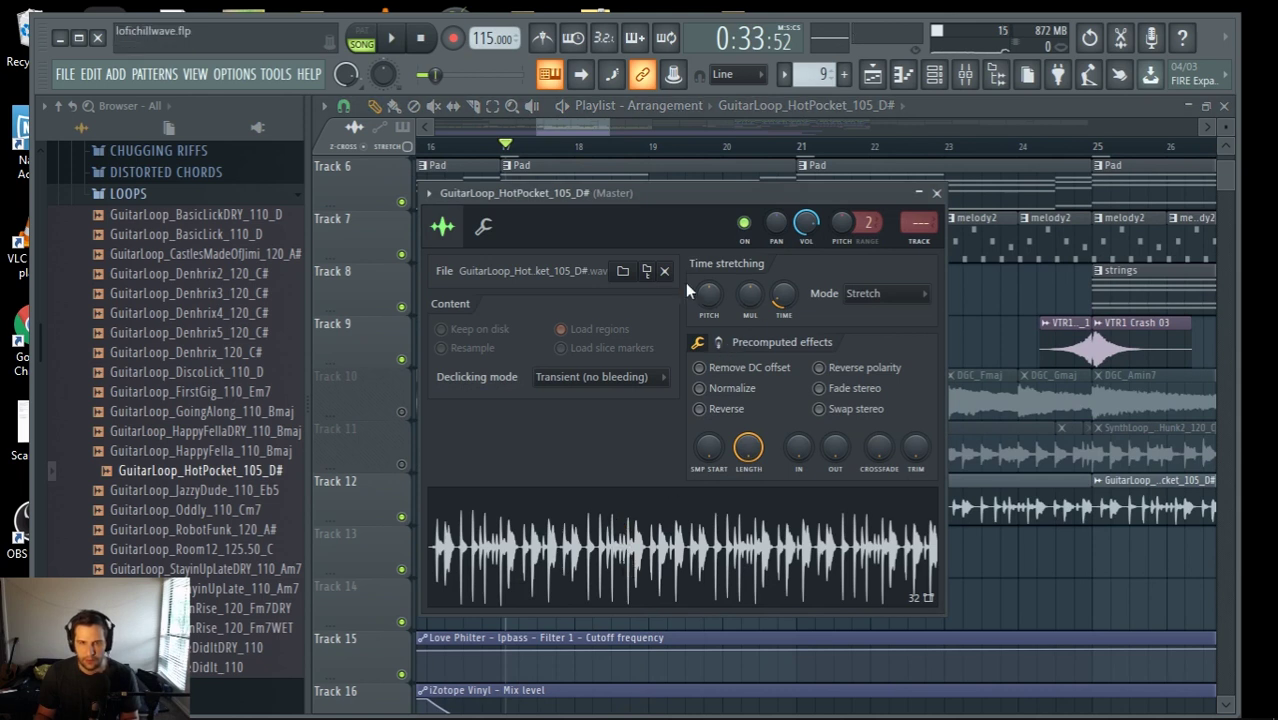
key(space)
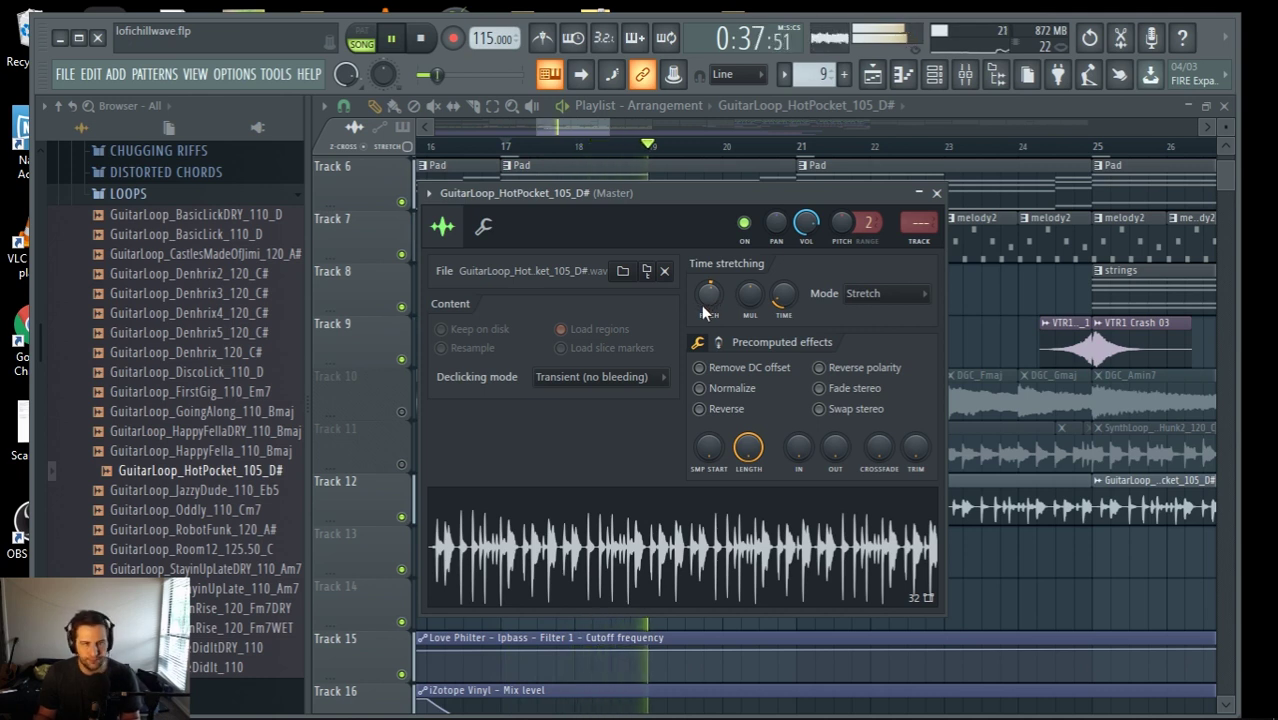
key(space)
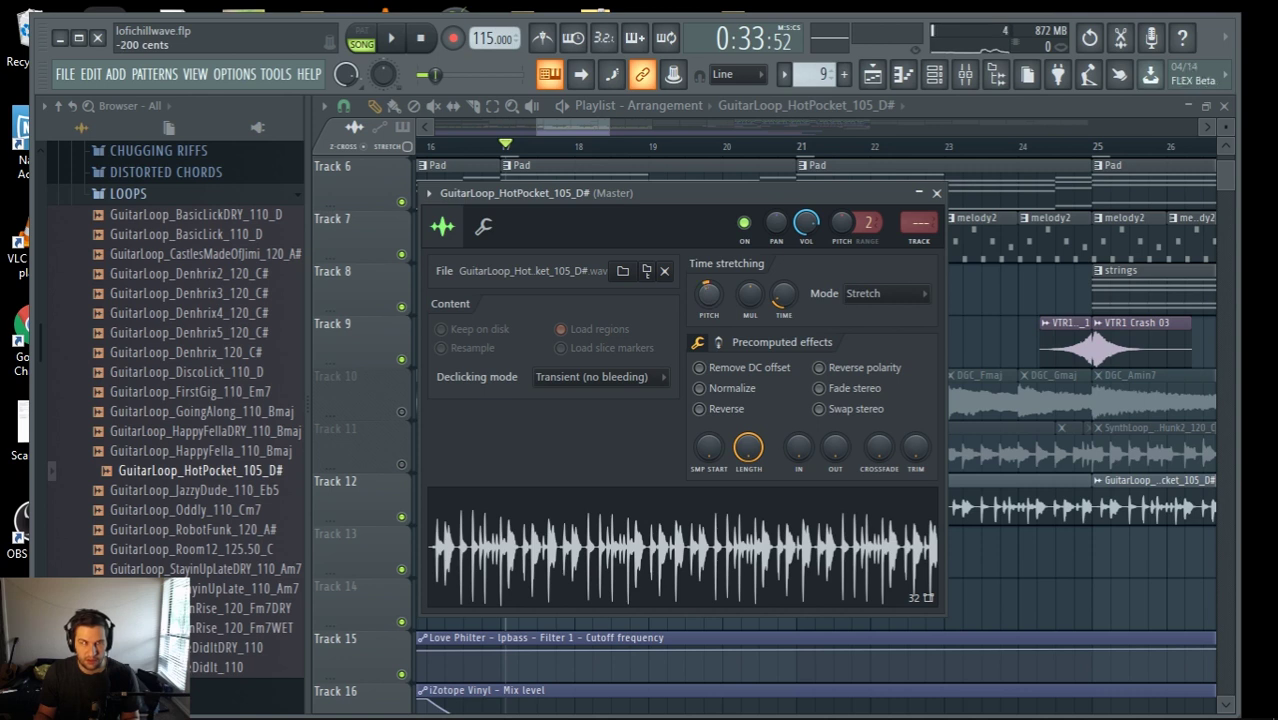
key(space)
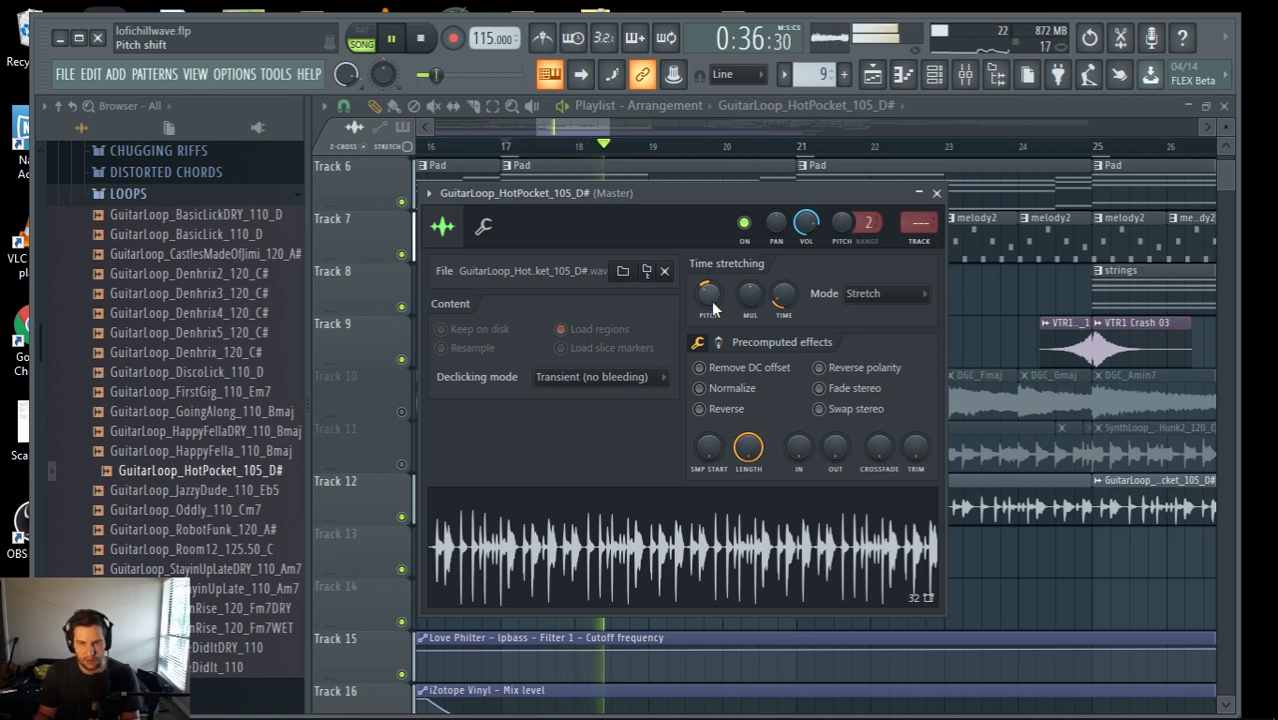
key(space)
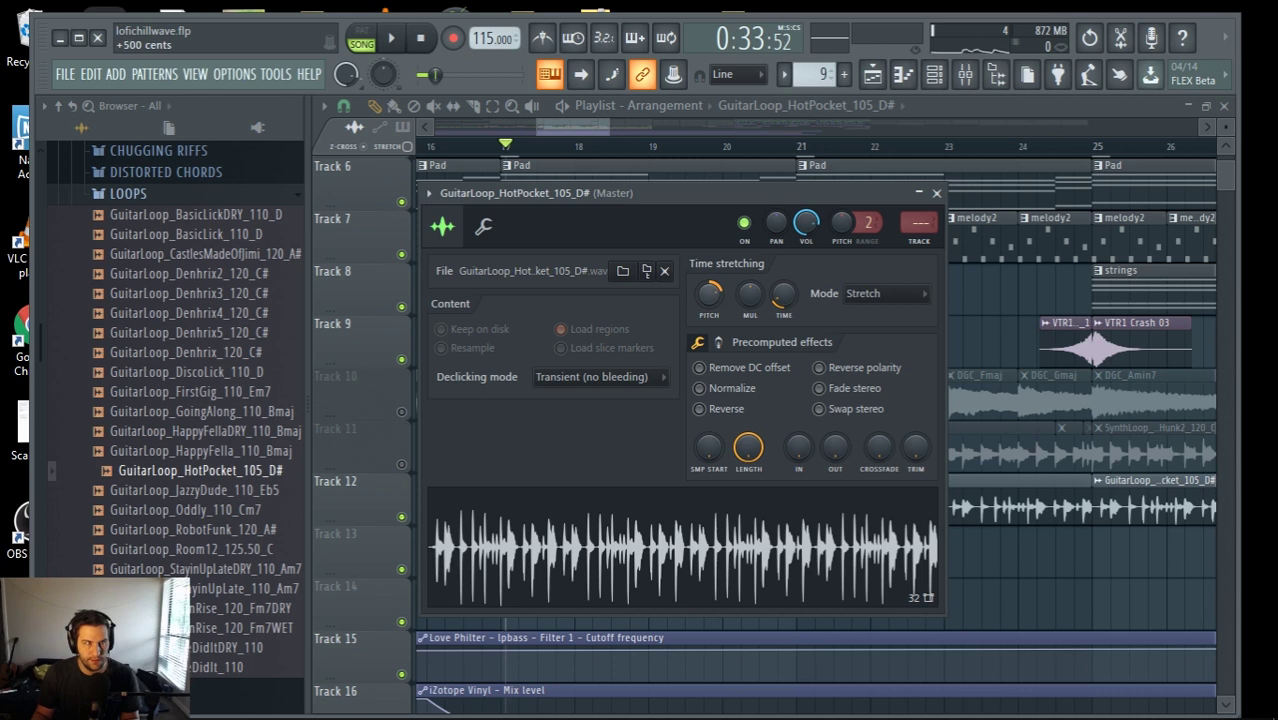
key(space)
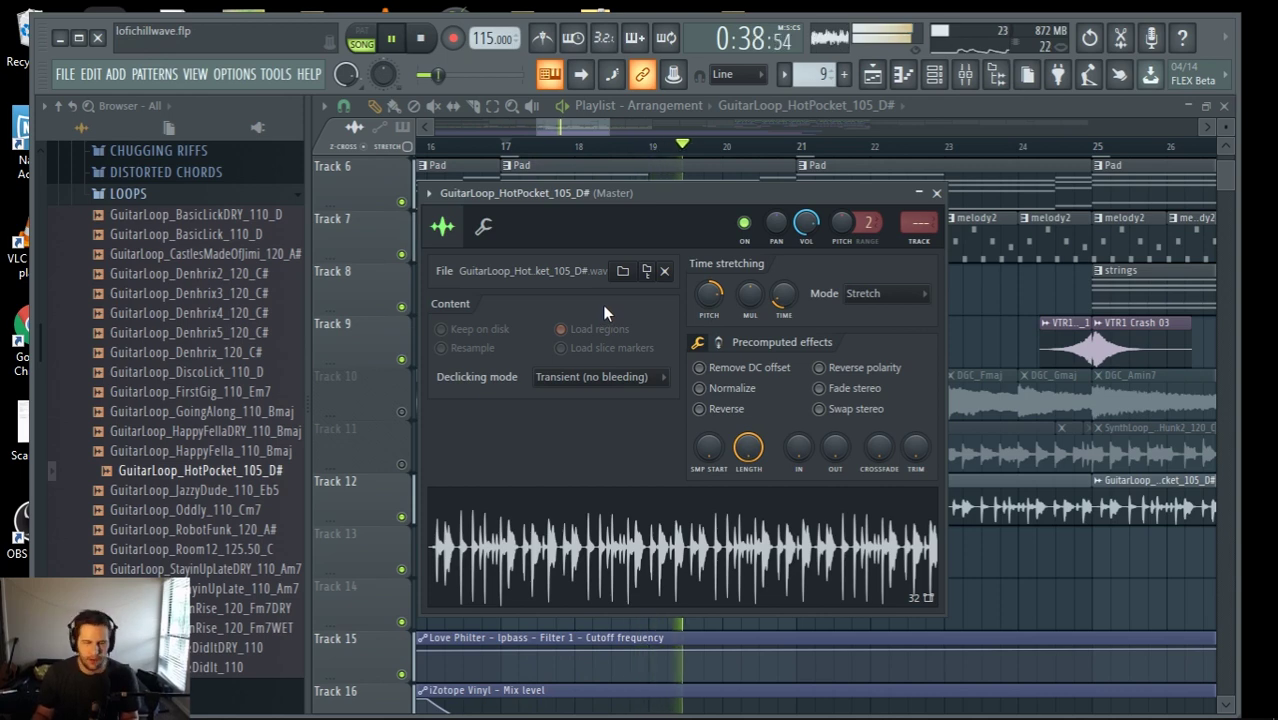
Listen to the repitched HotPocket clips in the arrangement and look over the mixer's insert tracks
click(603, 131)
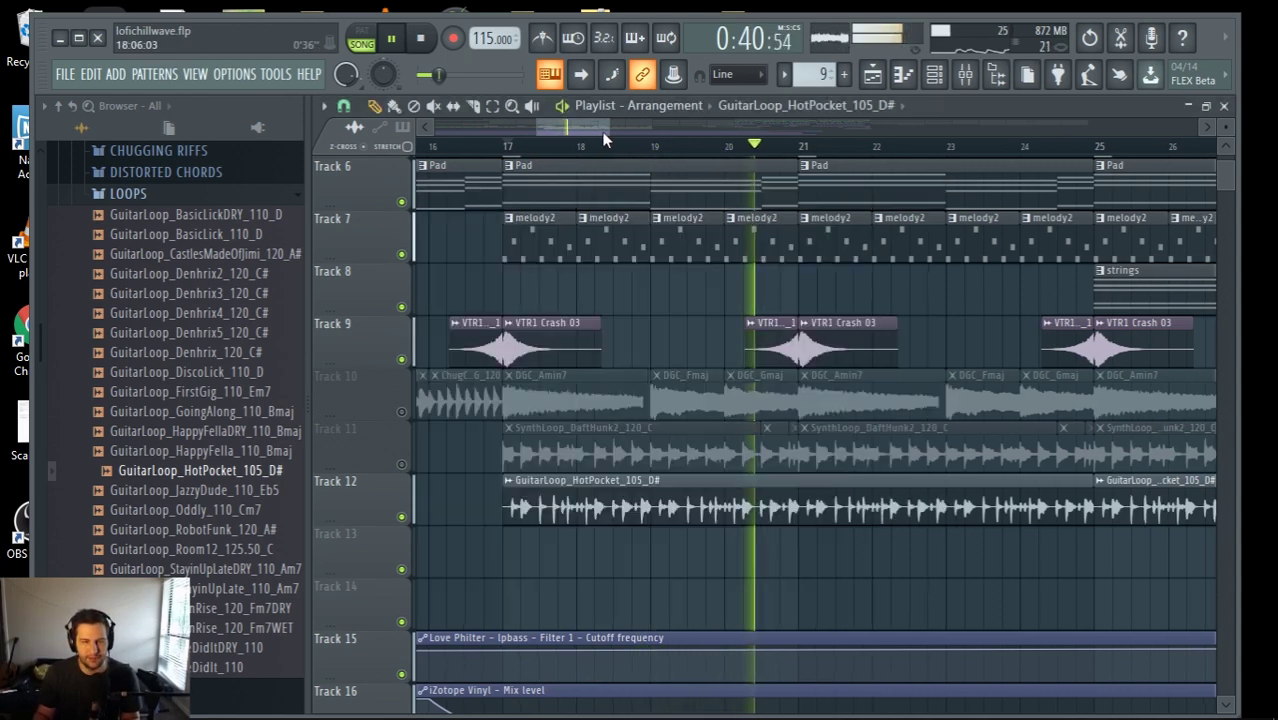
scroll(815, 557, down, 4)
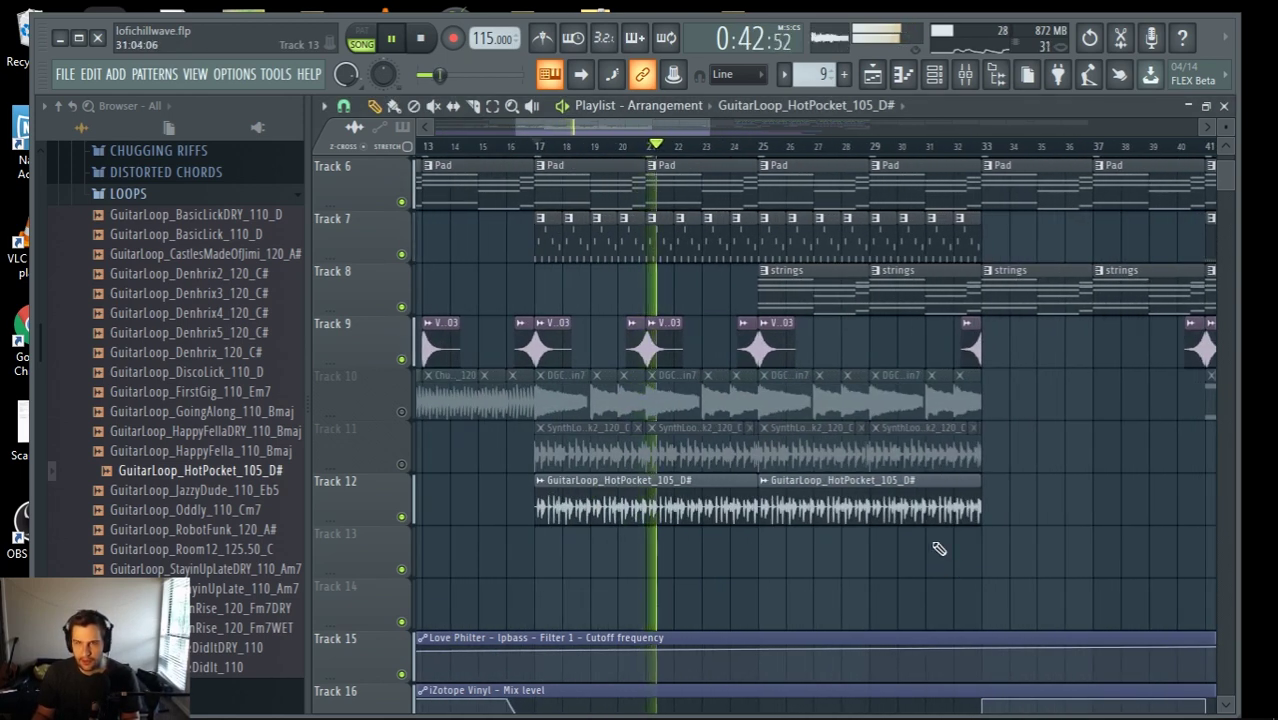
click(965, 74)
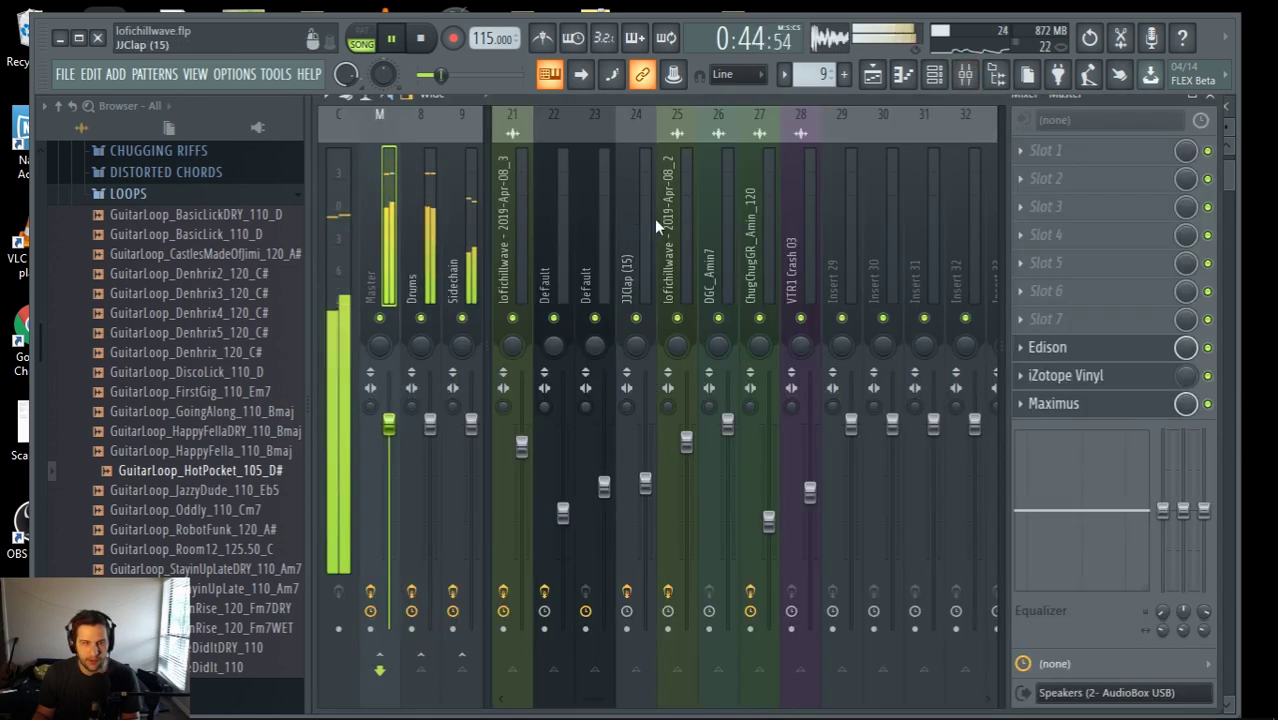
click(872, 74)
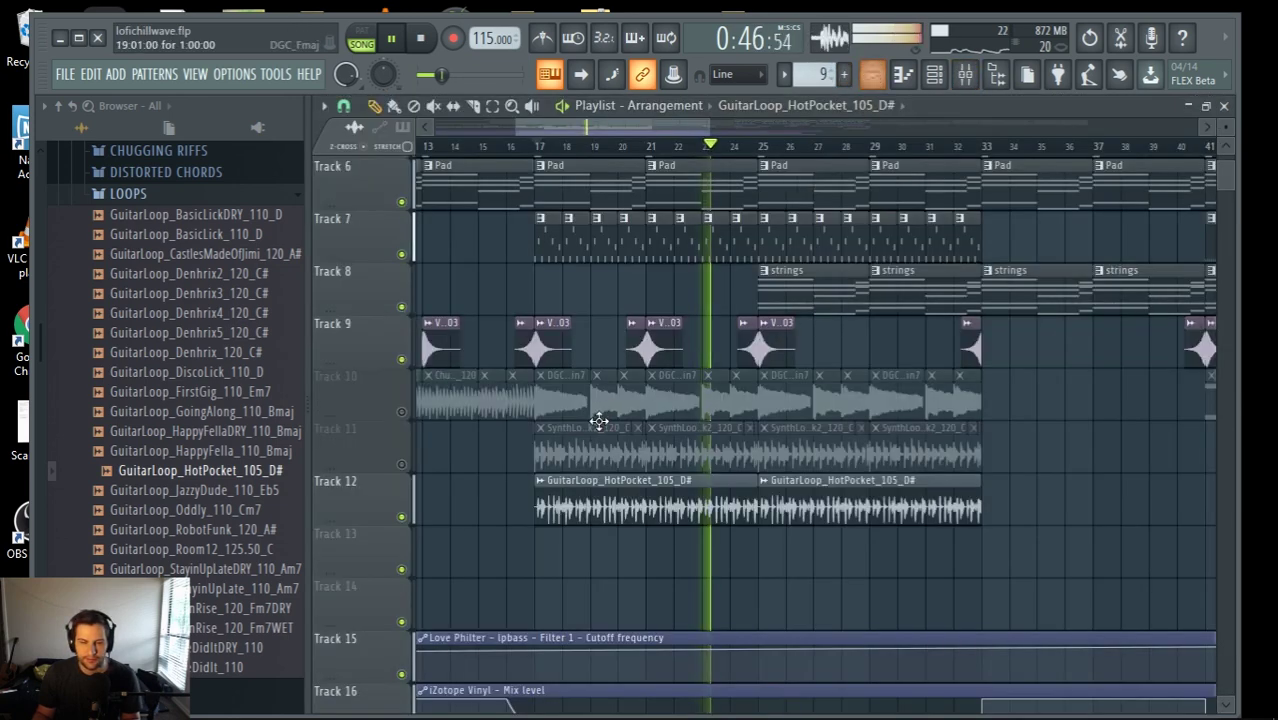
double_click(628, 507)
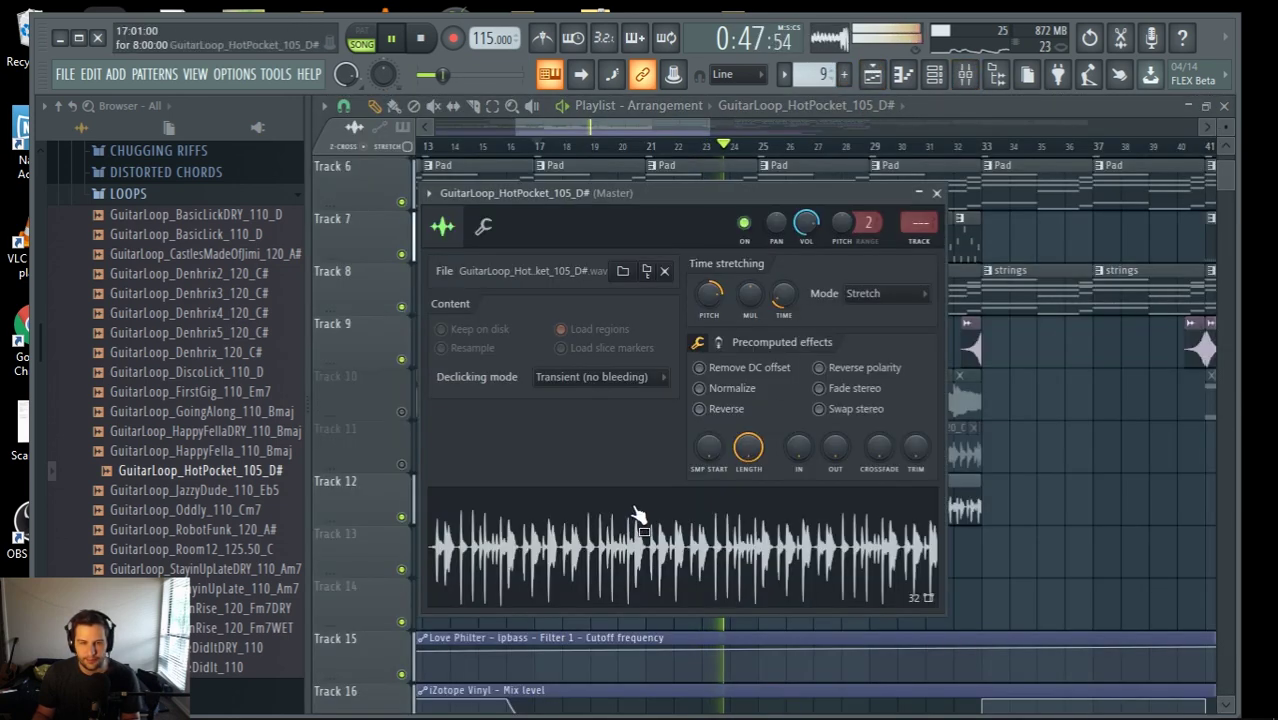
click(965, 74)
click(872, 74)
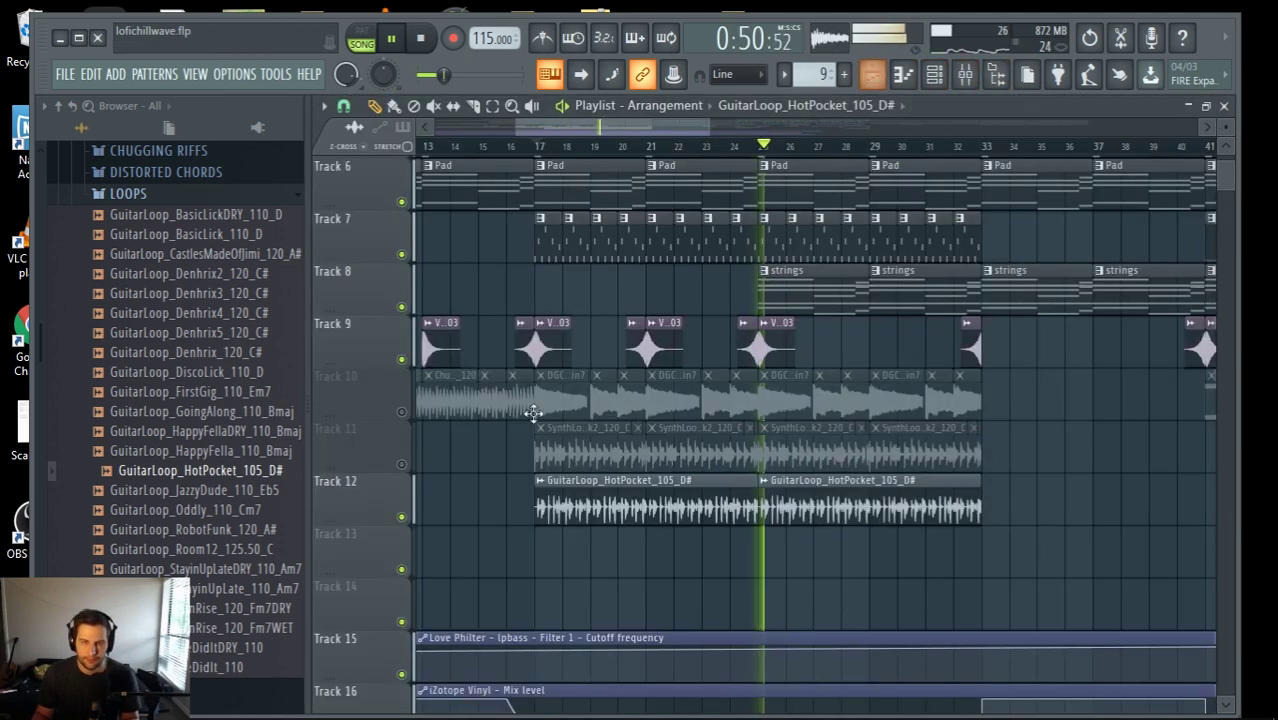
Unmute Tracks 11 and 10 and play the section with all guitar and synth loops together
click(401, 463)
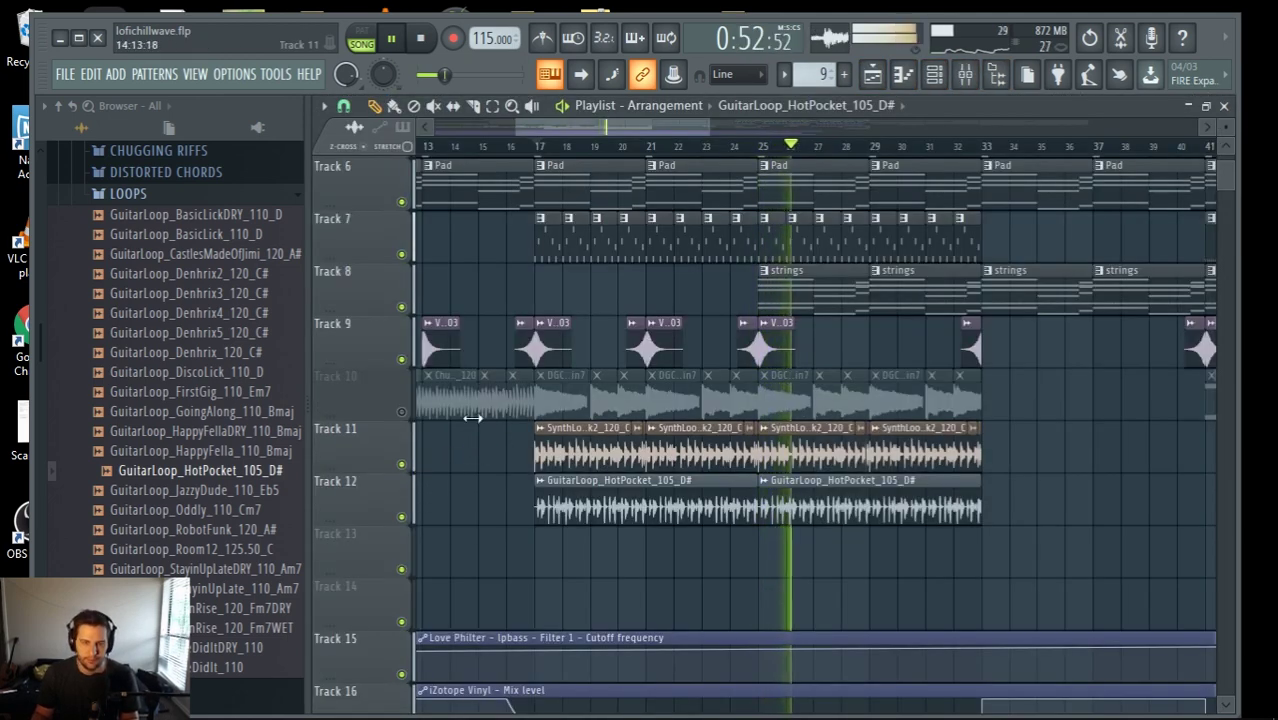
click(402, 411)
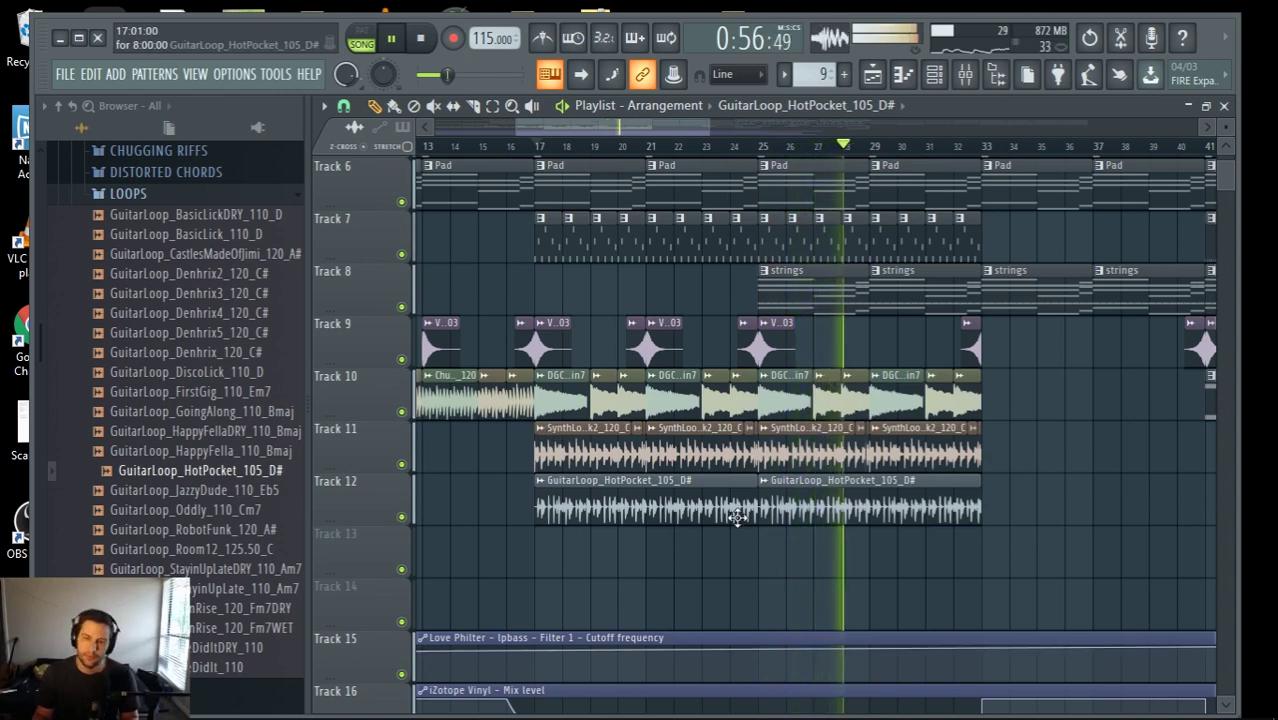
scroll(962, 540, down, 3)
scroll(990, 545, up, 1)
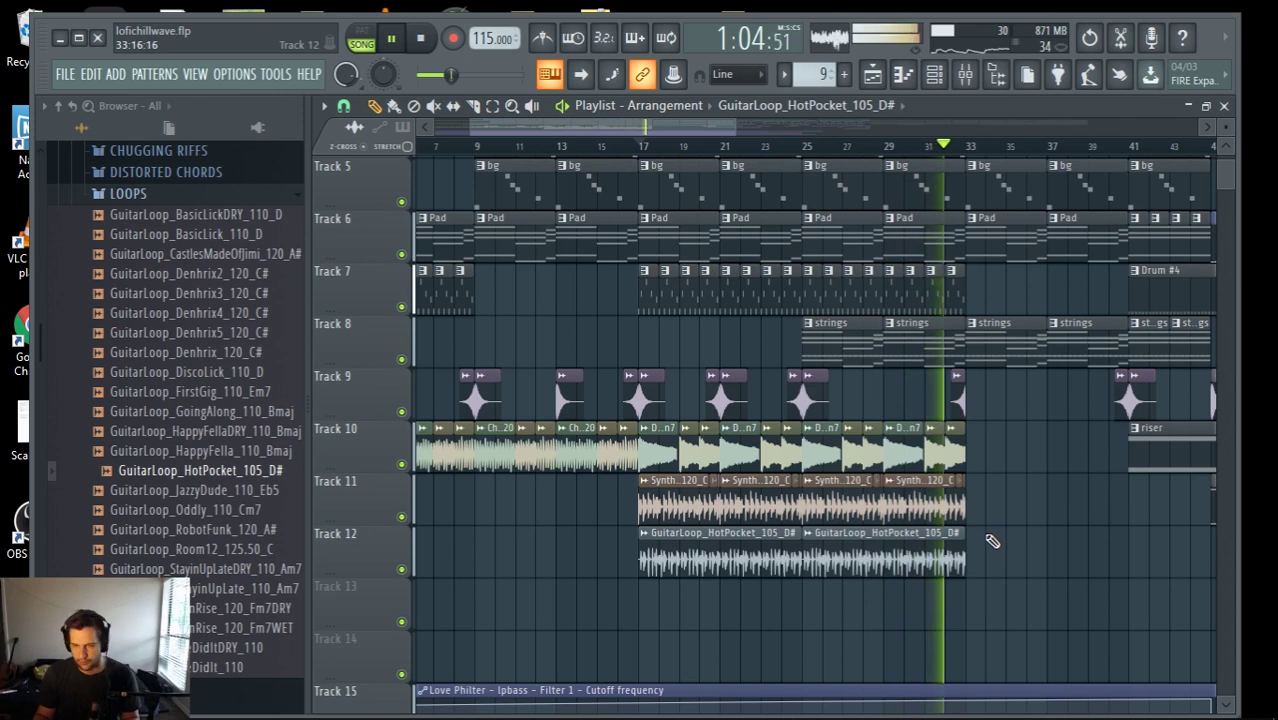
key(space)
Route the GuitarLoop_HotPocket_105_D# channel to mixer Insert 29, giving the insert the channel's name
double_click(703, 555)
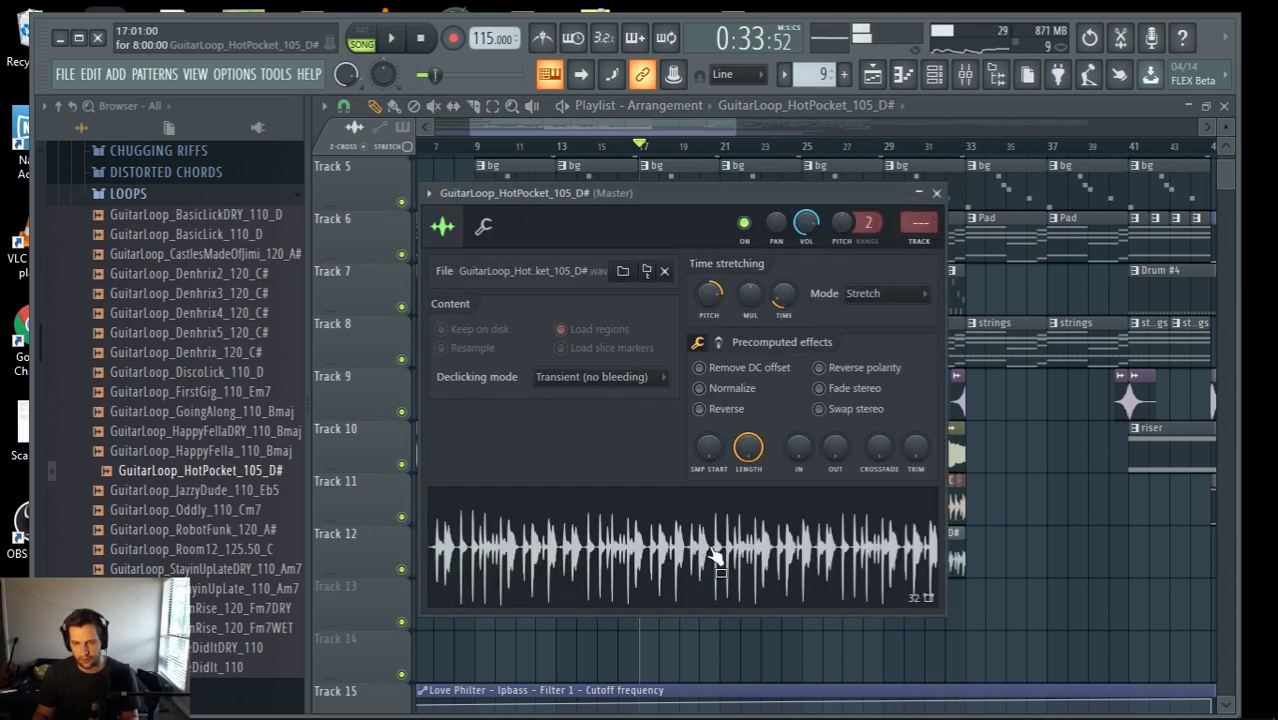
click(965, 74)
right_click(849, 264)
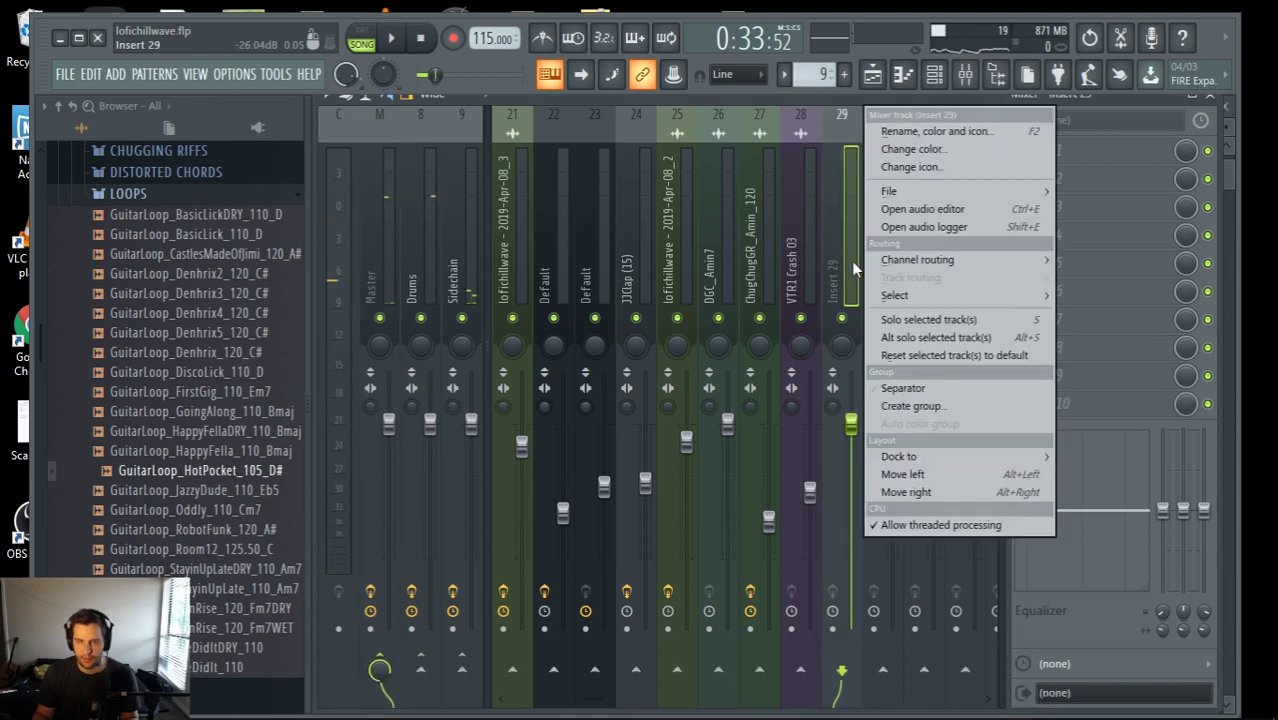
mouse_move(941, 257)
click(787, 262)
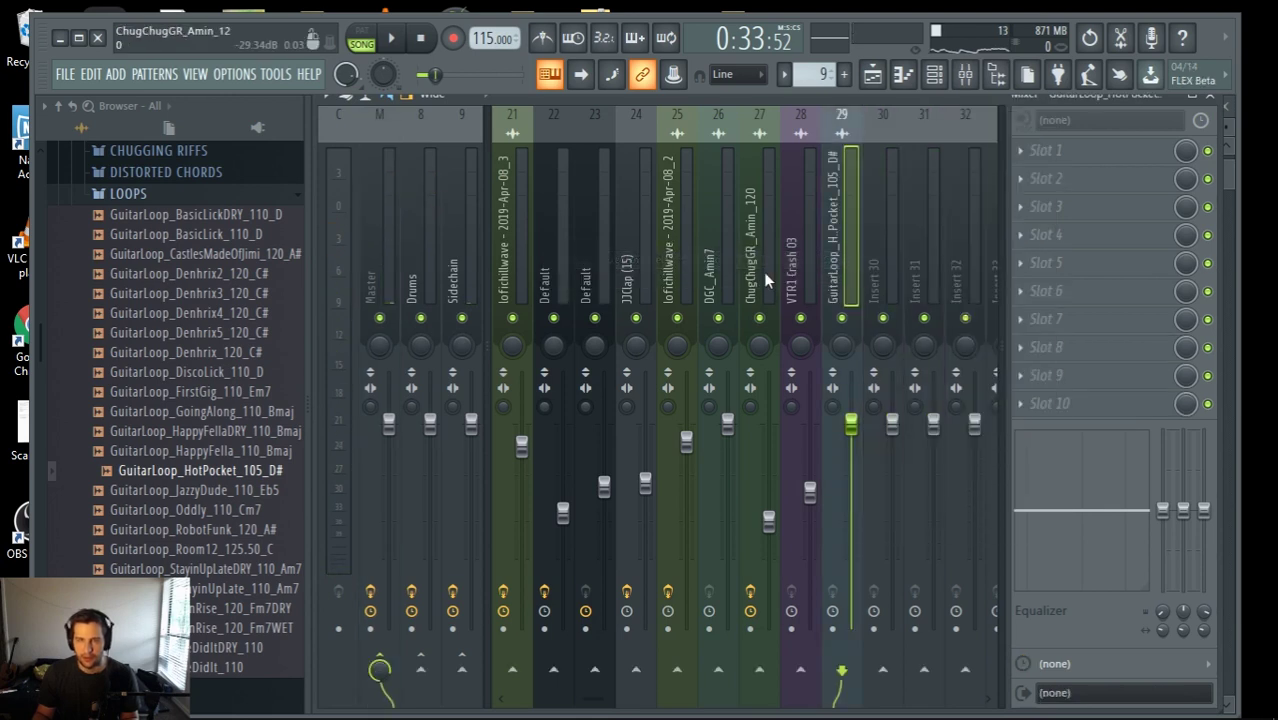
scroll(745, 268, right, 3)
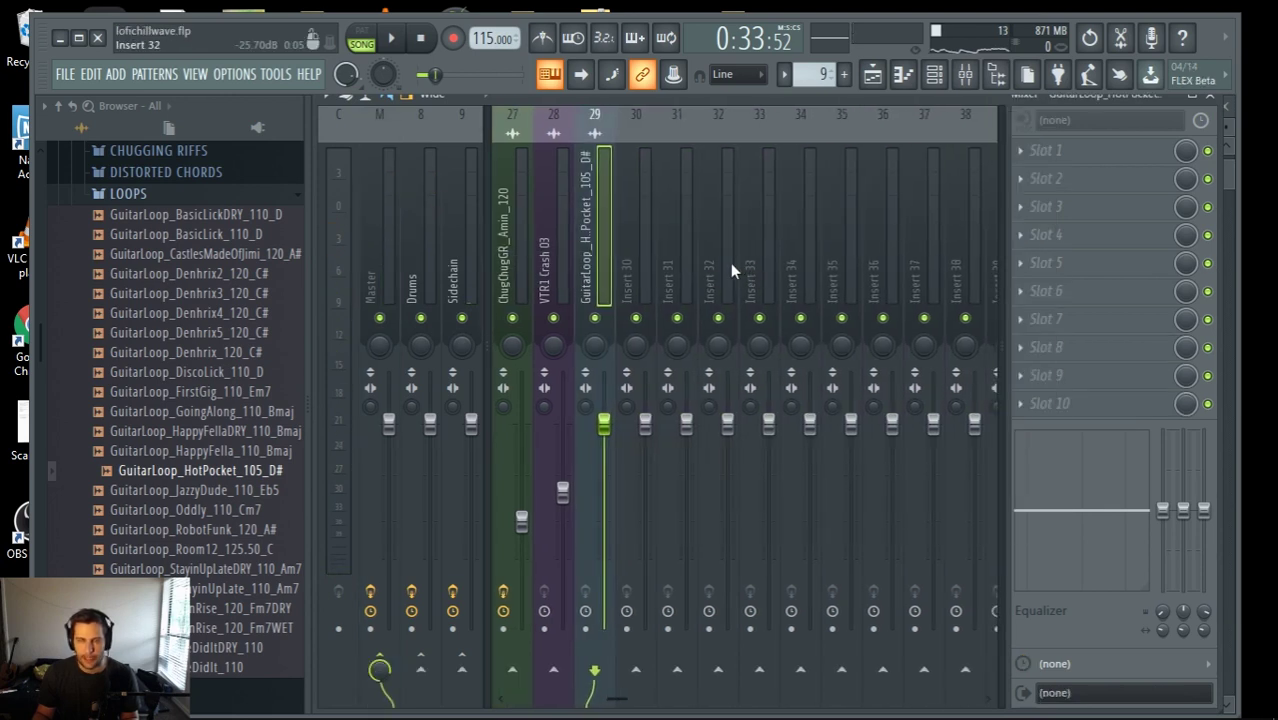
Load Fruity Chorus into slot 1 of the HotPocket mixer track and play that track soloed
click(1022, 152)
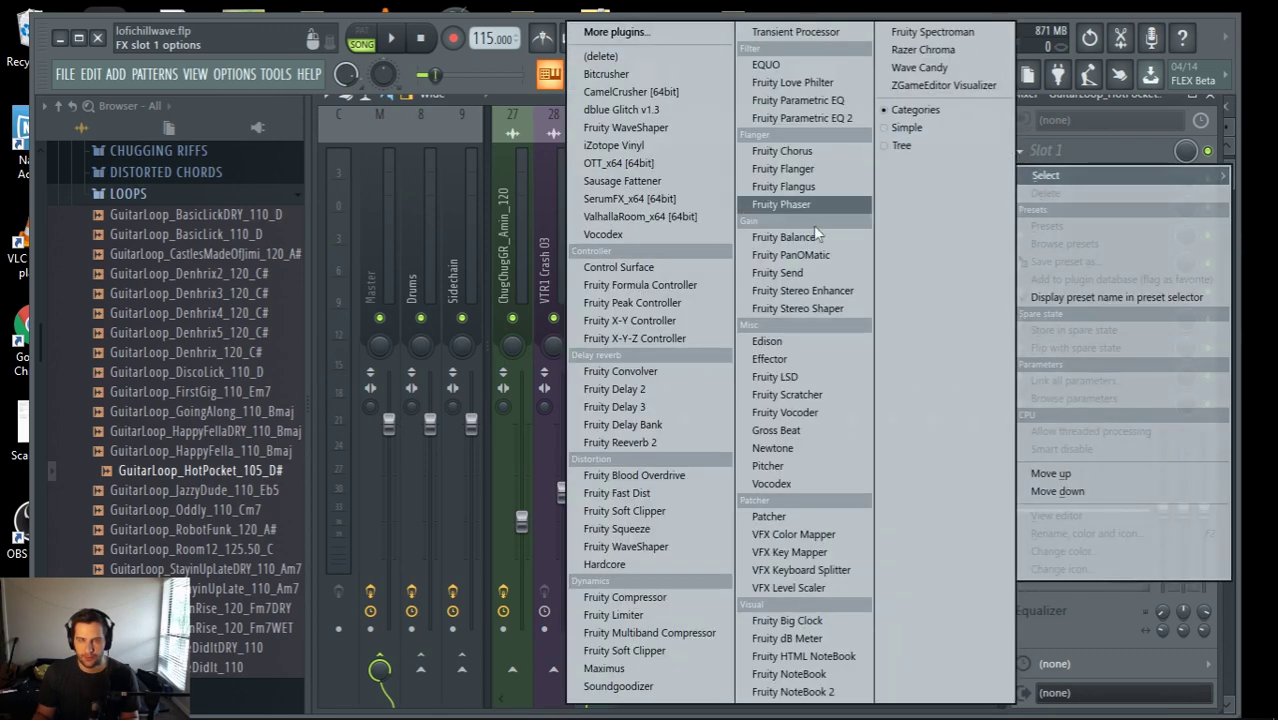
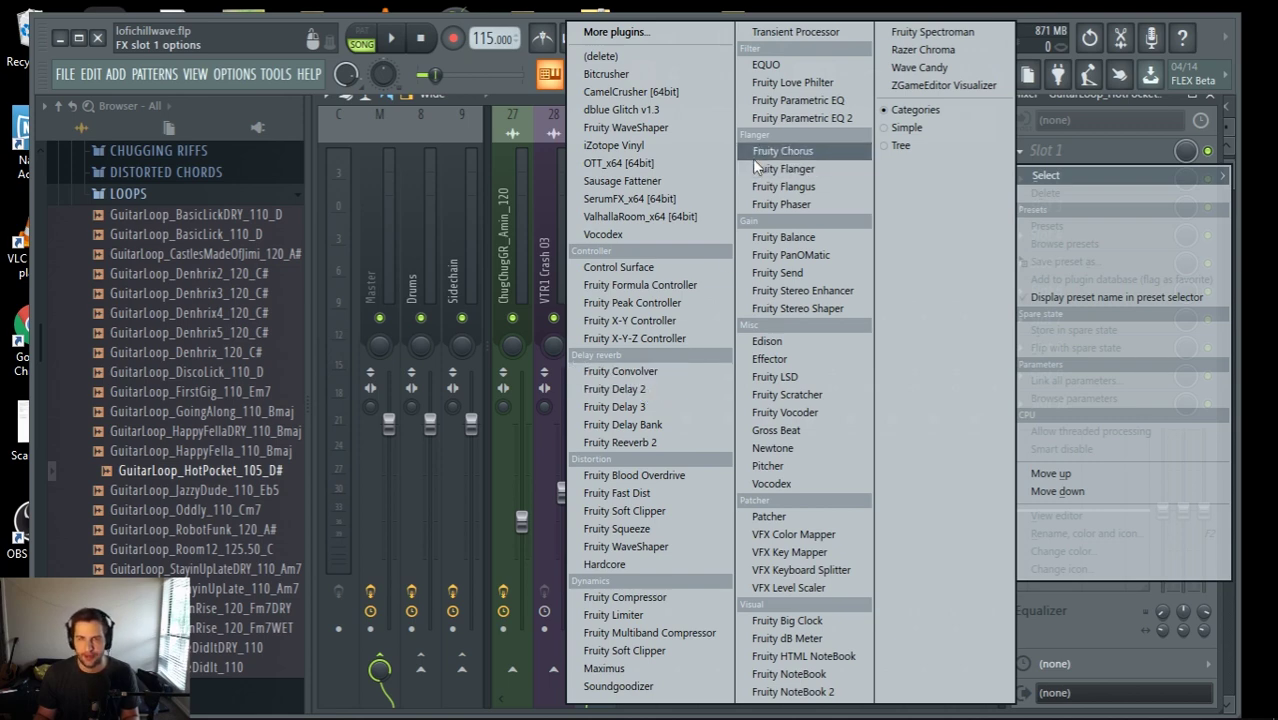
click(780, 151)
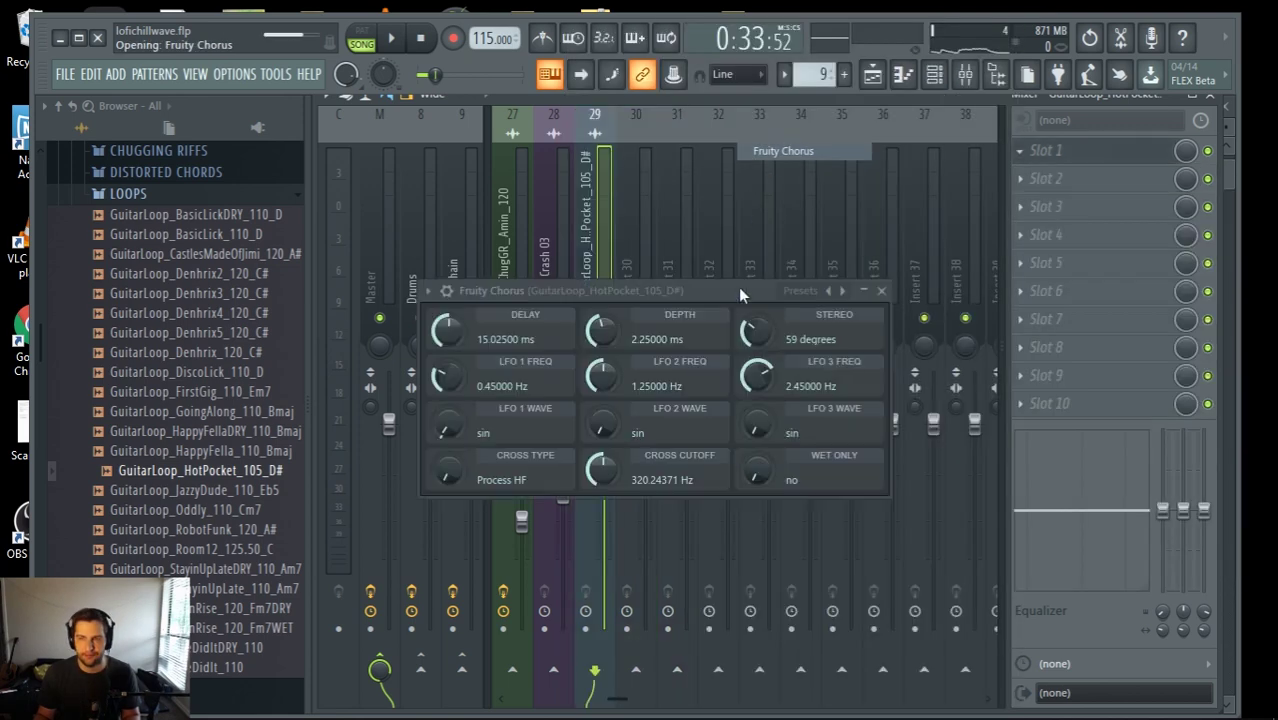
click(617, 252)
key(space)
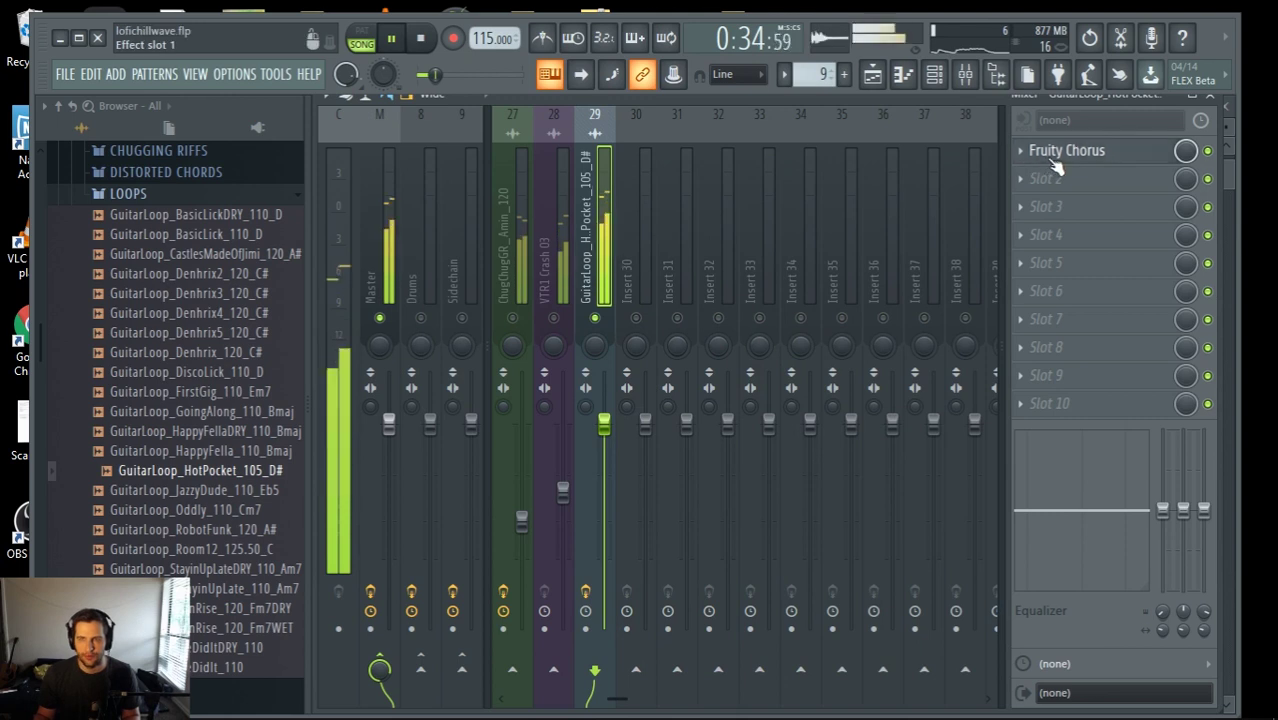
Set the chorus depth to 2.738 ms, stereo to 84 degrees, LFO 3 frequency to 2.34202 Hz and cross type to Process LF
click(1051, 162)
drag(632, 292, 604, 290)
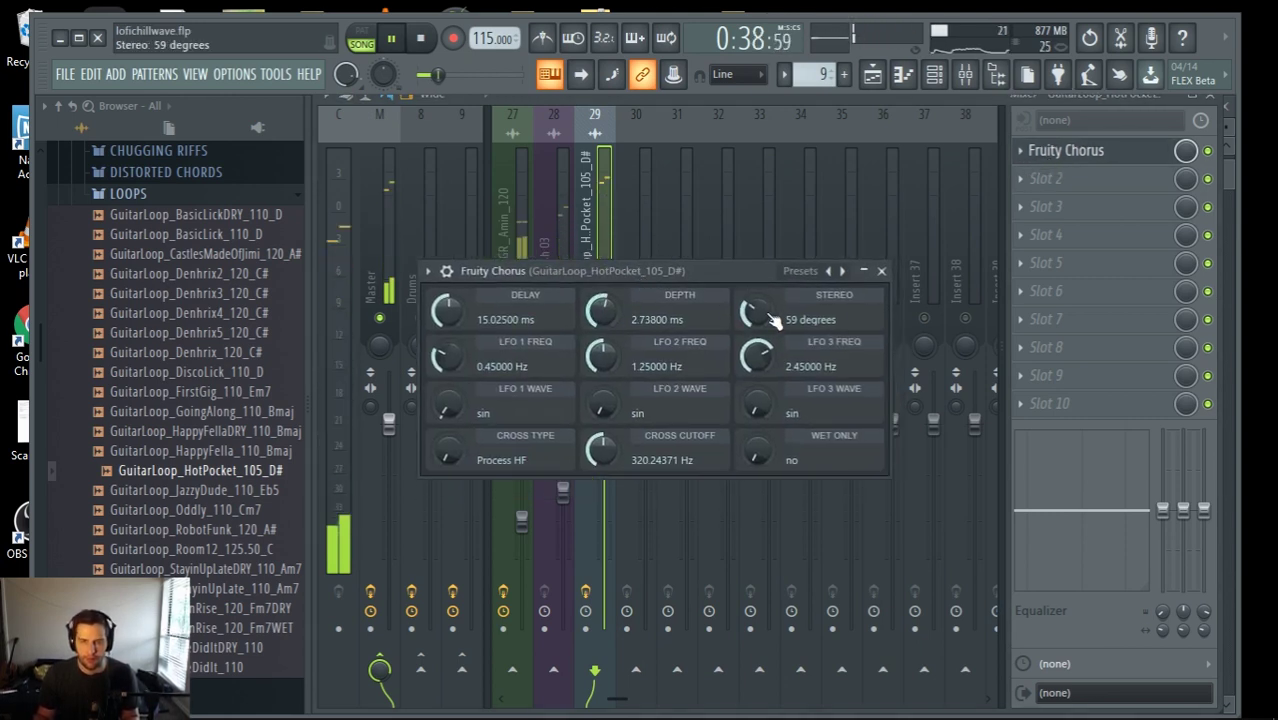
drag(772, 318, 772, 301)
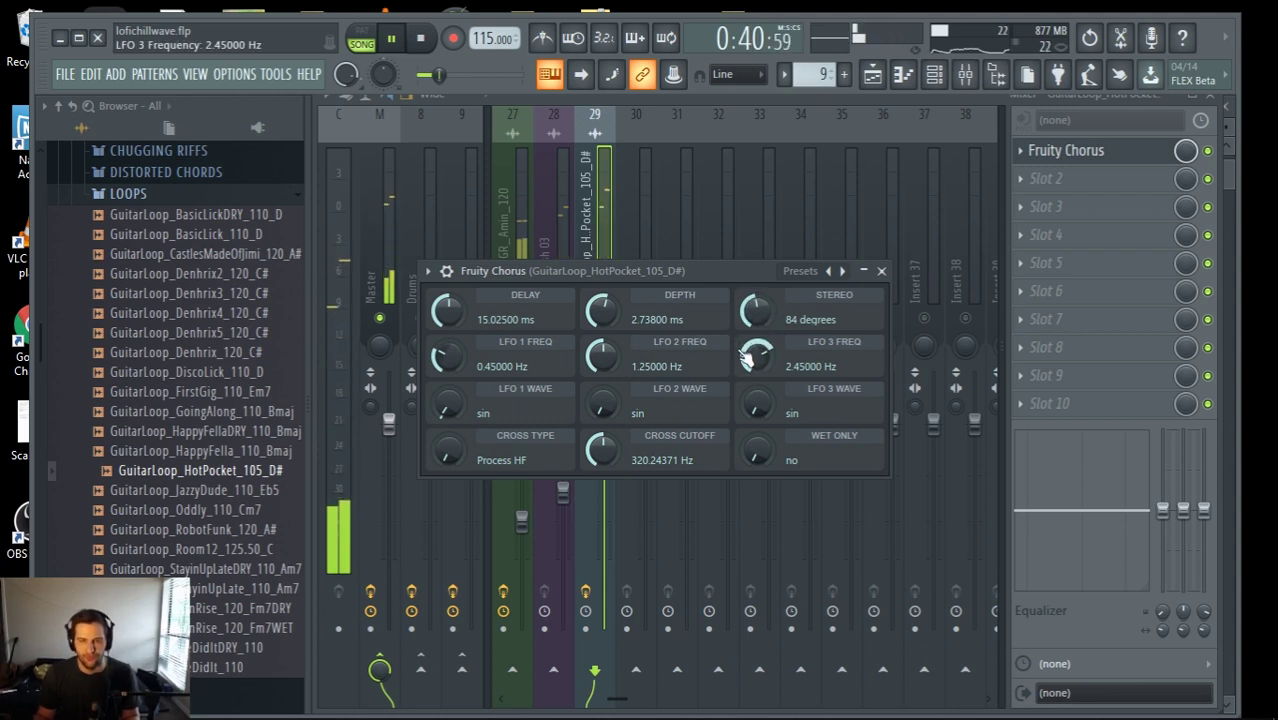
drag(745, 360, 745, 366)
drag(452, 462, 457, 455)
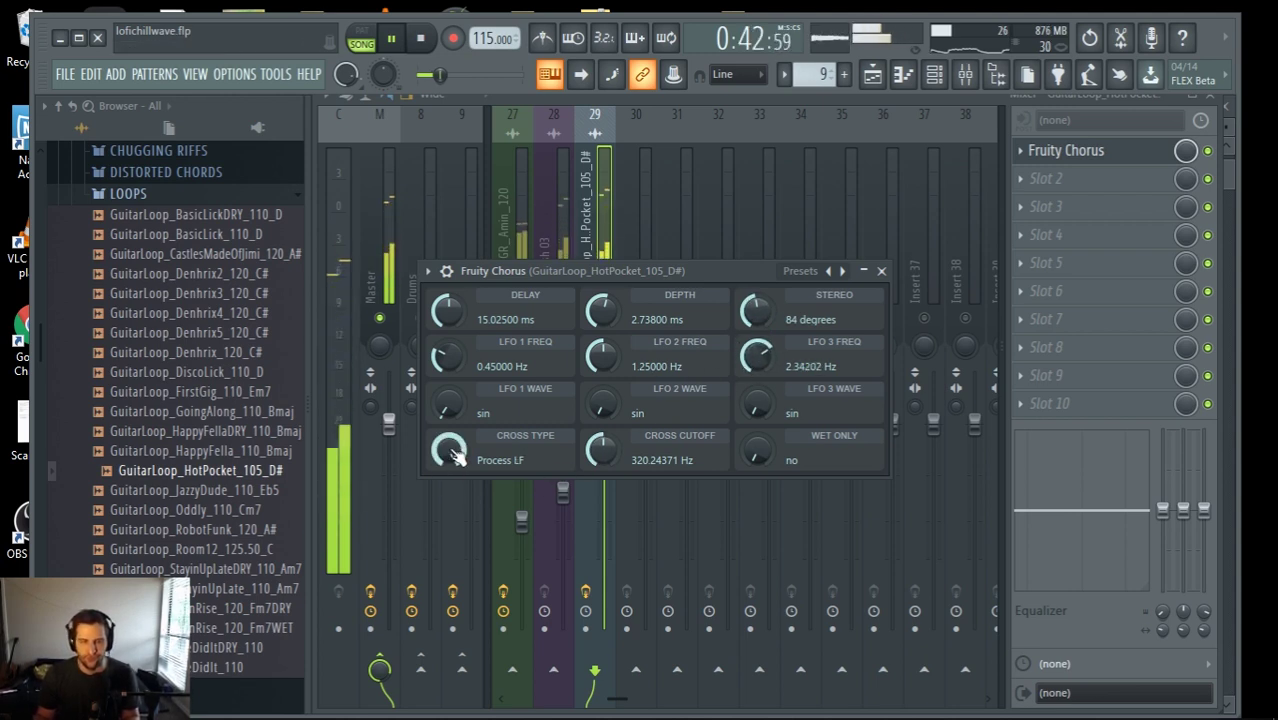
Set the chorus LFO 1 wave to multi-sin and the LFO 2 and LFO 3 waves to sin^3
drag(447, 407, 447, 398)
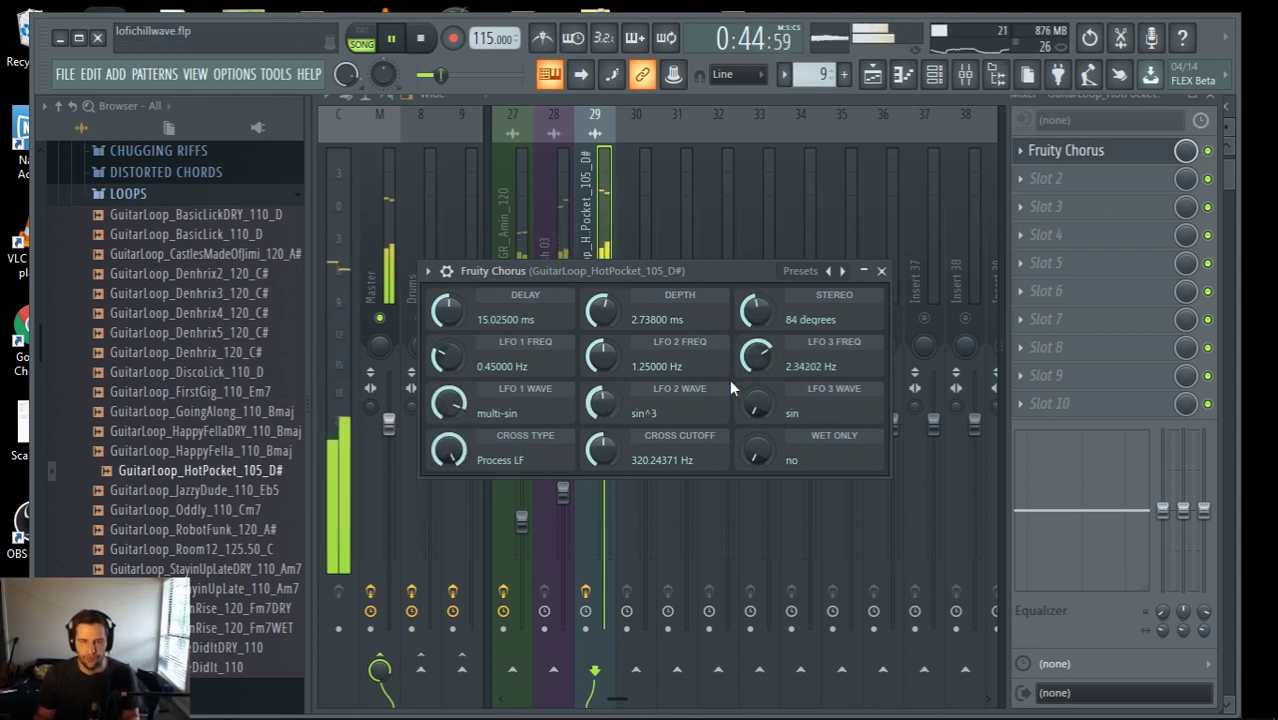
drag(757, 402, 757, 394)
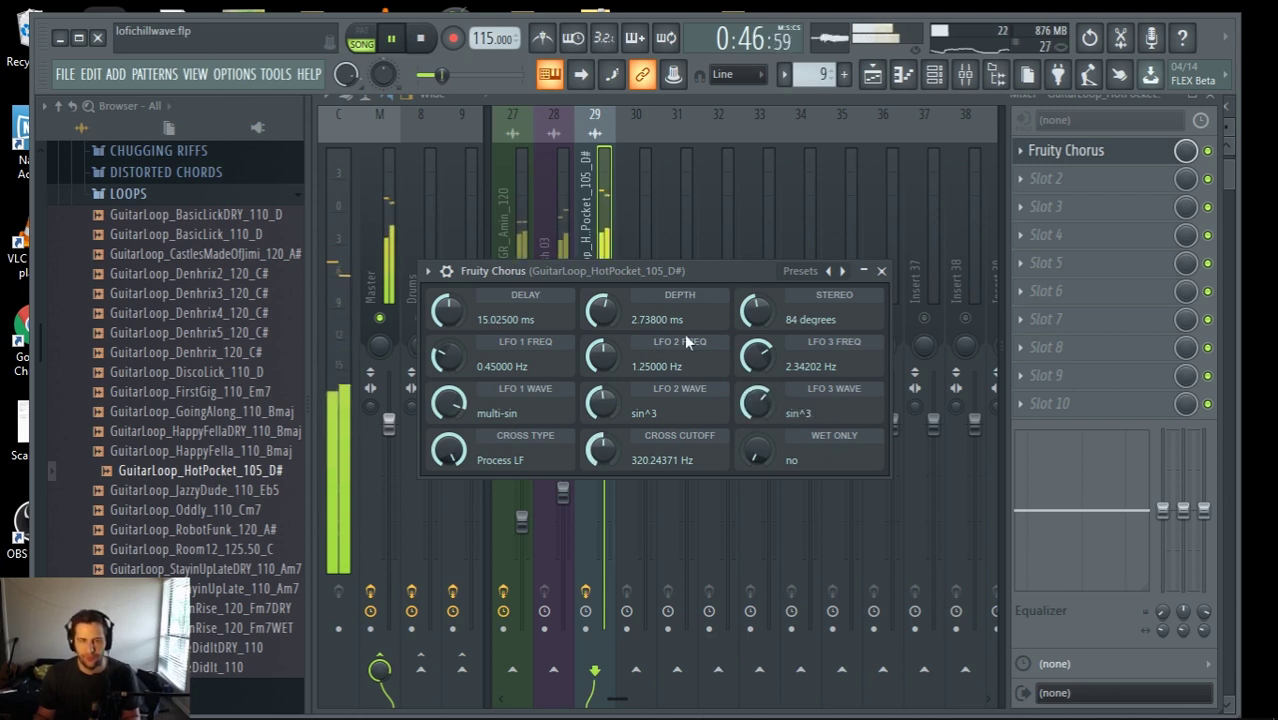
Close the chorus settings and unmute the ChugChugGR_Amin_120 mixer track alongside the soloed HotPocket guitar
click(608, 242)
click(527, 319)
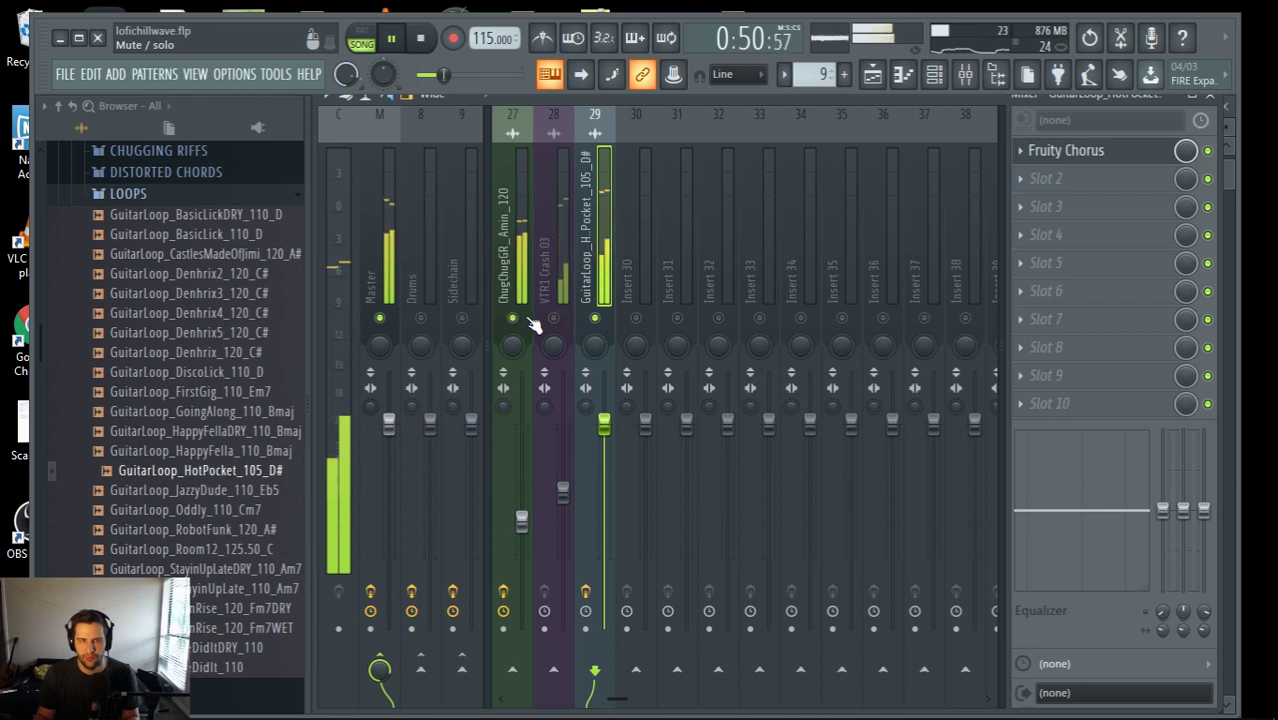
Lower the HotPocket mixer track's volume slightly and return to the playlist around the HotPocket clips on Track 12
drag(604, 425, 605, 446)
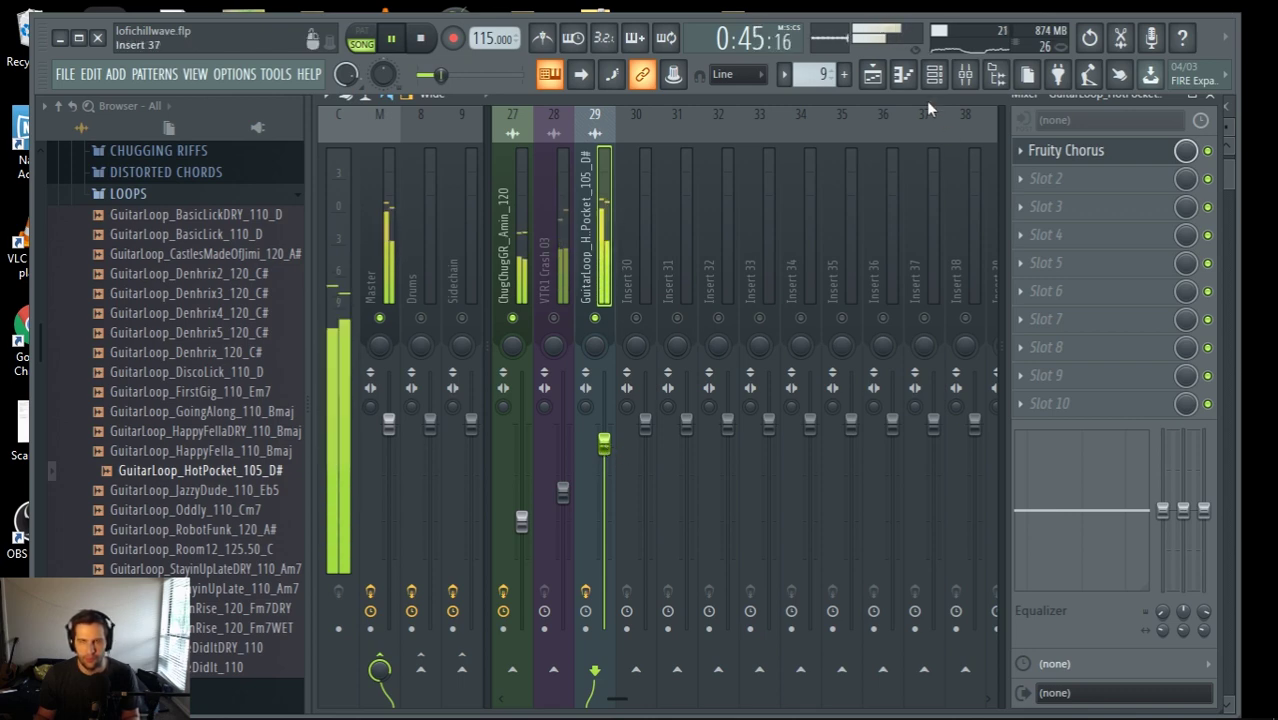
click(873, 76)
scroll(750, 292, down, 1)
drag(750, 290, 748, 221)
scroll(602, 488, up, 5)
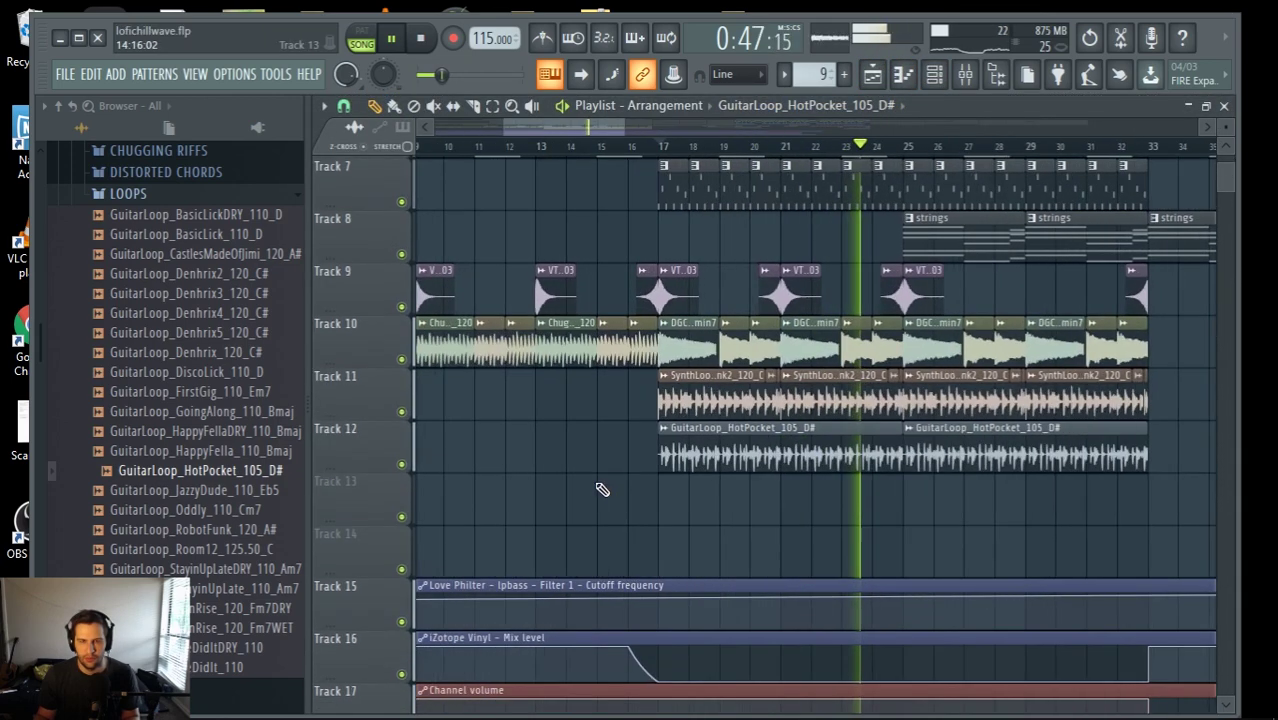
Move the playback start to the middle of bar 17 and replay the guitar loops to judge the HotPocket sound
key(space)
scroll(790, 535, up, 5)
key(space)
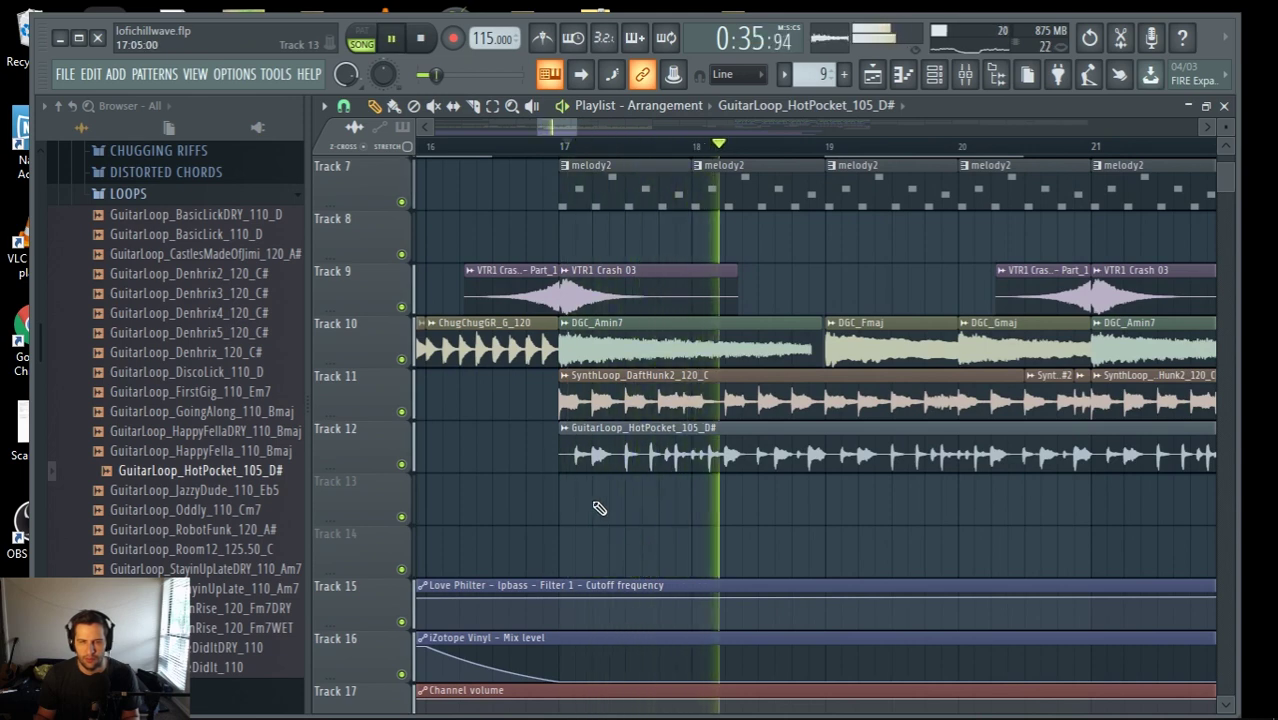
key(space)
scroll(622, 142, up, 4)
key(space)
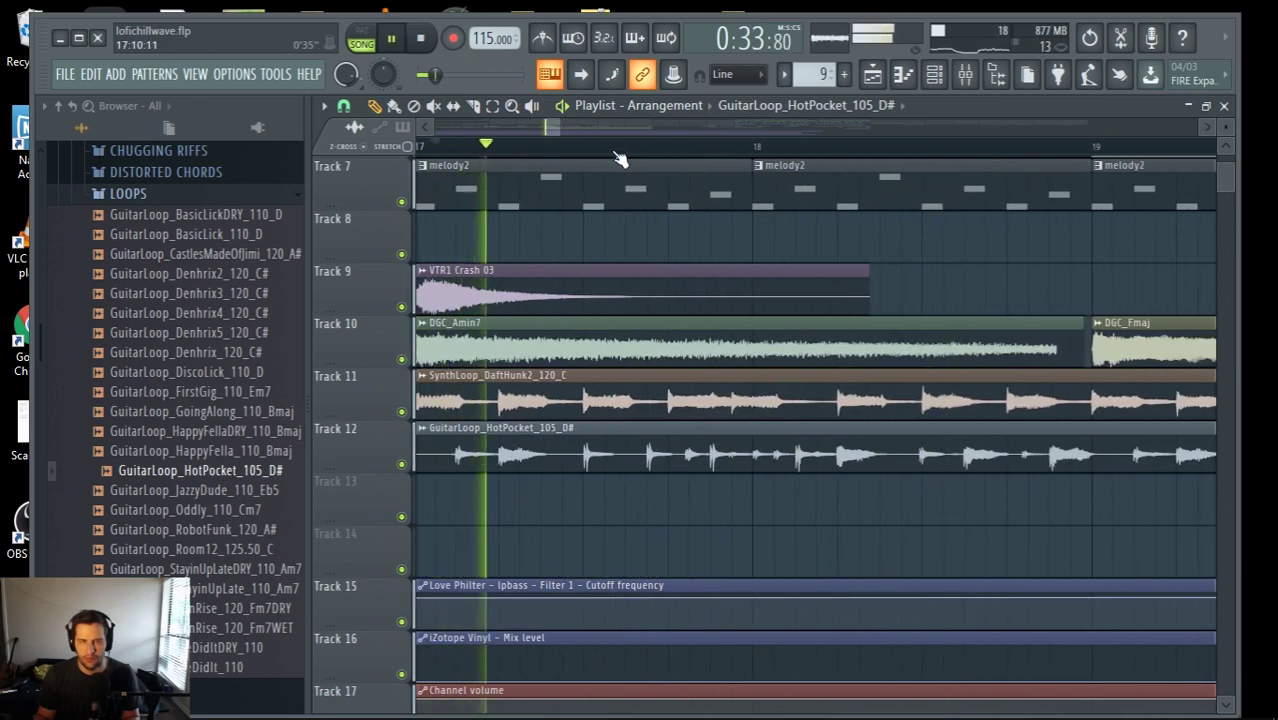
click(584, 147)
key(space)
scroll(435, 258, up, 2)
scroll(435, 258, up, 2)
key(space)
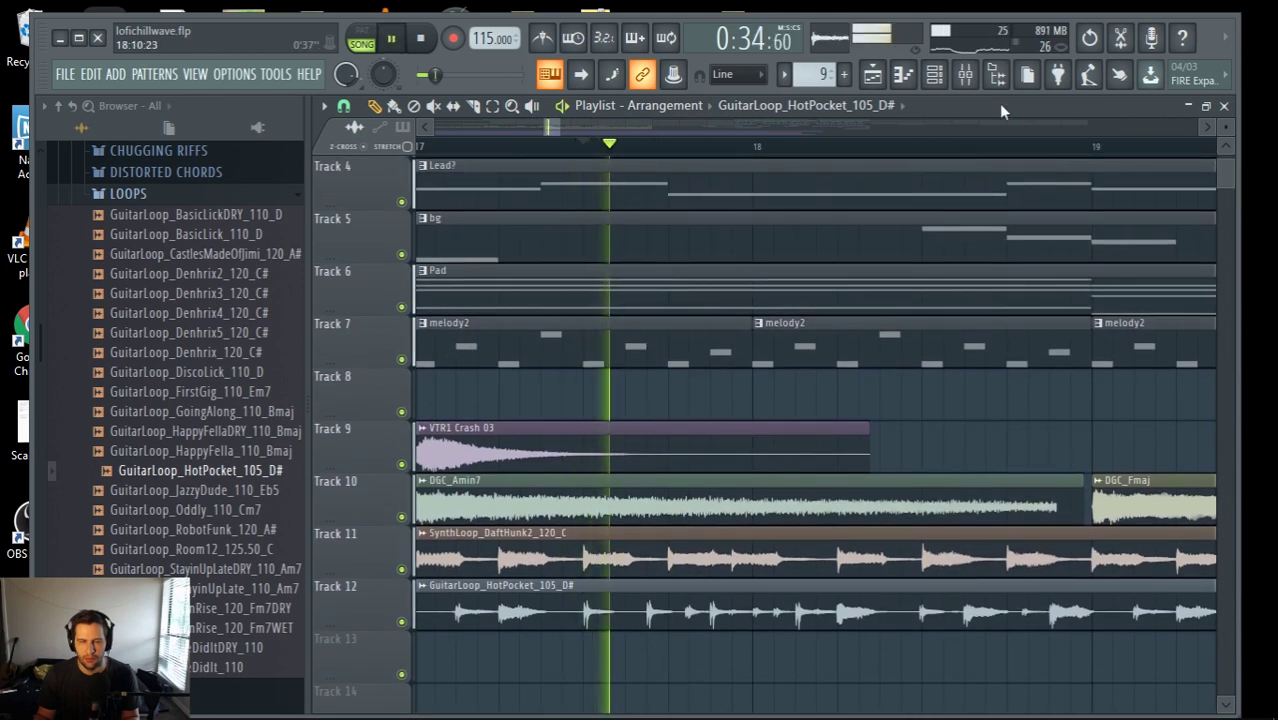
key(space)
key(space)
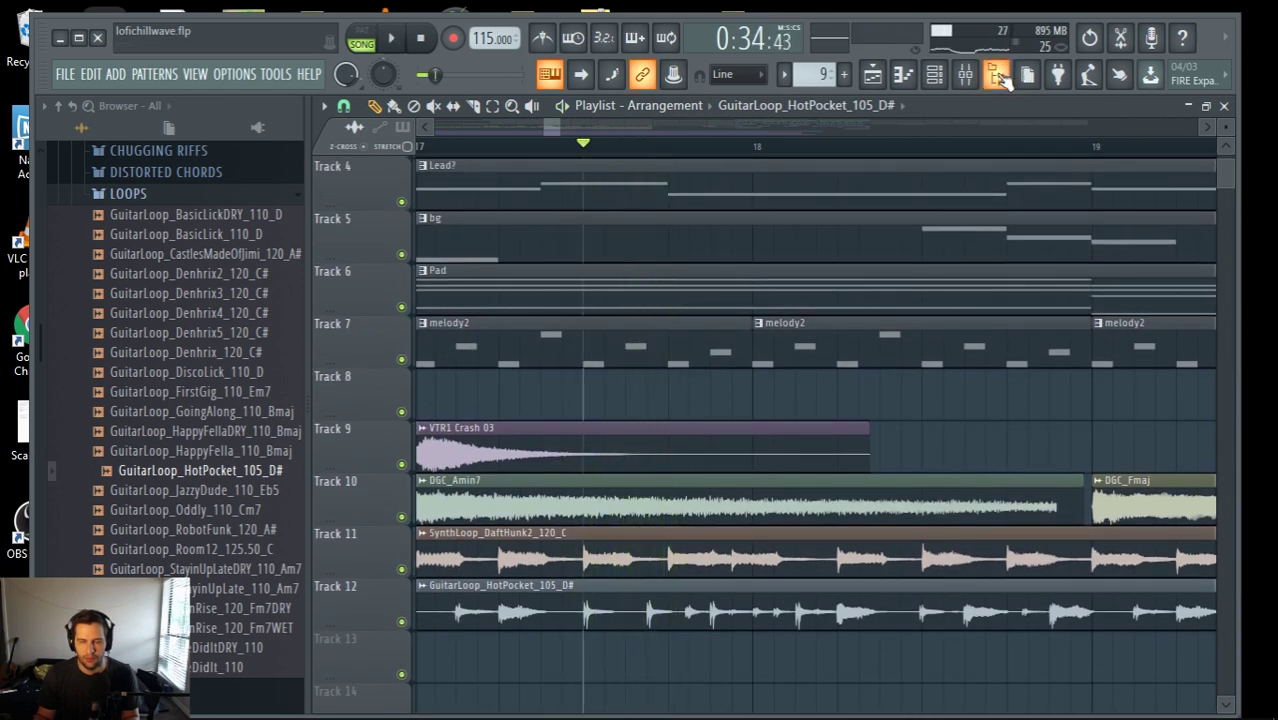
key(space)
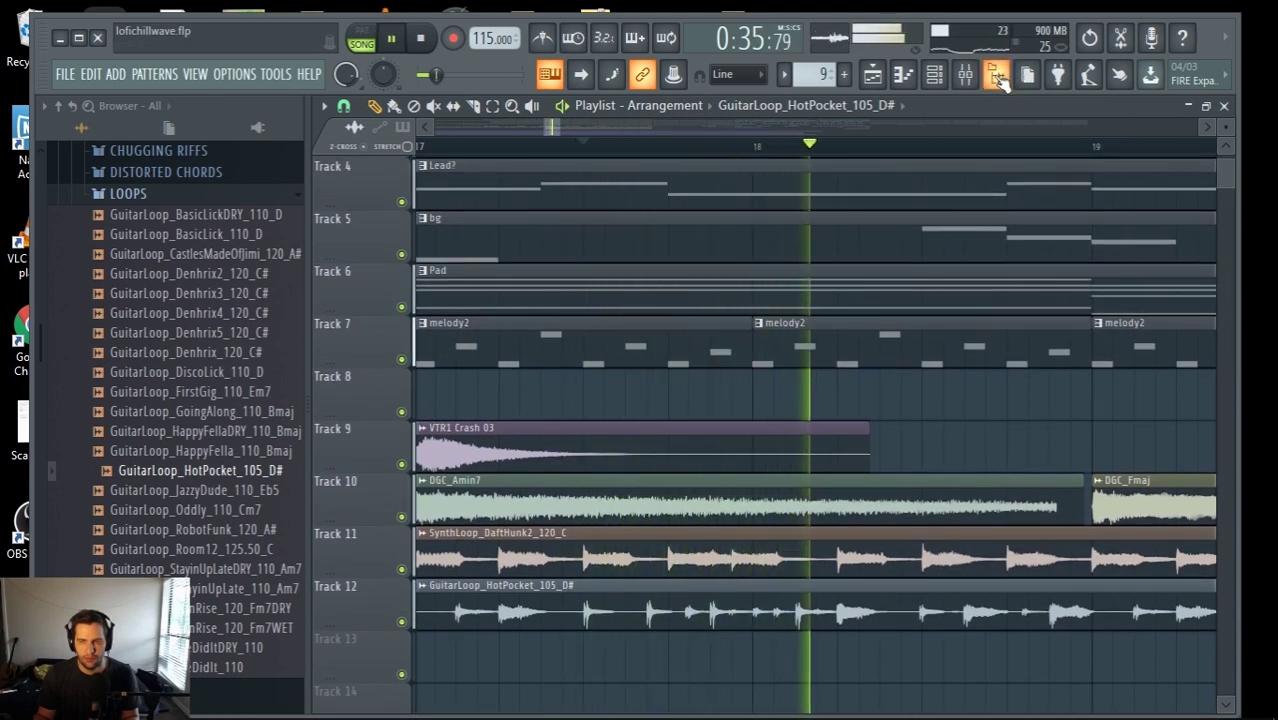
key(space)
key(space)
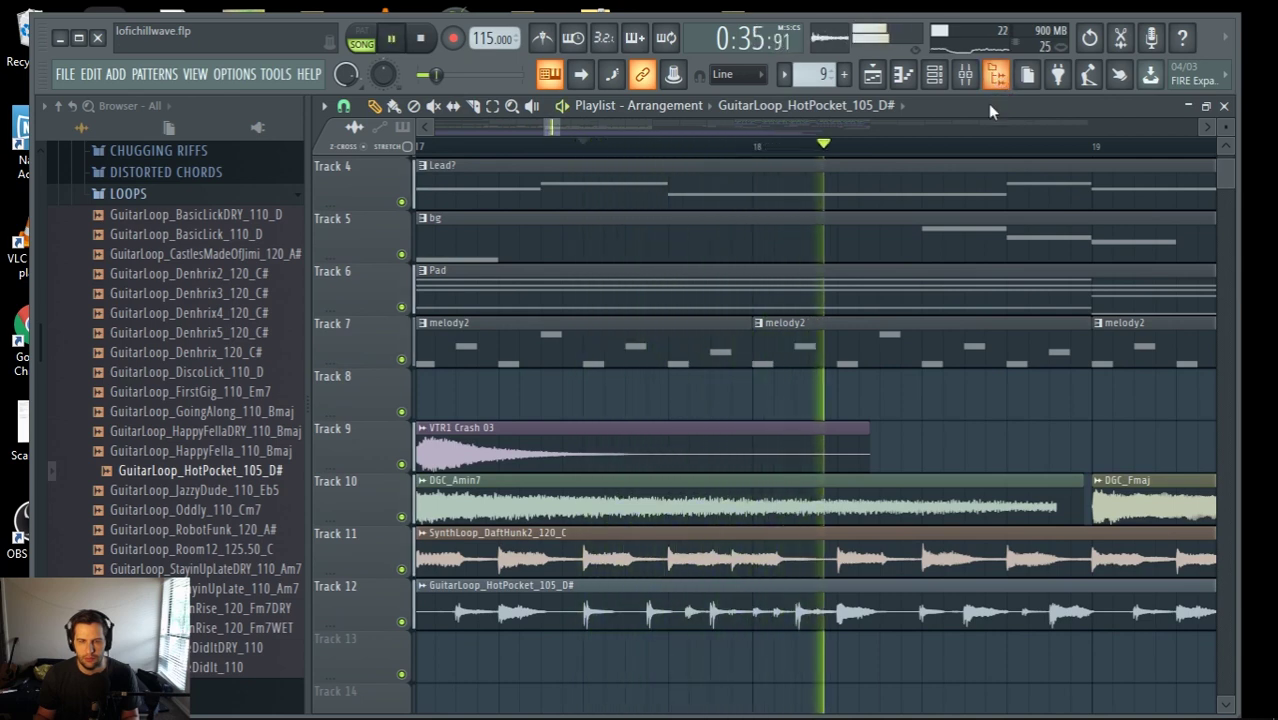
scroll(931, 229, down, 2)
scroll(931, 229, down, 2)
key(space)
Set the HotPocket chorus to 13.97207 ms delay, 2.354 ms depth, 78 degrees stereo, LFOs 0.32666/0.18432/0.55912 Hz, LFO 1 wave sin and cross type Process HF
click(966, 78)
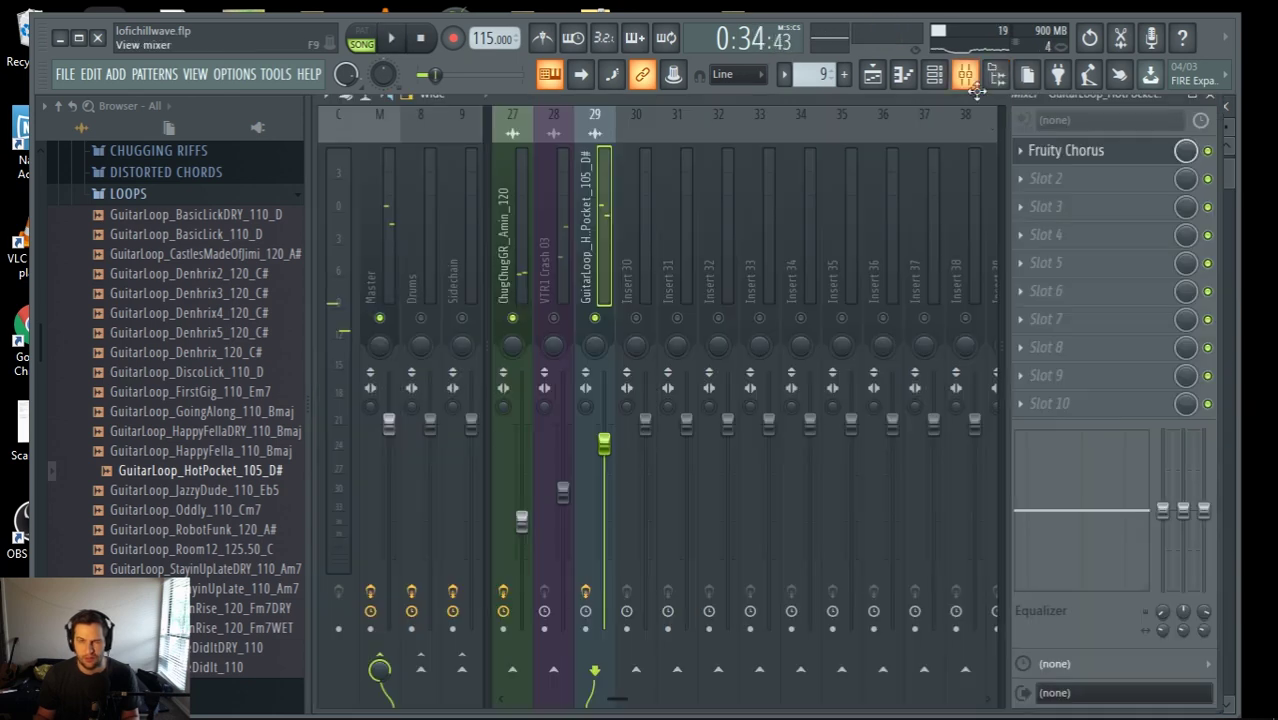
click(1108, 152)
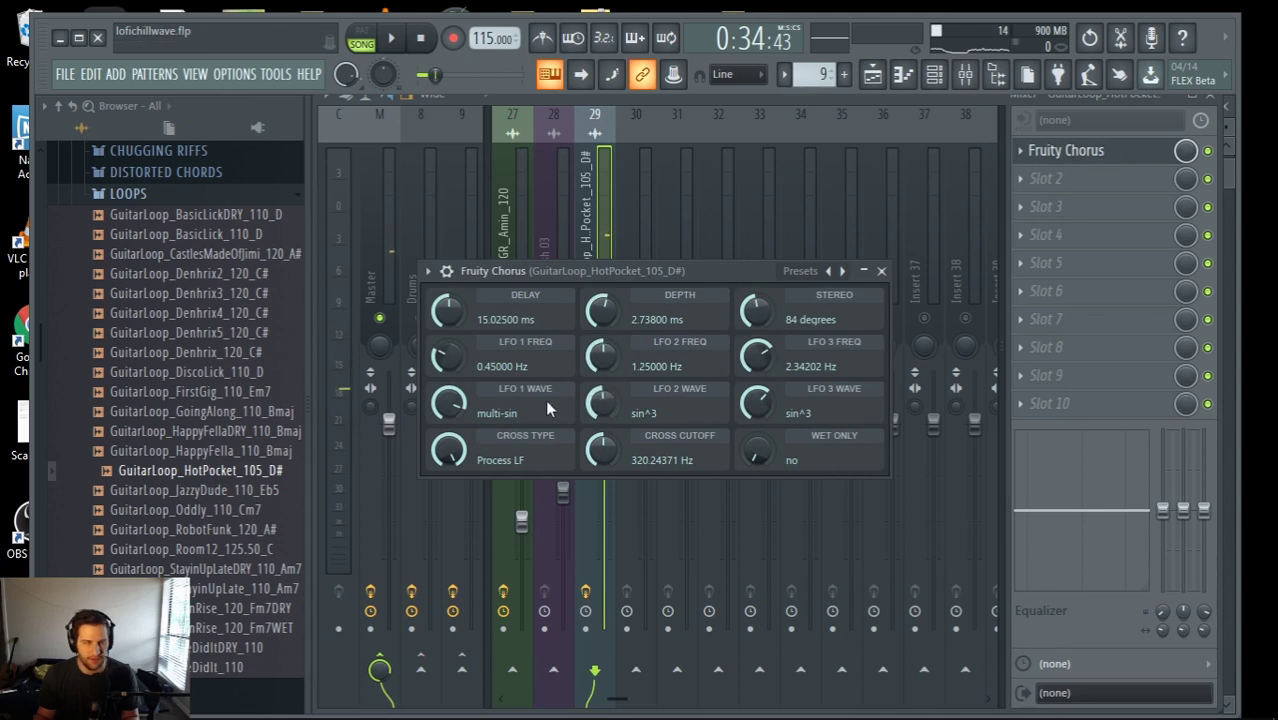
key(space)
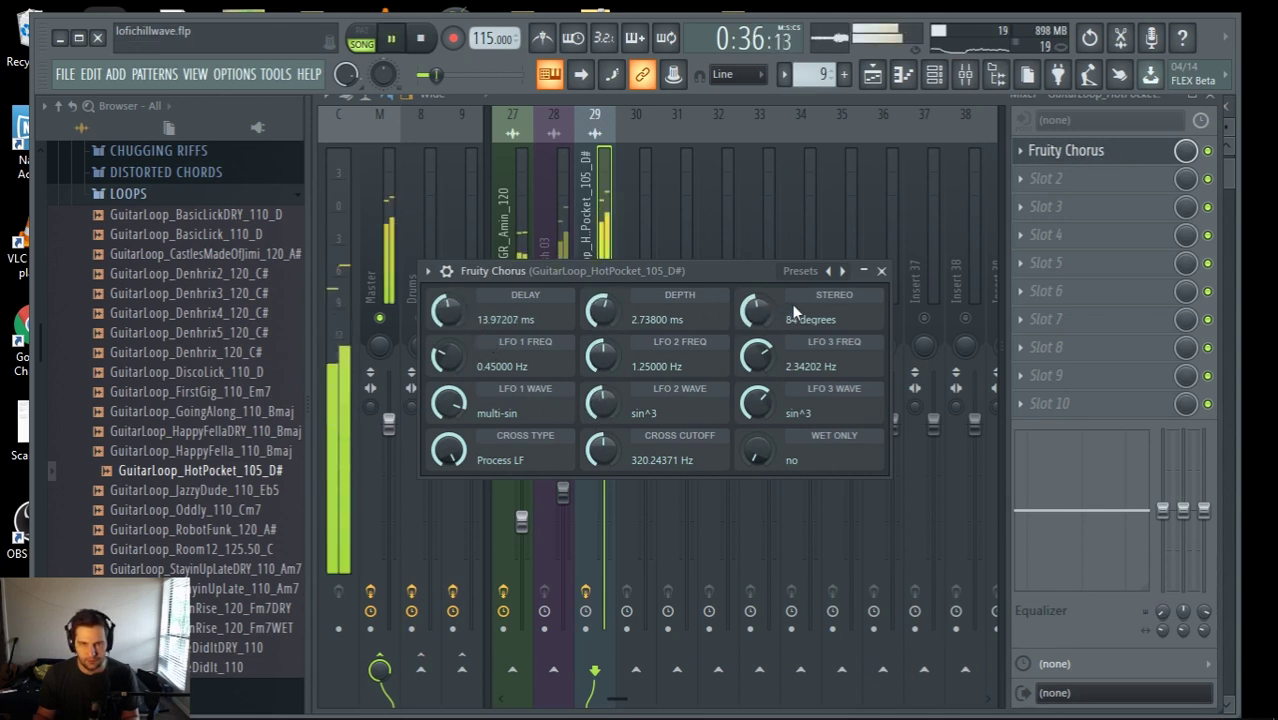
scroll(795, 313, up, 3)
drag(447, 356, 447, 338)
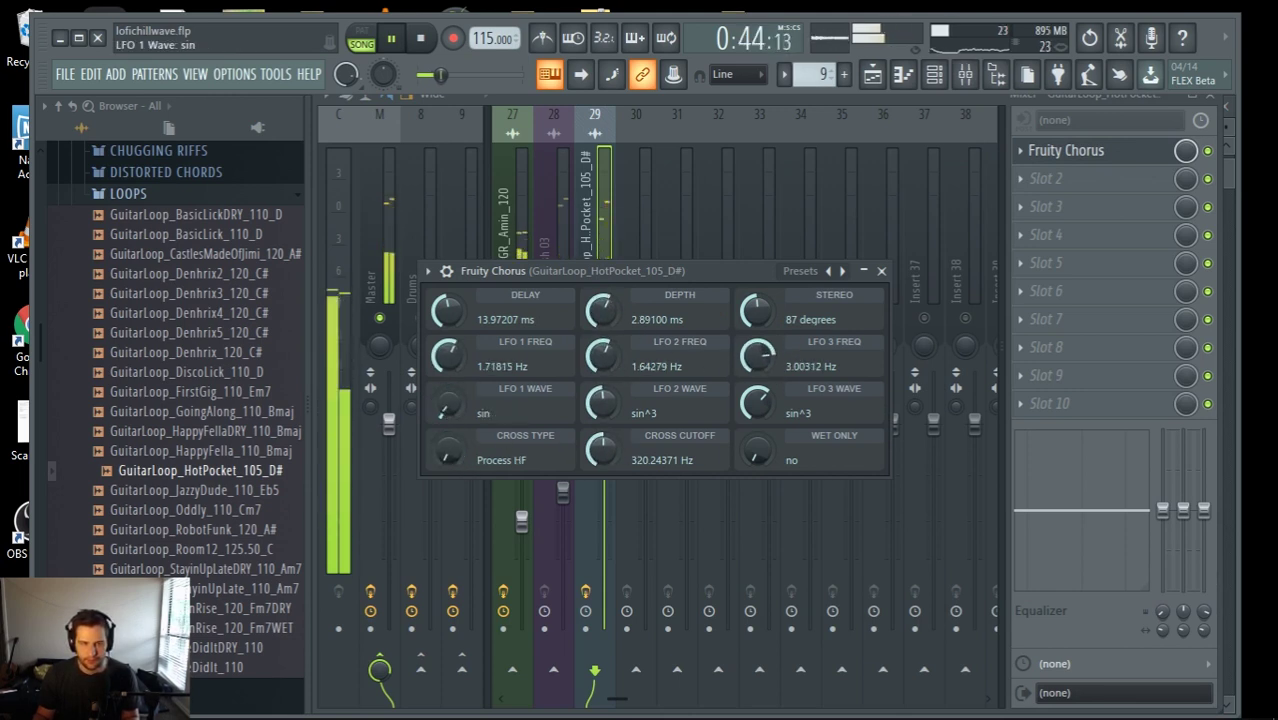
drag(447, 356, 447, 366)
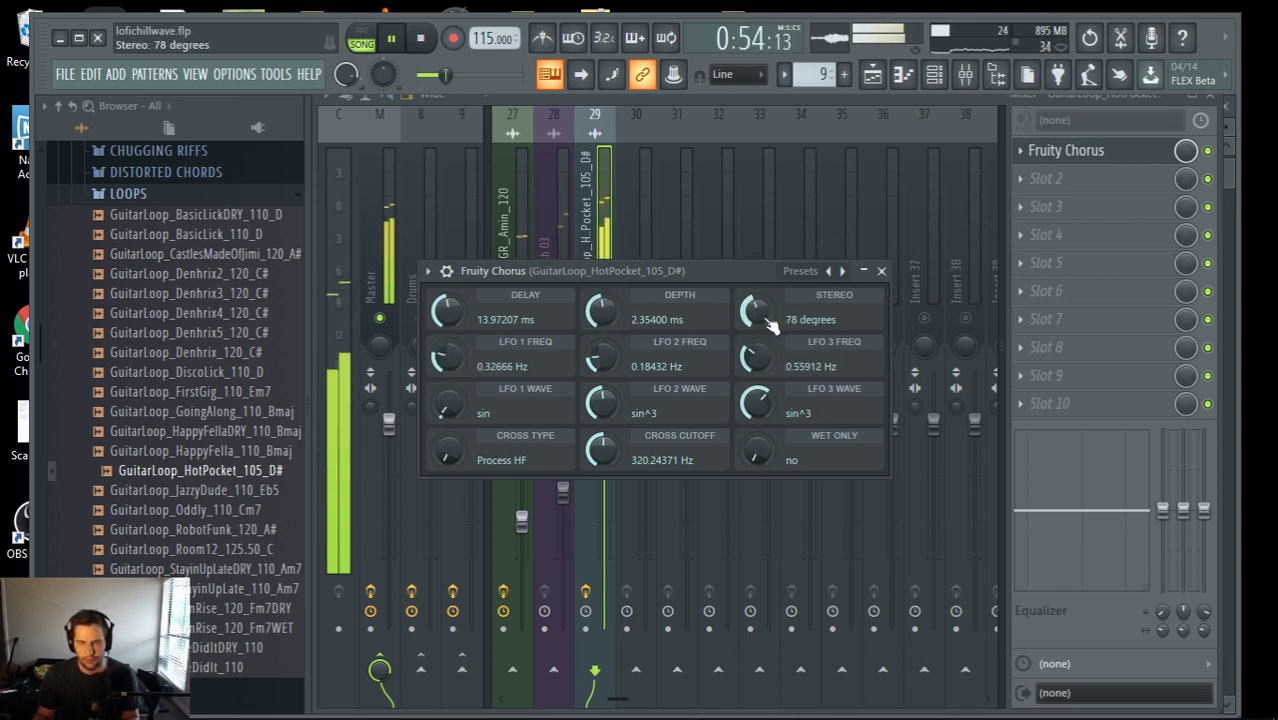
Load Fruity Flanger into slot 2 of the HotPocket track and set its phase to 128 degrees and dry level to -4.16899 dB
click(1047, 185)
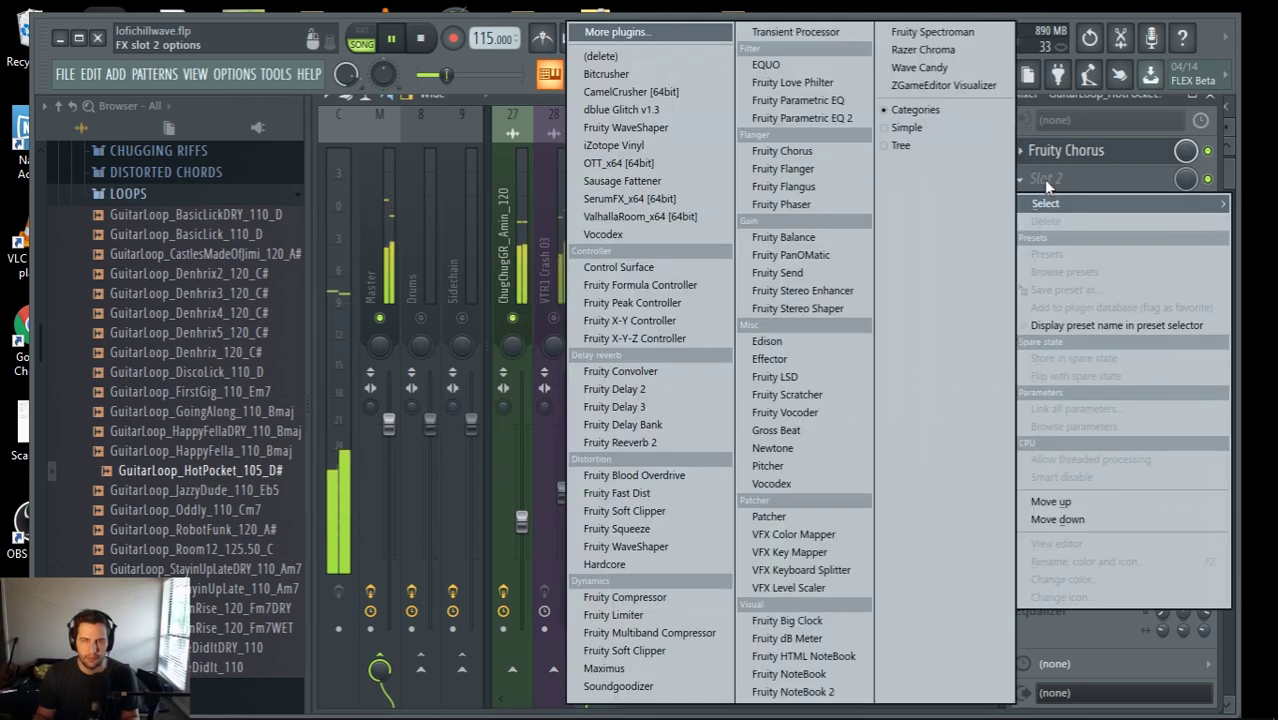
click(790, 168)
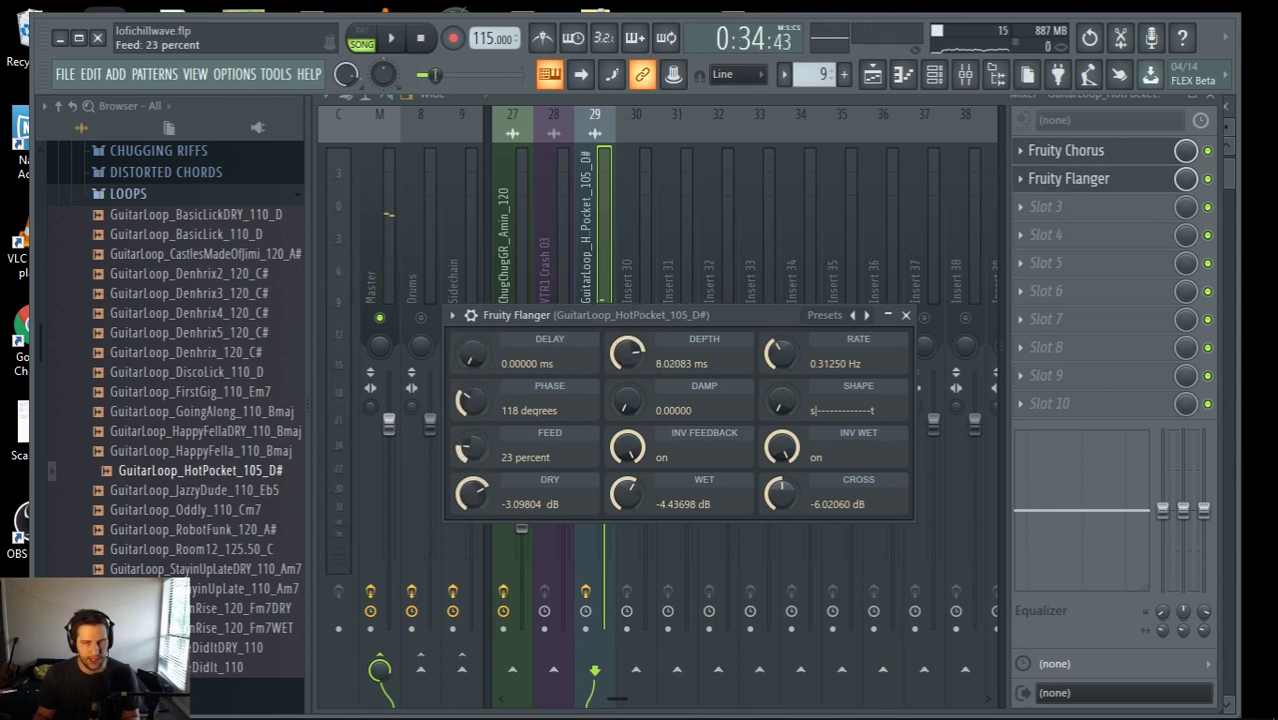
key(space)
drag(472, 494, 472, 504)
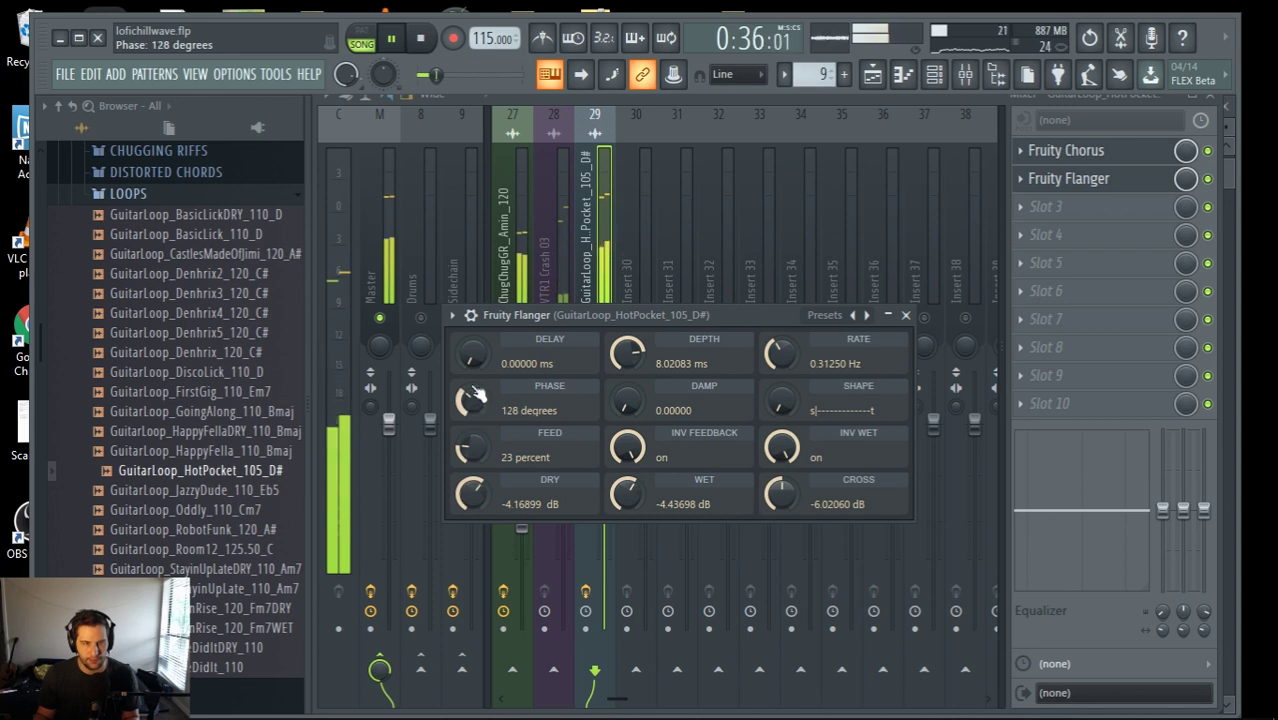
Set the flanger depth to 1.09043 ms, rate to 0.15765 Hz, damp to 0.28260 and feed to 26 percent, and place it above the chorus
drag(627, 352, 627, 375)
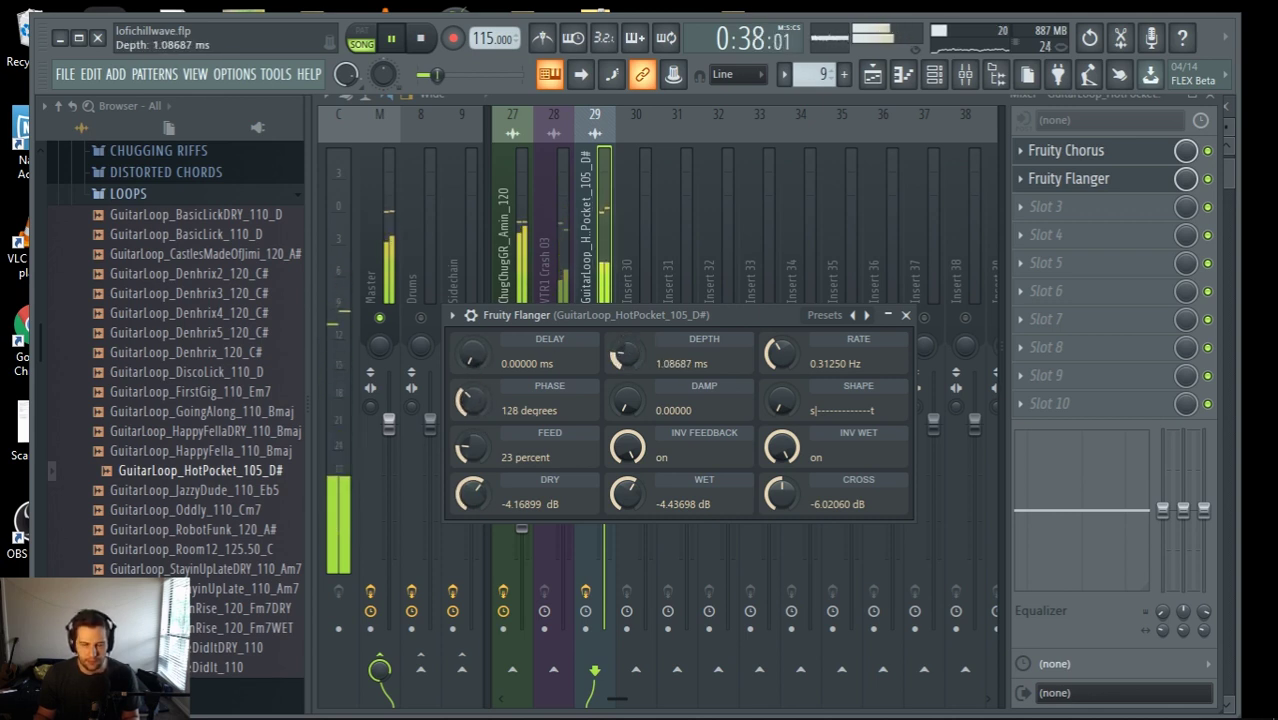
drag(747, 315, 759, 246)
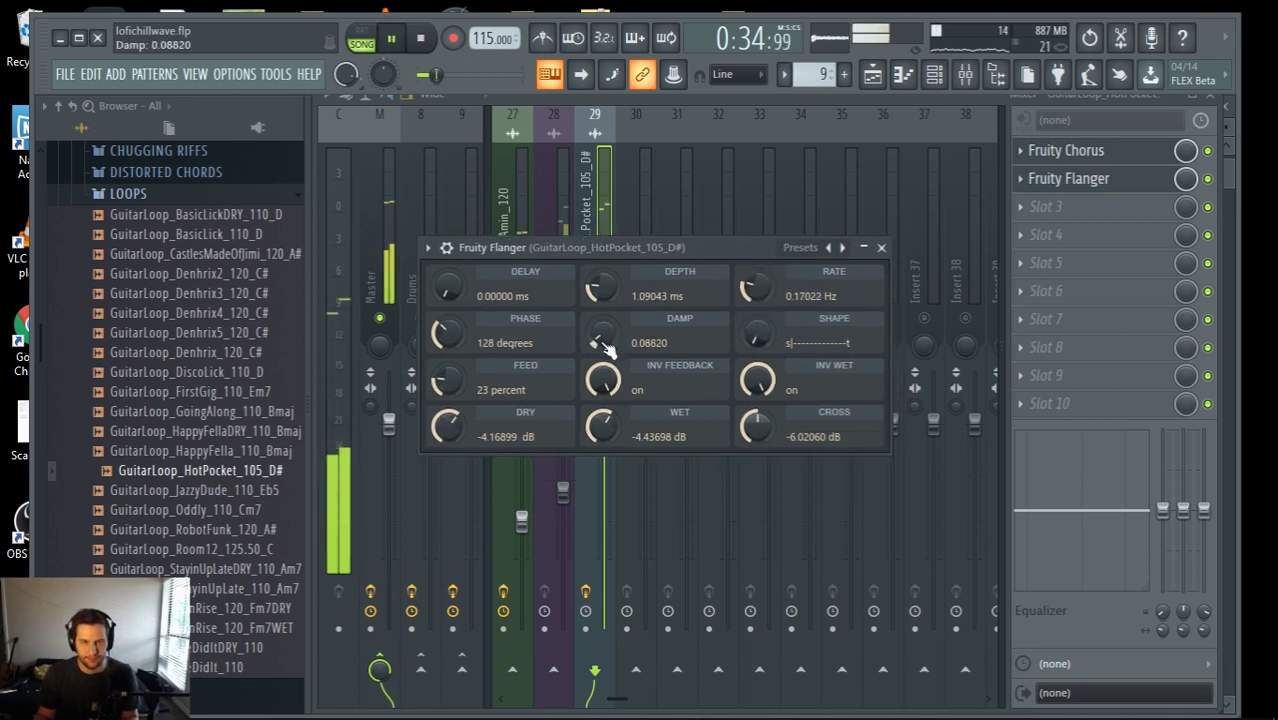
scroll(600, 337, up, 2)
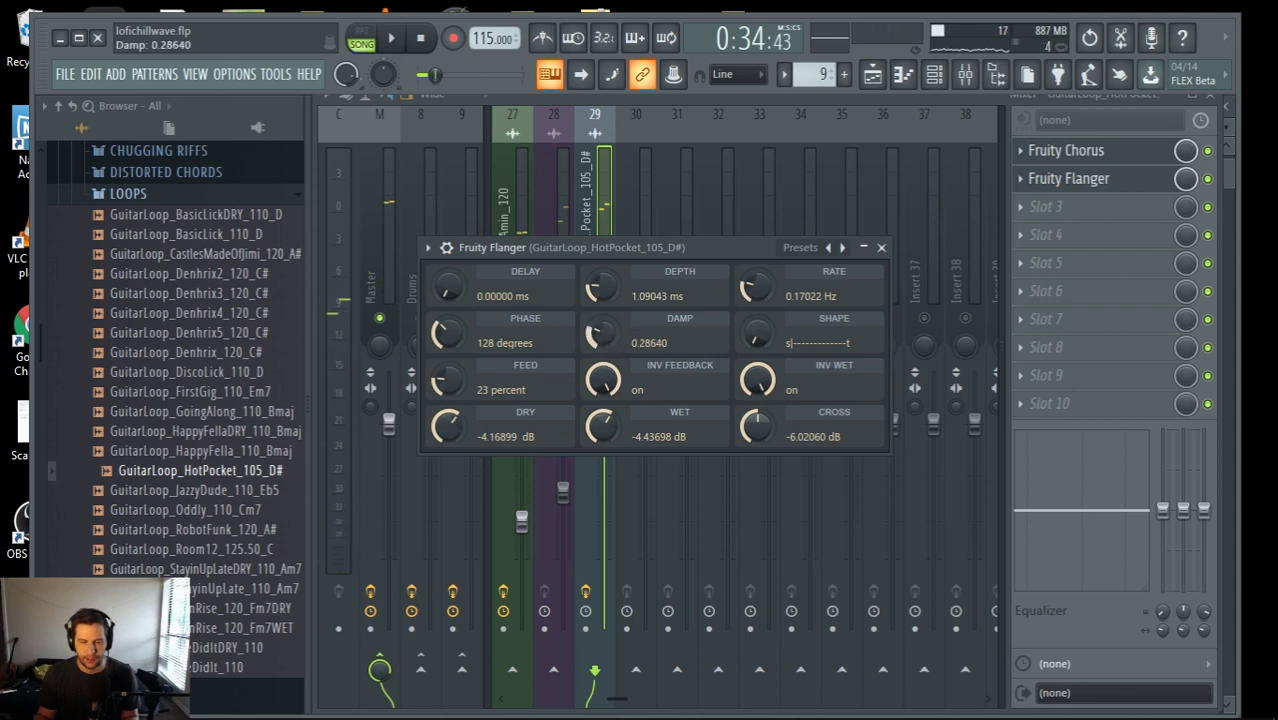
key(space)
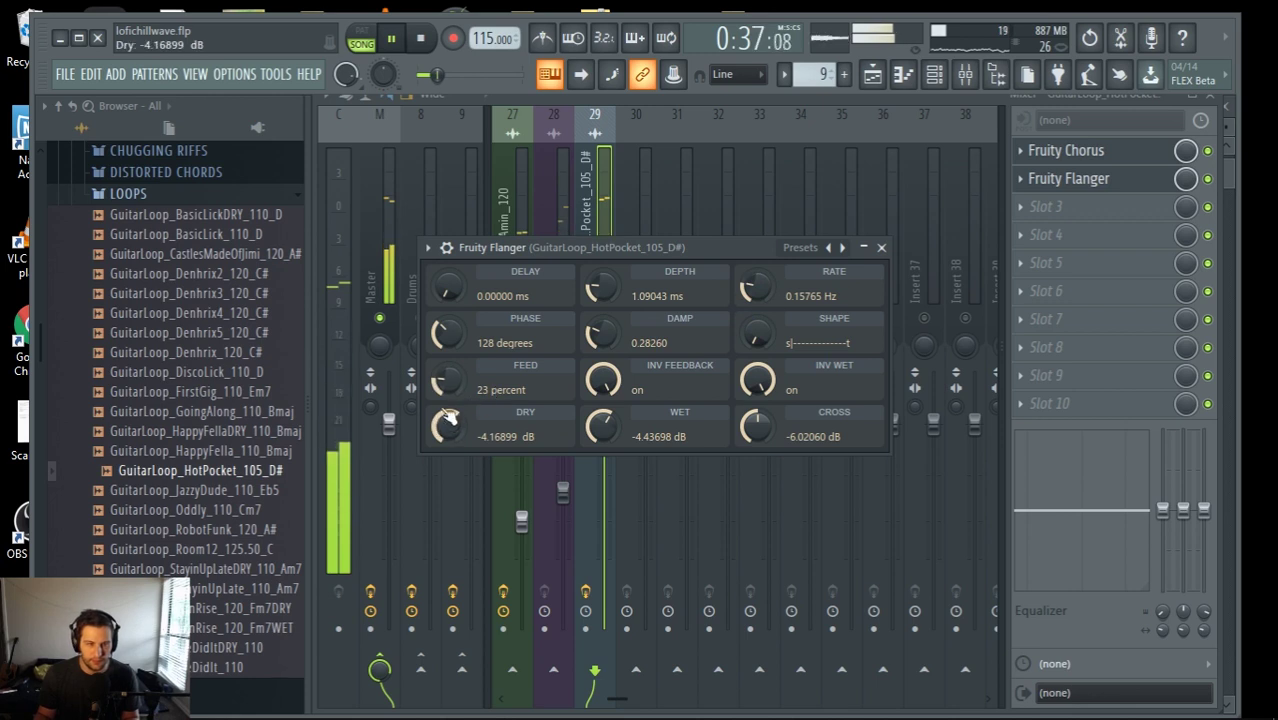
drag(447, 380, 447, 383)
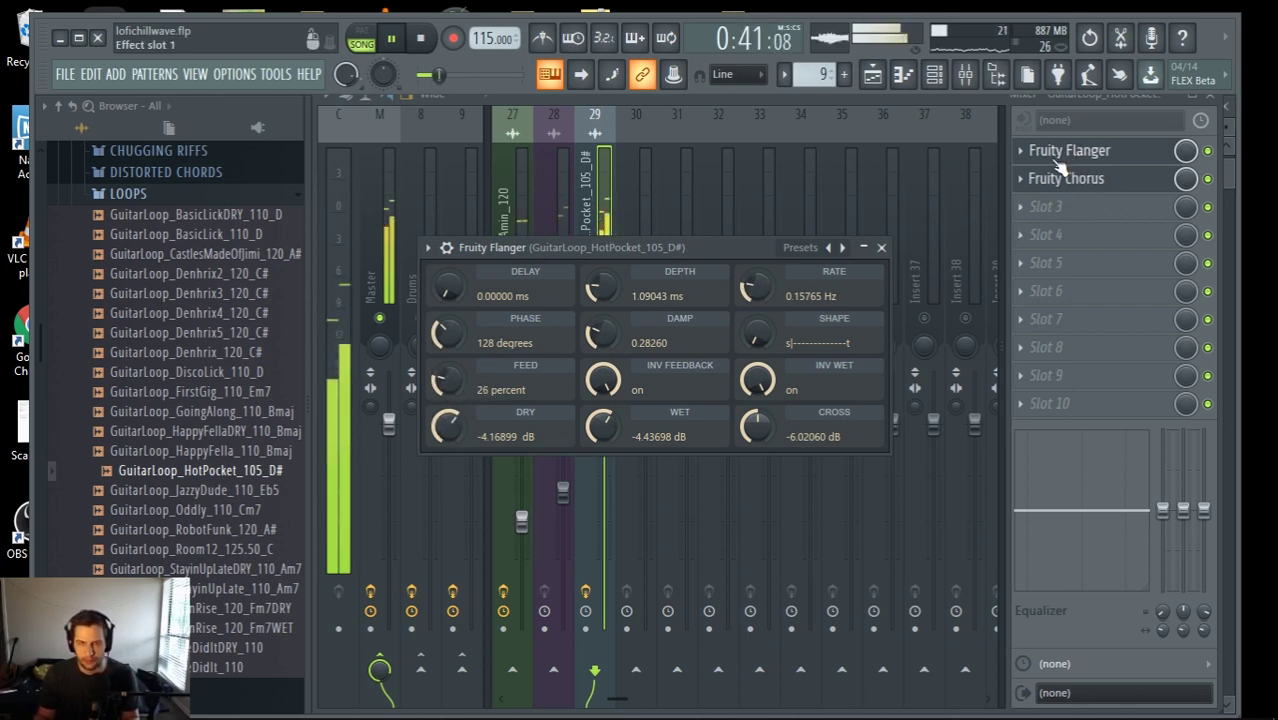
Load Fruity parametric EQ 2 into slot 3 of the HotPocket track, lowering high-shelf band 7 in the treble and pulling band 1 down to cut the lows
click(1026, 207)
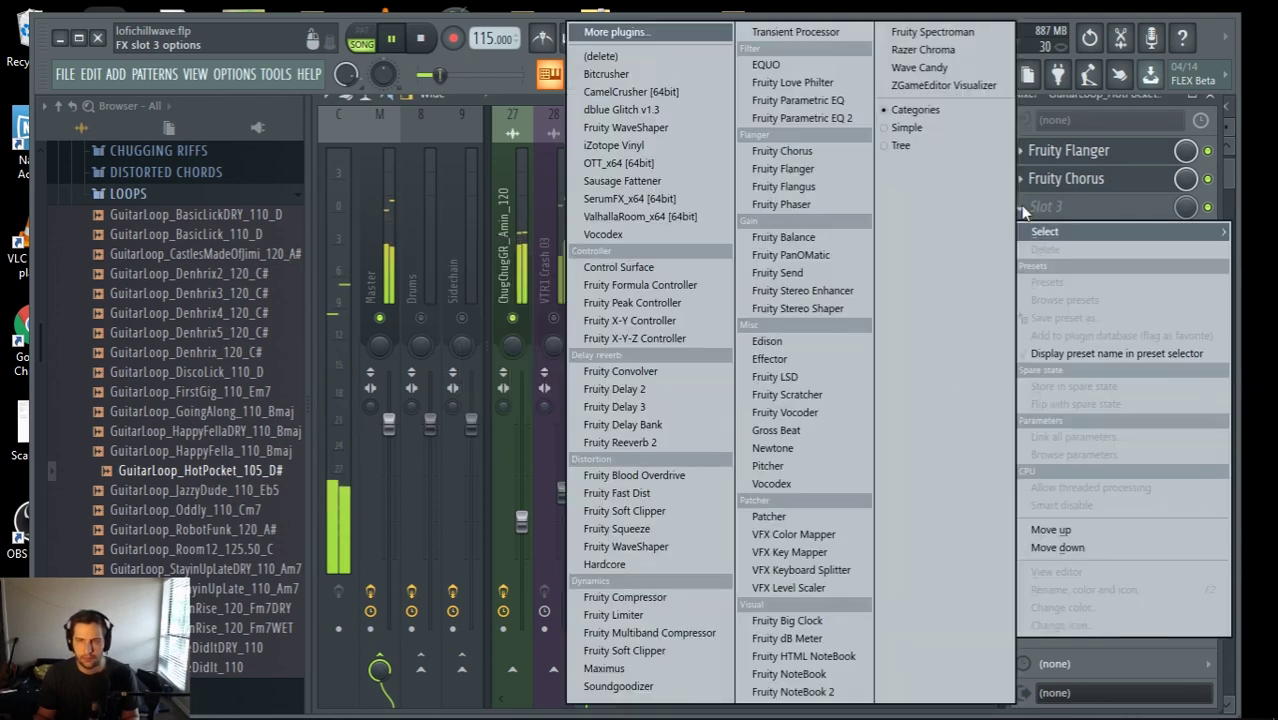
click(795, 128)
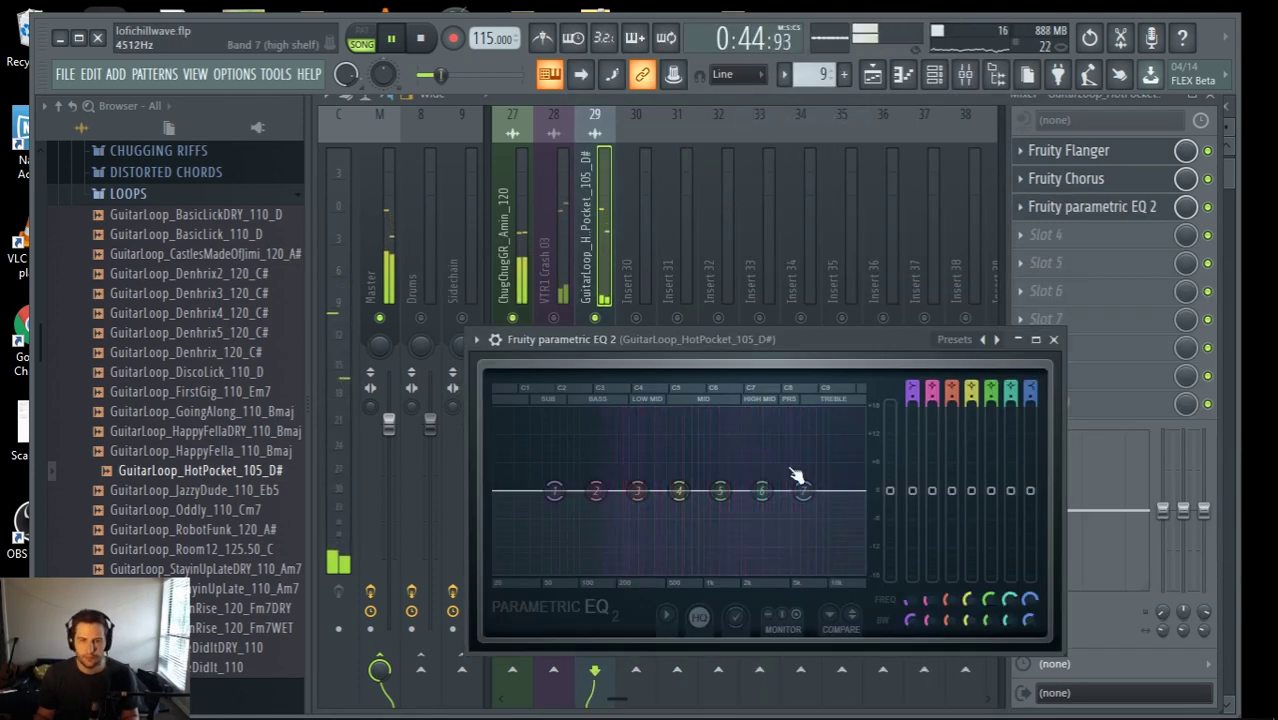
drag(803, 490, 860, 510)
drag(912, 397, 912, 380)
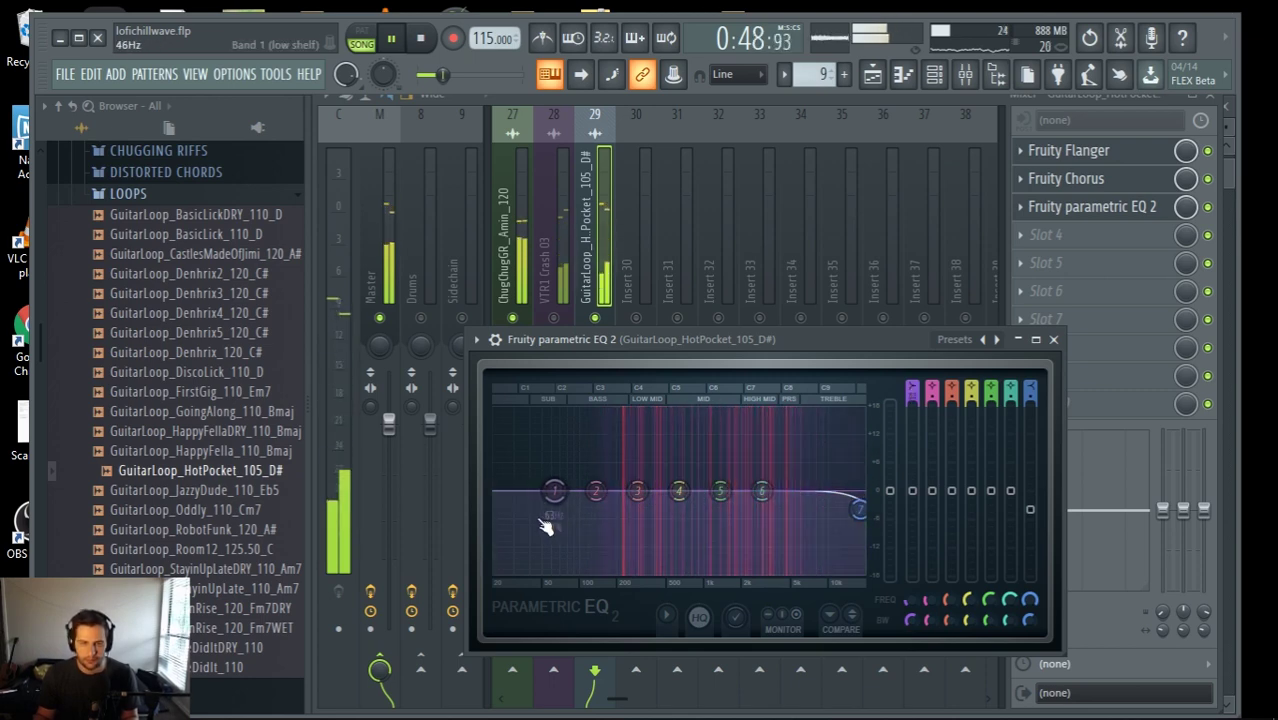
drag(554, 490, 601, 572)
Audition the HotPocket track on its own, restore all mixer tracks, and fine-tune its volume within the full mix
right_click(595, 317)
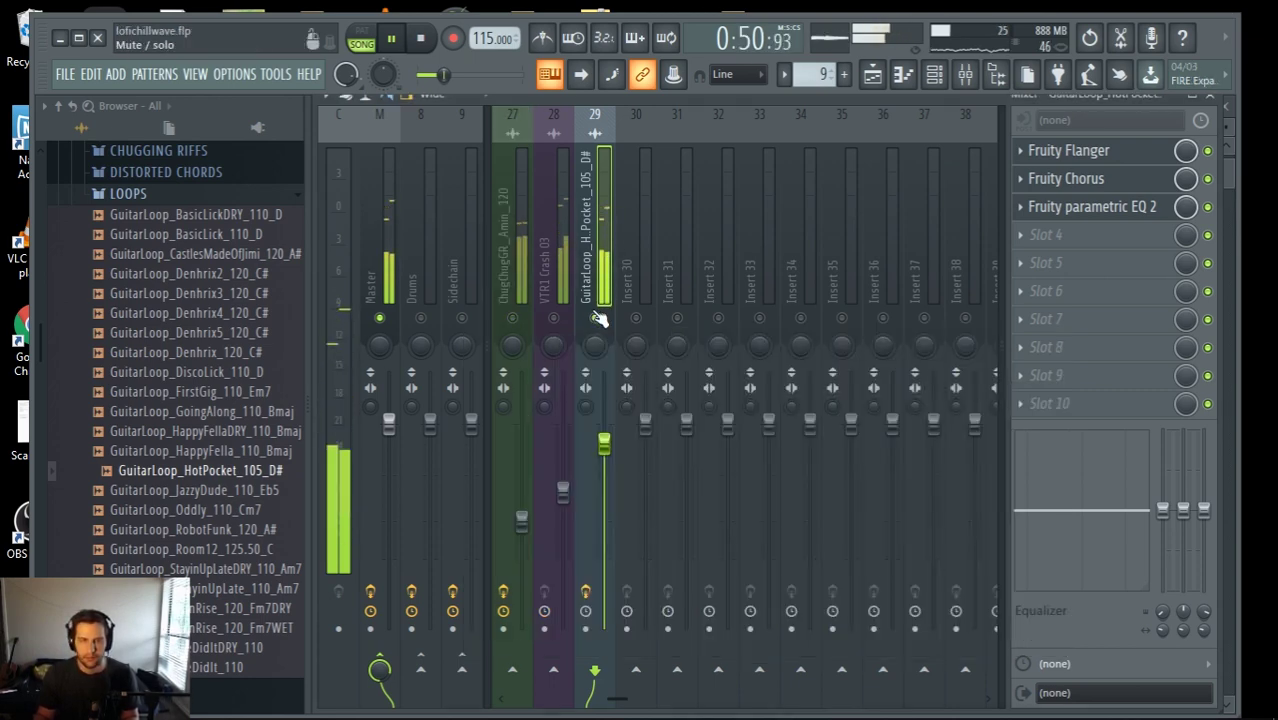
right_click(595, 317)
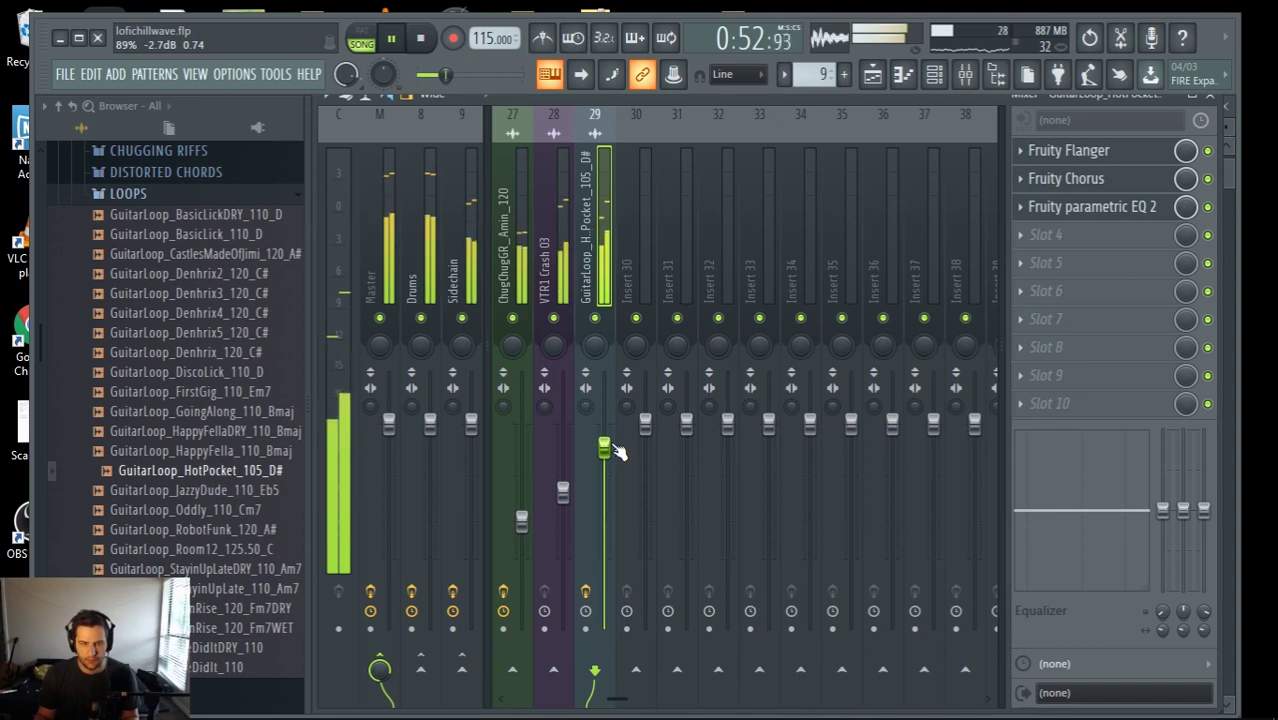
drag(613, 447, 611, 442)
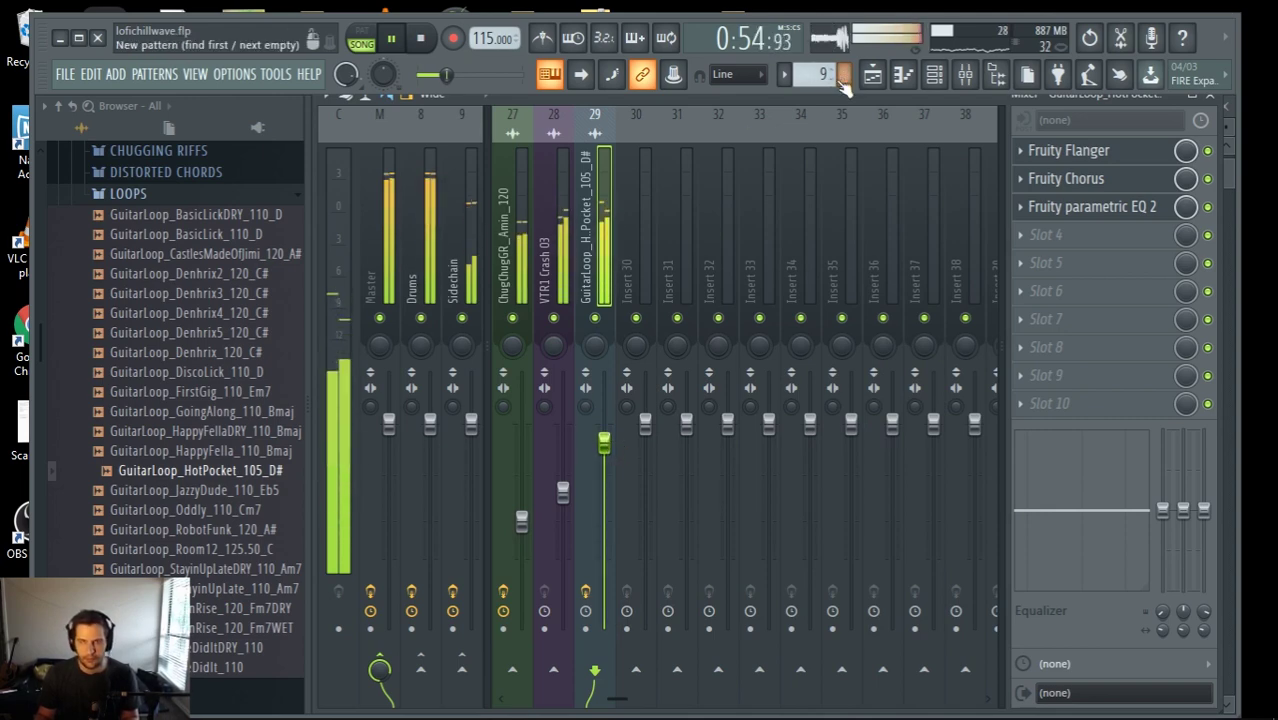
Mute Track 11's synth loops in the playlist and listen to the arrangement without them past bar 33
click(872, 74)
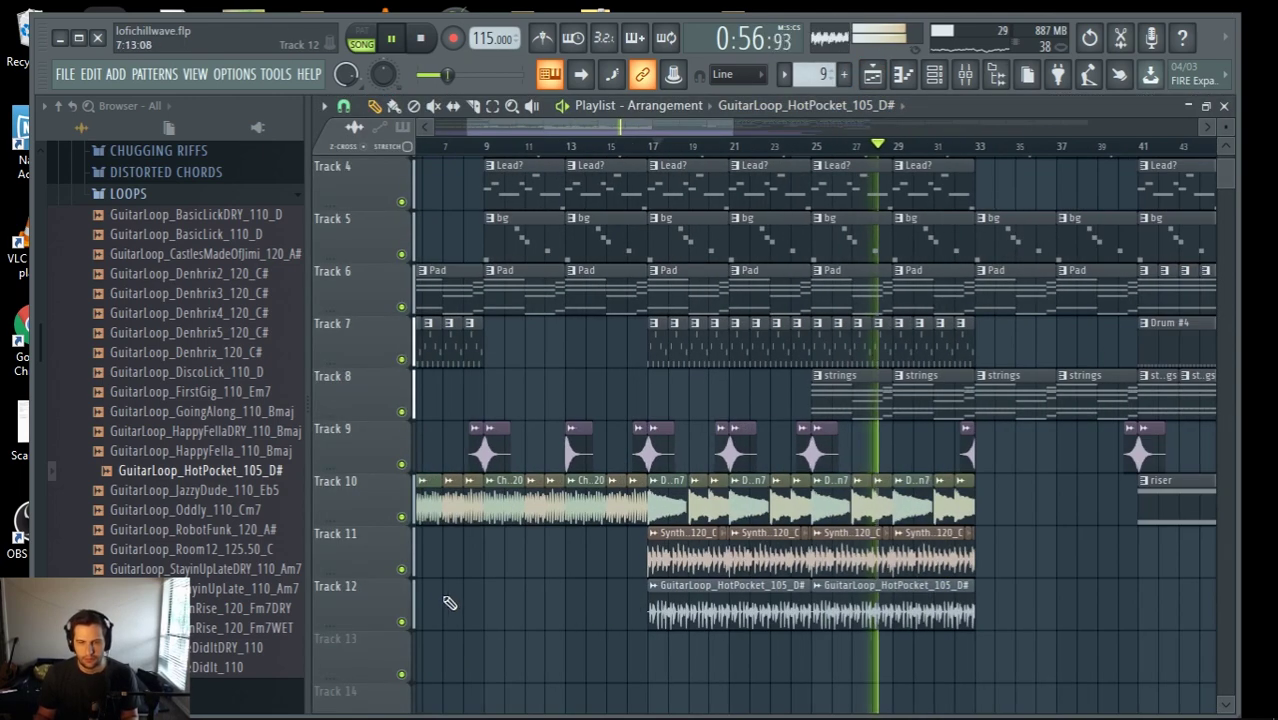
click(404, 571)
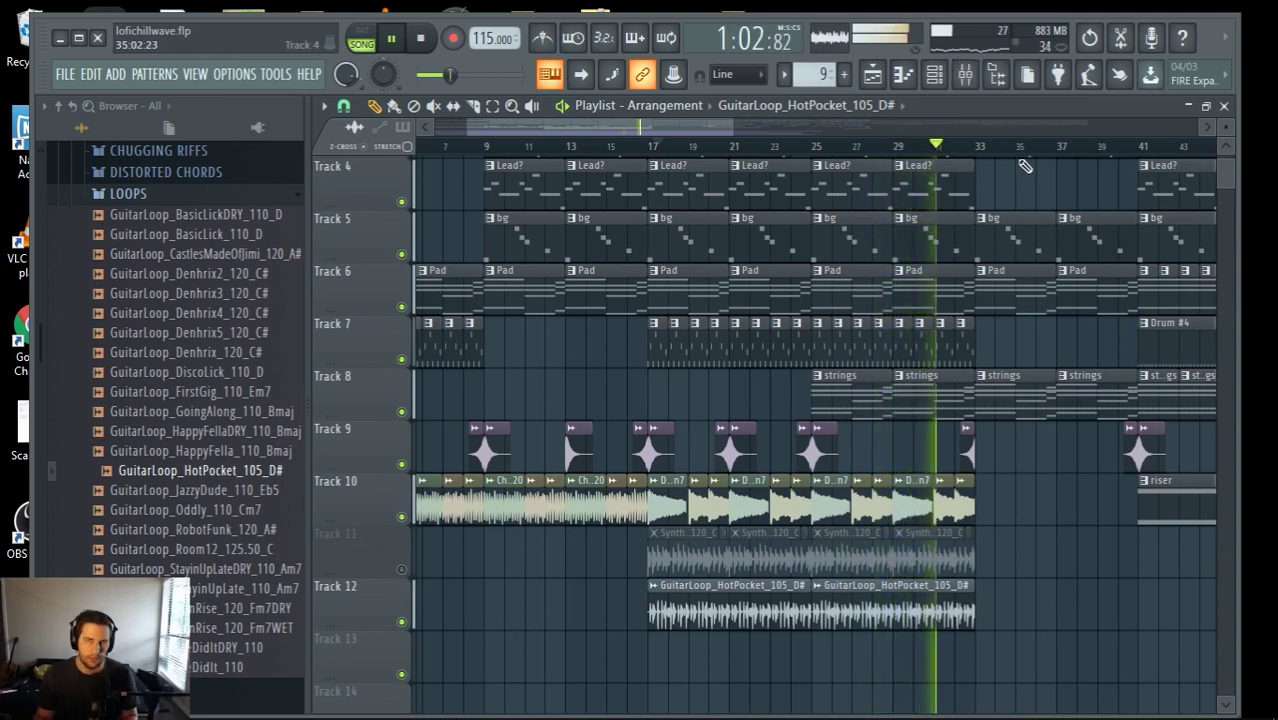
scroll(622, 610, down, 2)
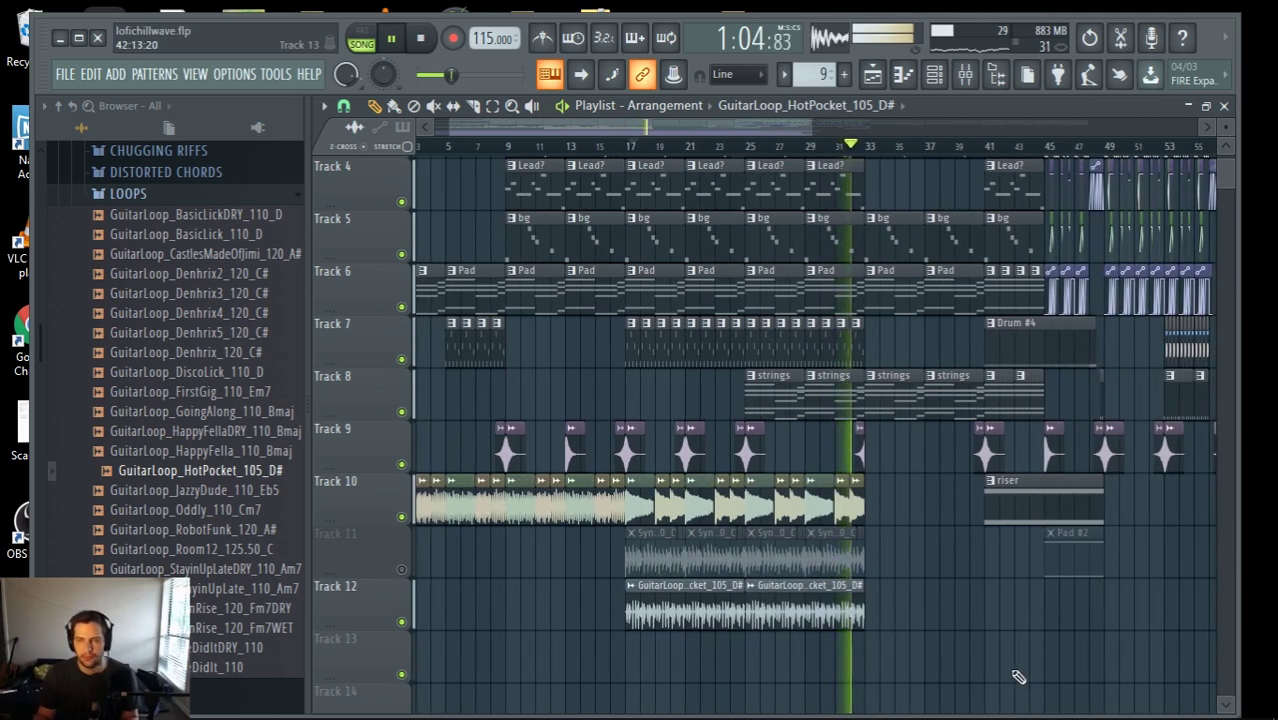
scroll(950, 668, up, 2)
scroll(890, 645, down, 2)
scroll(912, 590, up, 3)
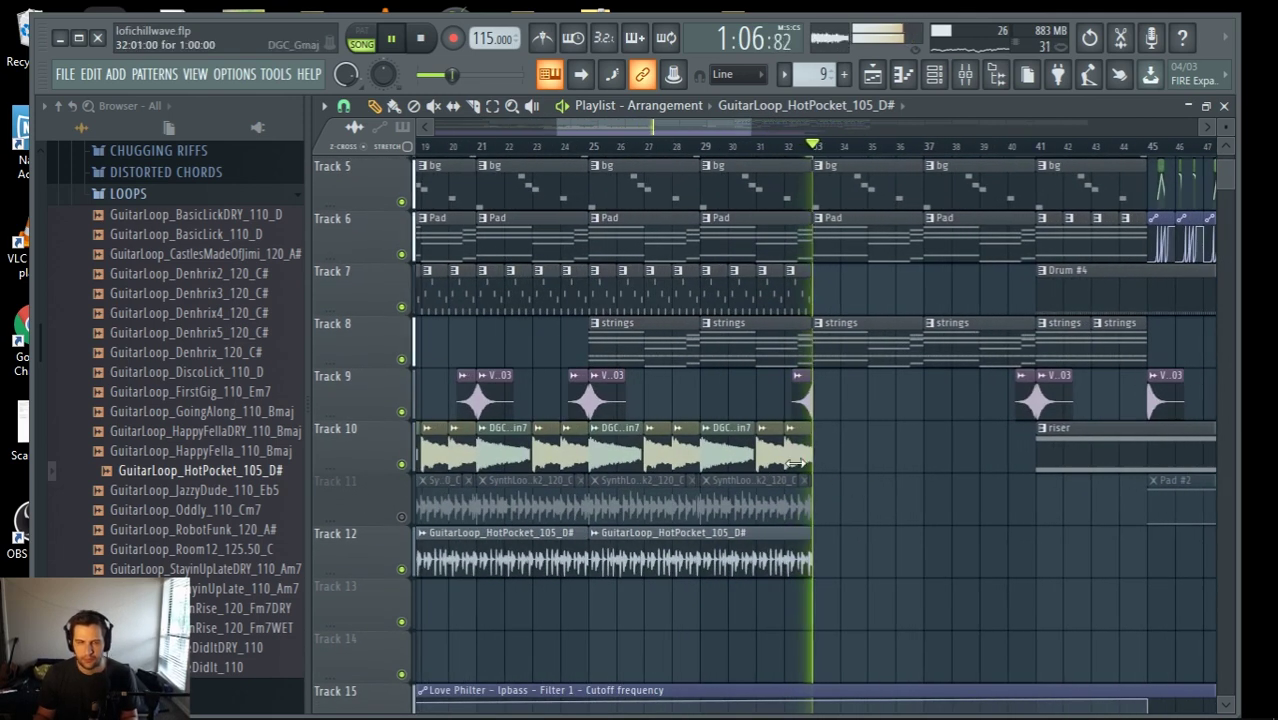
scroll(880, 530, down, 2)
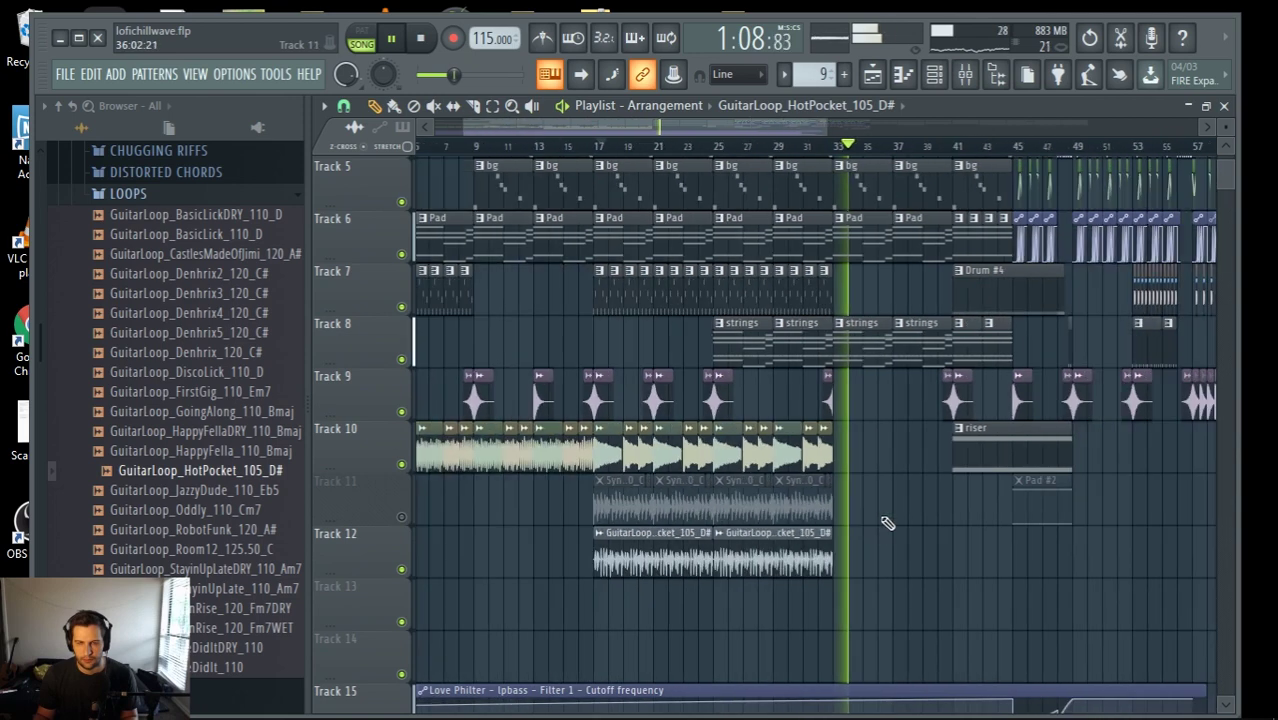
key(space)
Select the SynthLoop_DaftHunk2 clips on Track 11, solo that track and play it
scroll(880, 520, up, 2)
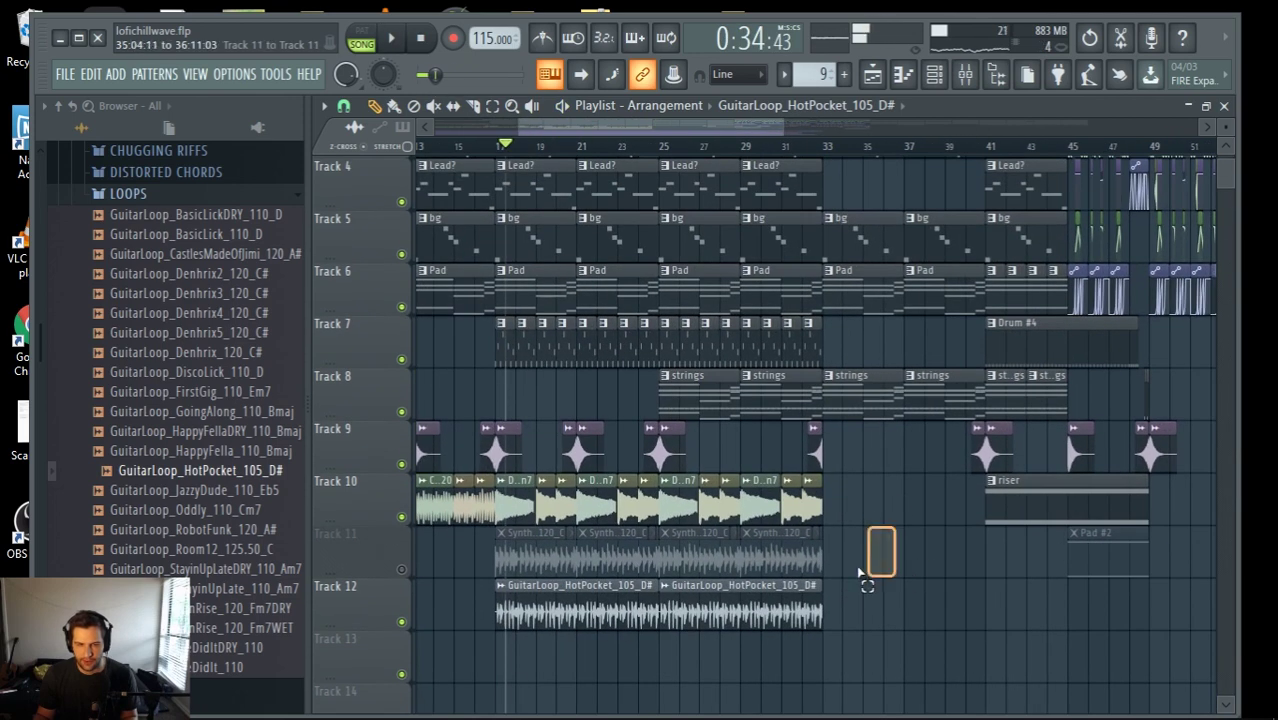
drag(860, 573, 418, 573)
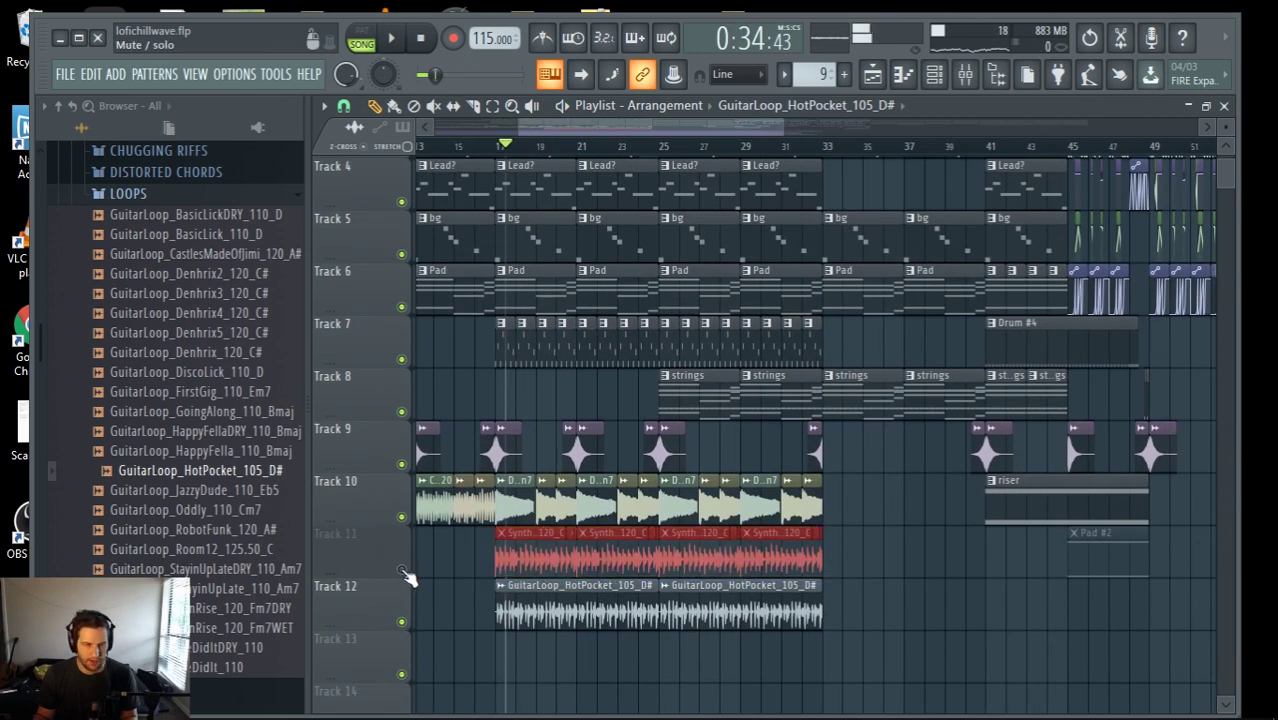
right_click(402, 569)
key(space)
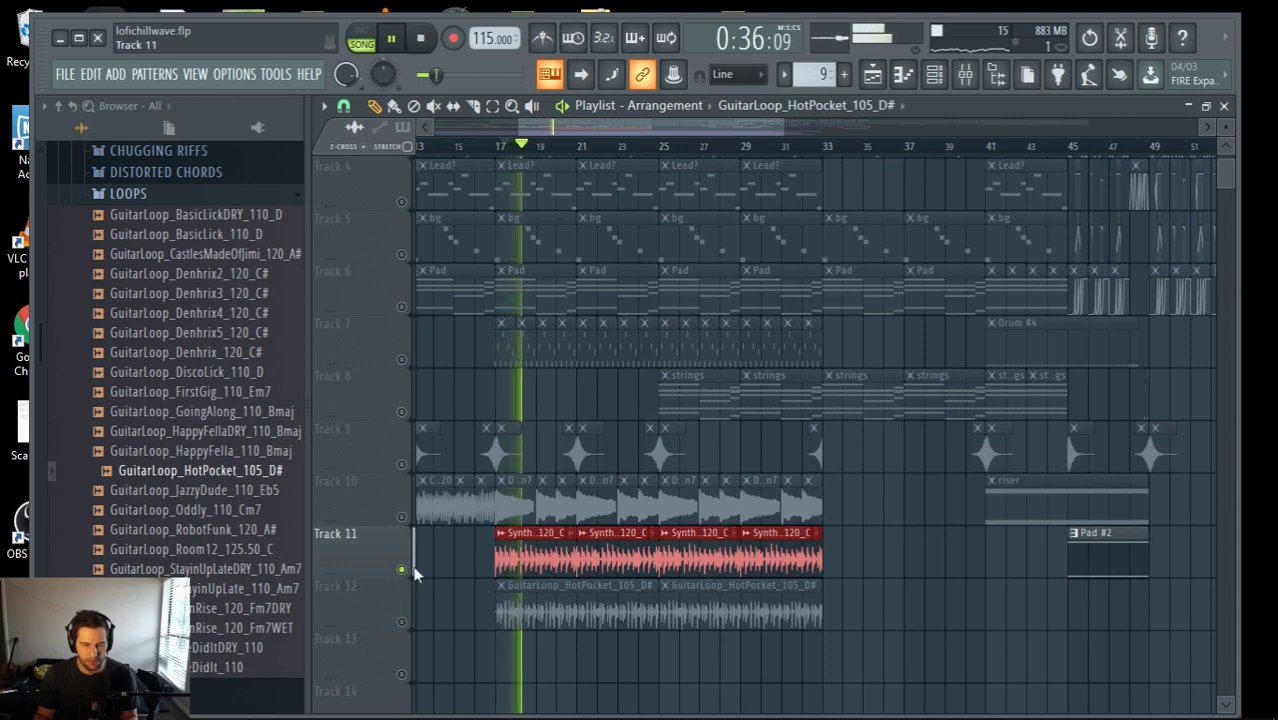
Move the selected SynthLoop_DaftHunk2 clips on Track 11 to start at bar 1, stop playback and restore all playlist tracks
scroll(406, 586, down, 3)
drag(537, 557, 251, 559)
key(space)
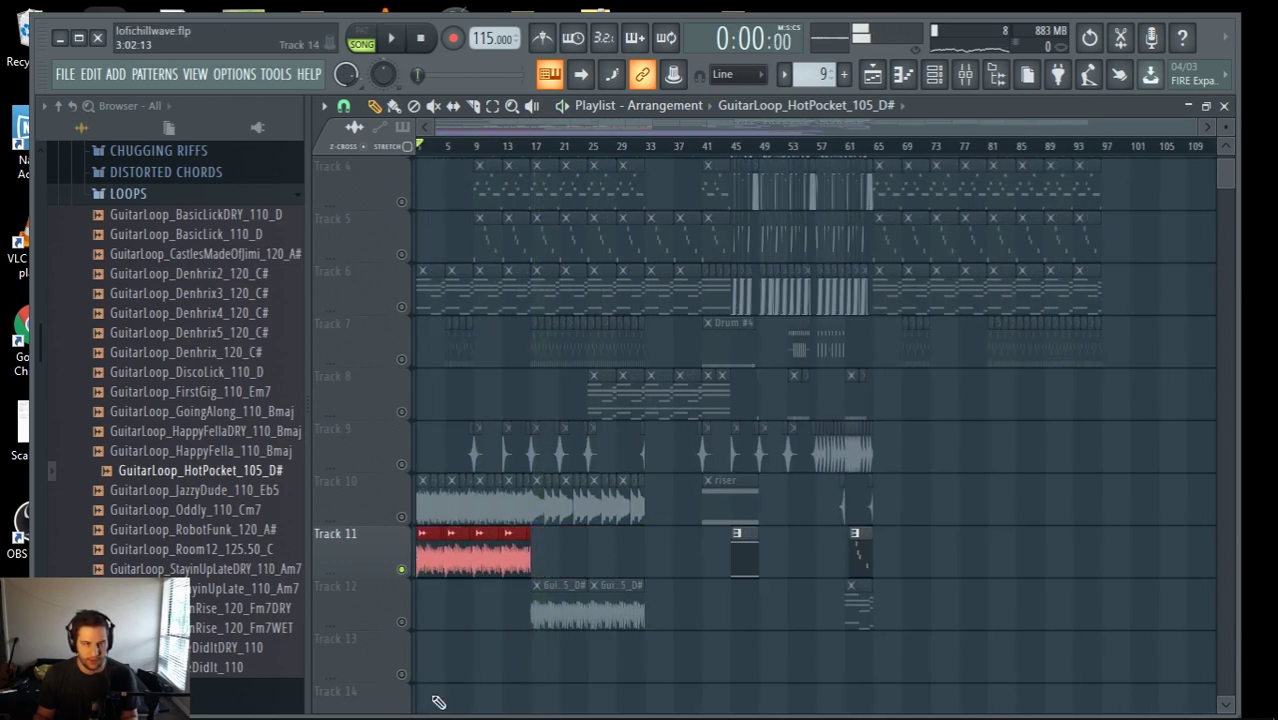
ctrl+click(402, 570)
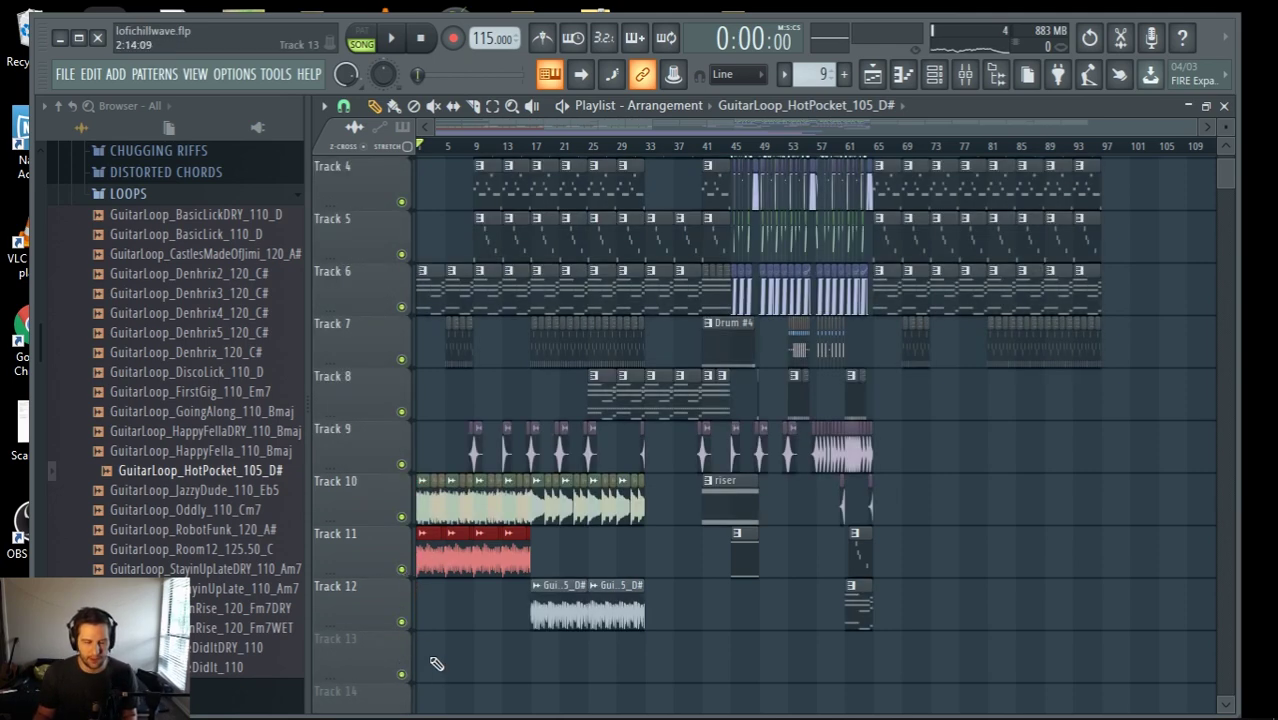
Play the arrangement from bar 1 with the synth loops in the intro and maximize the program window
ctrl+scroll(425, 668, up, 5)
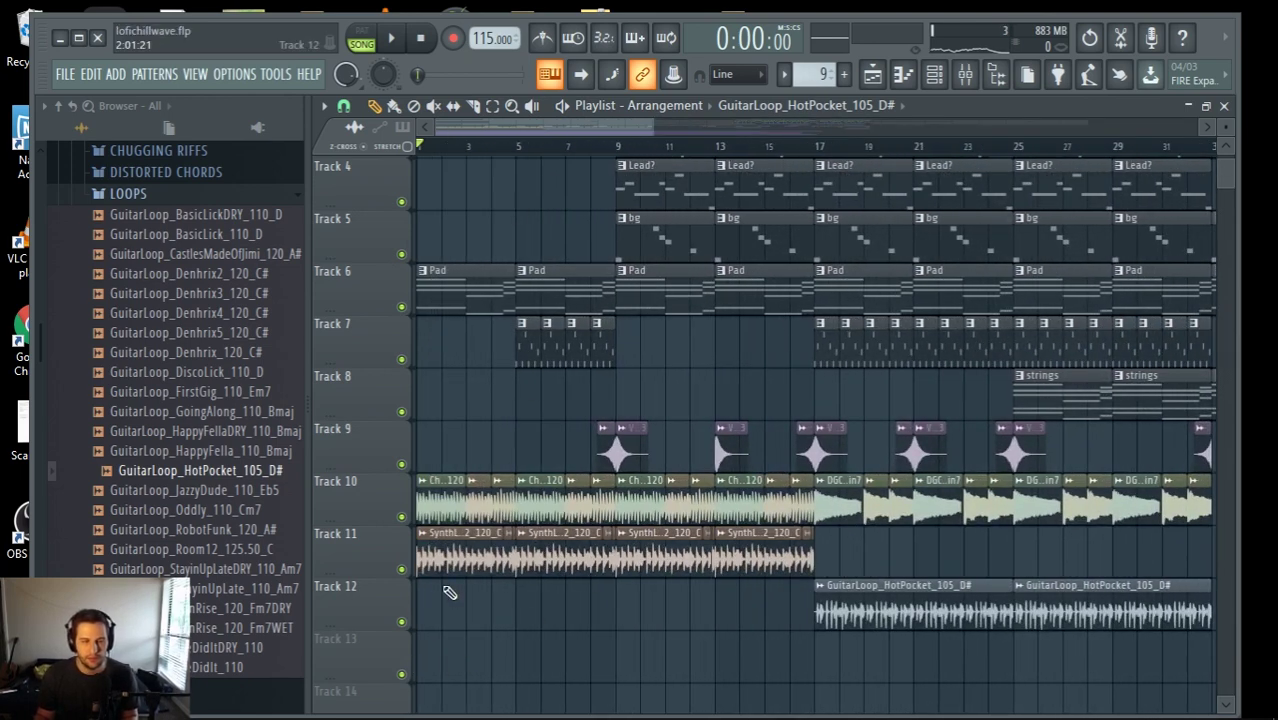
key(space)
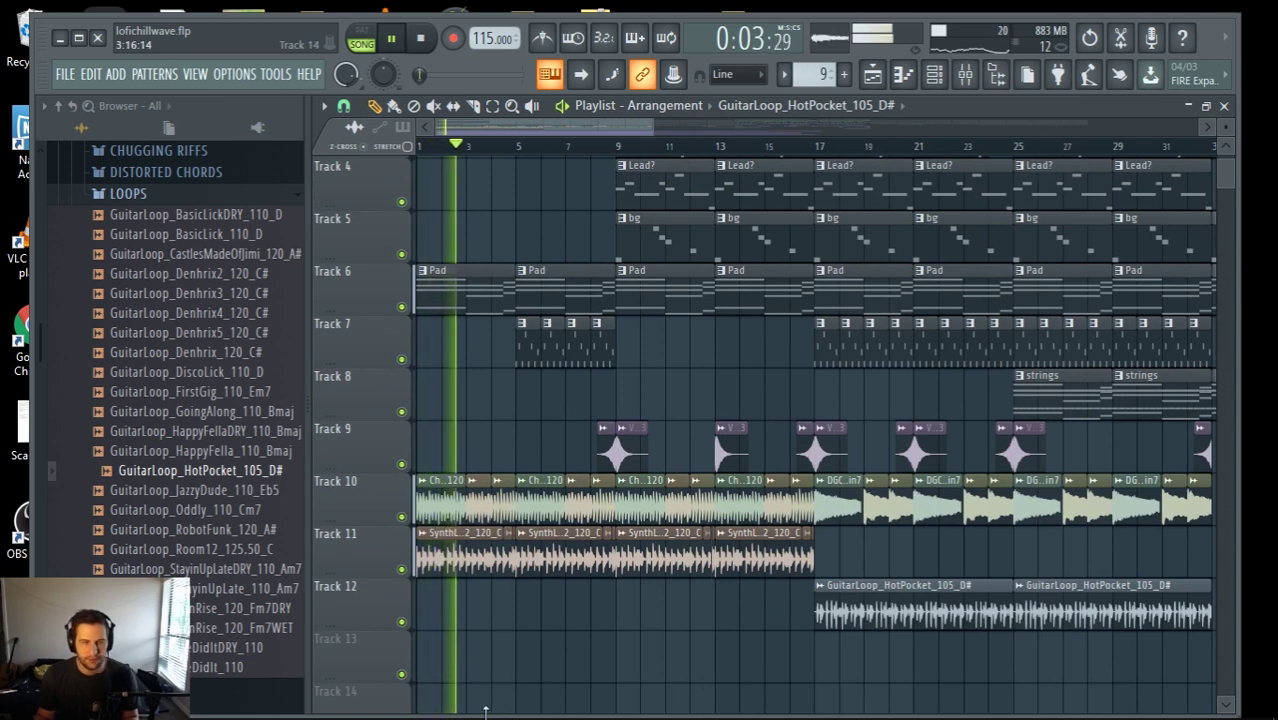
mouse_move(477, 718)
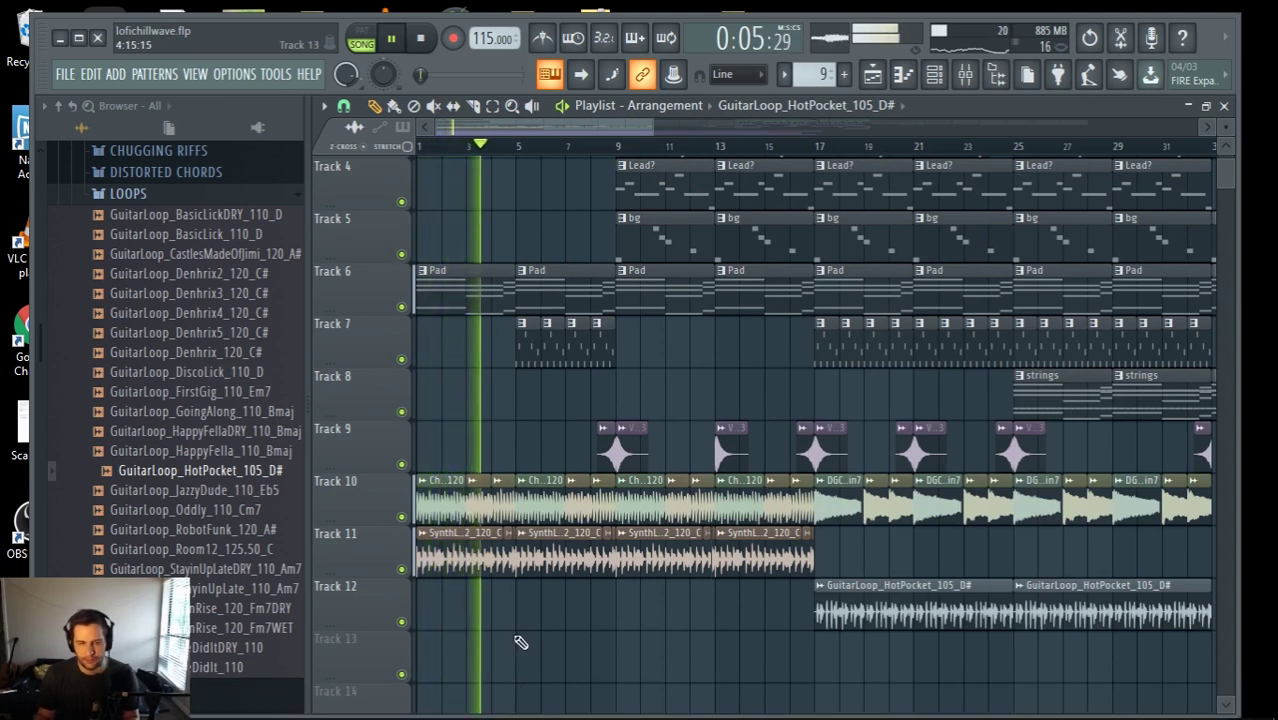
click(79, 37)
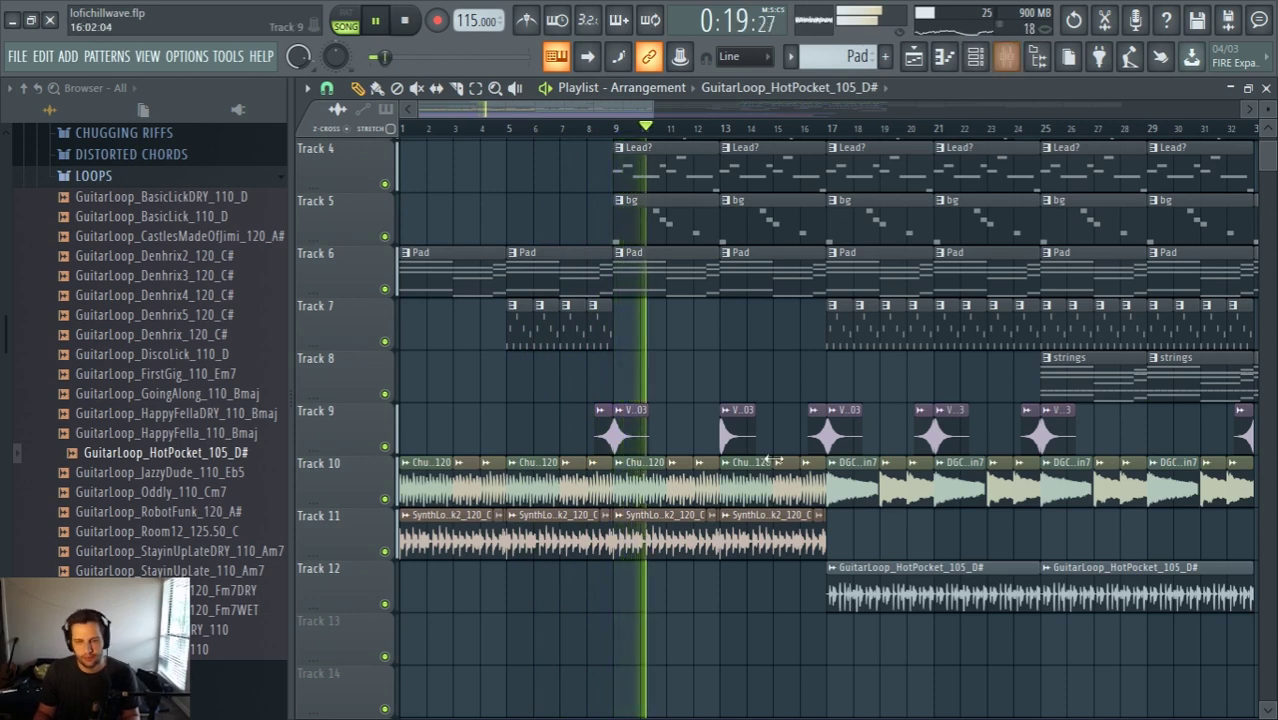
Stop playback and delete the SynthLoop_DaftHunk2 clips before bar 9 on Track 11
key(space)
drag(433, 538, 590, 533)
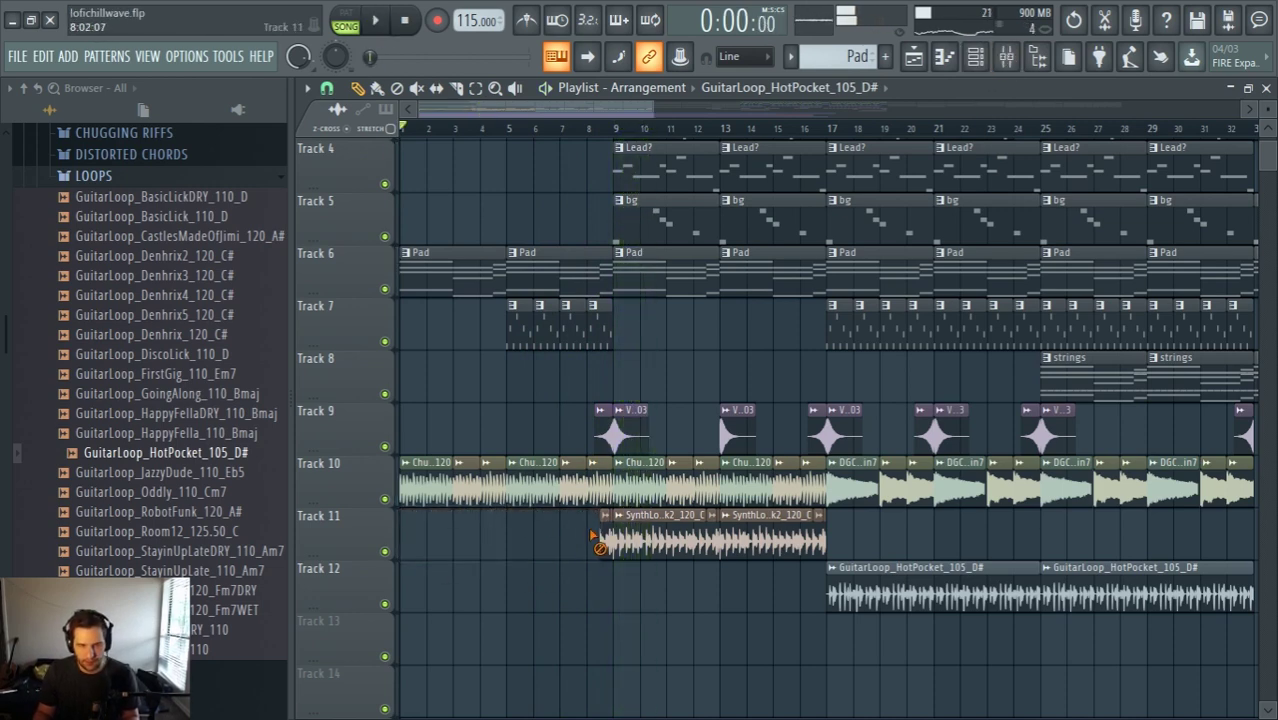
scroll(597, 548, up, 3)
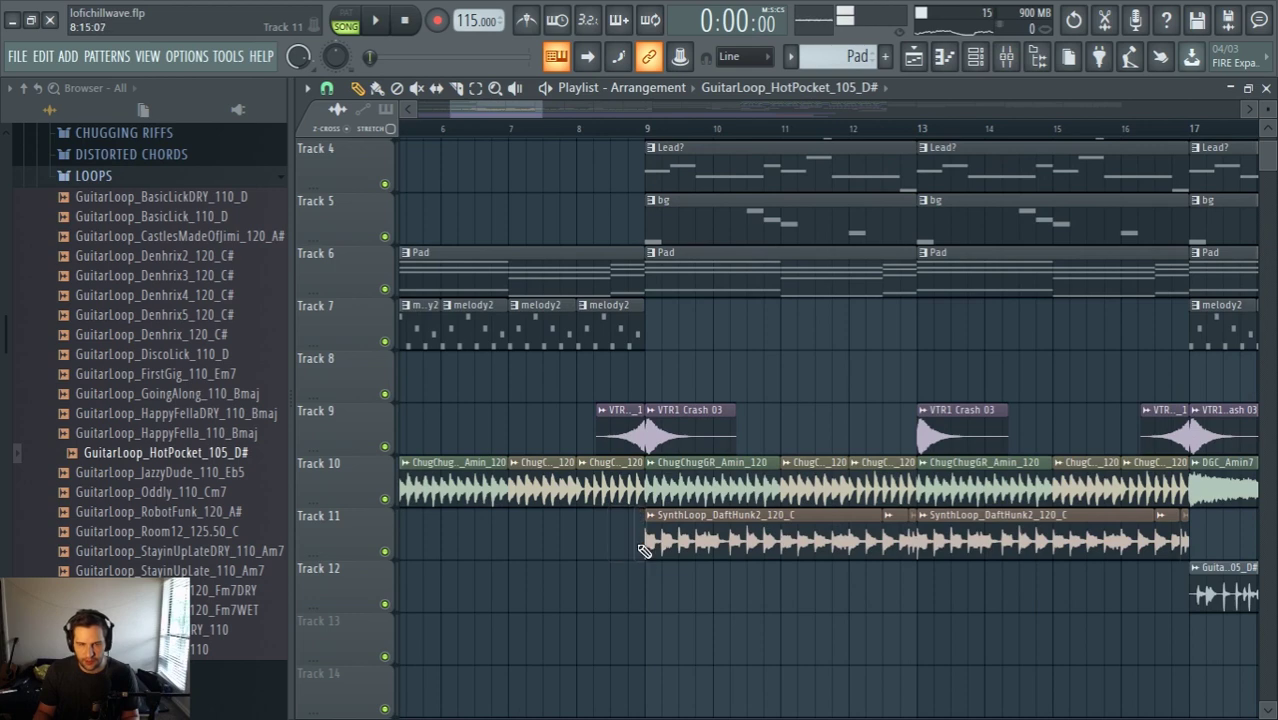
scroll(645, 550, down, 3)
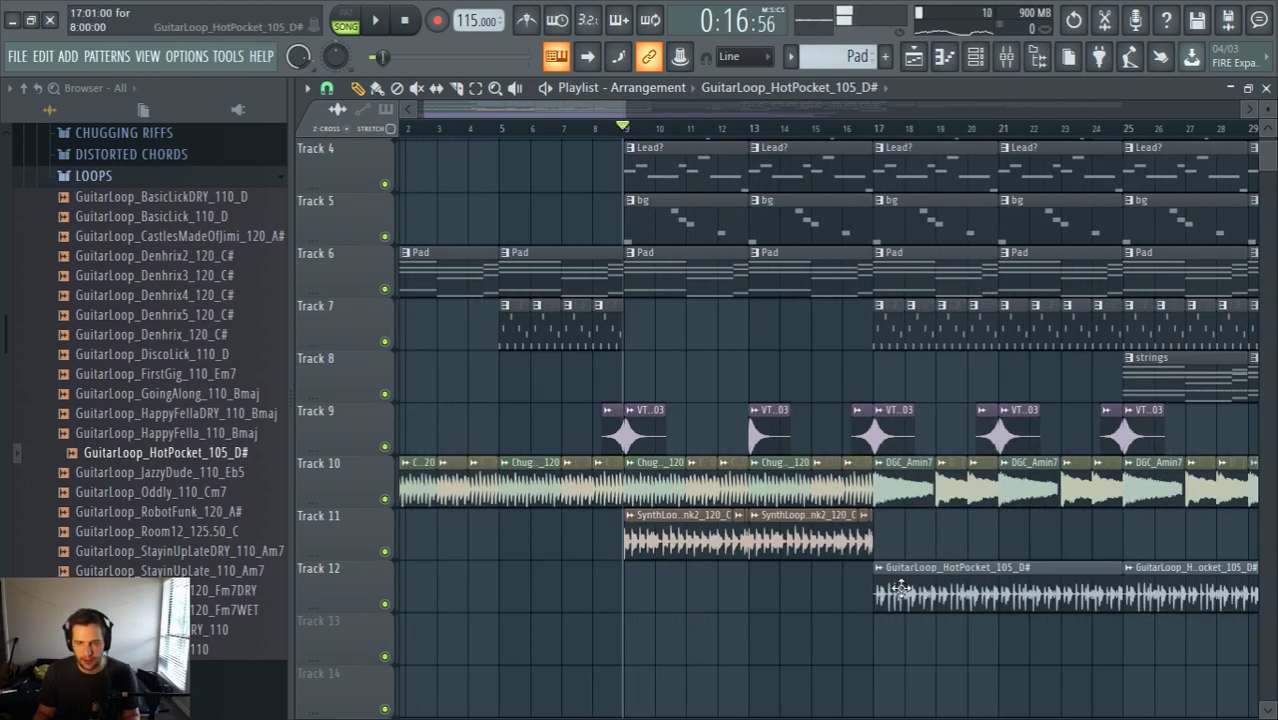
Try out a GuitarLoop_HotPocket clip at bar 9 on Track 12, listen to it with the synth loops and remove it
click(623, 599)
scroll(630, 599, up, 3)
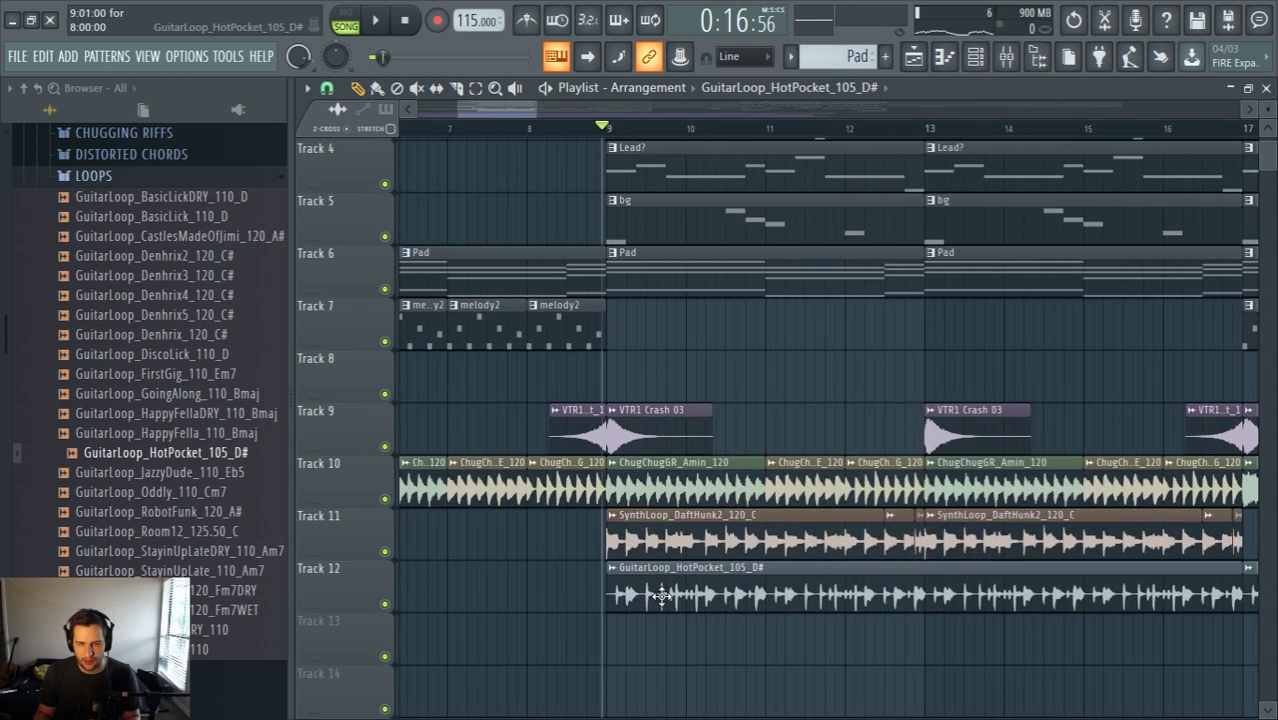
scroll(645, 603, down, 3)
key(space)
scroll(500, 690, down, 2)
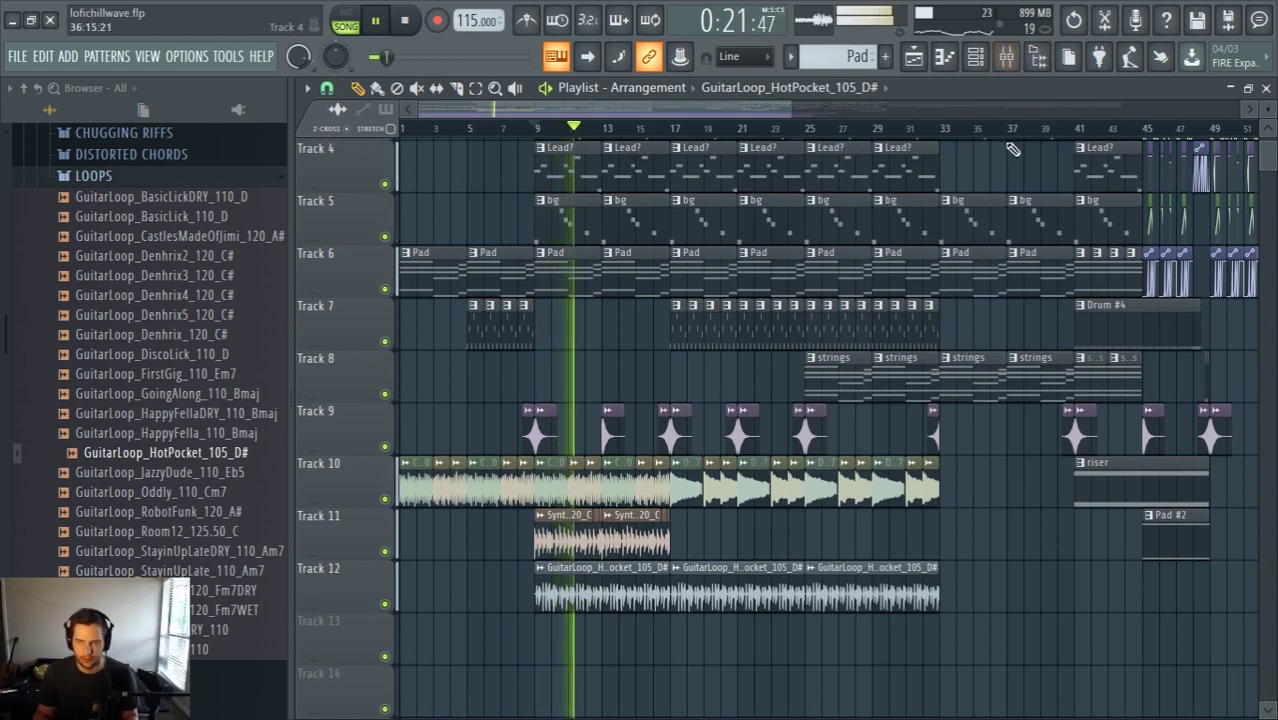
right_click(600, 596)
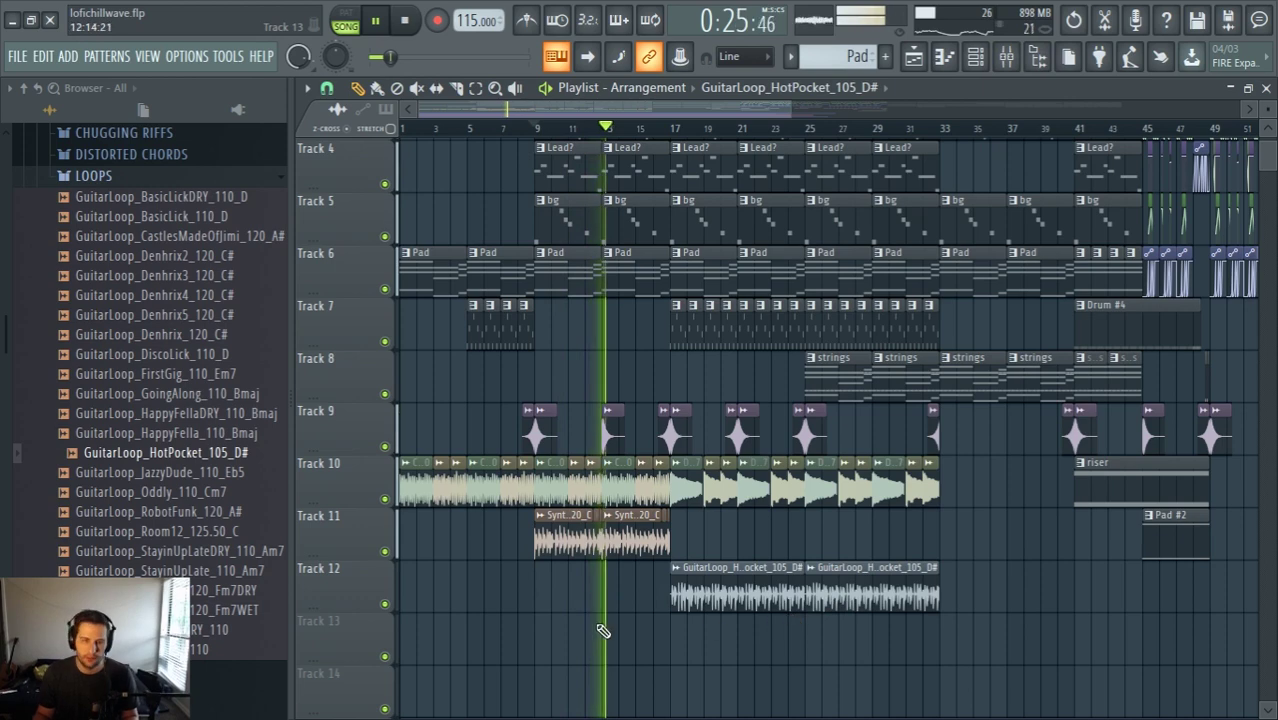
Lower the GuitarLoop_HotPocket mixer track's volume to about 76% while the arrangement plays
scroll(593, 610, up, 1)
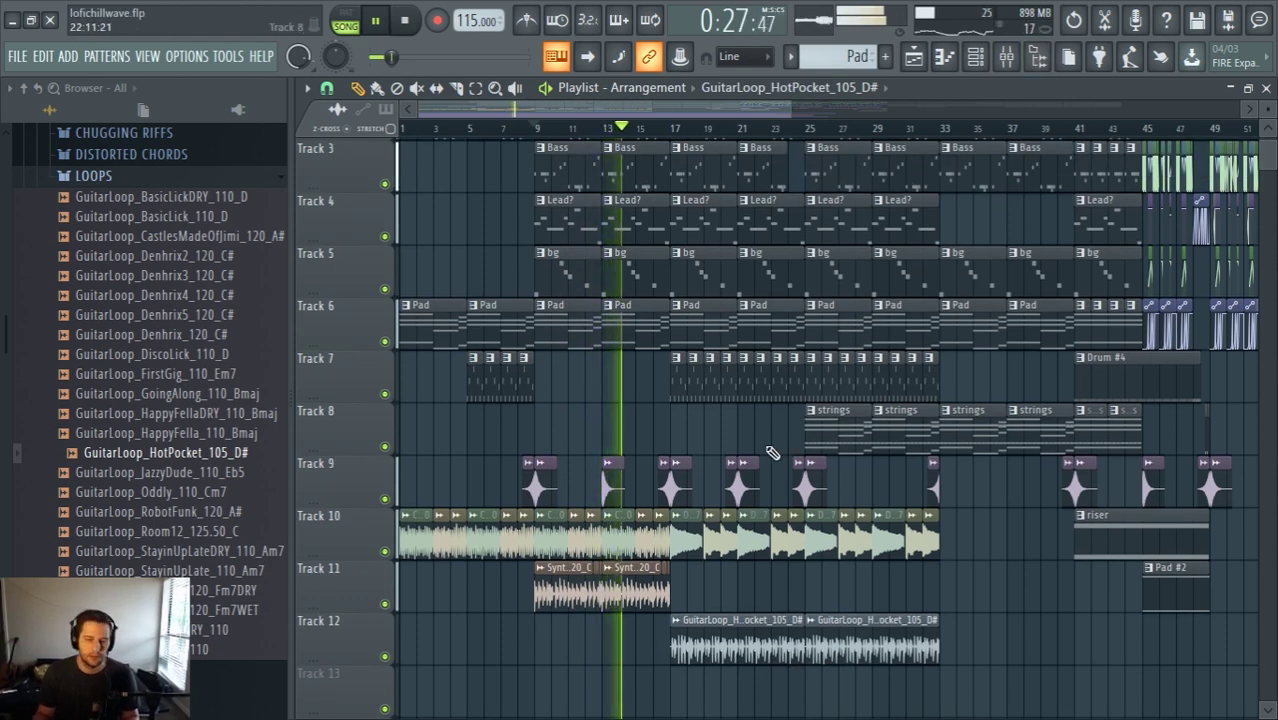
scroll(772, 453, down, 1)
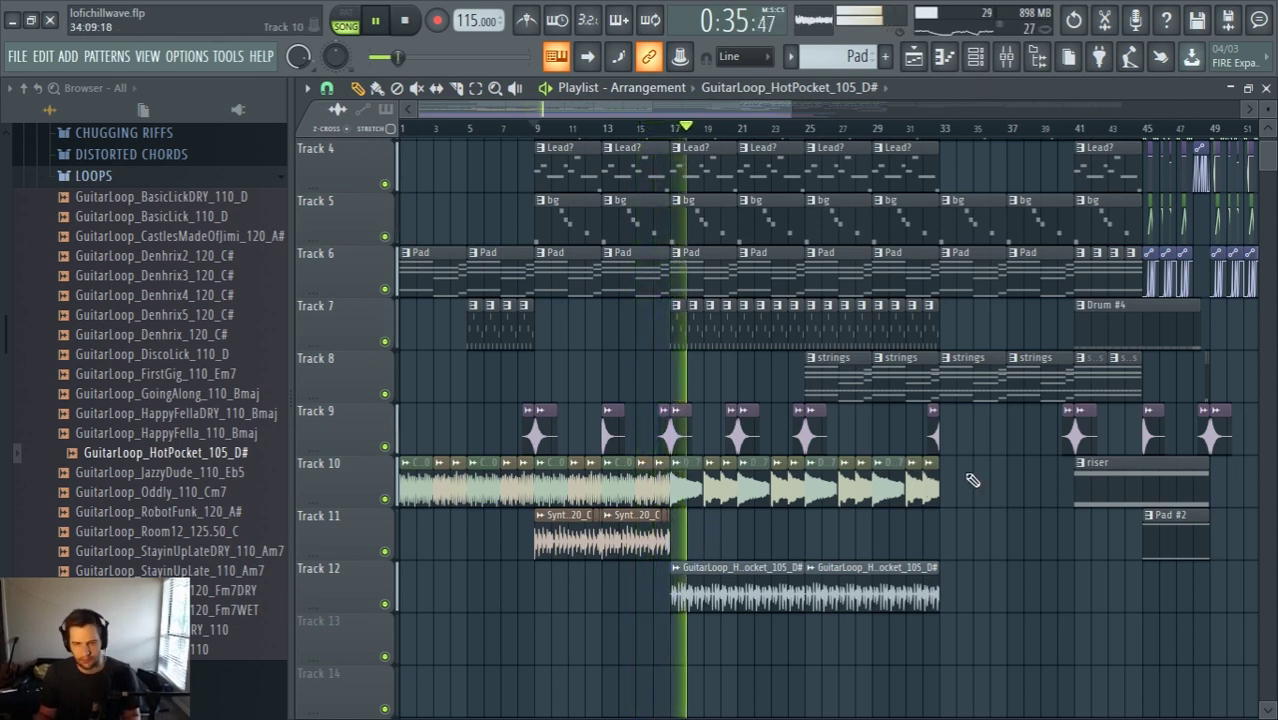
click(1010, 58)
drag(585, 443, 597, 482)
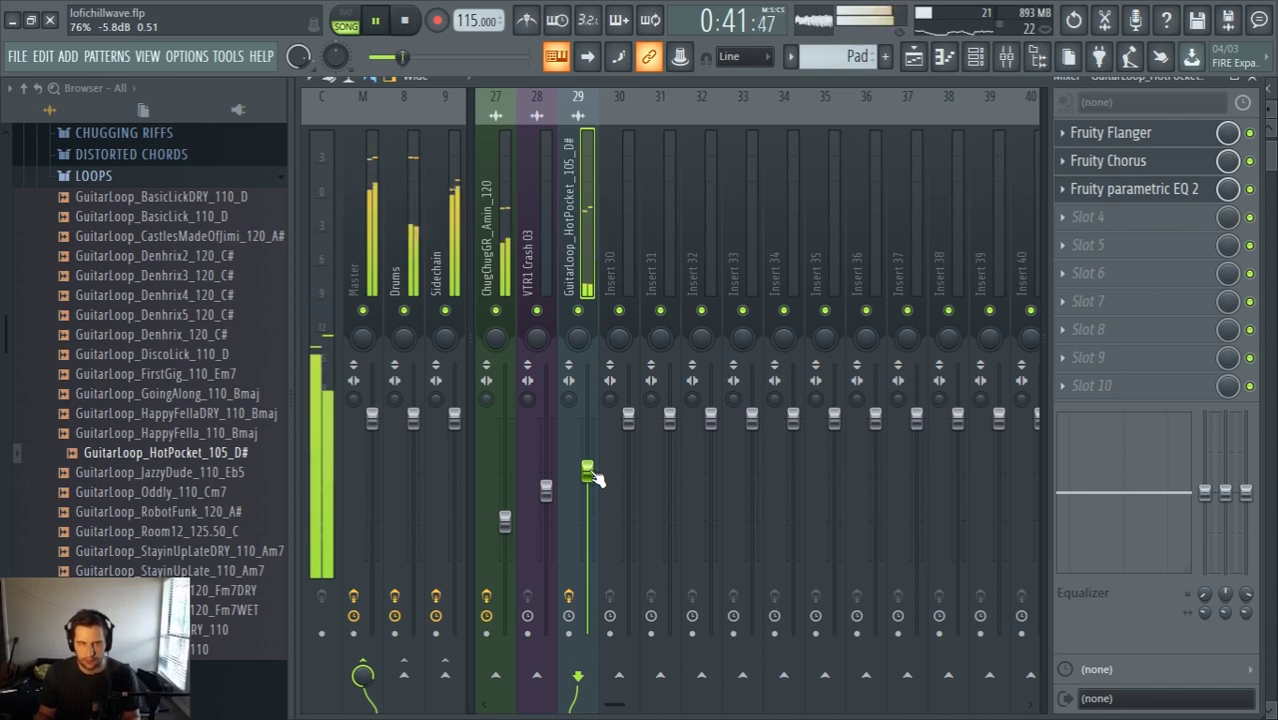
Load OTT into slot 4 of the HotPocket mixer track with Depth at 38% and close its window
click(1087, 226)
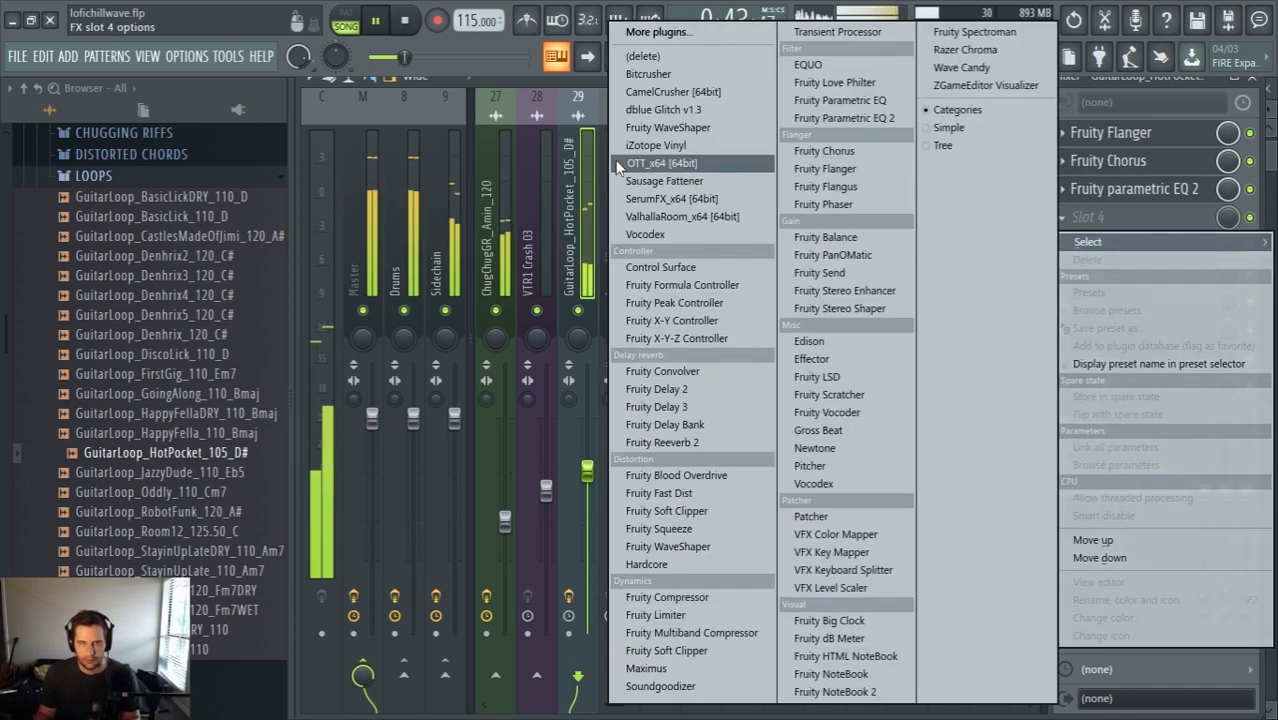
click(650, 166)
drag(512, 476, 528, 622)
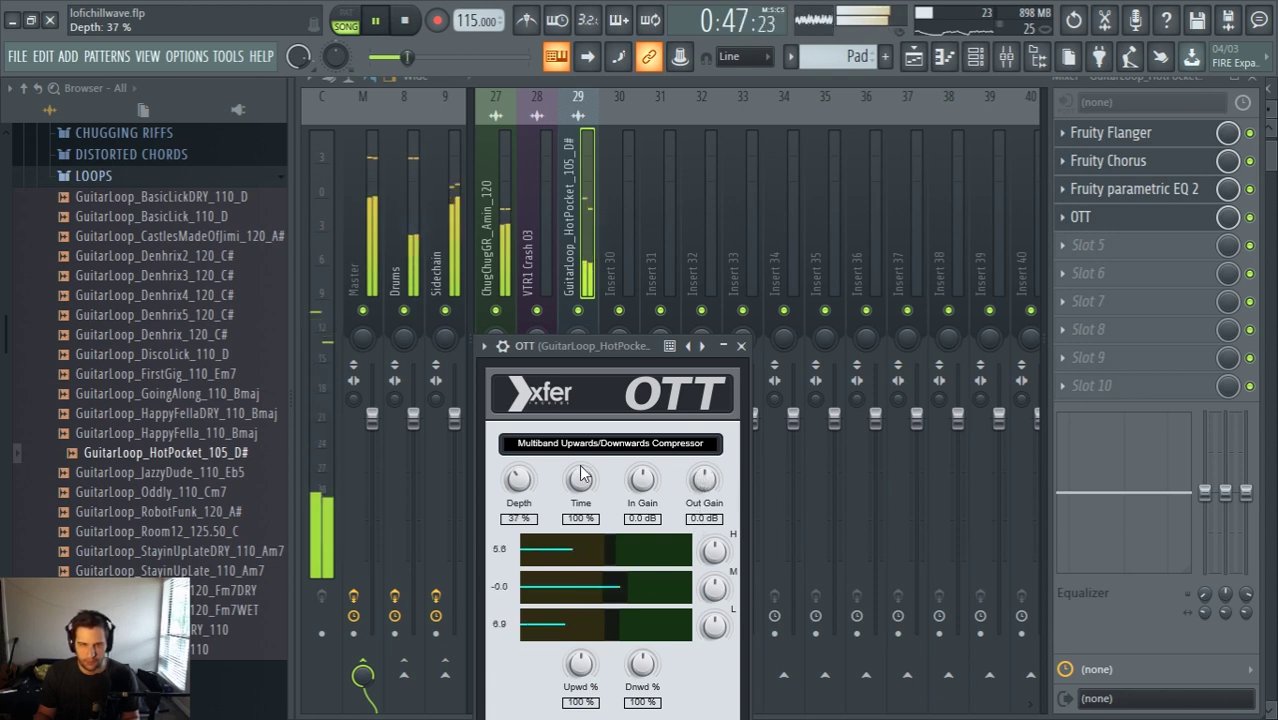
drag(518, 481, 518, 476)
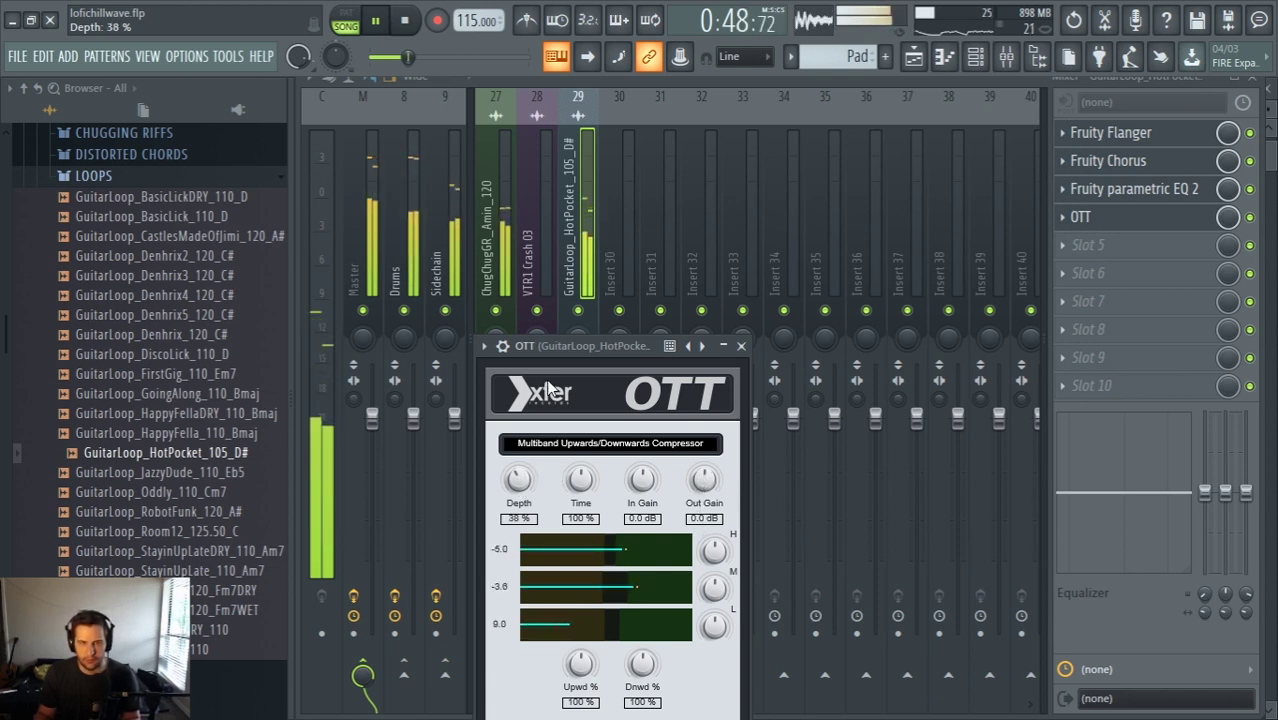
click(574, 278)
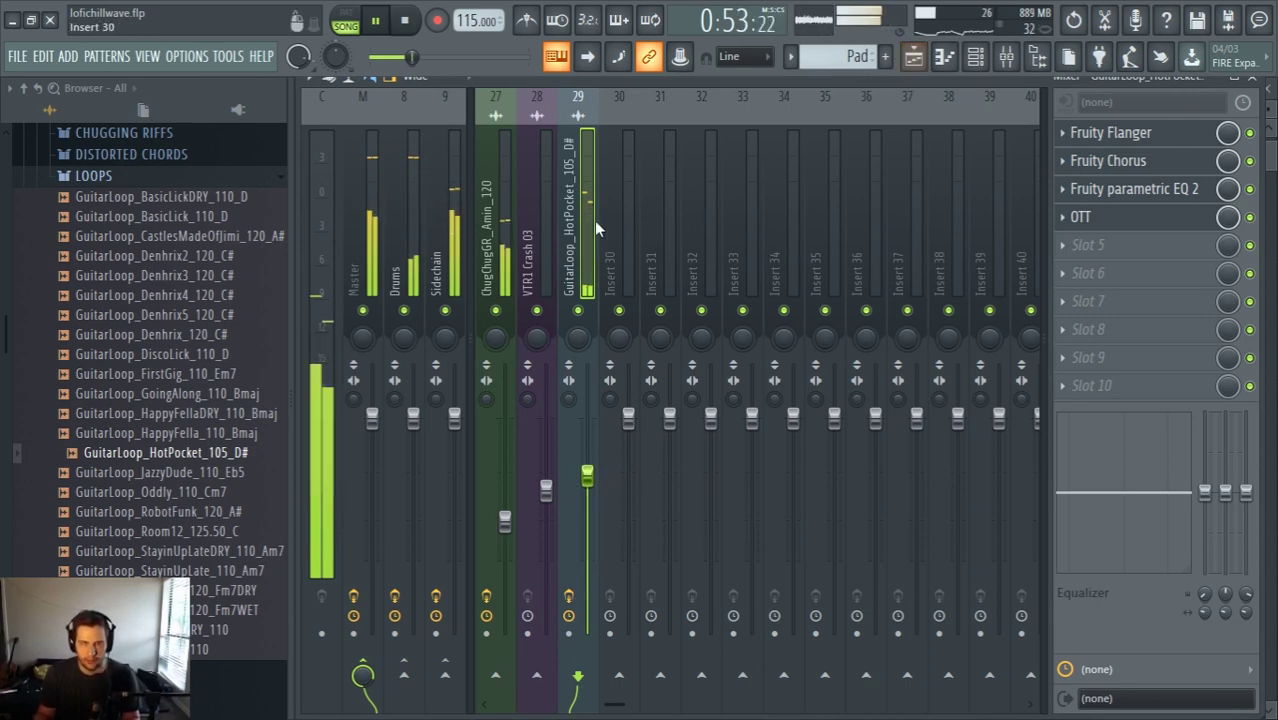
Replay the playlist arrangement from bar 17, briefly soloing Track 5's bg pattern before restoring all tracks
click(915, 57)
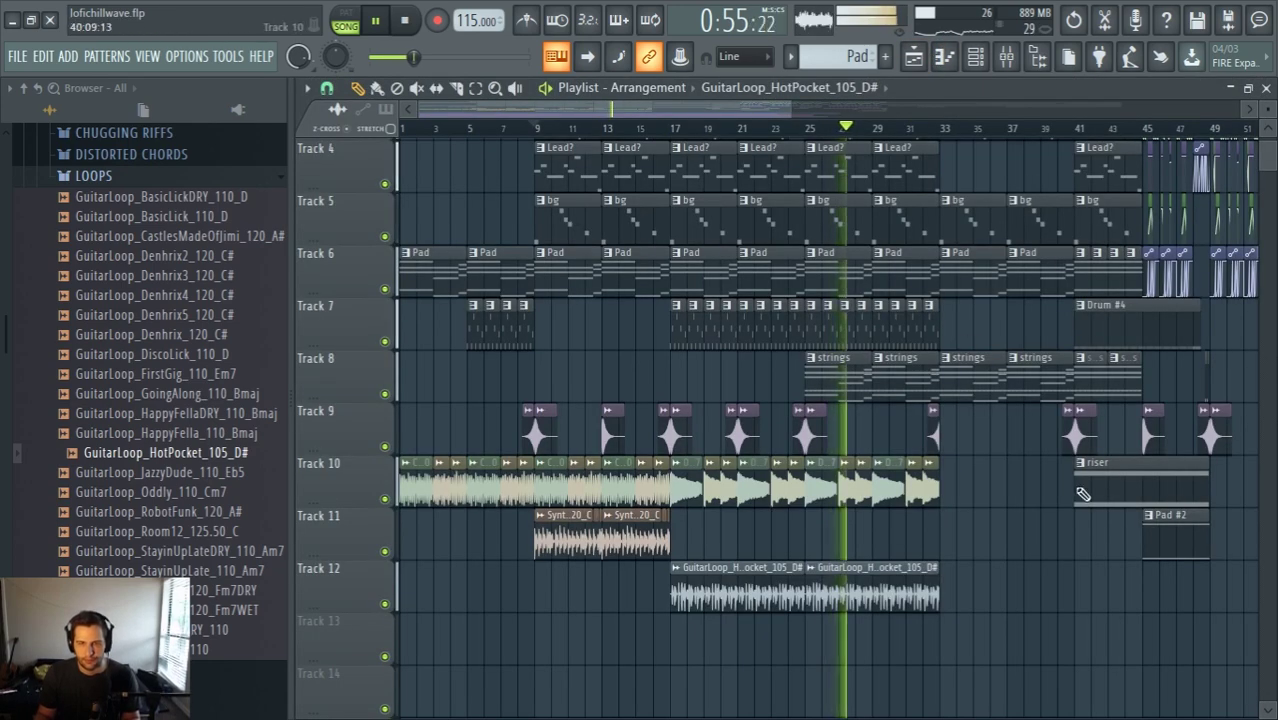
scroll(1050, 572, up, 2)
scroll(1042, 577, up, 2)
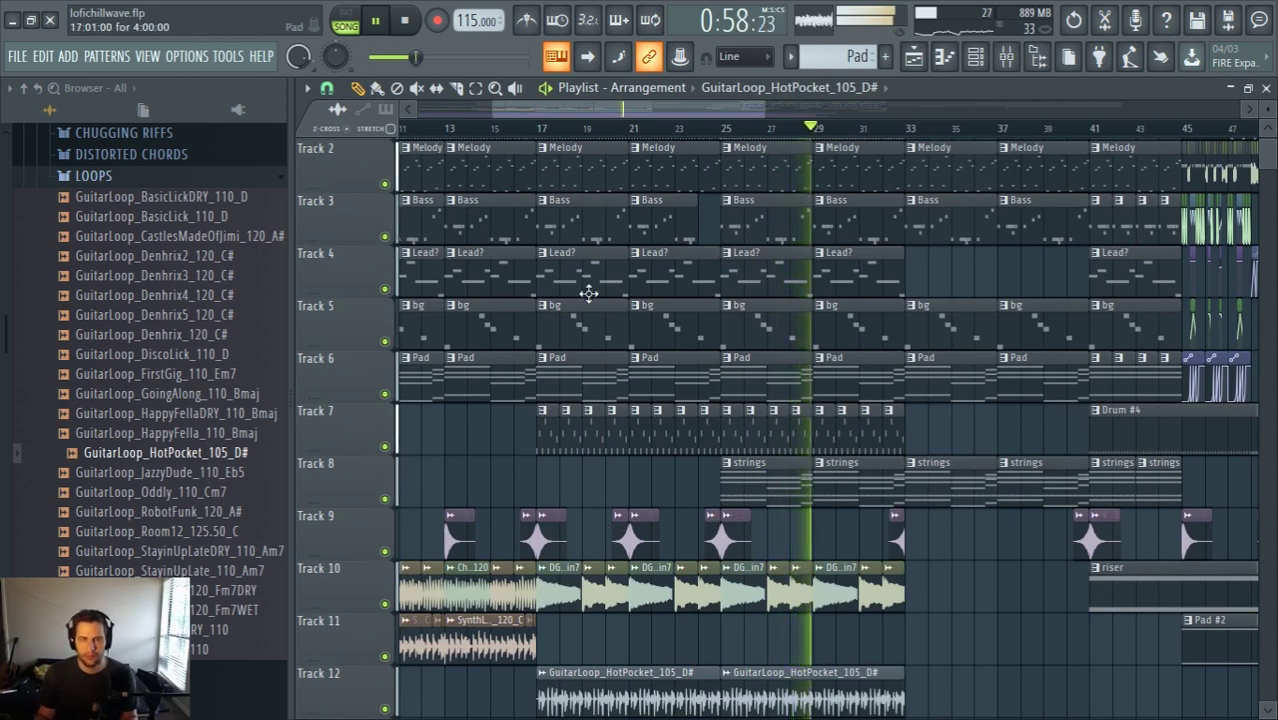
key(space)
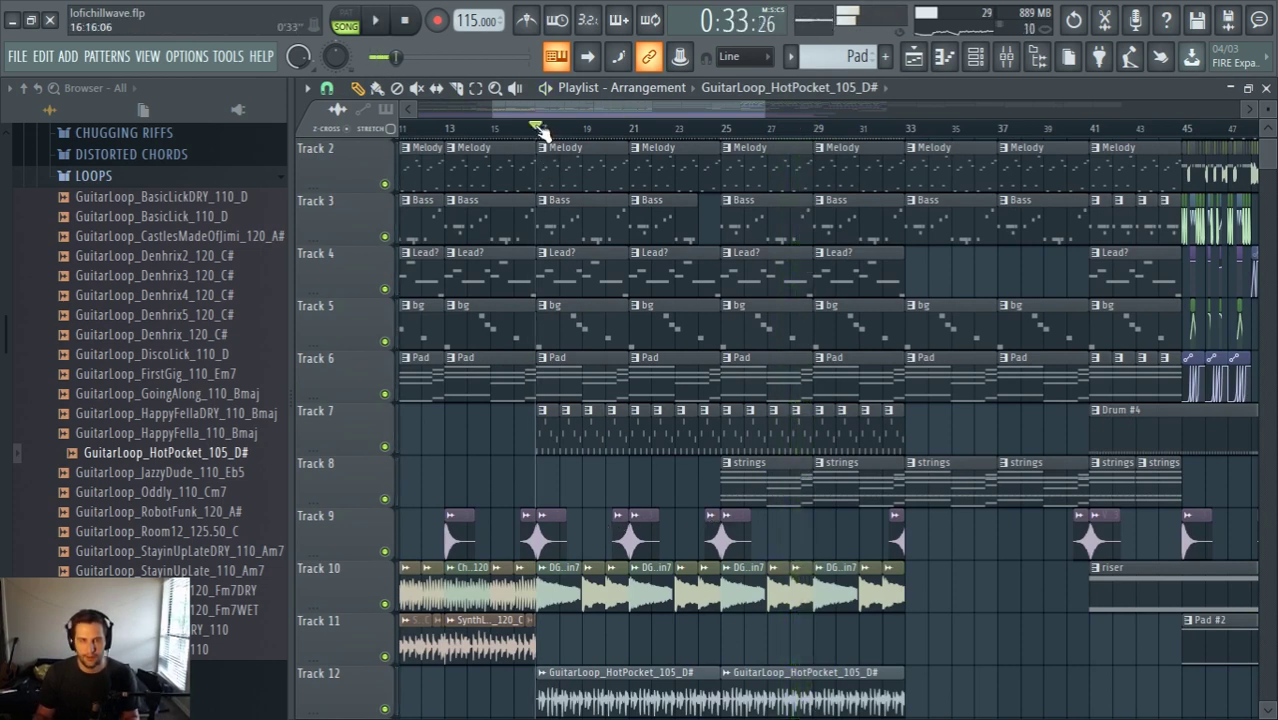
key(space)
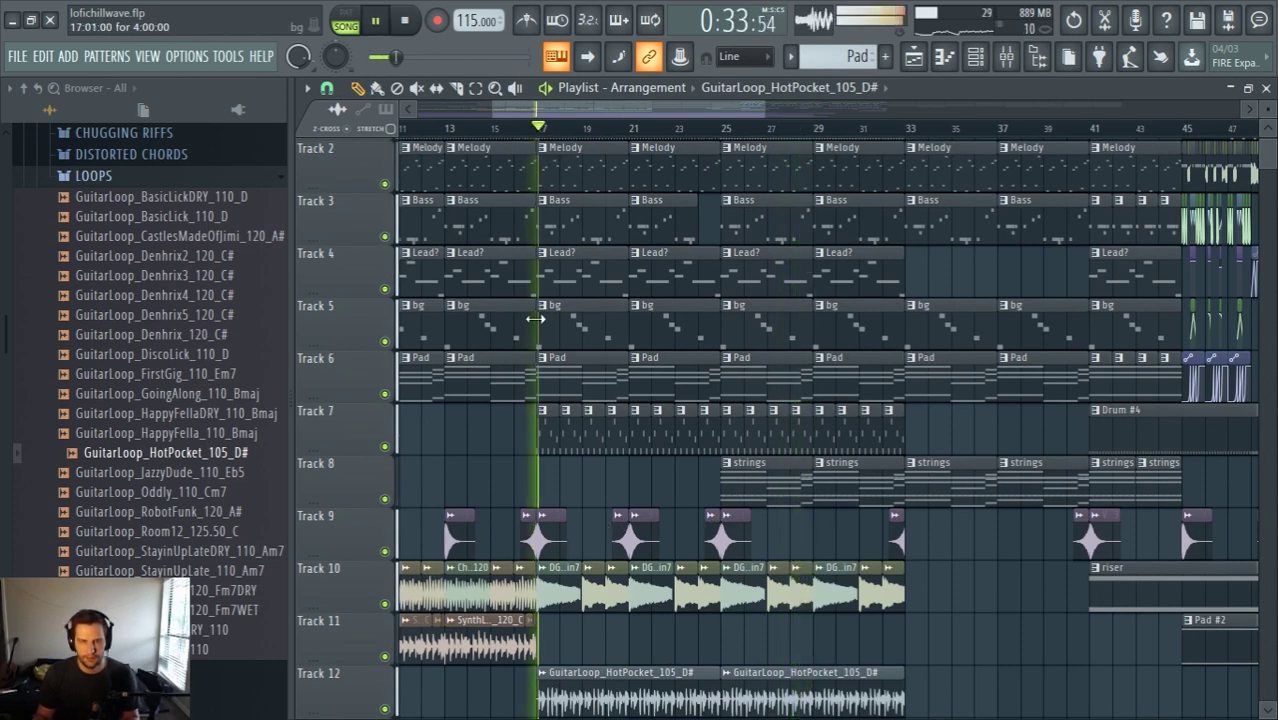
right_click(386, 343)
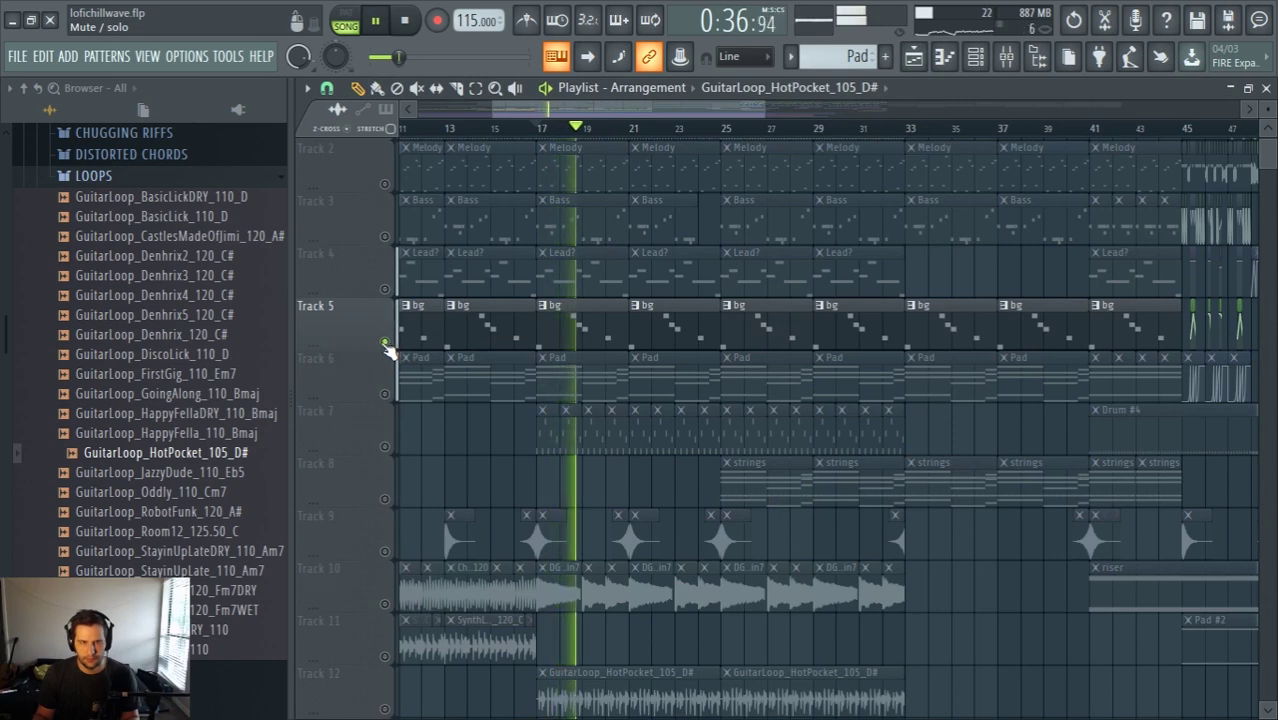
right_click(386, 343)
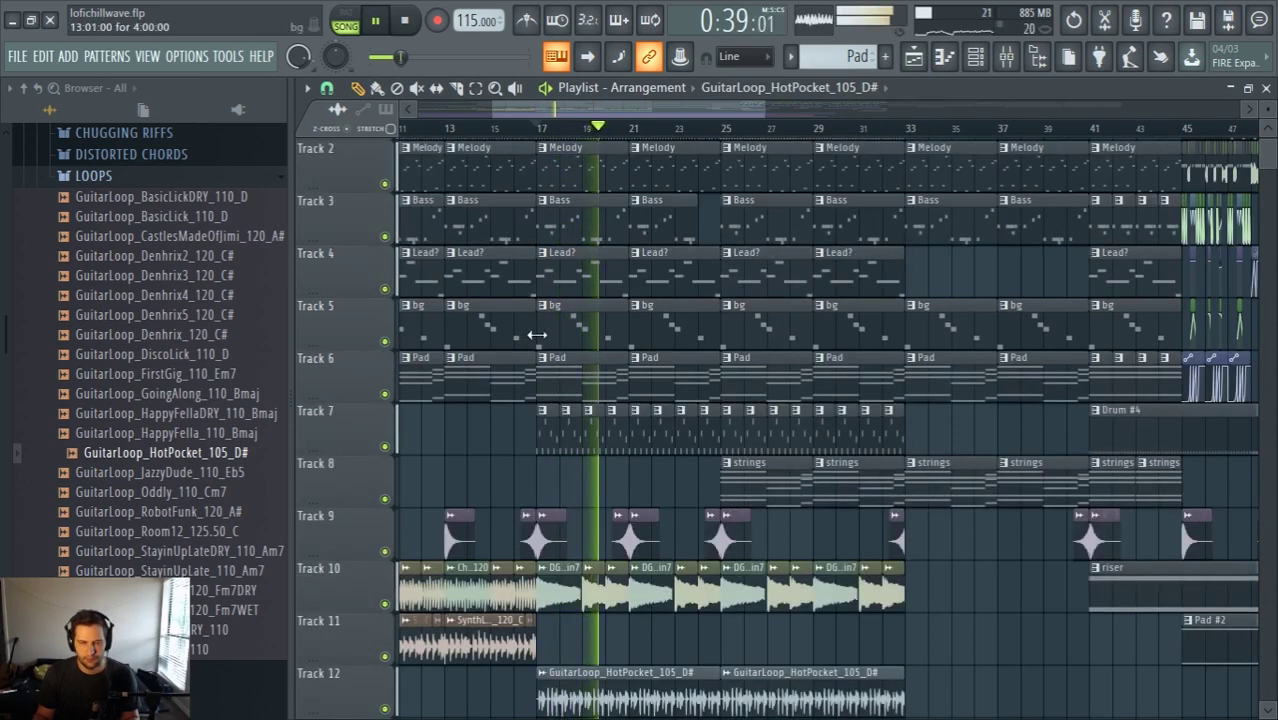
Place a VTR1 Crash 03 clip at bar 29 on Track 9
scroll(680, 415, down, 2)
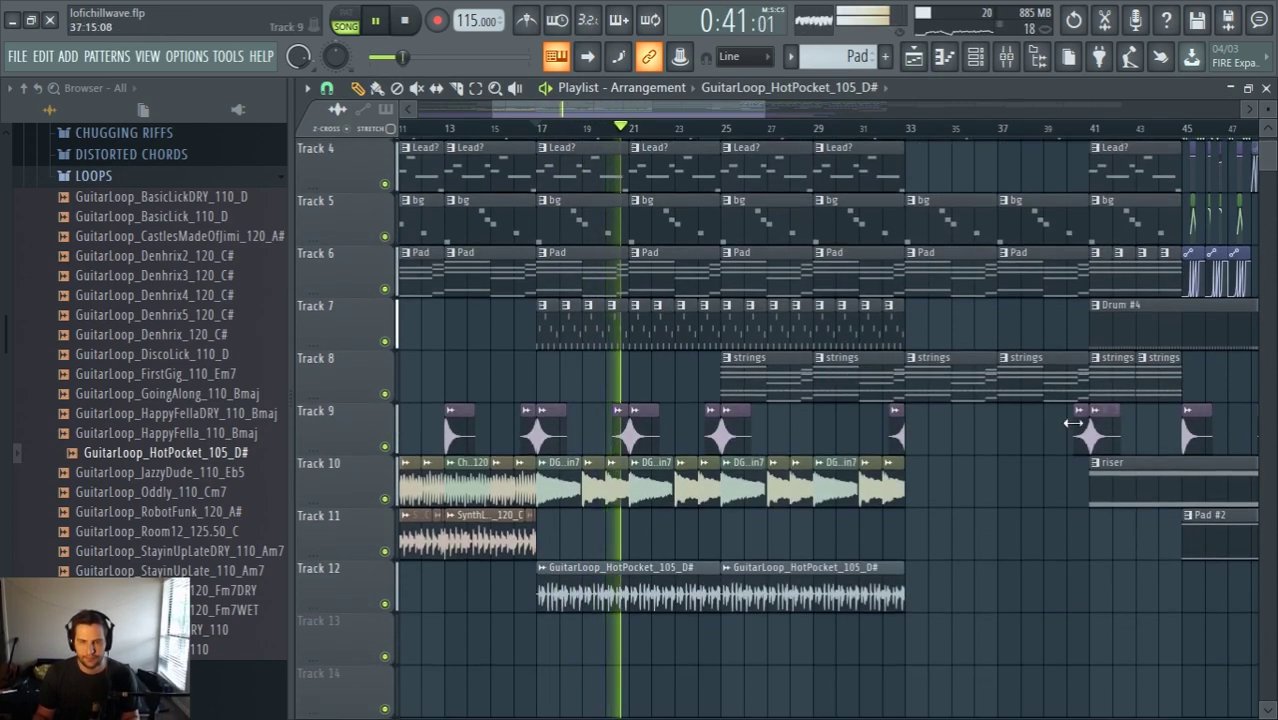
click(743, 438)
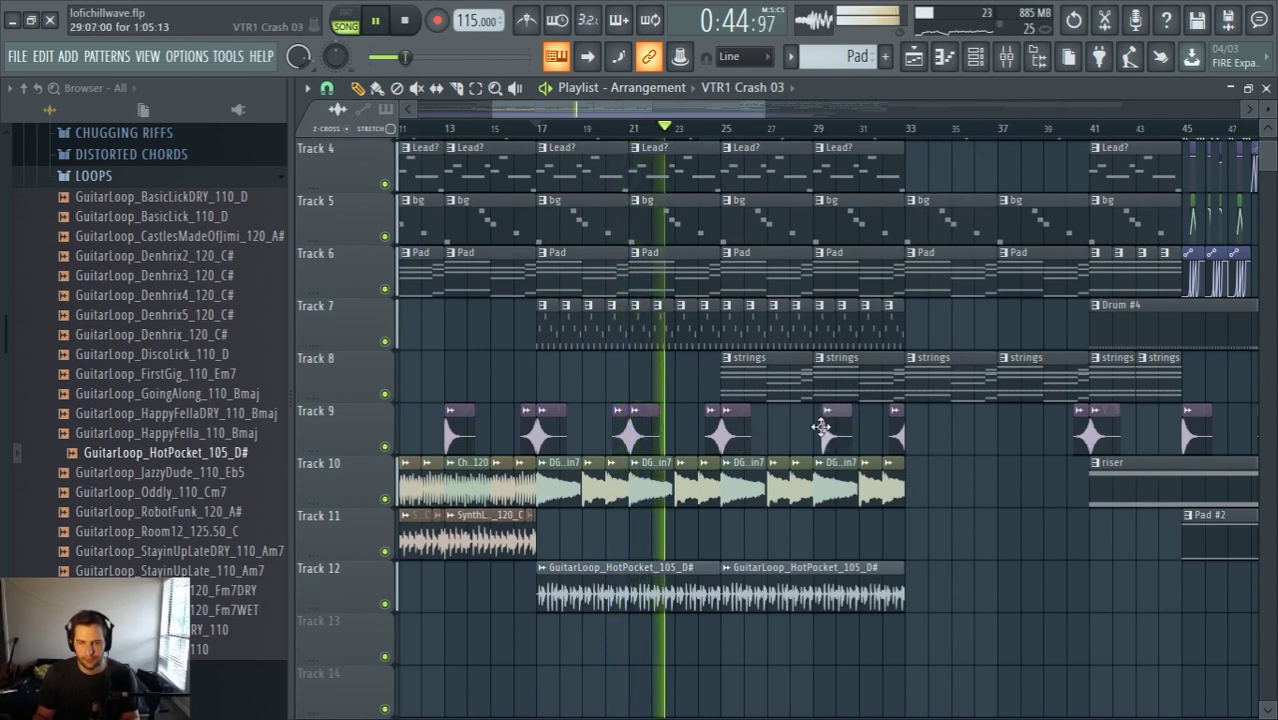
scroll(829, 436, up, 3)
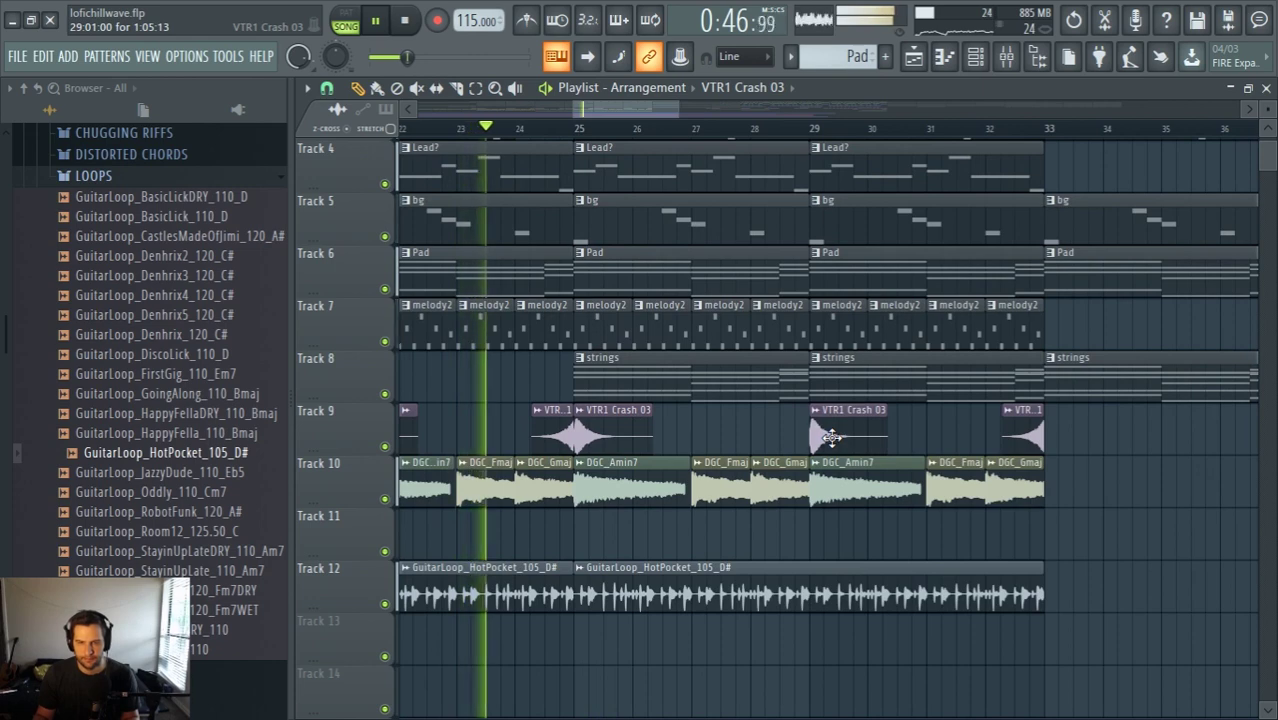
scroll(960, 530, down, 4)
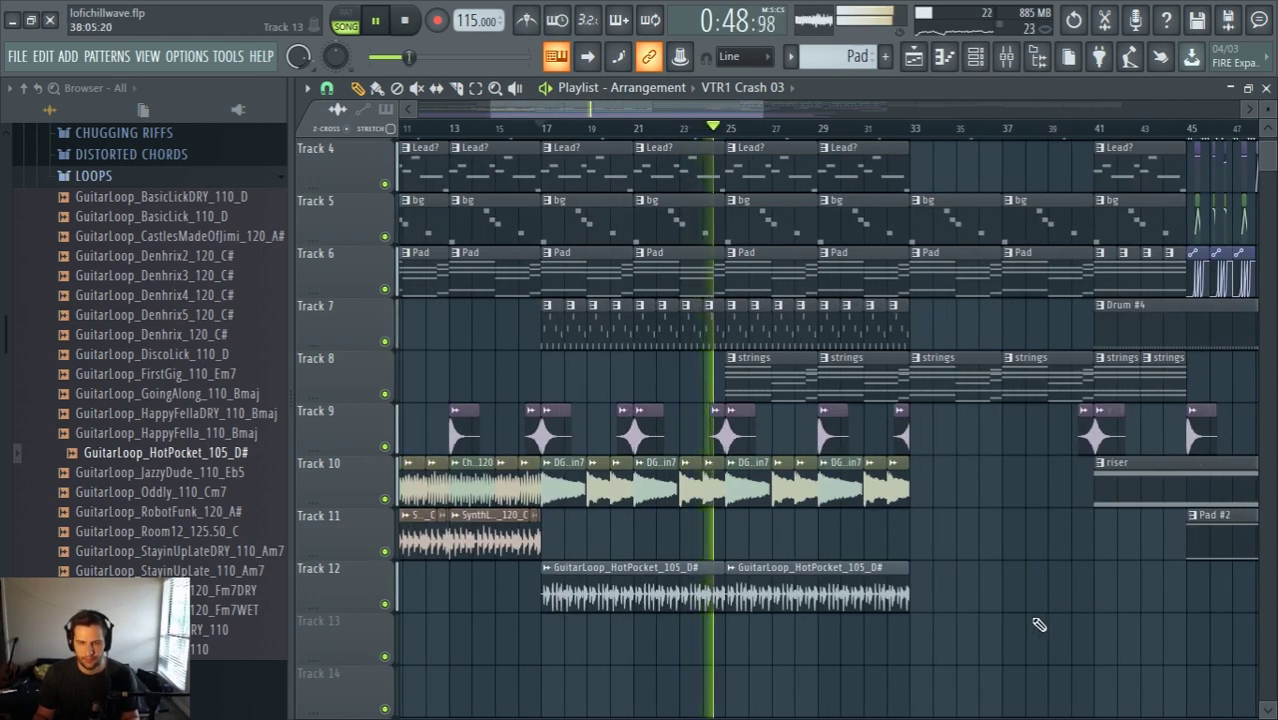
Lower the ChugChugGR_Amin_120 mixer track's volume to 47%
click(975, 56)
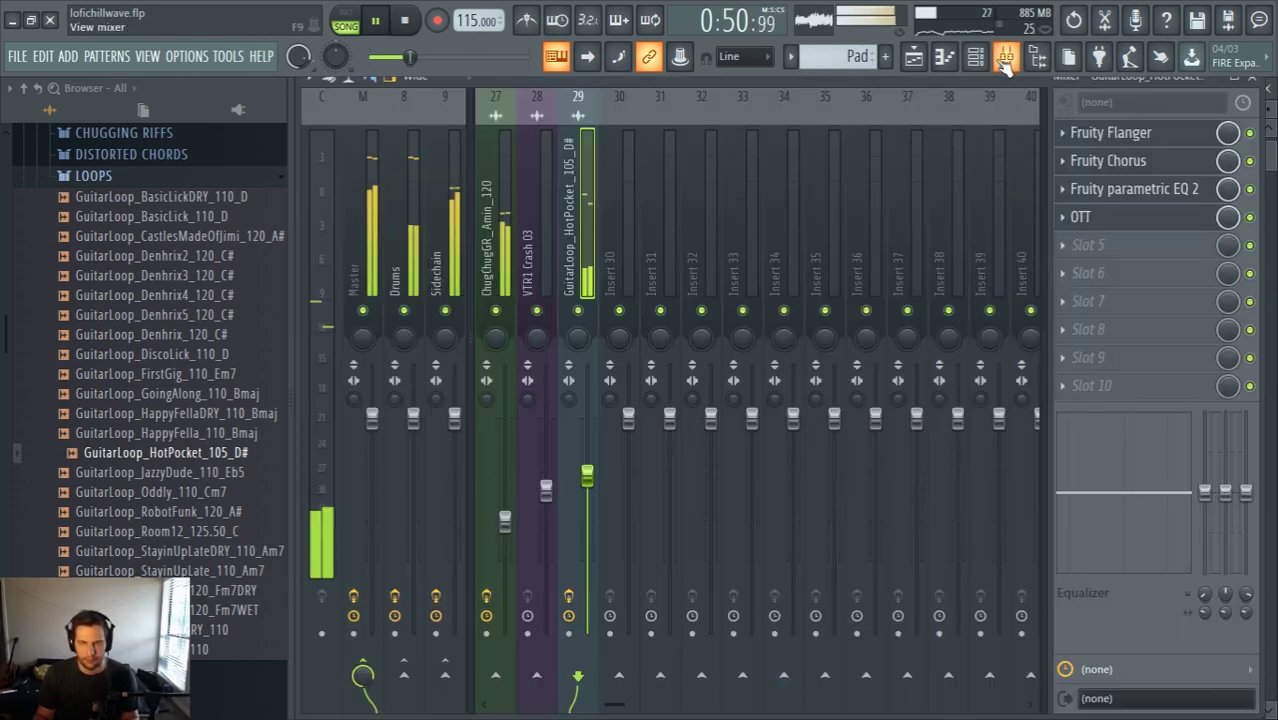
scroll(644, 541, up, 2)
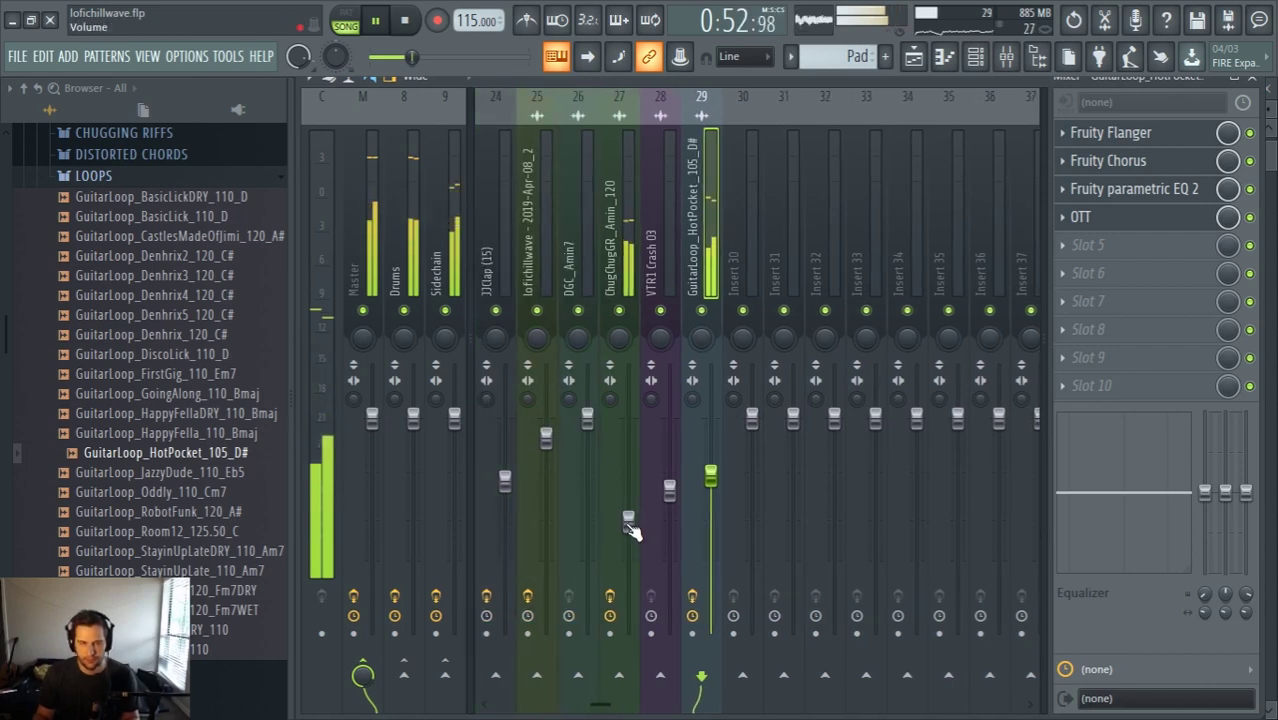
drag(627, 521, 632, 533)
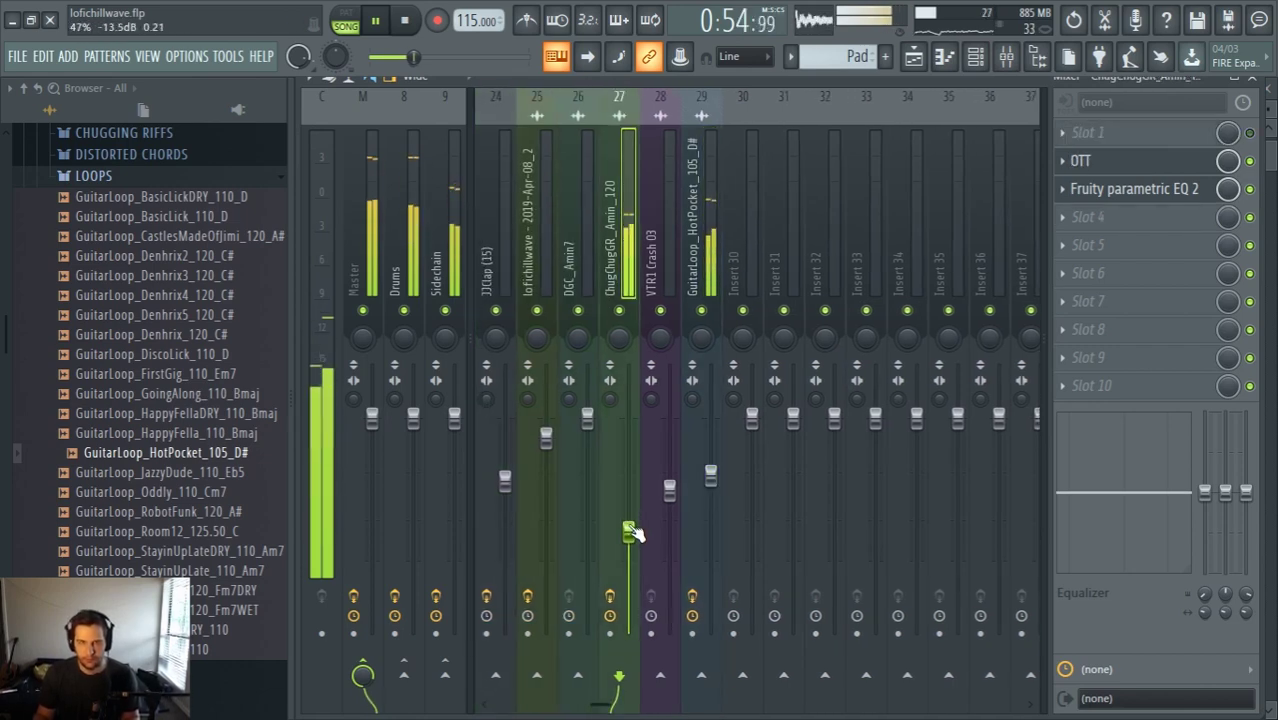
Delete the two strings clips at bars 25 and 29 on Track 8 in the playlist
click(916, 56)
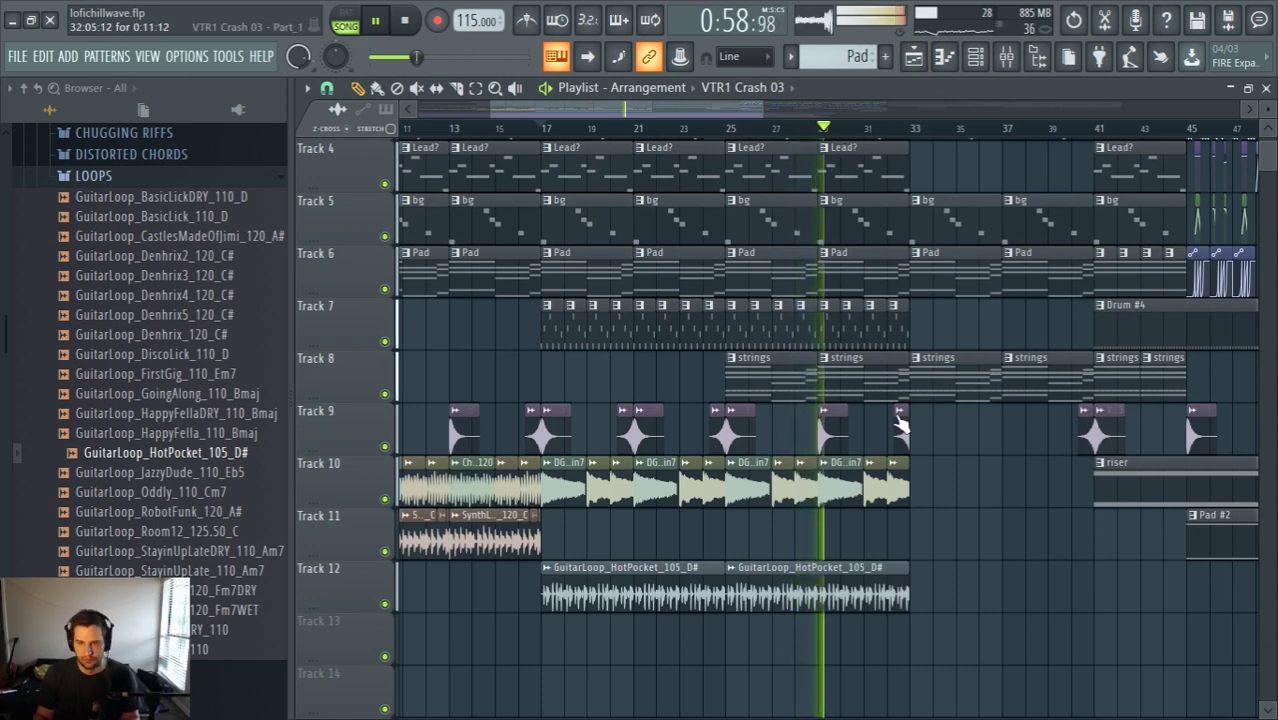
right_click(862, 379)
right_click(770, 379)
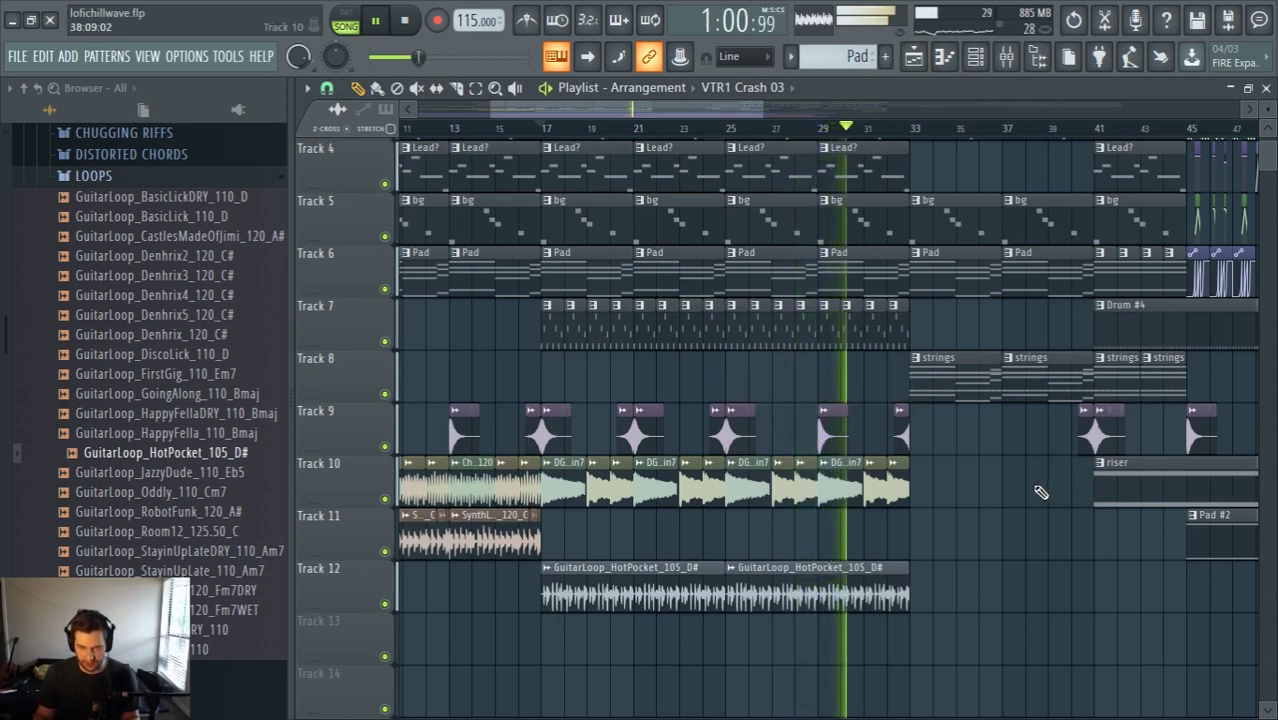
scroll(1040, 492, up, 1)
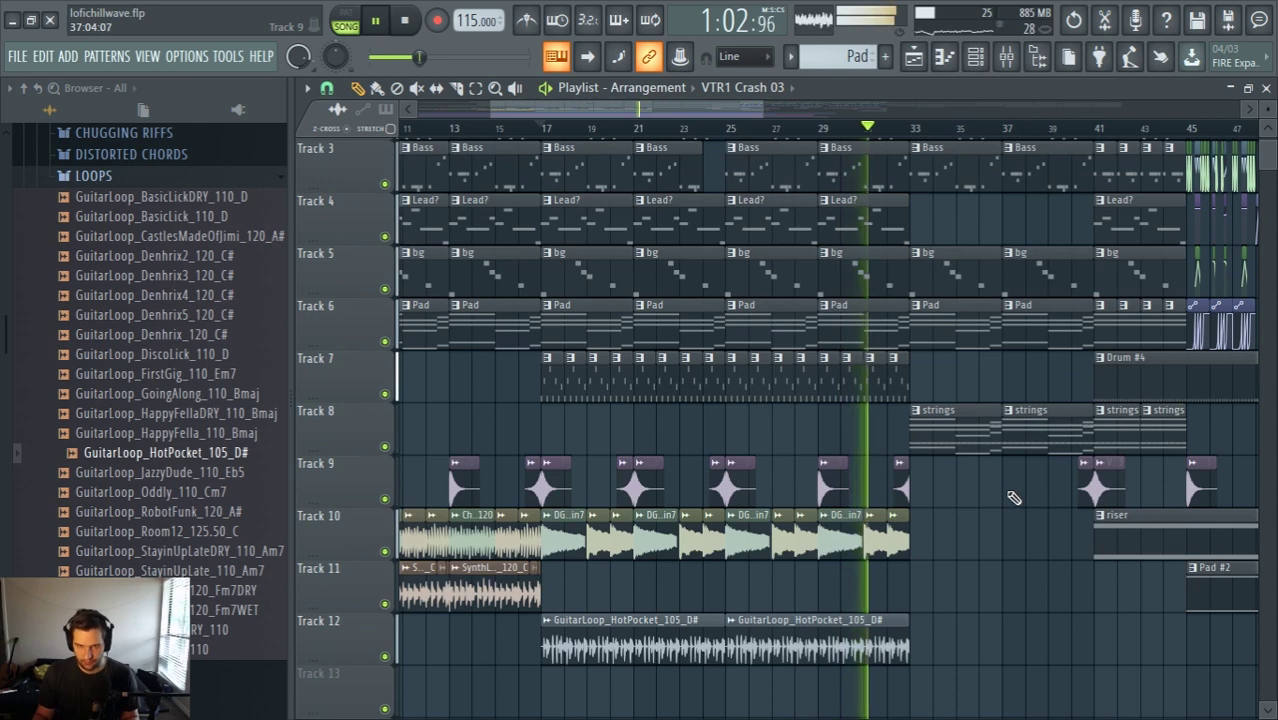
Move the two GuitarLoop_HotPocket_105_D# clips from Track 12 up to Track 11, keeping them at bars 17 and 25
scroll(1006, 503, down, 4)
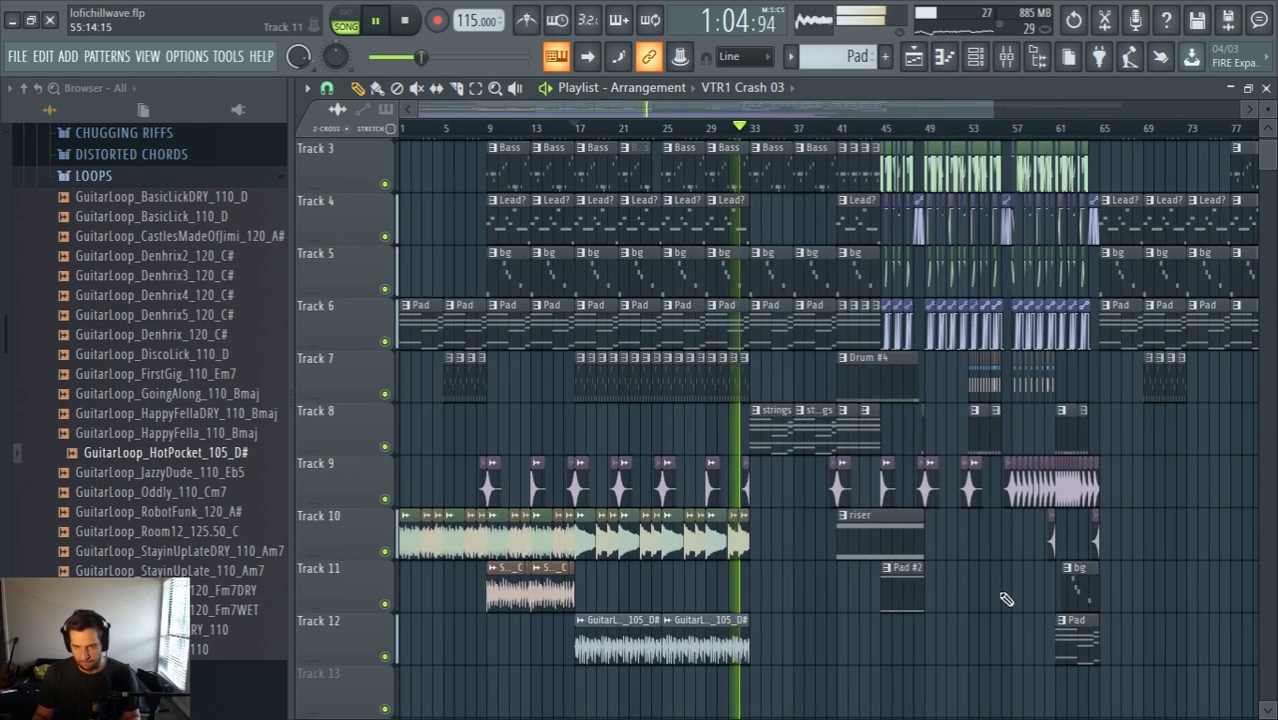
scroll(790, 603, down, 3)
scroll(690, 580, up, 4)
drag(861, 508, 600, 451)
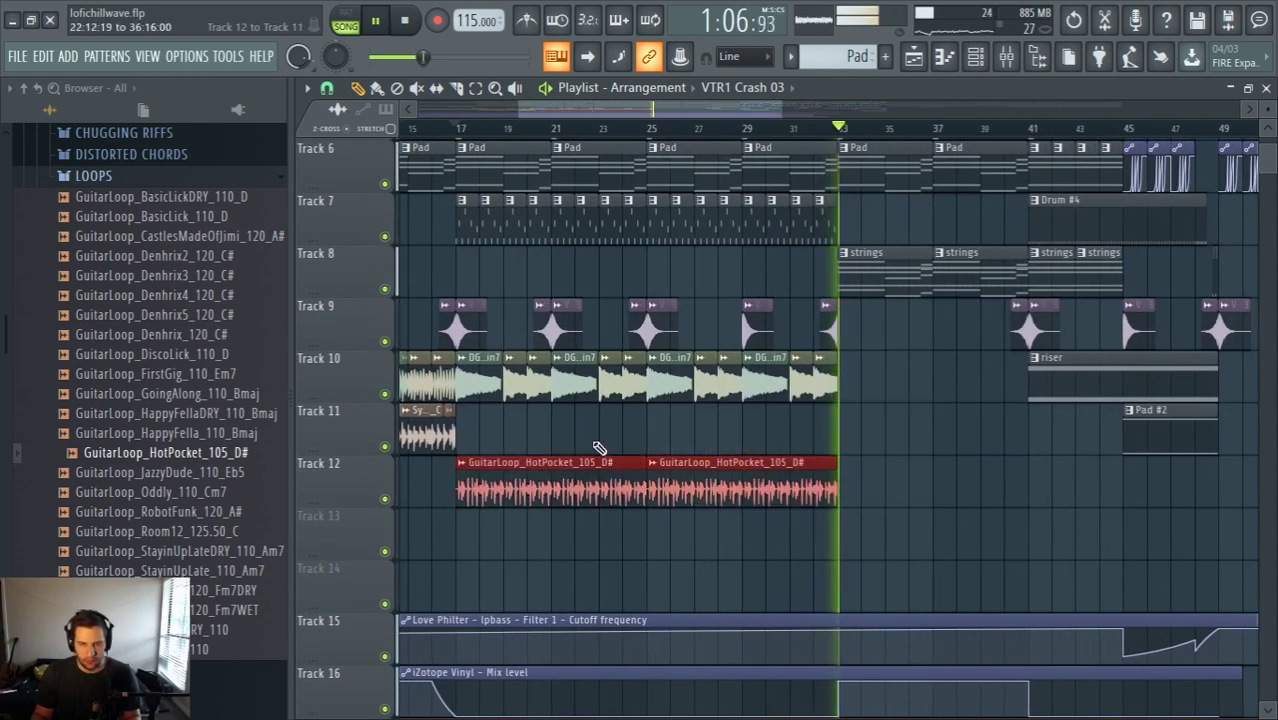
drag(504, 478, 500, 428)
scroll(497, 428, up, 3)
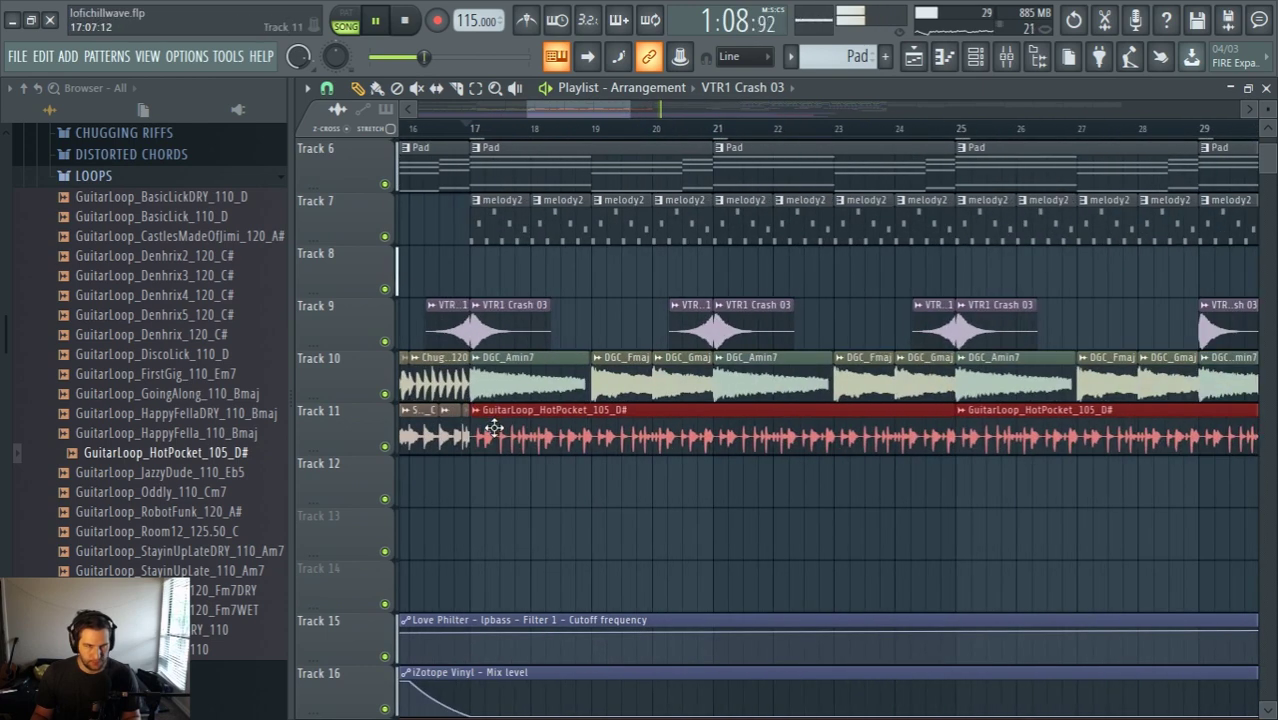
scroll(560, 458, down, 4)
ctrl+click(764, 493)
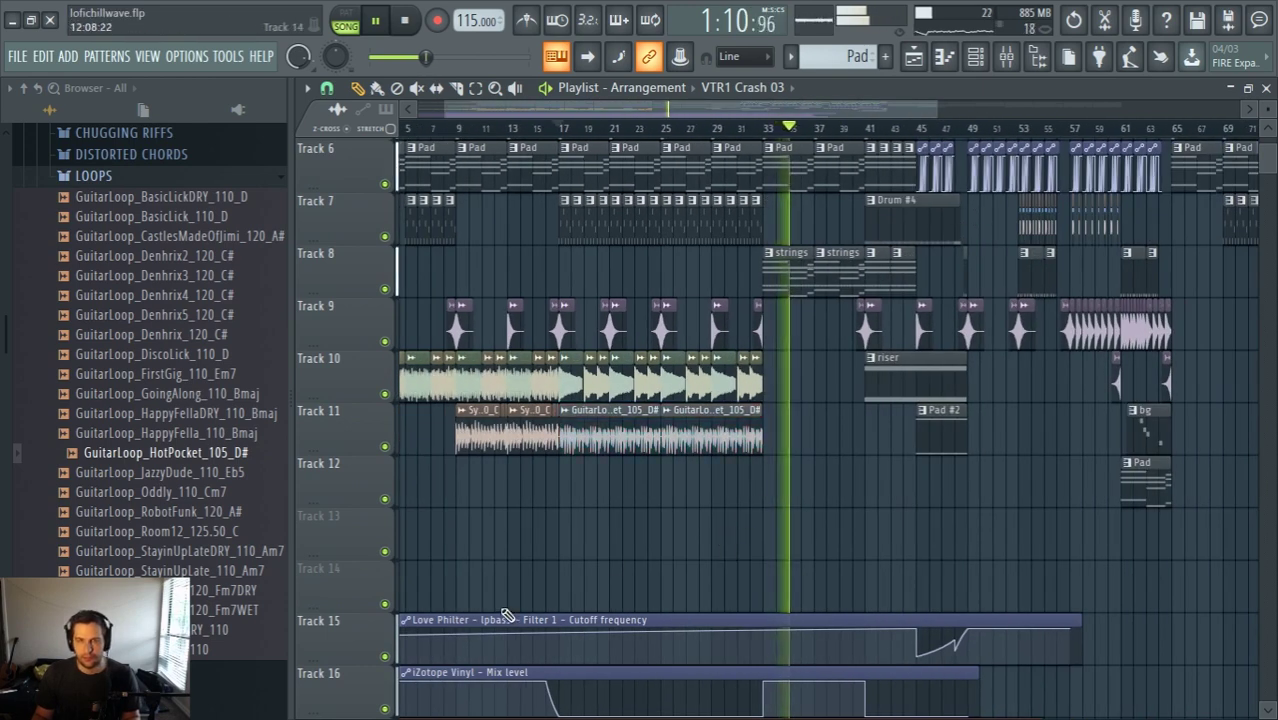
While playing from bar 17, reshape the ChugChugGR_Amin_120 track's Fruity parametric EQ 2, raising band 2, lowering band 1's frequency and cutting band 5 near 3000 Hz
scroll(508, 606, up, 2)
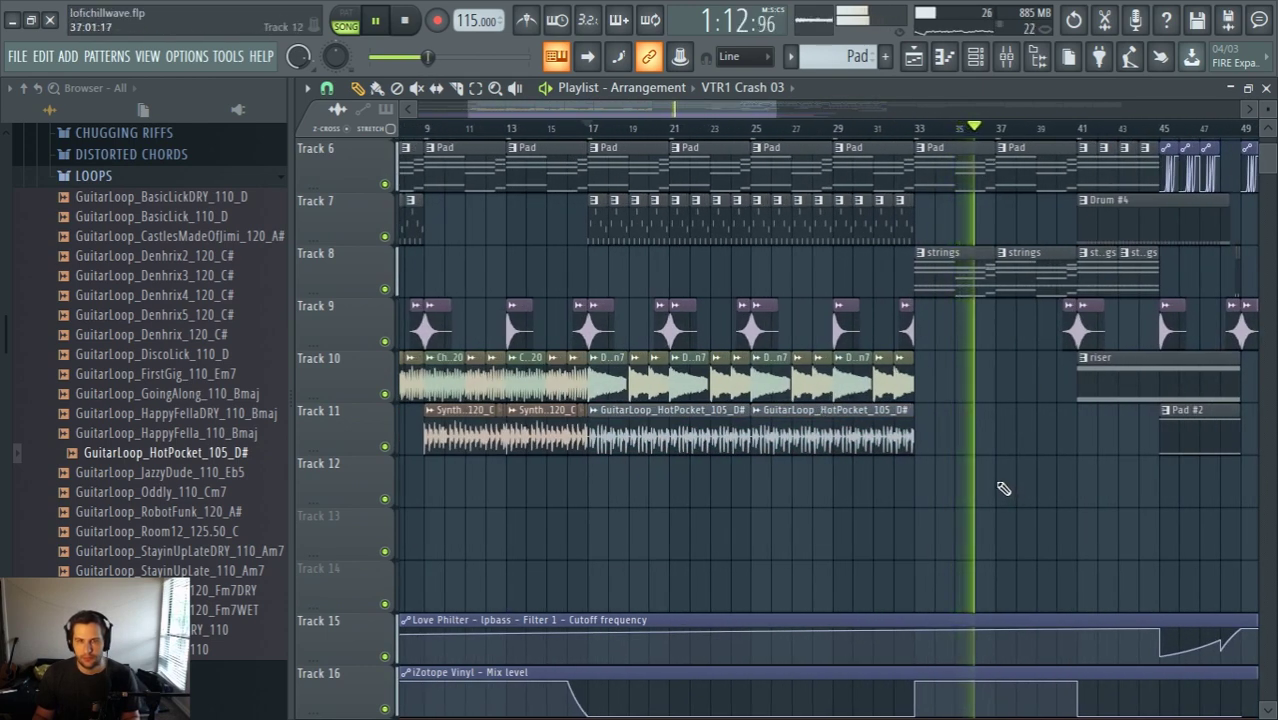
click(588, 128)
click(1006, 57)
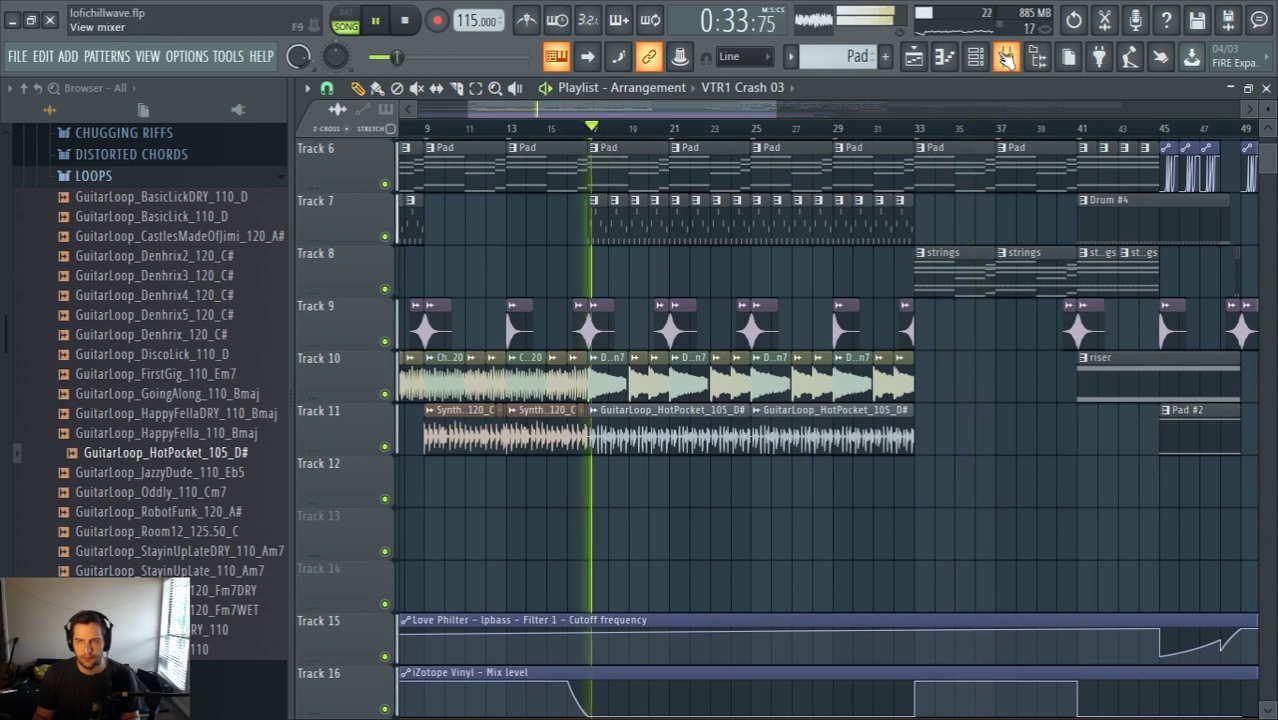
right_click(620, 311)
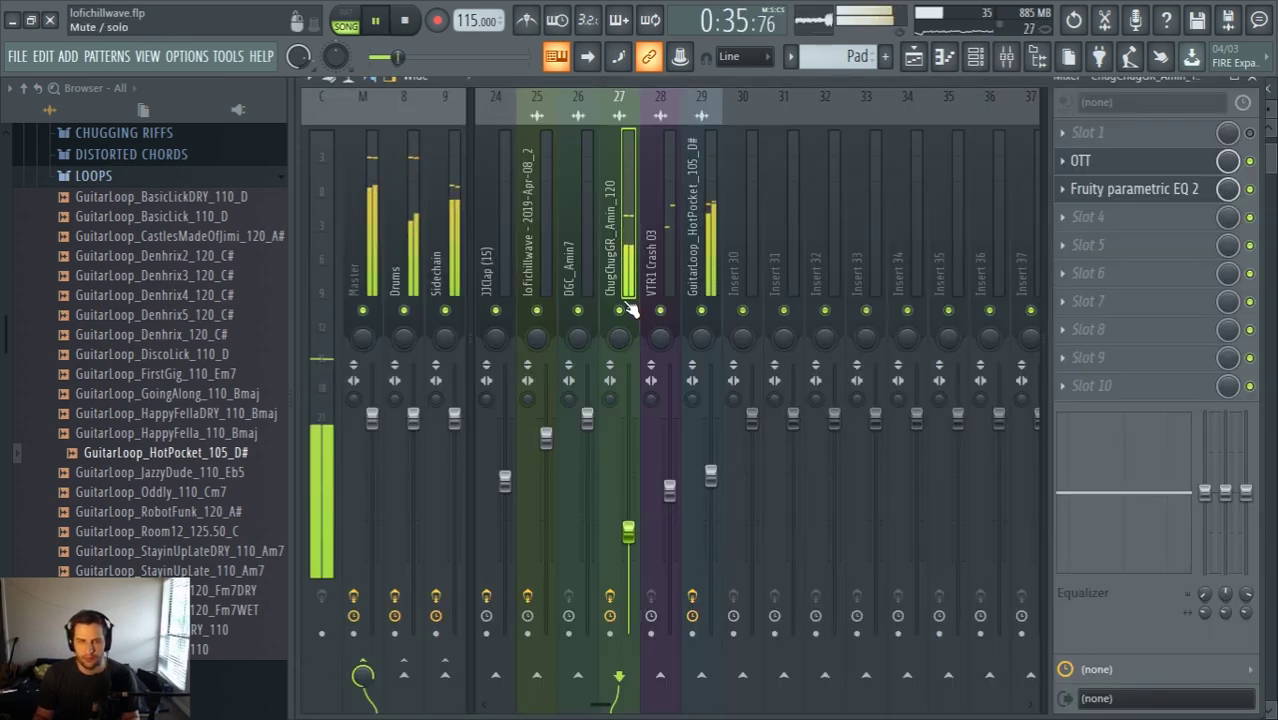
click(1150, 190)
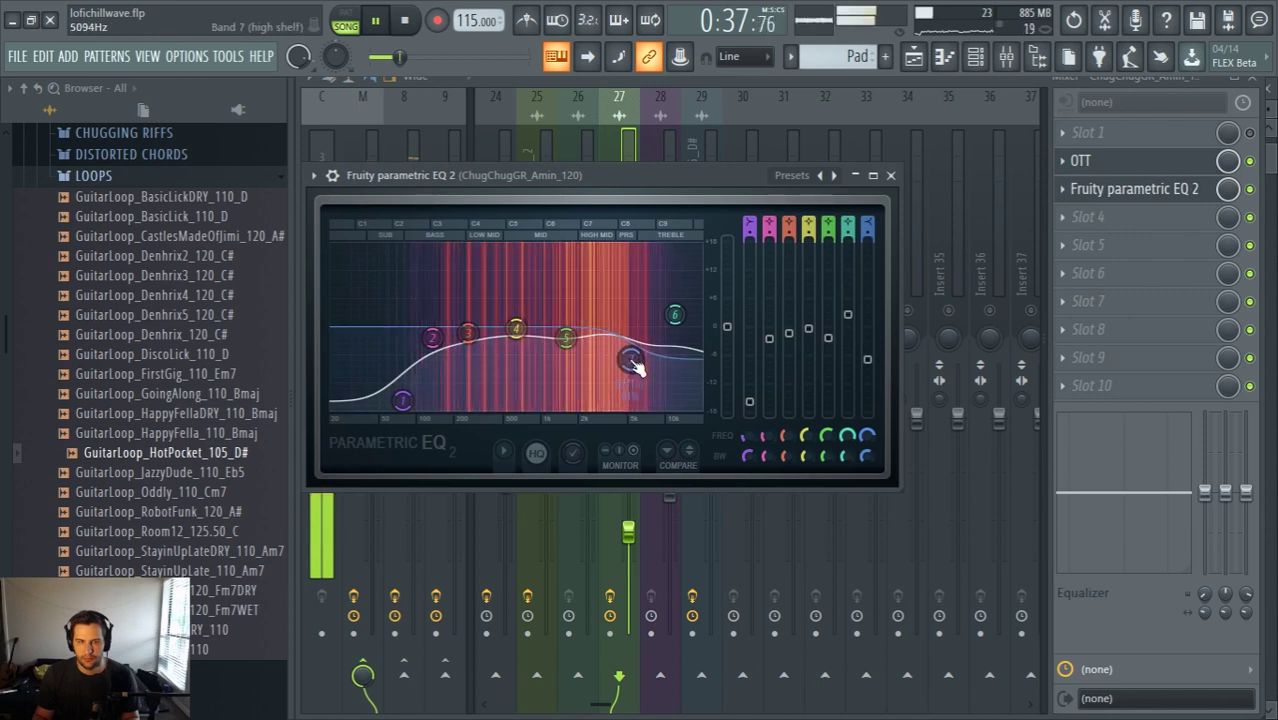
mouse_move(594, 358)
mouse_down()
mouse_move(640, 352)
mouse_move(628, 365)
mouse_move(600, 354)
mouse_up()
drag(433, 338, 429, 310)
drag(403, 400, 380, 402)
drag(430, 311, 429, 328)
mouse_move(516, 328)
mouse_down()
mouse_move(427, 333)
mouse_move(521, 327)
mouse_up()
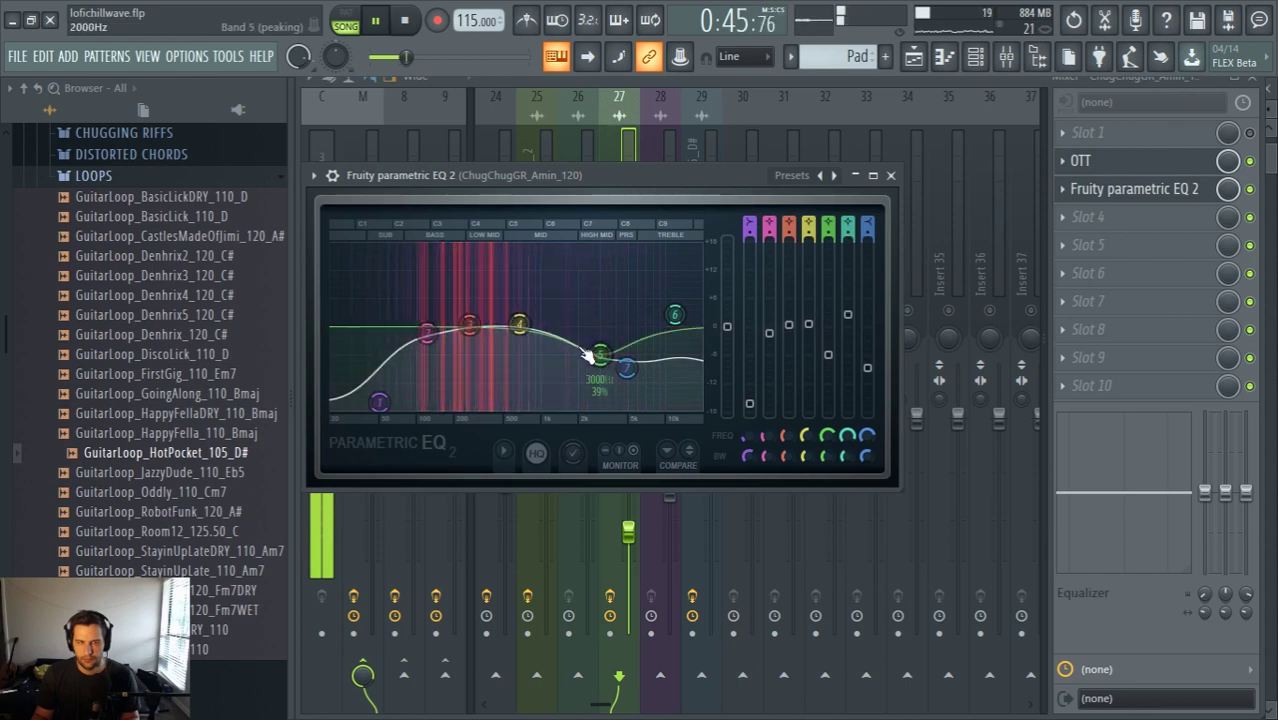
drag(600, 355, 600, 353)
click(913, 57)
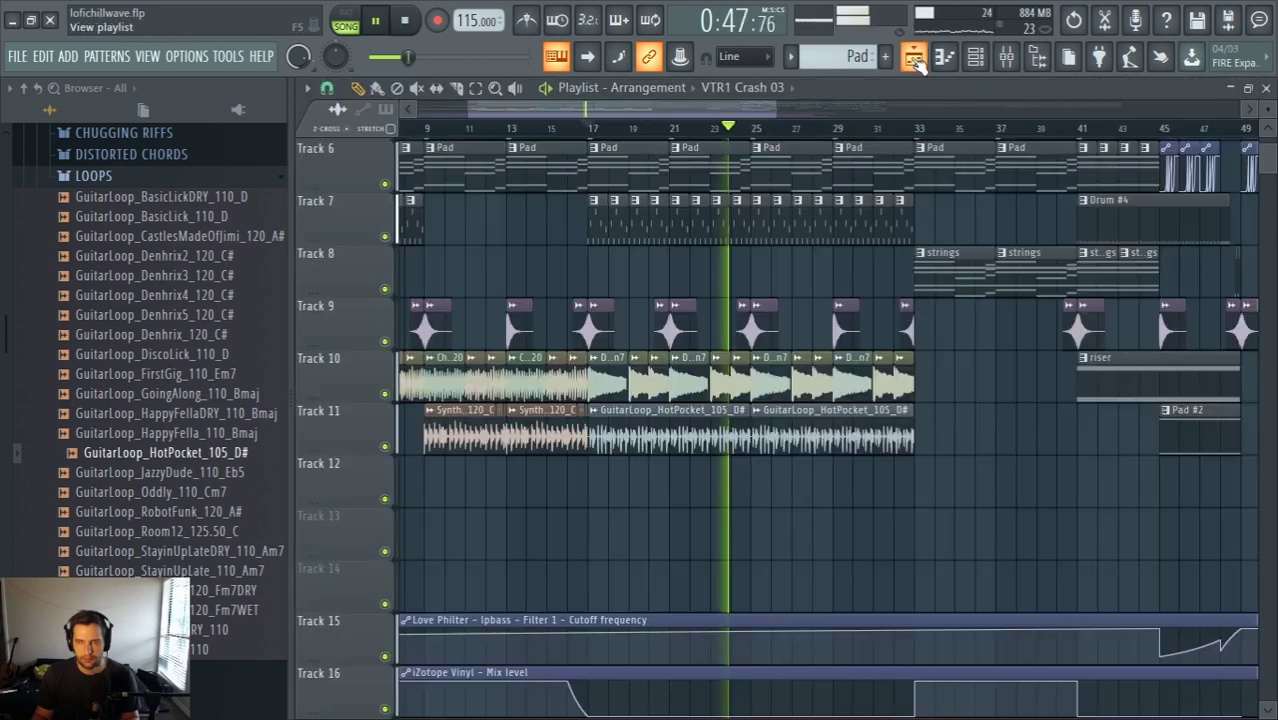
Set the ChugChugGR_Amin_120 mixer volume to 48%, slightly lower the GuitarLoop_HotPocket_105_D# track's volume, and stop playback
click(1006, 57)
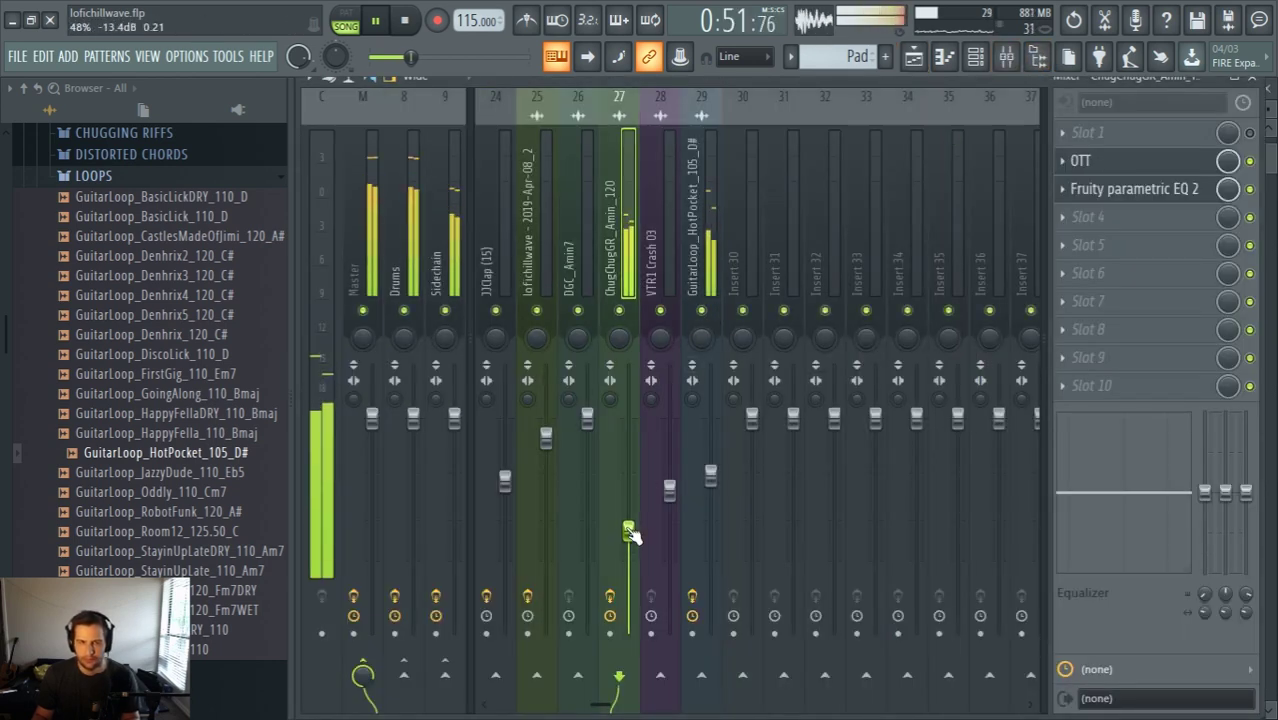
click(715, 430)
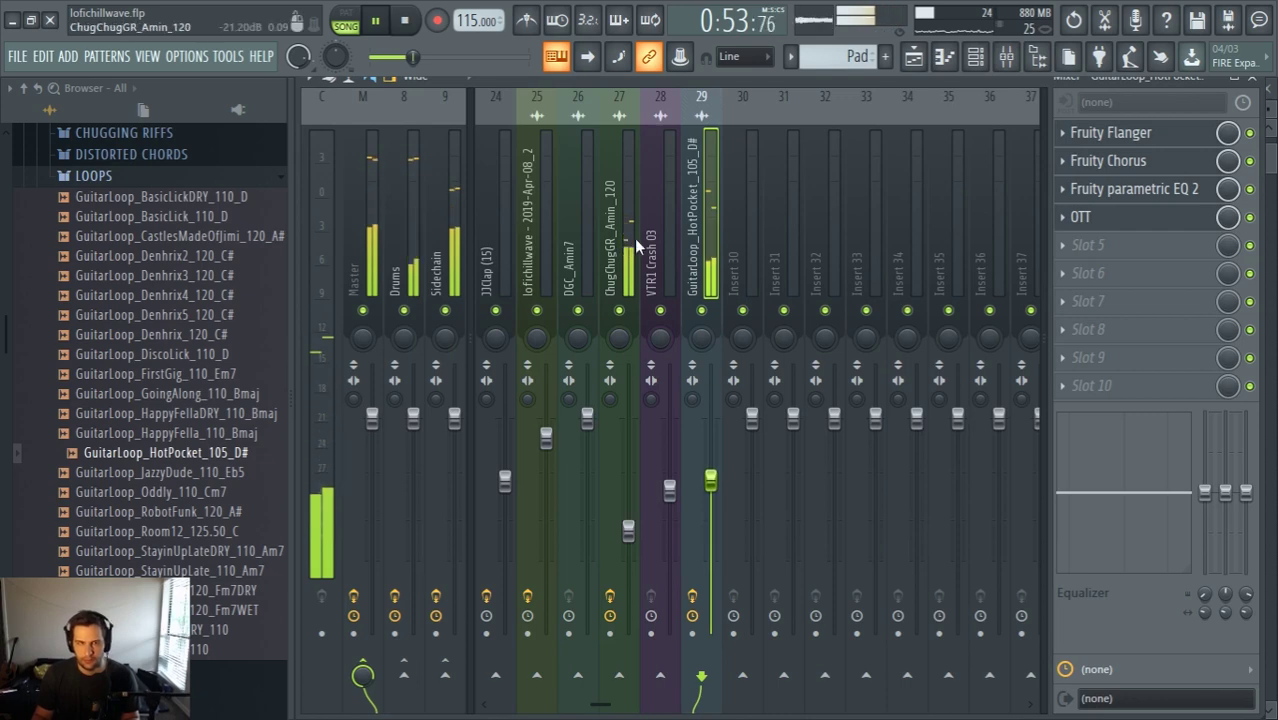
key(F9)
key(space)
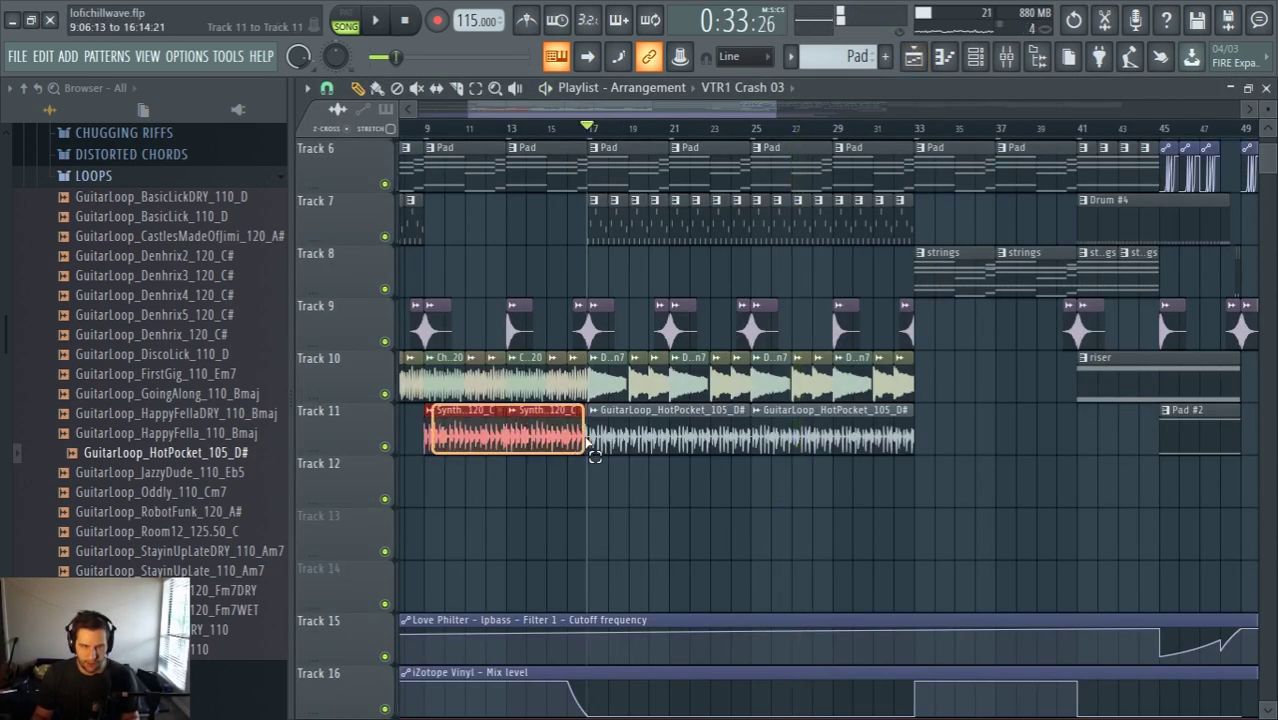
Copy the SynthLoop_DaftHunk2_120_C clips spanning bars 9 to 17 on Track 11 onto Track 12 near bar 25
scroll(551, 514, up, 4)
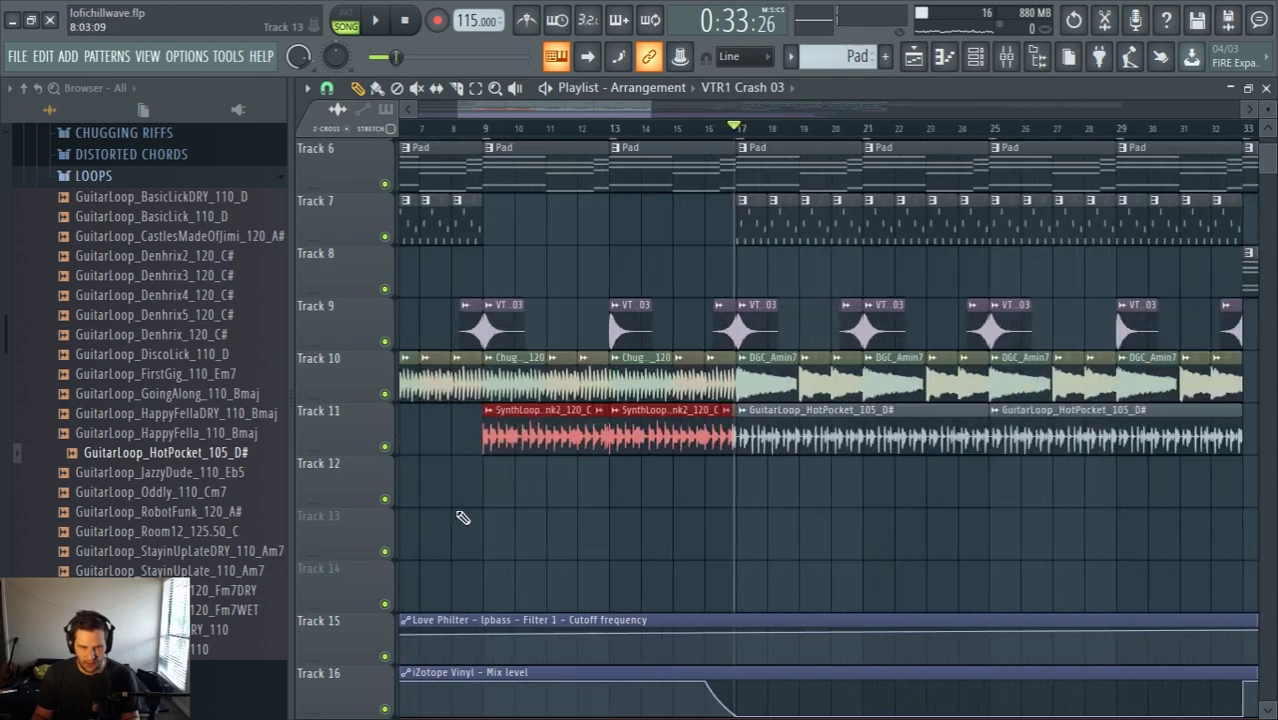
scroll(470, 490, up, 5)
scroll(970, 480, down, 8)
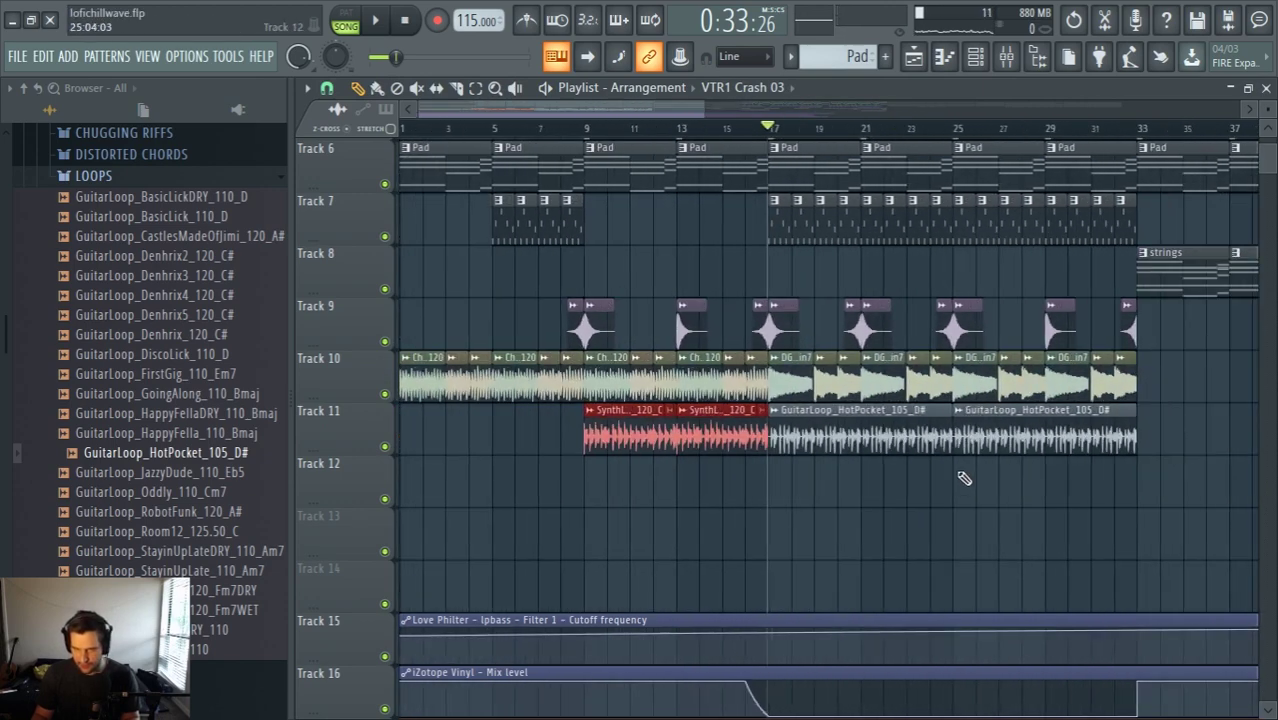
scroll(1069, 486, up, 4)
key(ctrl+v)
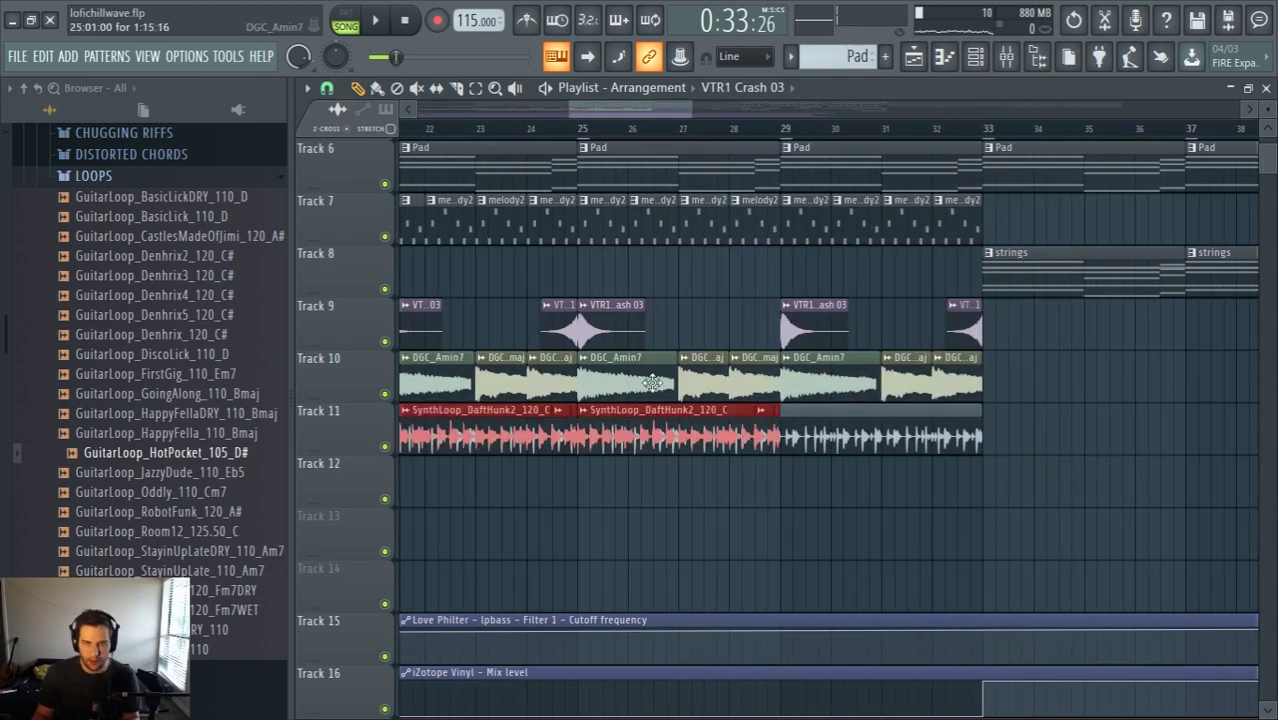
drag(630, 440, 843, 521)
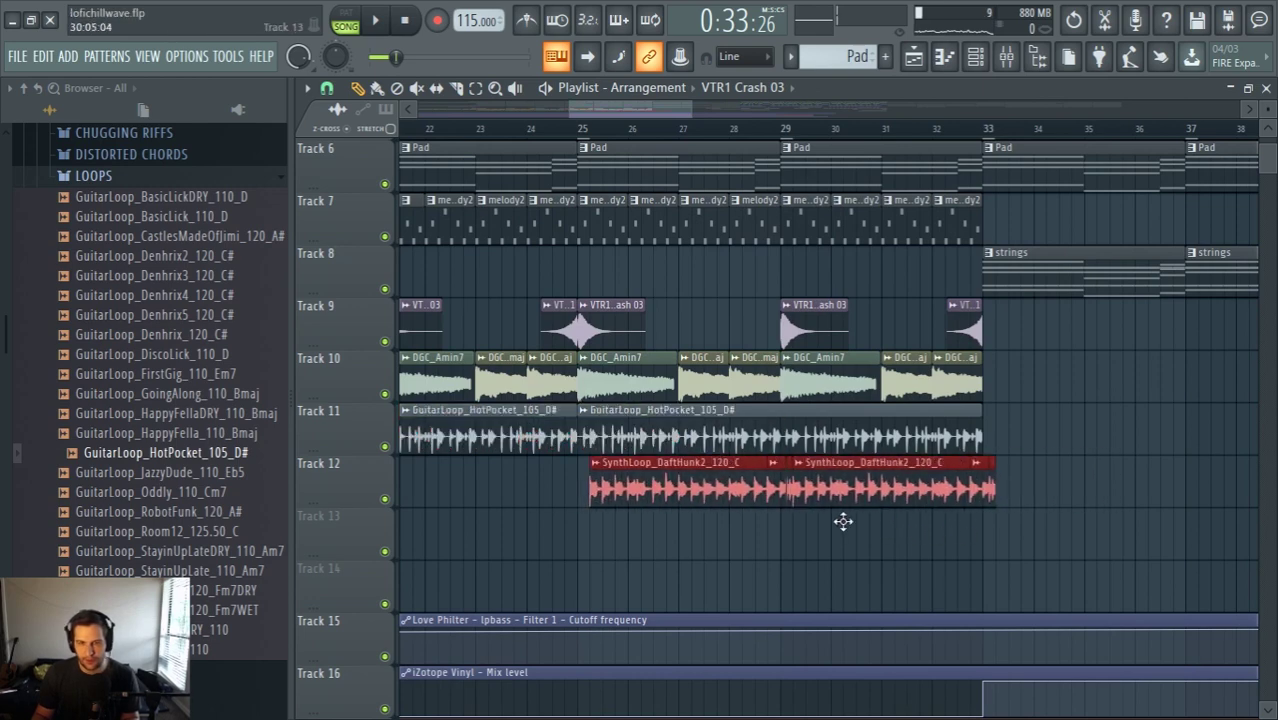
Play from bar 25 and align the copied SynthLoop_DaftHunk2_120_C clips on Track 12 with the start of bar 25
click(579, 130)
key(space)
scroll(613, 514, up, 4)
drag(613, 528, 591, 535)
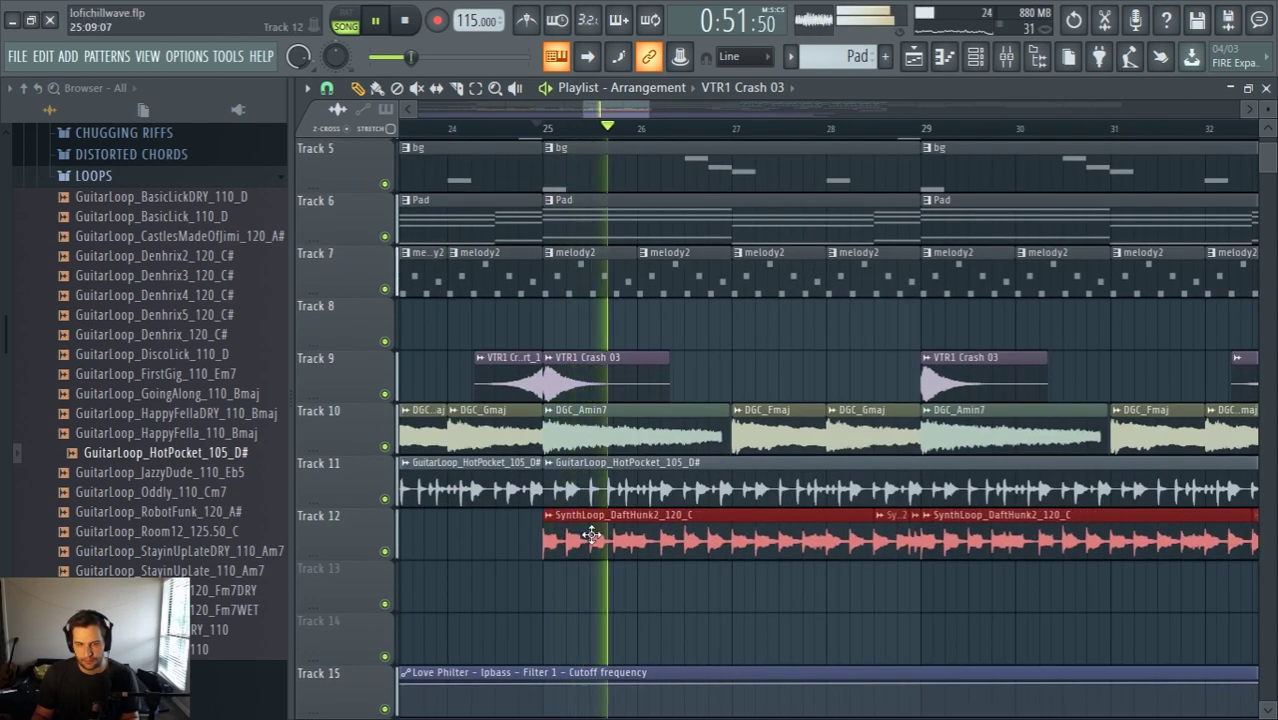
scroll(609, 570, down, 4)
ctrl+click(640, 620)
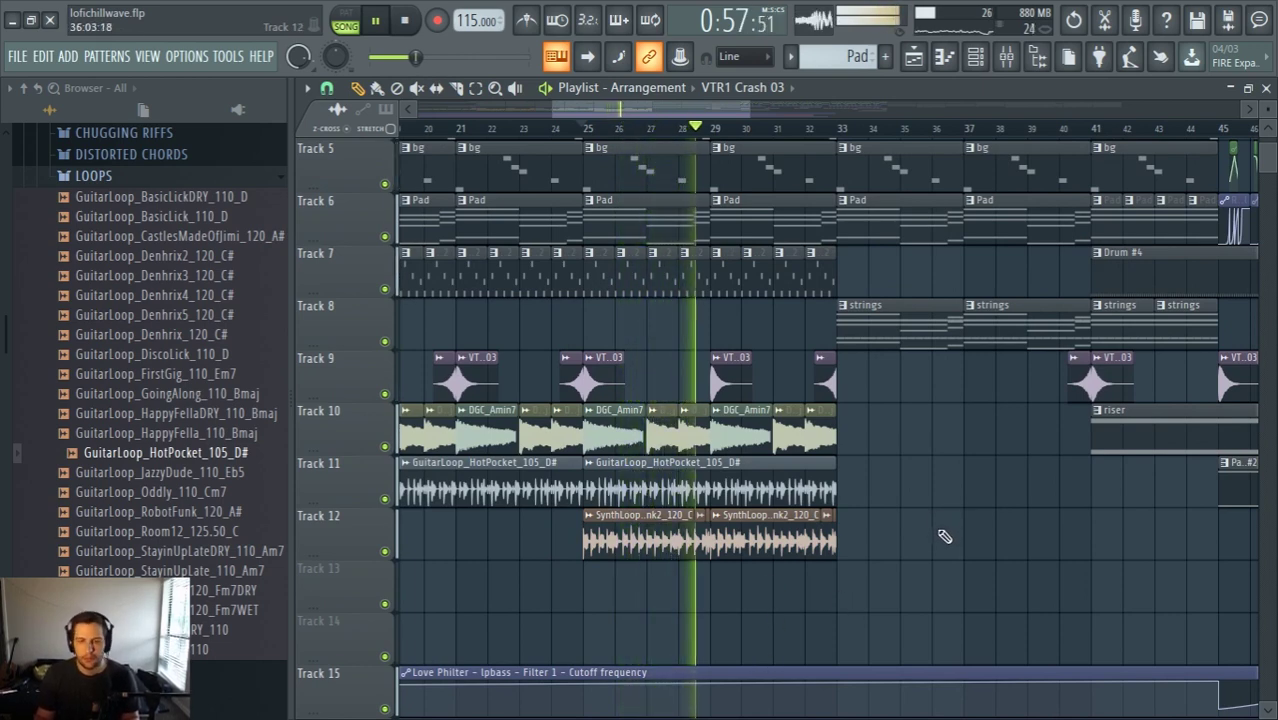
Move the SynthLoop_DaftHunk2_120_C clips on Track 12 to start at bar 33, beneath the strings section
scroll(924, 585, down, 4)
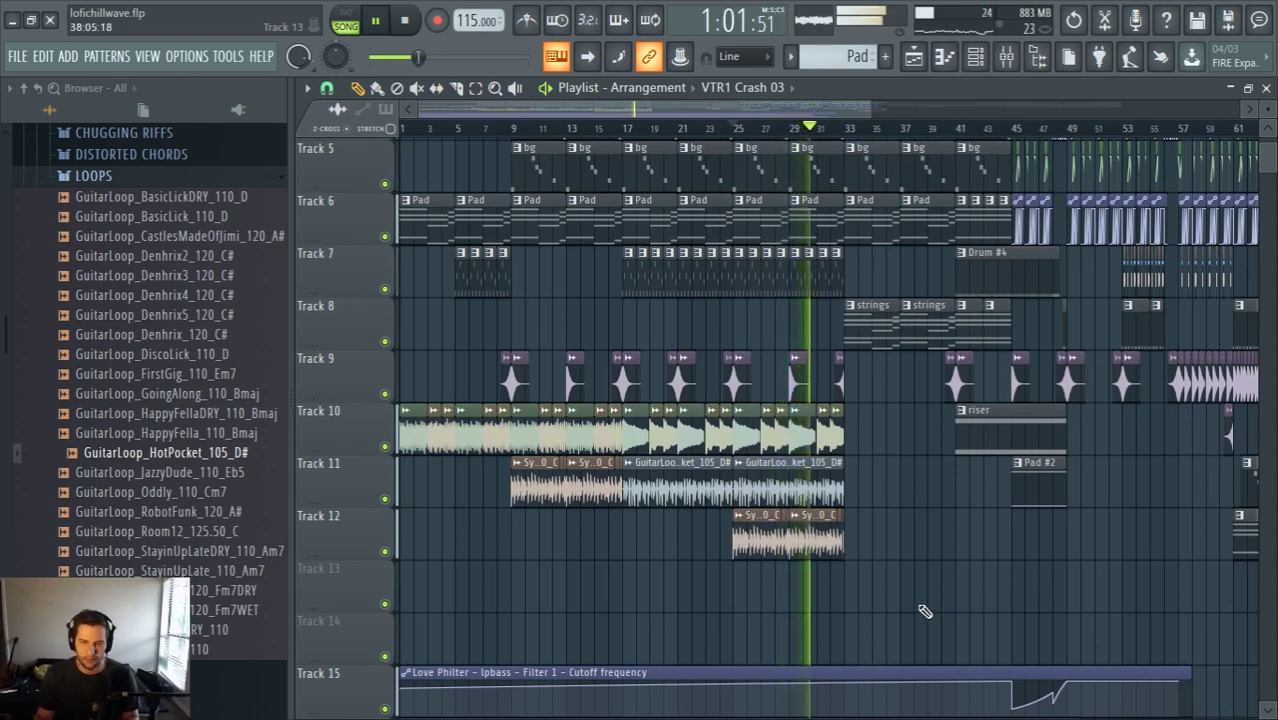
scroll(924, 612, up, 2)
drag(812, 522, 642, 556)
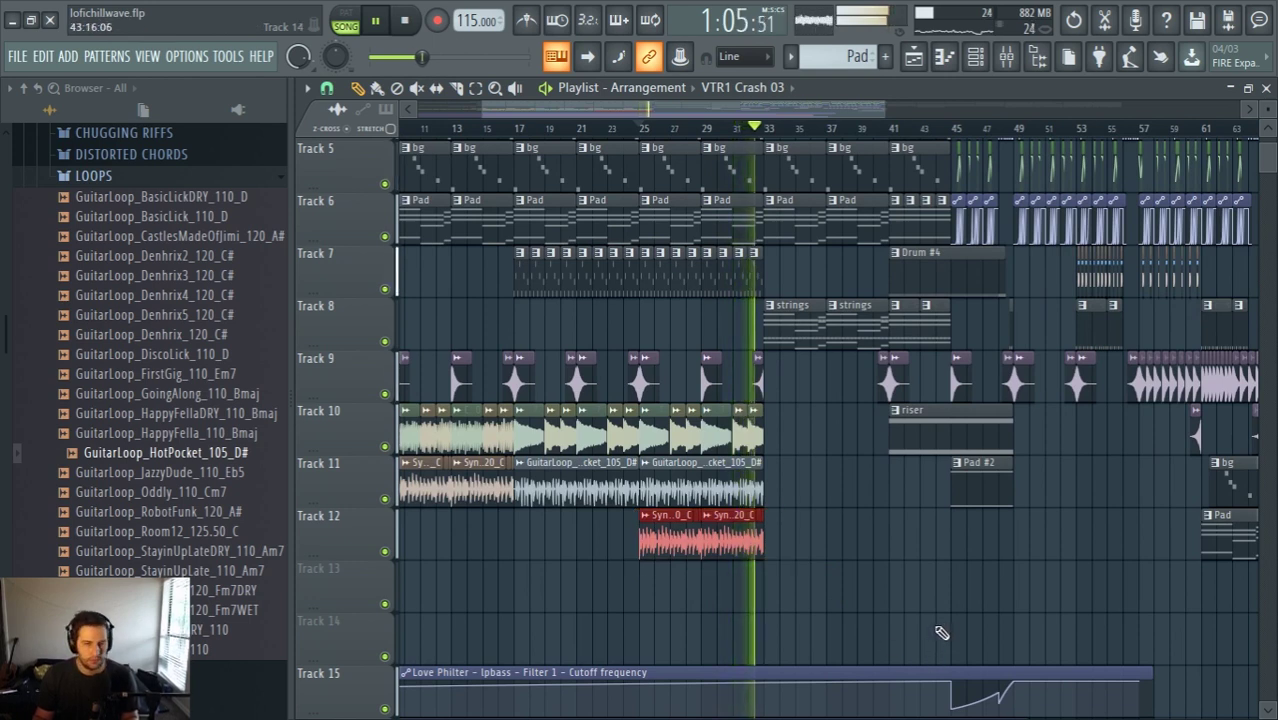
drag(731, 541, 860, 528)
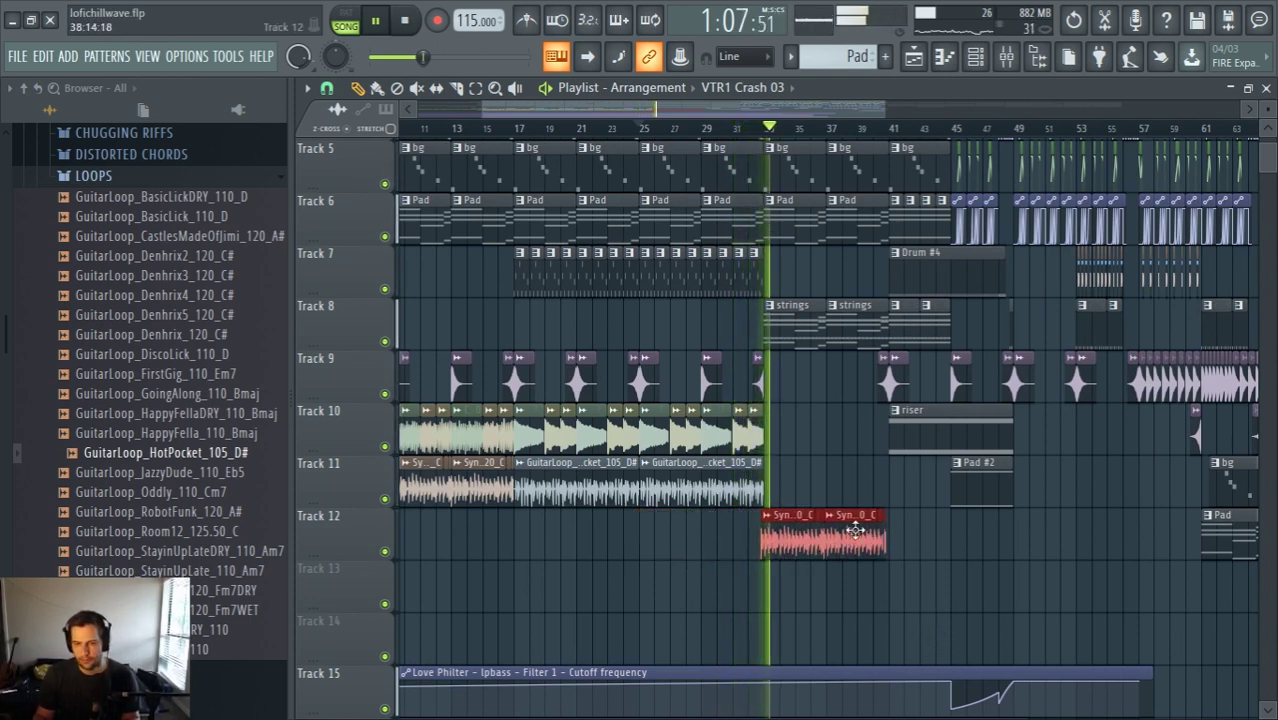
scroll(740, 570, up, 4)
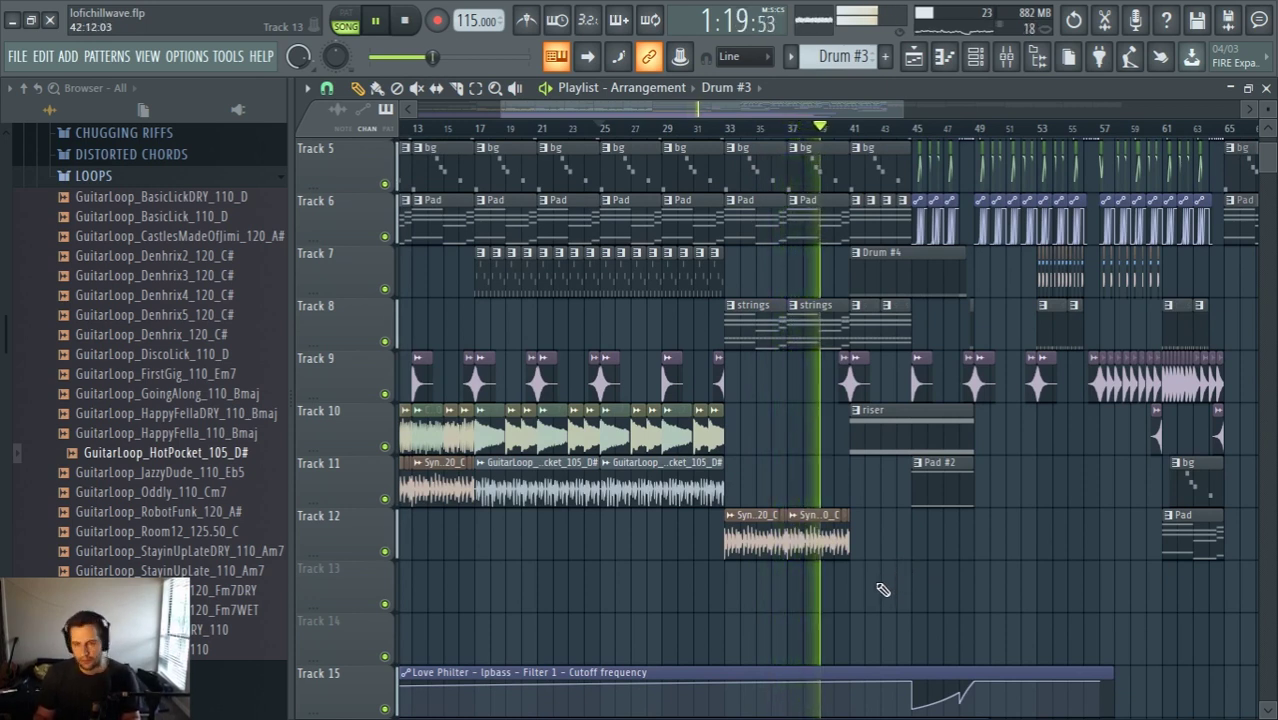
Duplicate the Track 12 SynthLoop_DaftHunk2_120_C clips from bars 33 to 41 so the copies fill bars 41 to 49
scroll(884, 592, down, 3)
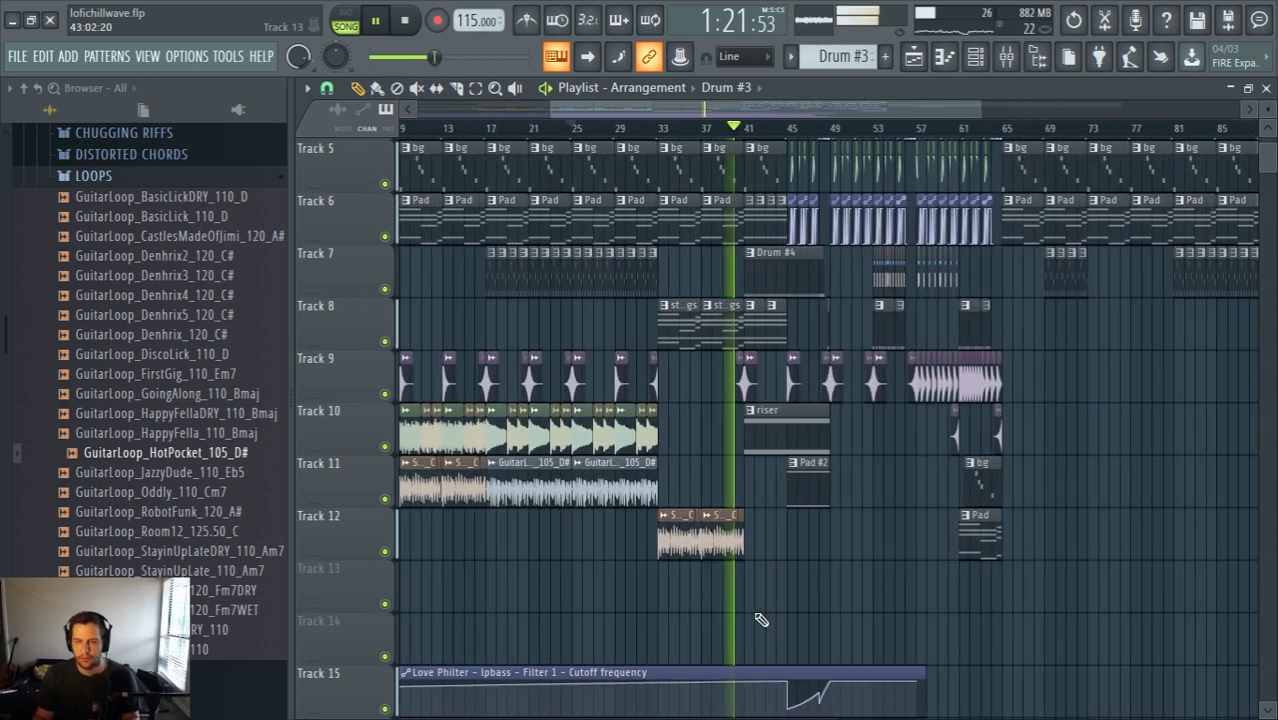
scroll(759, 614, up, 4)
drag(779, 596, 598, 547)
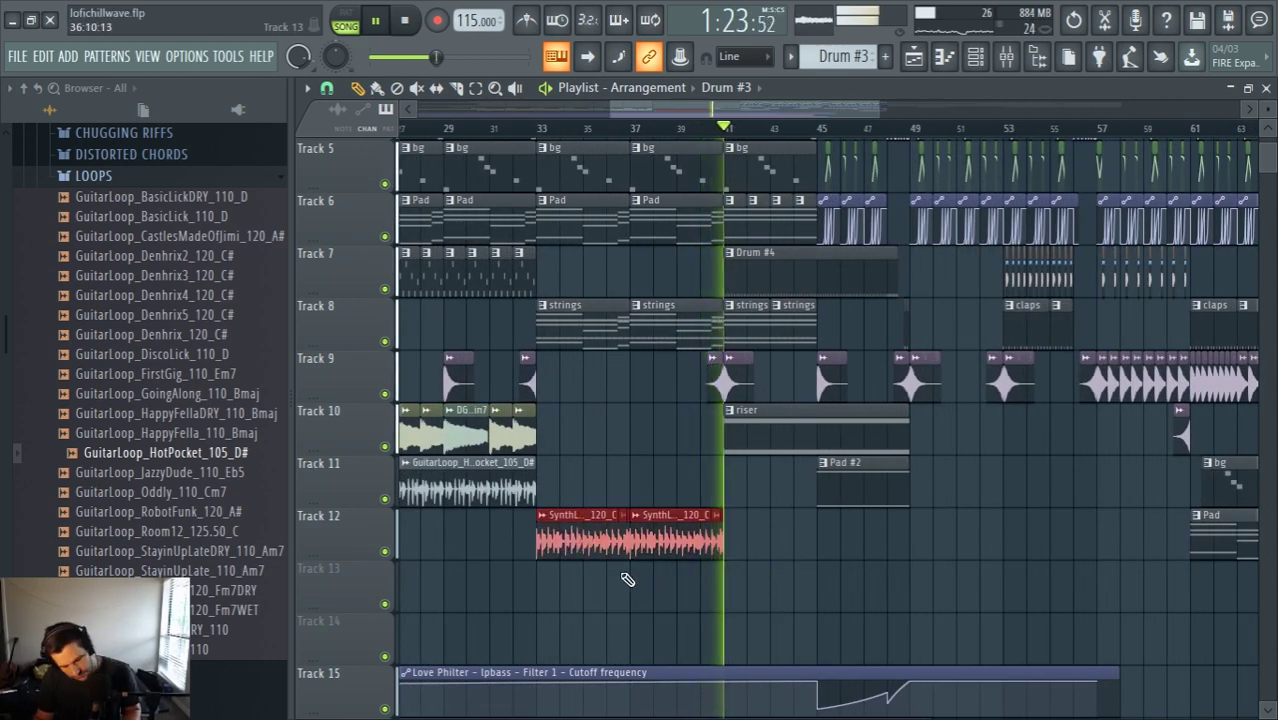
key(ctrl+b)
scroll(777, 592, up, 1)
scroll(777, 592, up, 2)
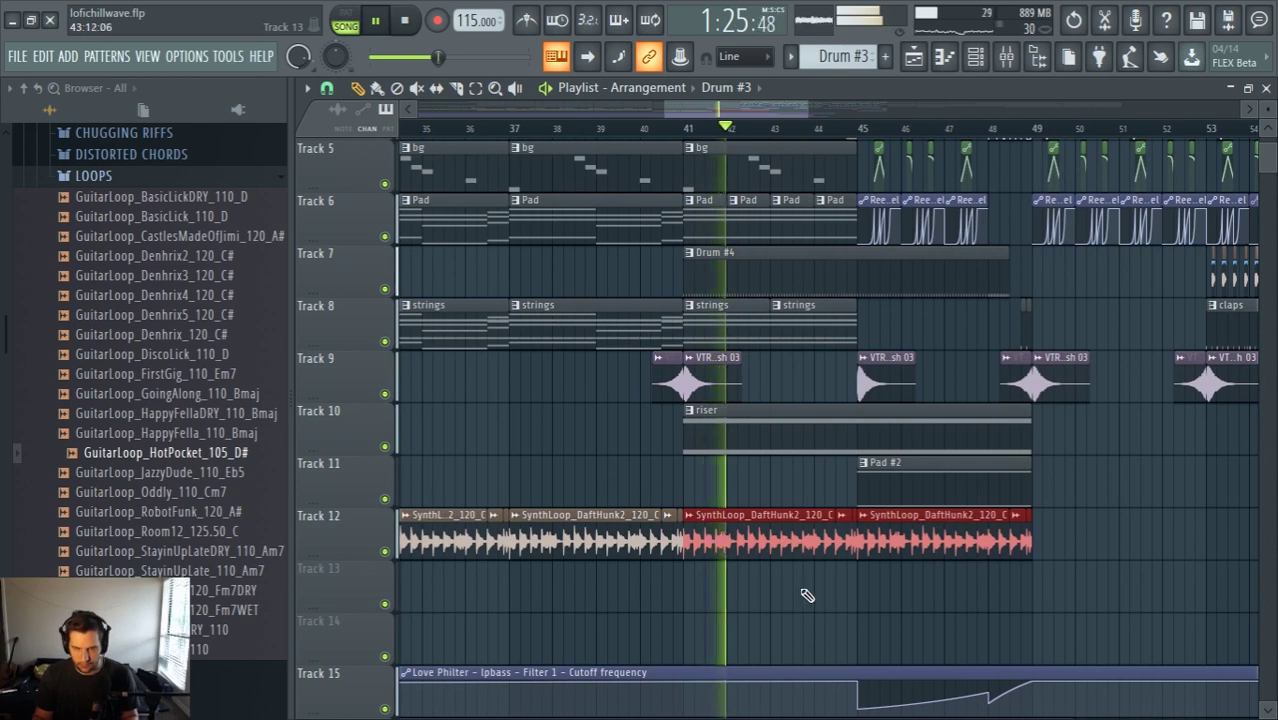
click(759, 602)
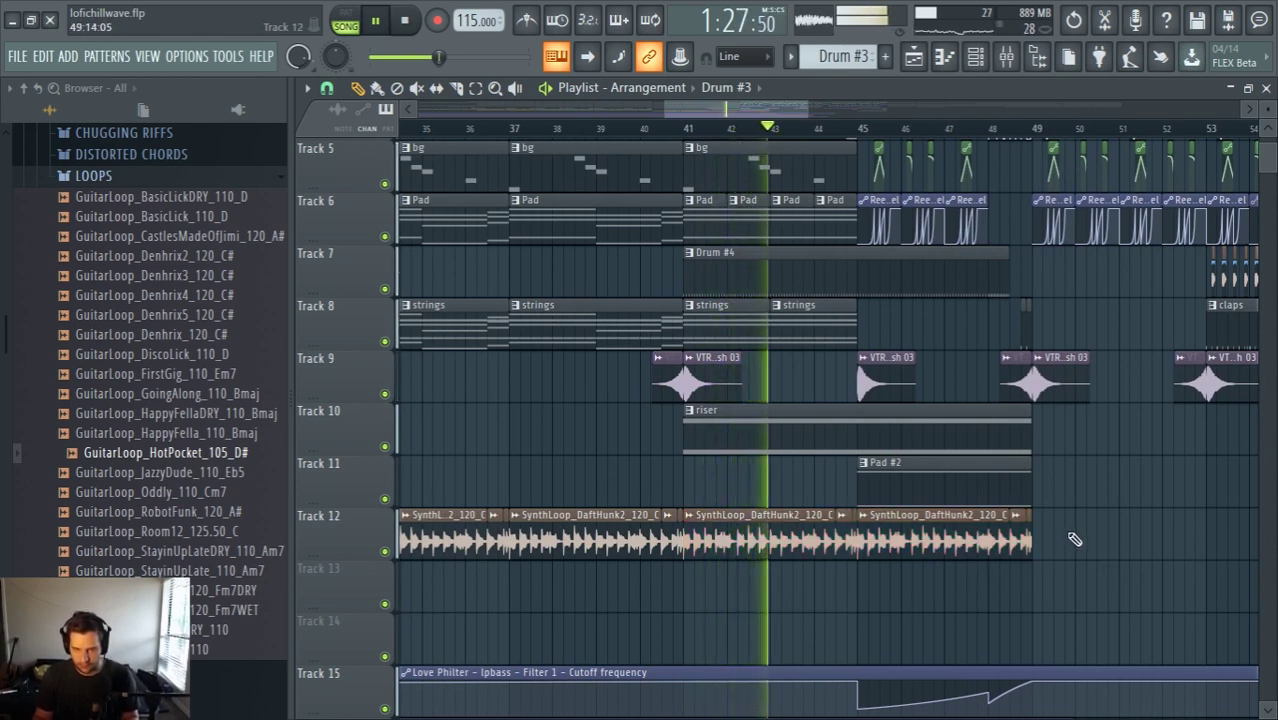
Stop playback and reduce the duplicated SynthLoop_DaftHunk2_120_C section on Track 12 to a single one-bar clip at bar 41
key(space)
right_click(893, 540)
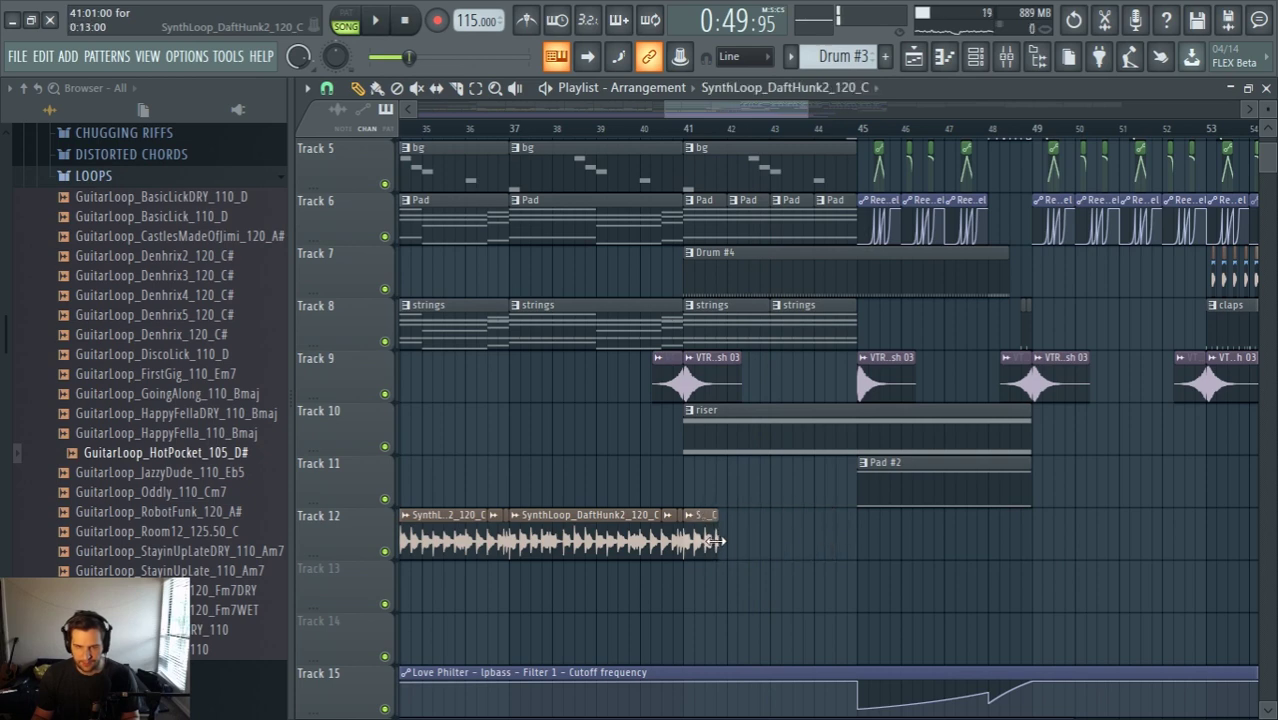
scroll(724, 540, up, 2)
drag(724, 541, 728, 556)
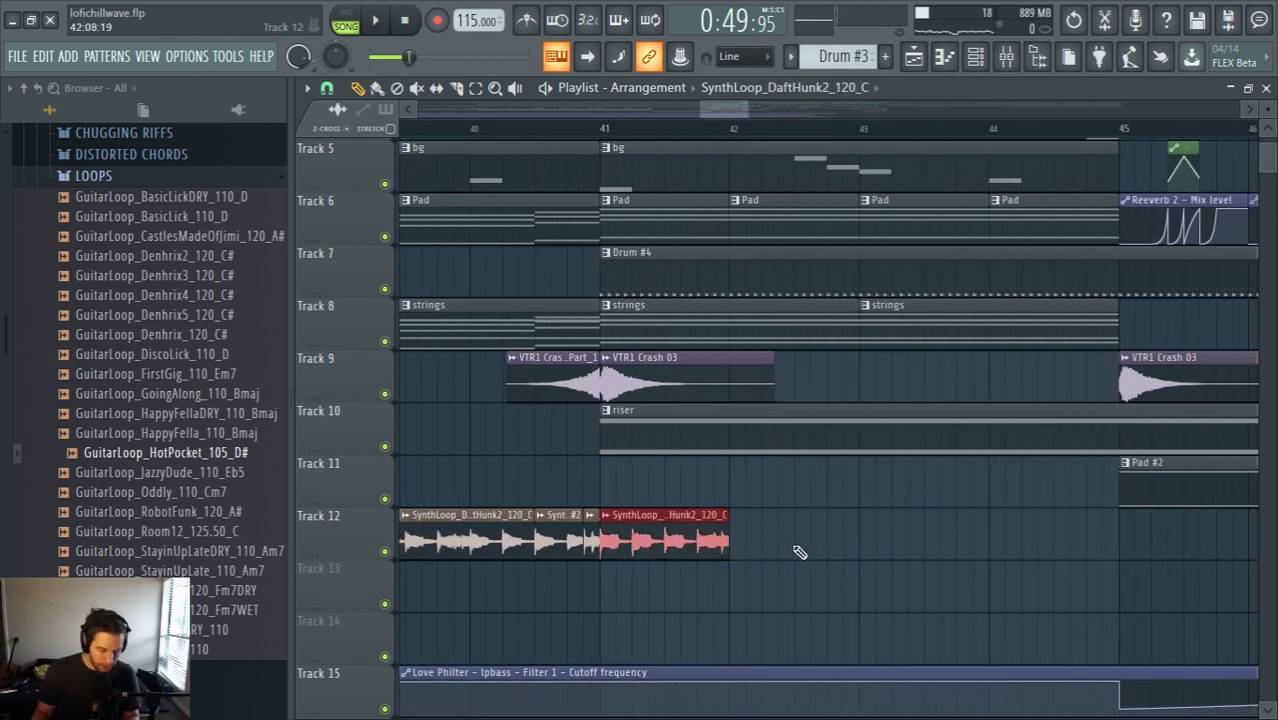
Repeat the one-bar SynthLoop_DaftHunk2_120_C clip along Track 12 up to bar 49 and play the section from bar 41
key(ctrl+b)
key(ctrl+b)
key(ctrl+b)
scroll(805, 580, down, 2)
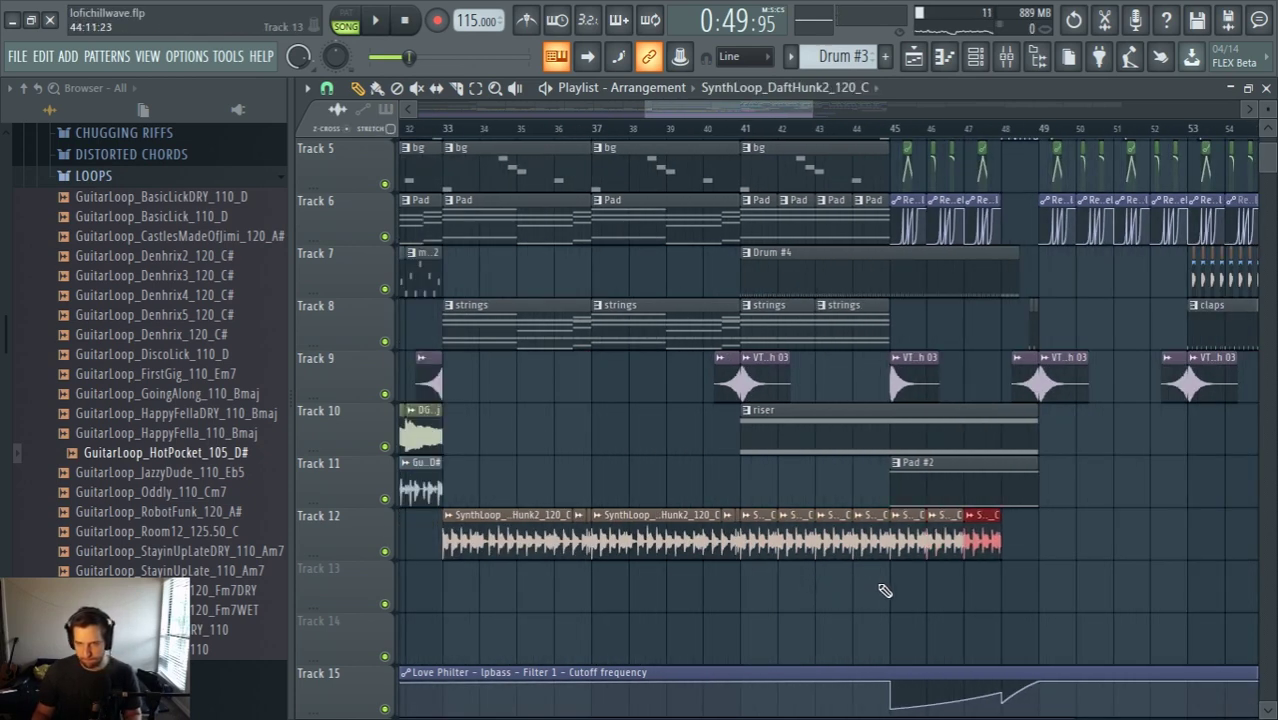
click(743, 134)
scroll(780, 105, down, 3)
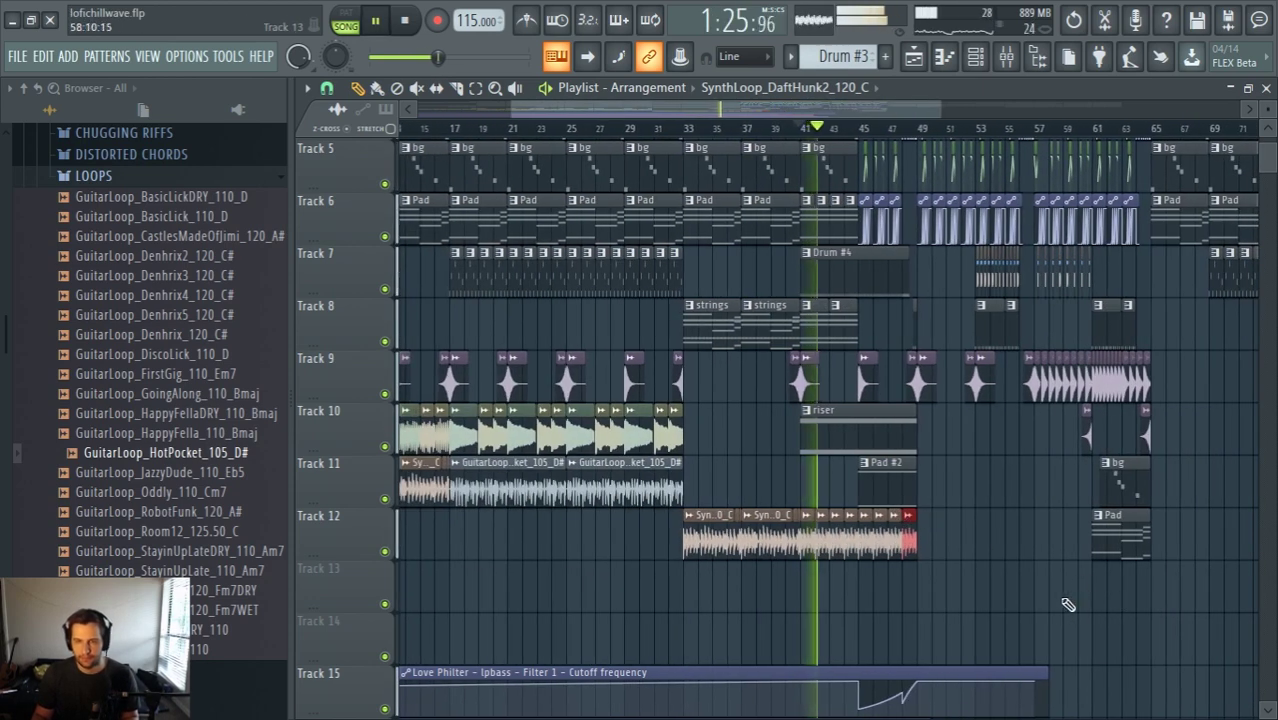
scroll(1100, 616, up, 1)
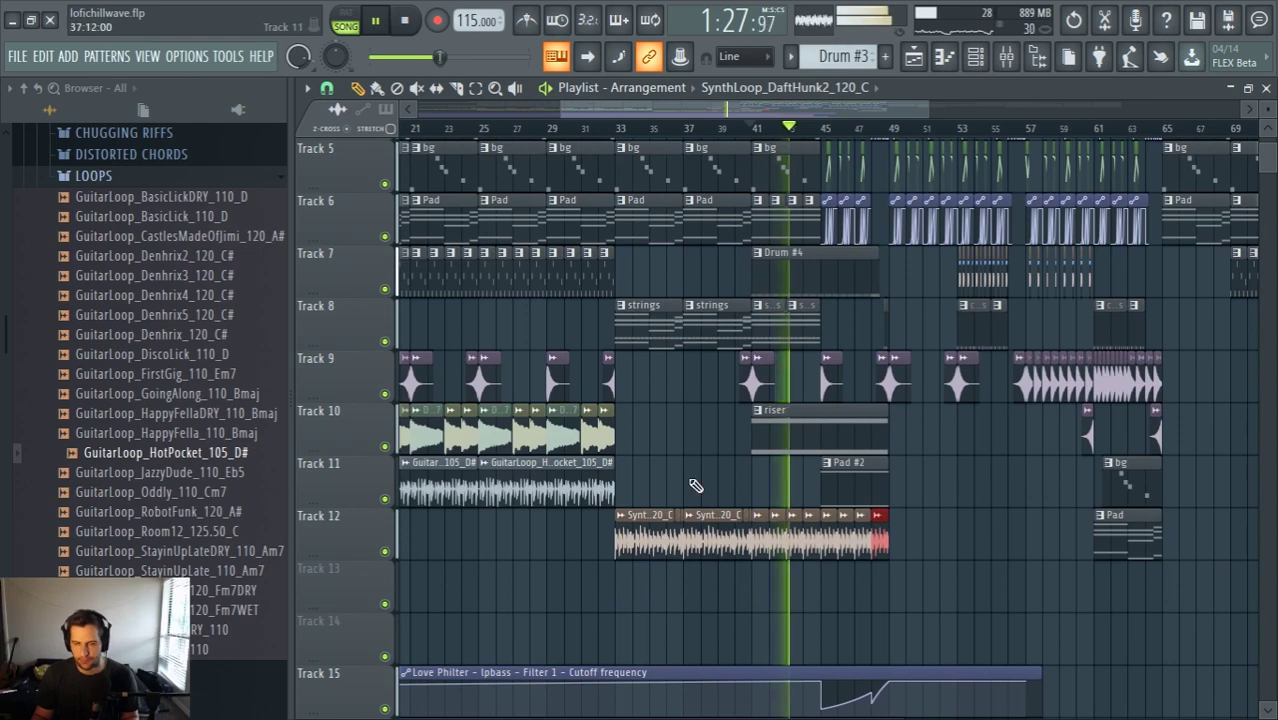
Set the playlist snap to Line, copy the eight-bar GuitarLoop_HotPocket_105_D# clip onto Track 13 at bar 41, and play from there
click(511, 504)
scroll(480, 490, up, 5)
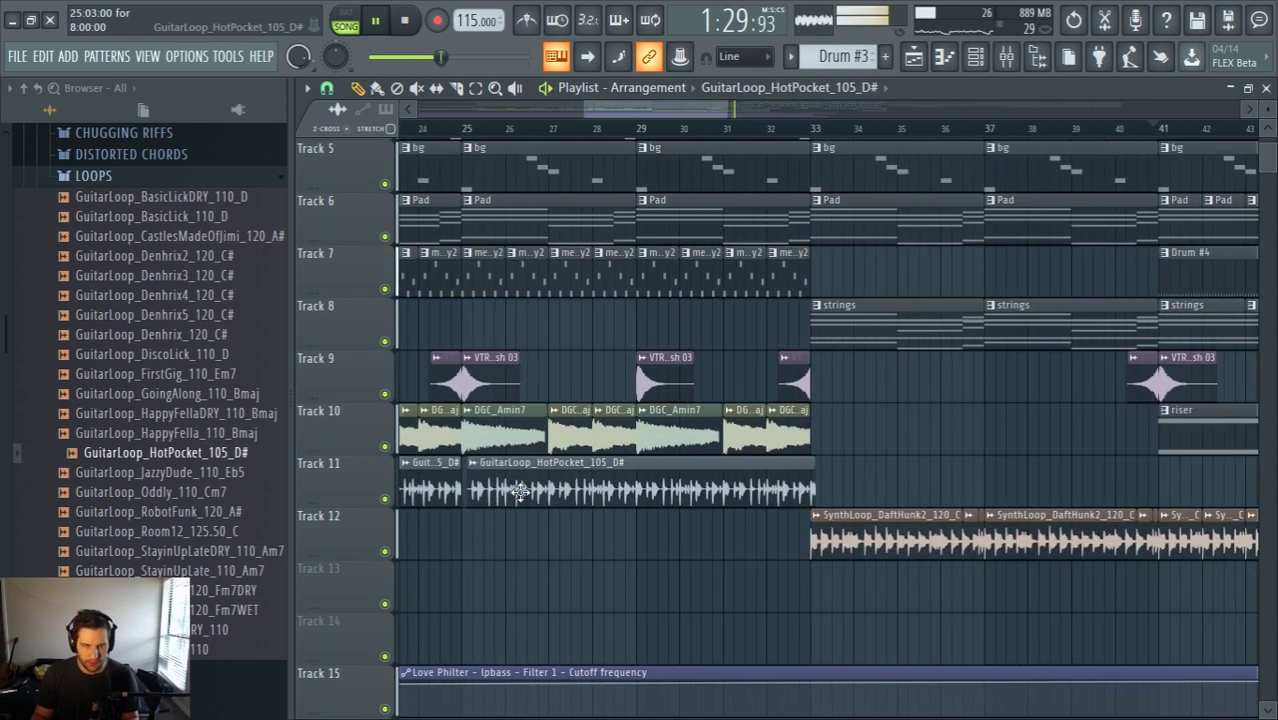
scroll(478, 488, up, 5)
key(space)
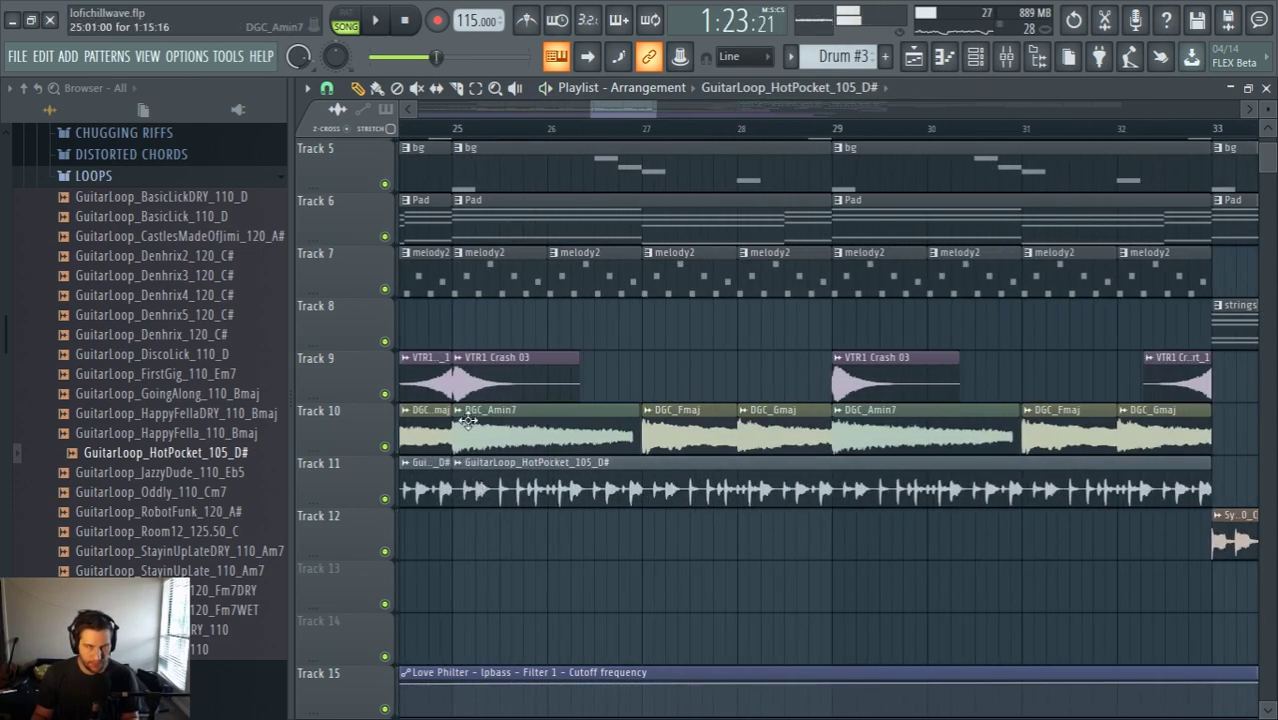
click(327, 89)
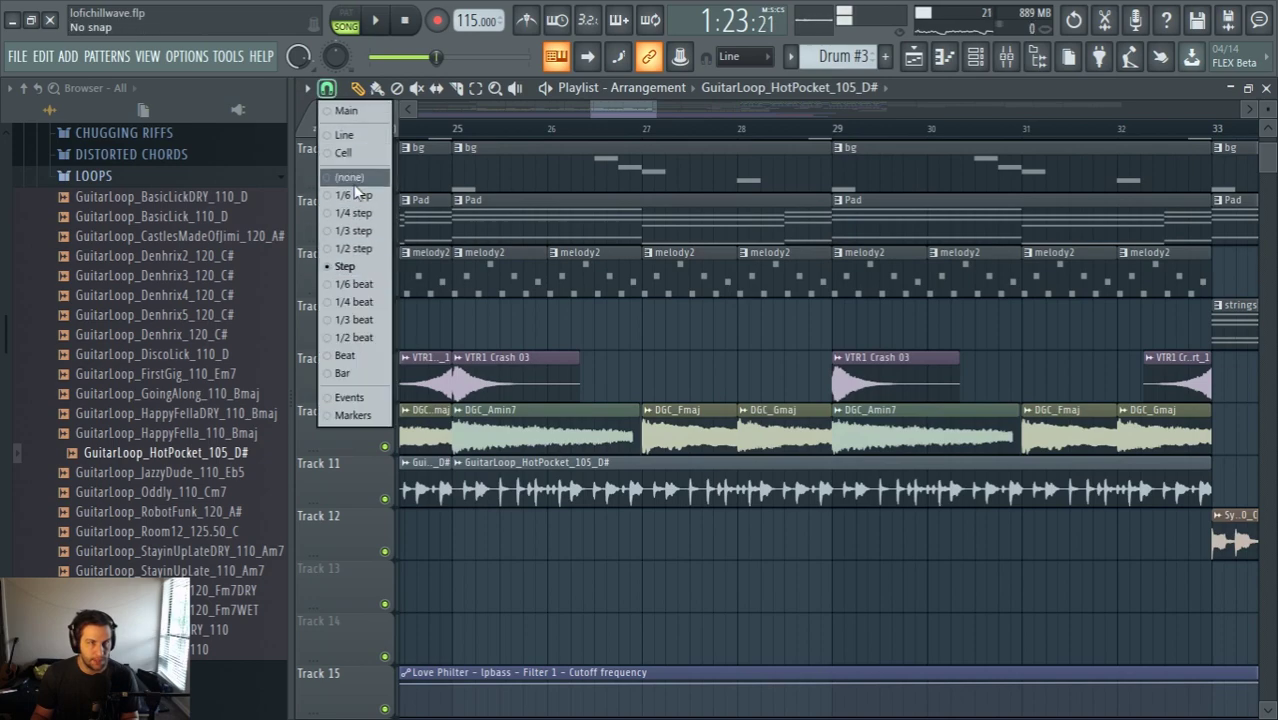
click(350, 140)
scroll(785, 590, down, 8)
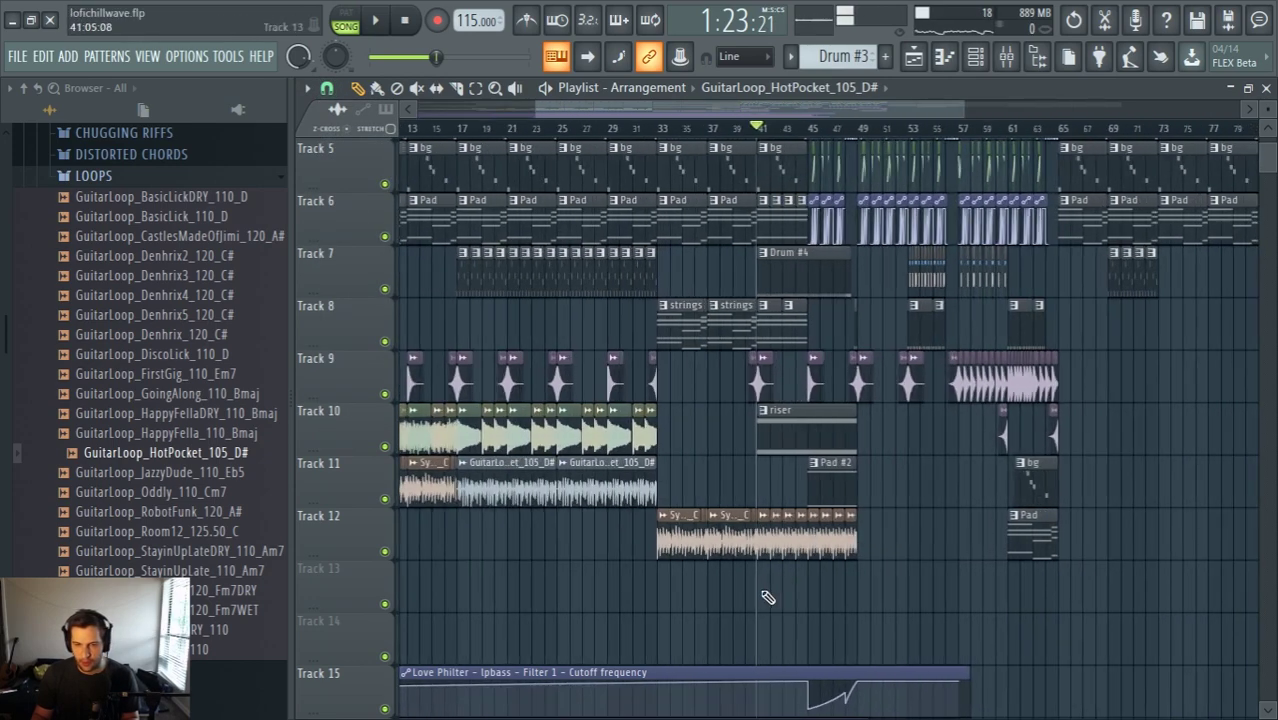
key(space)
scroll(768, 596, up, 3)
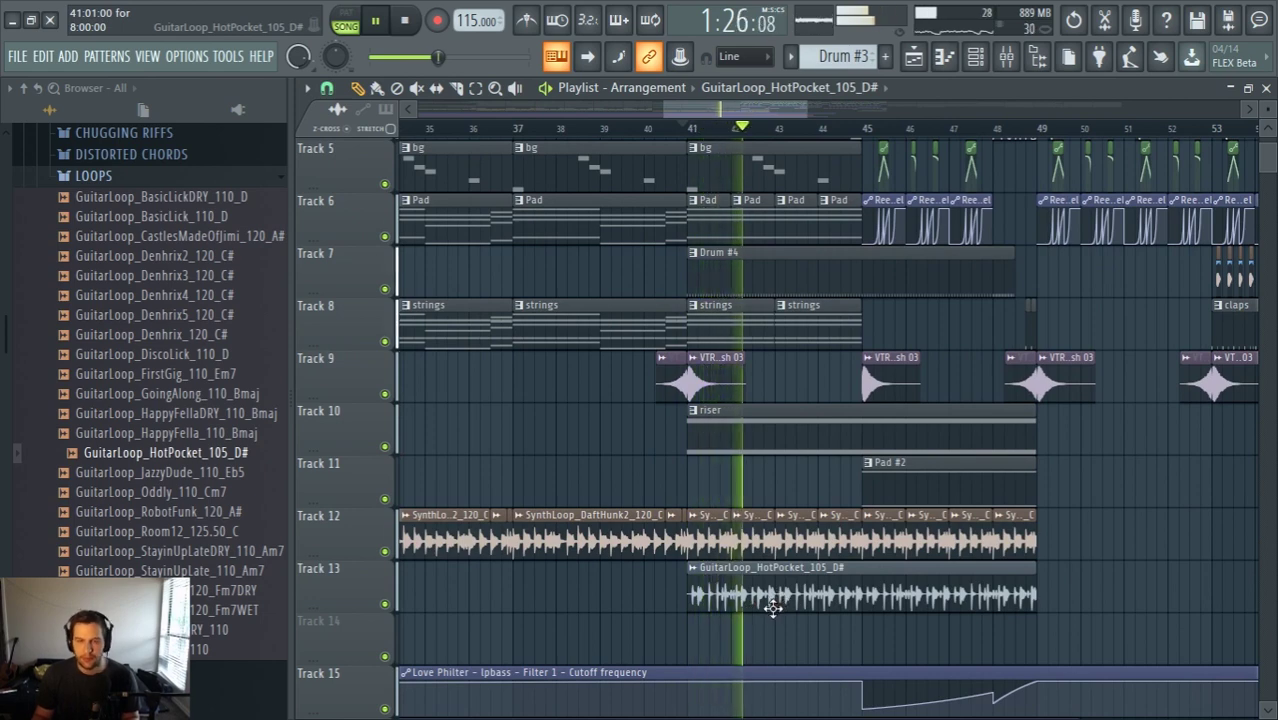
Play through the section and shorten the Track 13 GuitarLoop_HotPocket_105_D# clip to 7:08:00 so it ends with the Drum #4 clip
scroll(778, 624, down, 3)
scroll(830, 620, down, 3)
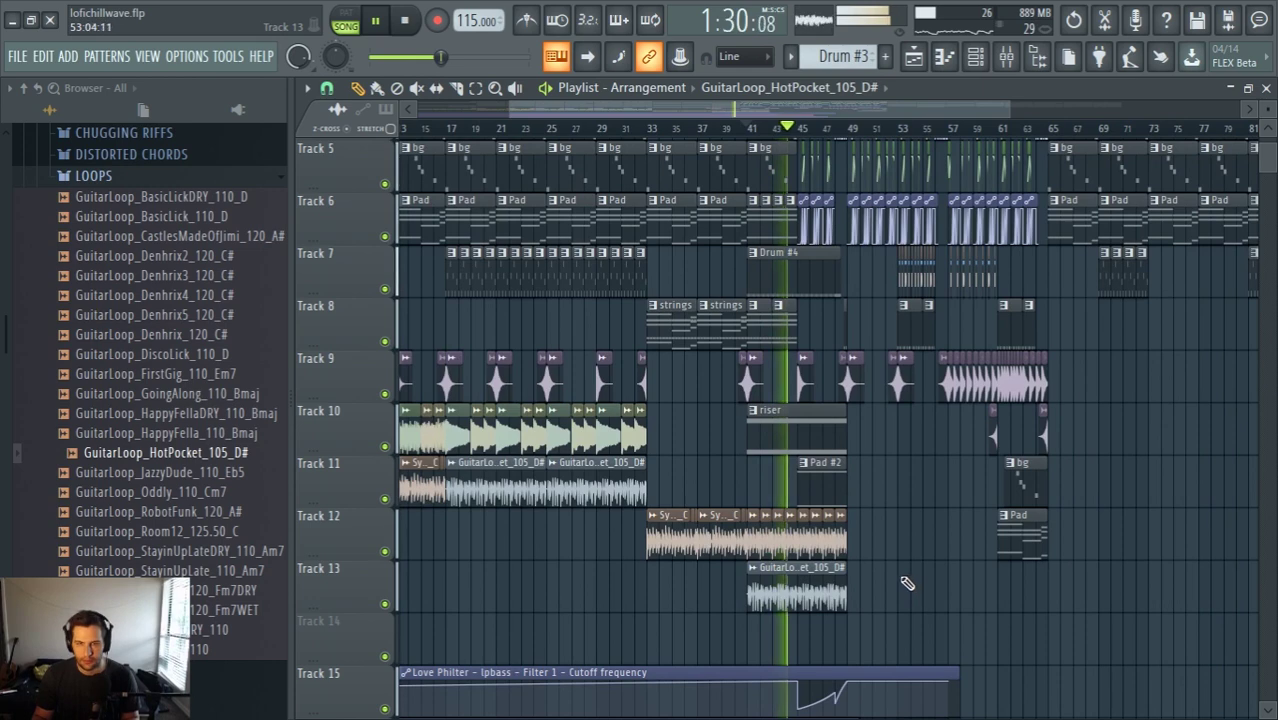
scroll(905, 584, up, 2)
scroll(900, 587, up, 1)
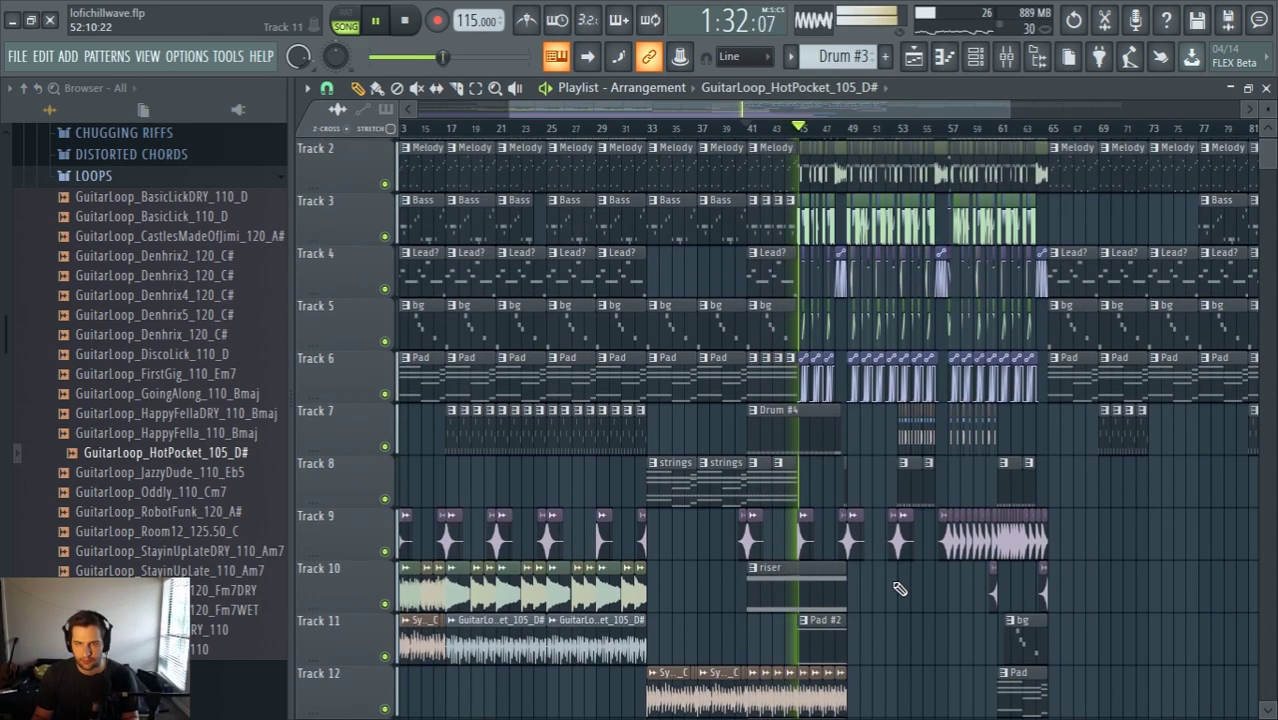
scroll(899, 587, down, 4)
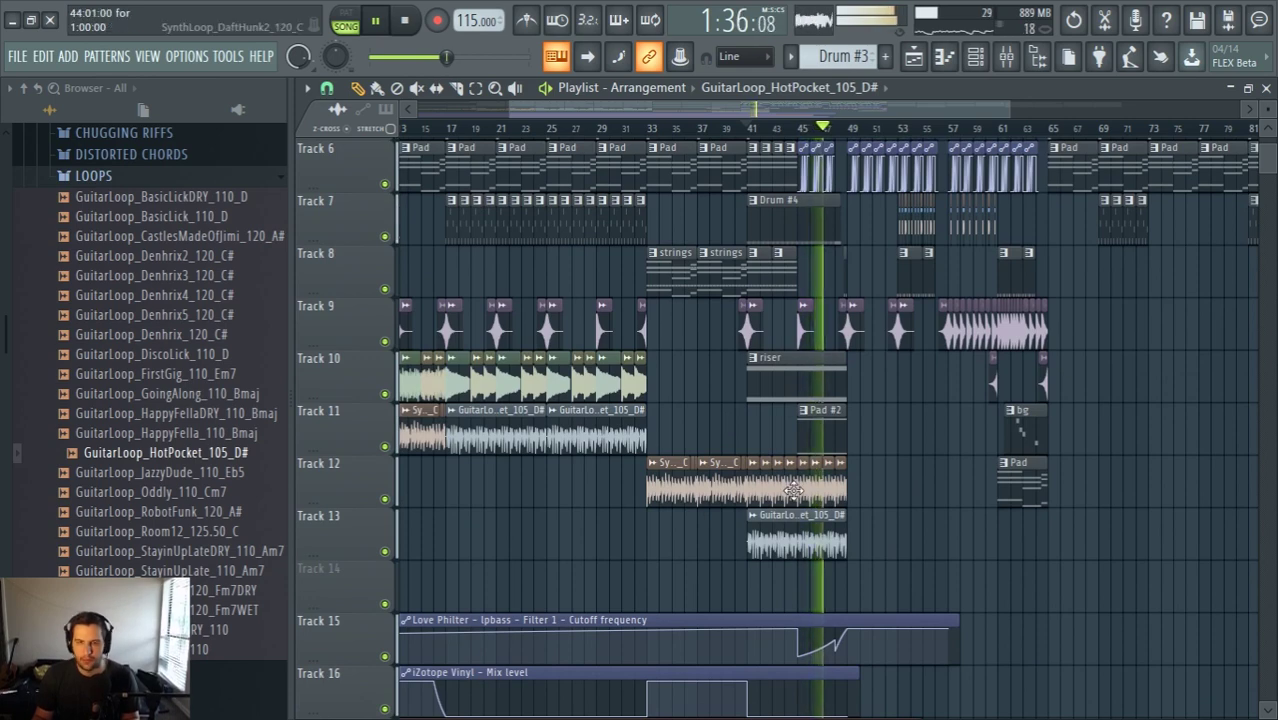
scroll(846, 543, up, 3)
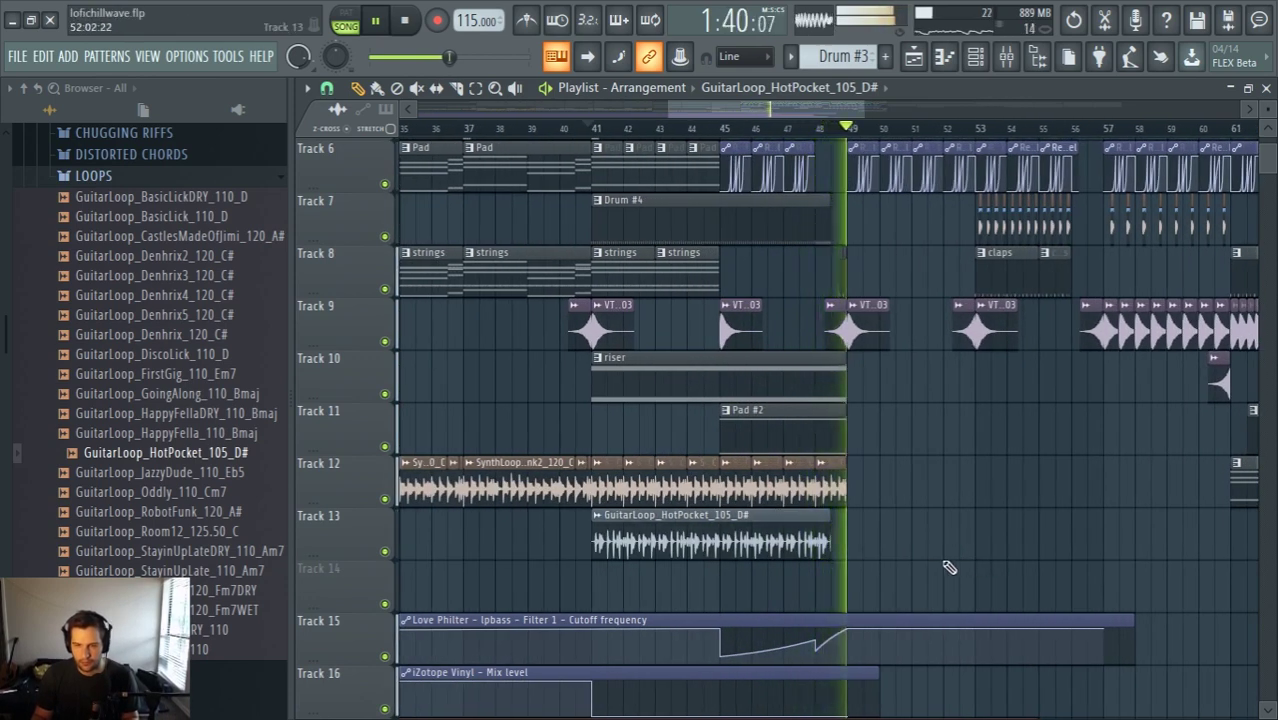
scroll(854, 520, up, 1)
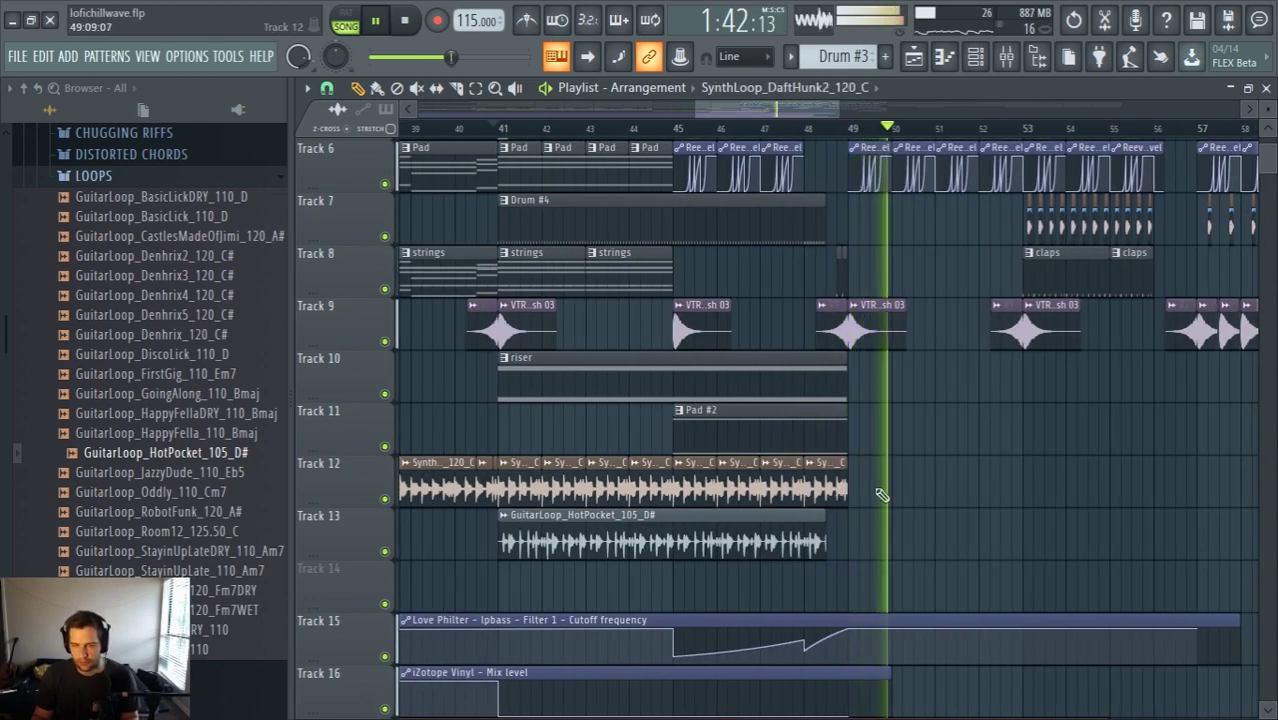
Try one-bar SynthLoop_DaftHunk2_120_C clips along Track 12 from bar 53 to bar 57
scroll(973, 508, down, 2)
scroll(1145, 577, up, 3)
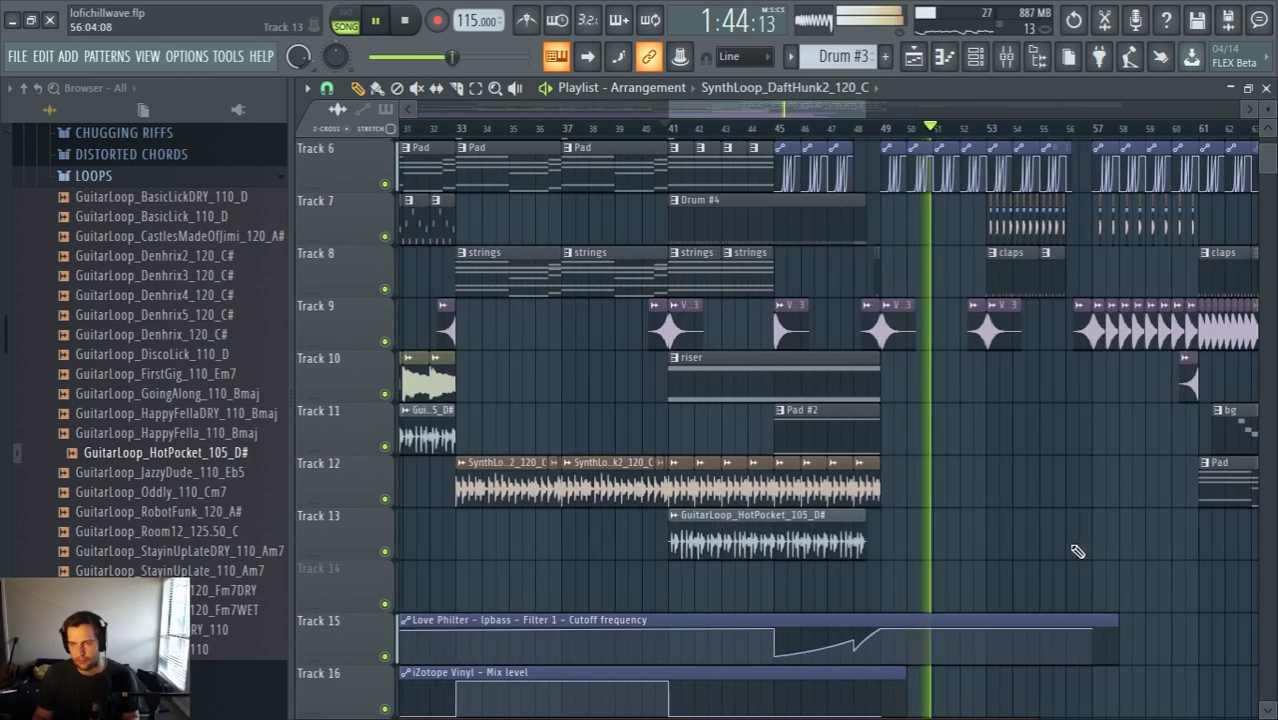
click(917, 489)
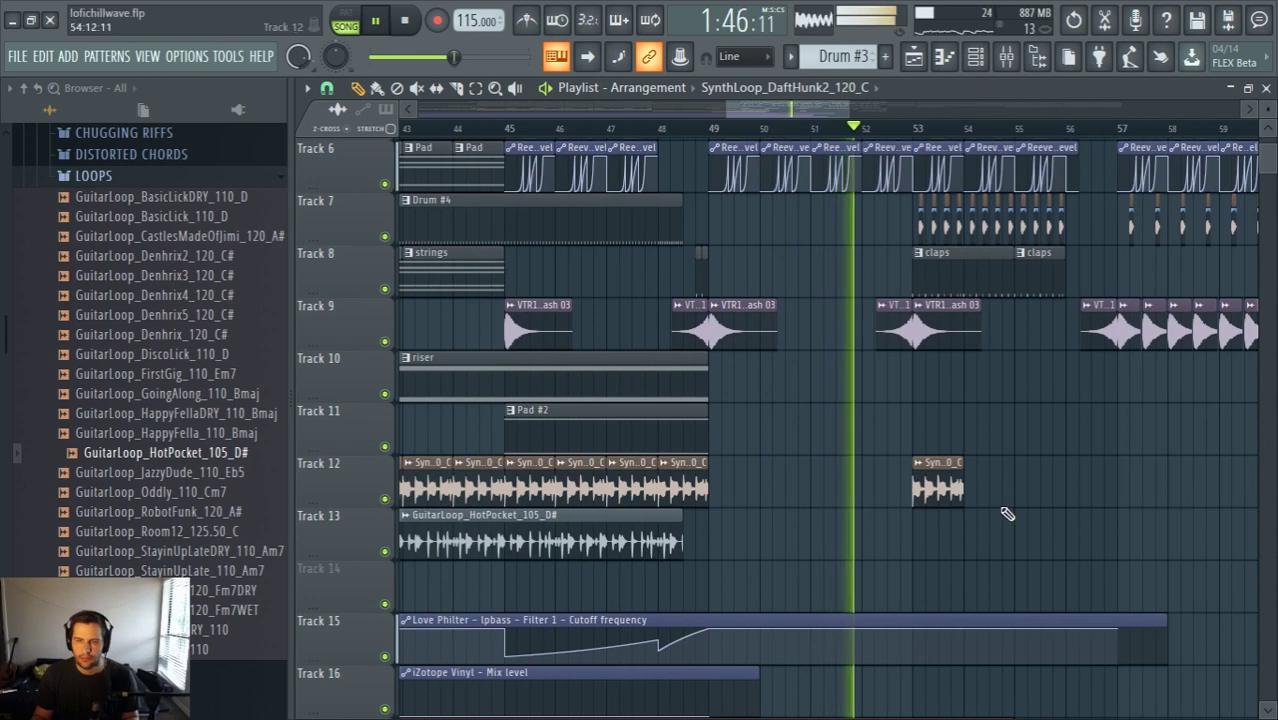
scroll(1078, 523, up, 2)
drag(933, 491, 878, 484)
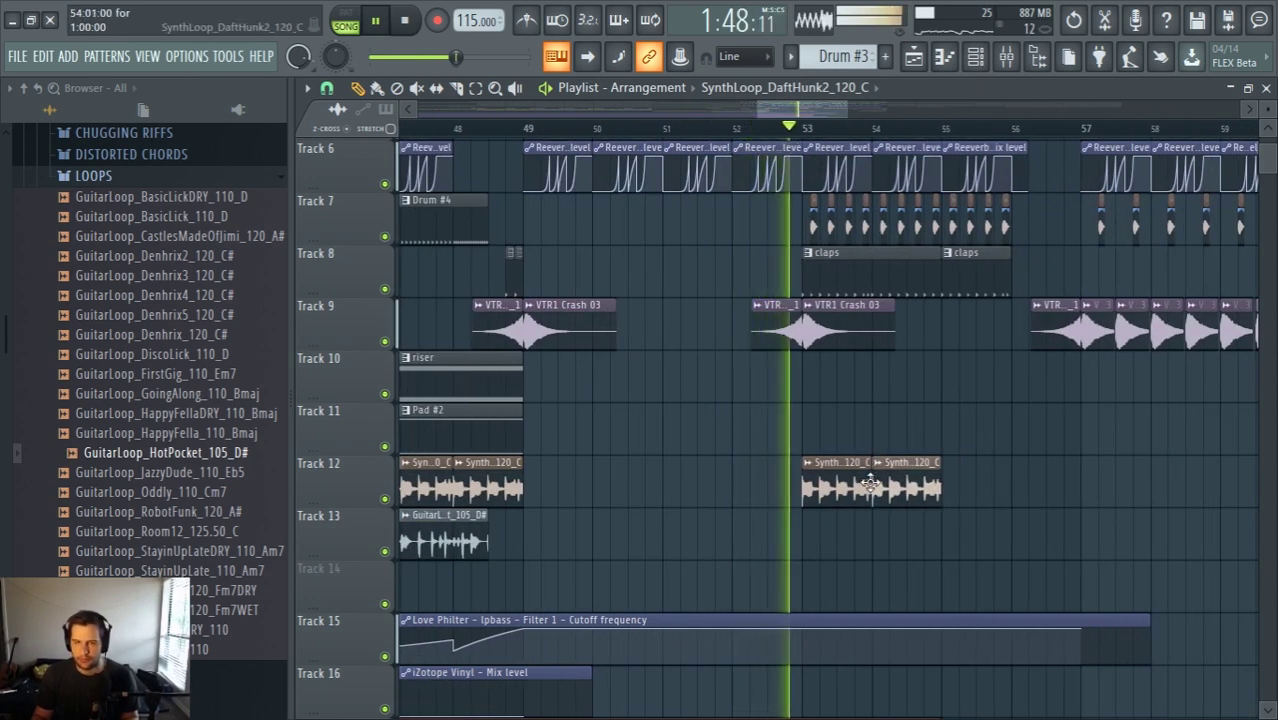
click(955, 483)
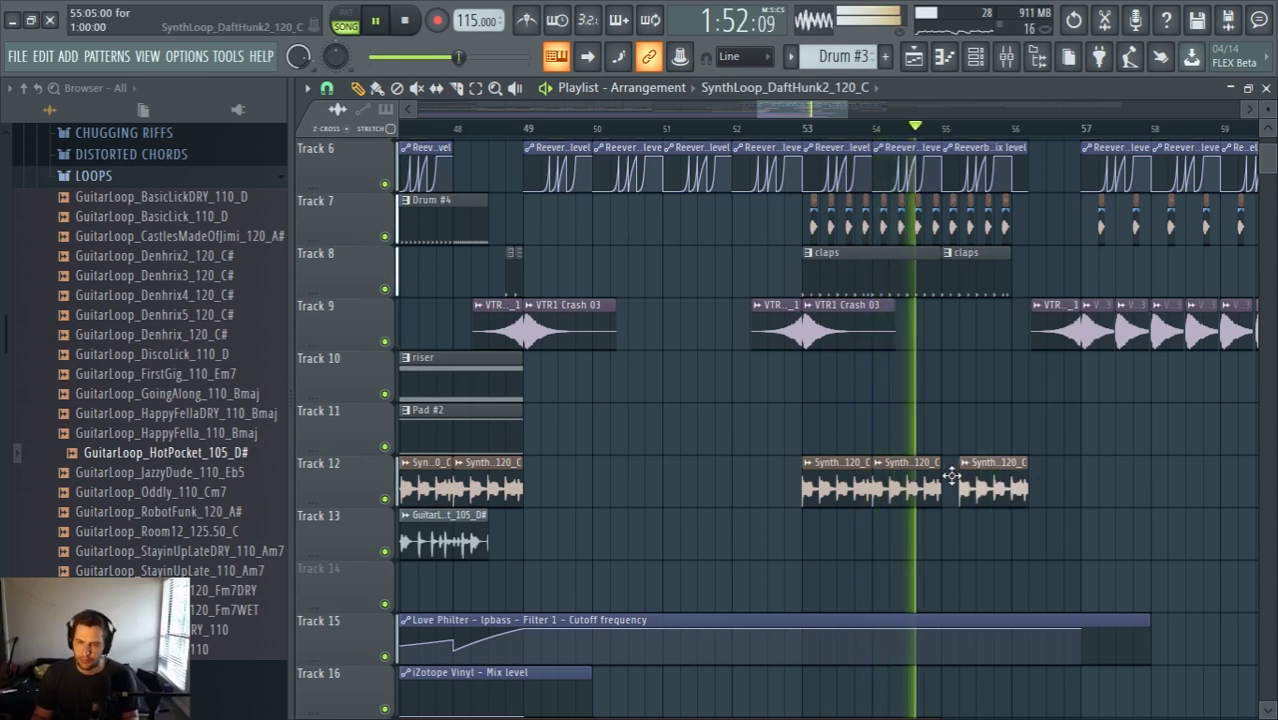
click(1035, 485)
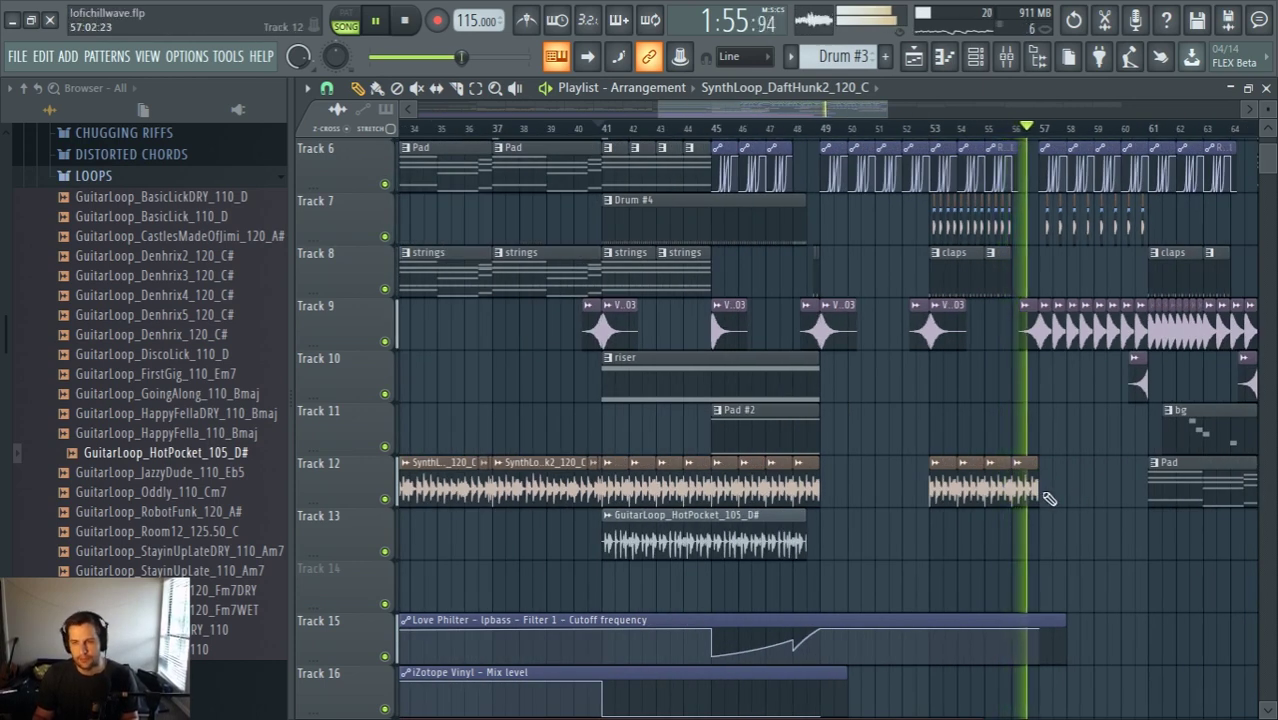
Try a one-bar synth clip at bar 57 on Track 12 and delete all the synth clips from bar 53 onward
click(1047, 494)
right_click(1026, 496)
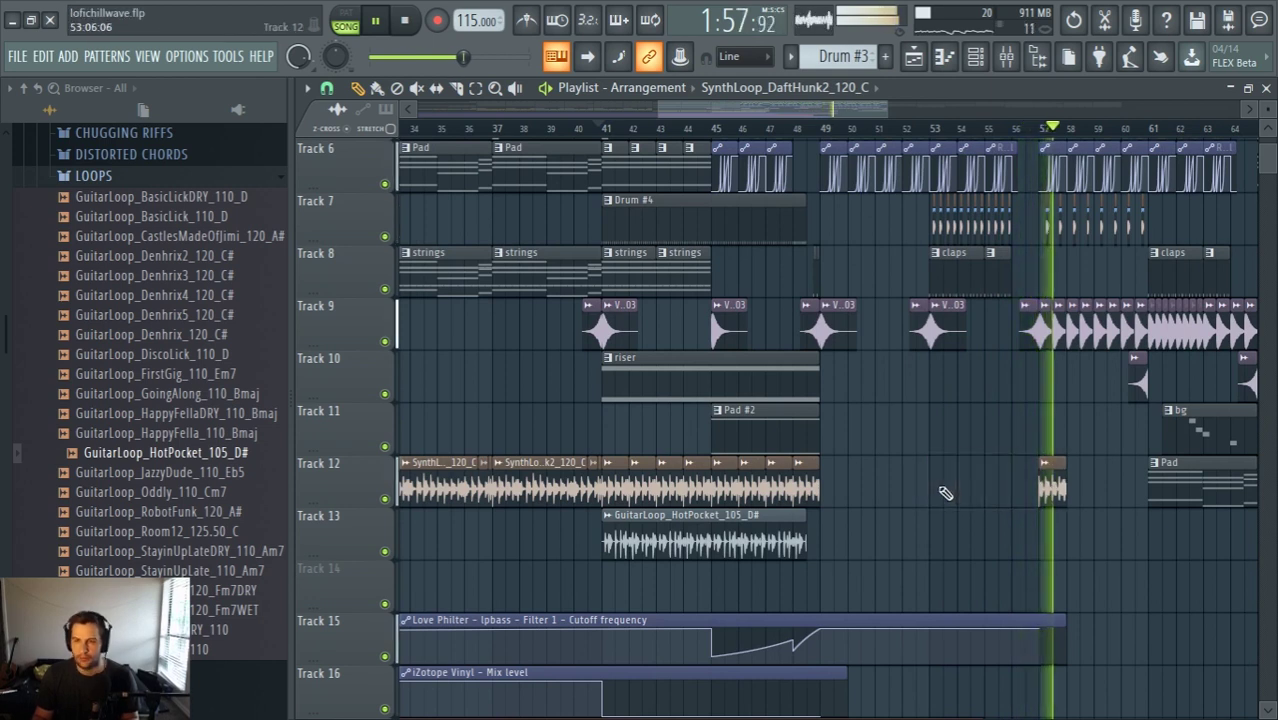
right_click(1053, 499)
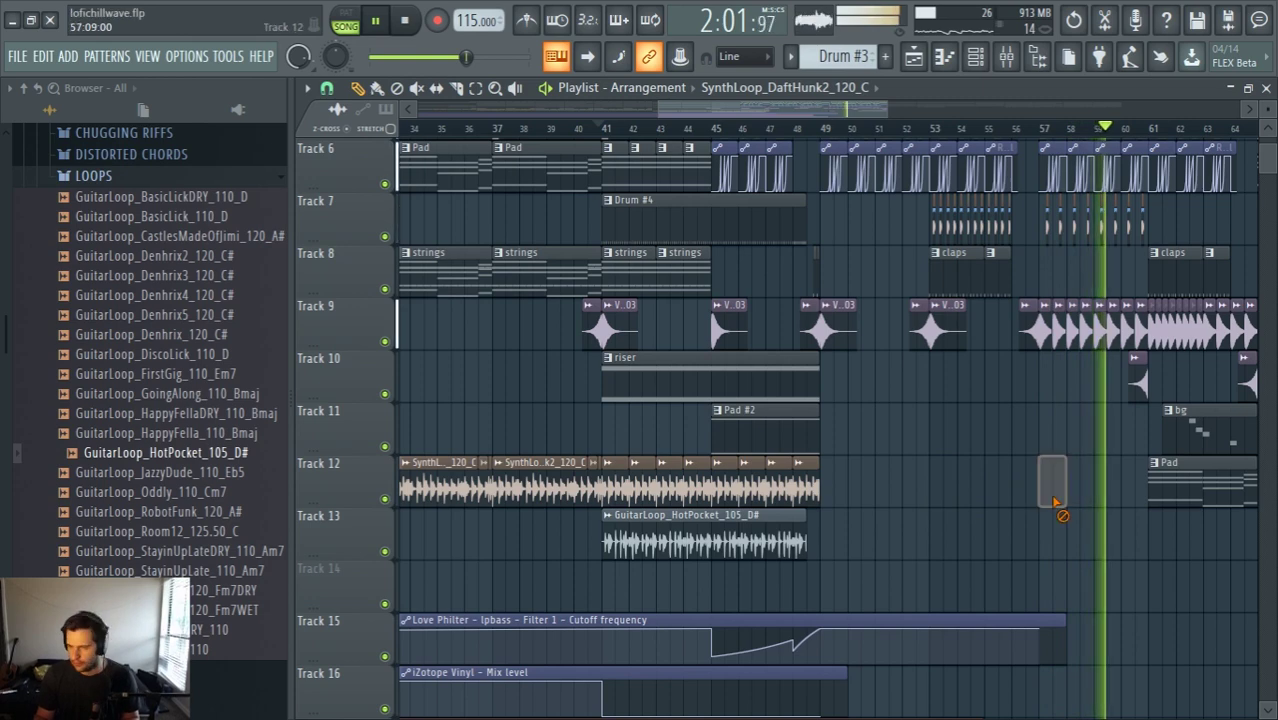
Duplicate the Track 13 GuitarLoop_HotPocket_105_D# clip at bar 57 and play the song from bar 57
scroll(1036, 505, down, 3)
scroll(1100, 549, up, 2)
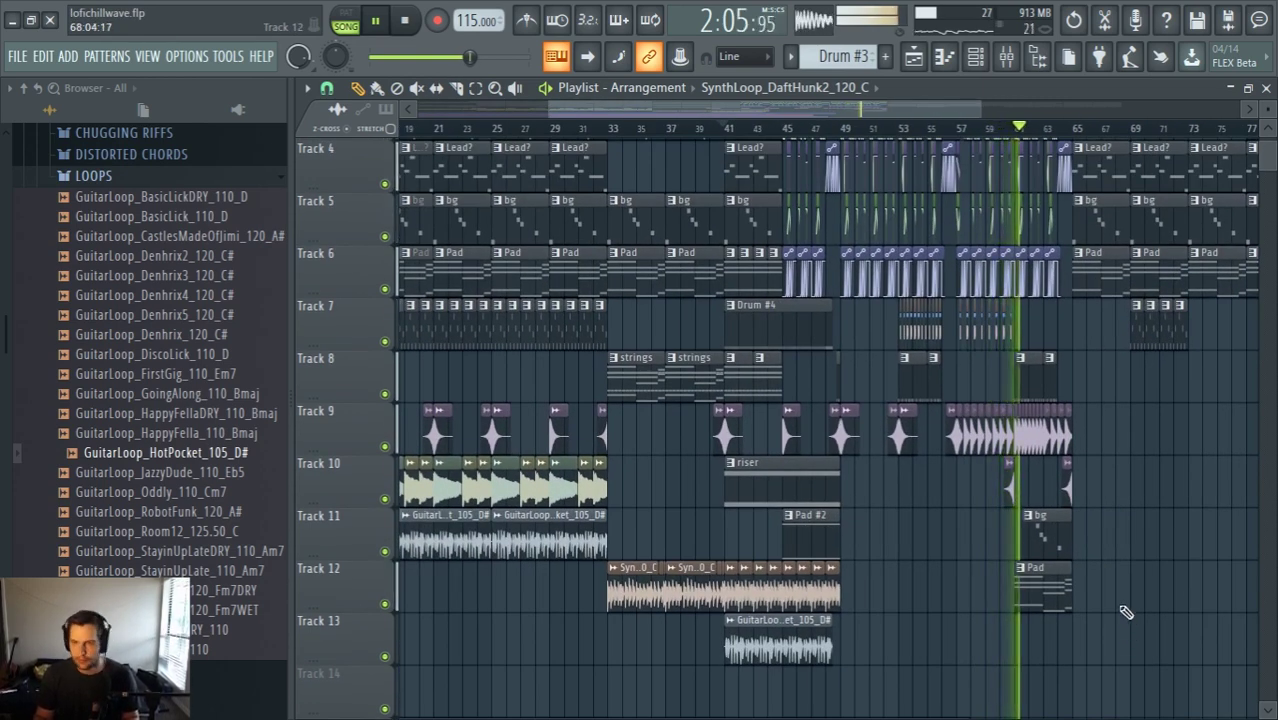
scroll(990, 585, down, 2)
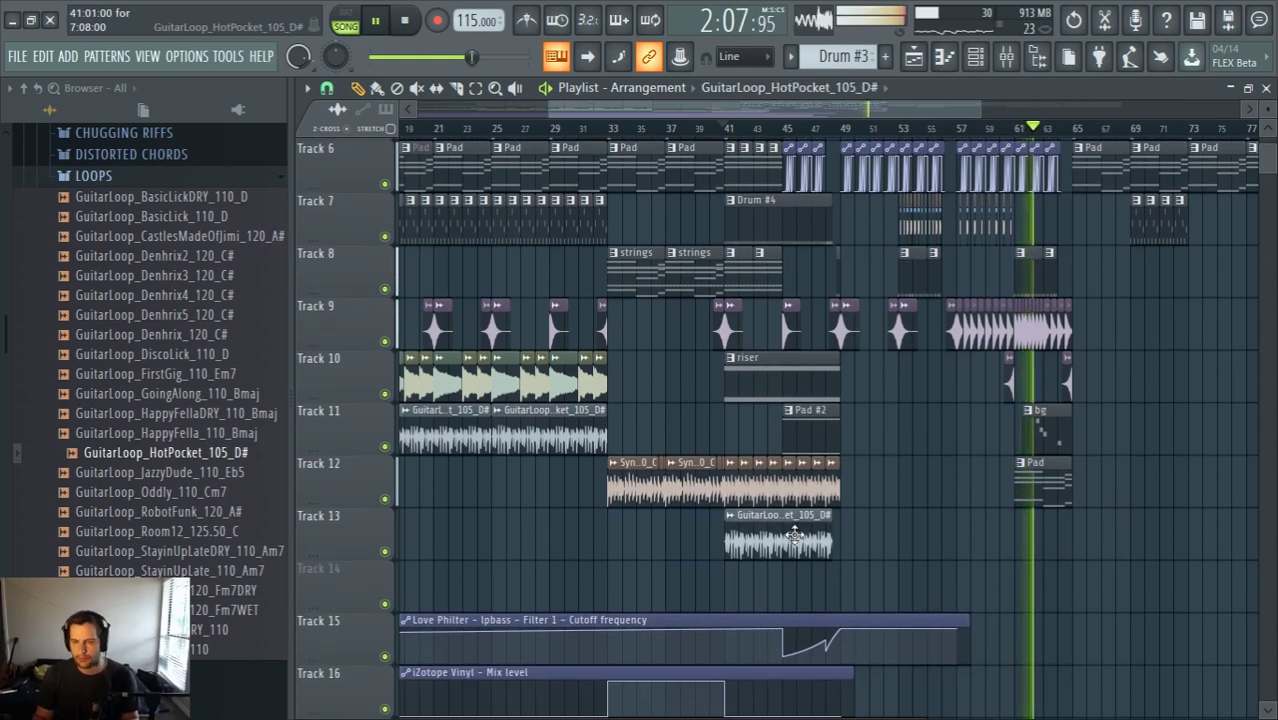
scroll(1070, 555, up, 2)
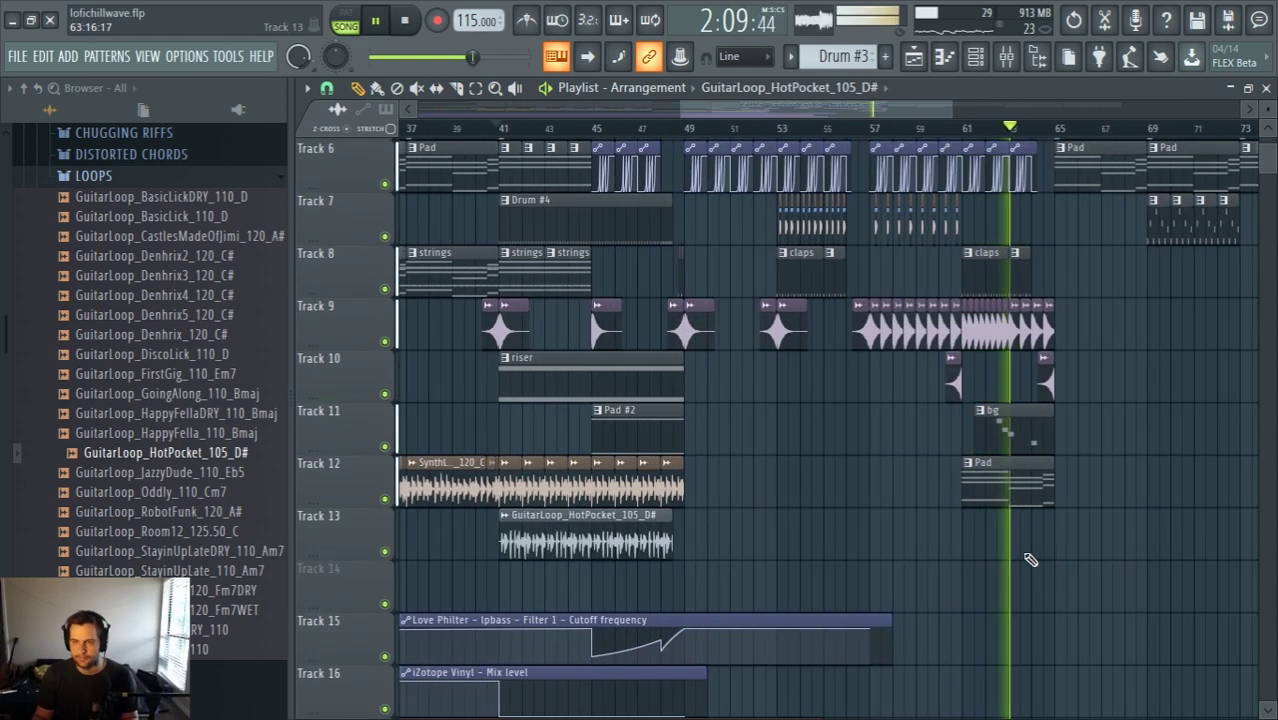
click(891, 548)
key(space)
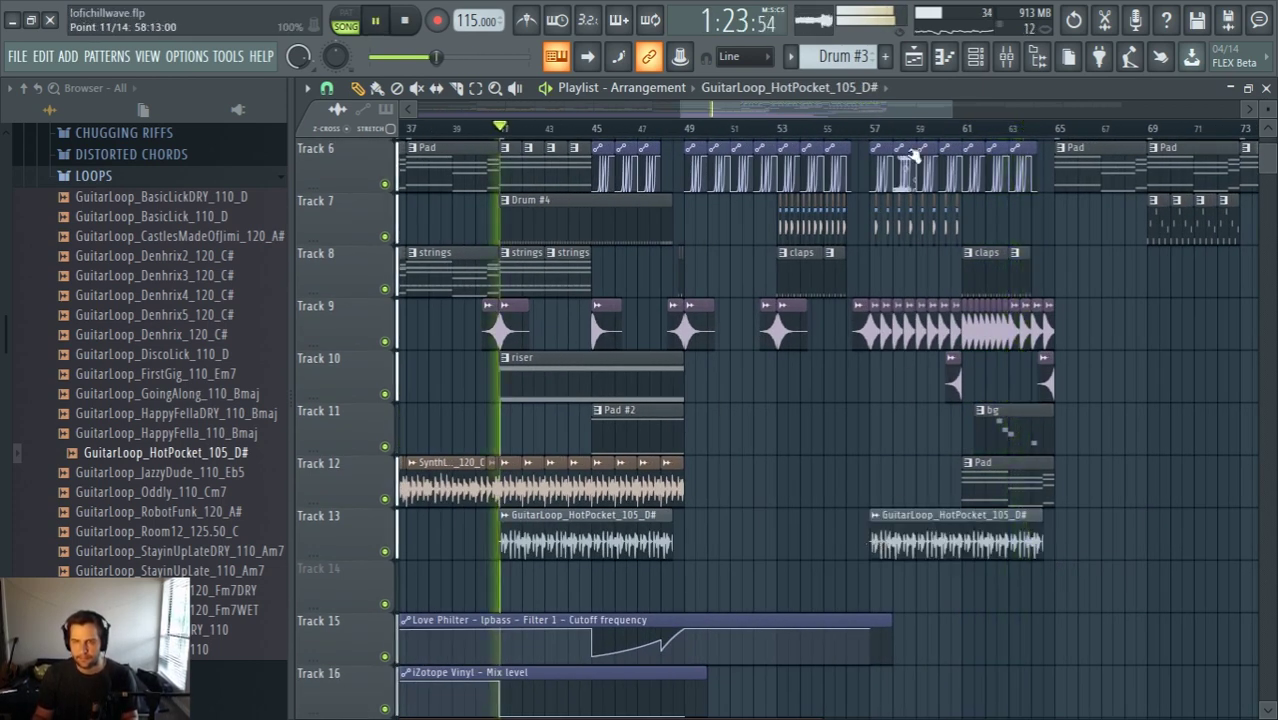
key(space)
click(871, 130)
key(space)
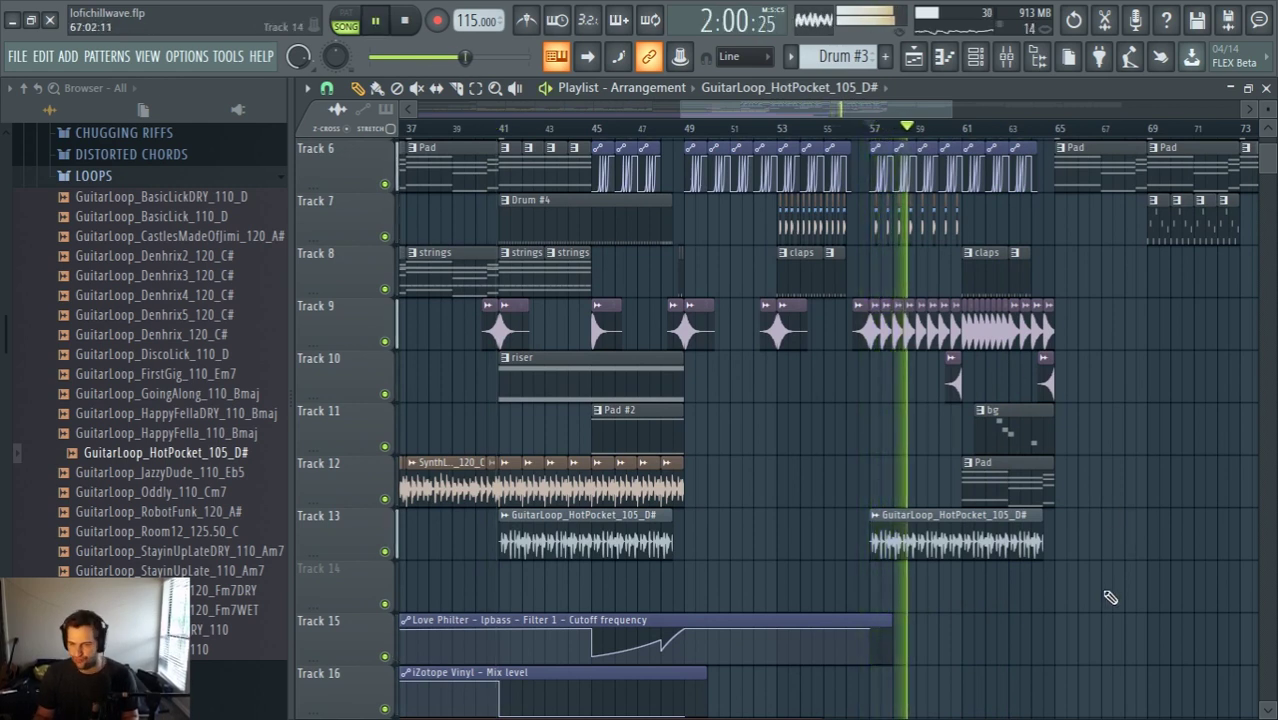
Try to extend the end of the second Track 13 guitar clip towards bar 65
scroll(1110, 594, down, 3)
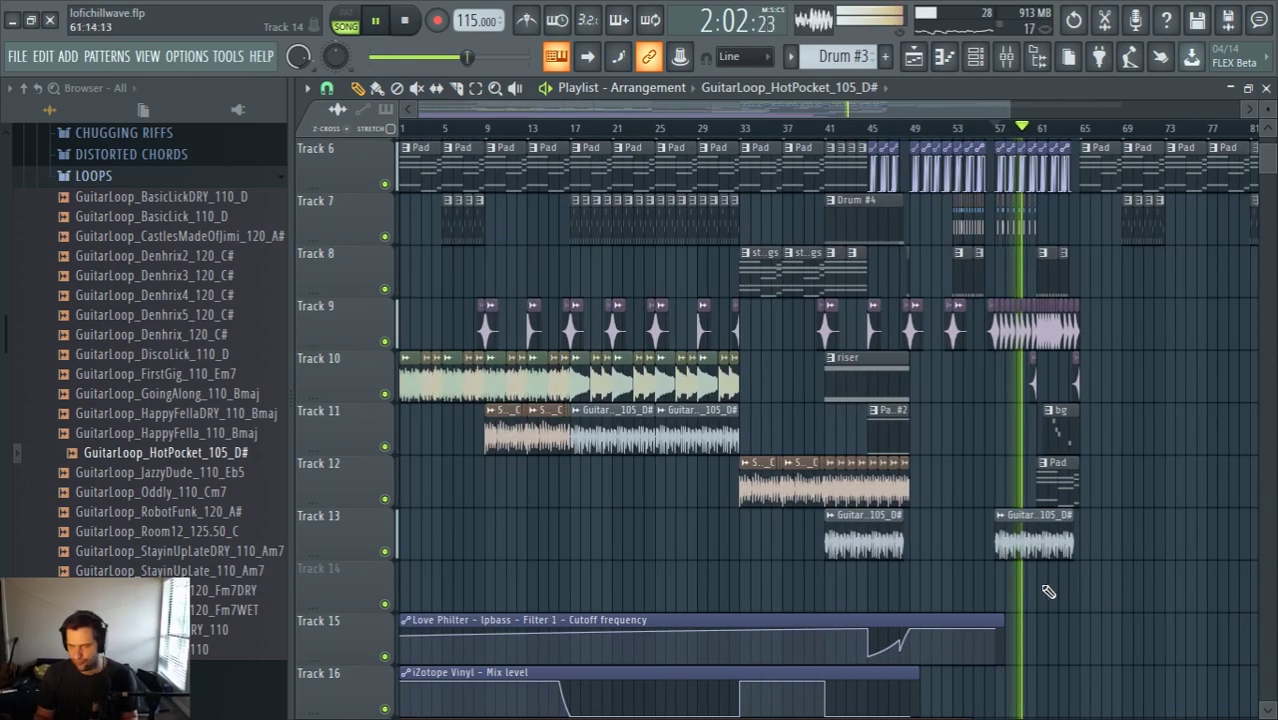
scroll(842, 488, down, 3)
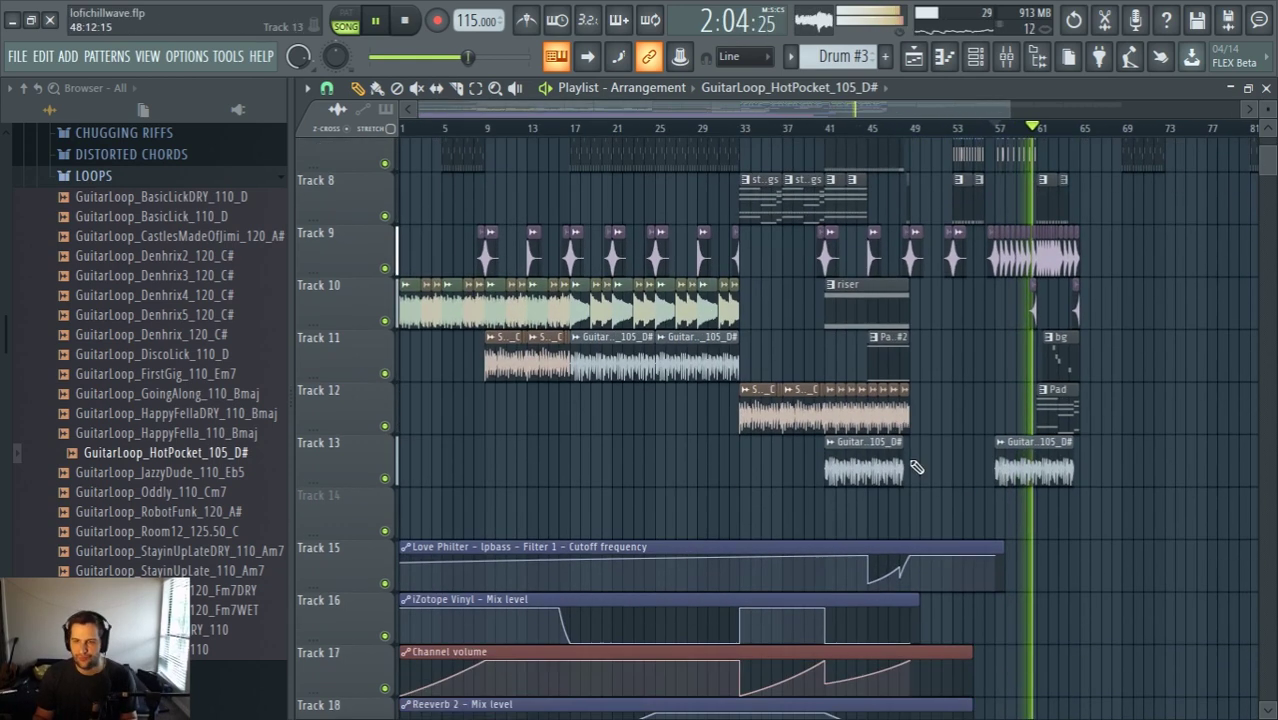
scroll(1090, 400, up, 3)
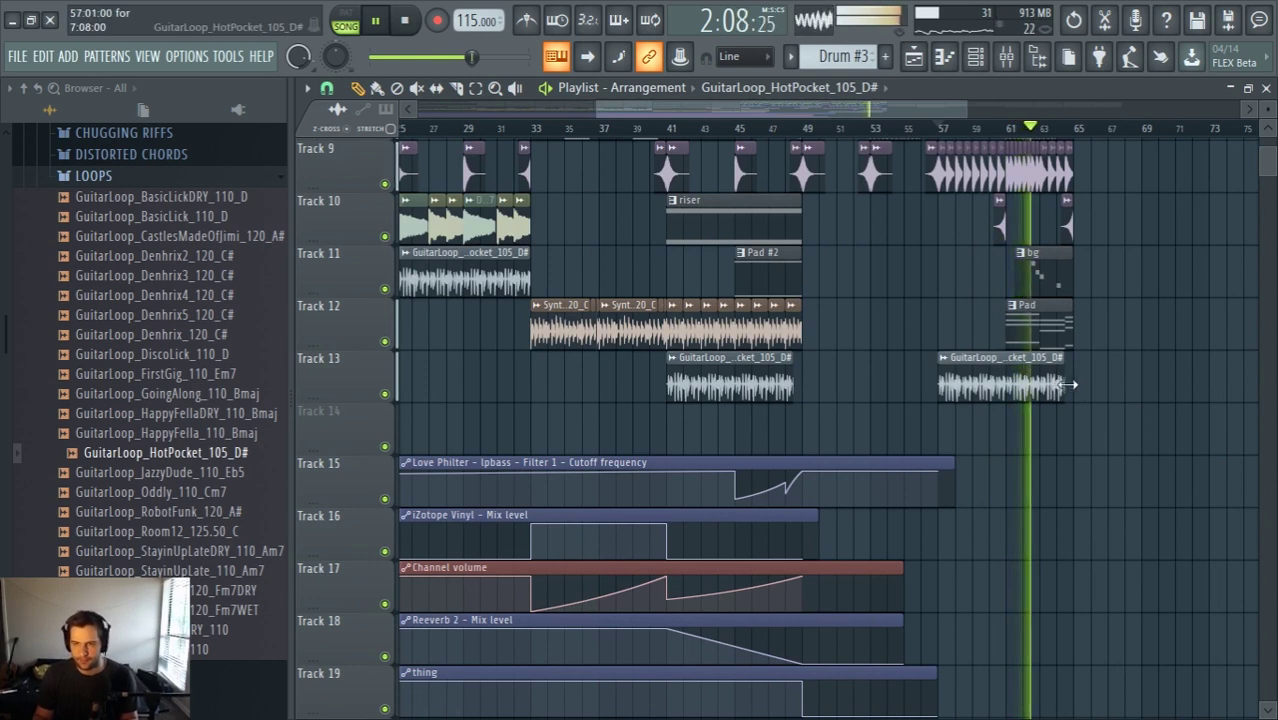
drag(1071, 383, 1078, 384)
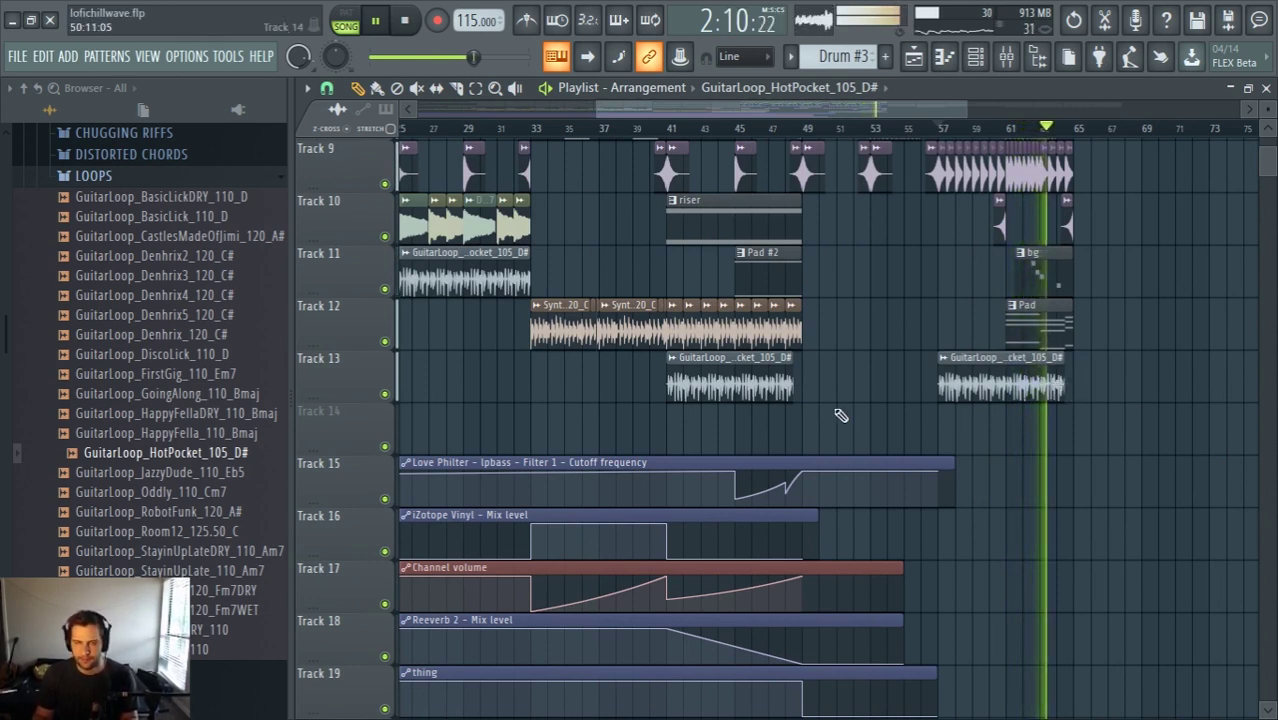
Stop playback and copy the DGC_Amin7, DGC_Fmaj and DGC_Gmaj clips at bars 25 to 29 of Track 10 onto Track 14 near bar 61
key(space)
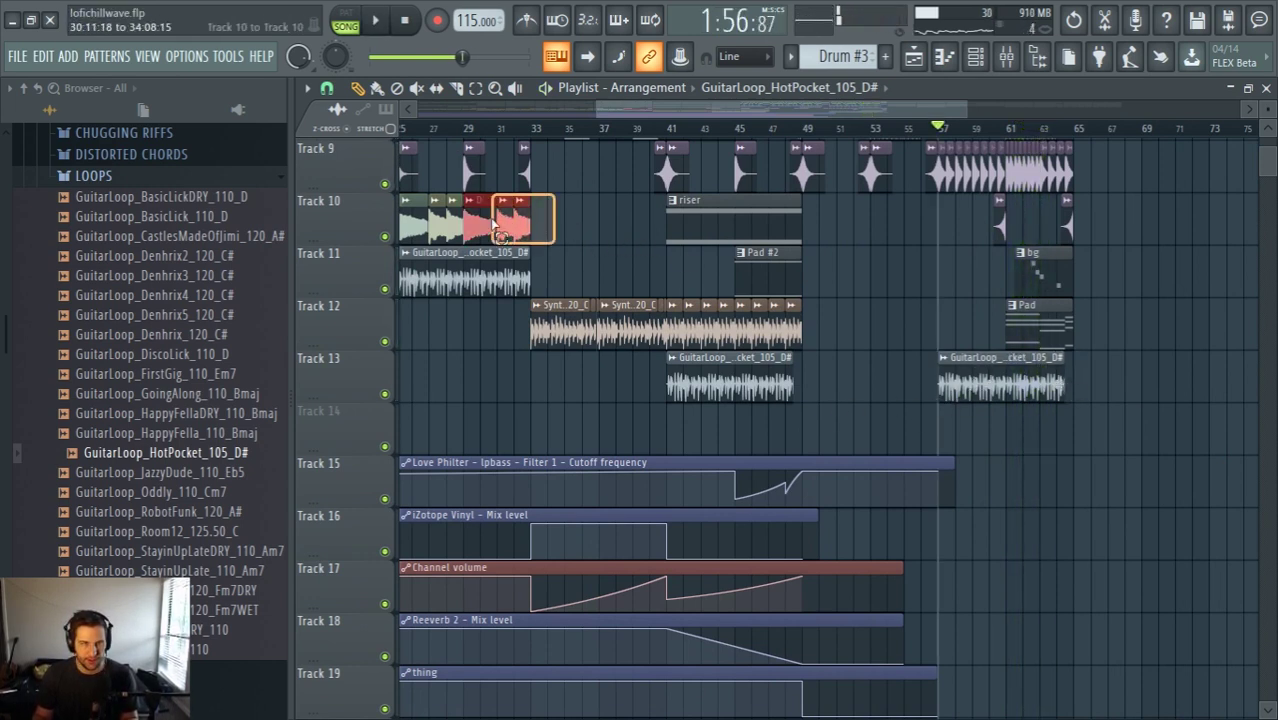
key(ctrl+z)
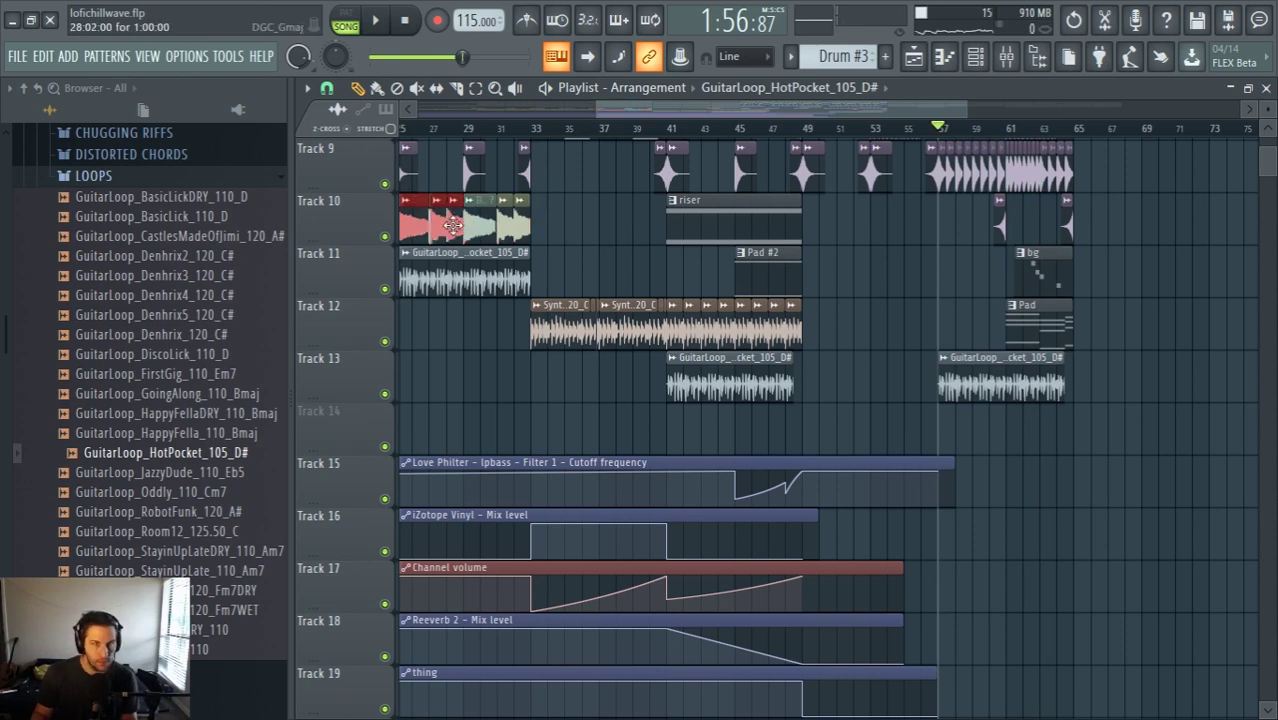
drag(453, 228, 1058, 464)
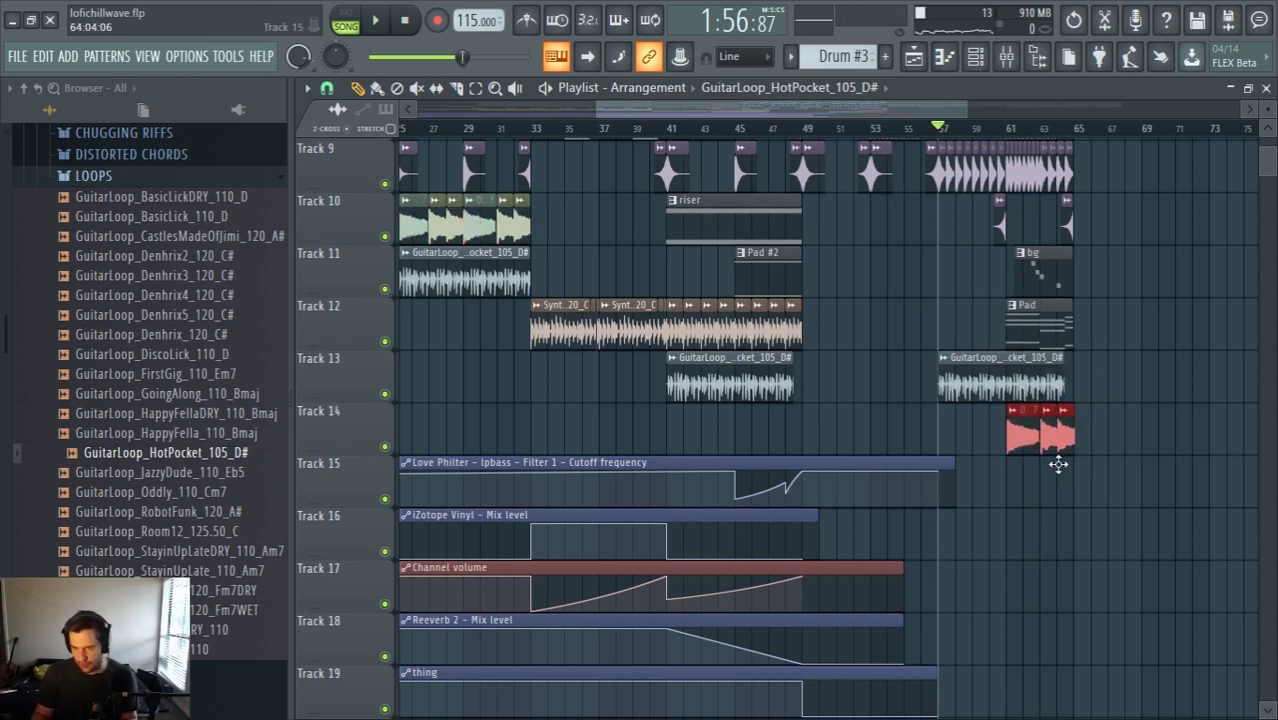
scroll(860, 422, up, 4)
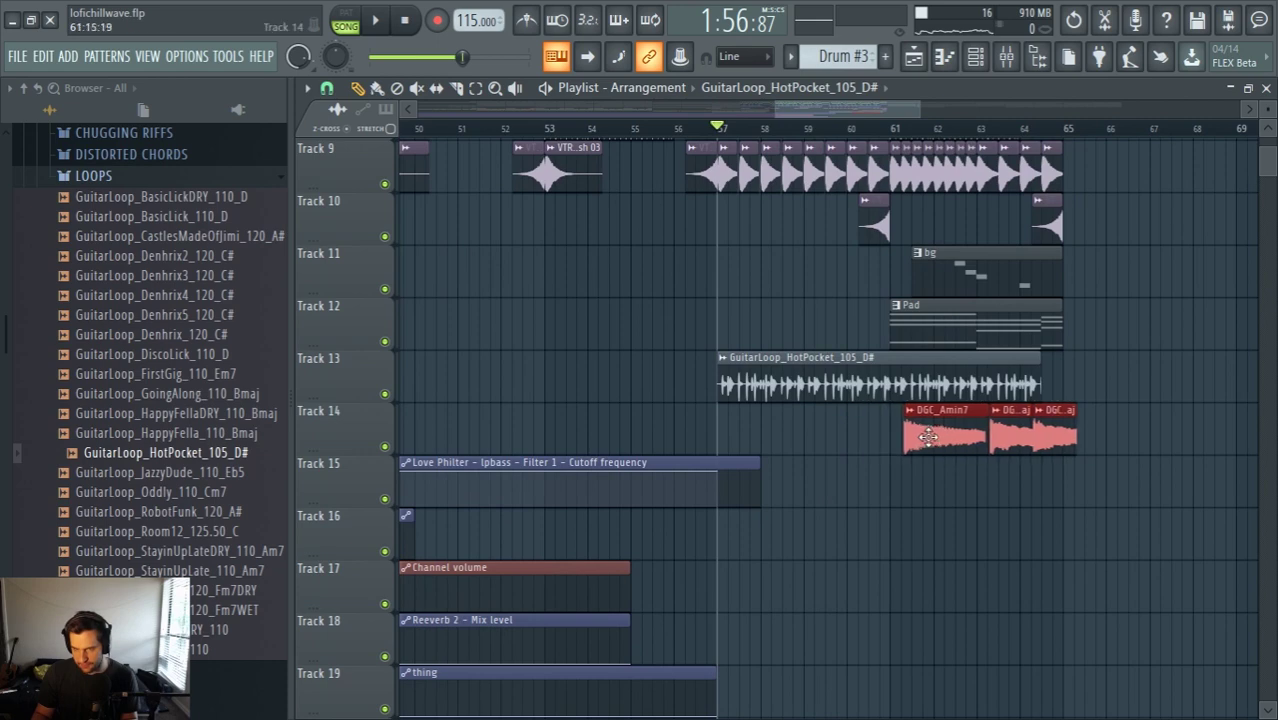
scroll(908, 437, up, 4)
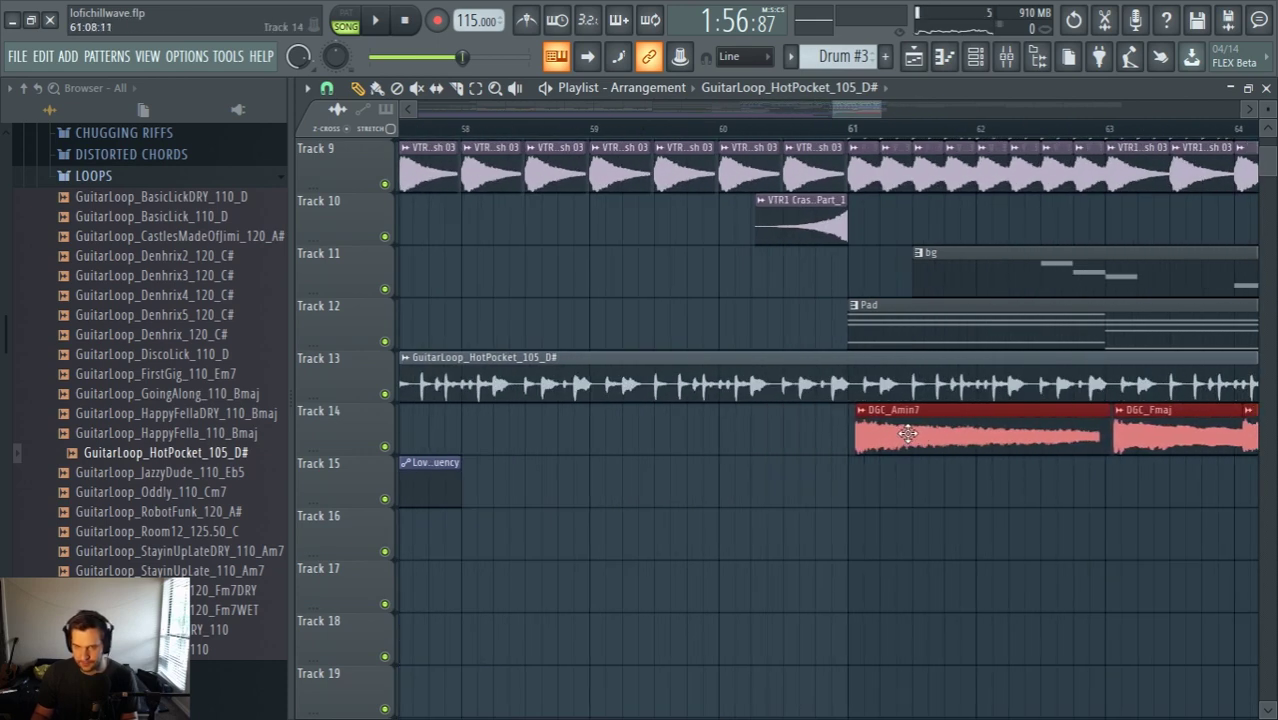
Shorten the second Track 13 guitar clip so it ends at bar 61, where the chord clips come in
scroll(906, 437, down, 4)
drag(1056, 378, 934, 387)
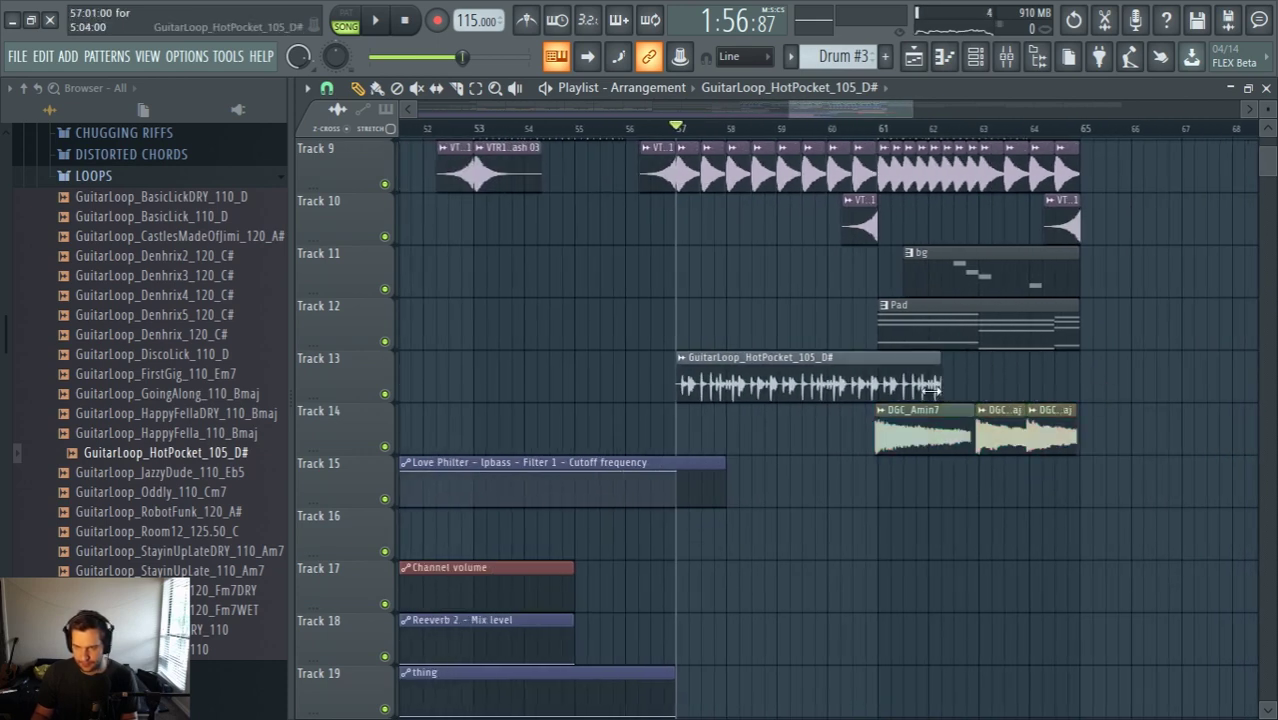
scroll(1080, 430, up, 4)
Align the three Track 14 guitar chord clips exactly to the start of bar 61 and play from there
drag(1160, 458, 672, 458)
scroll(515, 488, up, 5)
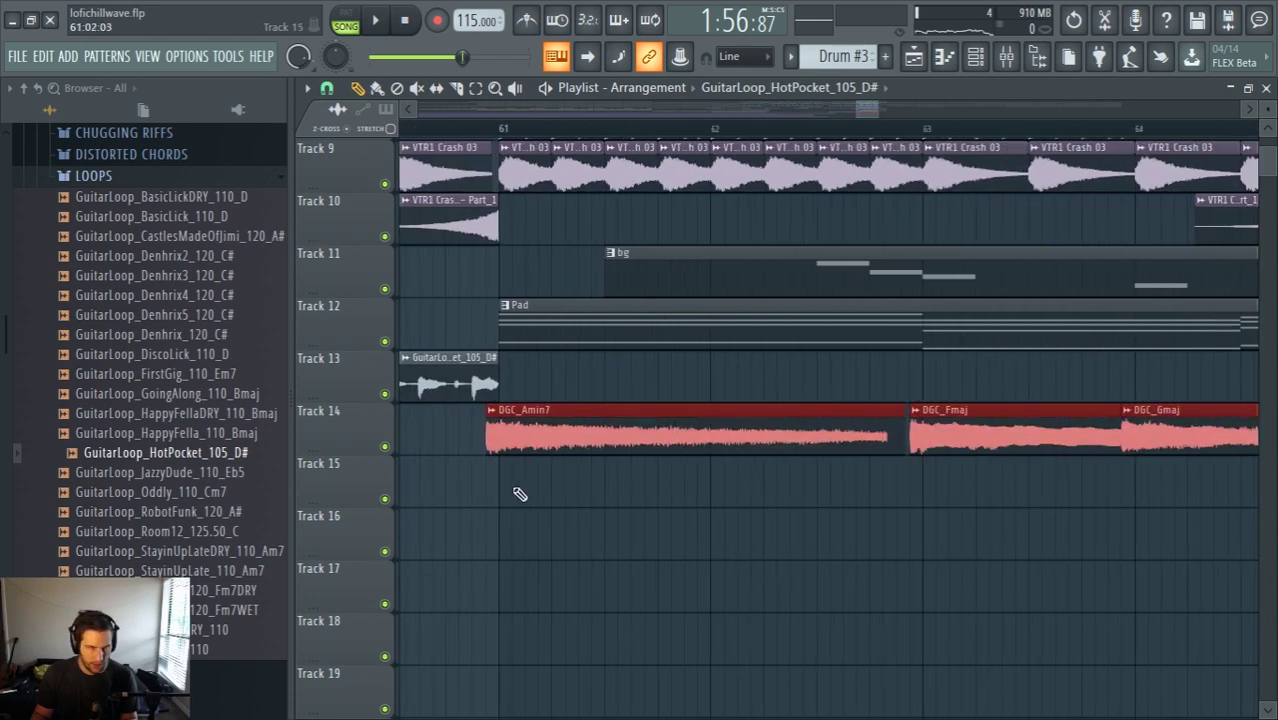
drag(503, 479, 519, 485)
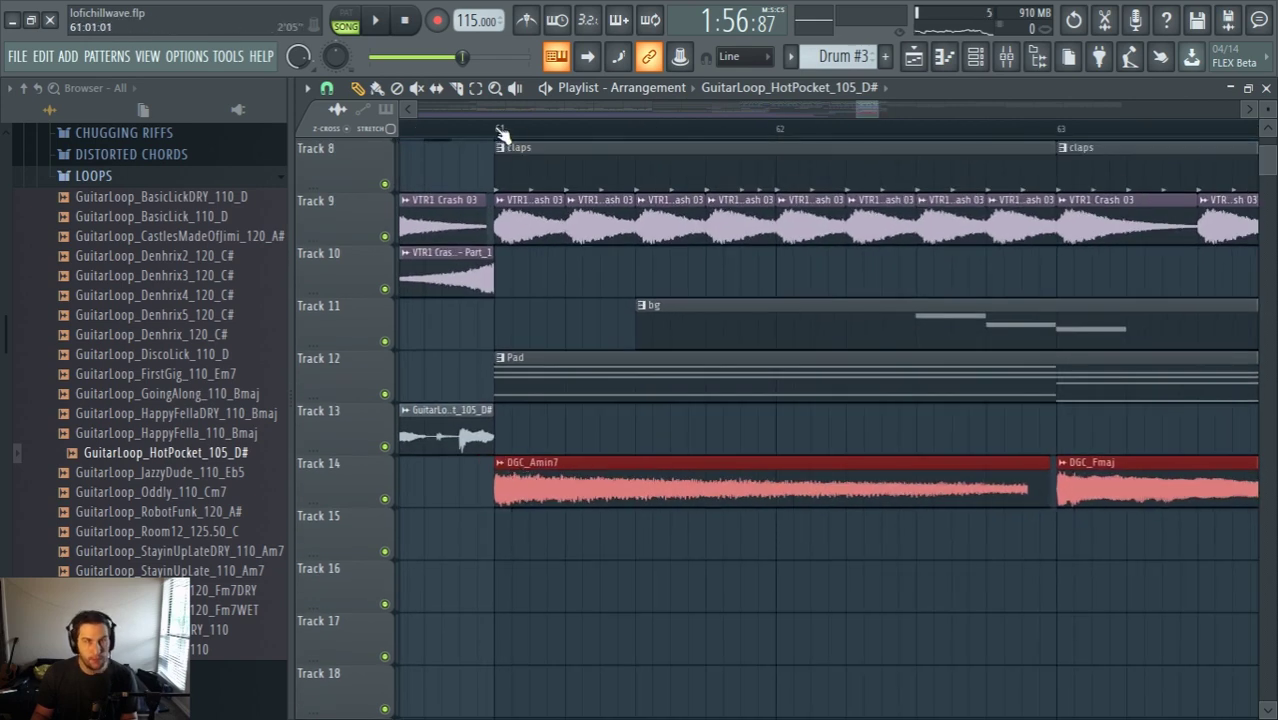
click(503, 135)
key(space)
scroll(513, 331, down, 10)
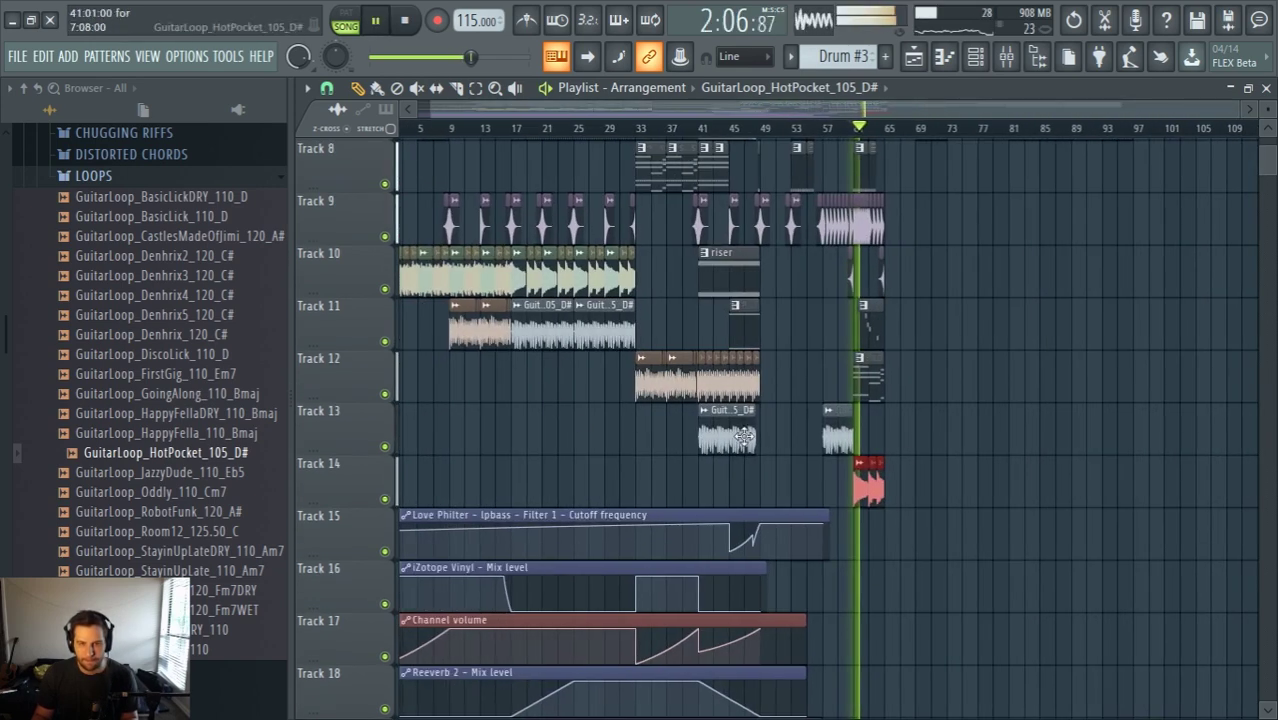
Move the second Track 13 GuitarLoop_HotPocket_105_D# clip so it starts at bar 61, above the Track 14 guitar chords
scroll(790, 436, up, 5)
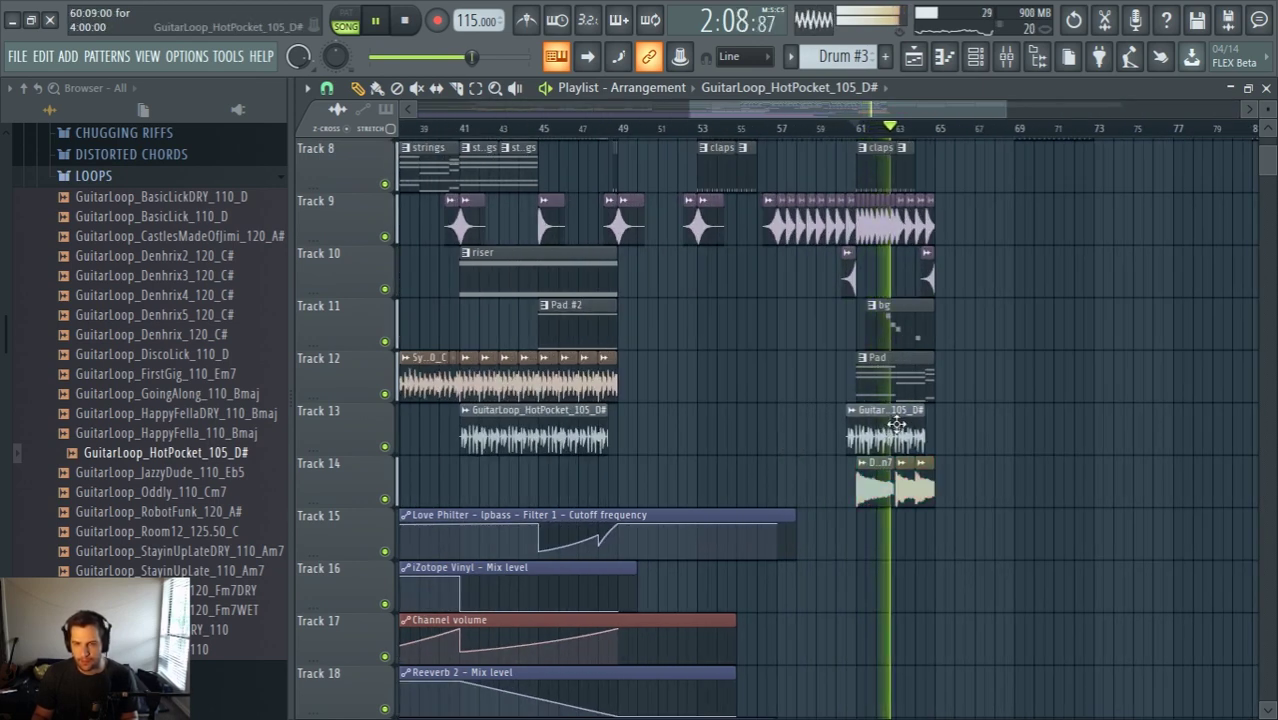
drag(896, 425, 906, 425)
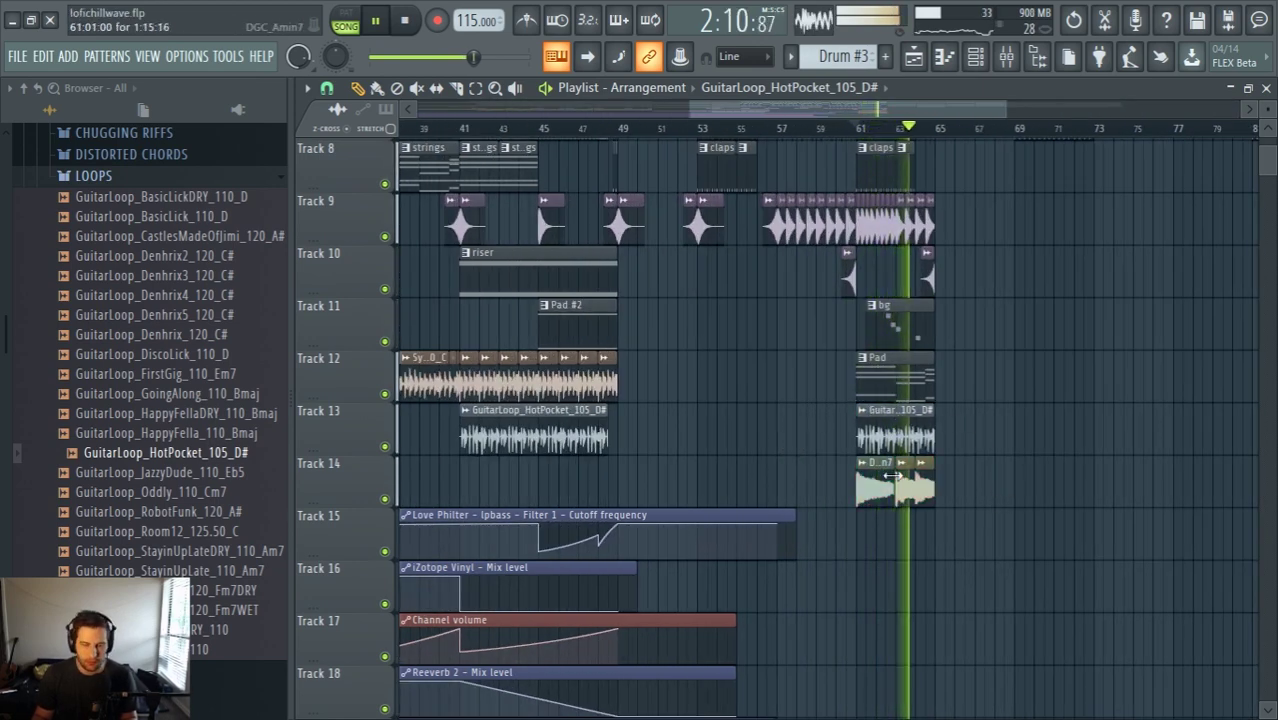
scroll(1002, 503, down, 4)
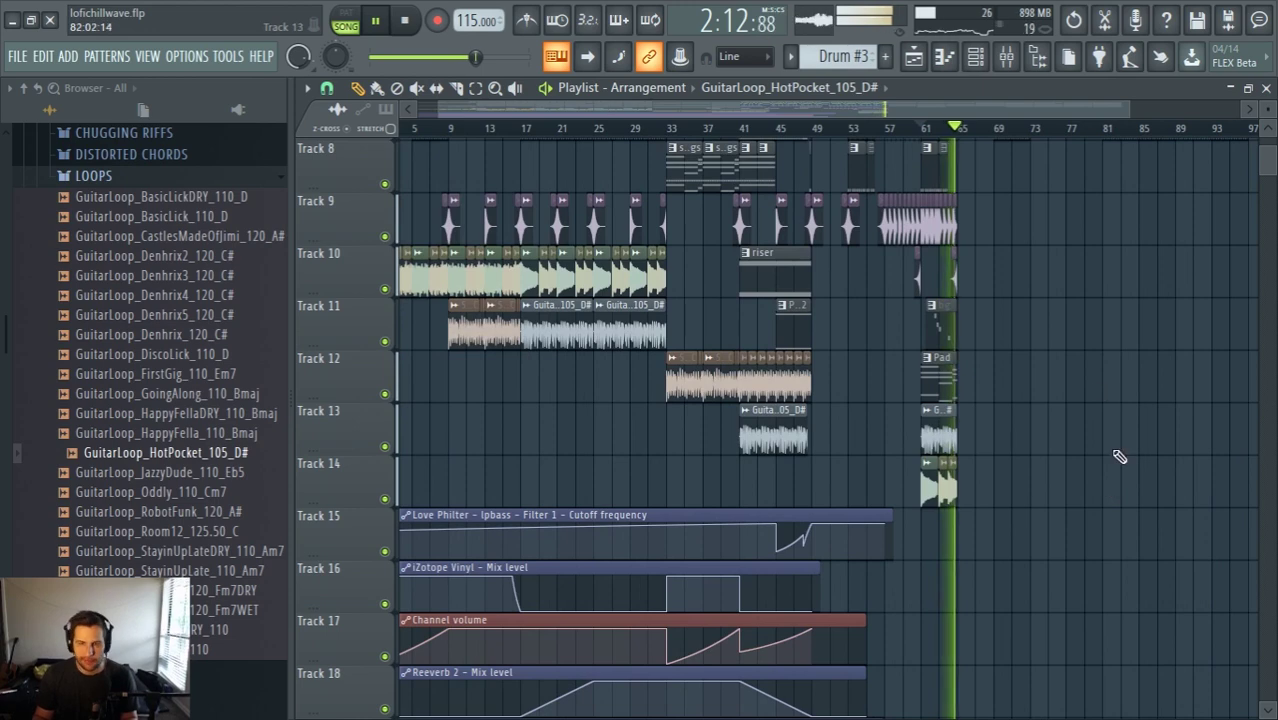
scroll(1090, 477, up, 5)
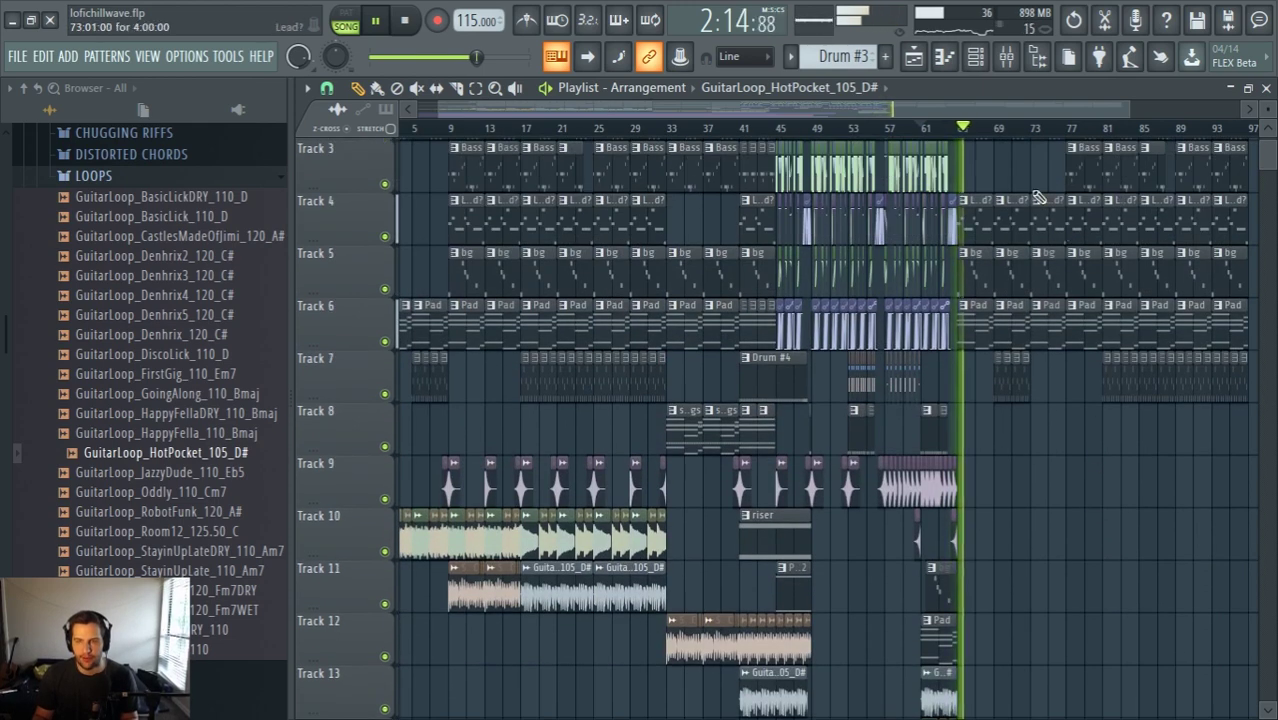
Restart playback from the beginning of the song and listen through the opening section while checking its clips
key(space)
click(434, 130)
key(space)
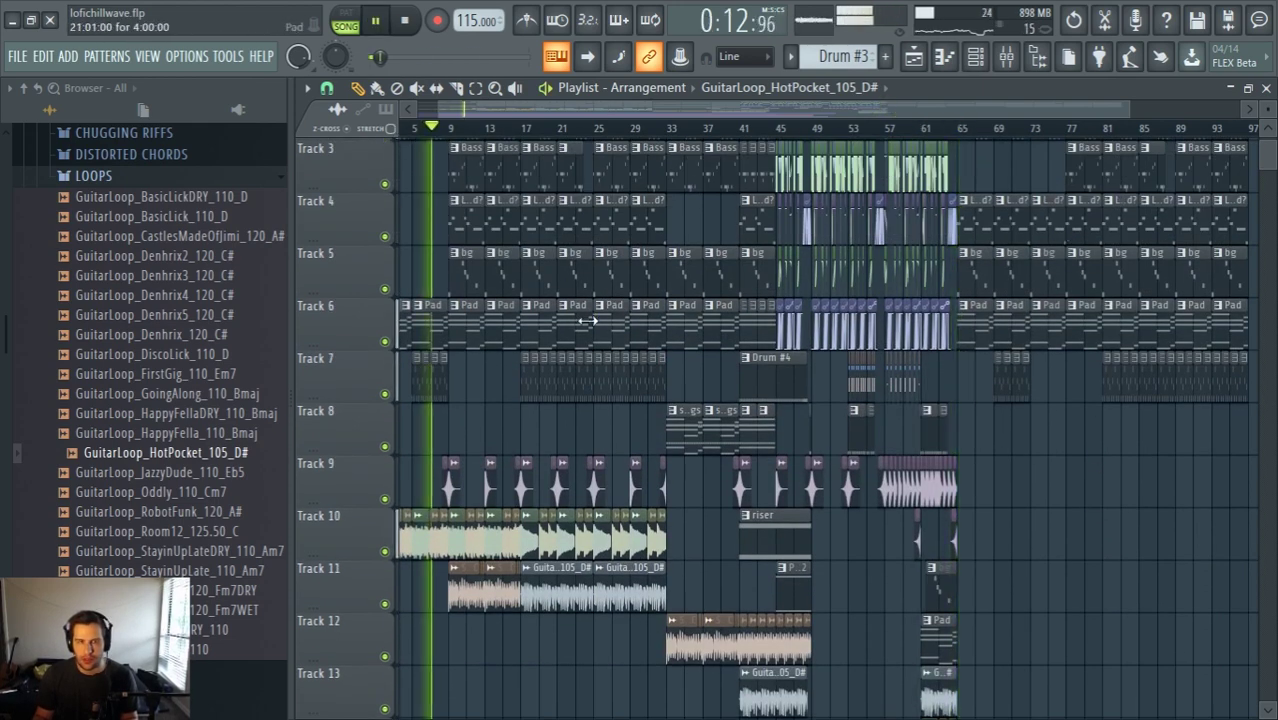
scroll(545, 230, down, 1)
key(space)
click(407, 22)
key(space)
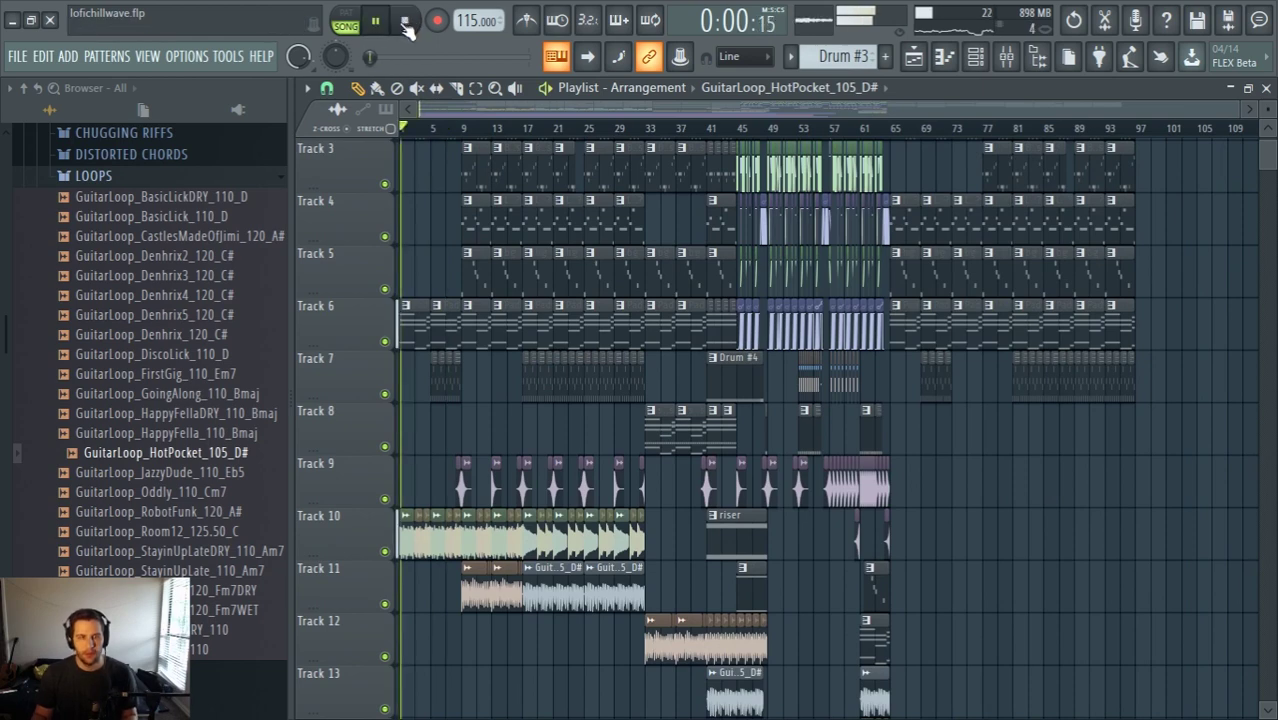
click(28, 57)
click(40, 140)
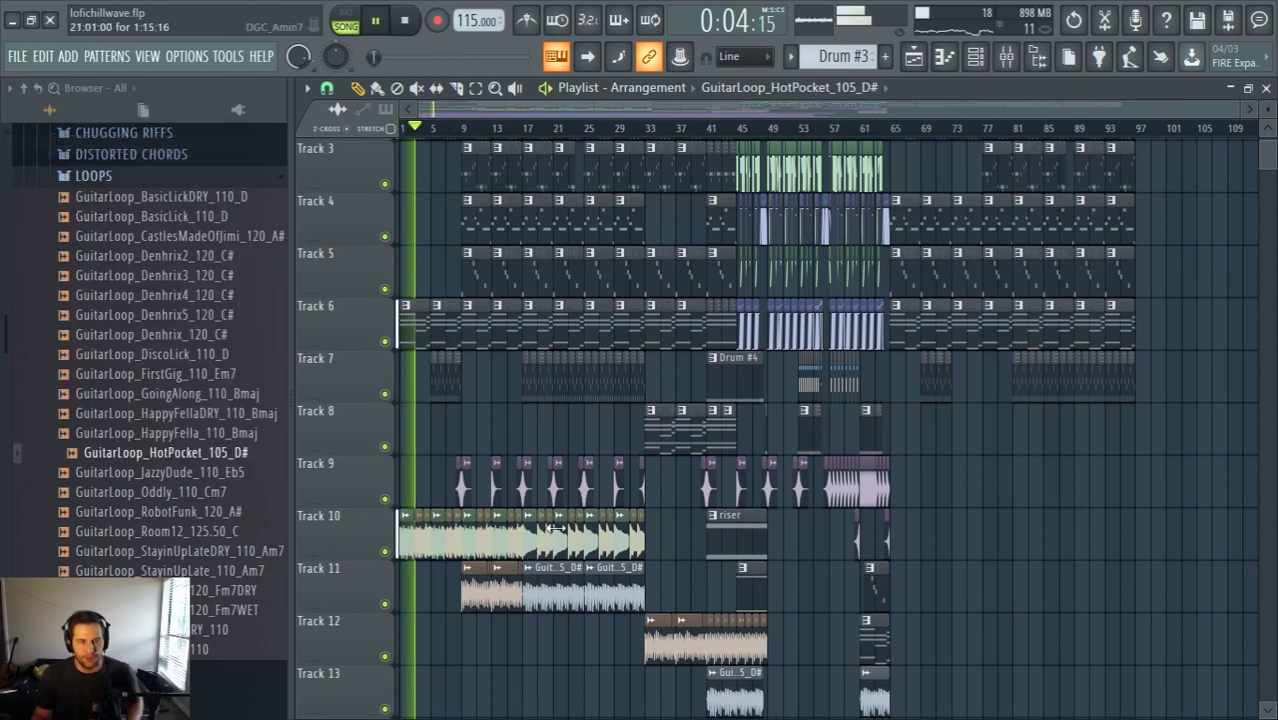
scroll(556, 528, down, 3)
scroll(407, 529, up, 4)
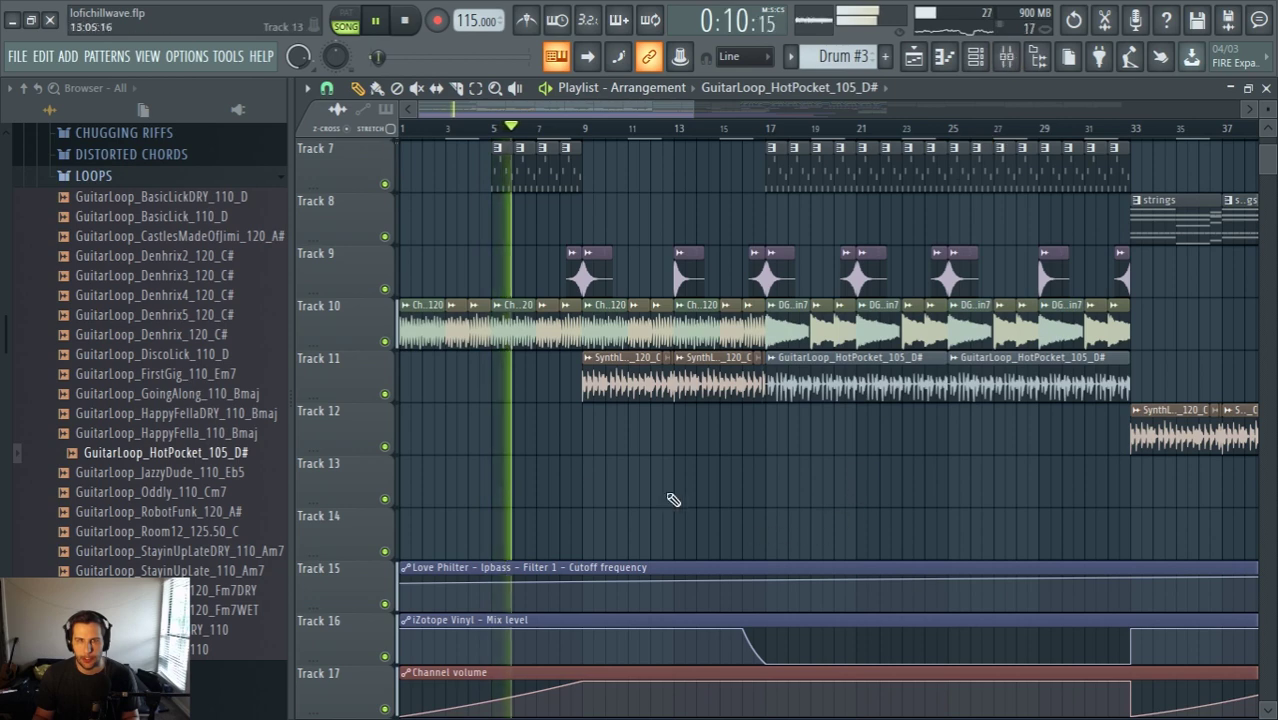
scroll(514, 466, up, 3)
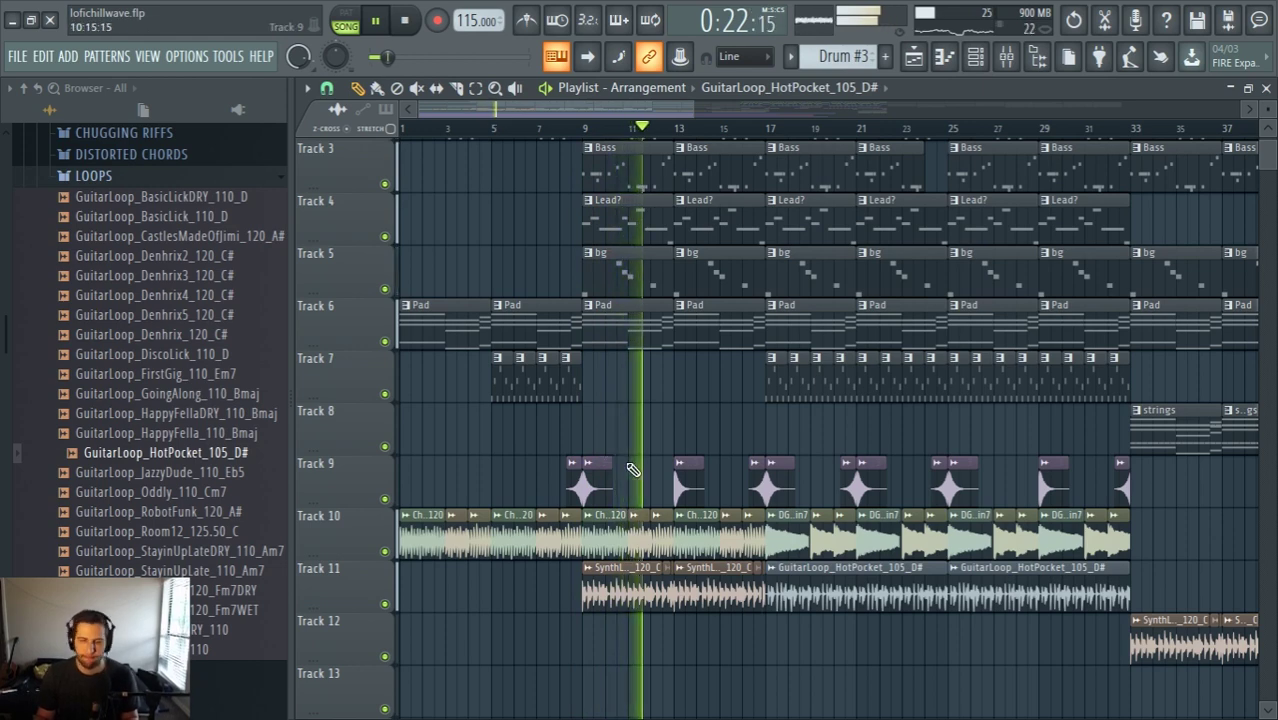
Check the mixer levels, then inspect the channel settings of the SynthLoop_DaftHunk2_120_C #2 clip on Track 11 just before bar 13
click(1008, 58)
click(982, 66)
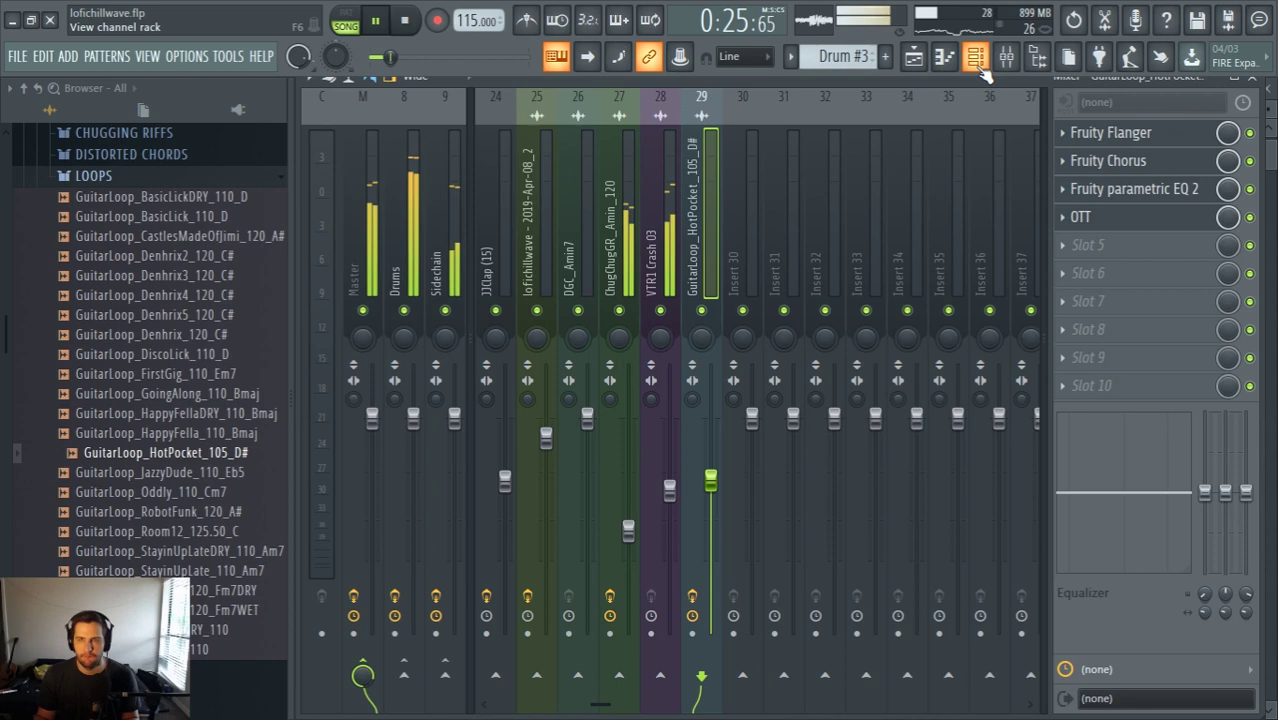
click(914, 57)
scroll(652, 491, down, 2)
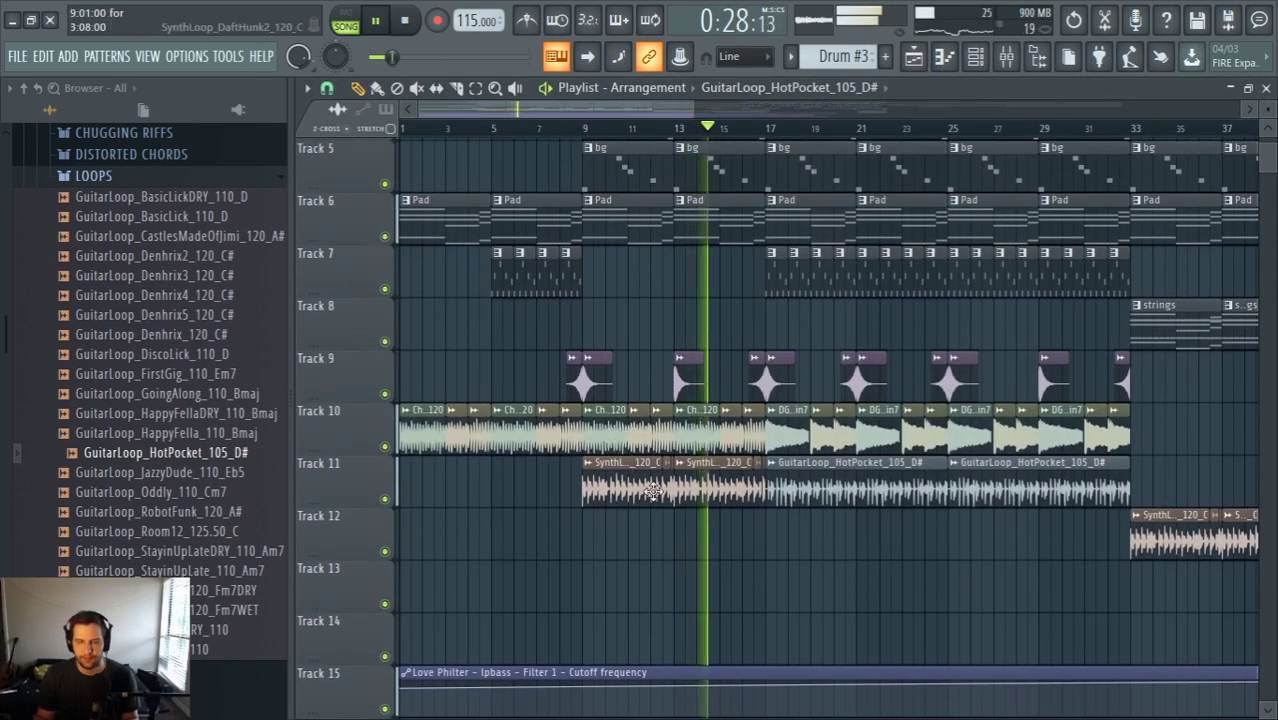
scroll(652, 491, up, 6)
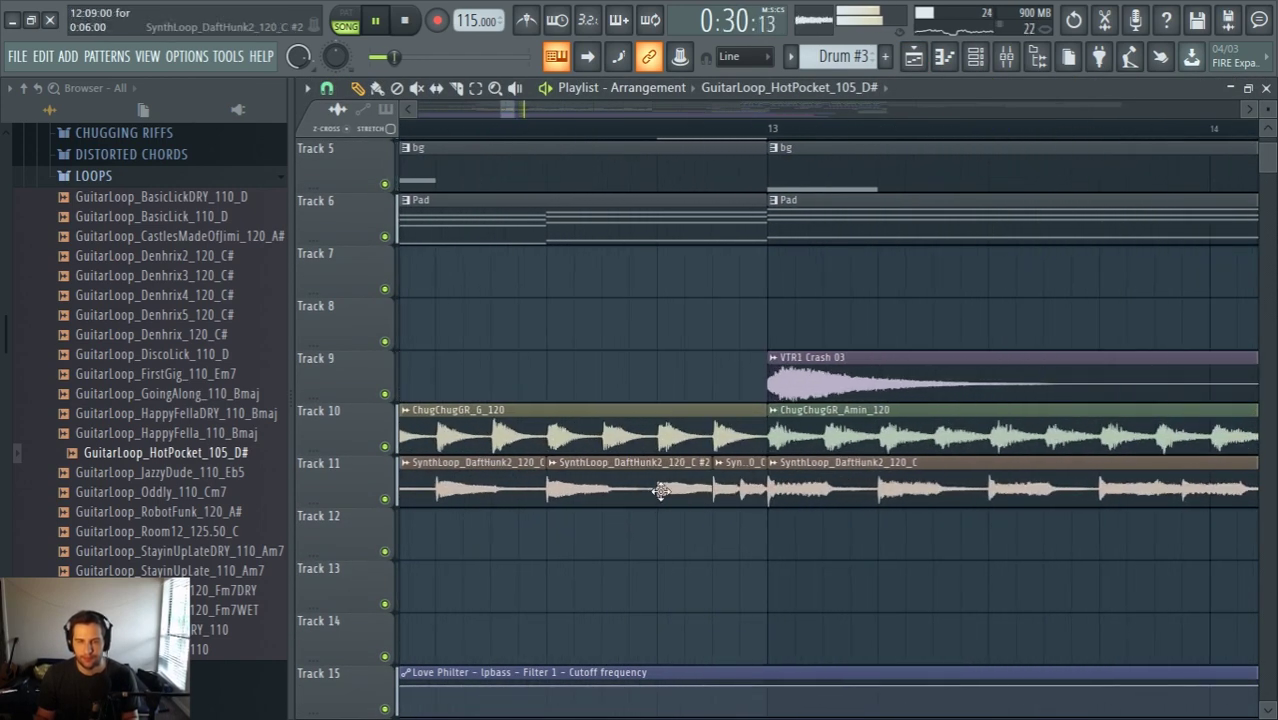
double_click(661, 491)
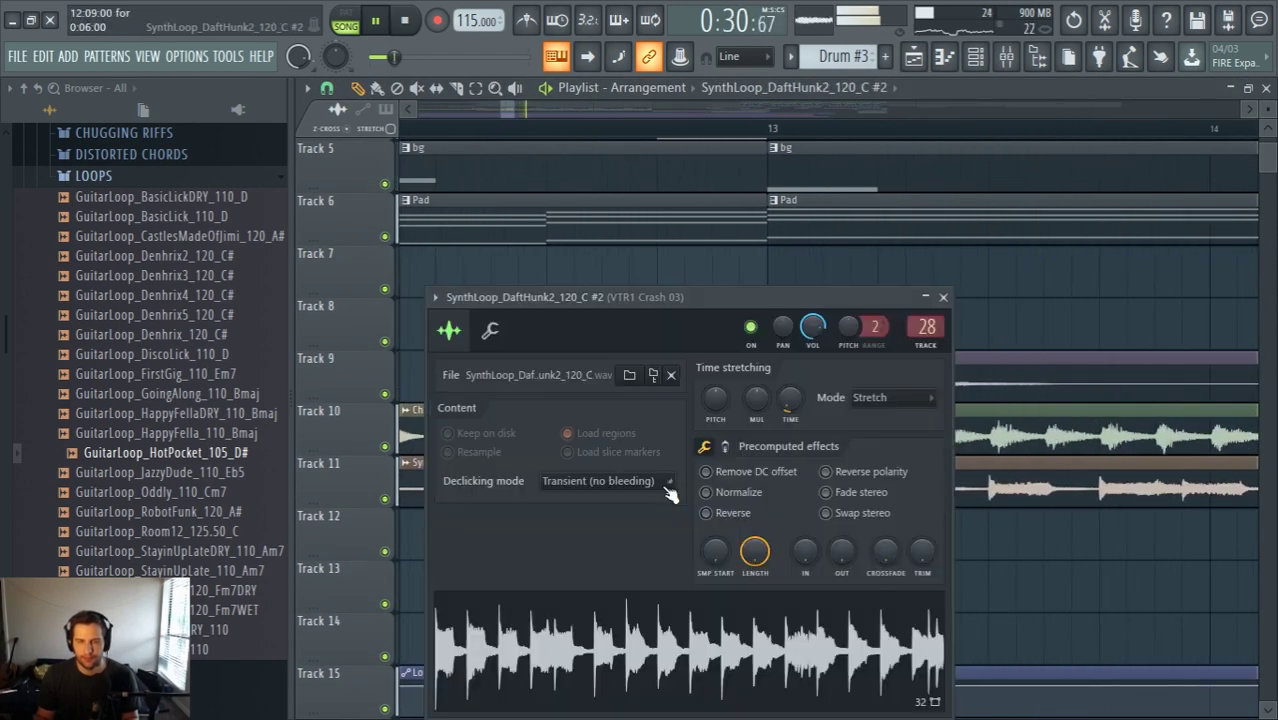
click(931, 77)
scroll(913, 251, down, 6)
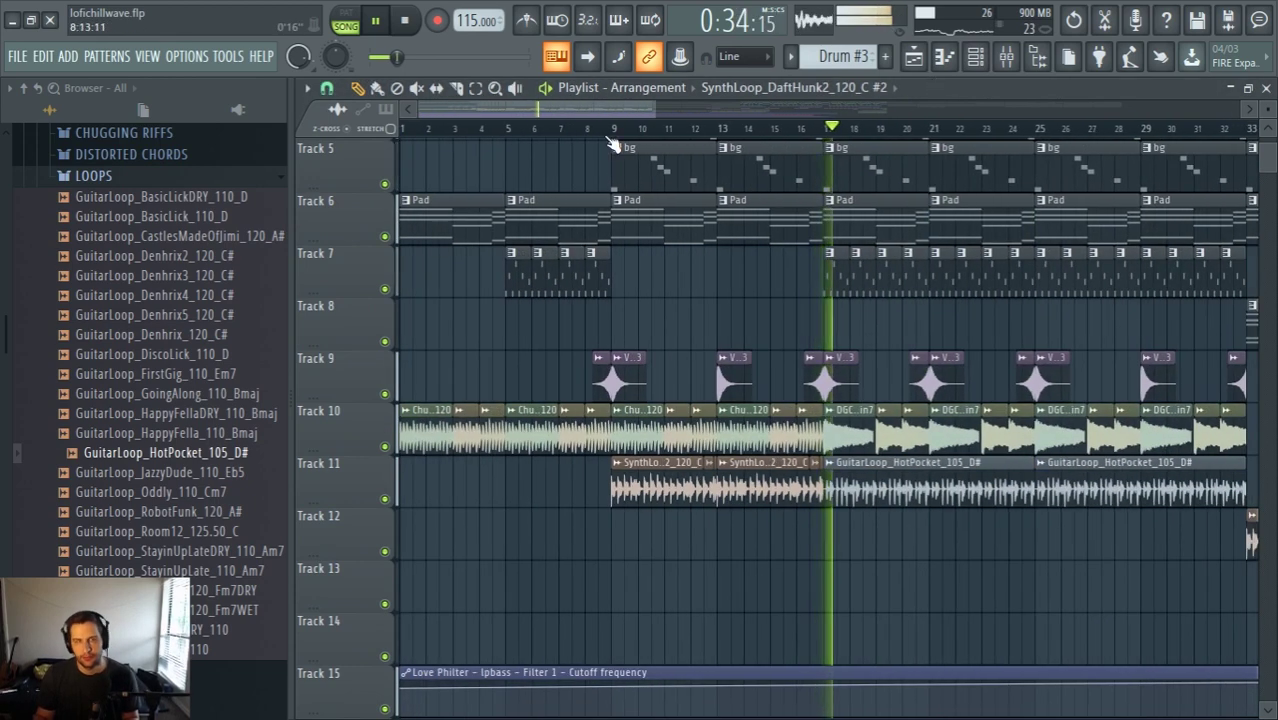
Delete all the drum pattern clips on Track 7 between bars 17 and 33
drag(629, 104, 667, 125)
scroll(650, 315, down, 3)
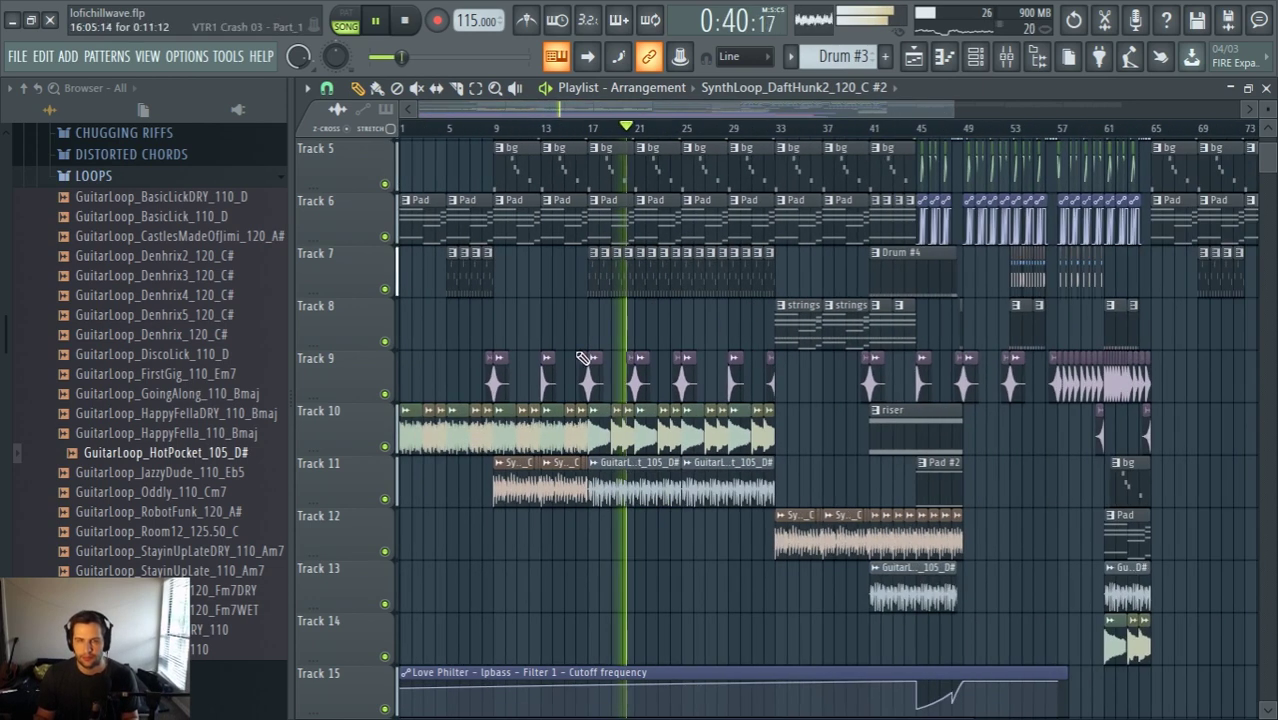
drag(583, 288, 805, 264)
key(Delete)
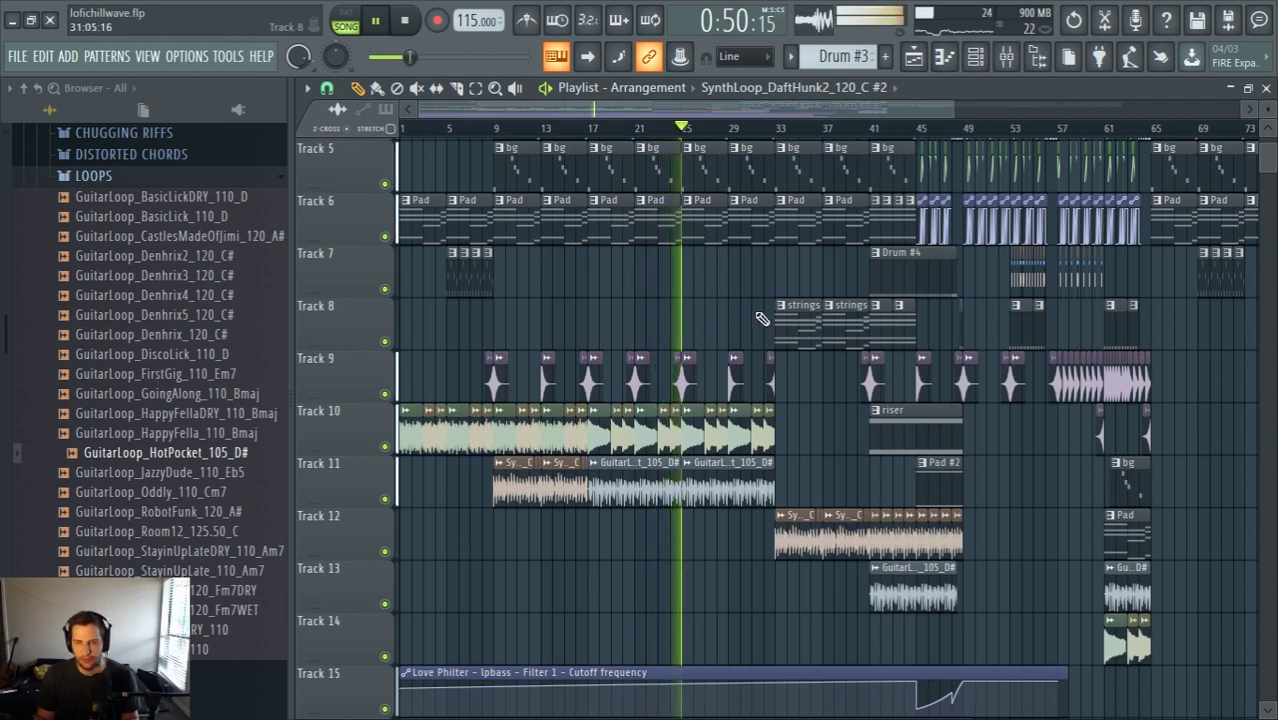
Try out strings clips on Track 8 at bars 25 and 29 during playback, and remove both
right_click(797, 307)
click(797, 307)
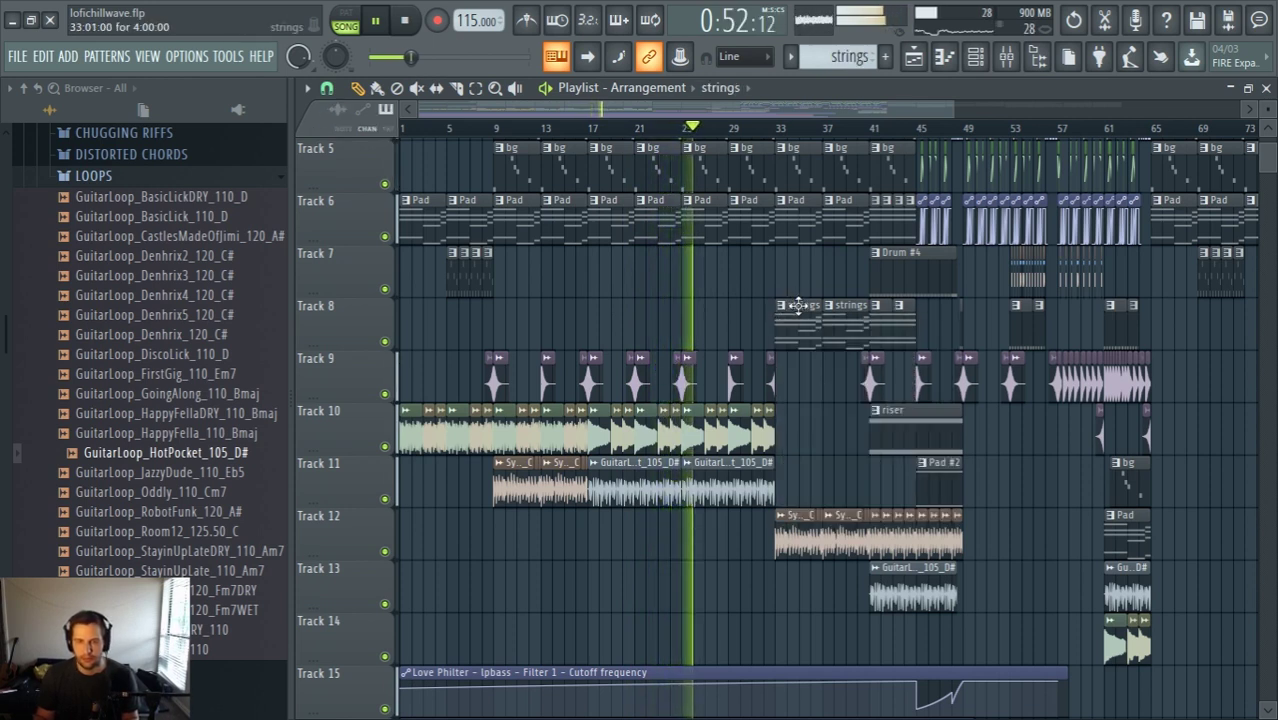
scroll(703, 338, up, 3)
click(655, 325)
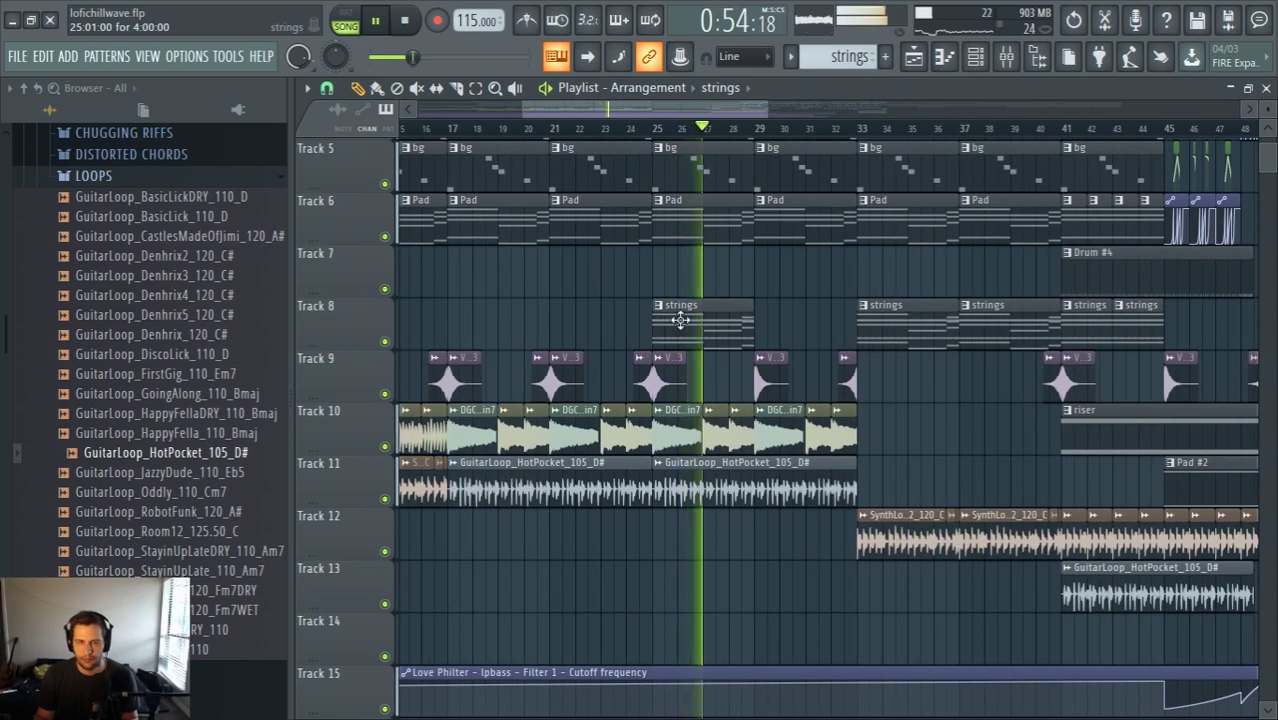
click(779, 323)
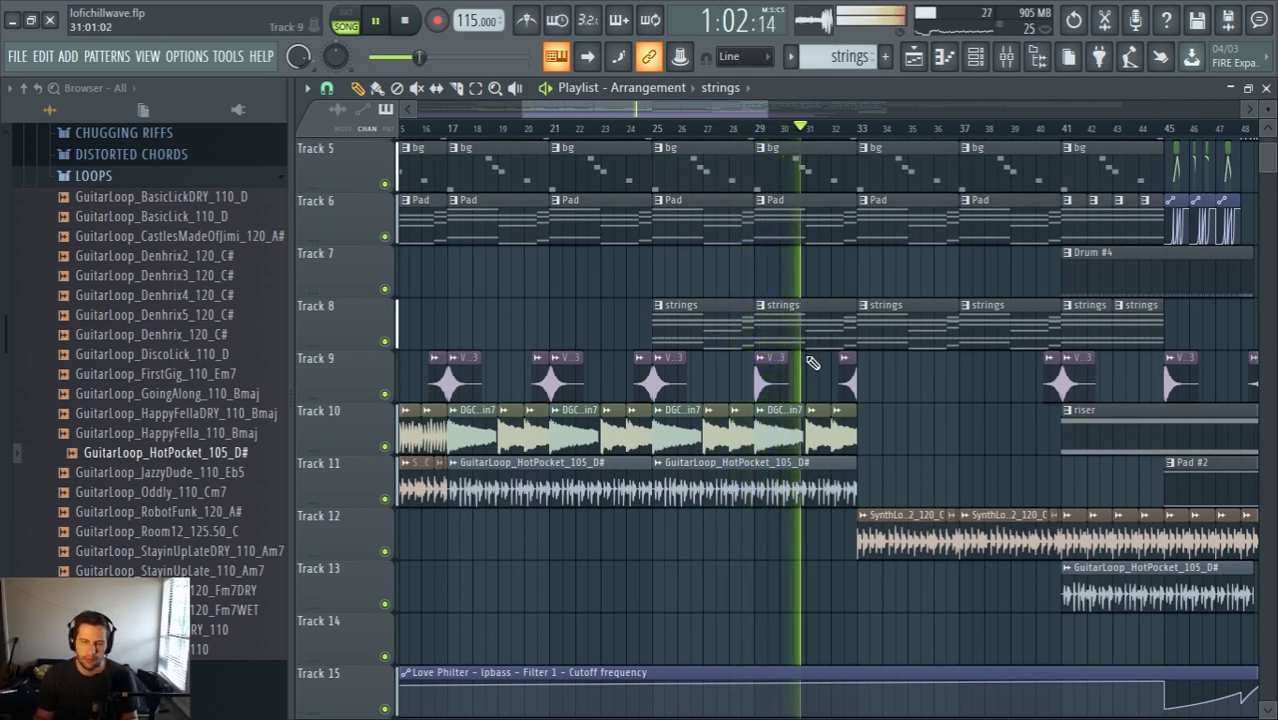
right_click(779, 320)
right_click(716, 322)
scroll(703, 381, down, 4)
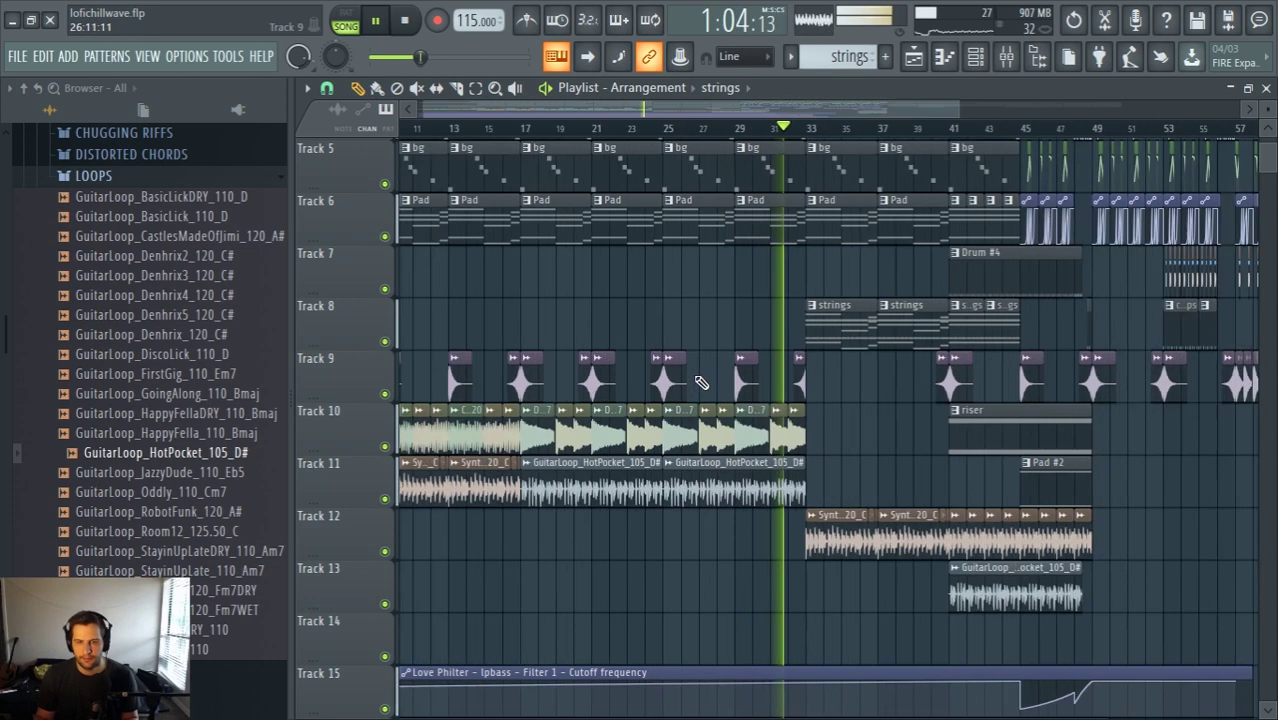
Try out a SynthLoop_DaftHunk2_120_C clip on Track 12 at bar 25, play it, and remove it
scroll(706, 490, up, 4)
key(space)
click(818, 540)
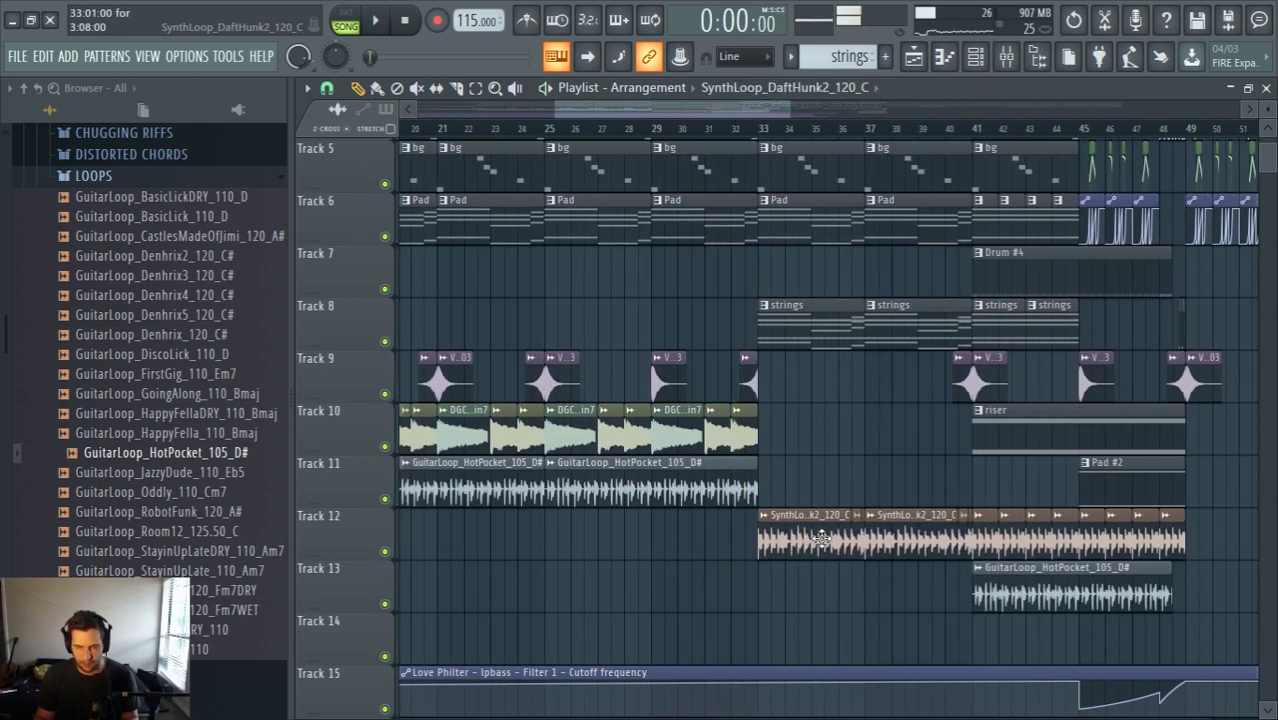
click(549, 517)
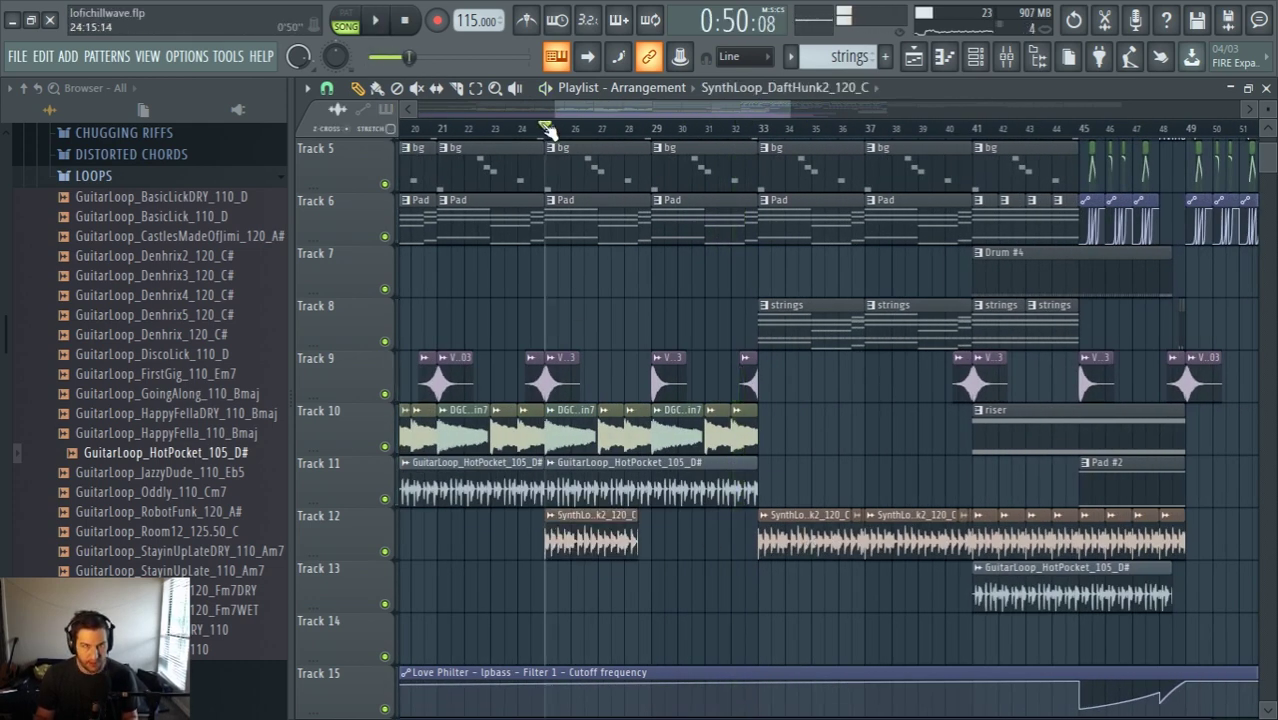
key(space)
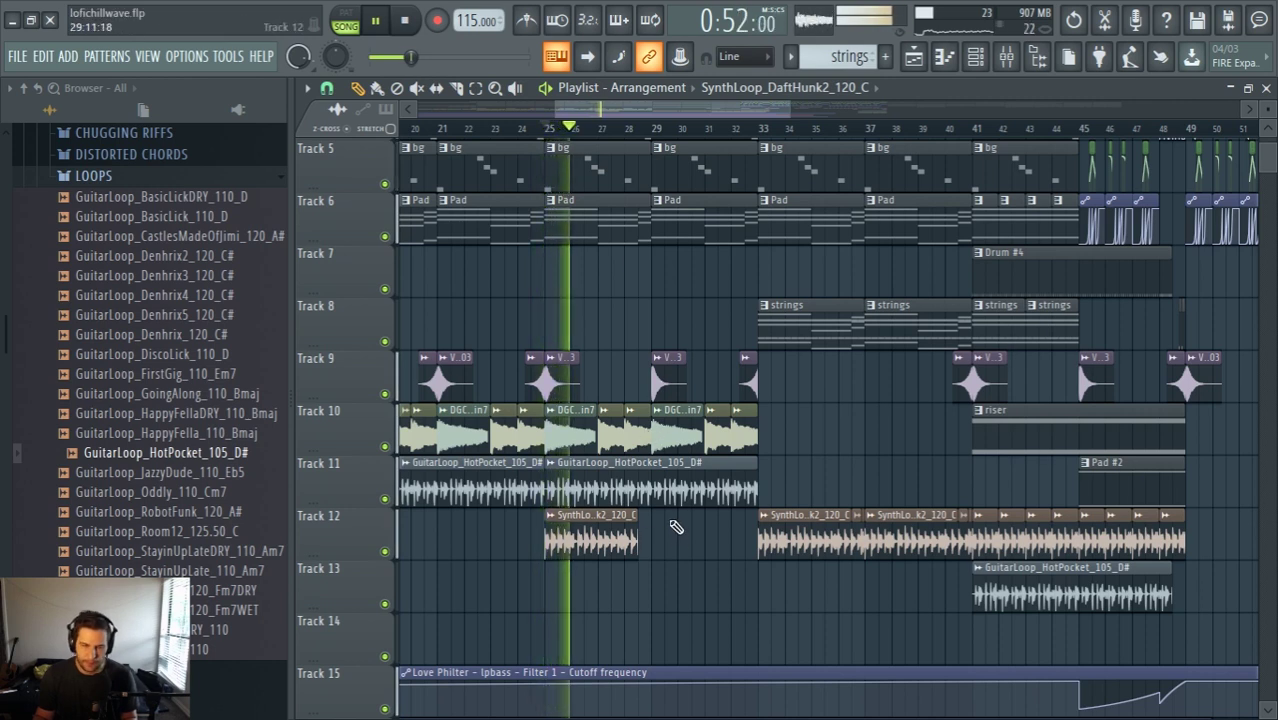
right_click(612, 545)
key(space)
Play the arrangement from bar 25 and review the clips on all tracks leading into bar 33
scroll(628, 548, up, 3)
ctrl+scroll(628, 540, down, 3)
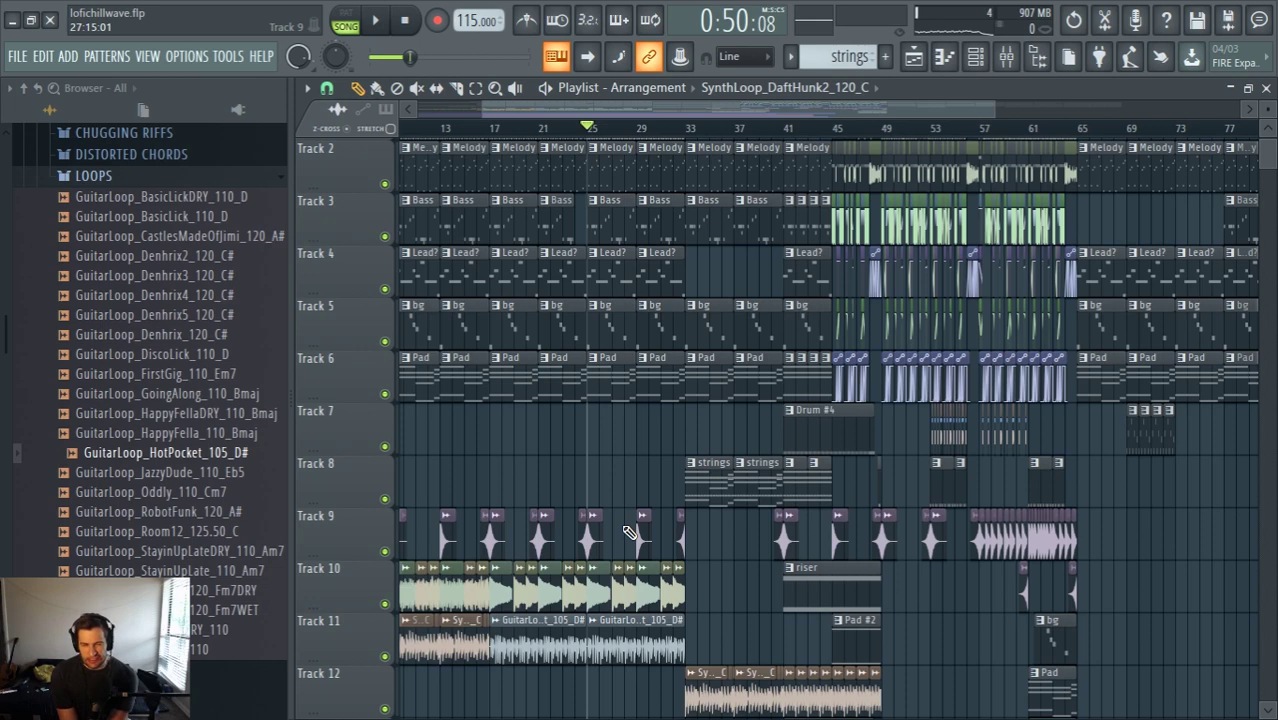
scroll(708, 447, down, 3)
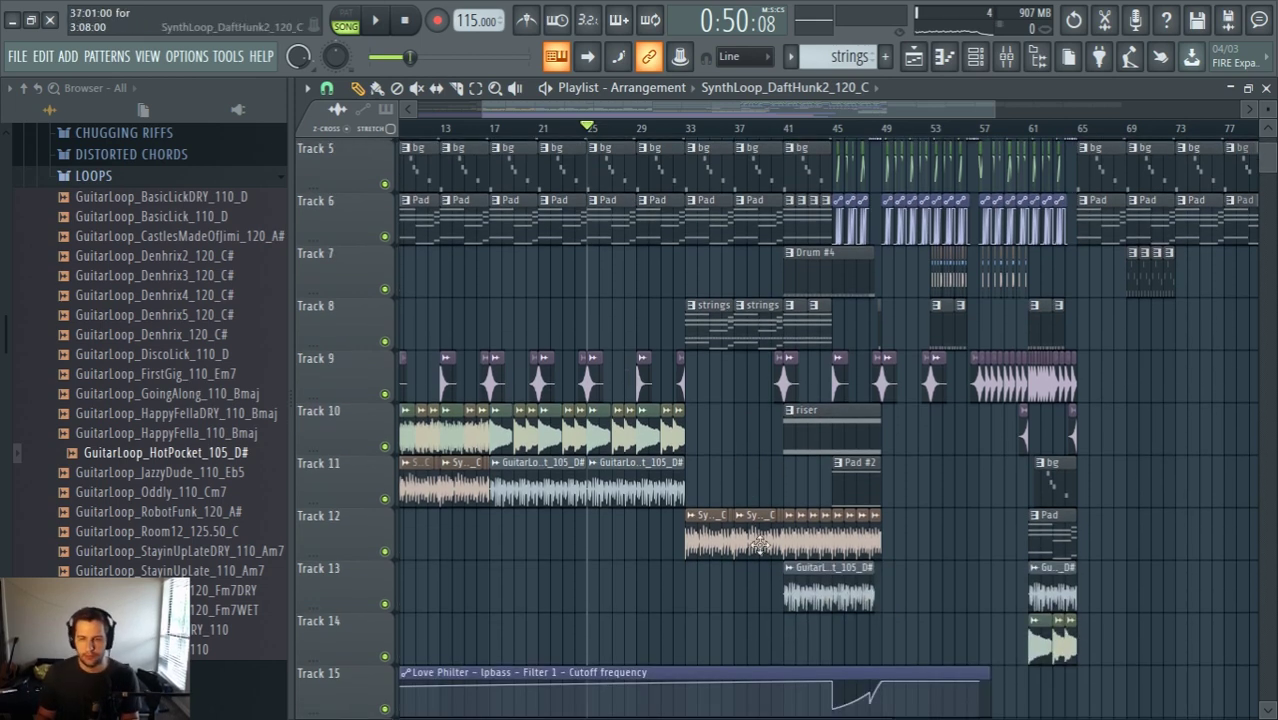
key(space)
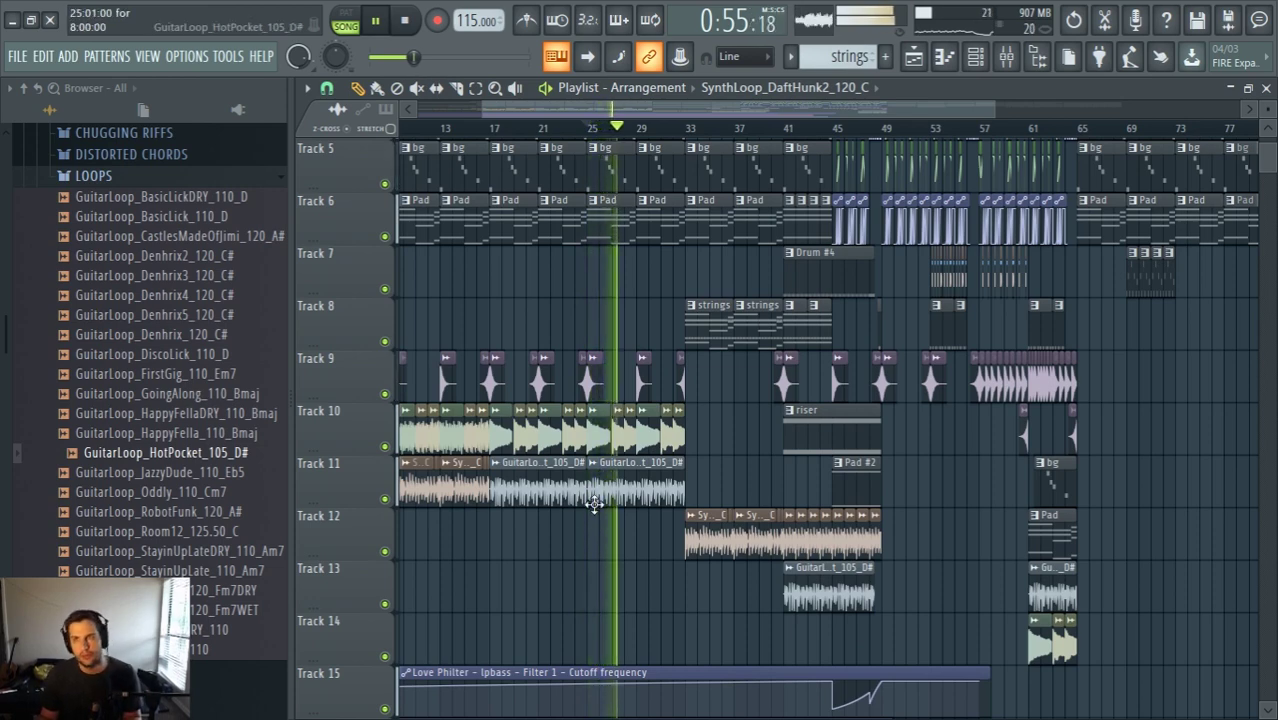
scroll(623, 602, up, 1)
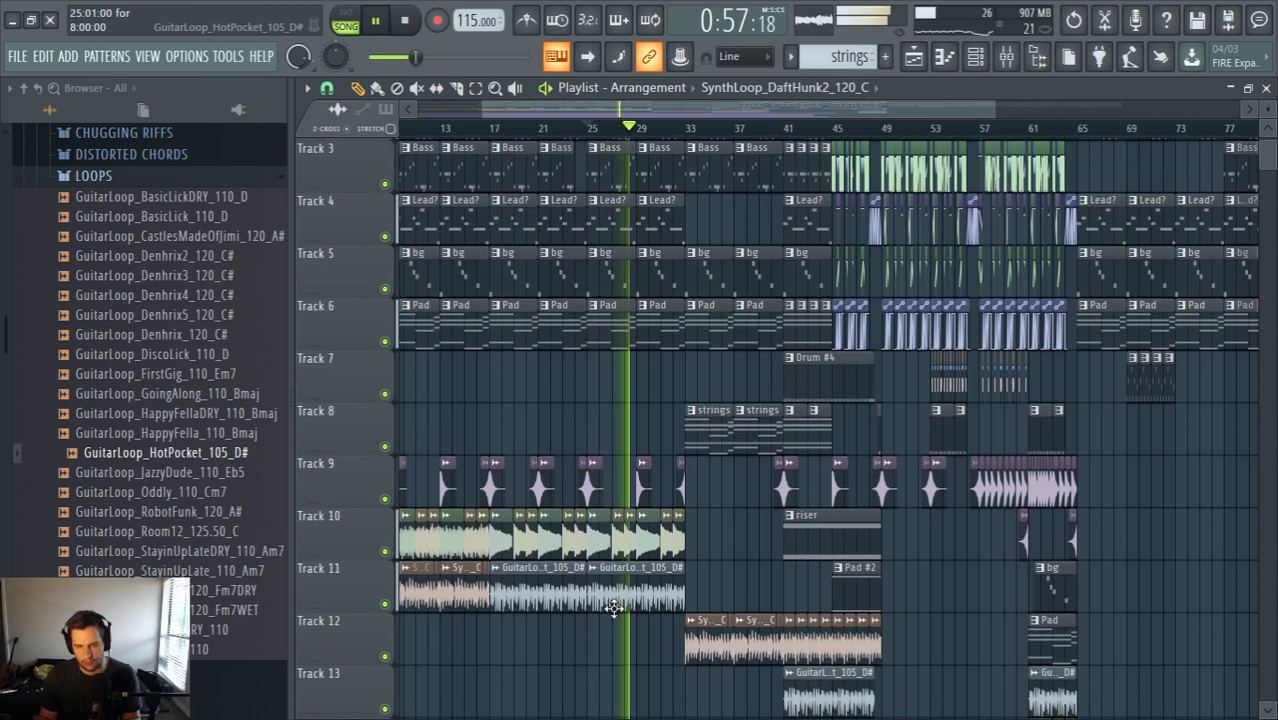
scroll(621, 603, up, 2)
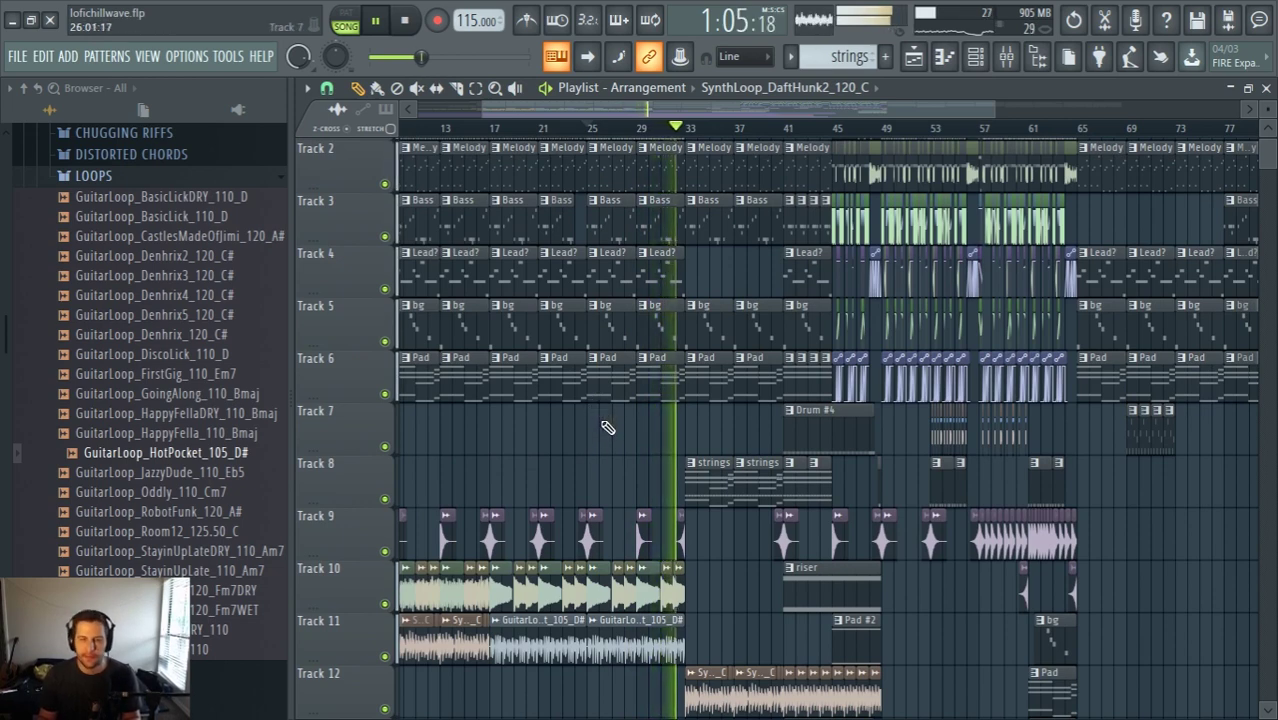
scroll(582, 442, down, 1)
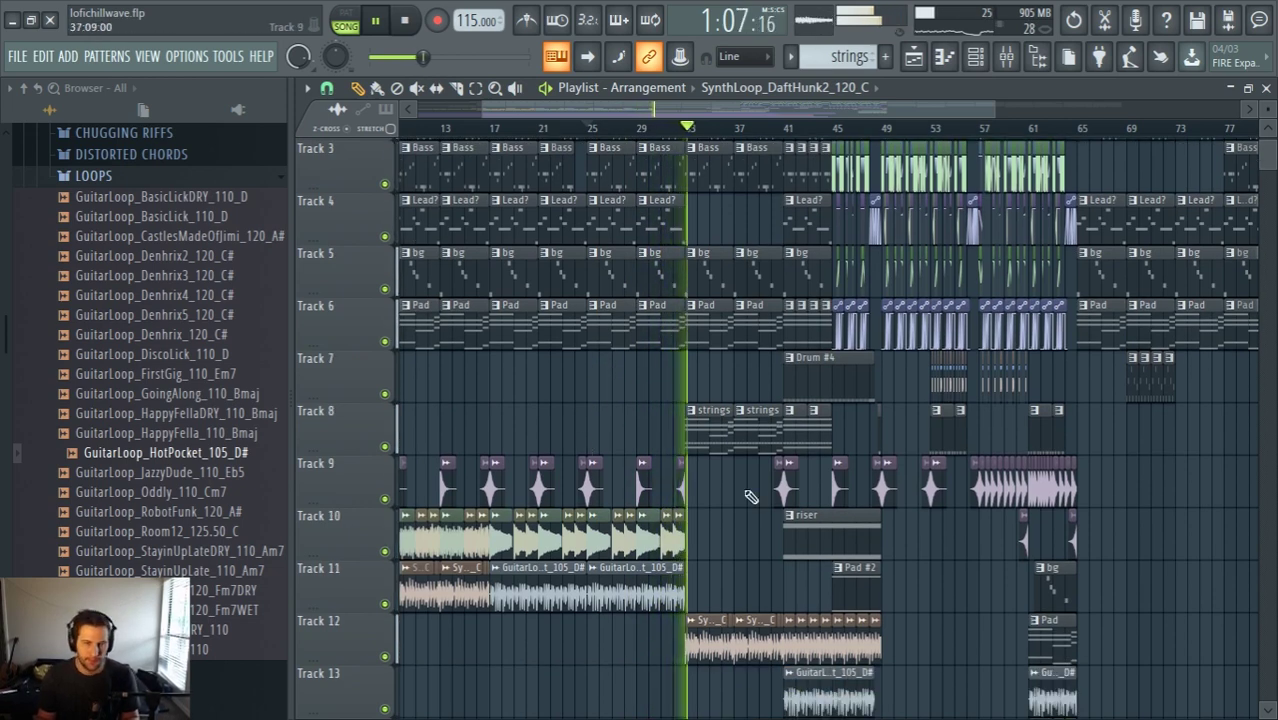
Place a copy of the VTR1 Crash 03 clip from bar 29 on Track 9 at bar 33
ctrl+scroll(547, 497, up, 3)
click(547, 497)
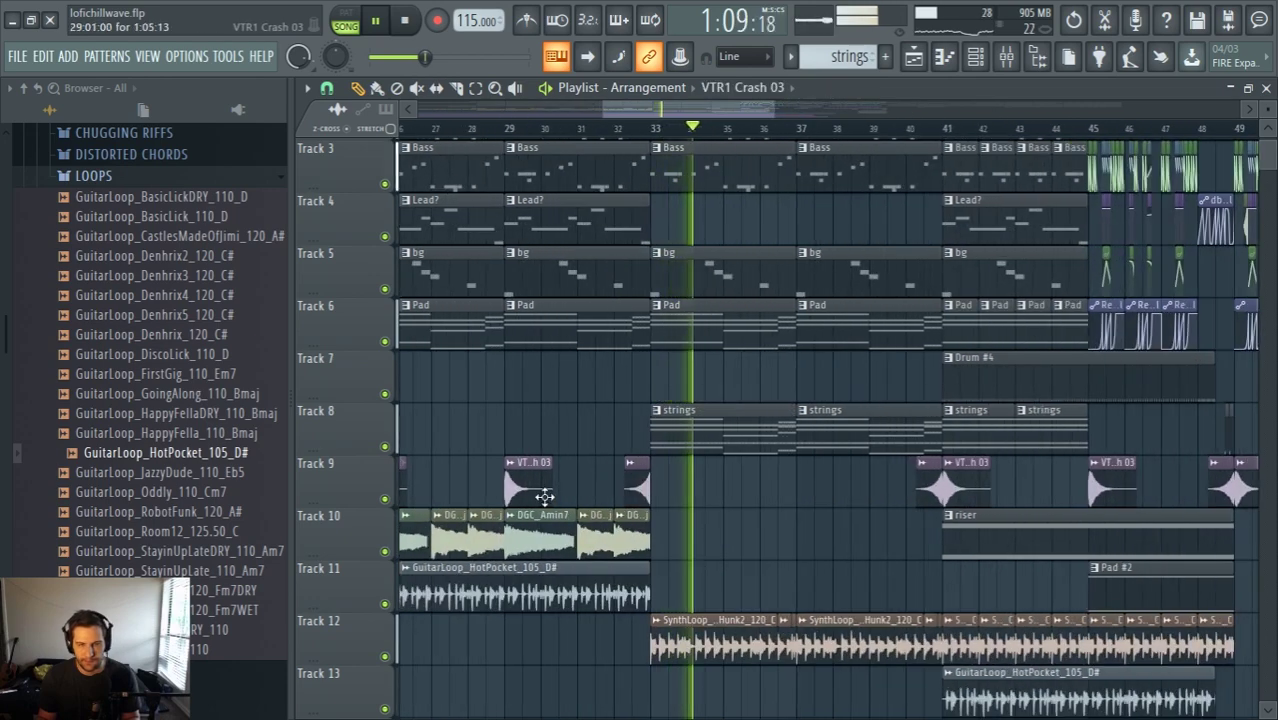
click(650, 480)
ctrl+scroll(756, 491, down, 3)
Look over the automation clips on Tracks 15 to 19 during playback and open the mixer
scroll(756, 491, down, 5)
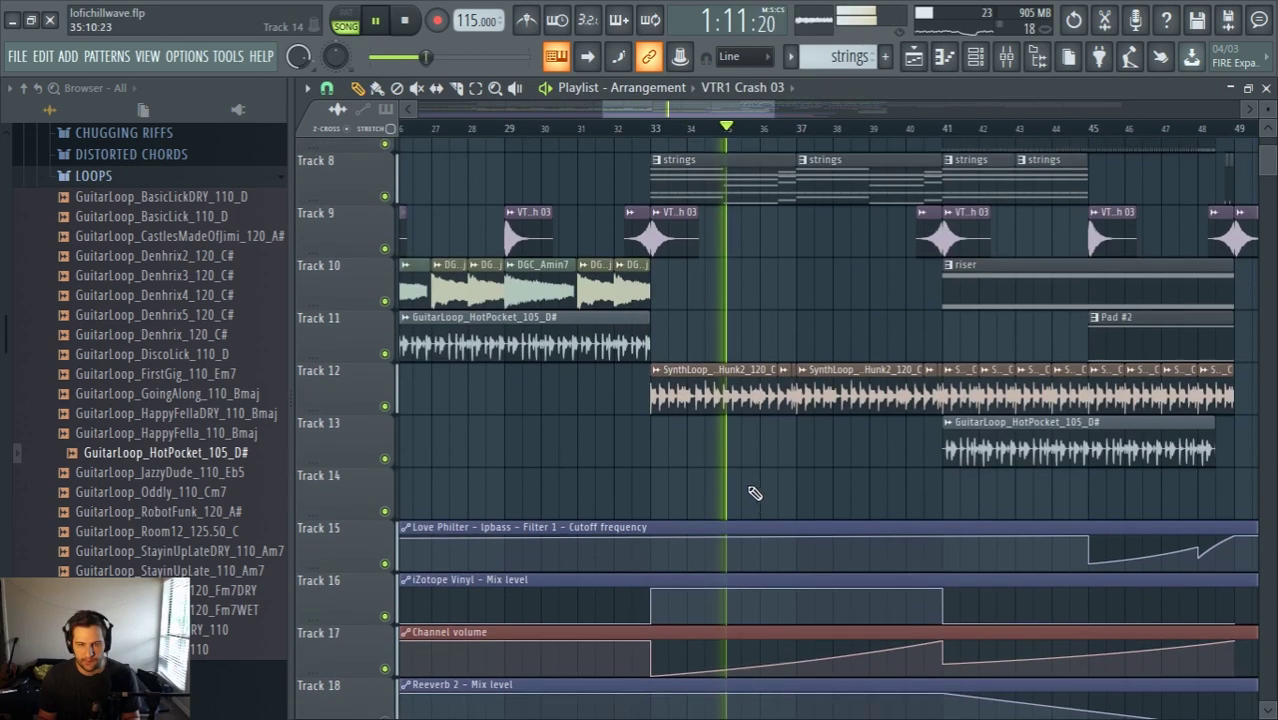
scroll(770, 480, down, 3)
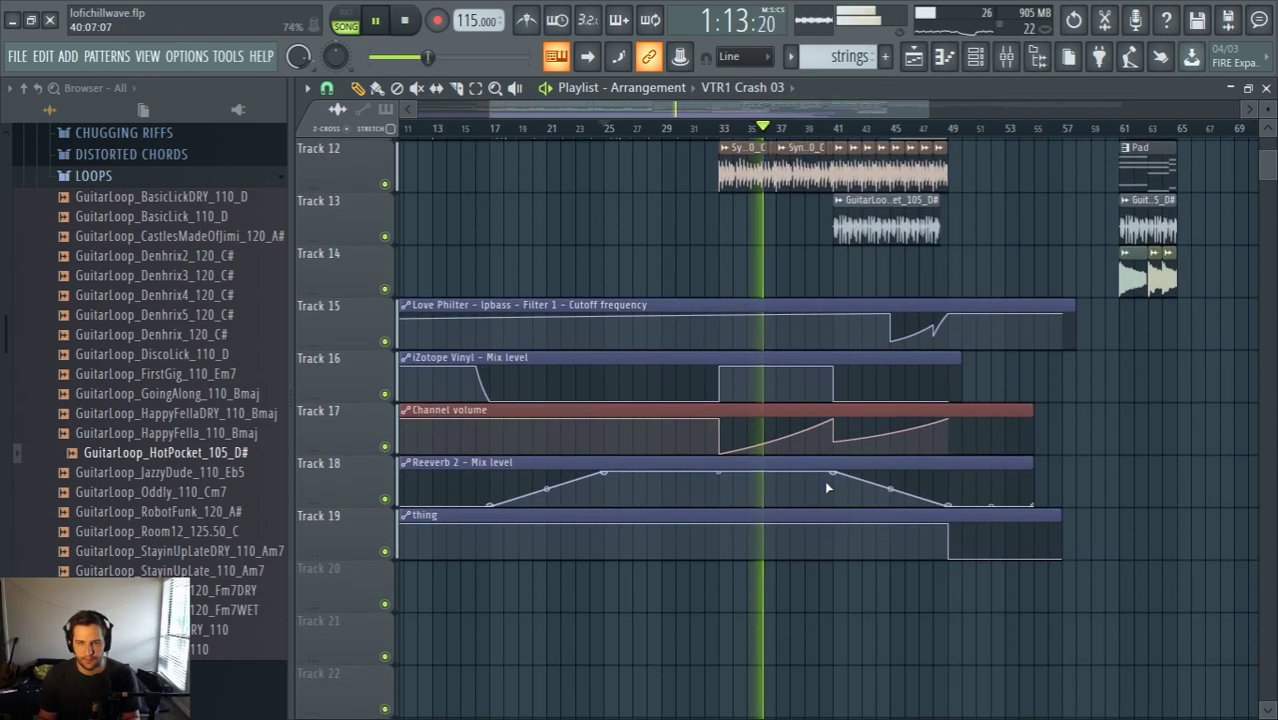
scroll(850, 360, up, 2)
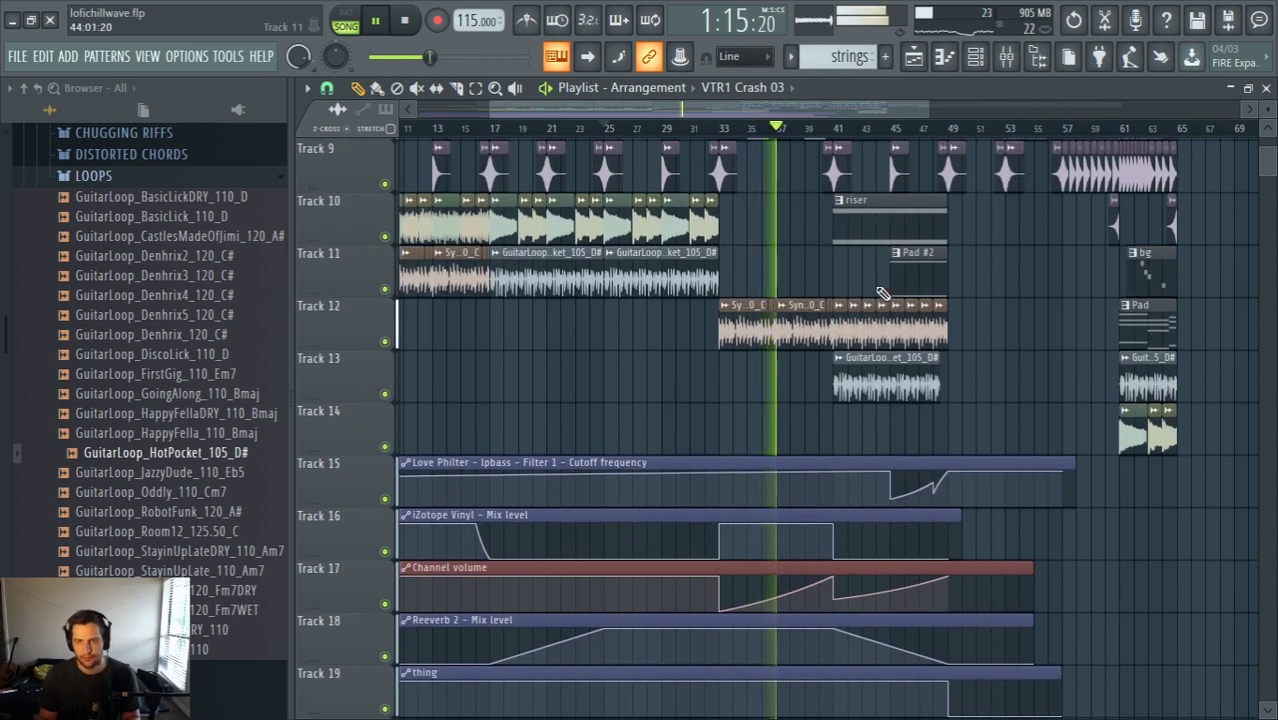
click(984, 57)
click(986, 57)
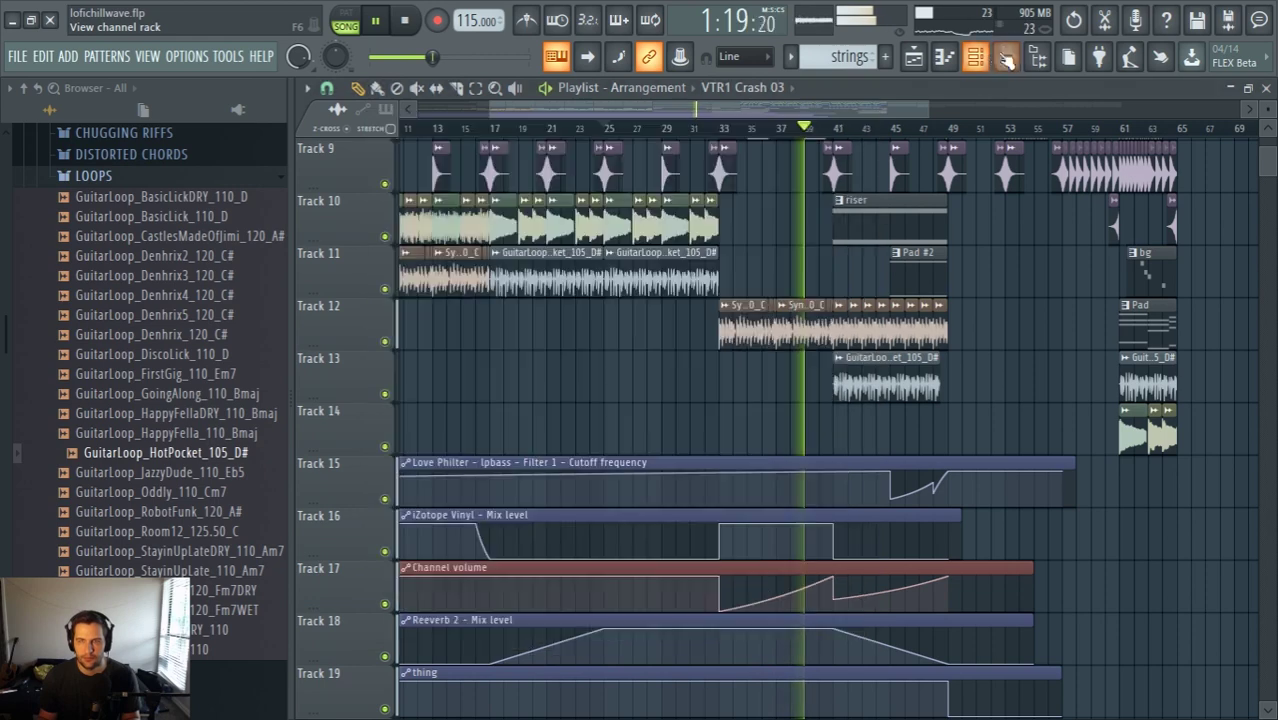
click(1006, 57)
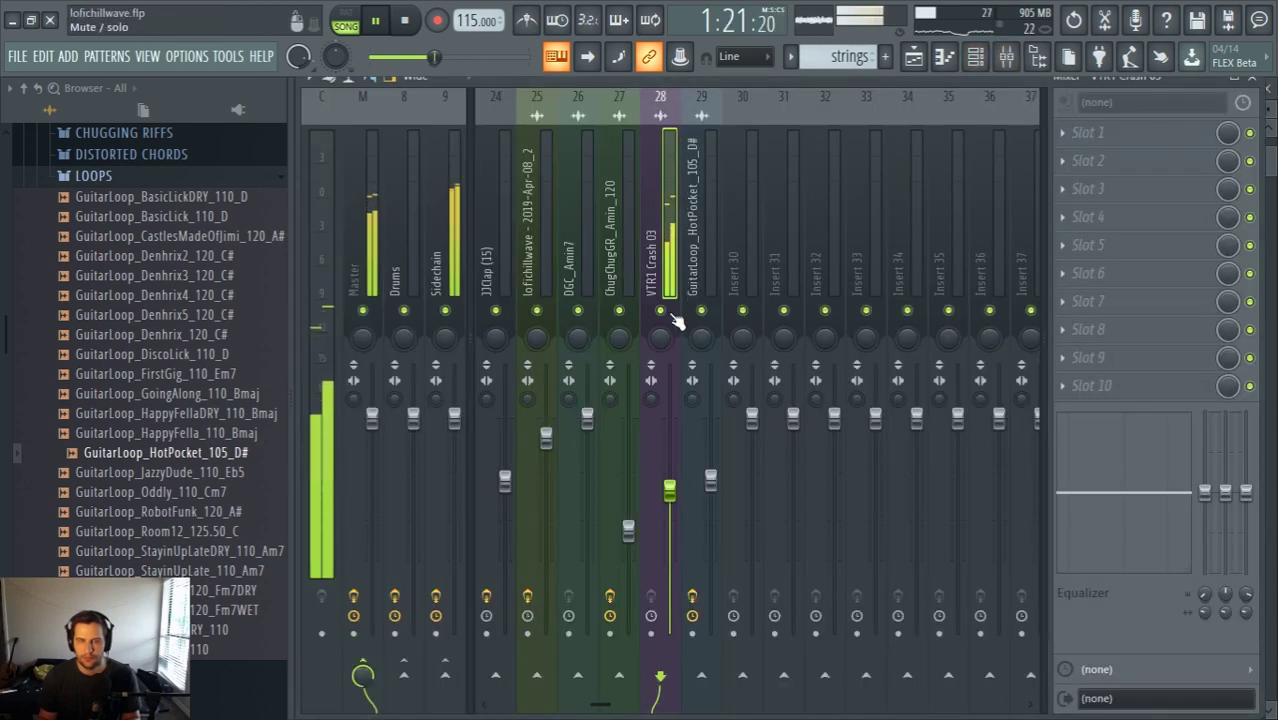
Add Fruity Parametric EQ 2 to the VTR1 Crash 03 mixer track, cutting the lows and boosting band 7 about 7.5 dB near 14 kHz
click(1067, 134)
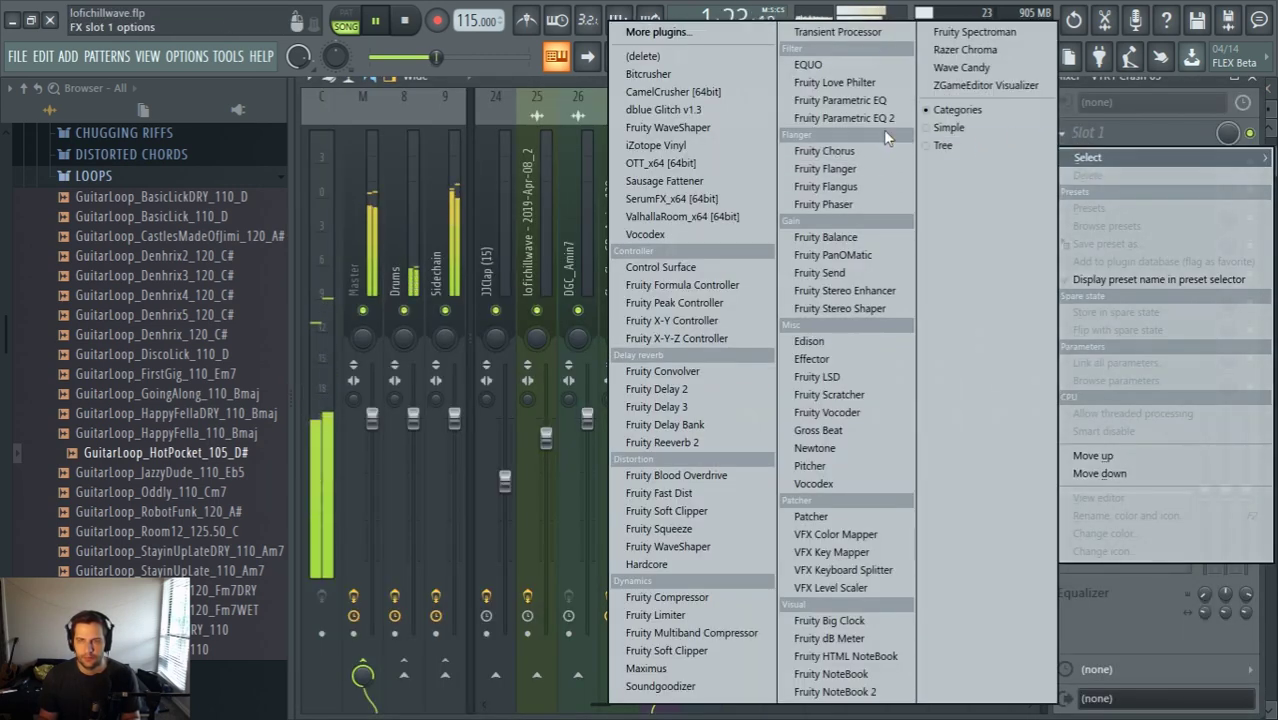
click(850, 118)
drag(440, 375, 491, 452)
drag(709, 374, 711, 374)
drag(648, 375, 606, 377)
drag(523, 375, 481, 379)
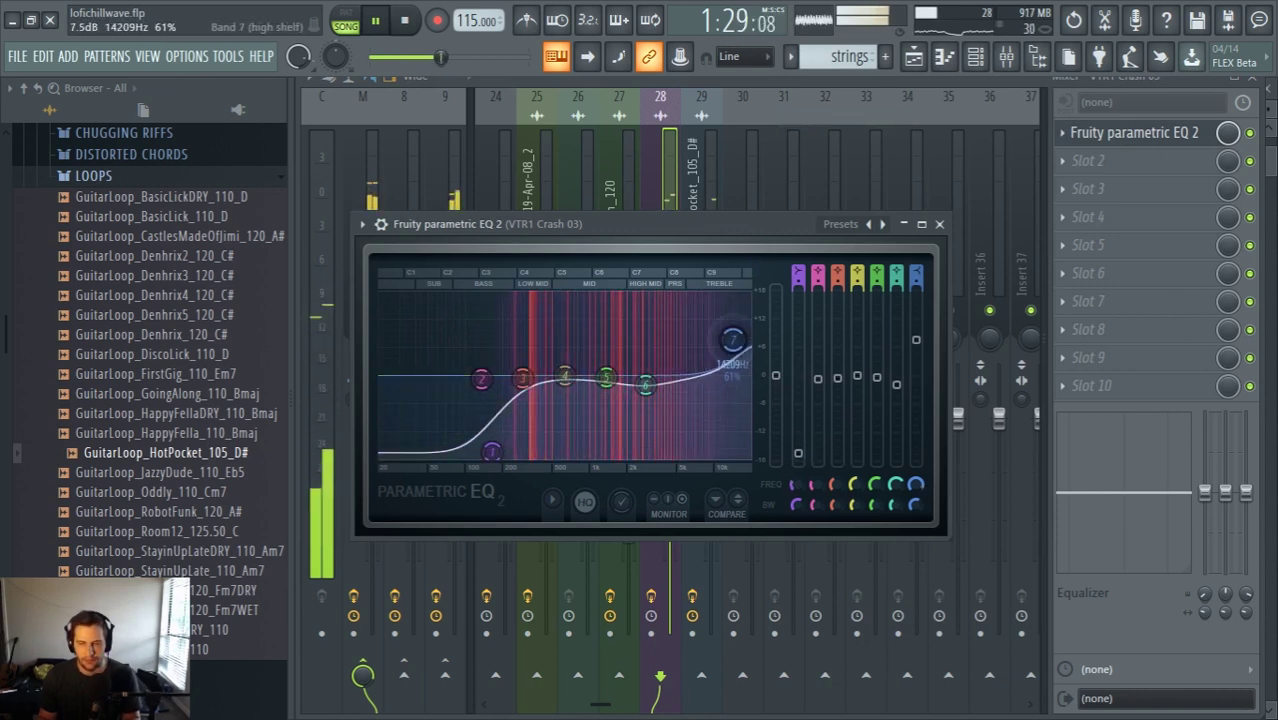
Return to the playlist, look over the whole arrangement during playback, and stop it
click(913, 57)
ctrl+scroll(821, 443, down, 3)
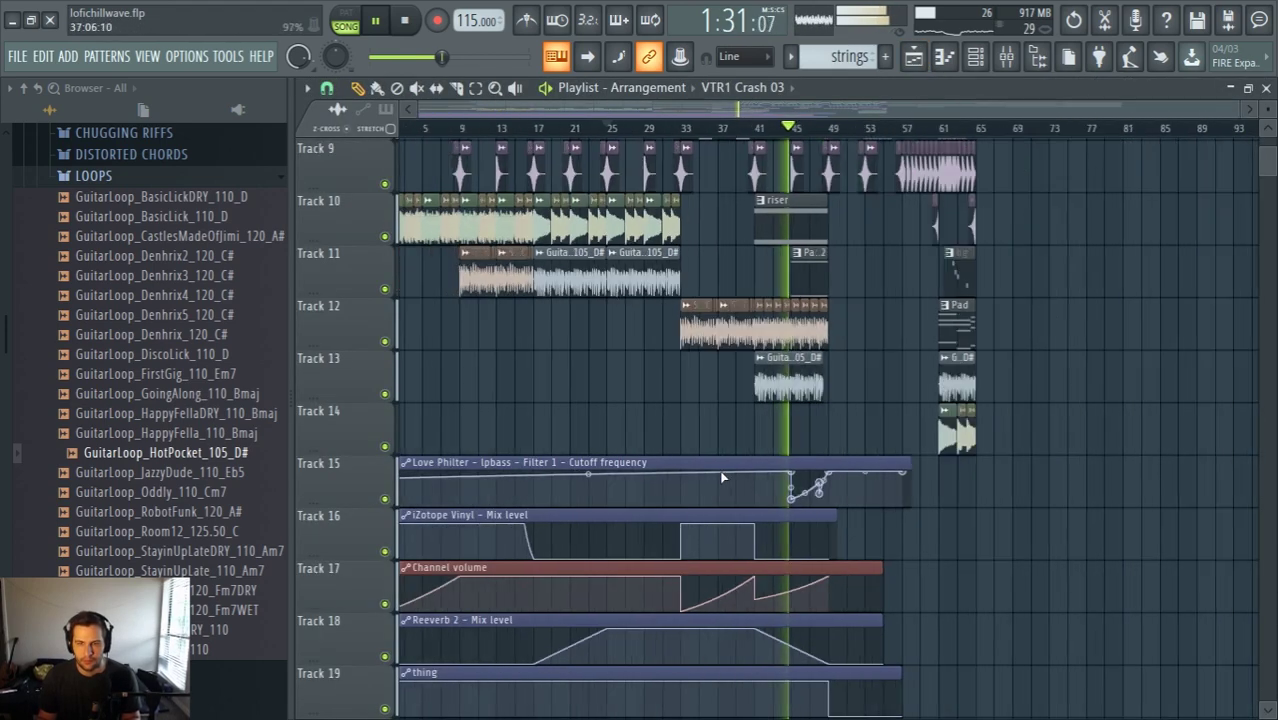
scroll(897, 442, up, 3)
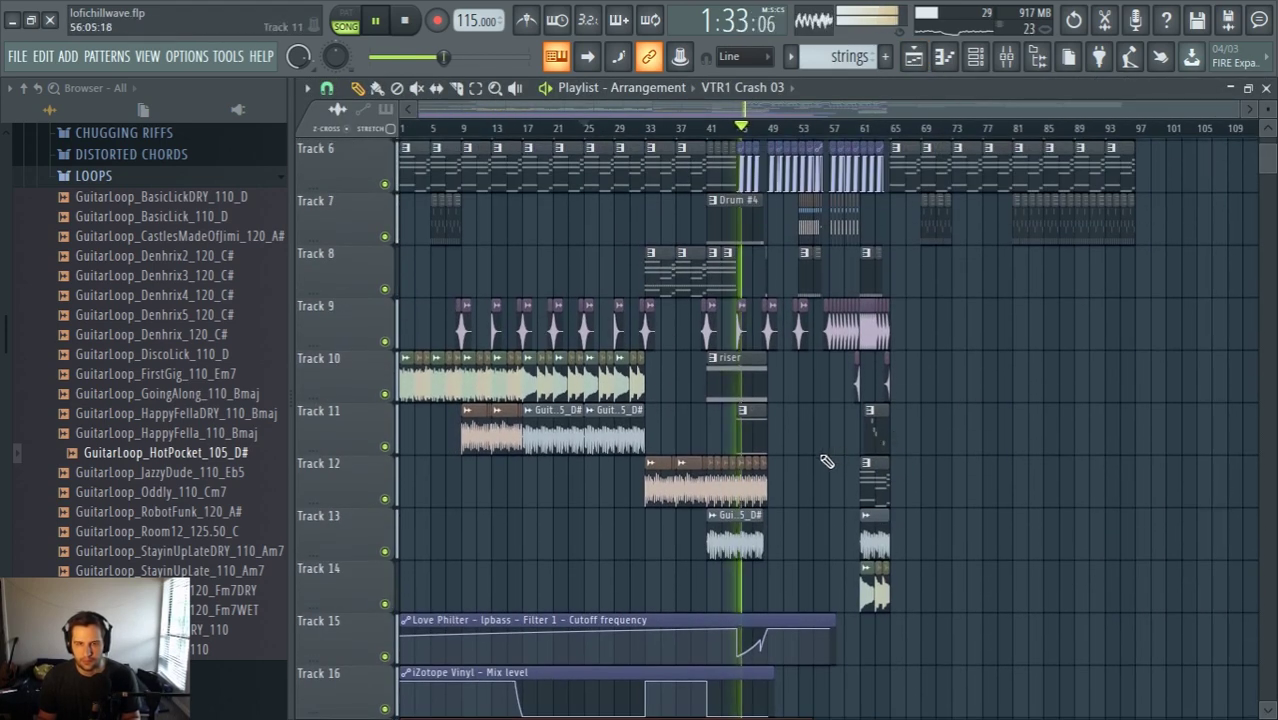
key(space)
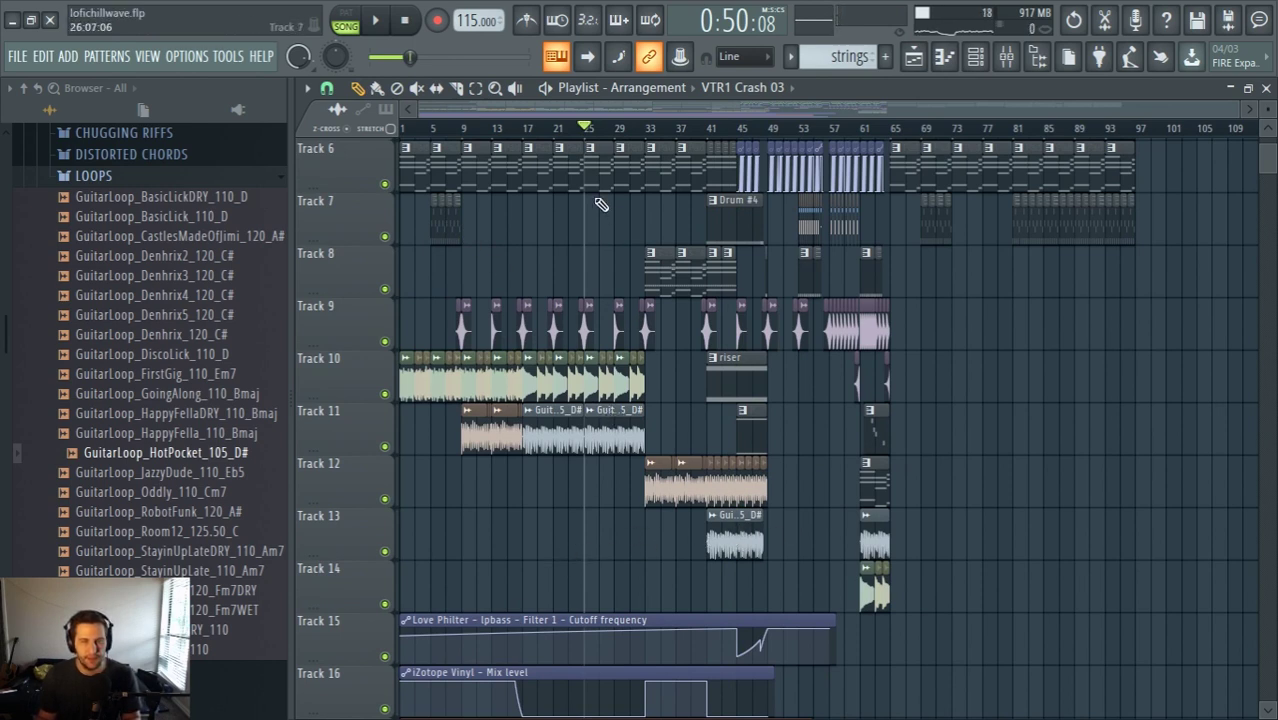
Set the playhead back to the start of the song and narrow the browser to widen the playlist
drag(584, 134, 407, 146)
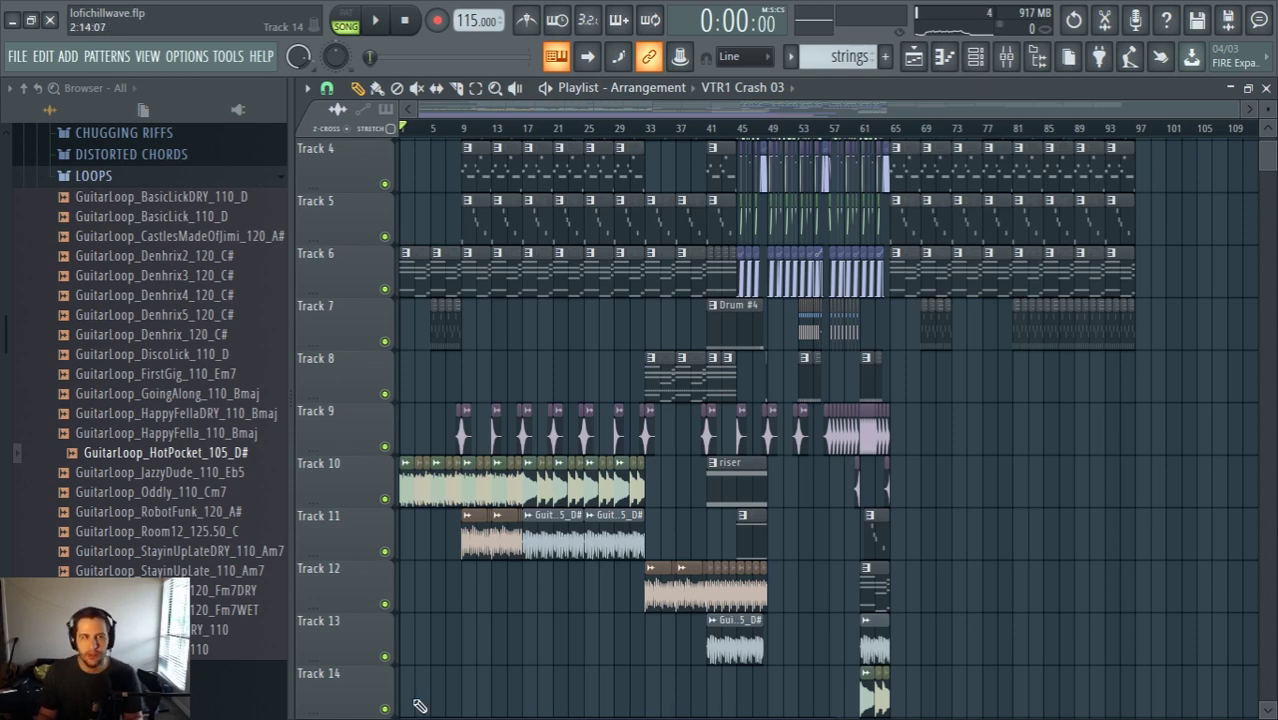
drag(290, 375, 233, 374)
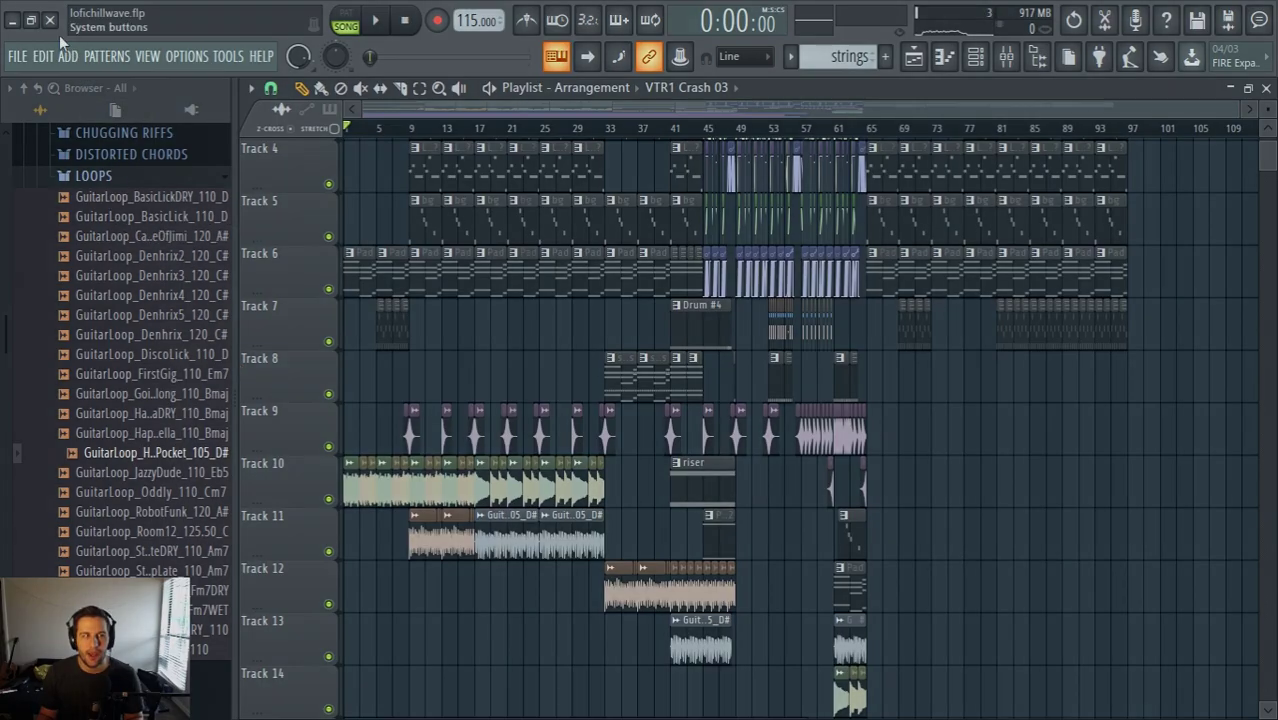